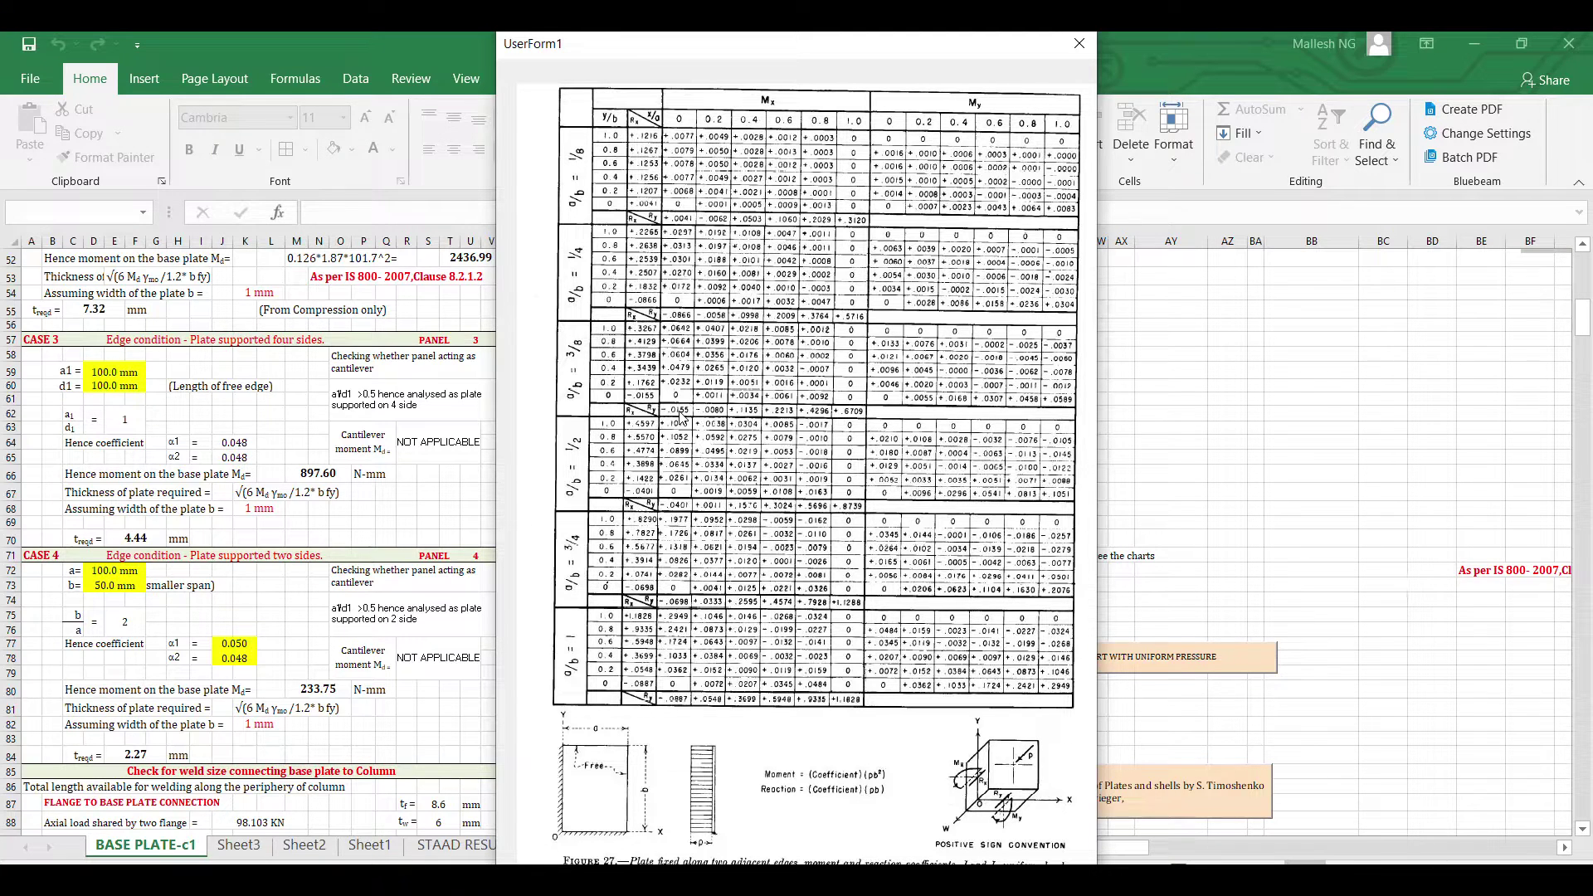
# - Close the moment-coefficient chart form in BASE PLATE-IS800.xlsm and launch Excel from Windows search
pyautogui.click(1078, 43)
pyautogui.scroll(7, 386, 778)
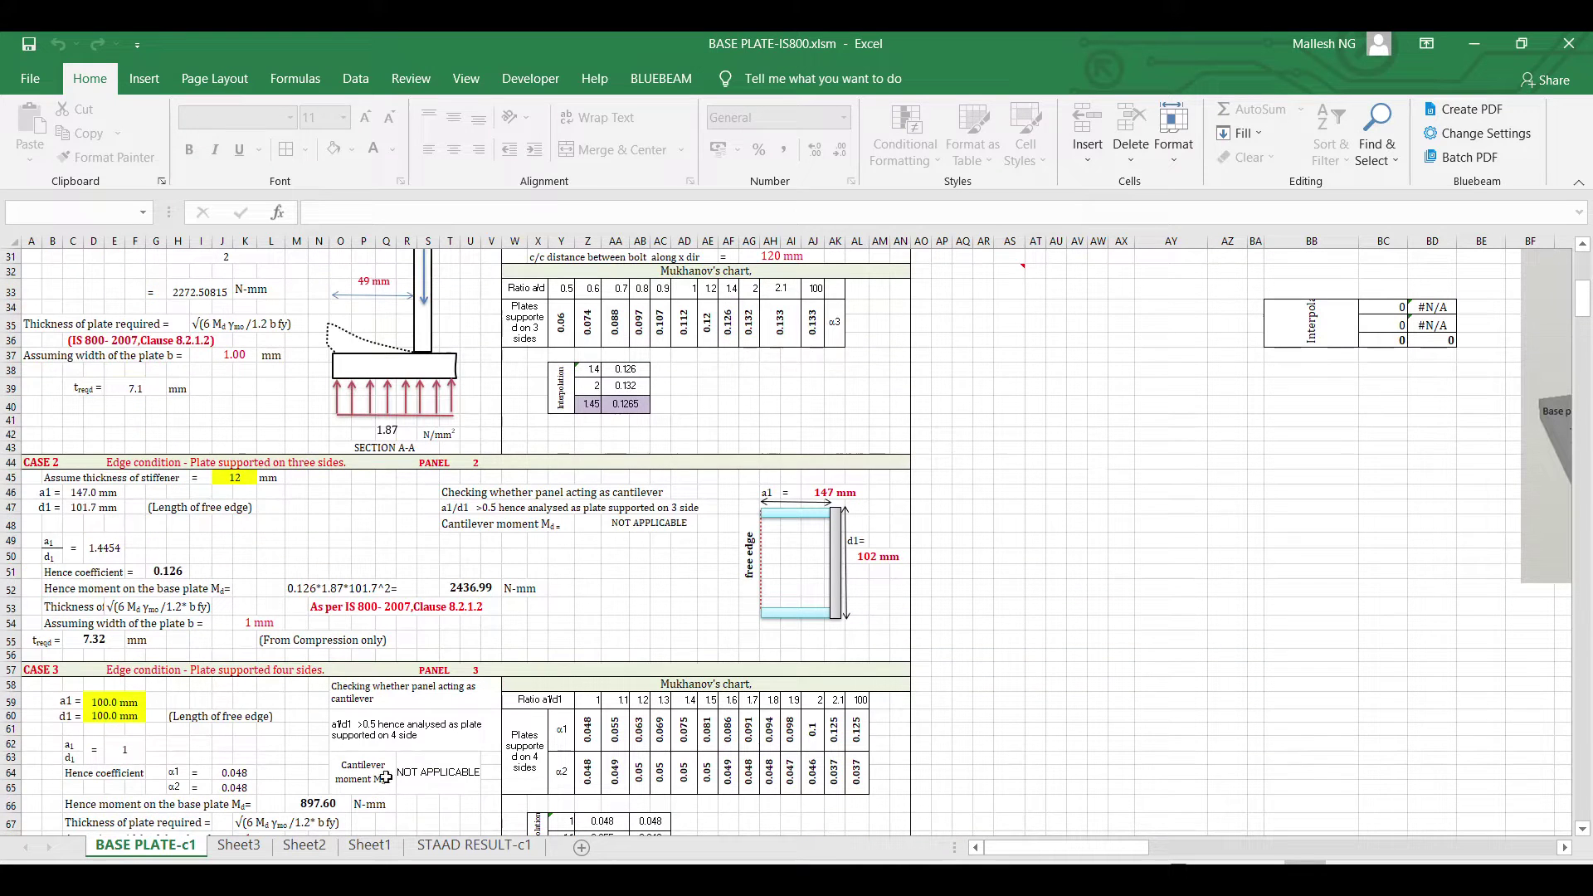
pyautogui.press('super')
pyautogui.write('EXC')
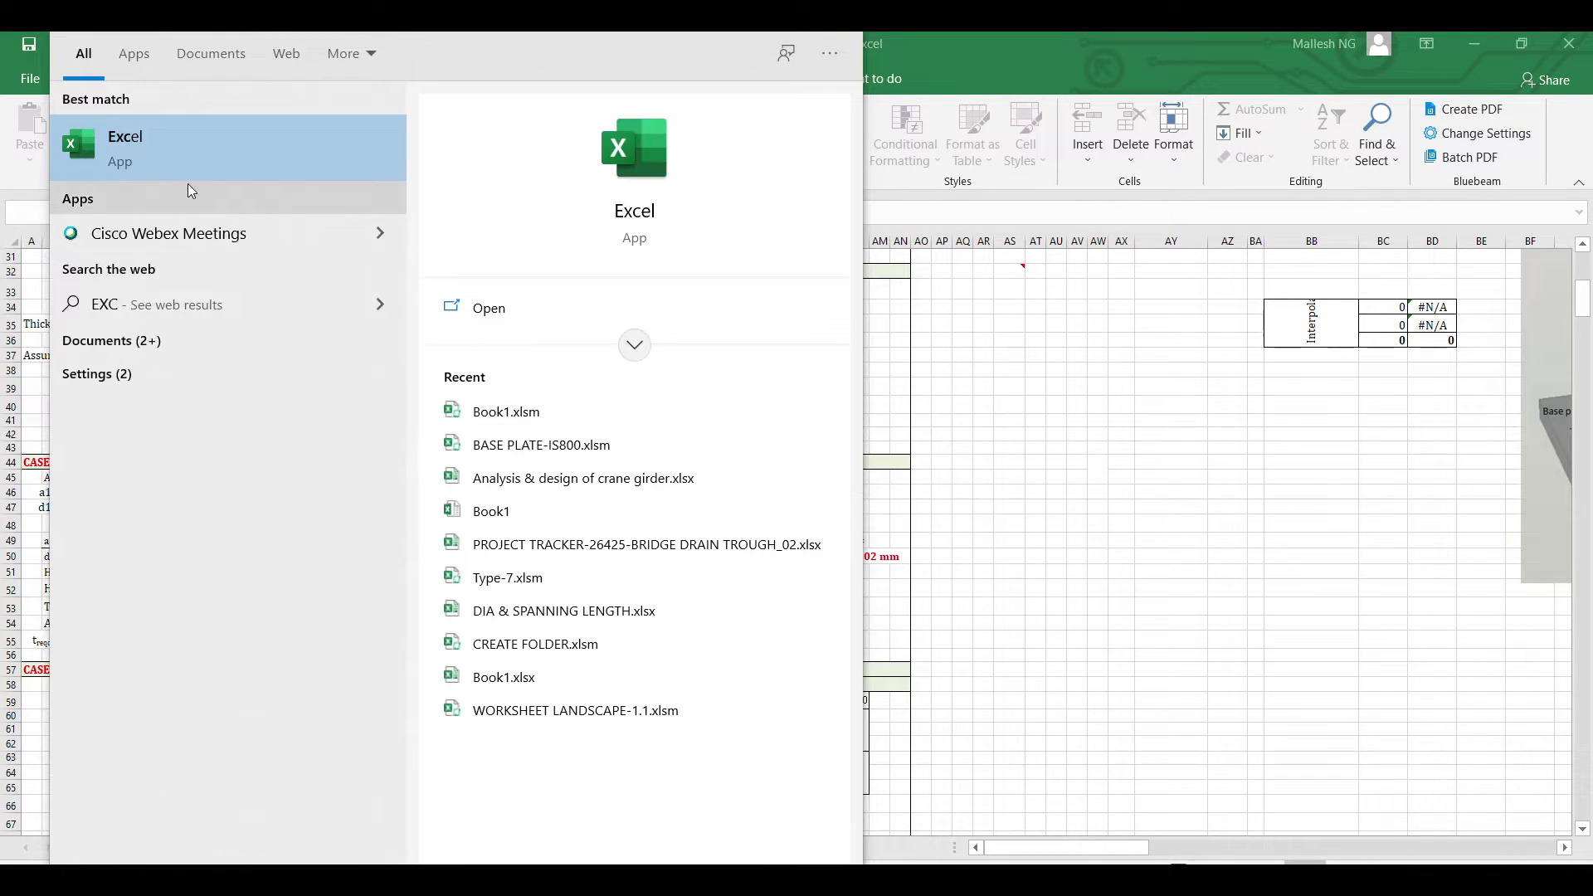
pyautogui.click(143, 152)
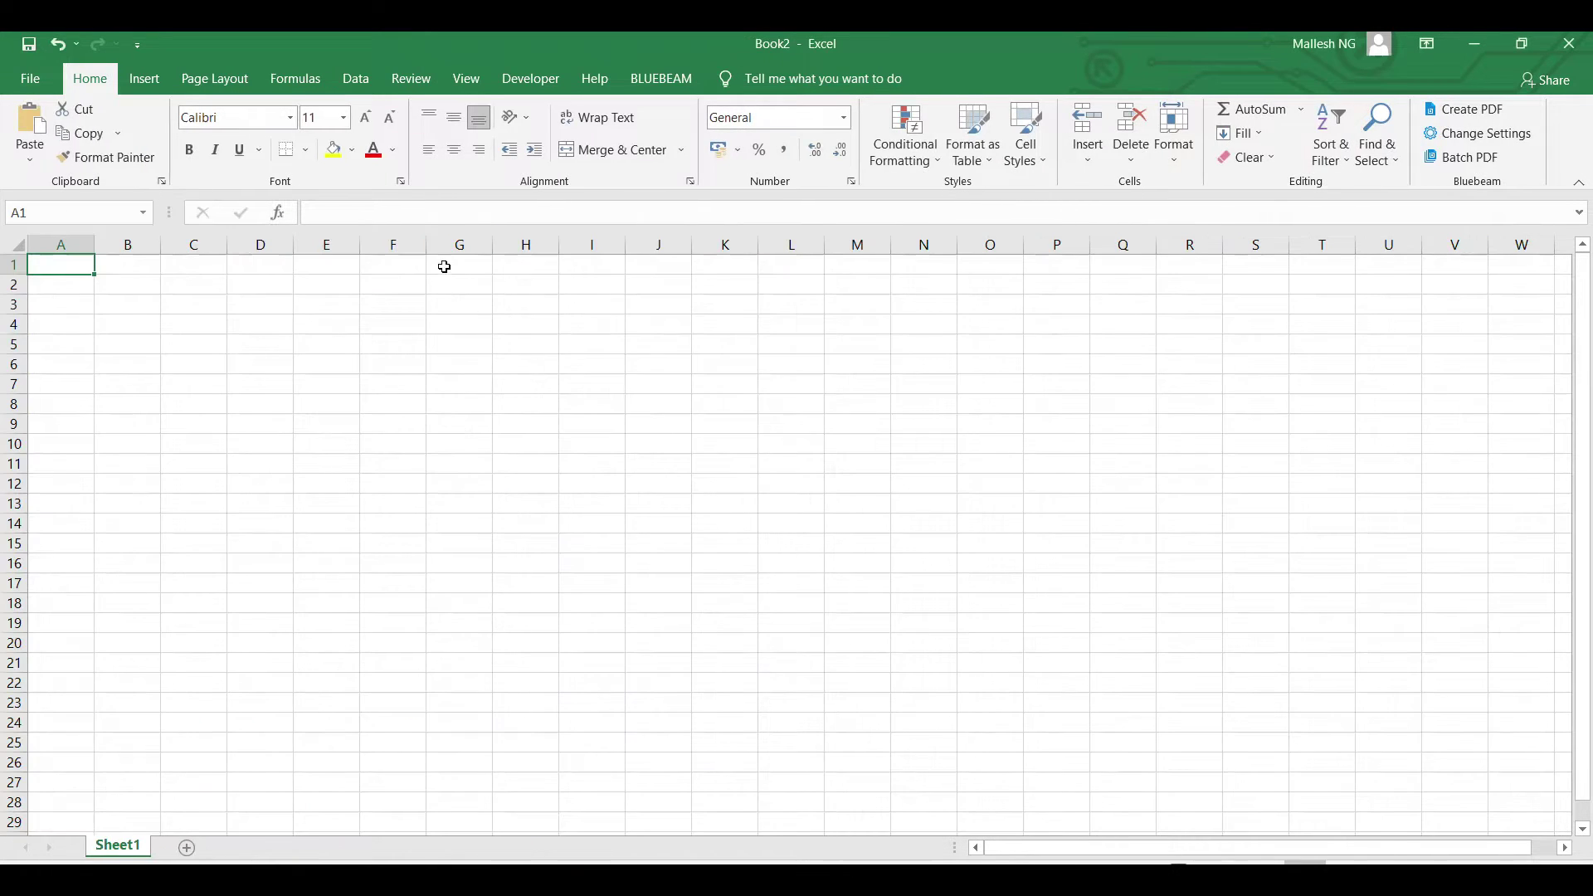
# - Save the blank workbook in Documents as Book2.xlsm, an Excel Macro-Enabled Workbook
pyautogui.click(545, 71)
pyautogui.click(30, 78)
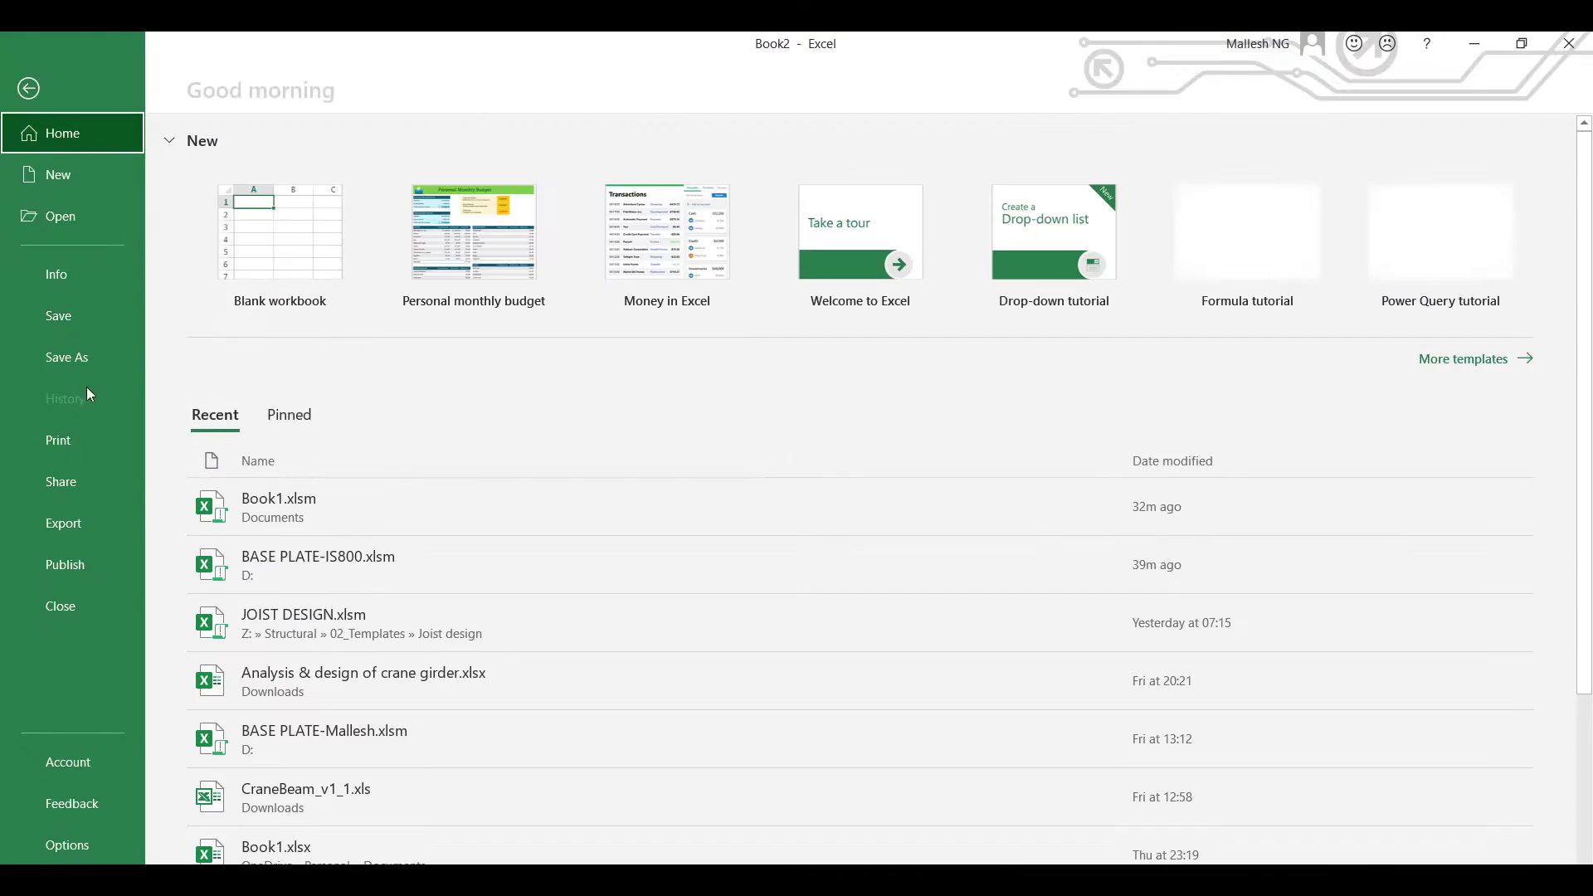
pyautogui.click(83, 365)
pyautogui.click(268, 388)
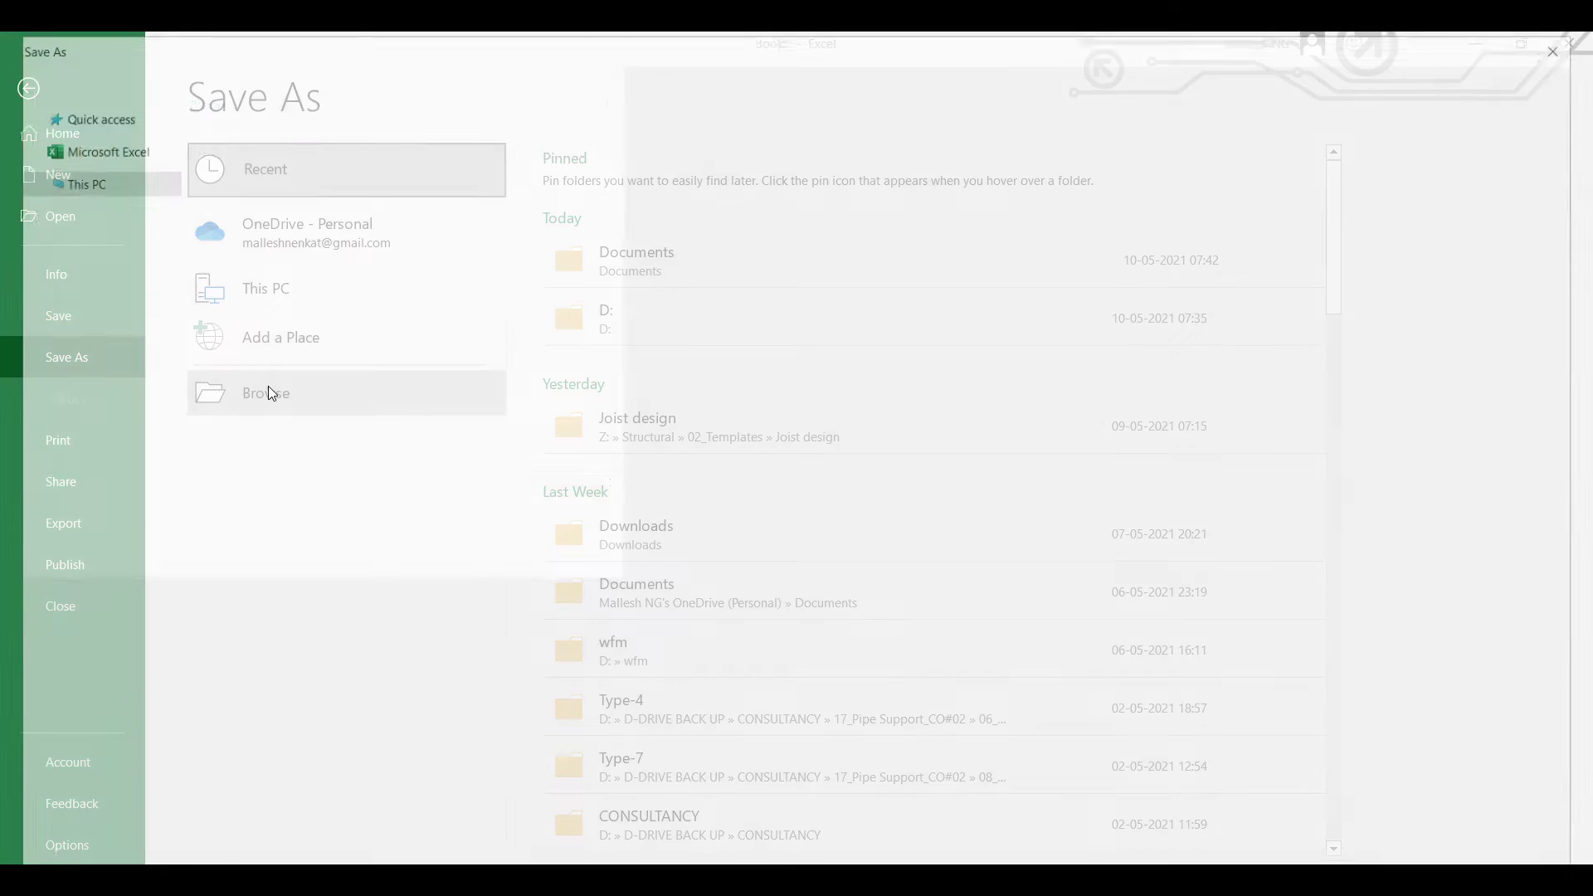
pyautogui.click(266, 734)
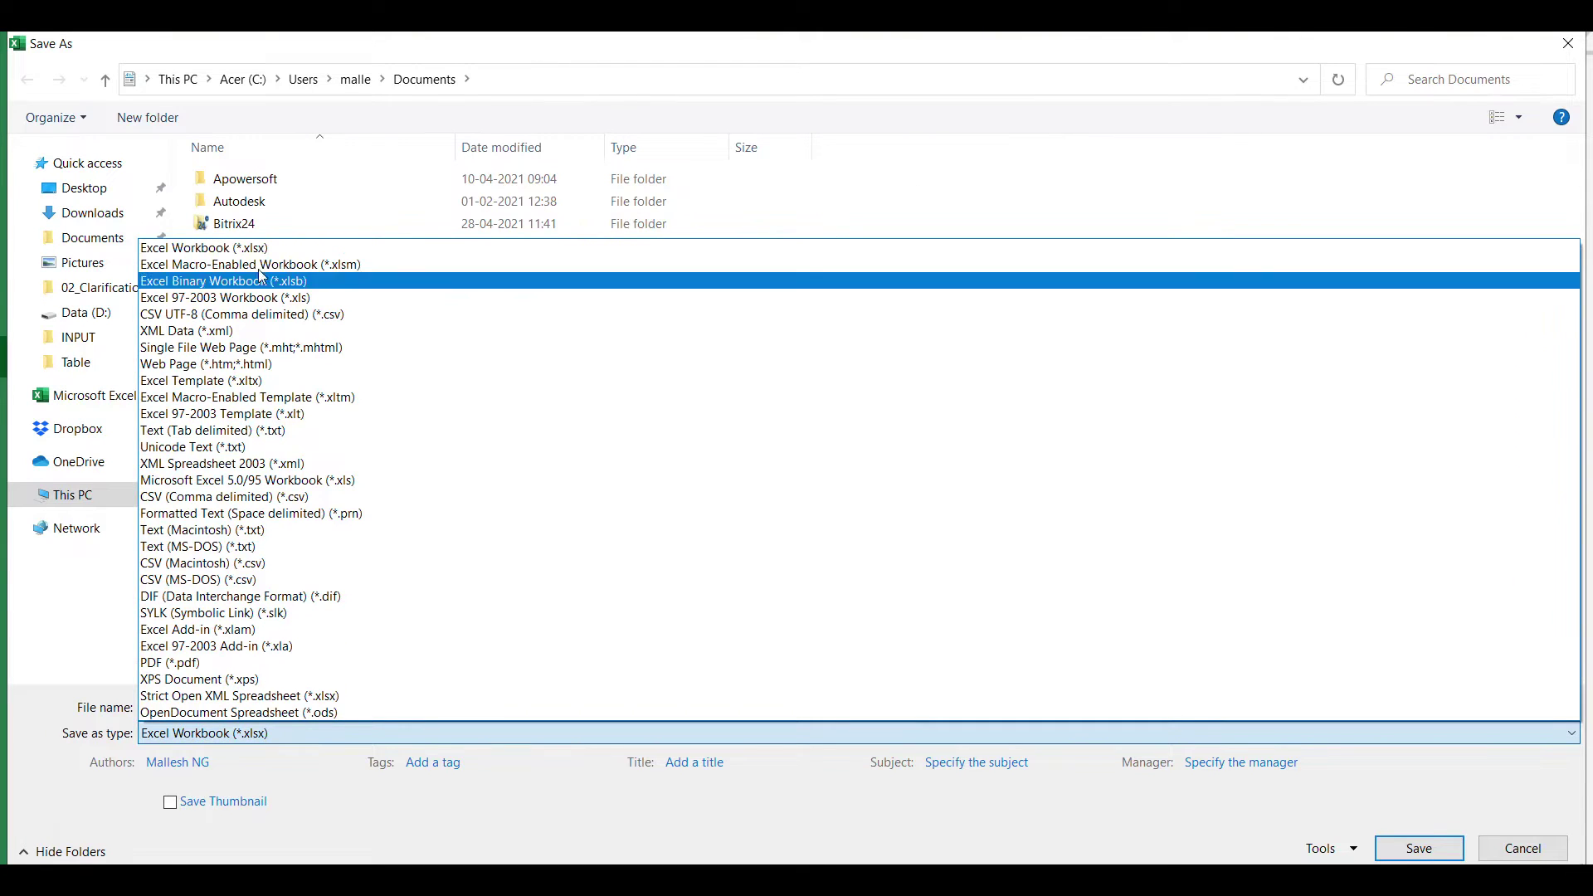
pyautogui.click(257, 264)
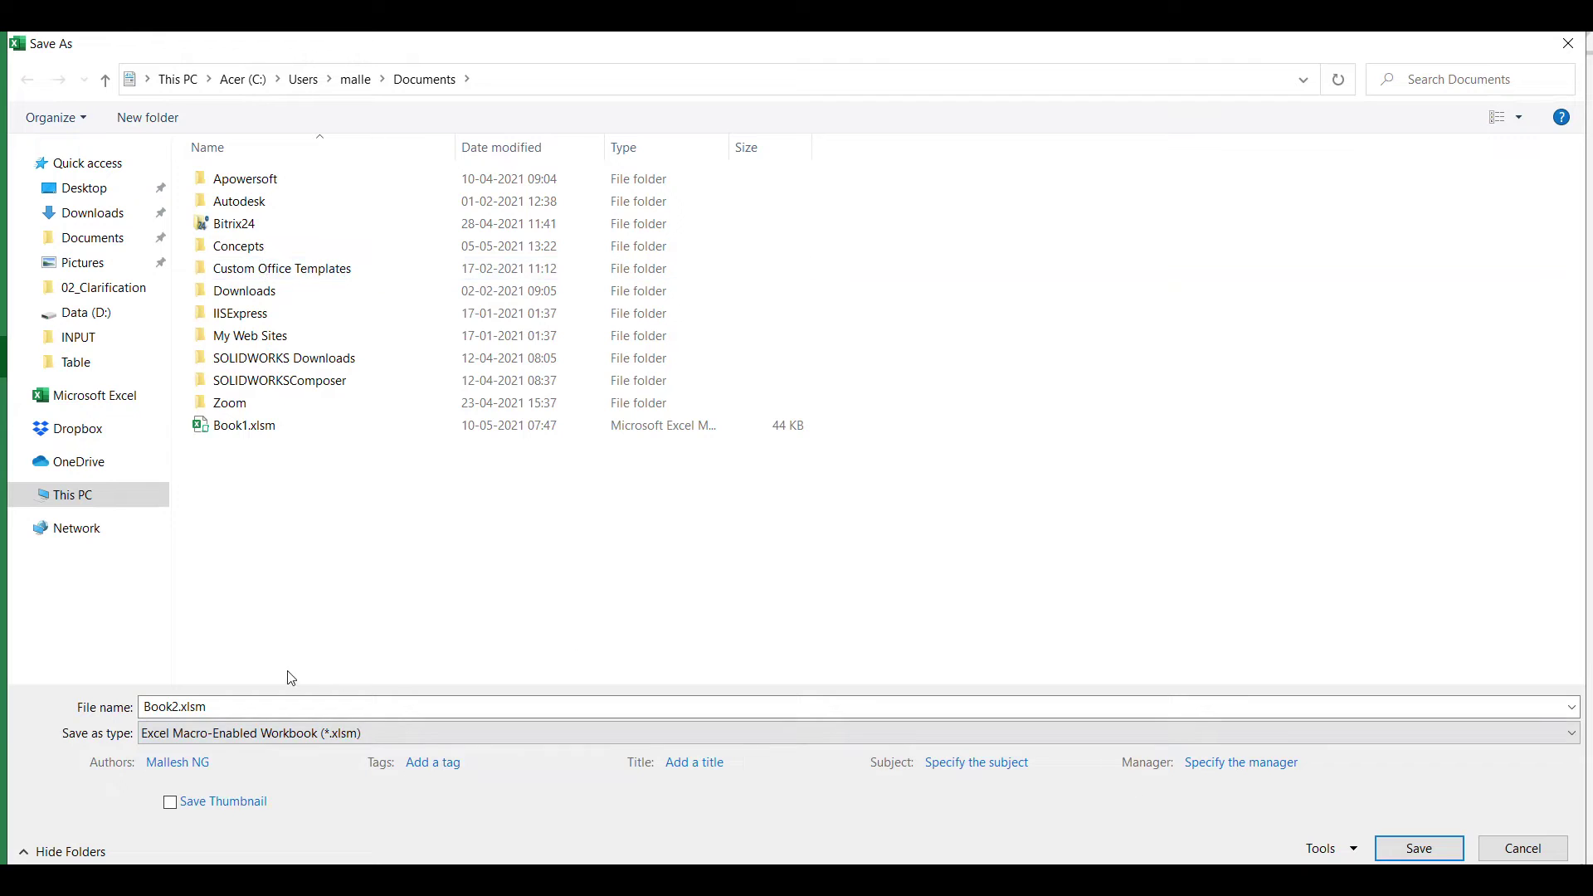
pyautogui.click(1410, 849)
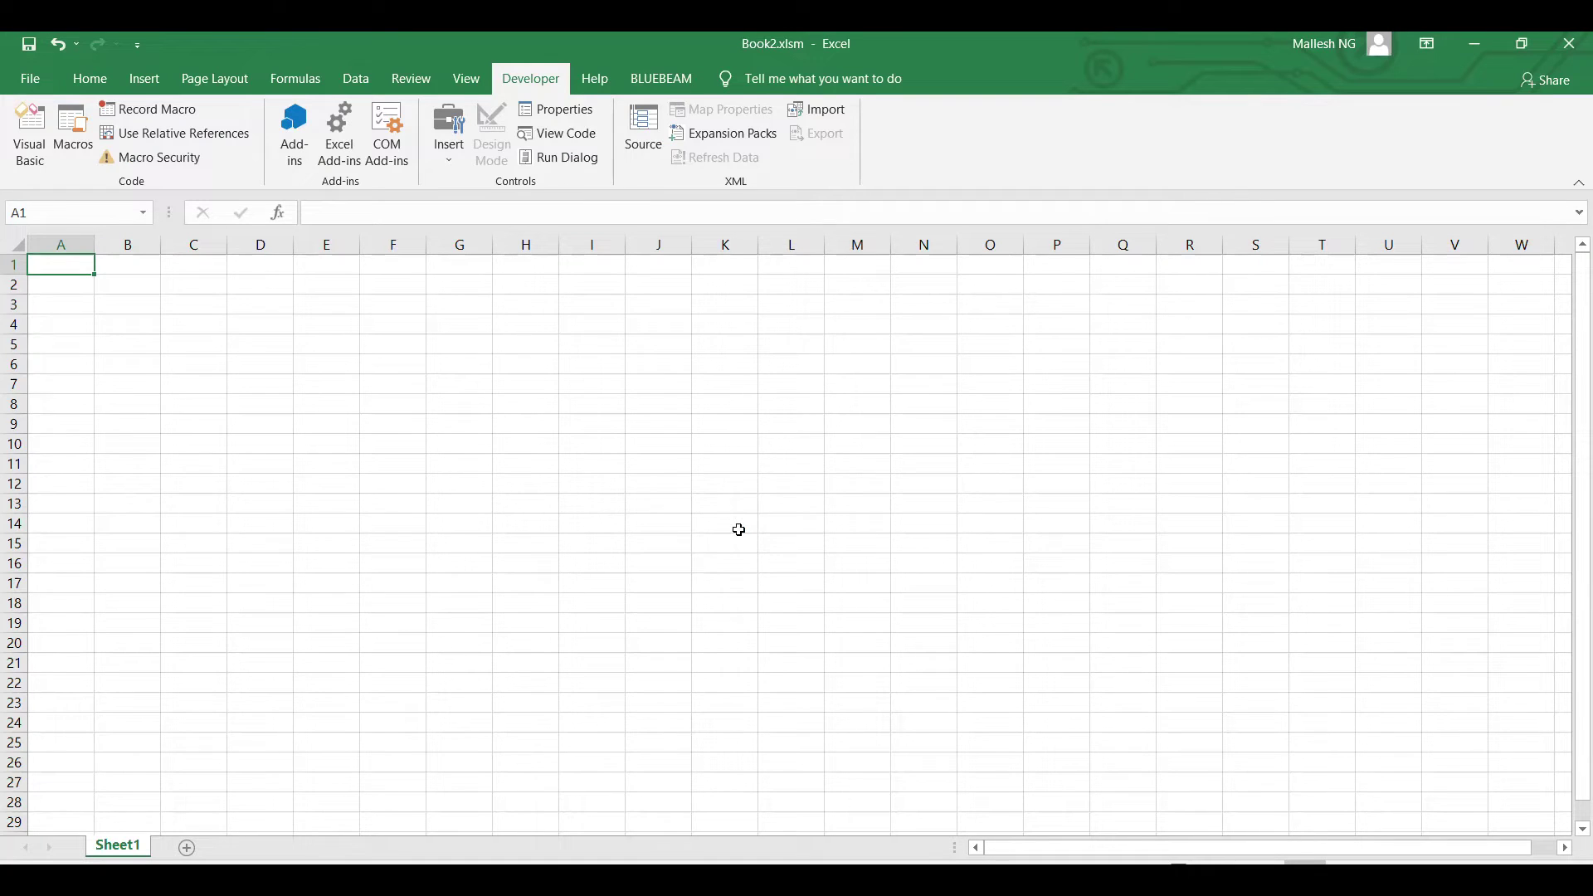
pyautogui.click(488, 411)
# - Open the Visual Basic editor and minimize the Book1.xlsm window
pyautogui.click(344, 324)
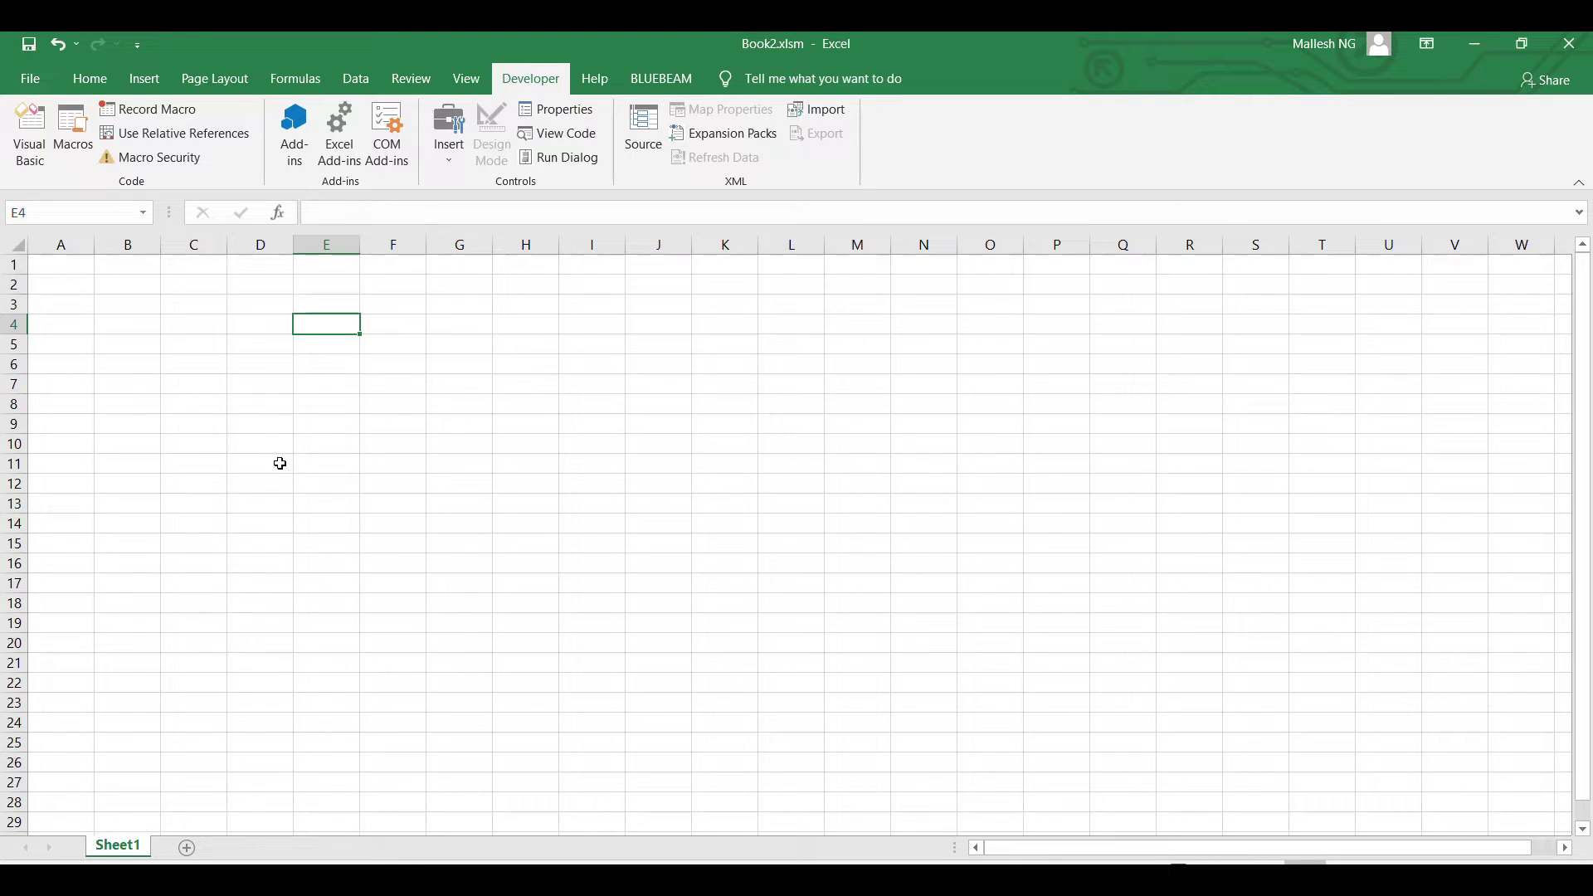
pyautogui.click(42, 148)
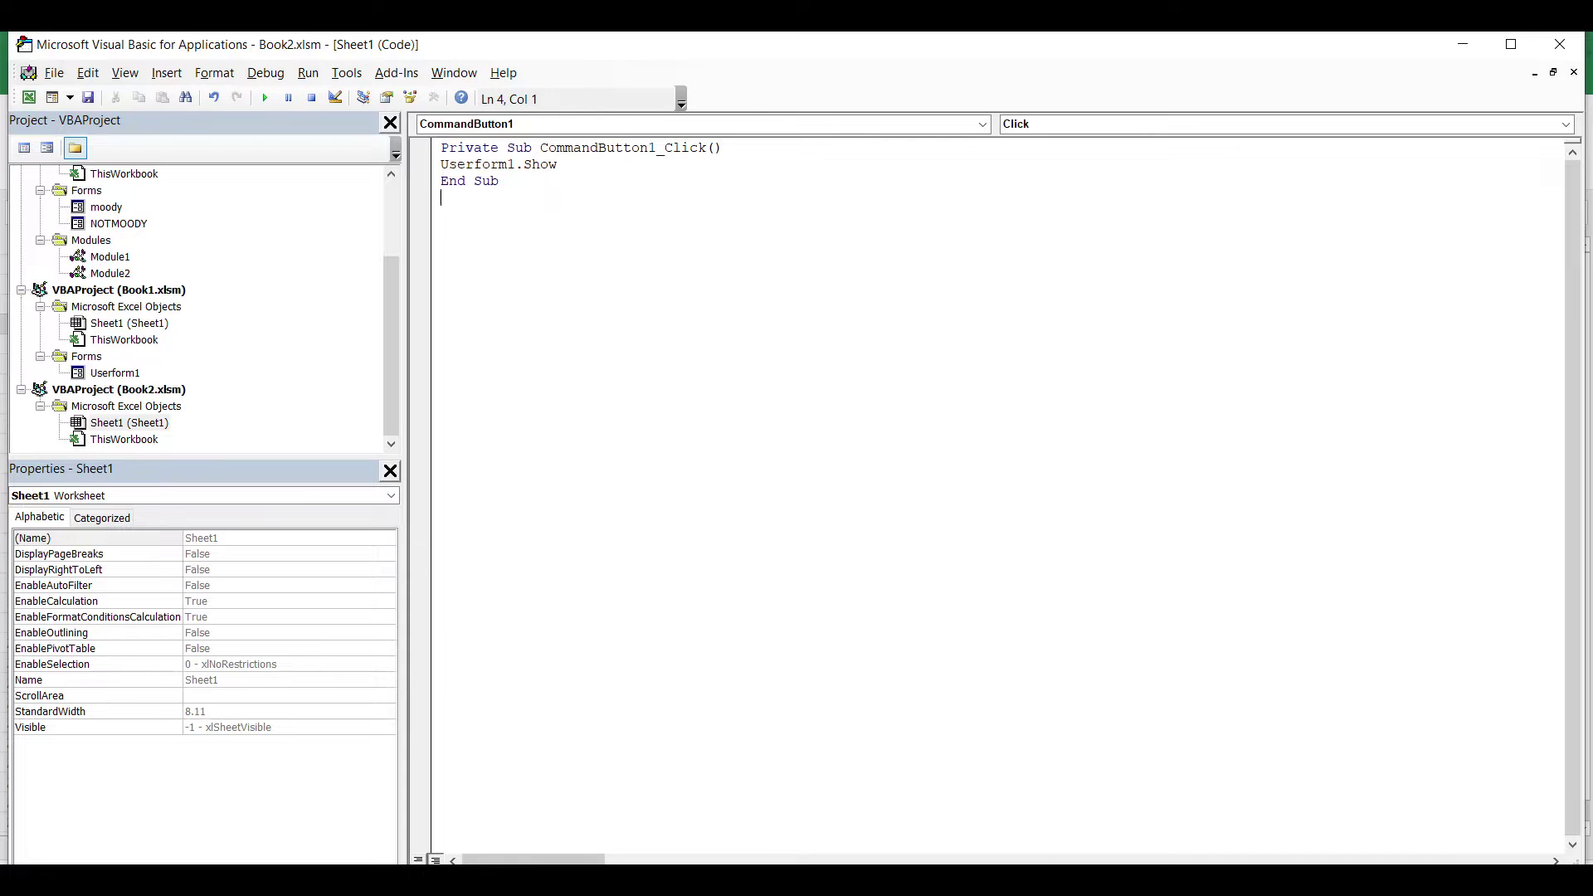
pyautogui.click(1007, 880)
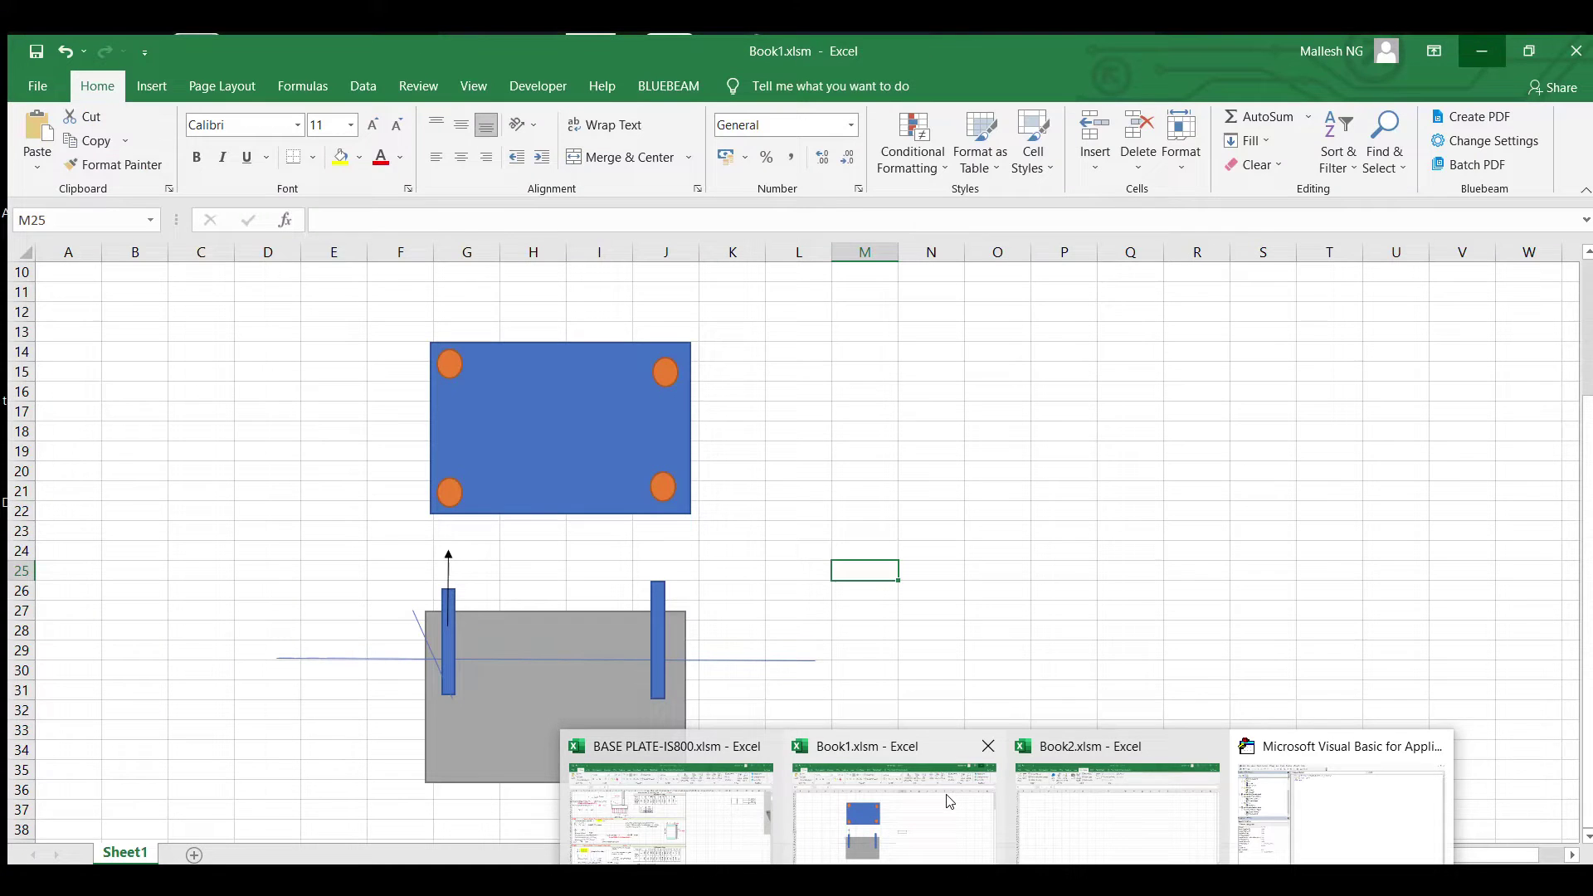
pyautogui.click(950, 802)
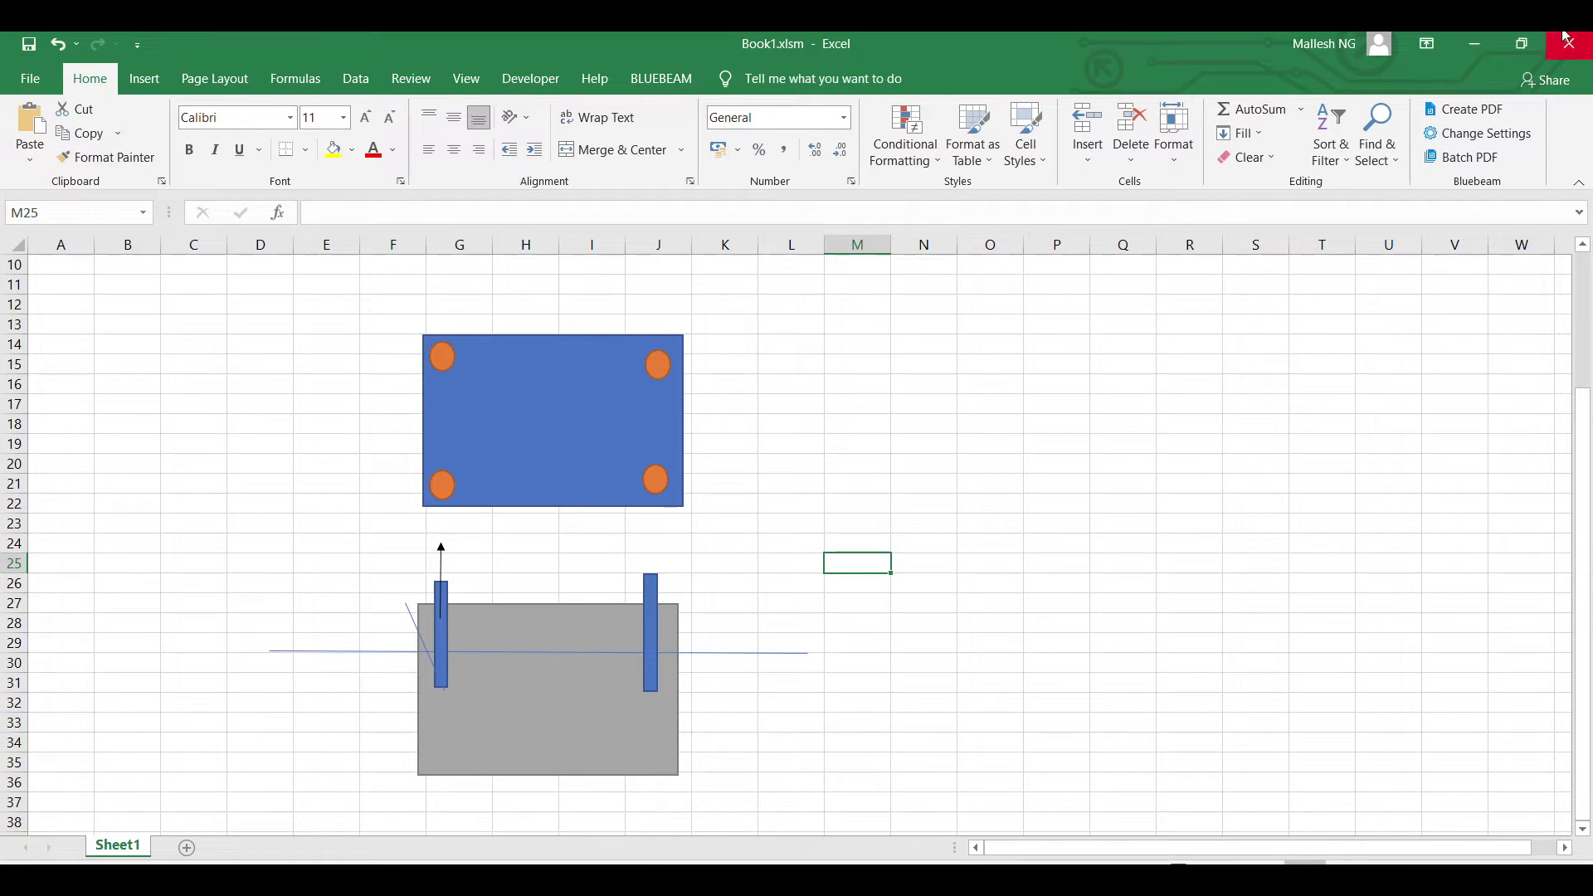
pyautogui.click(1474, 43)
# - Browse the Book2.xlsm project's Sheet1 and ThisWorkbook objects, then select the Book2.xlsm project
pyautogui.click(126, 390)
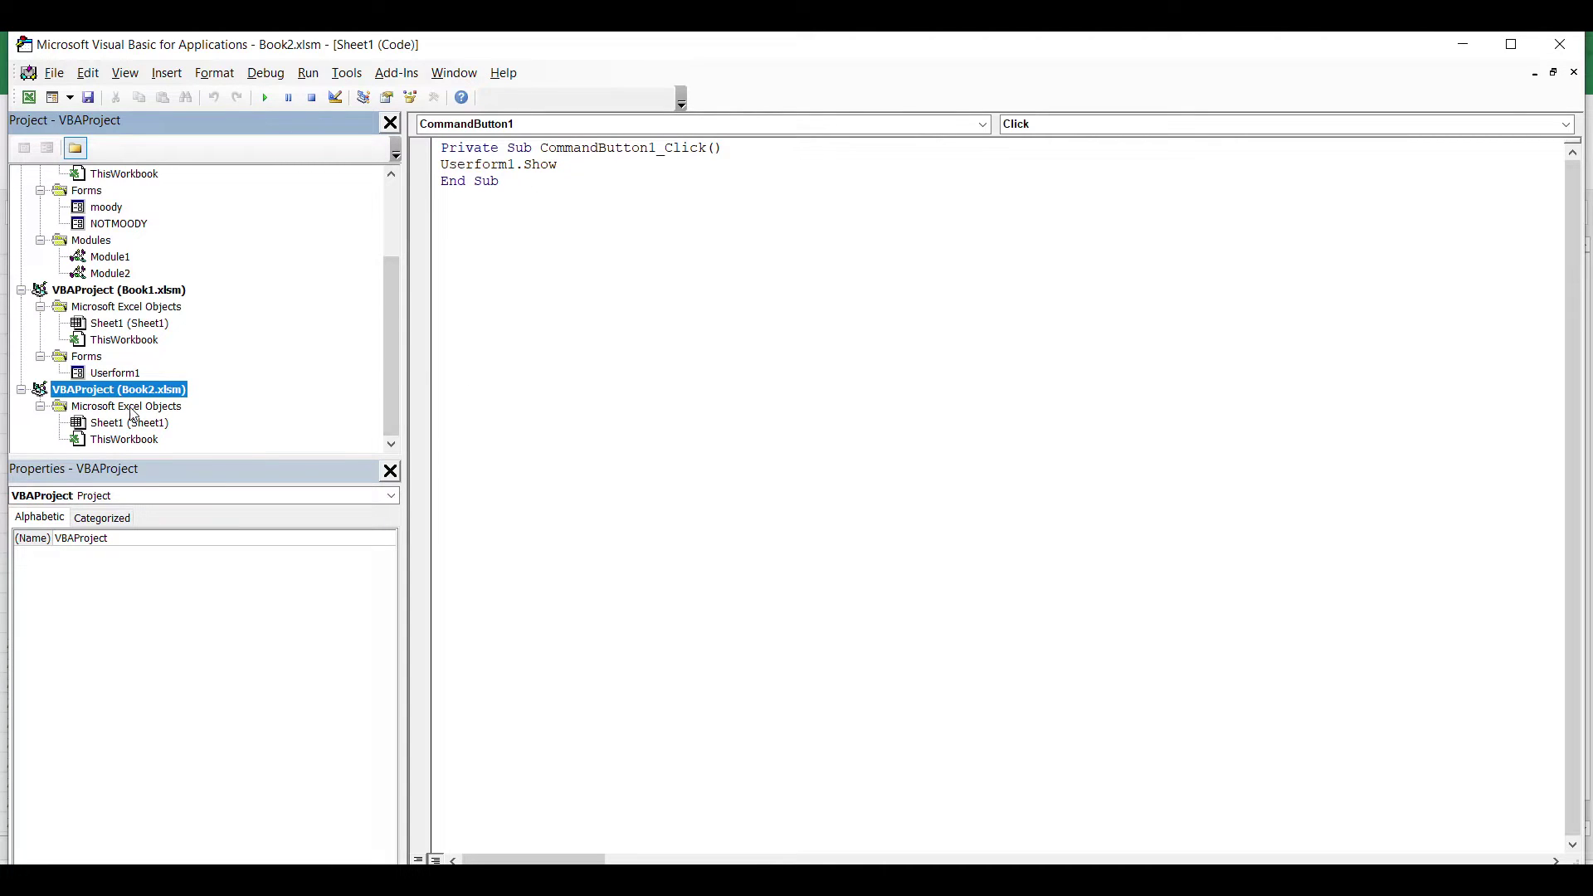
pyautogui.click(133, 413)
pyautogui.click(127, 424)
pyautogui.click(124, 440)
pyautogui.click(122, 412)
pyautogui.click(126, 423)
pyautogui.click(137, 440)
pyautogui.click(128, 394)
pyautogui.click(167, 73)
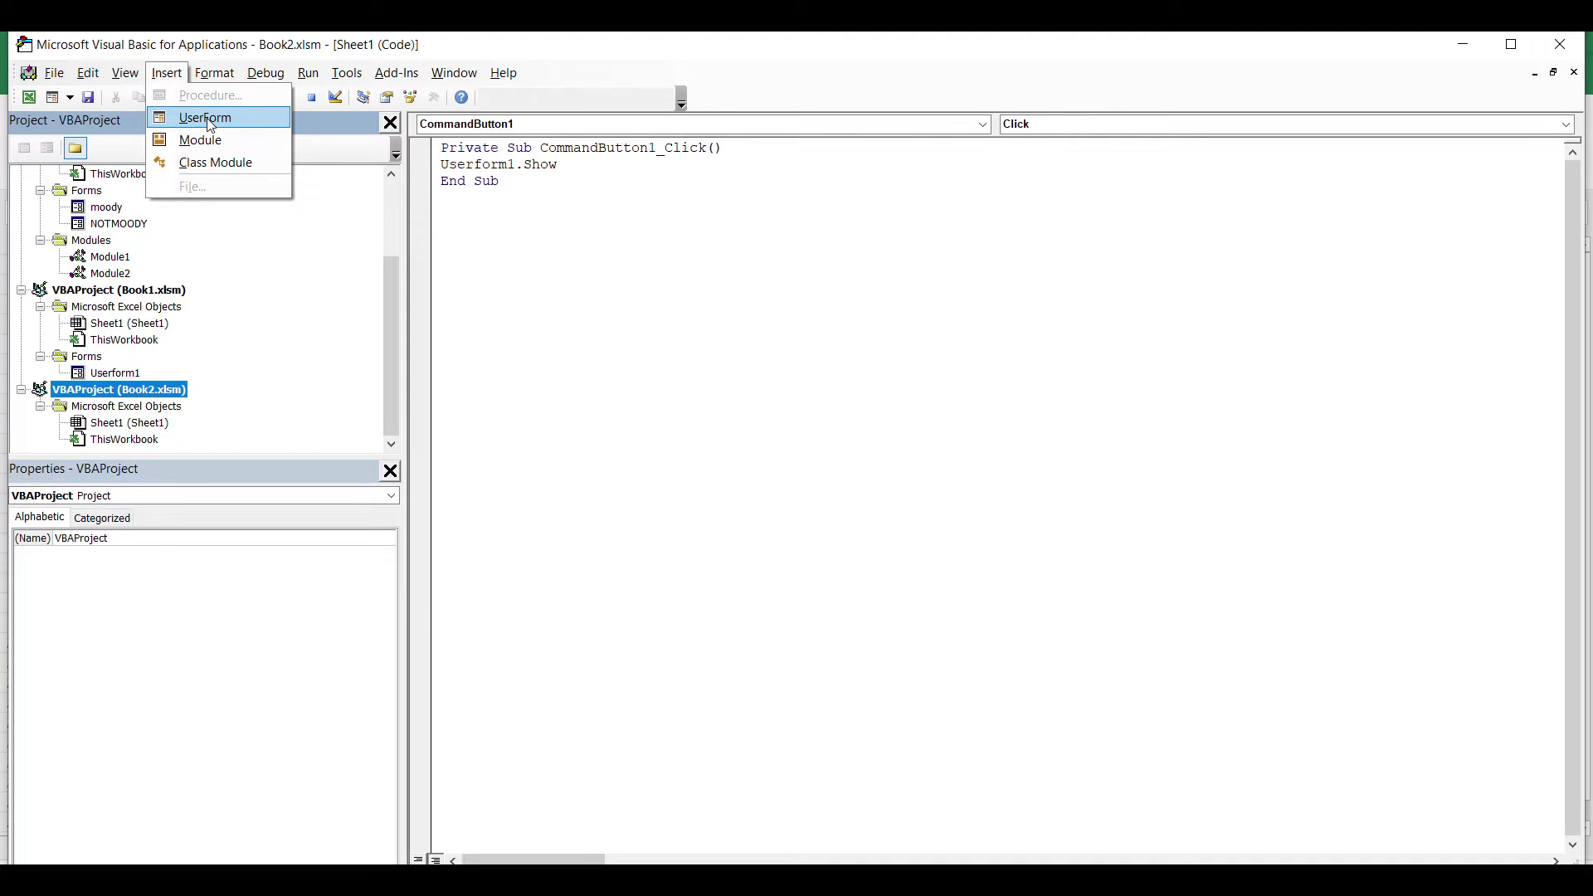
# - Insert a new UserForm1 into Book2.xlsm and enlarge it
pyautogui.click(210, 122)
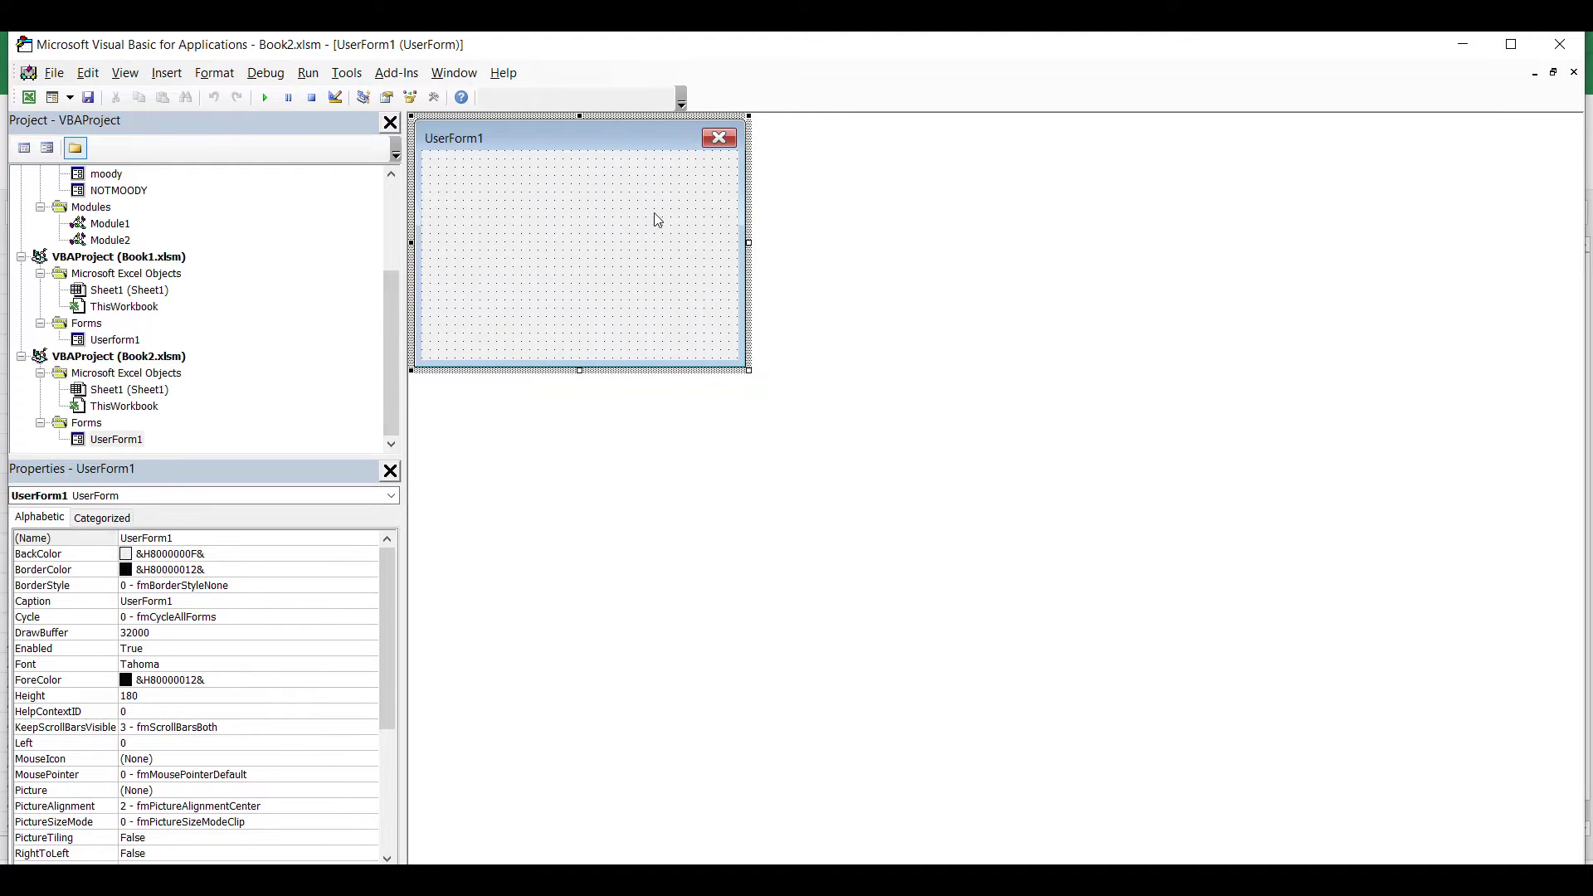
pyautogui.moveTo(744, 371); pyautogui.dragTo(1059, 755)
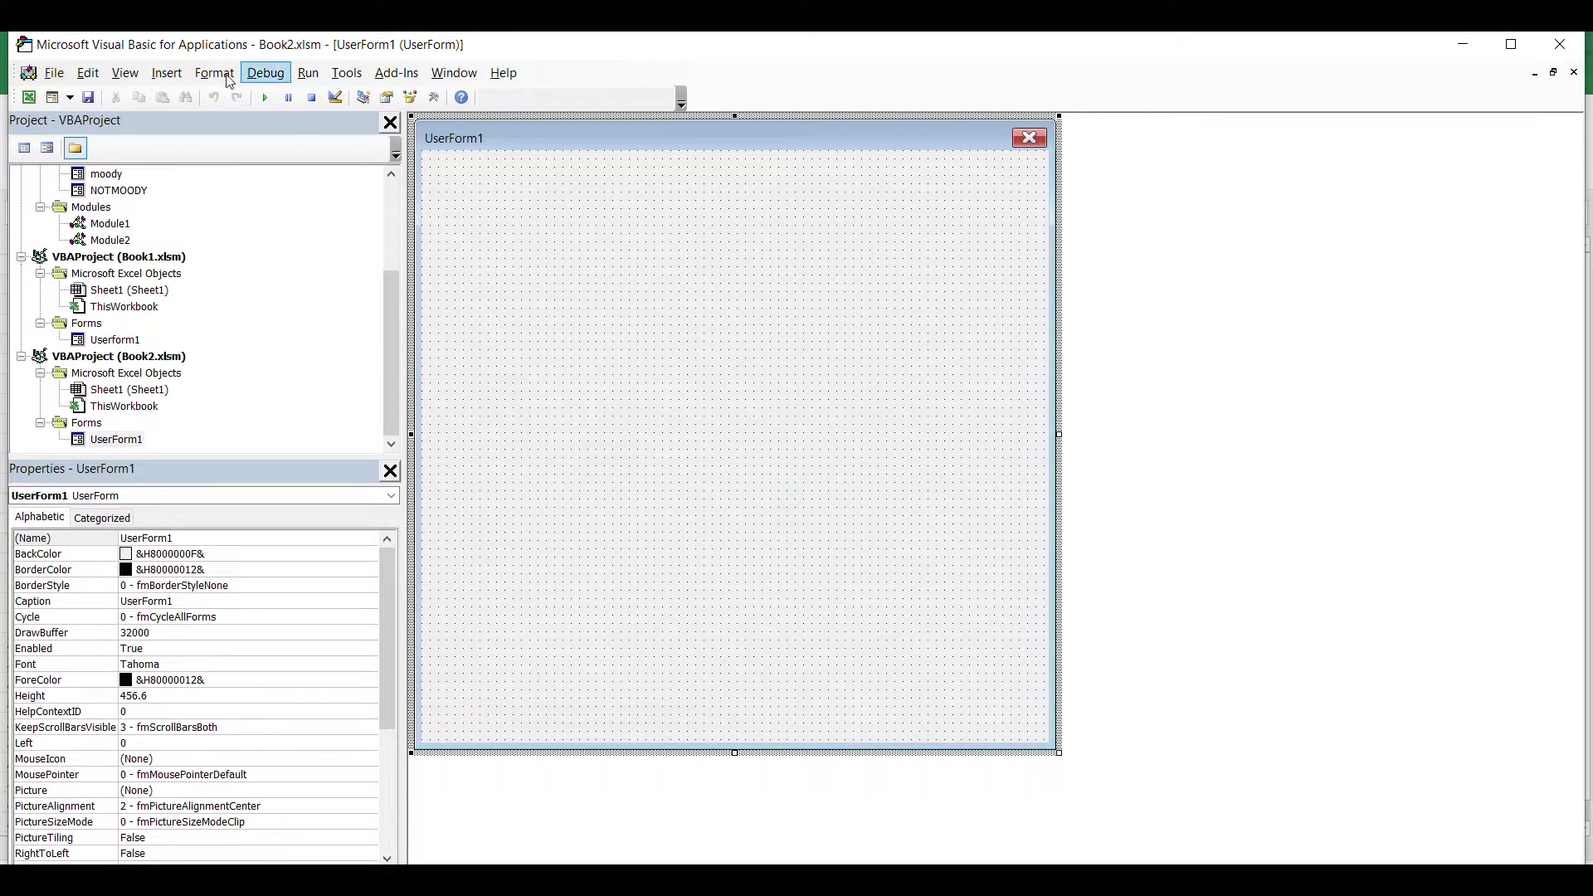
pyautogui.click(167, 74)
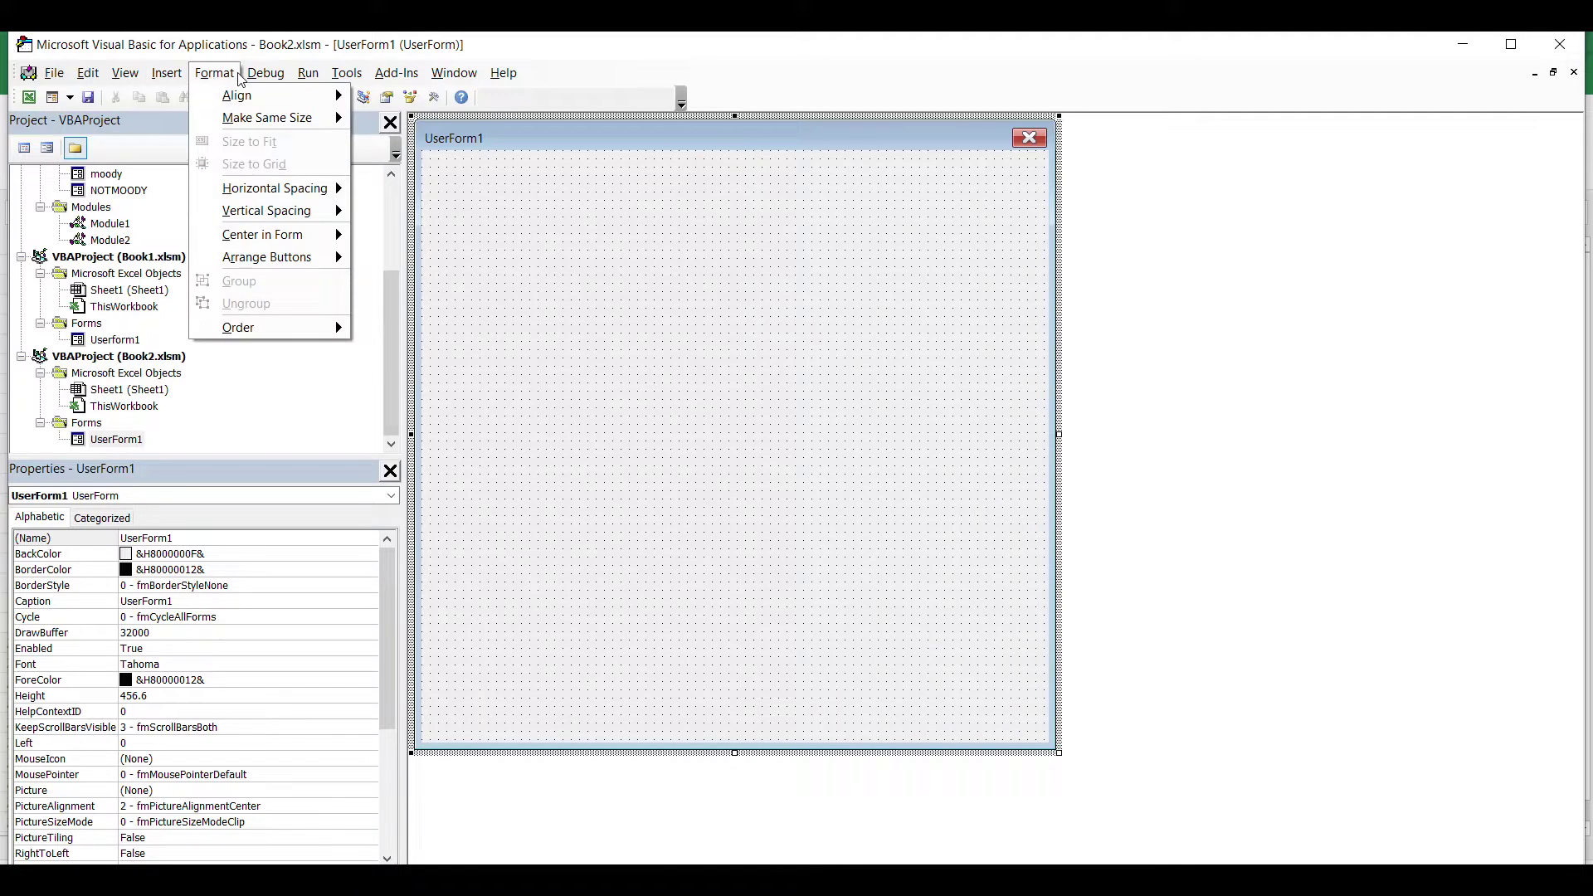
# - Draw an Image control from the Toolbox covering most of UserForm1
pyautogui.moveTo(345, 77)
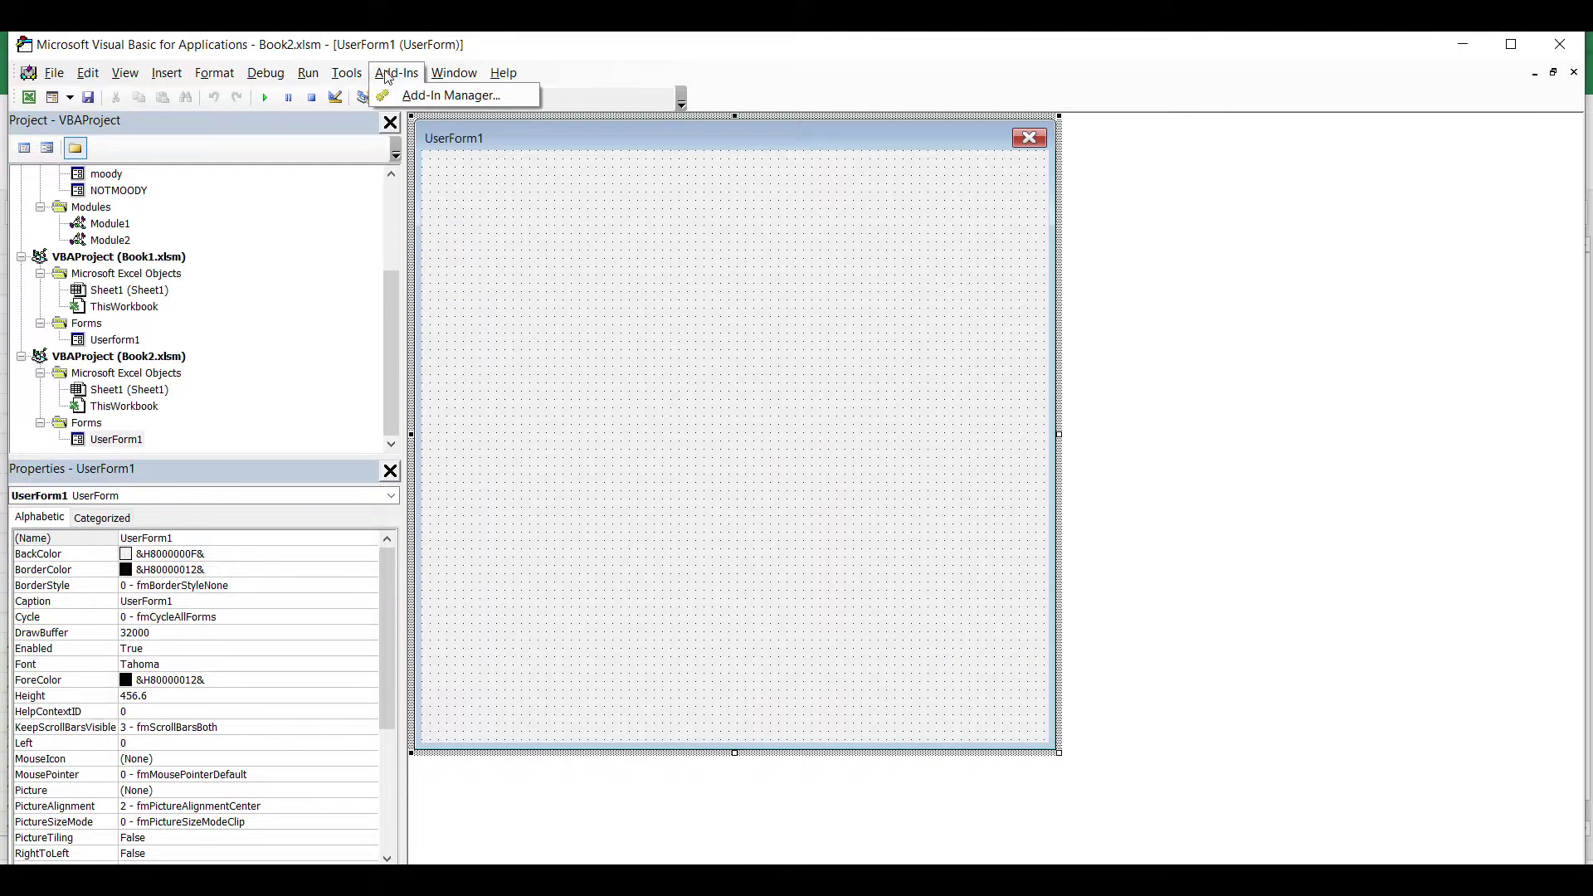
pyautogui.moveTo(177, 73)
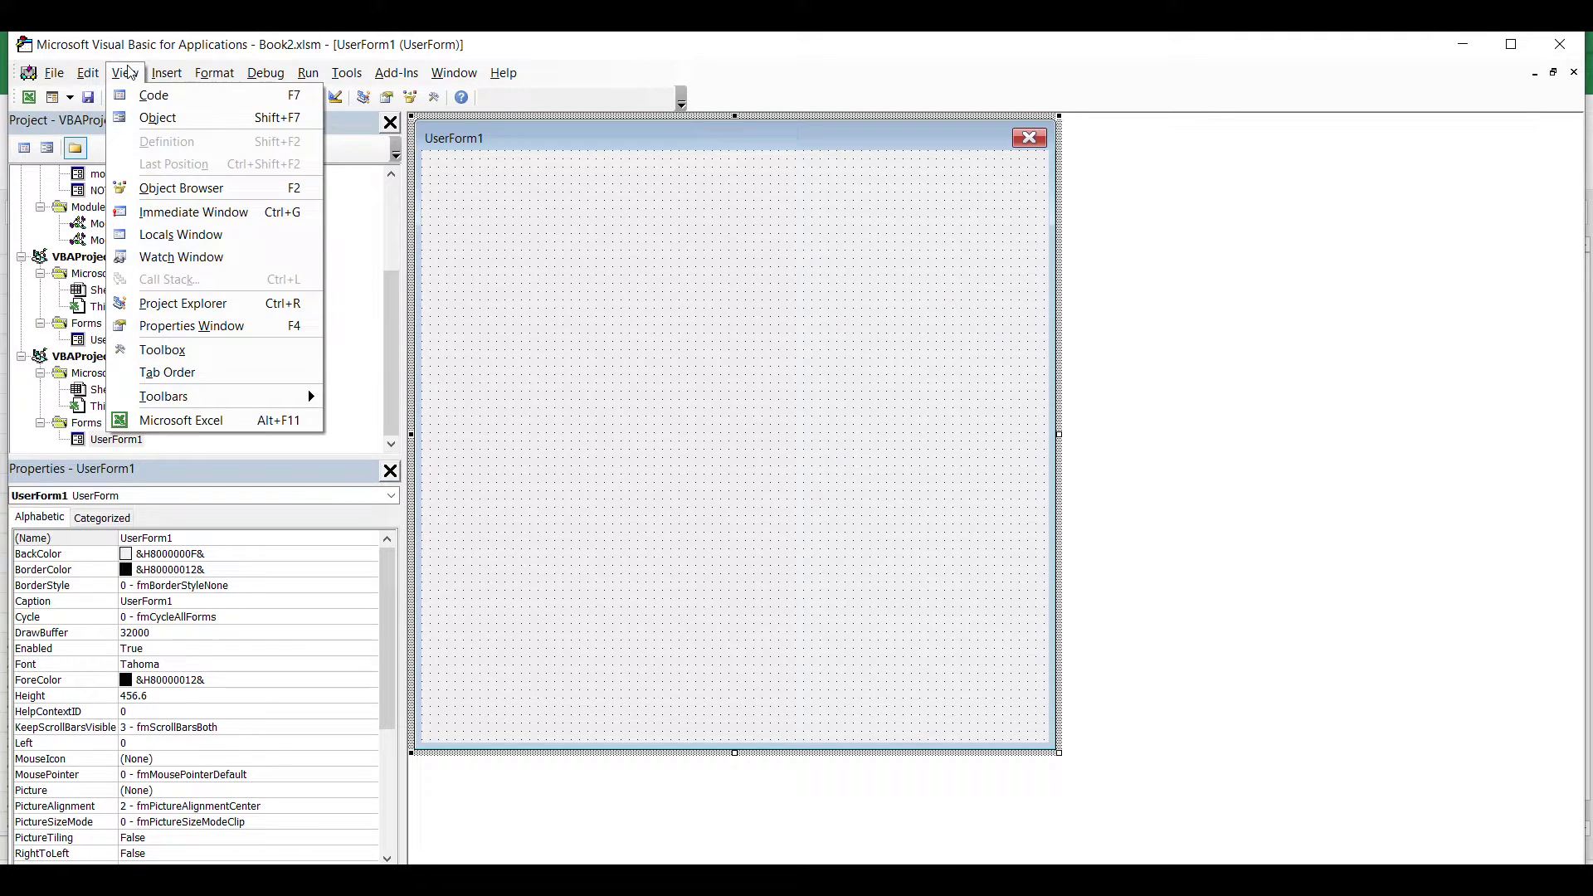
pyautogui.click(170, 352)
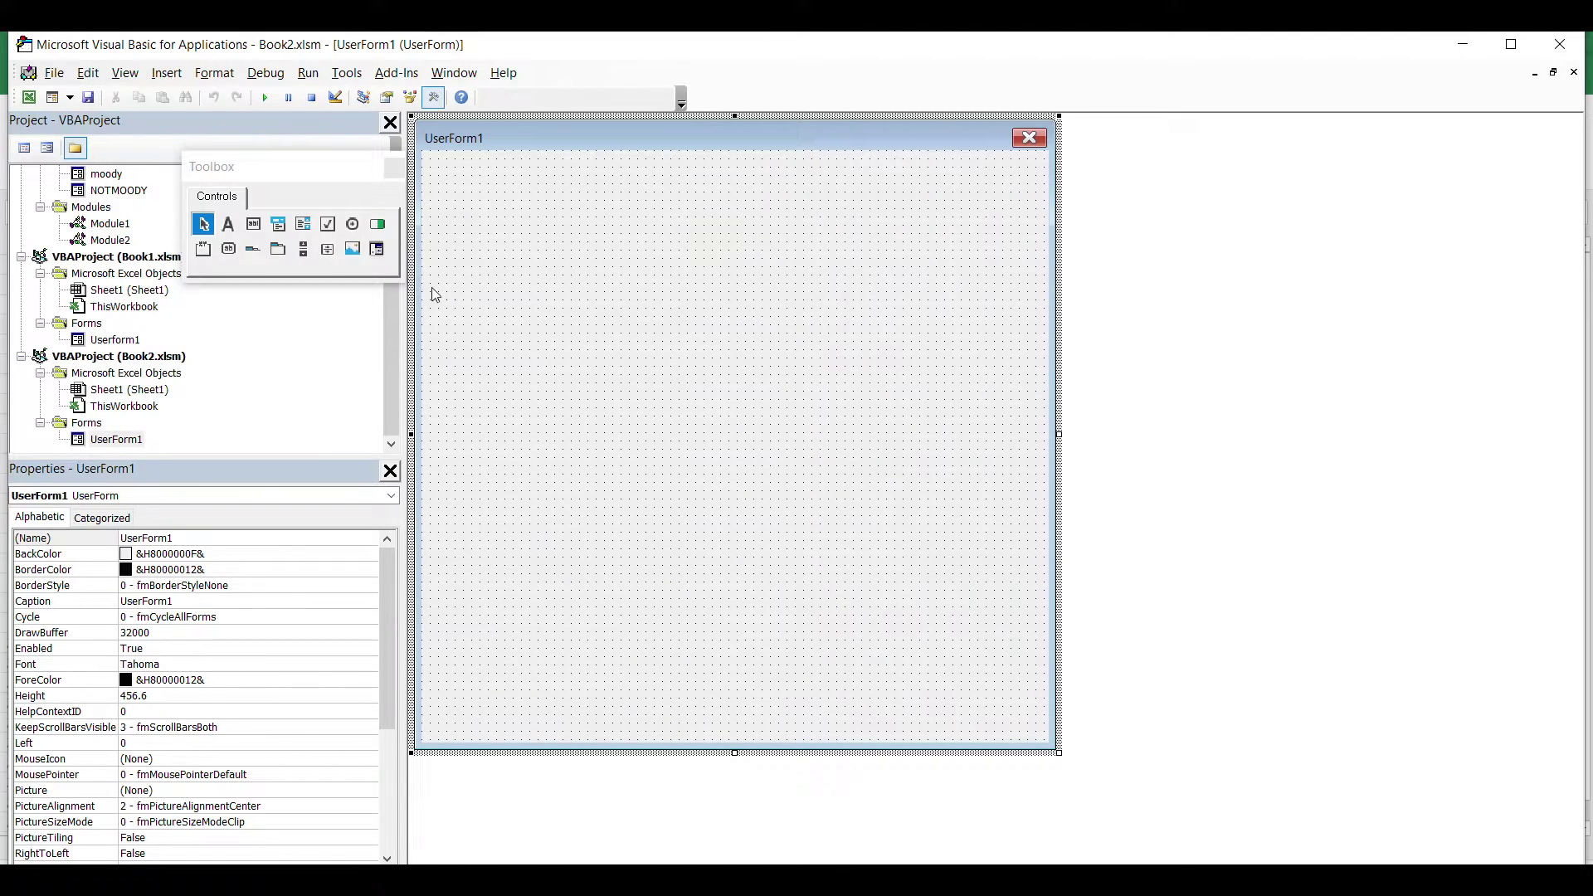
pyautogui.click(350, 257)
pyautogui.moveTo(437, 170); pyautogui.dragTo(598, 489)
pyautogui.moveTo(990, 683); pyautogui.dragTo(1014, 701)
# - Bring up the Image1 control's properties
pyautogui.rightClick(637, 390)
pyautogui.click(565, 372)
pyautogui.rightClick(565, 372)
pyautogui.click(604, 475)
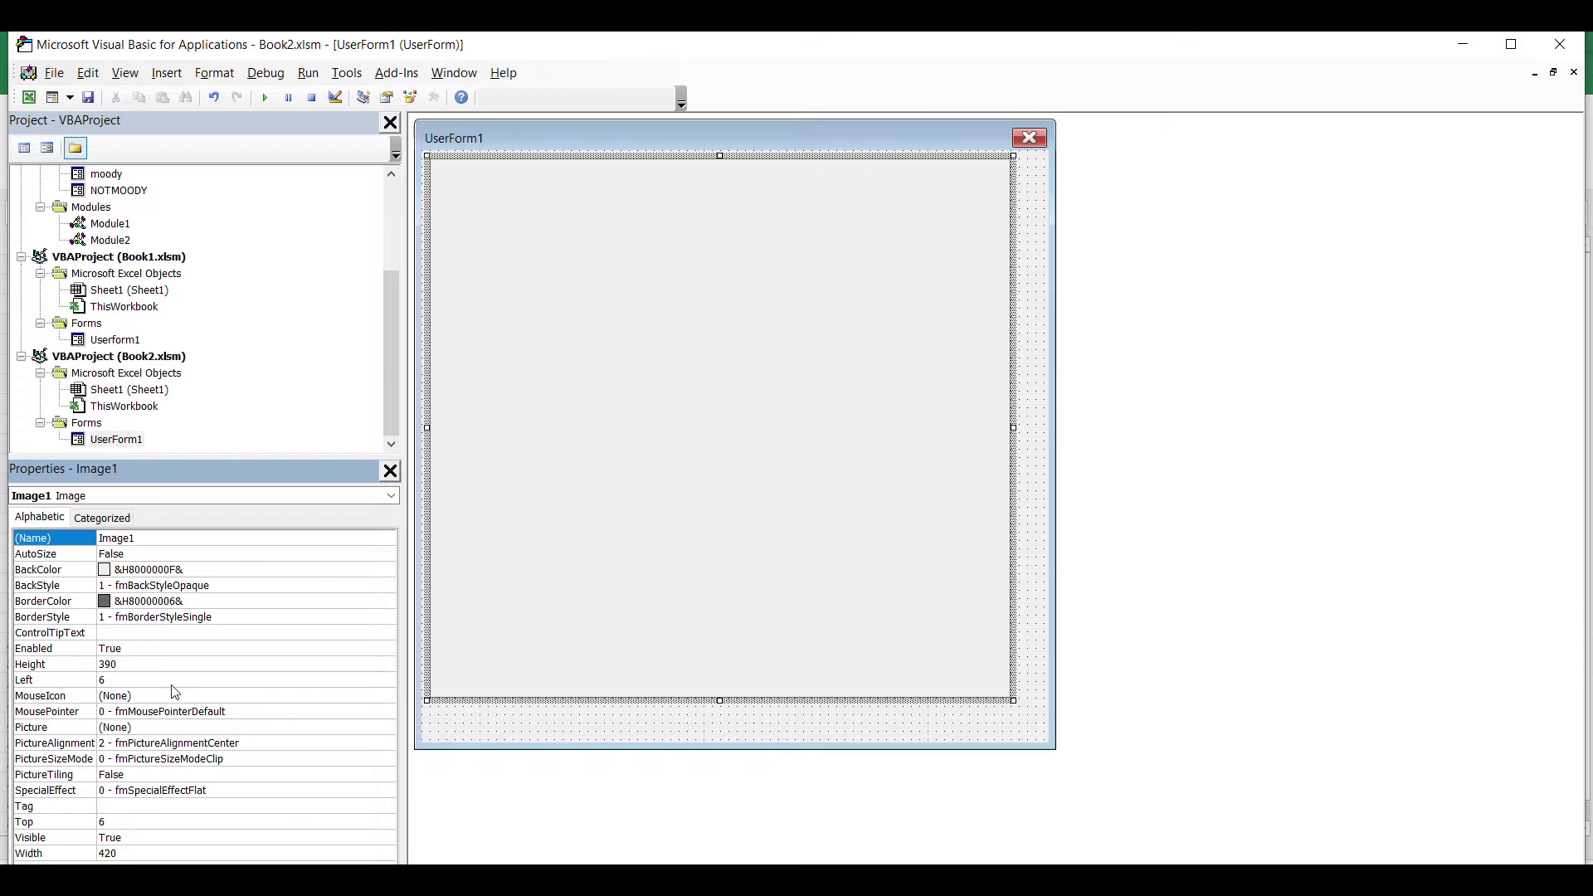
# - Load the first jpg quote picture into Image1's Picture property
pyautogui.click(208, 810)
pyautogui.click(174, 848)
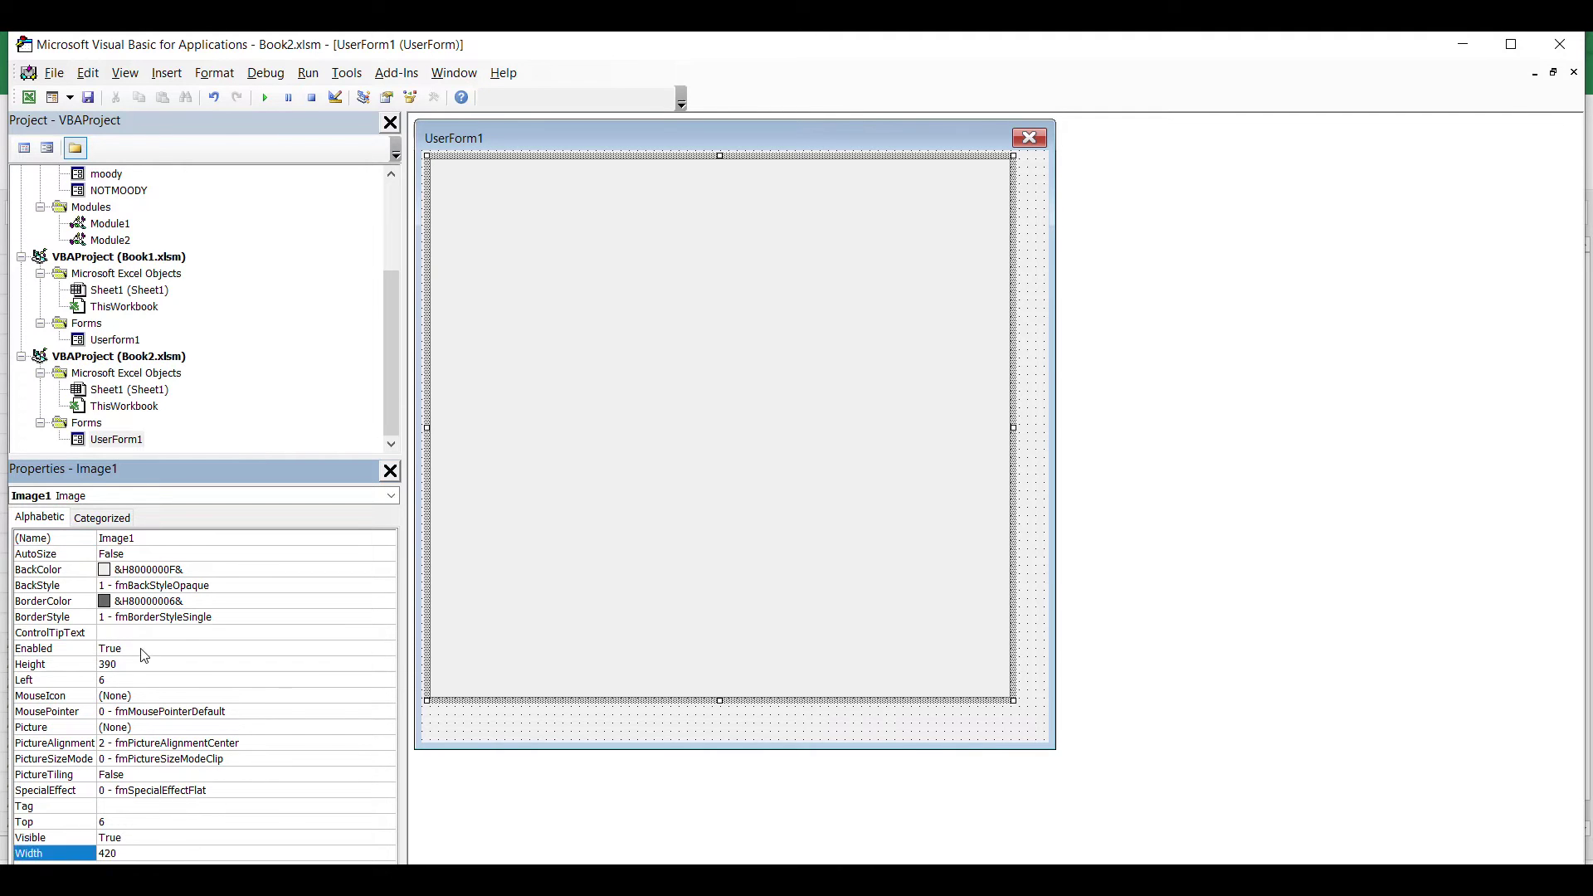
pyautogui.click(145, 652)
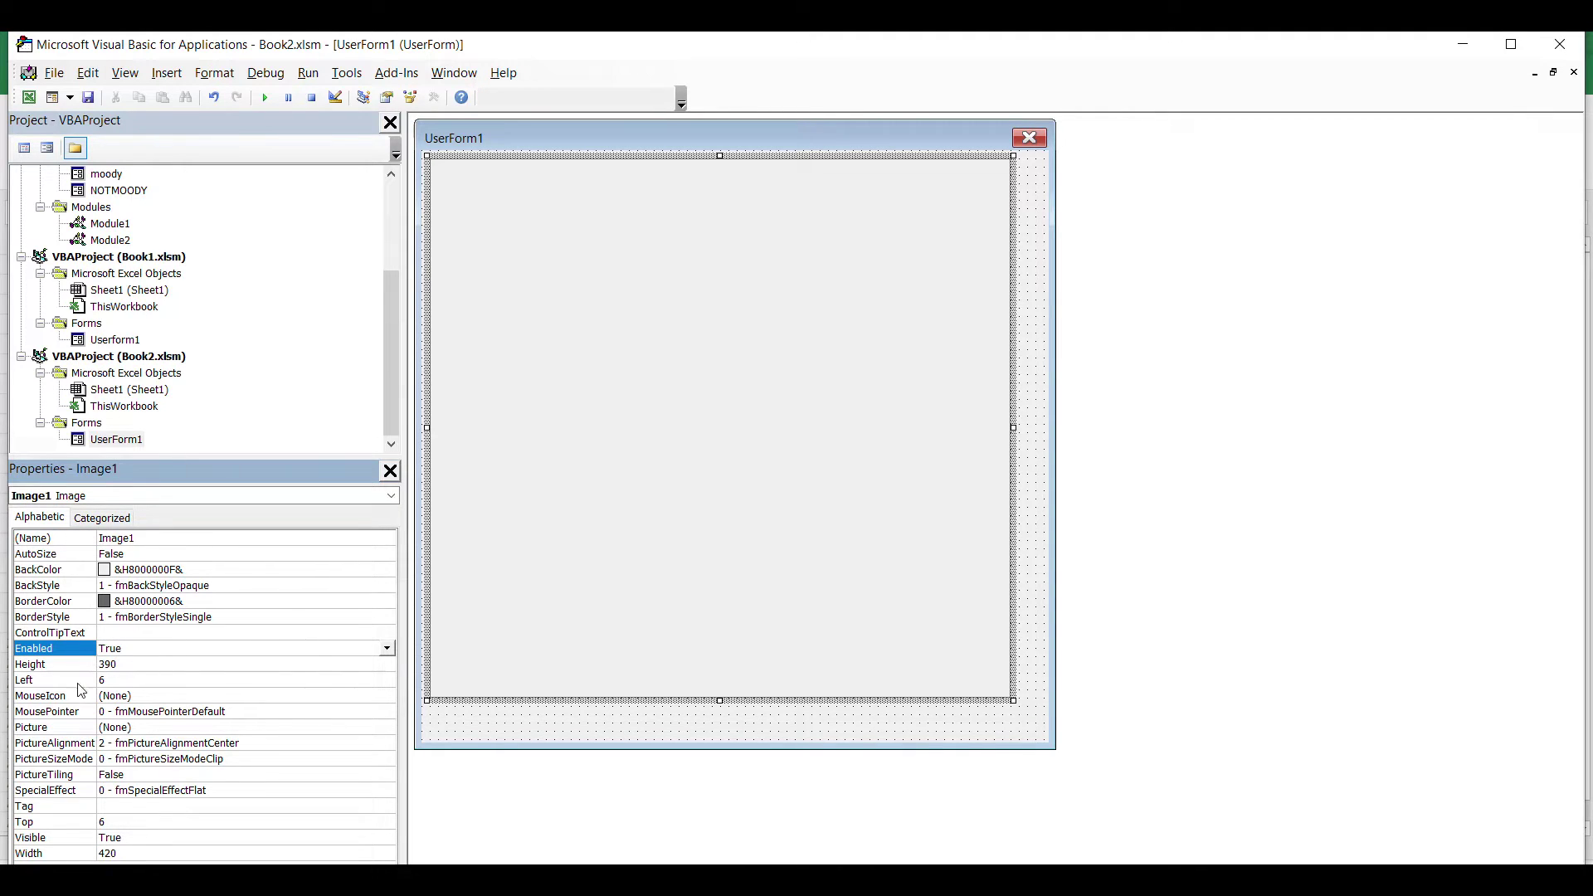
pyautogui.click(142, 729)
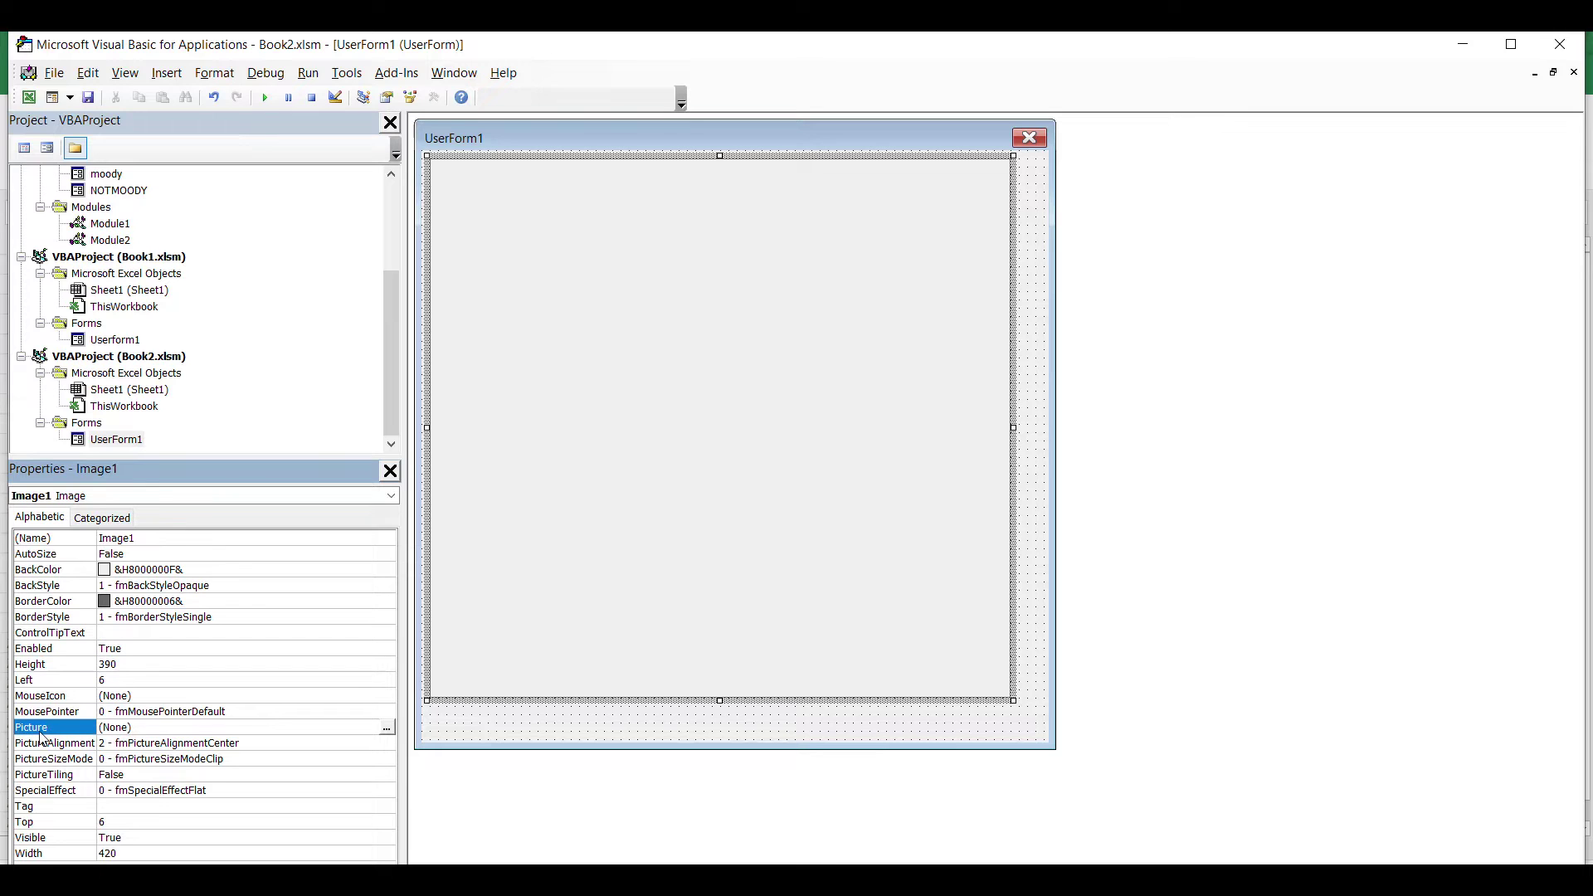
pyautogui.click(385, 728)
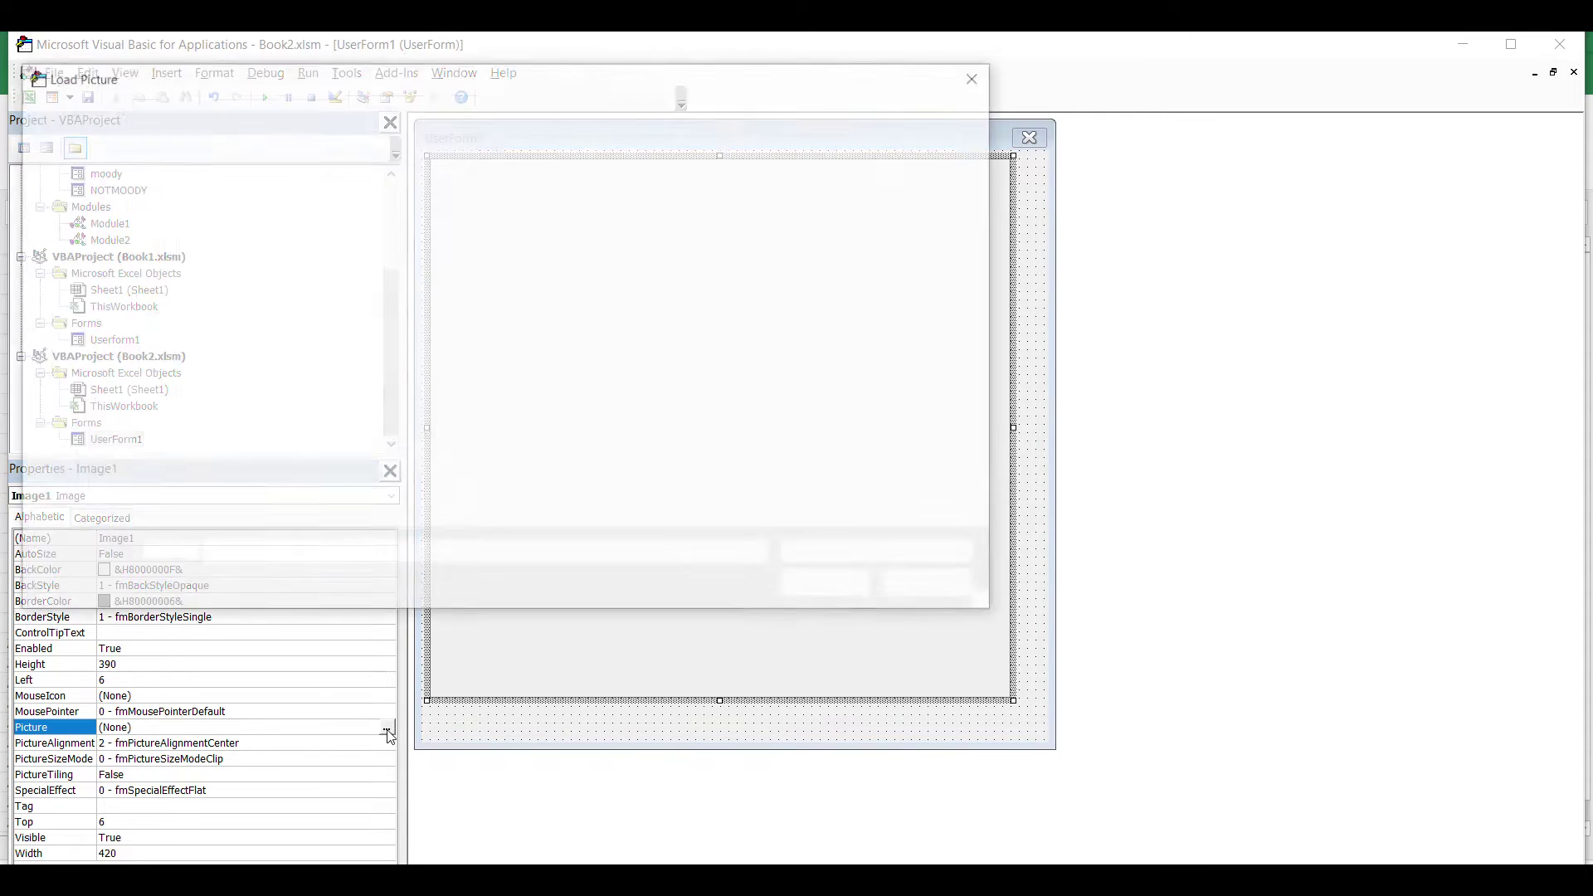
pyautogui.click(461, 240)
pyautogui.click(818, 587)
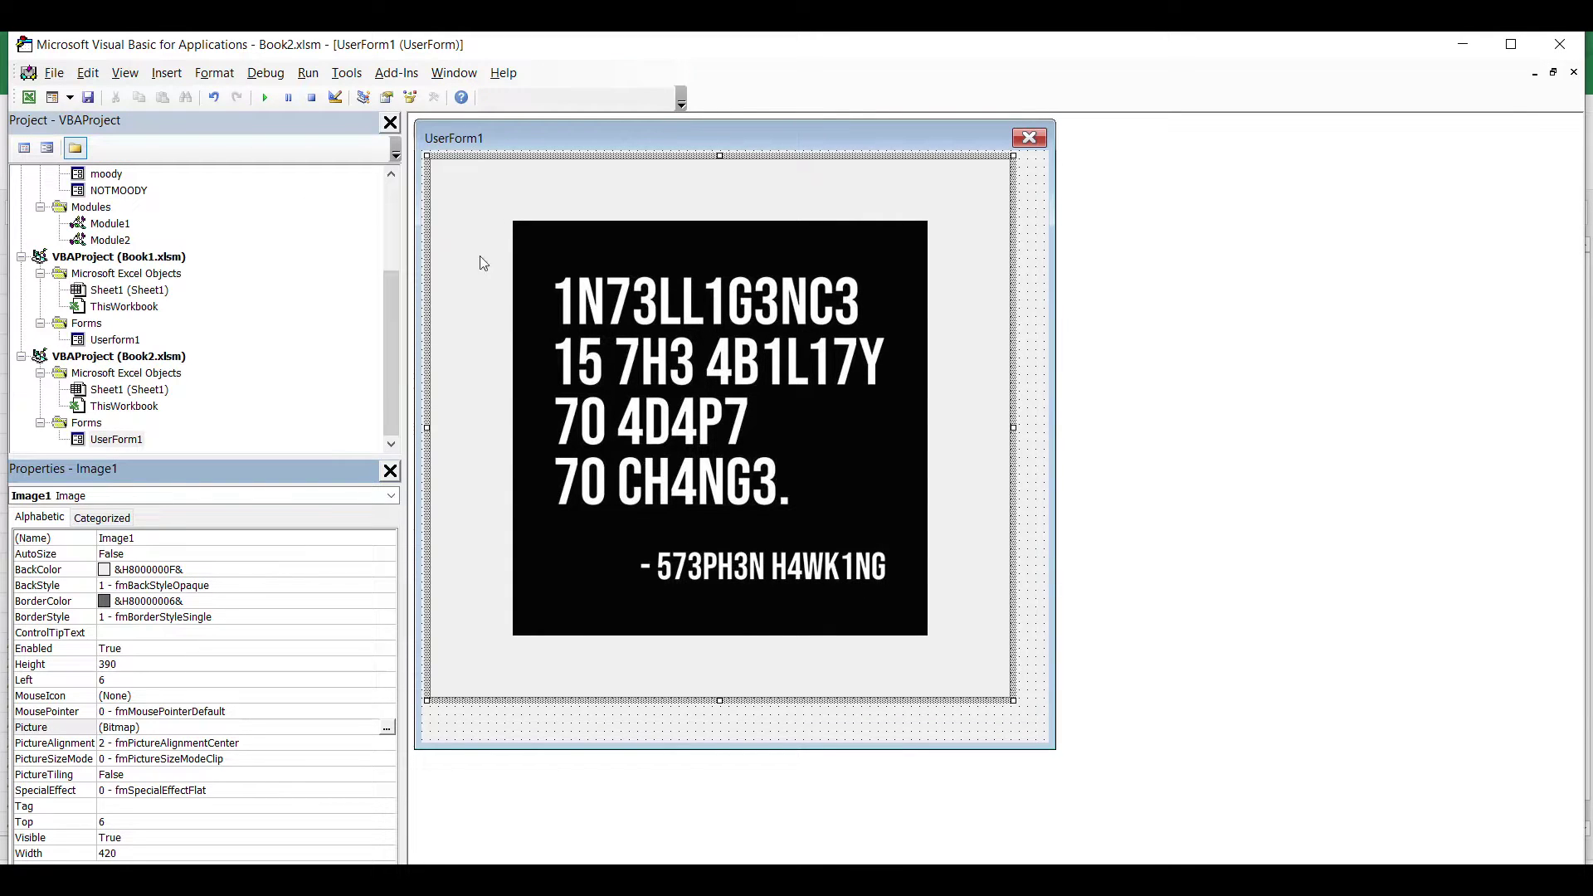
# - Change UserForm1's caption from 'UserForm1' to 'pic'
pyautogui.click(463, 138)
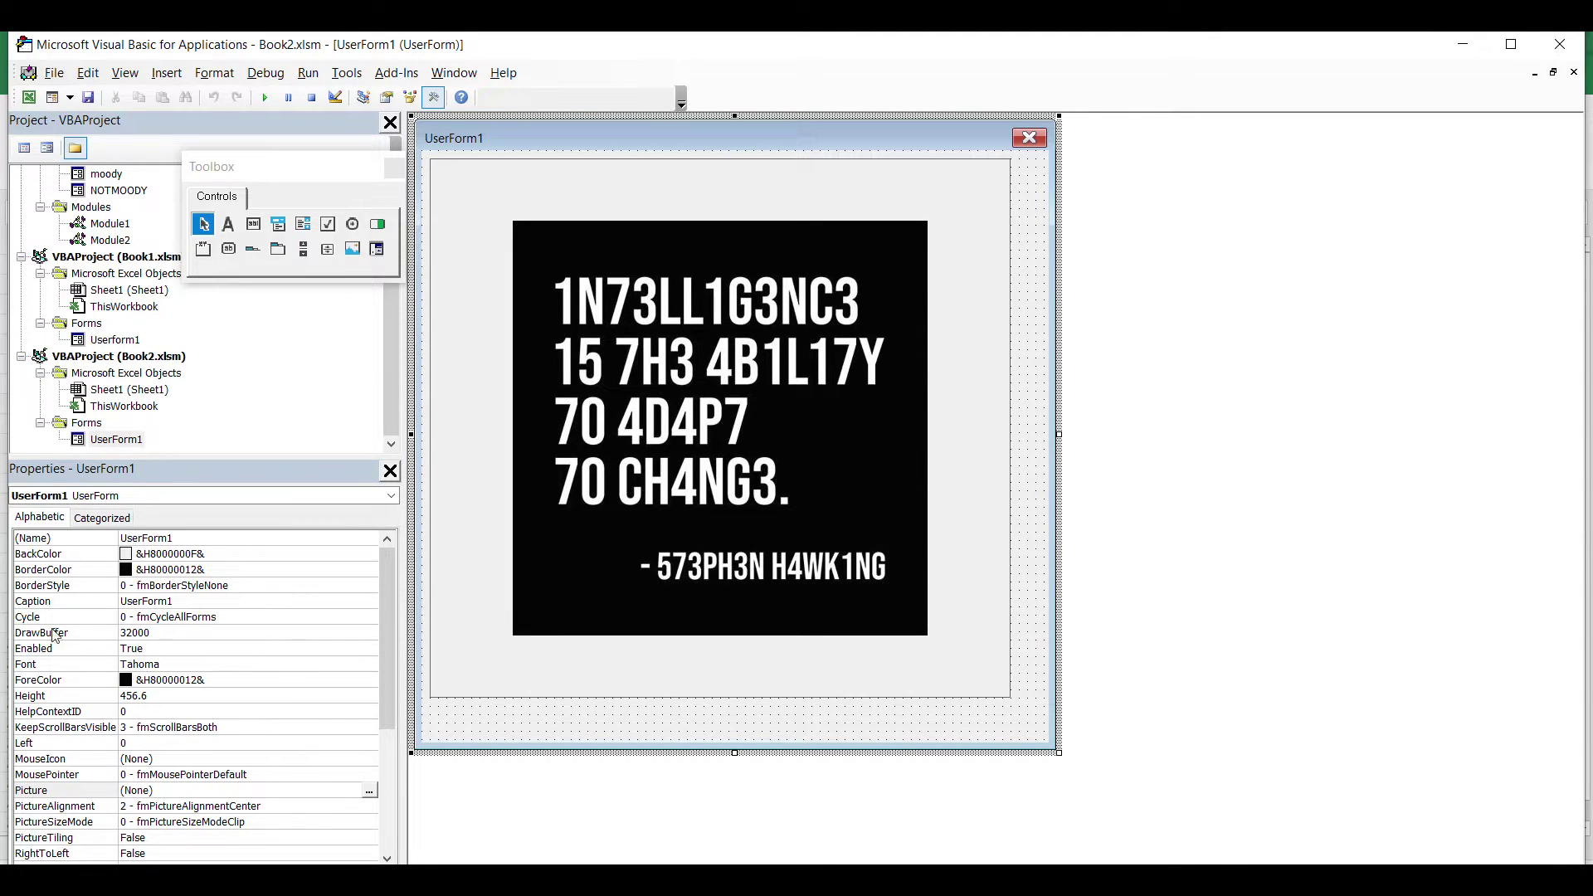
pyautogui.click(199, 603)
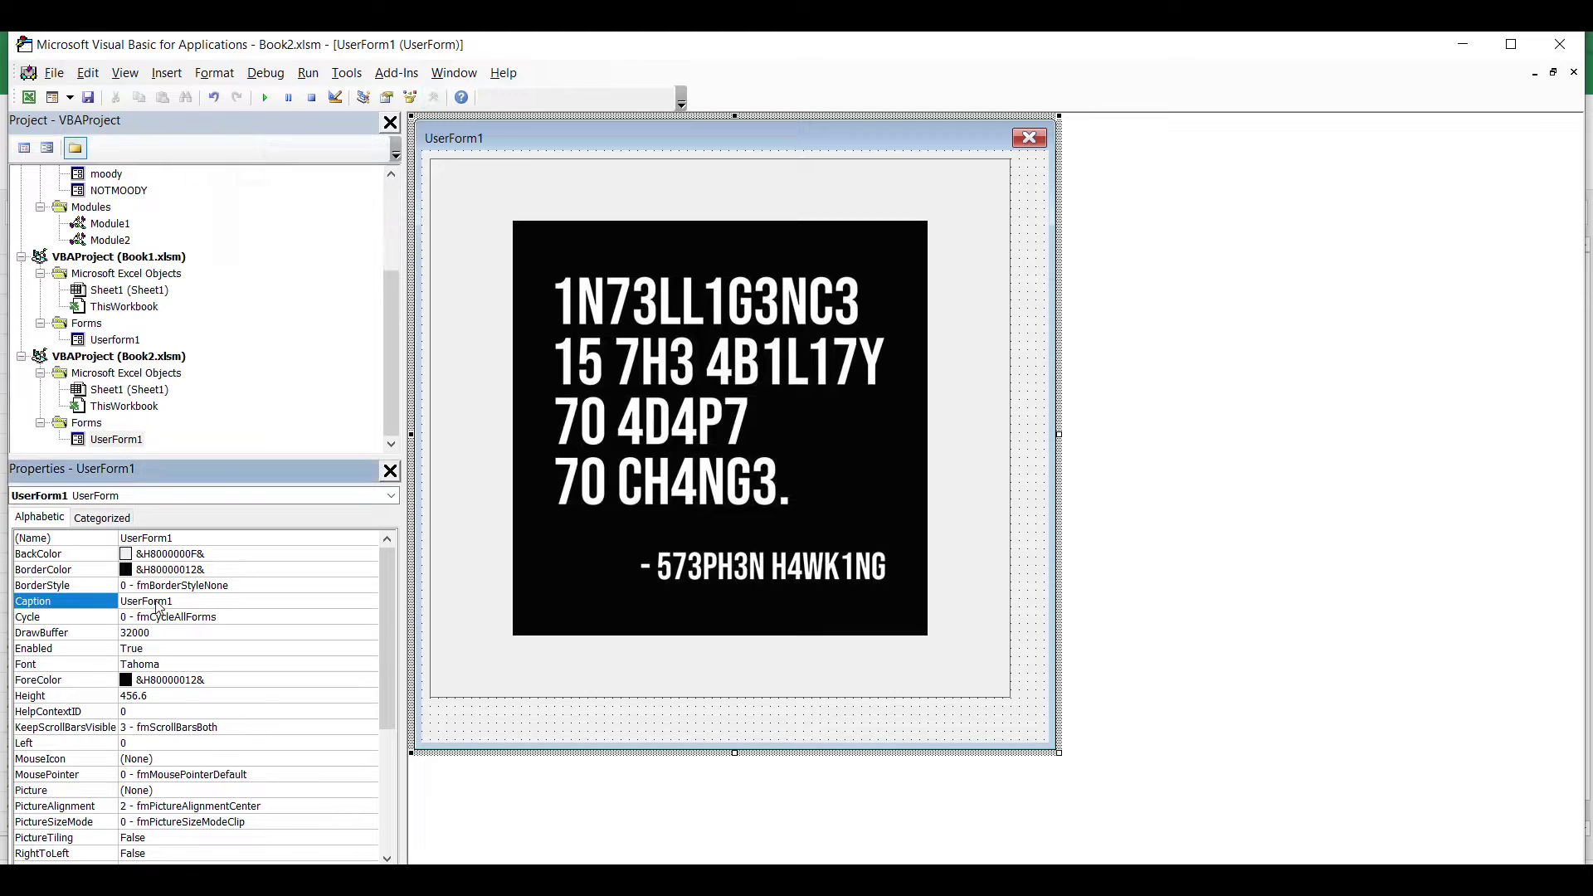
pyautogui.moveTo(234, 606); pyautogui.dragTo(84, 607)
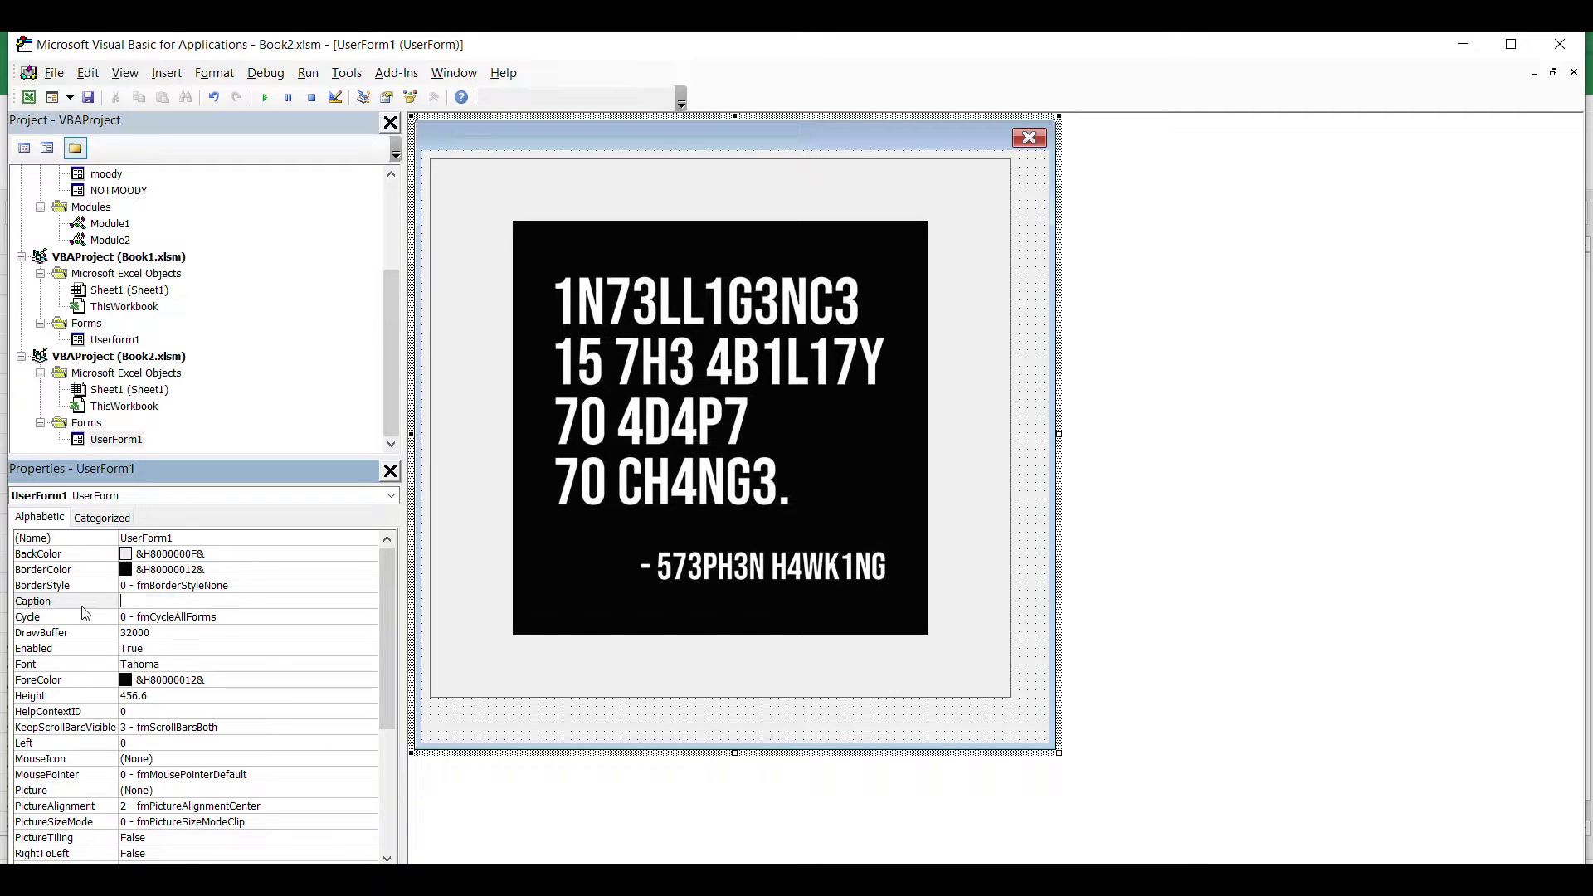
pyautogui.press('BackSpace')
pyautogui.press('capslock')
pyautogui.write('pic')
pyautogui.click(1209, 453)
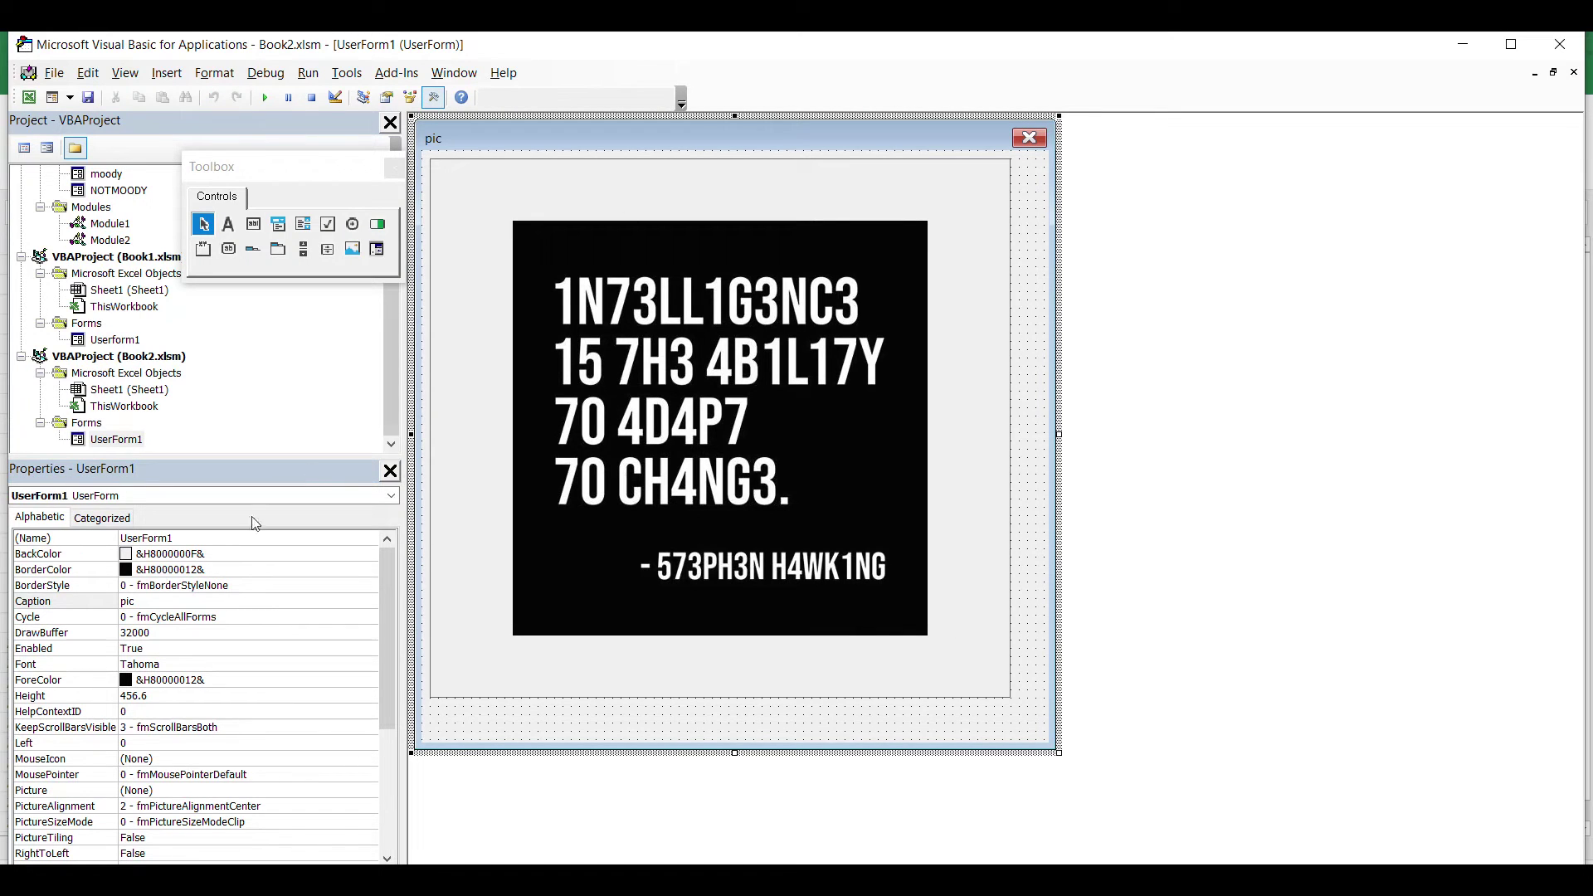
# - Save the workbook and close the Visual Basic editor
pyautogui.click(172, 544)
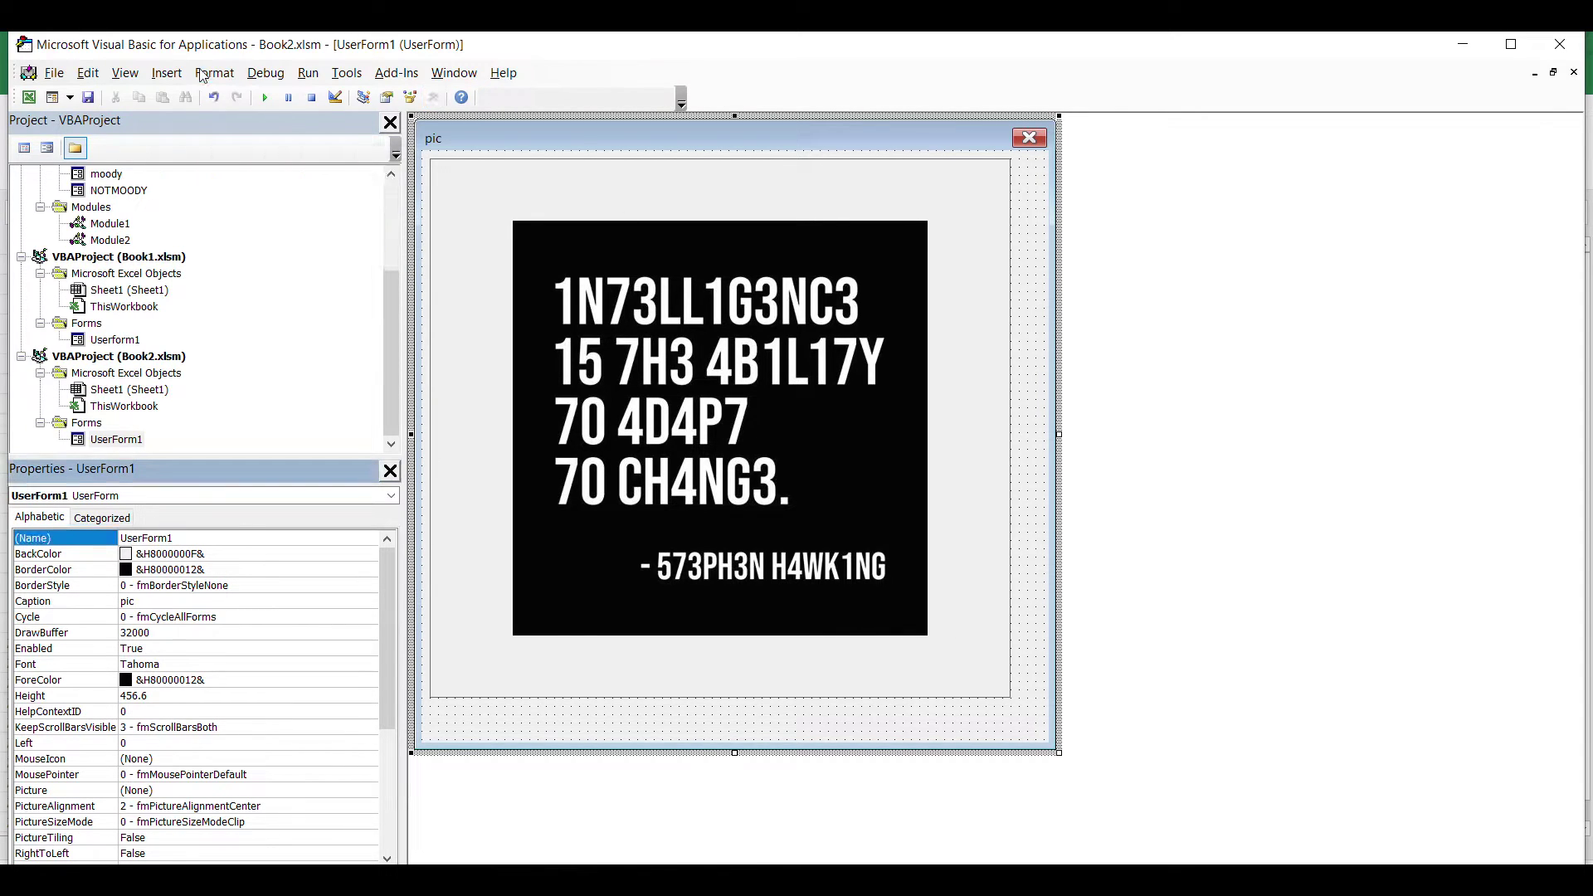
pyautogui.click(90, 101)
pyautogui.click(1561, 44)
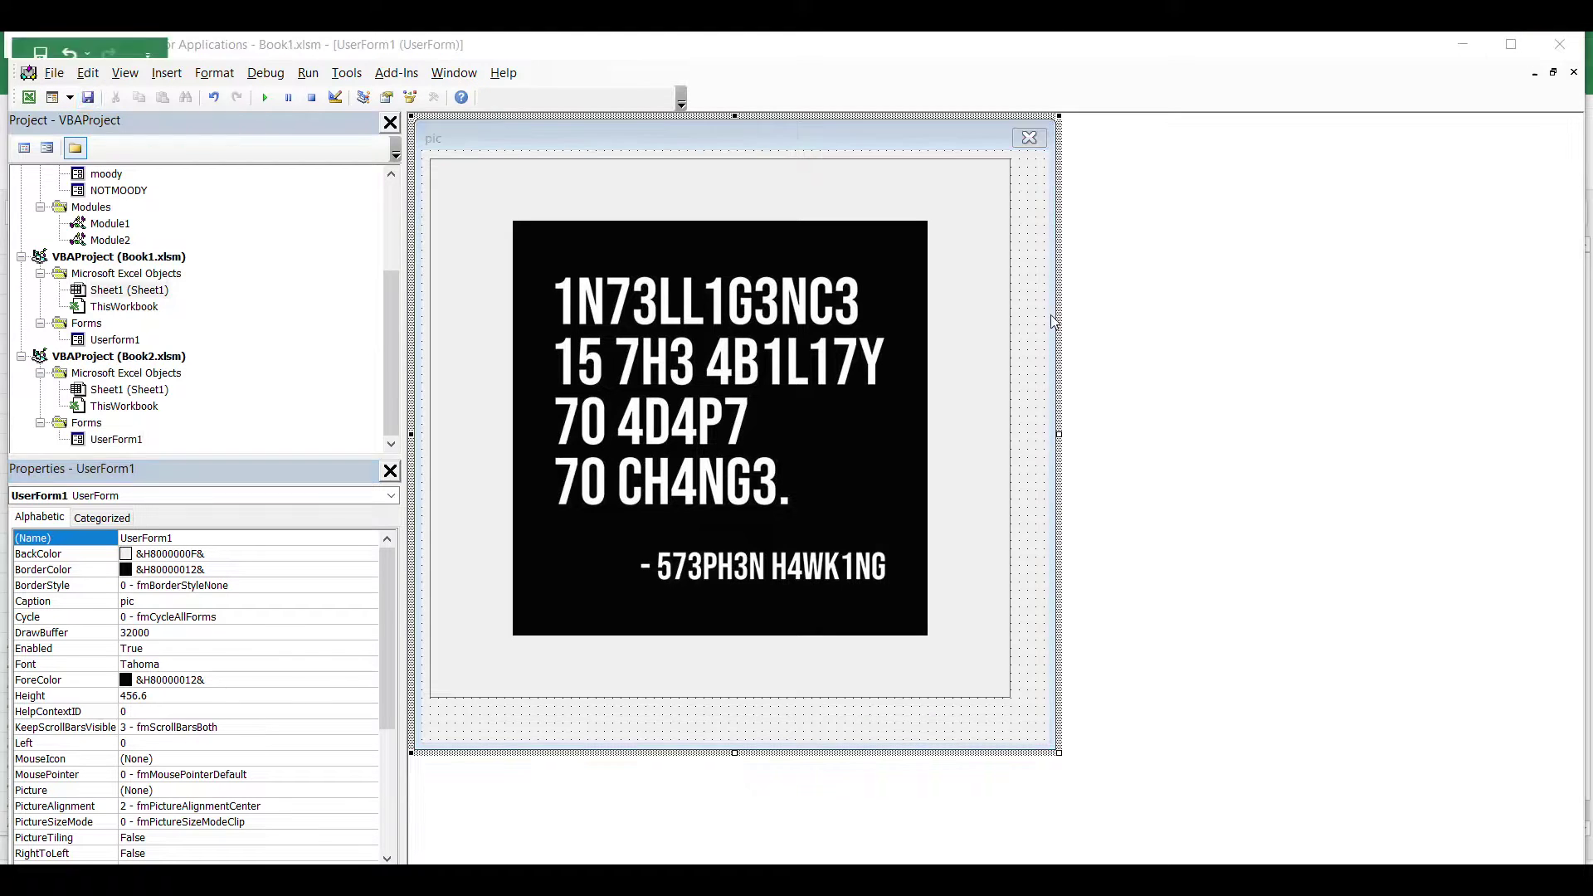
# - In Book2, draw an ActiveX command button over roughly H3 to O7
pyautogui.click(1006, 882)
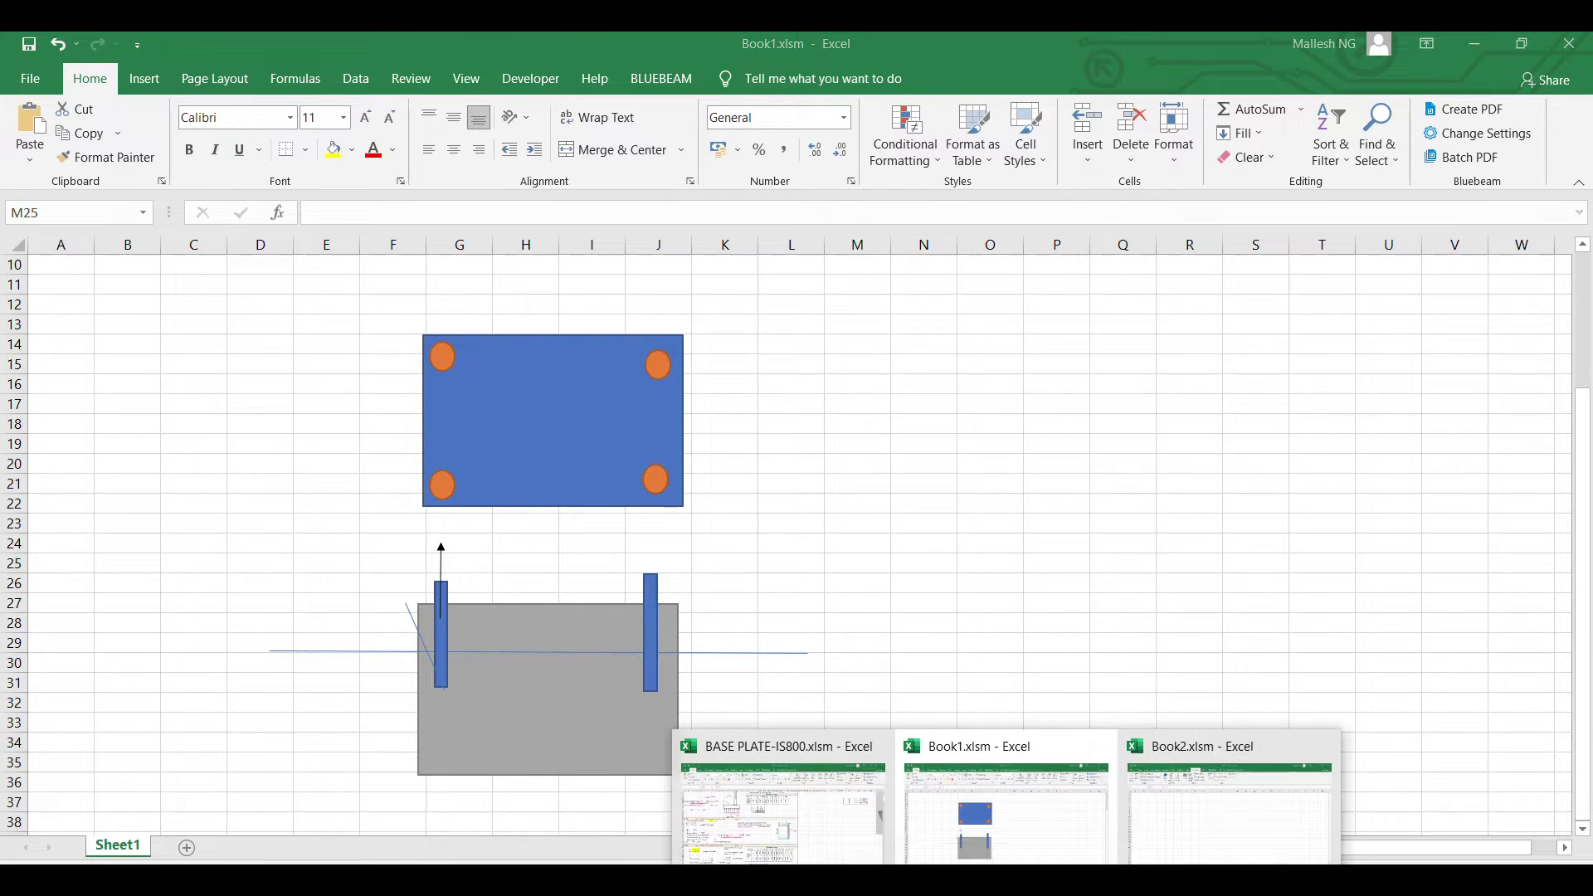
pyautogui.click(1122, 804)
pyautogui.click(658, 463)
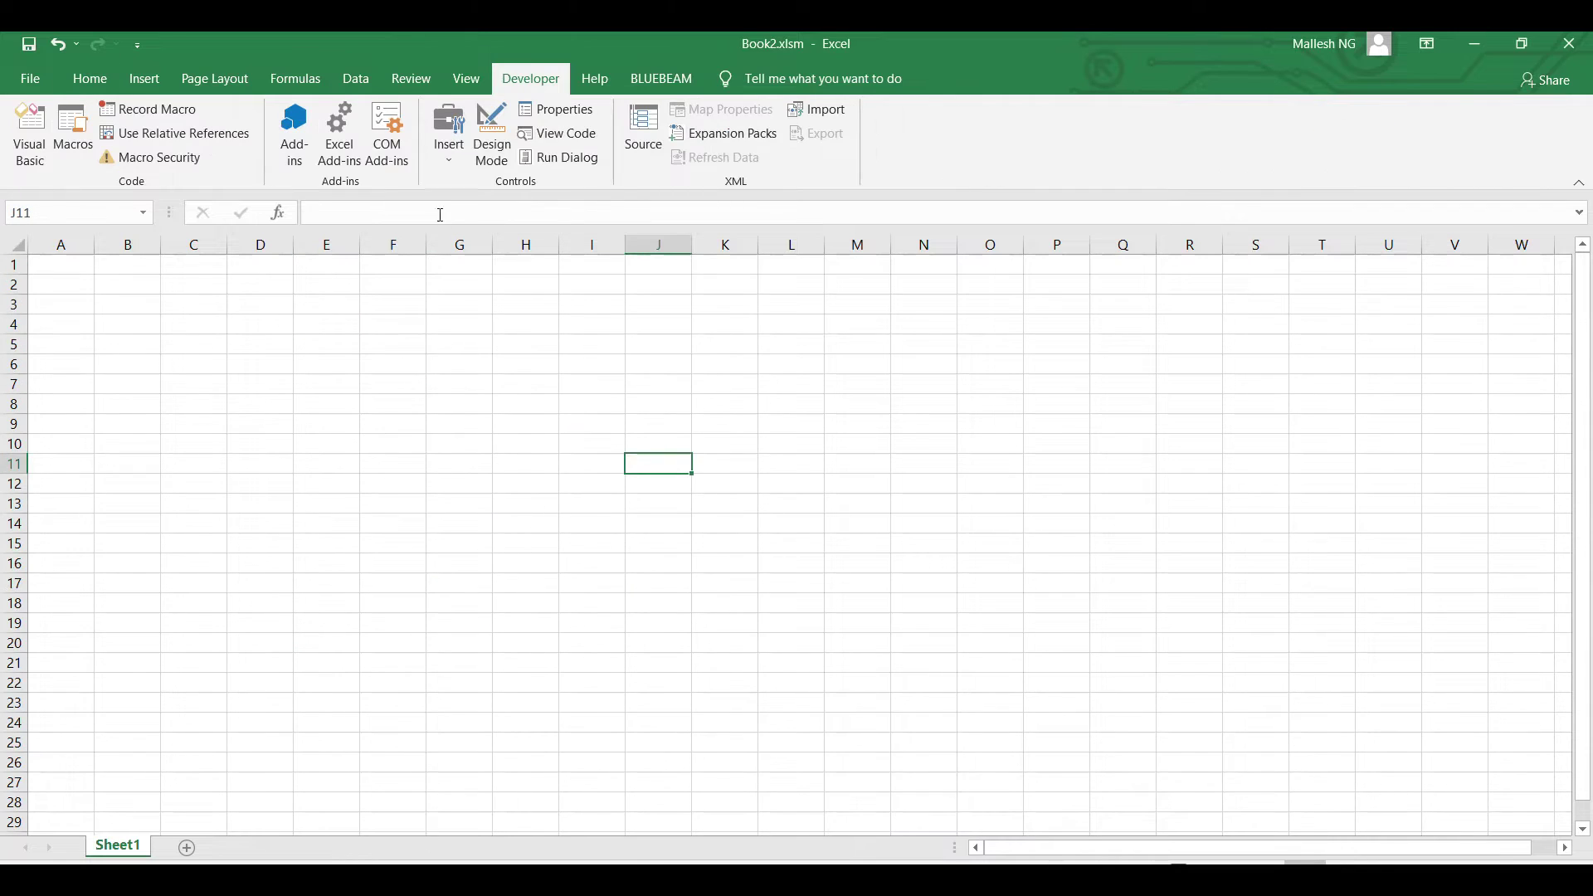
pyautogui.click(449, 137)
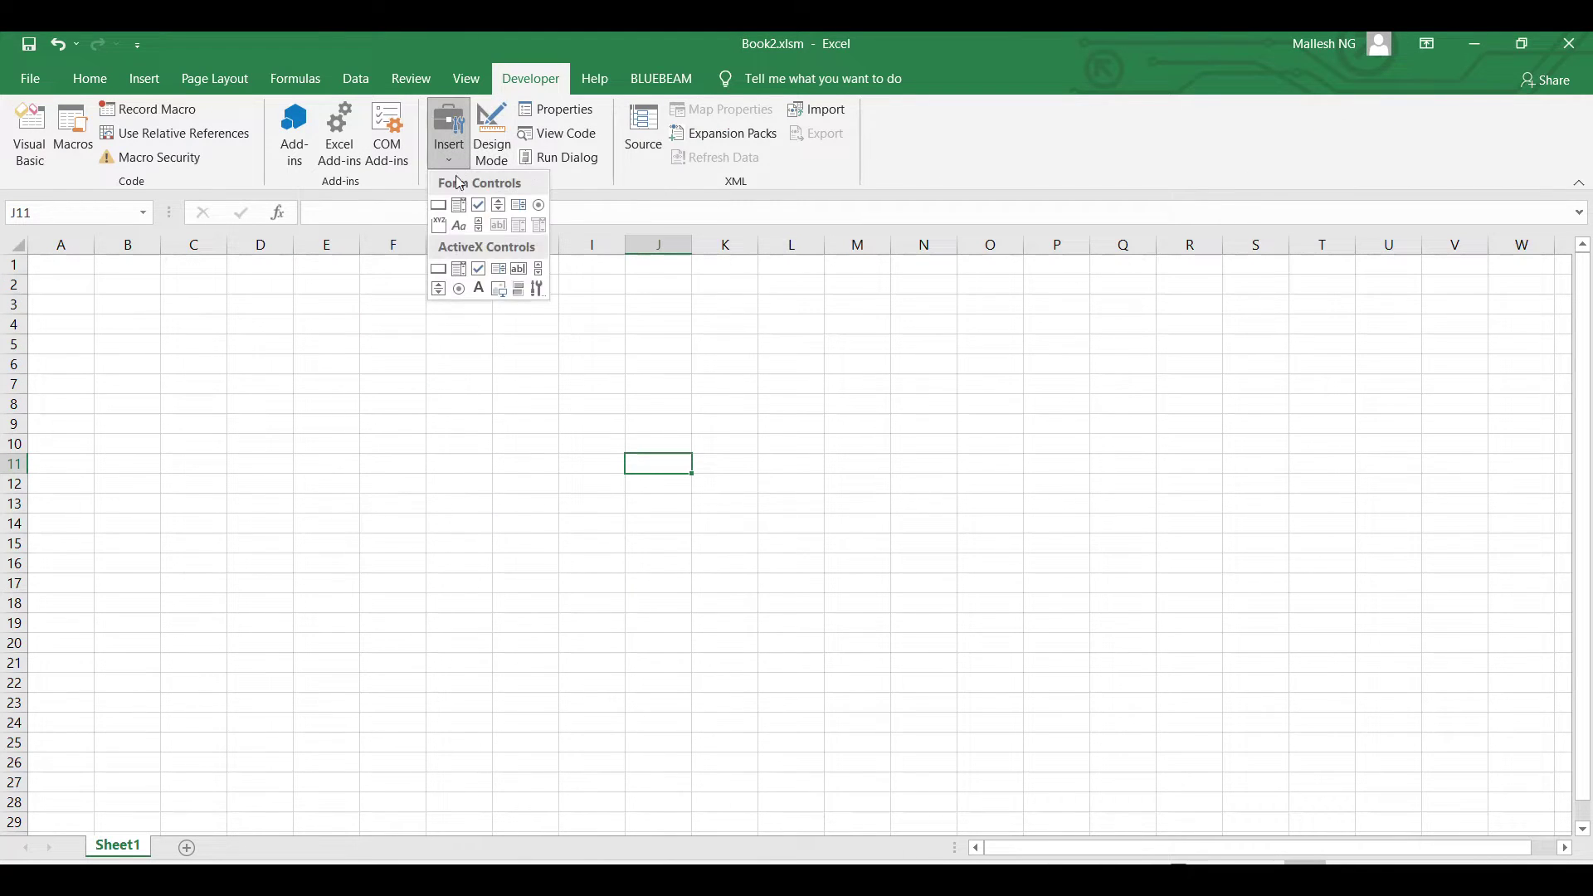
pyautogui.click(439, 274)
pyautogui.moveTo(521, 296)
pyautogui.mouseDown()
pyautogui.moveTo(971, 413)
pyautogui.moveTo(1017, 399)
pyautogui.moveTo(998, 395)
pyautogui.mouseUp()
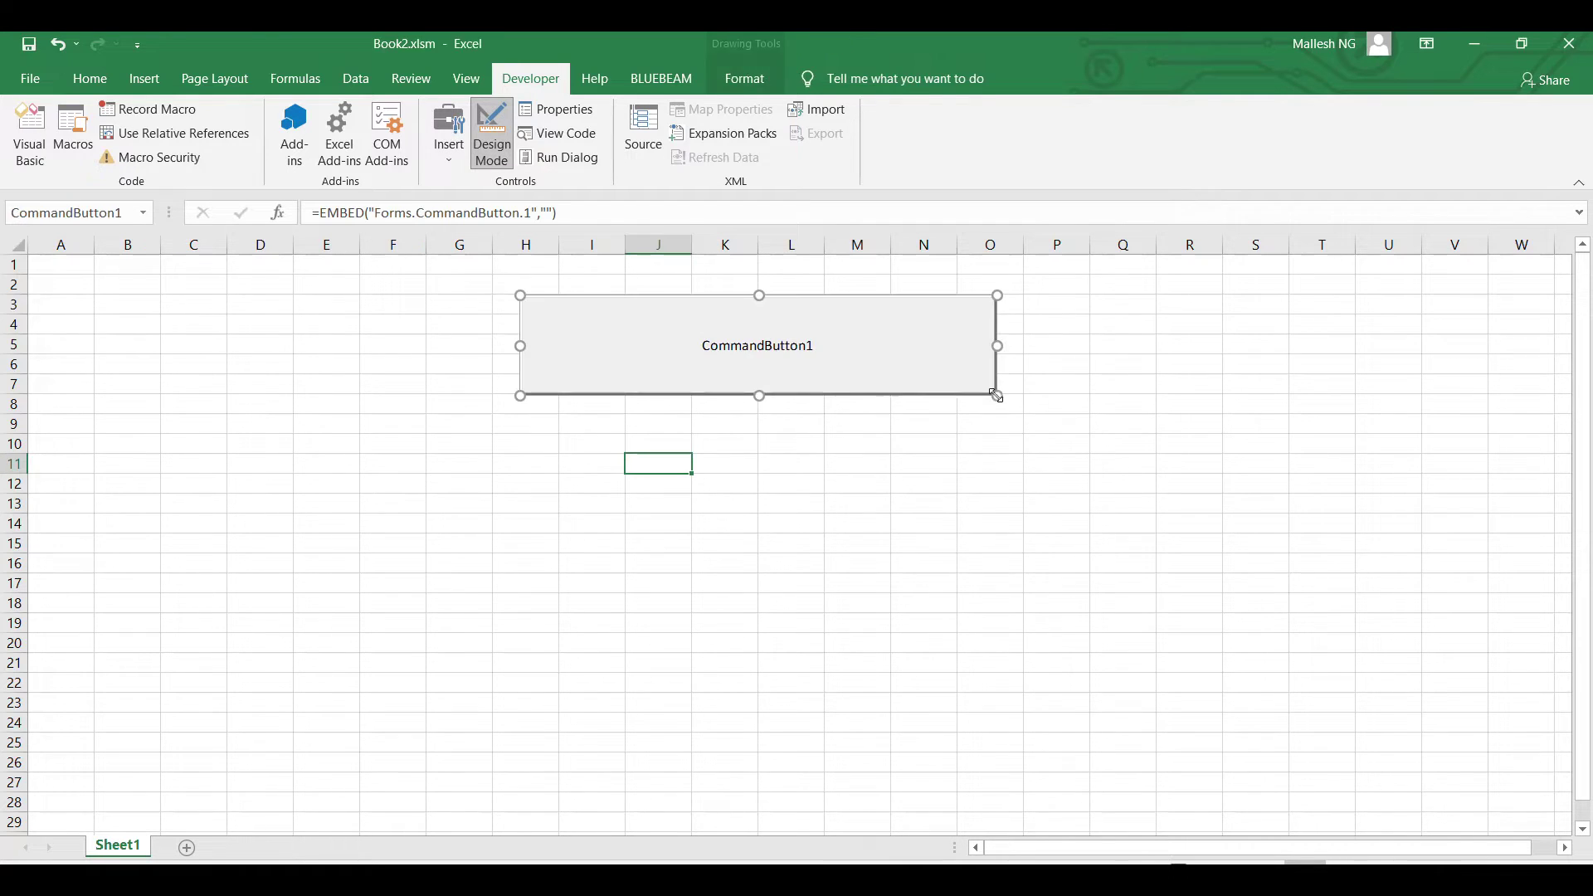
# - Enter UserForm1.Show in the button's CommandButton1_Click procedure
pyautogui.doubleClick(805, 375)
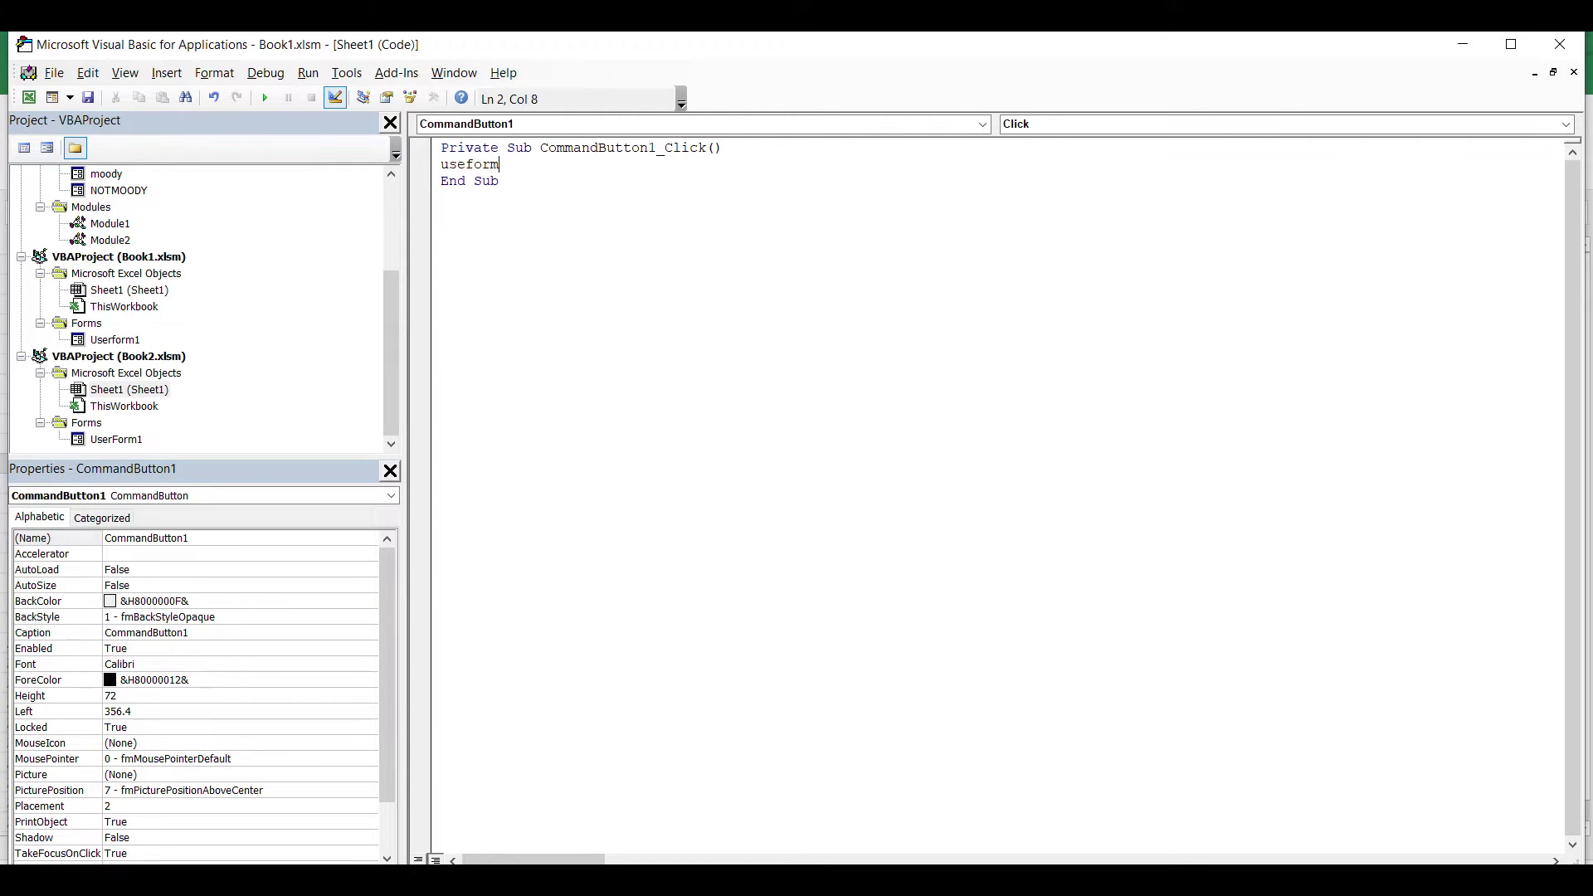
pyautogui.write('useform1.show')
pyautogui.press('BackSpace')
pyautogui.press('BackSpace')
pyautogui.write('1.sh')
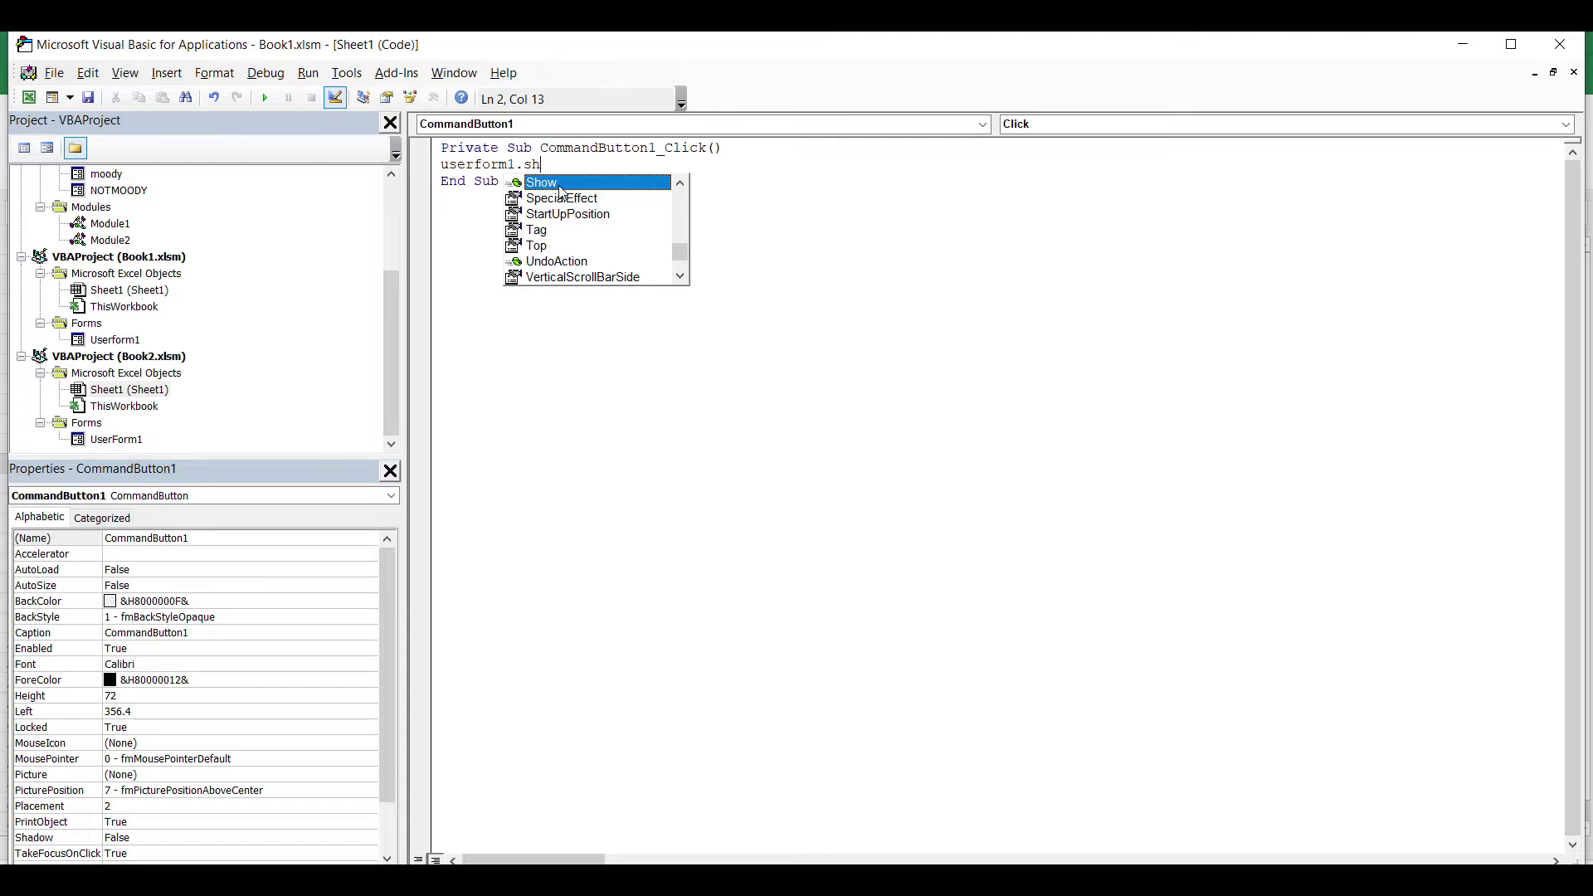
pyautogui.press('Tab')
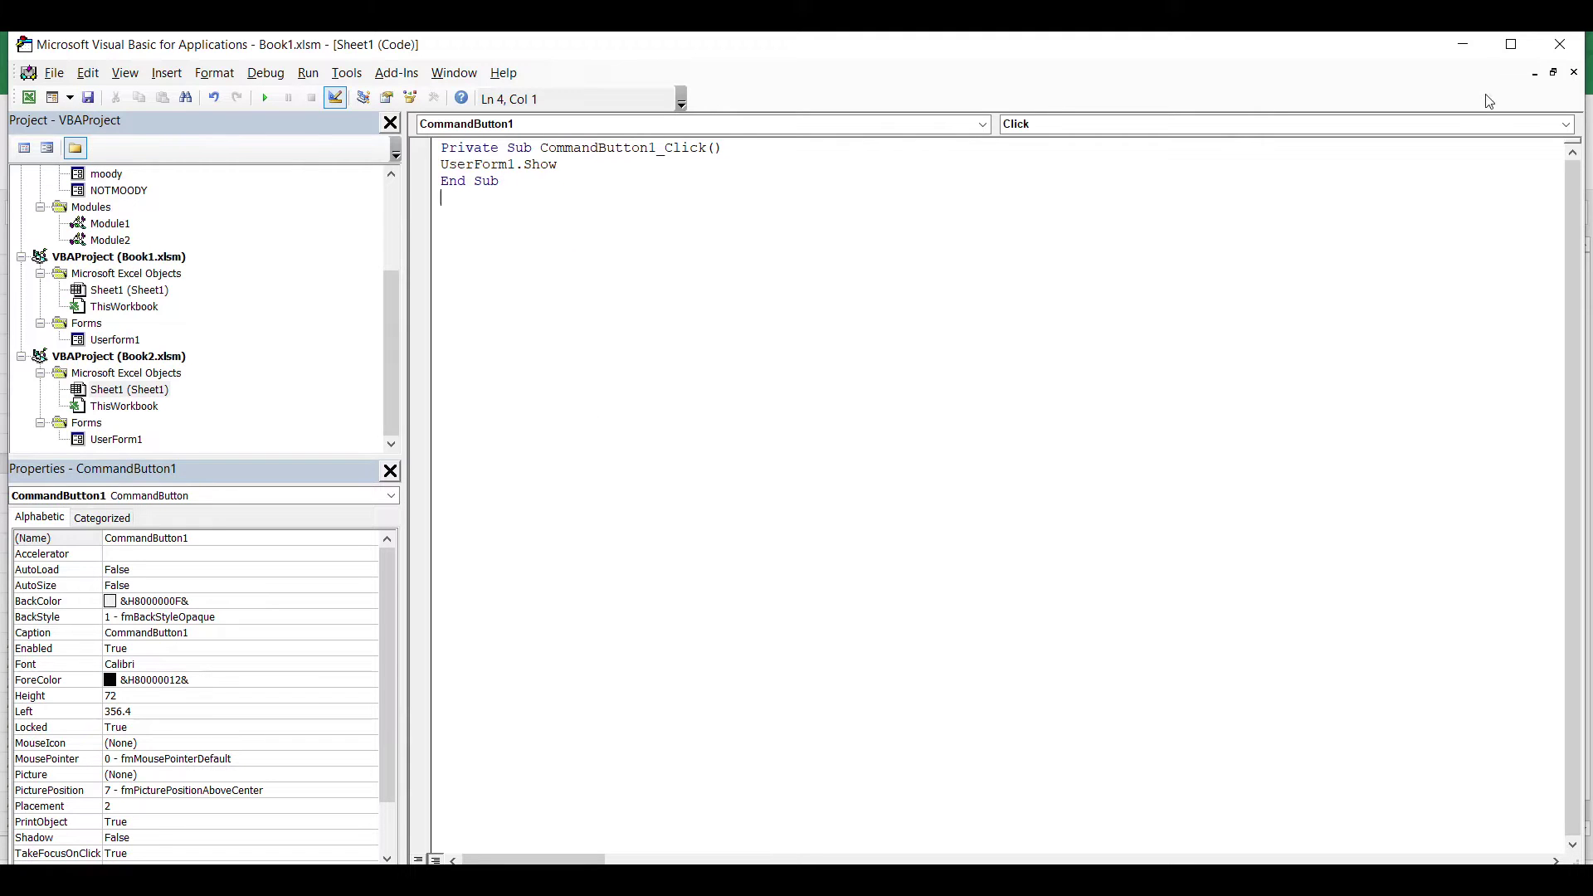
# - Back on the sheet, nudge CommandButton1 slightly up and to the left
pyautogui.click(1464, 44)
pyautogui.click(613, 678)
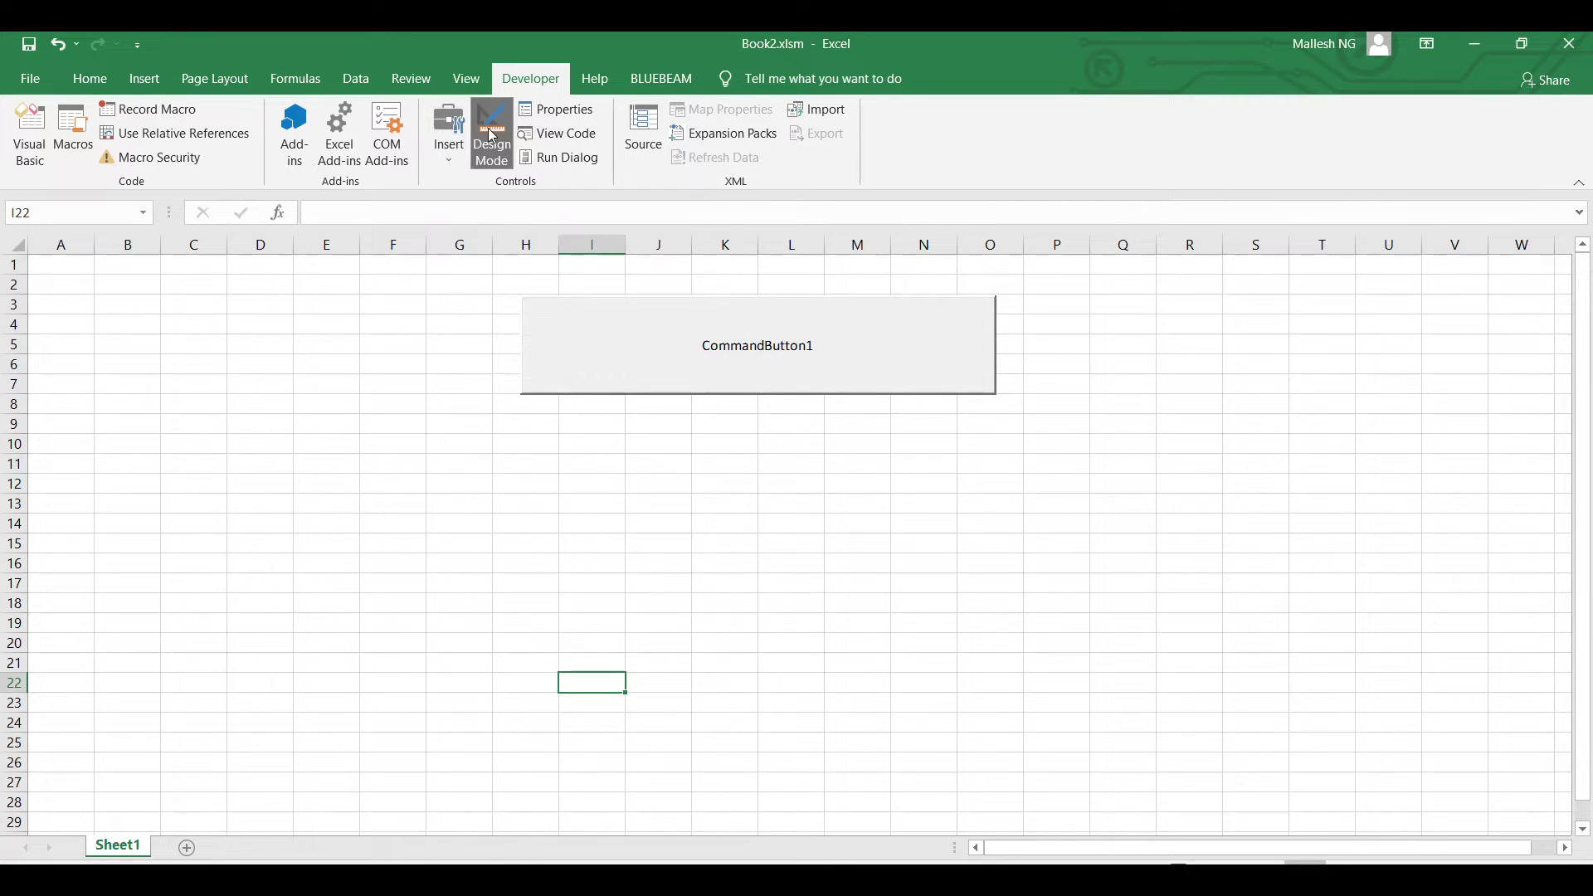
pyautogui.click(655, 353)
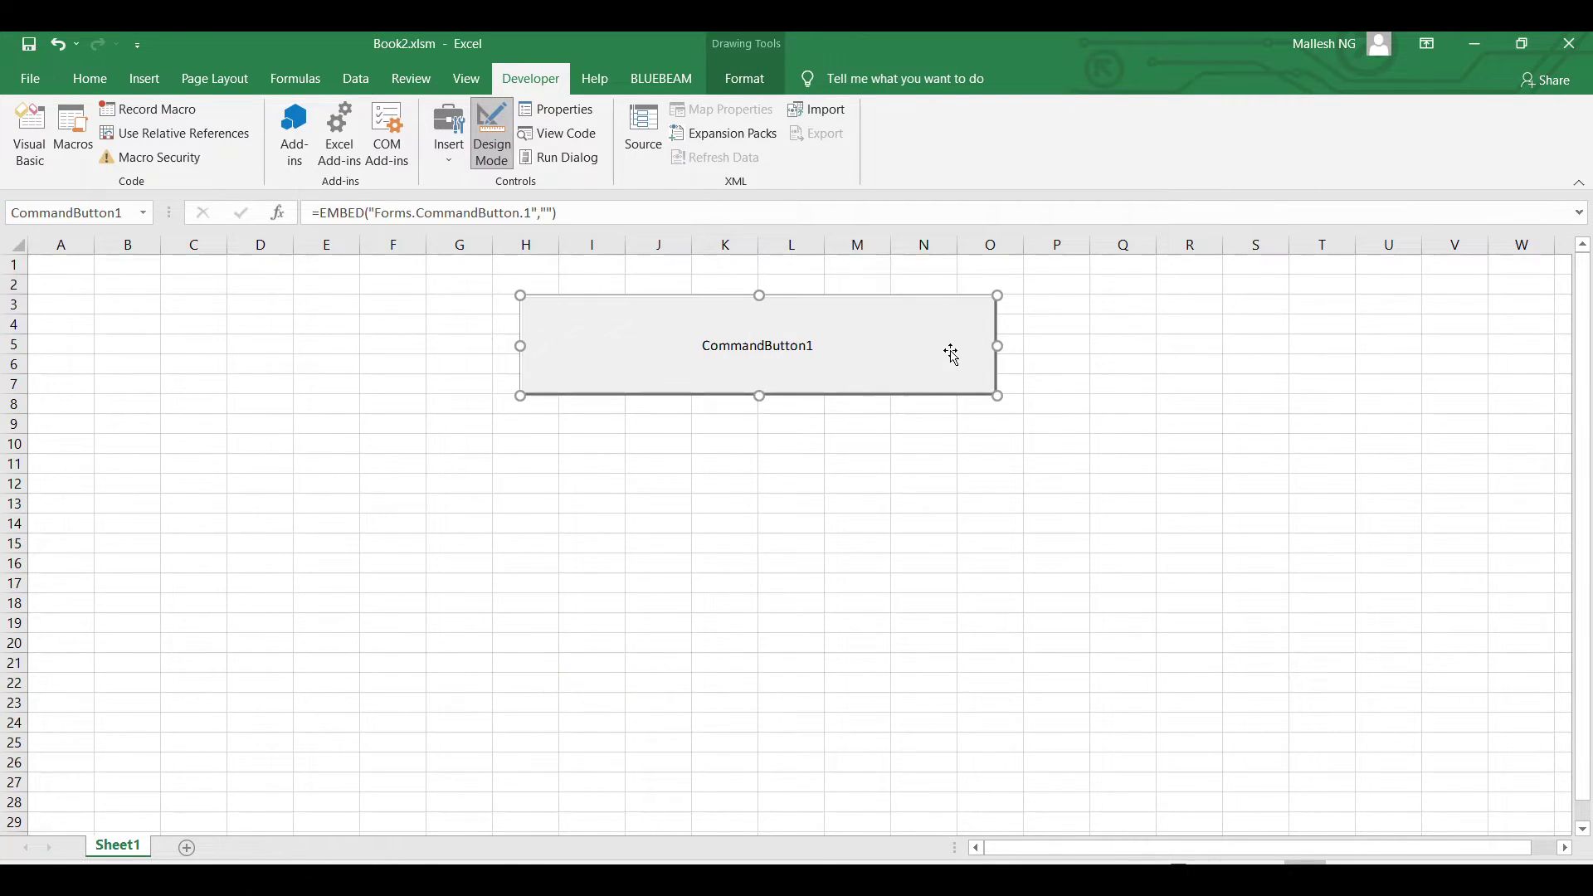
pyautogui.moveTo(956, 353)
pyautogui.mouseDown()
pyautogui.moveTo(897, 331)
pyautogui.moveTo(847, 481)
pyautogui.moveTo(921, 327)
pyautogui.moveTo(952, 335)
pyautogui.mouseUp()
pyautogui.click(830, 435)
pyautogui.moveTo(830, 304)
pyautogui.mouseDown()
pyautogui.moveTo(975, 334)
pyautogui.moveTo(797, 307)
pyautogui.mouseUp()
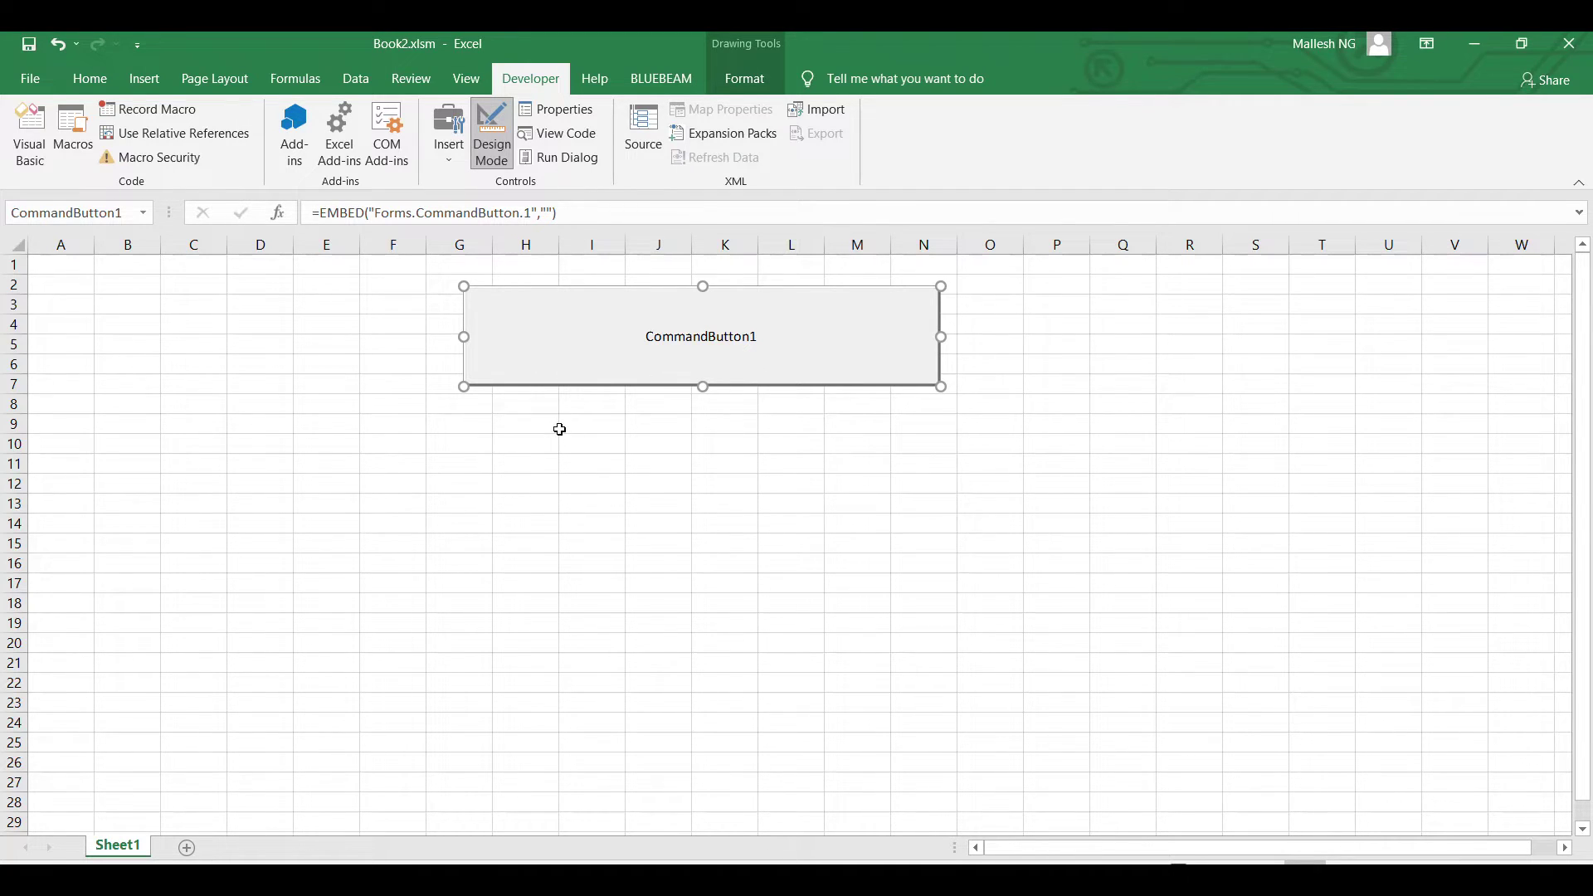
# - Turn off Design Mode, test that the button opens the pic form, then close it
pyautogui.click(492, 133)
pyautogui.click(627, 601)
pyautogui.click(710, 361)
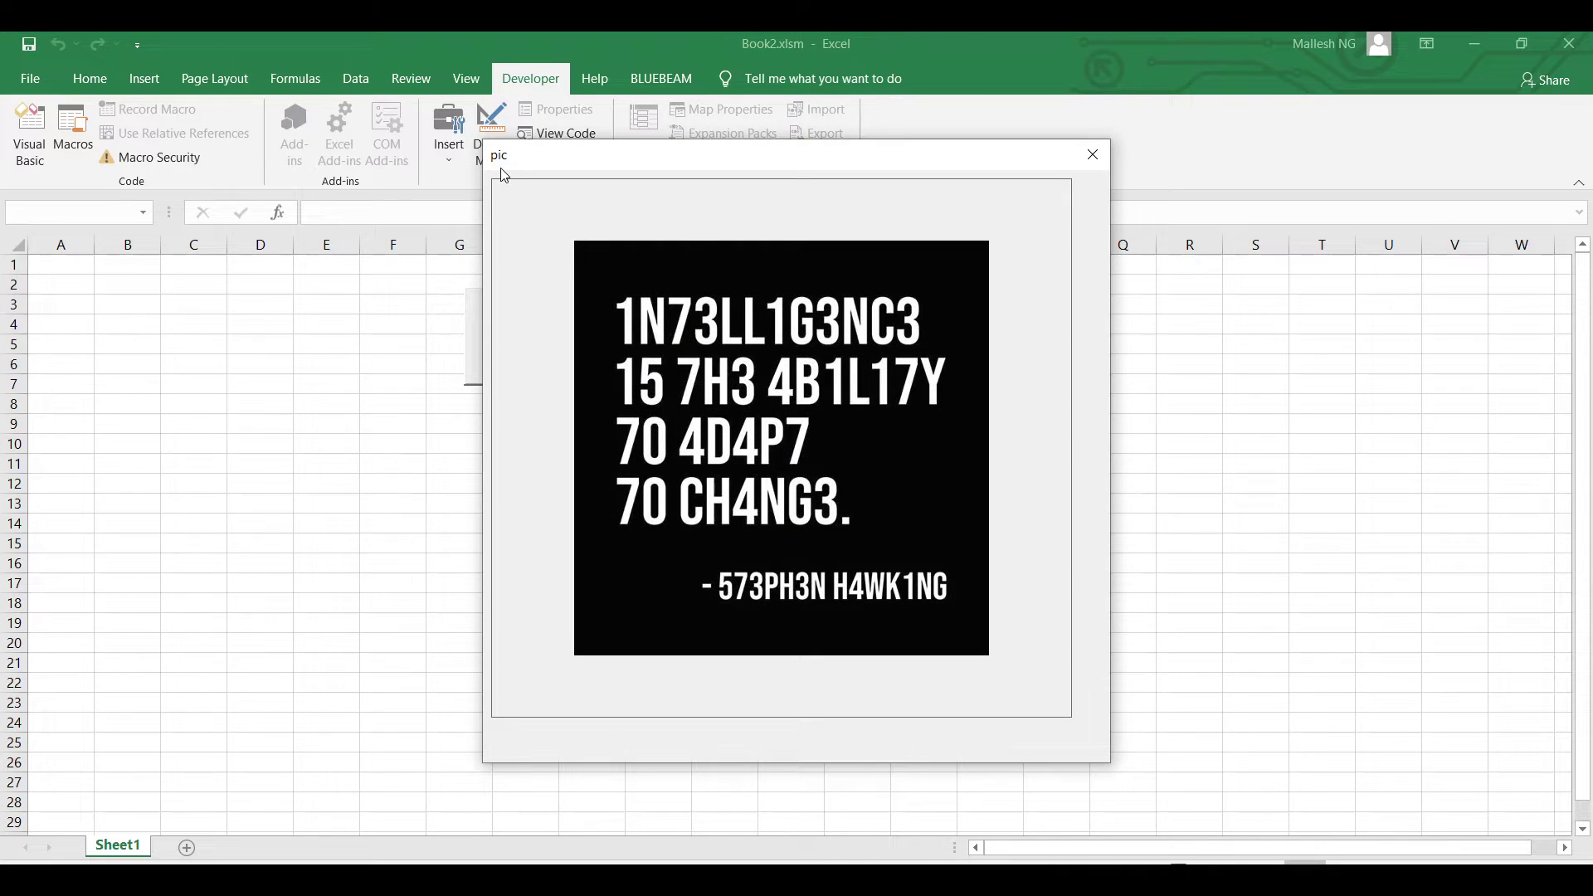
pyautogui.click(1094, 155)
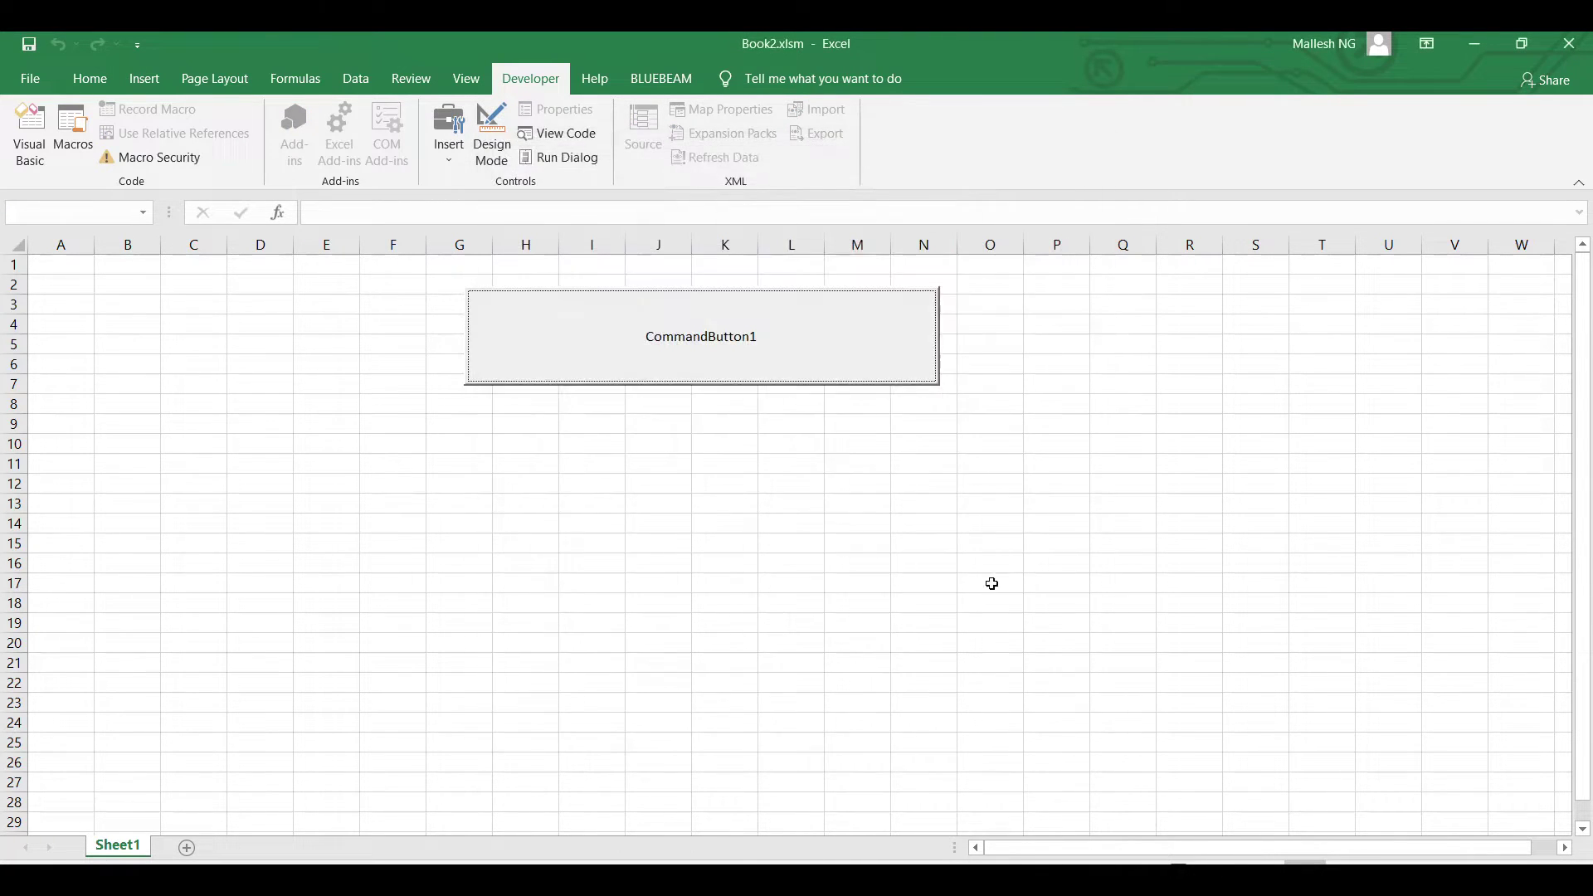
pyautogui.click(881, 564)
# - Select cell J12 and bring up its right-click menu
pyautogui.click(631, 485)
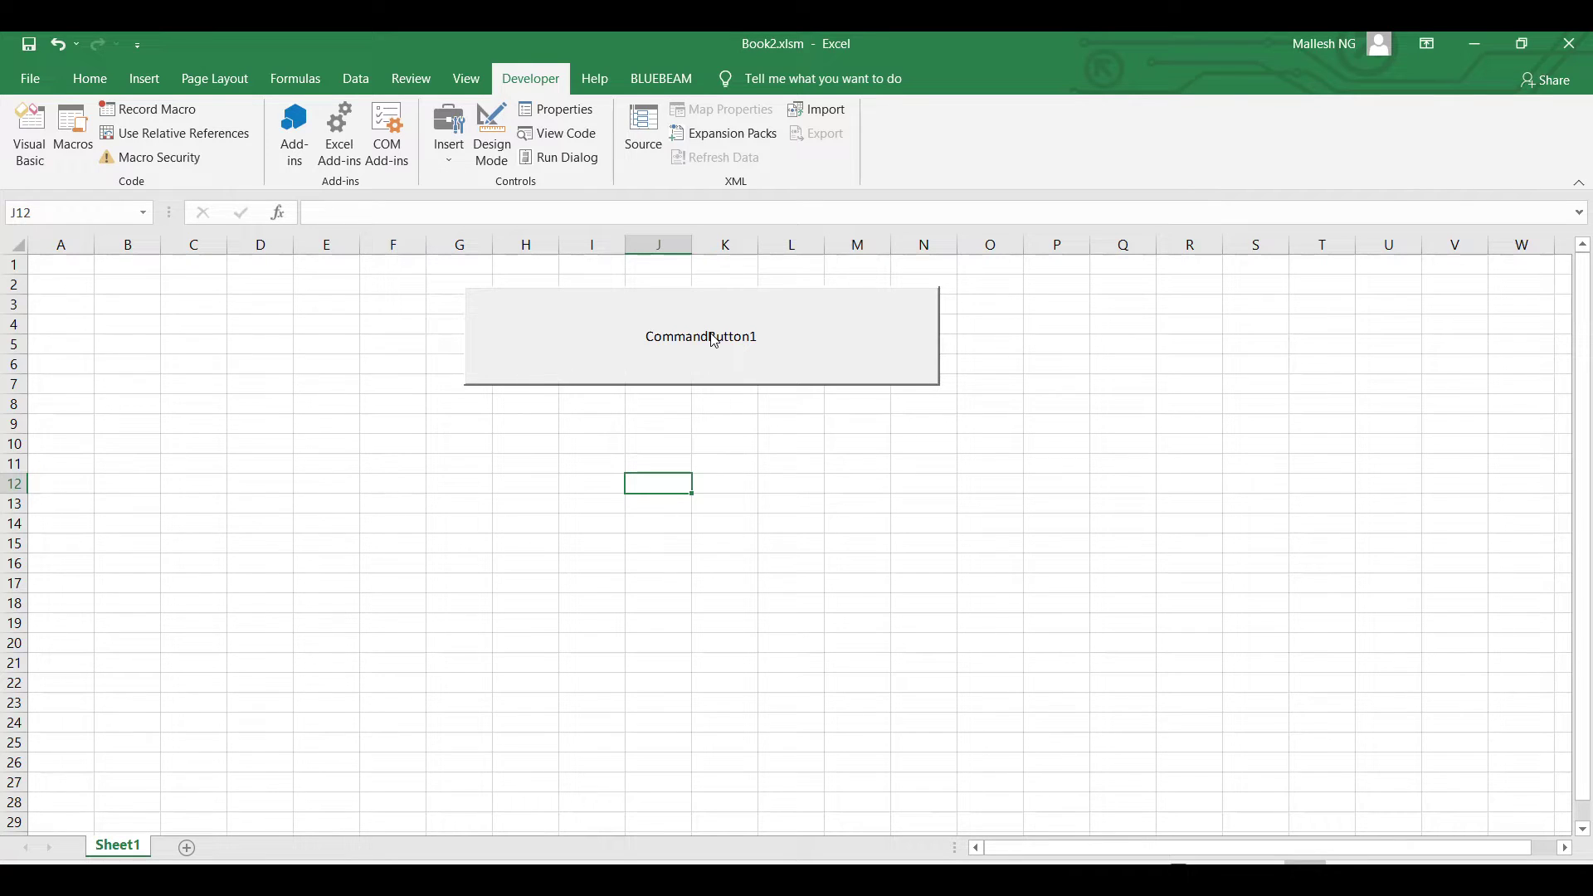
pyautogui.click(699, 481)
pyautogui.click(674, 487)
pyautogui.rightClick(676, 491)
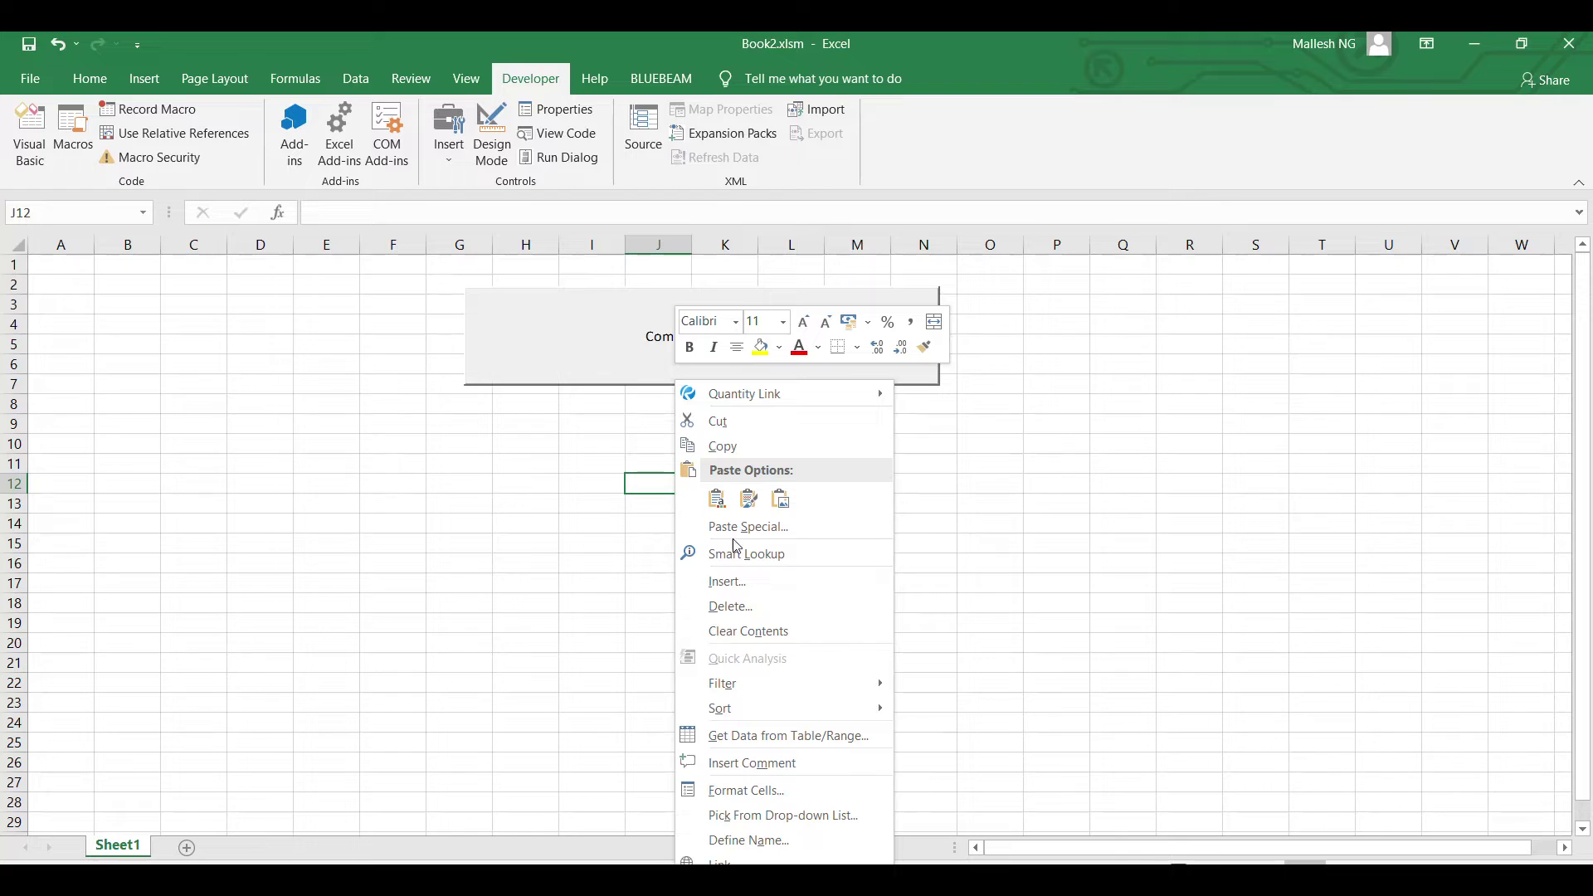
# - Insert a comment on J12 and set it to always show
pyautogui.click(737, 768)
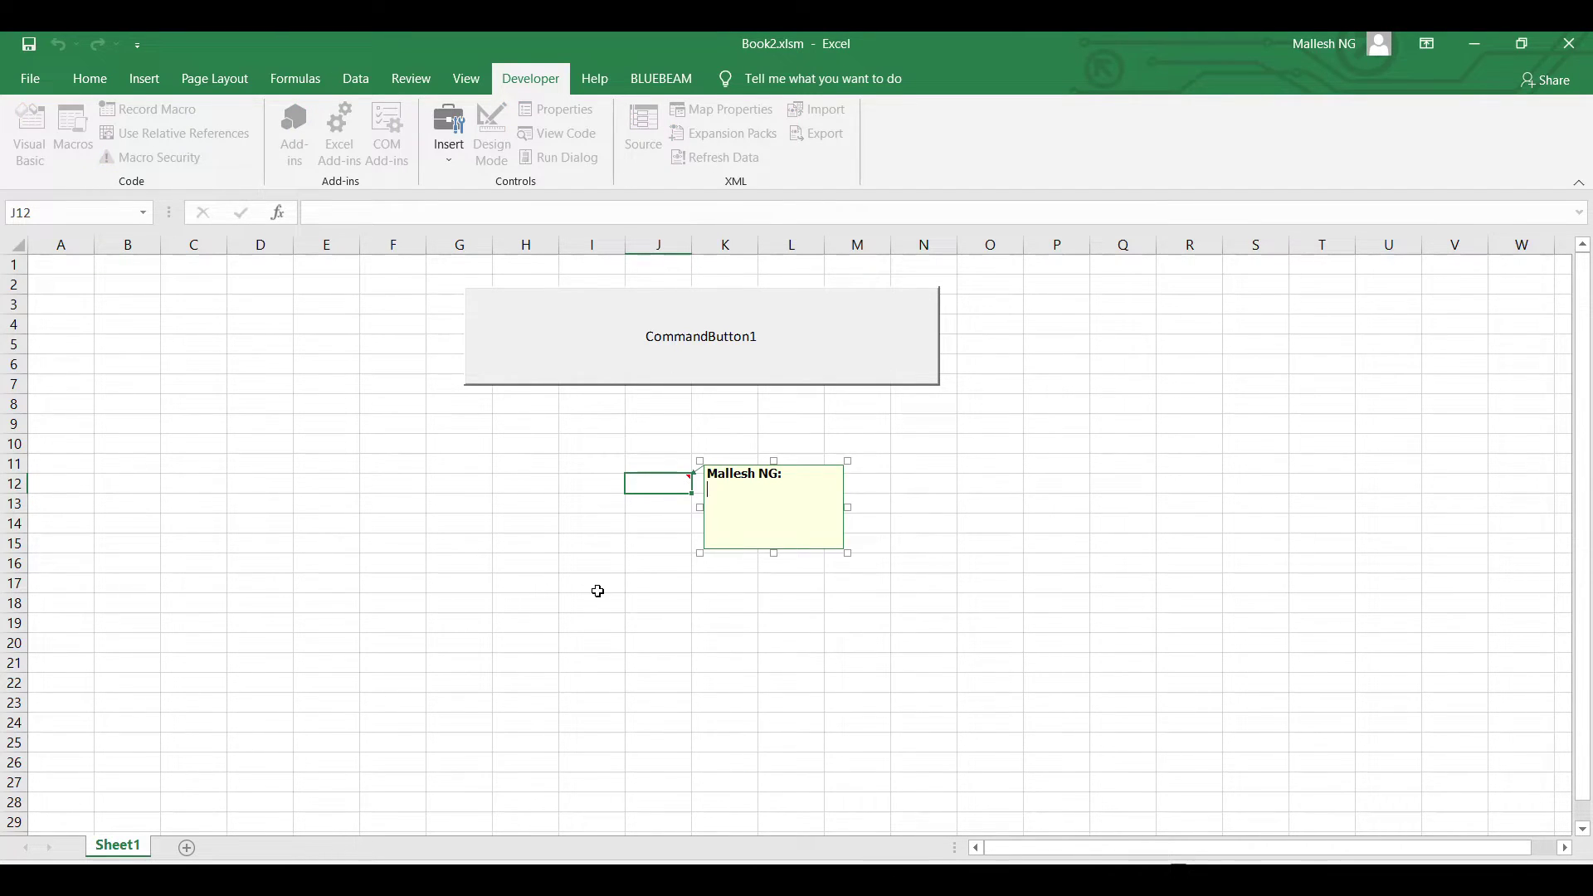
pyautogui.click(651, 487)
pyautogui.rightClick(656, 496)
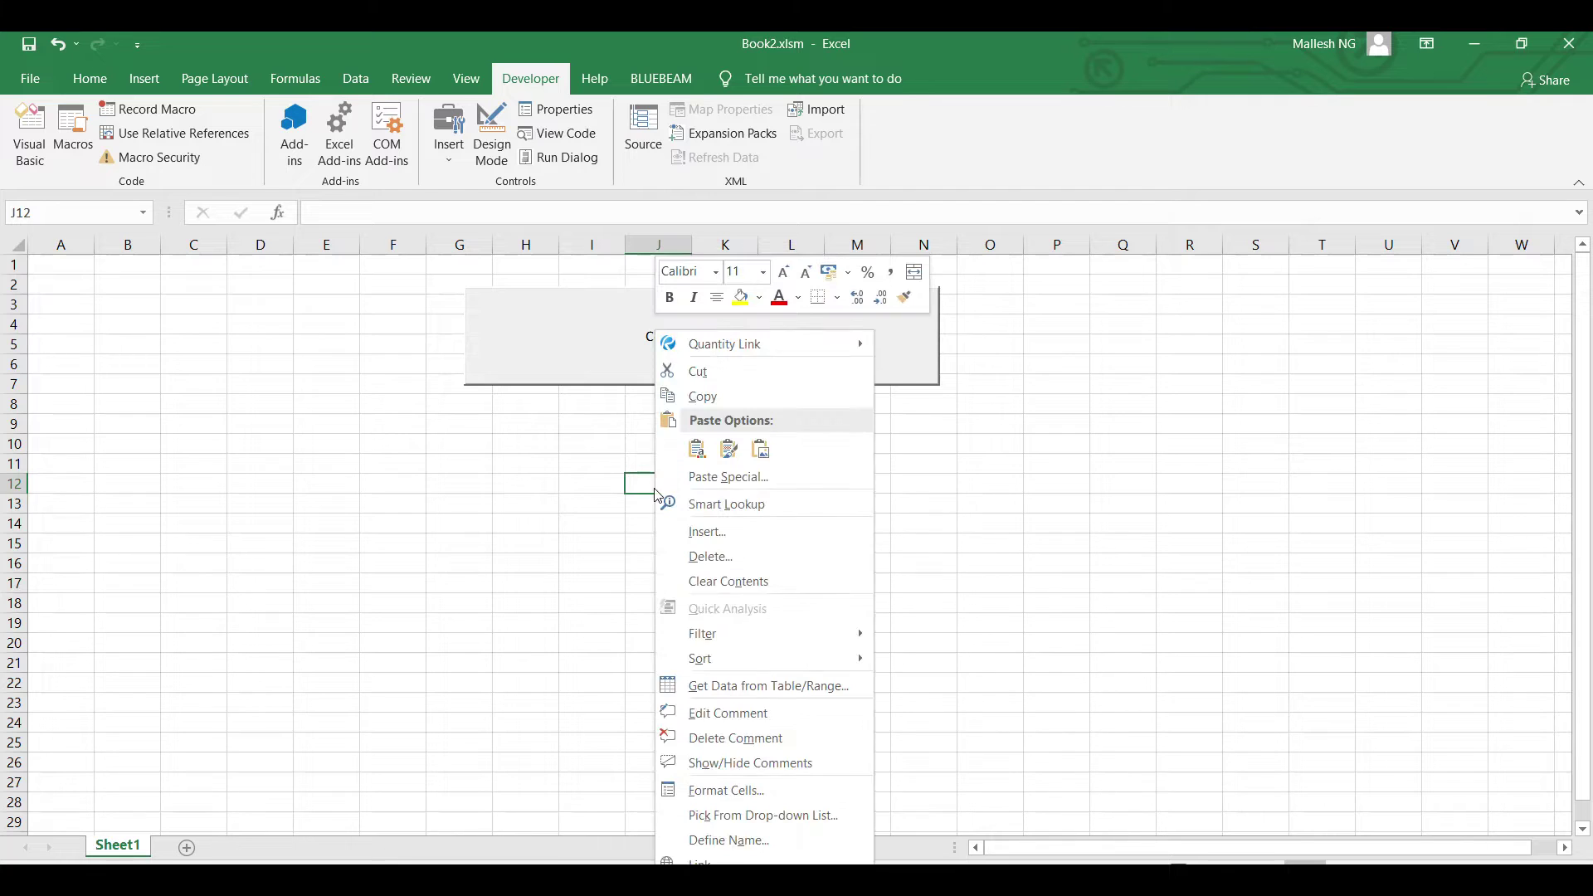
pyautogui.click(730, 763)
# - Open Format Comment for the J12 comment, cancel without changes, and reselect its border
pyautogui.click(717, 546)
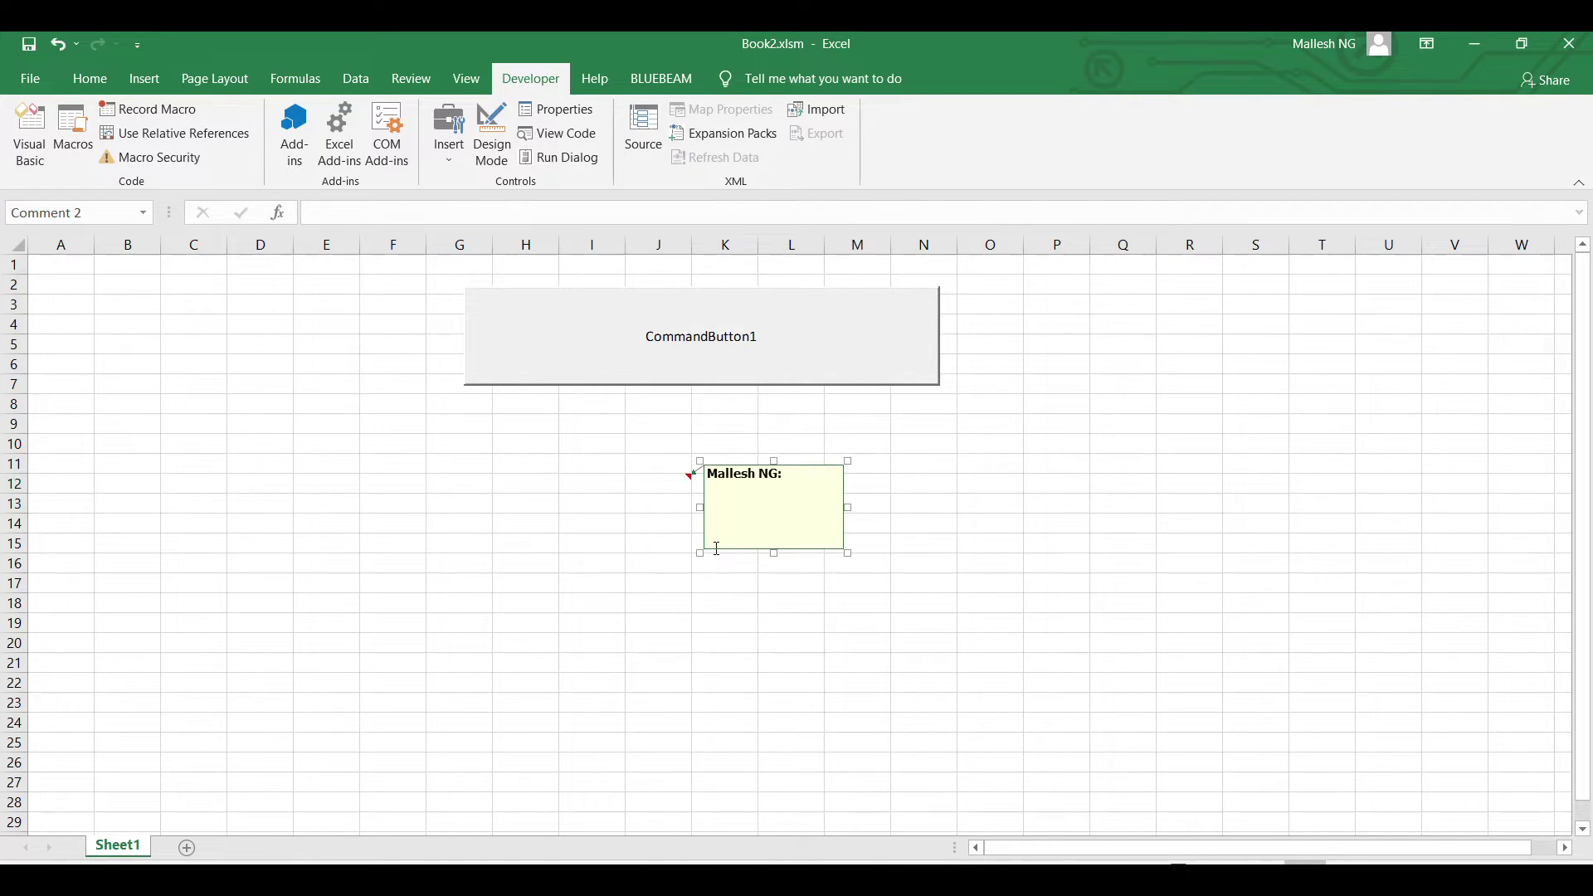
pyautogui.rightClick(717, 548)
pyautogui.click(780, 800)
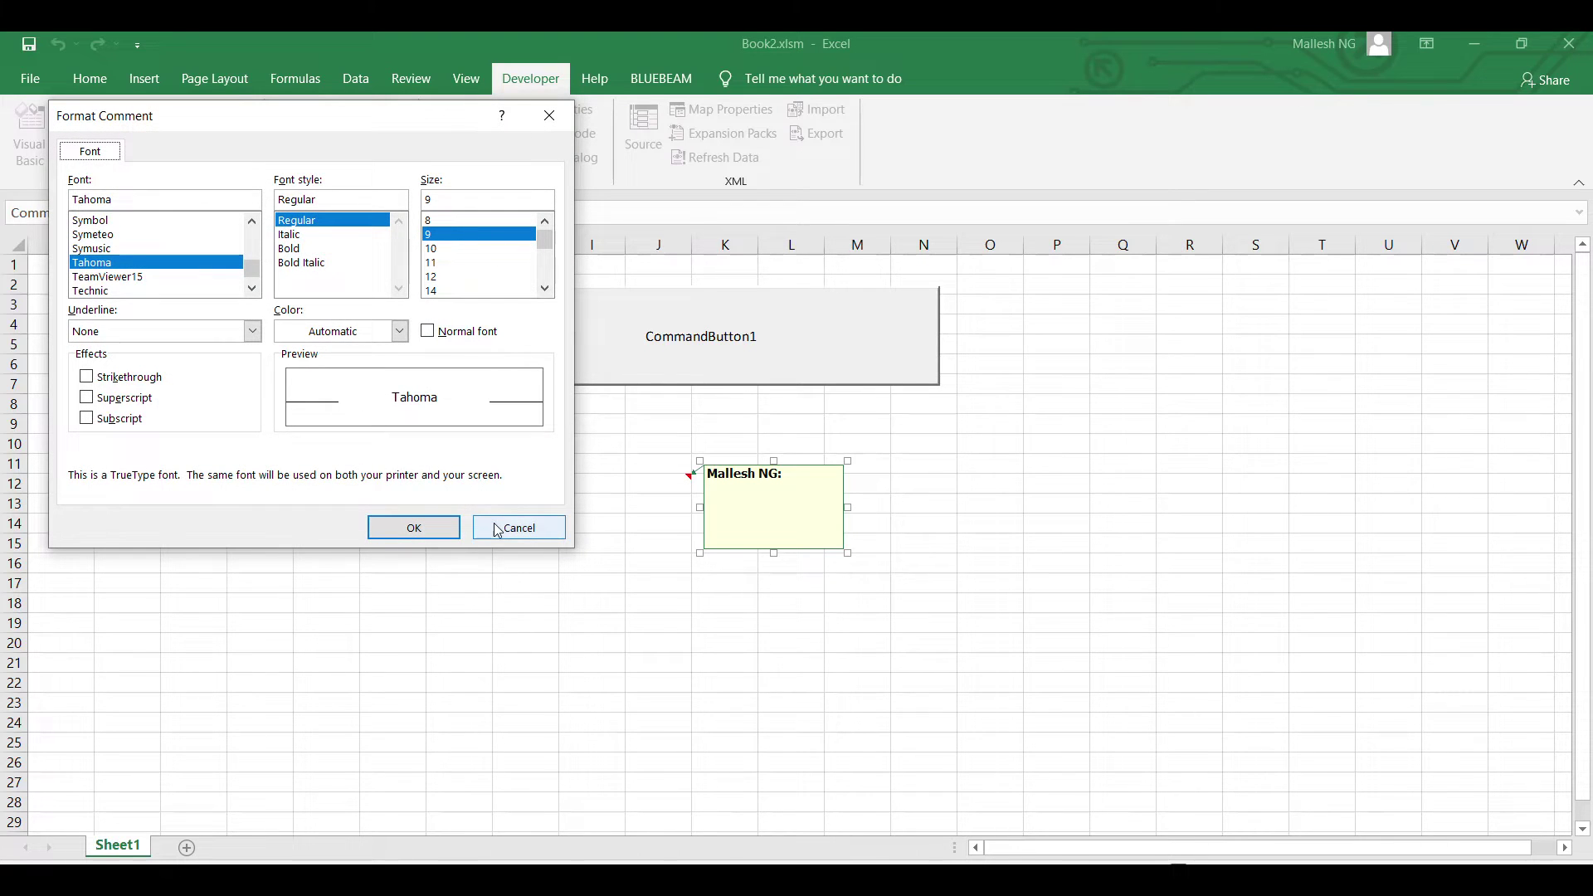
pyautogui.click(399, 332)
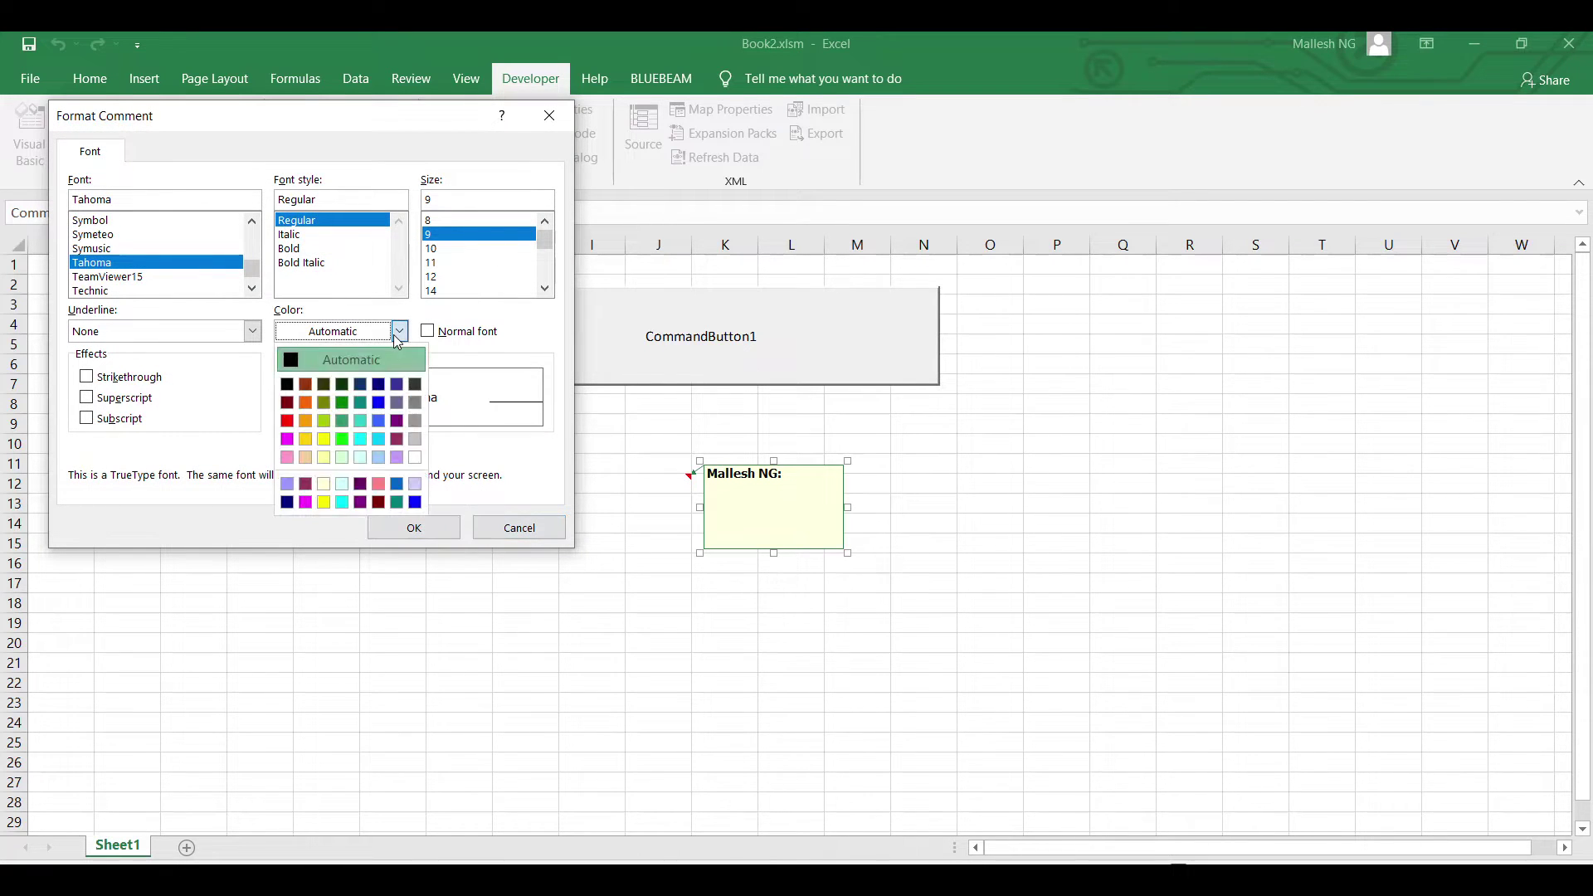
pyautogui.click(398, 332)
pyautogui.click(252, 332)
pyautogui.click(519, 528)
pyautogui.click(709, 608)
pyautogui.click(727, 553)
pyautogui.rightClick(729, 558)
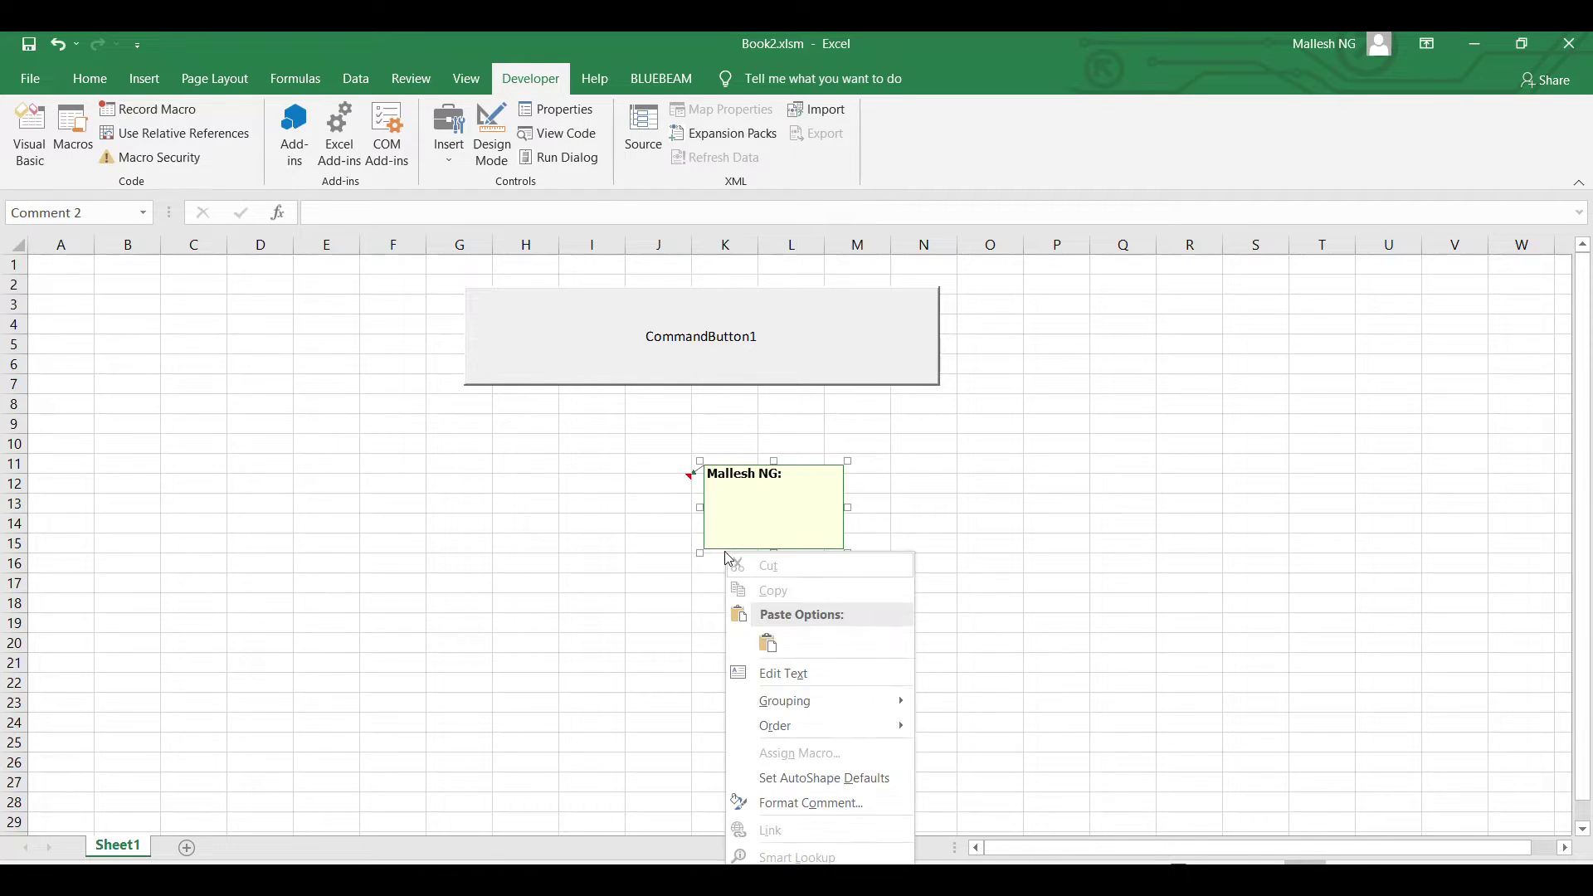
# - Fill the J12 comment with the quote image through Fill Effects > Picture
pyautogui.click(780, 803)
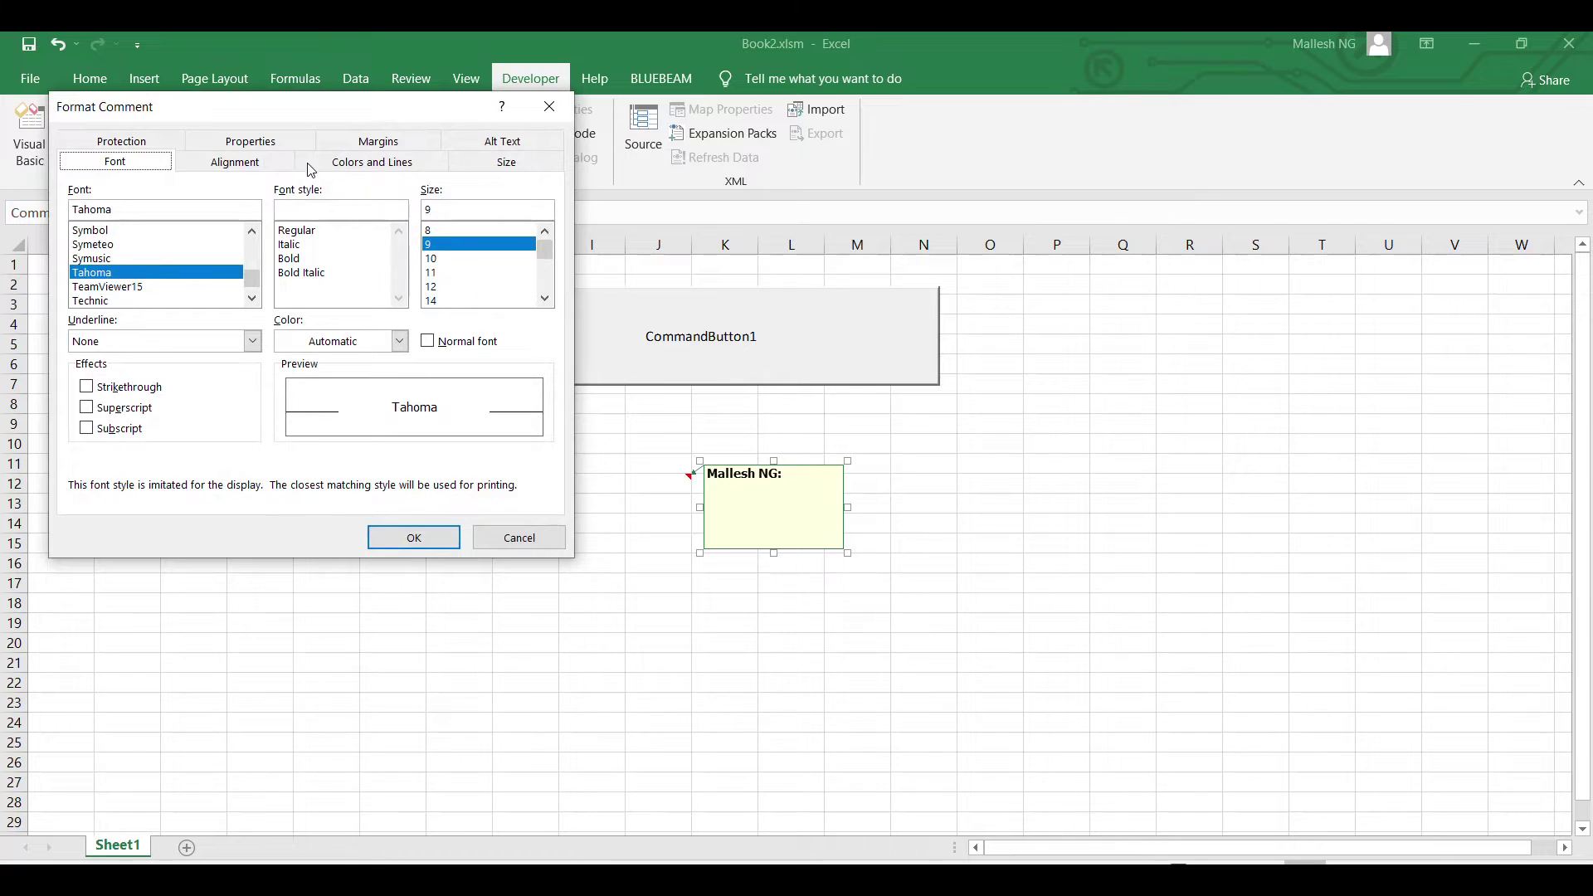
pyautogui.click(351, 173)
pyautogui.click(328, 215)
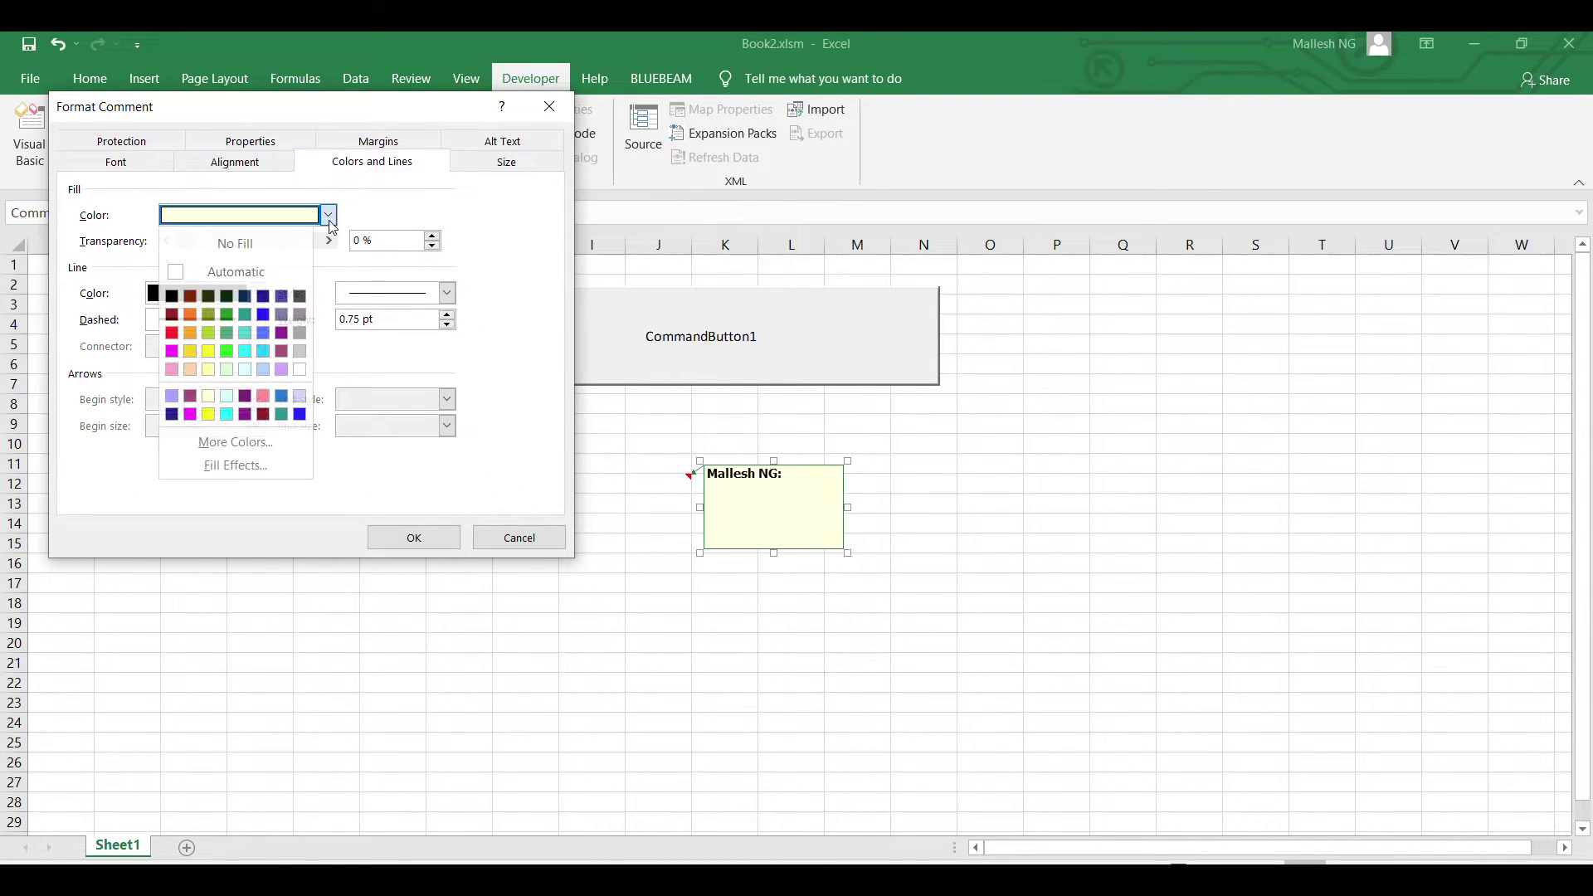
pyautogui.click(257, 465)
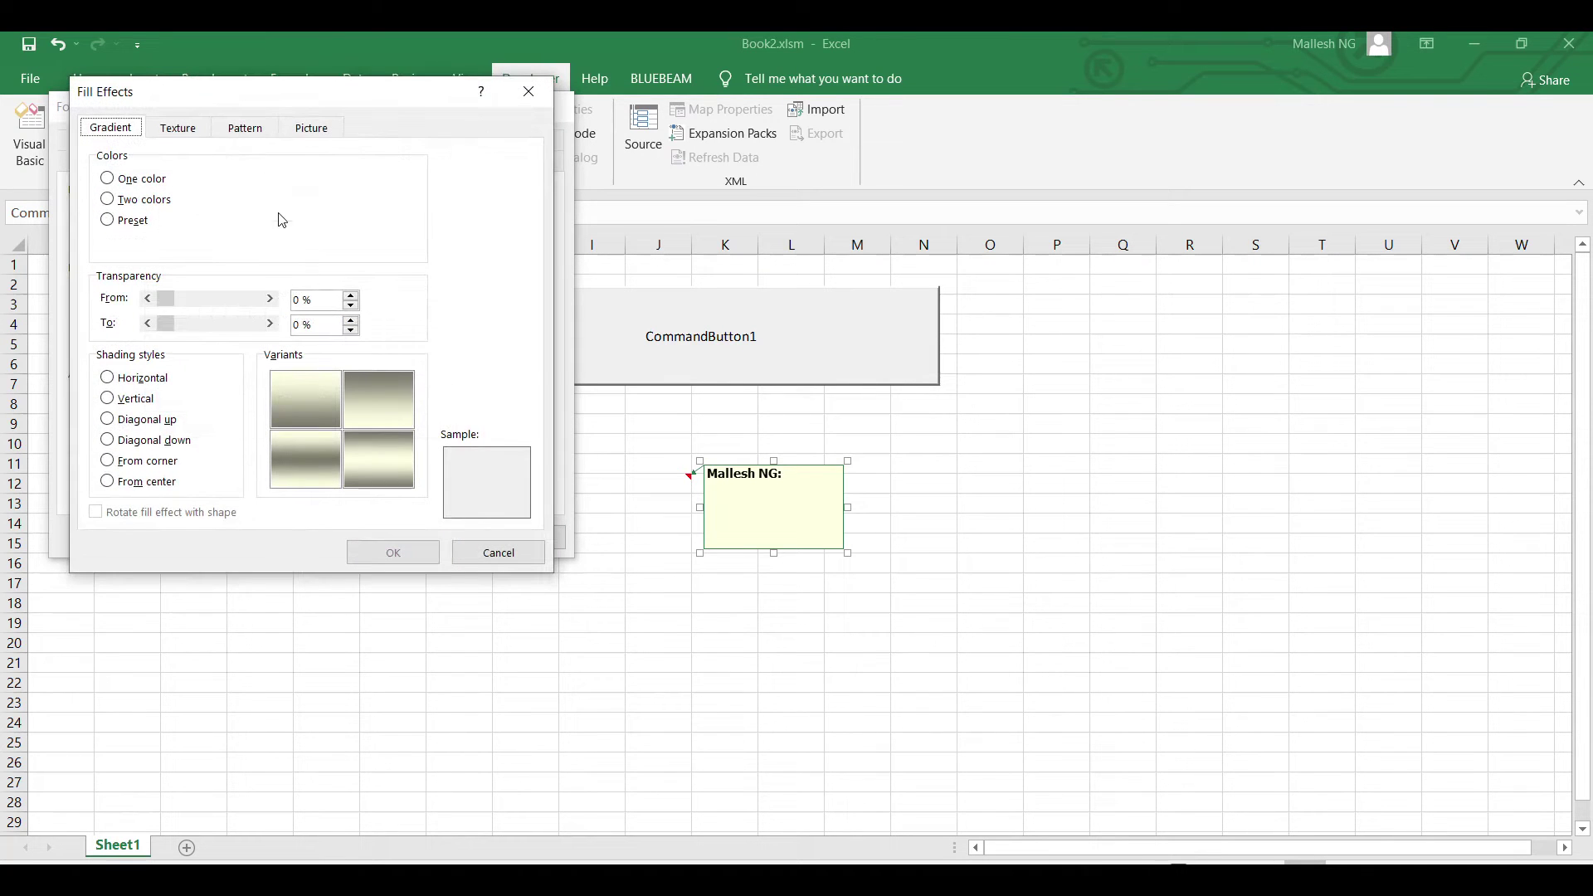
pyautogui.click(313, 130)
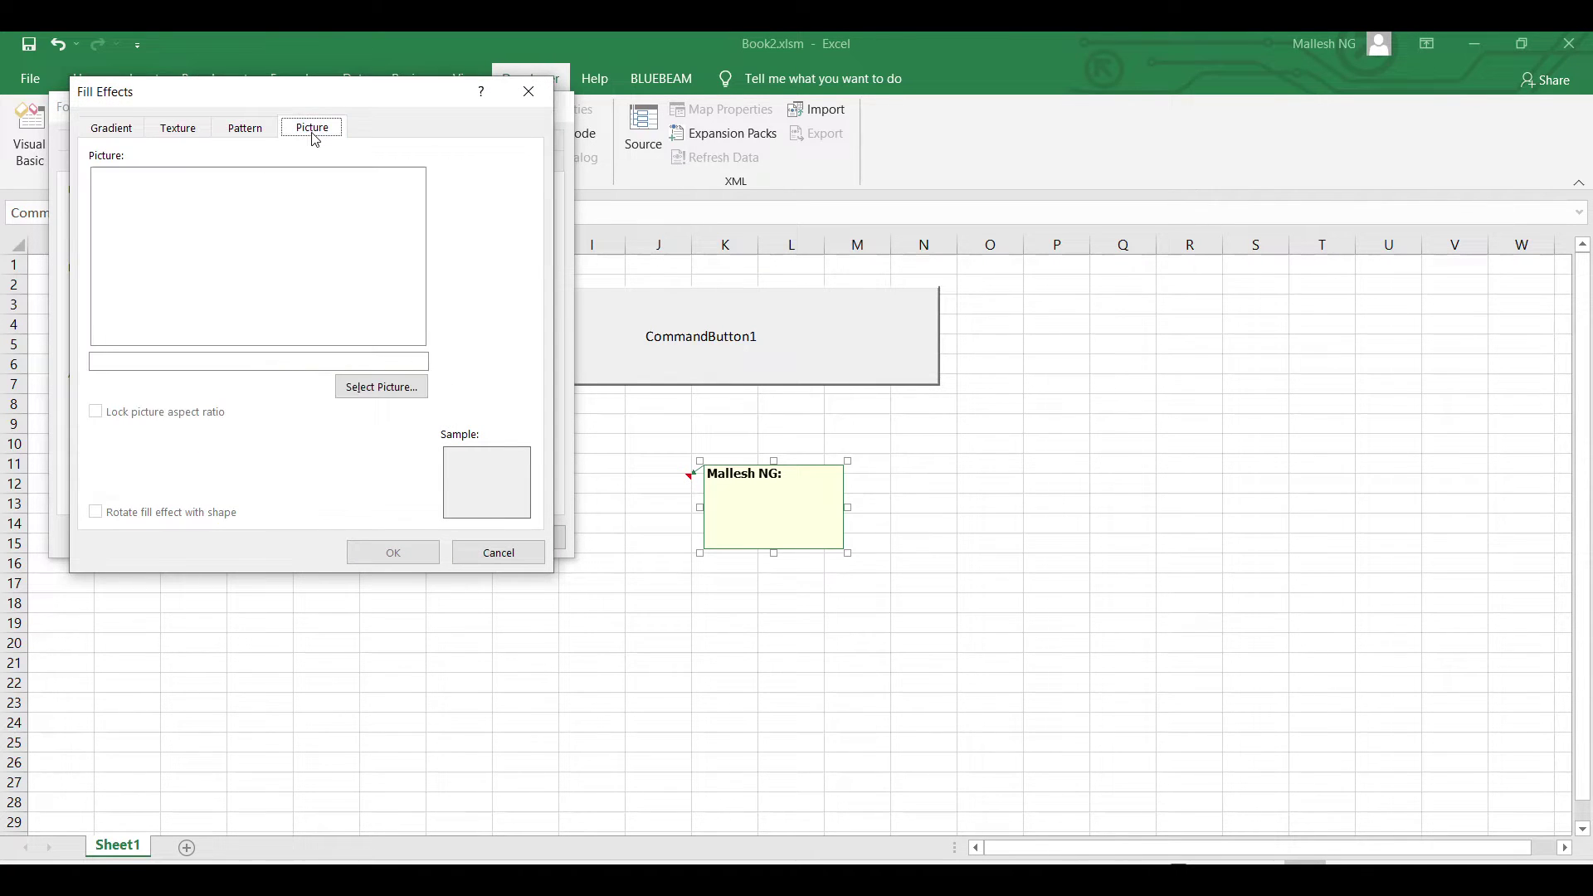
pyautogui.click(378, 387)
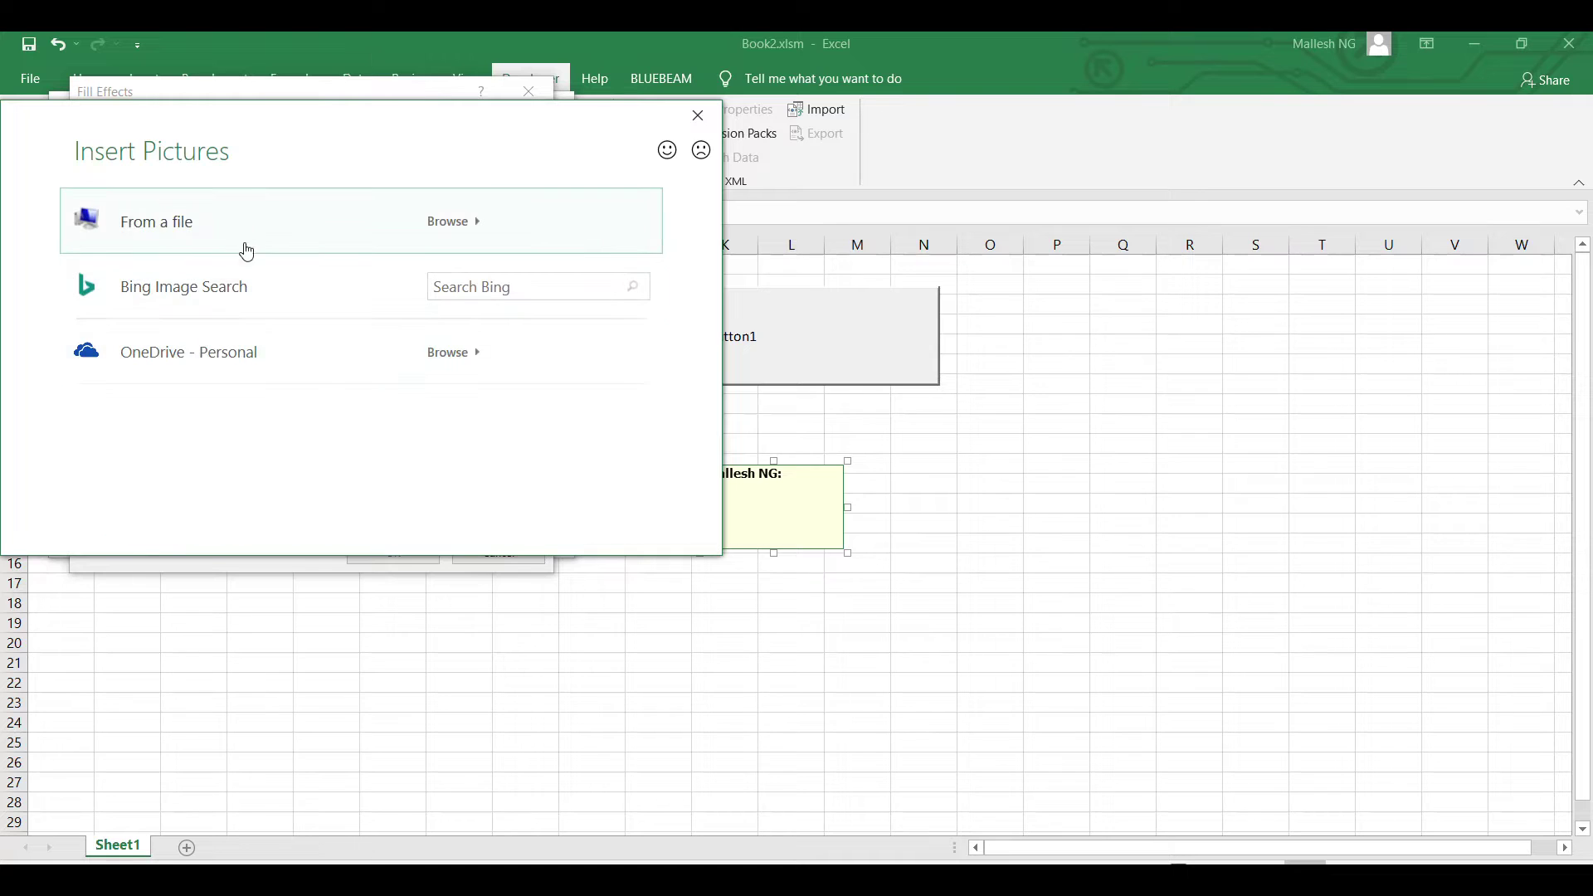
pyautogui.click(216, 228)
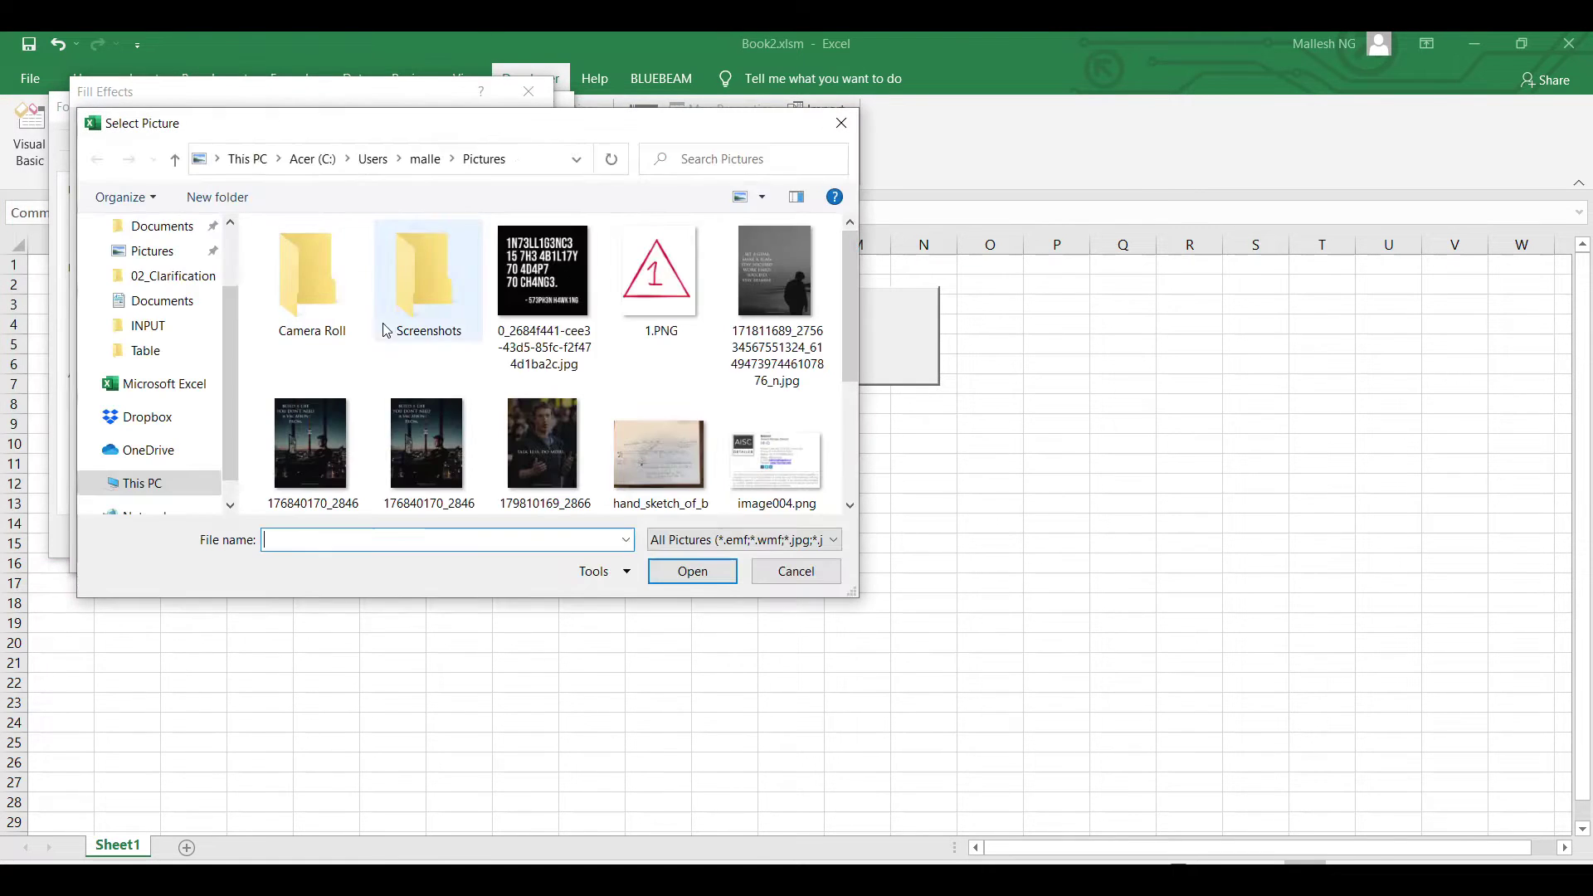
pyautogui.click(545, 284)
pyautogui.click(685, 571)
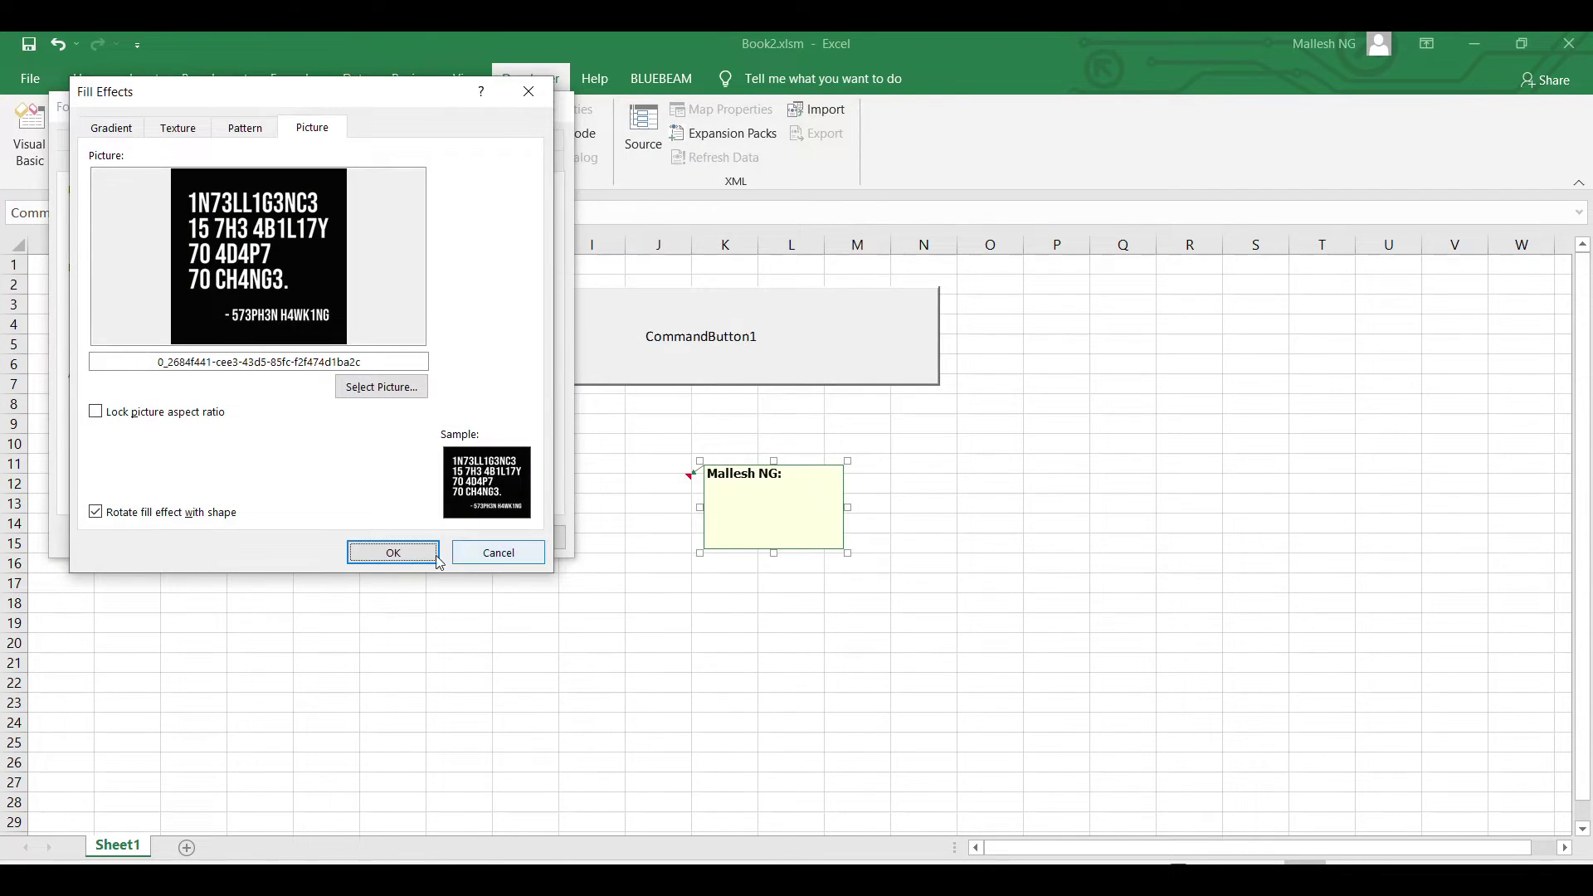
pyautogui.click(405, 553)
pyautogui.click(415, 539)
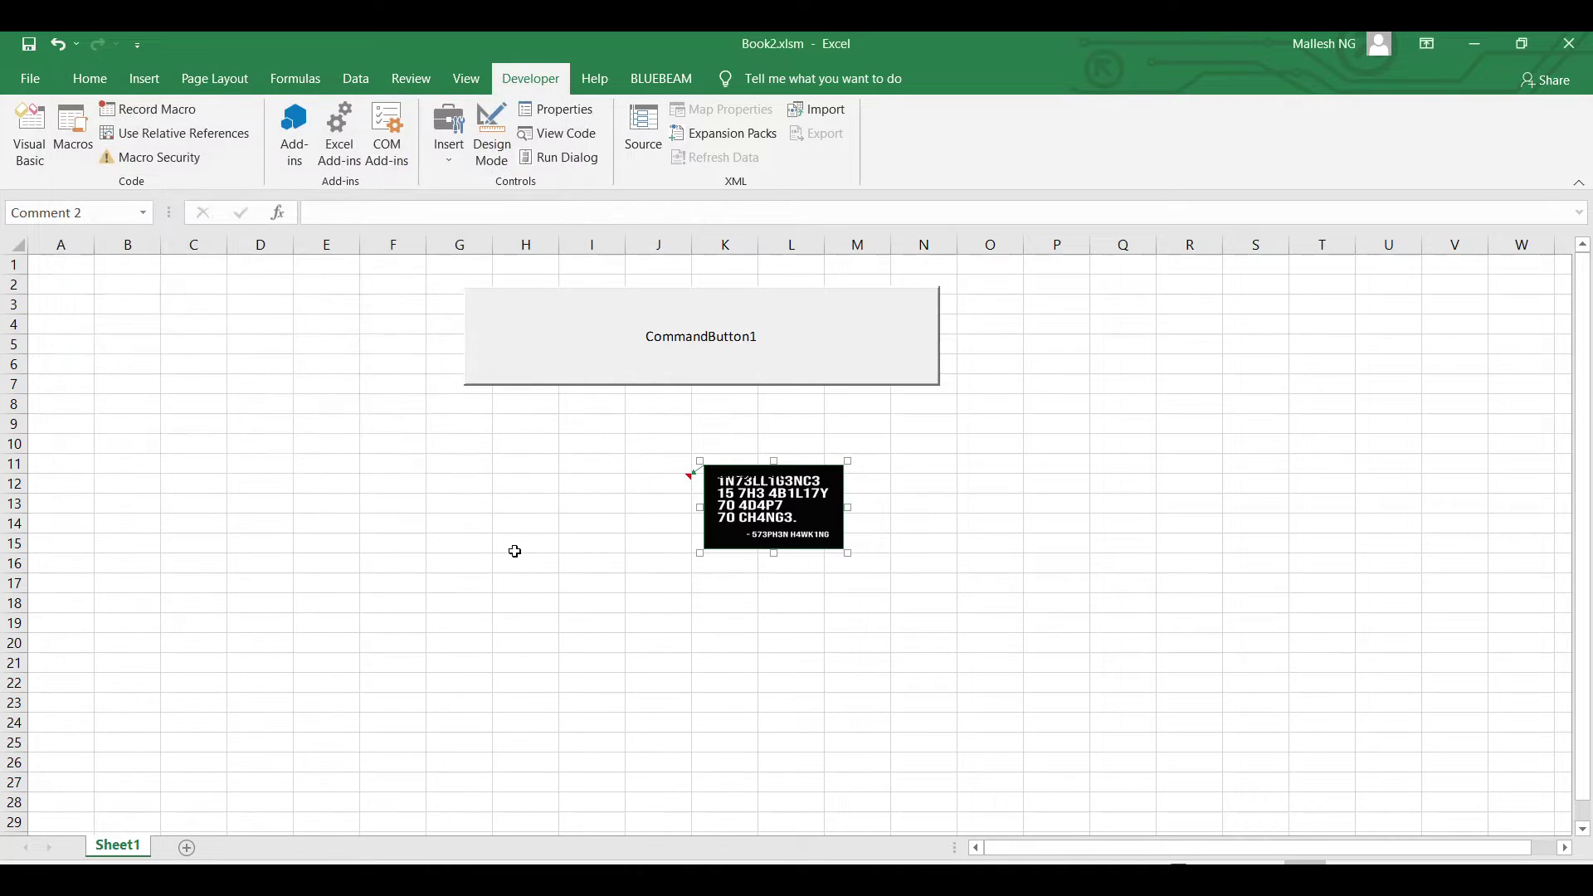
# - Enlarge the picture comment to about column P, row 21
pyautogui.moveTo(847, 555); pyautogui.dragTo(1067, 663)
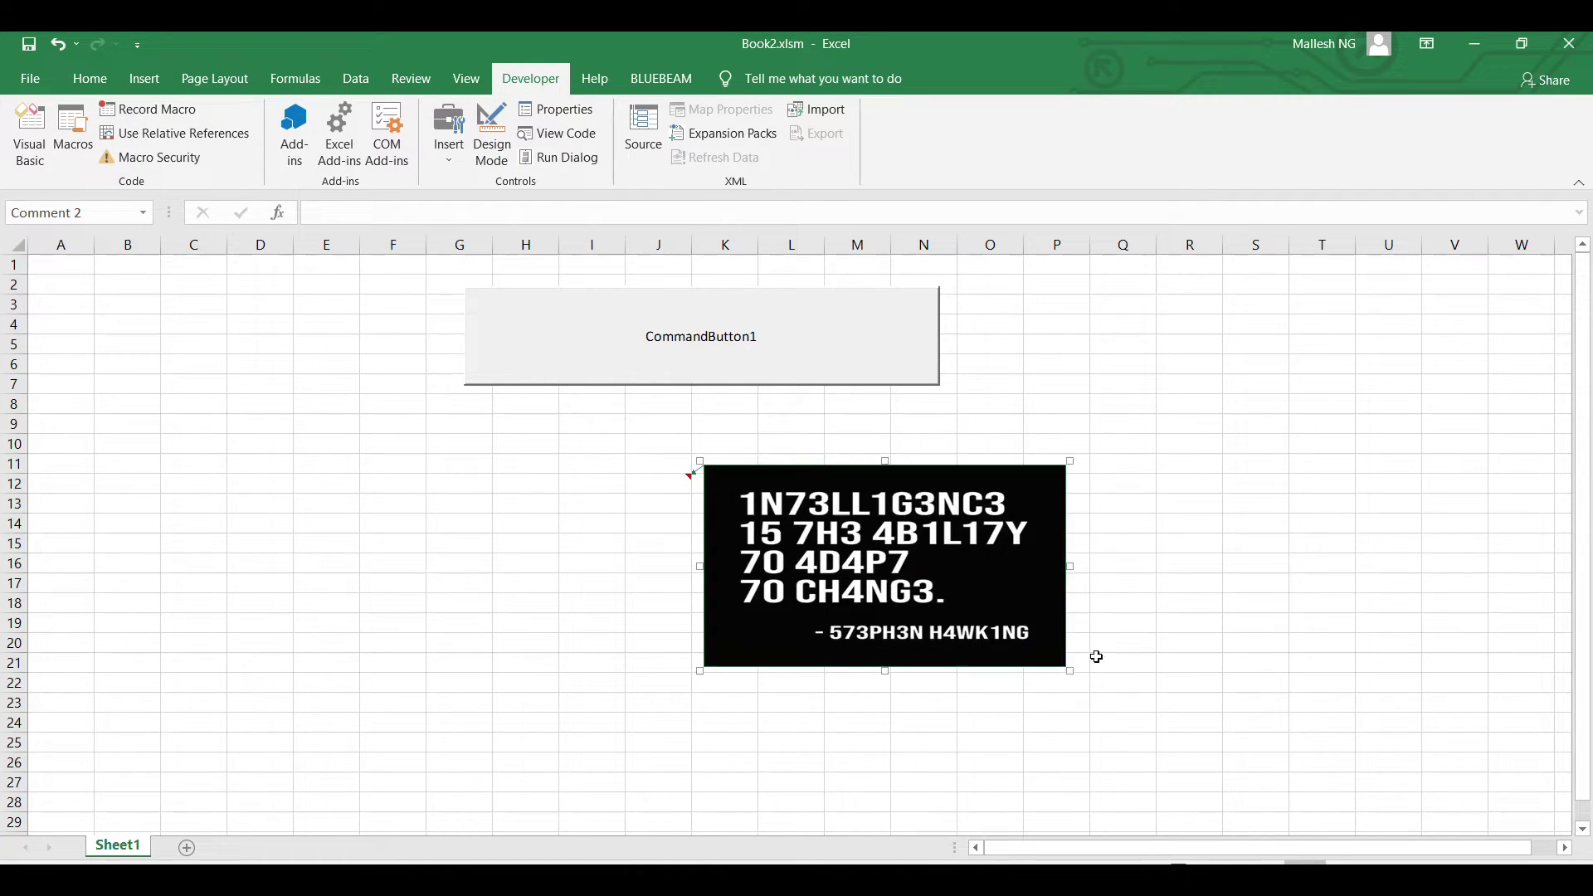
pyautogui.click(1190, 628)
pyautogui.click(283, 462)
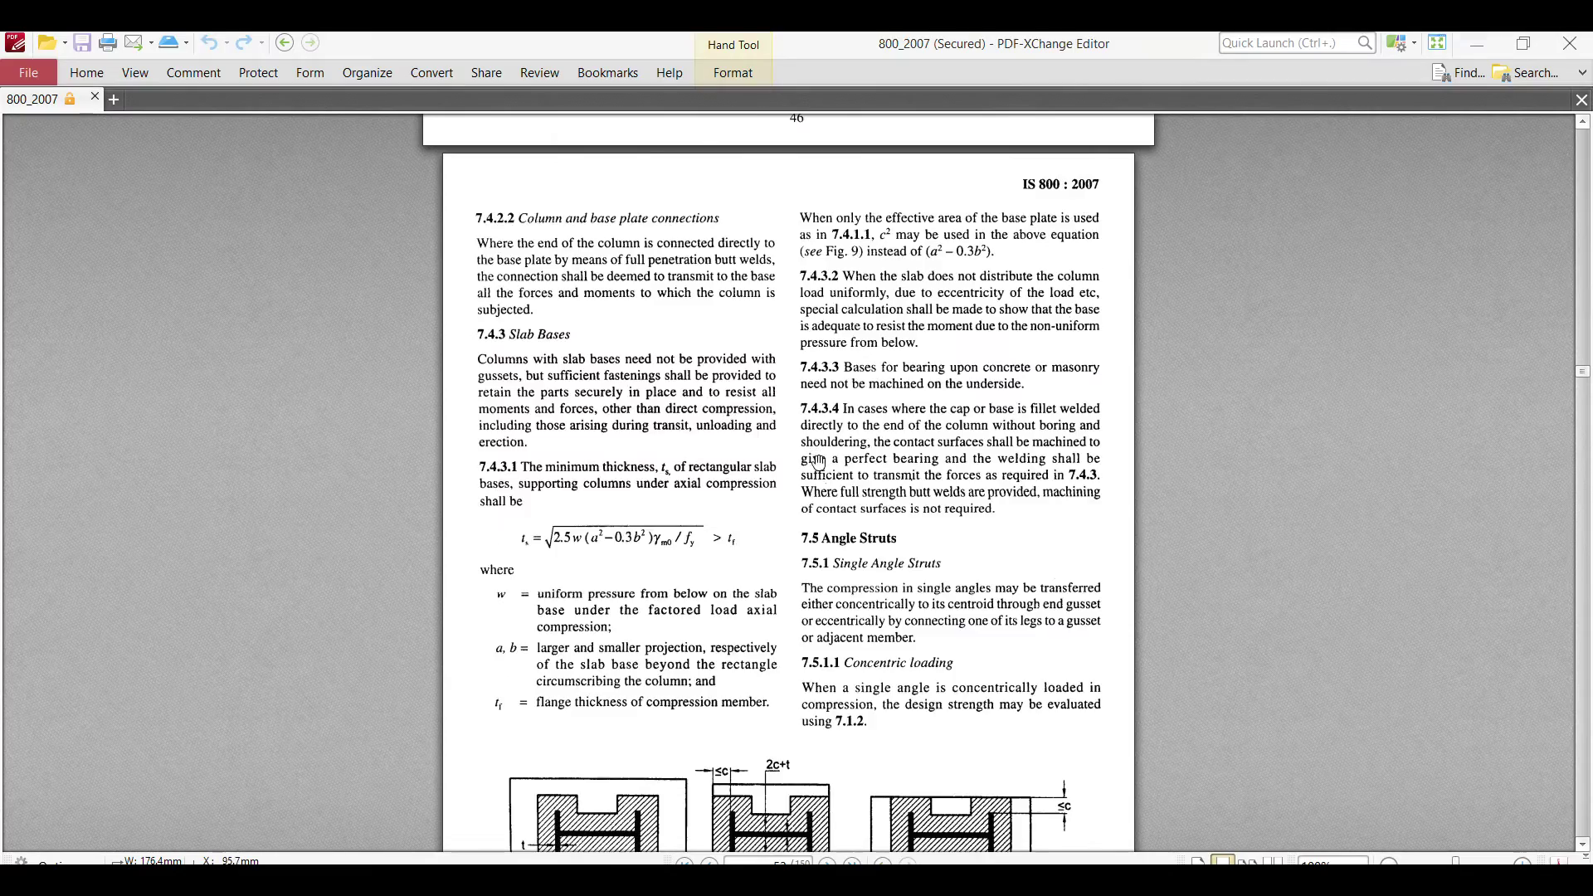
# - Duplicate the IS 800 document into a second tab
pyautogui.scroll(3, 801, 436)
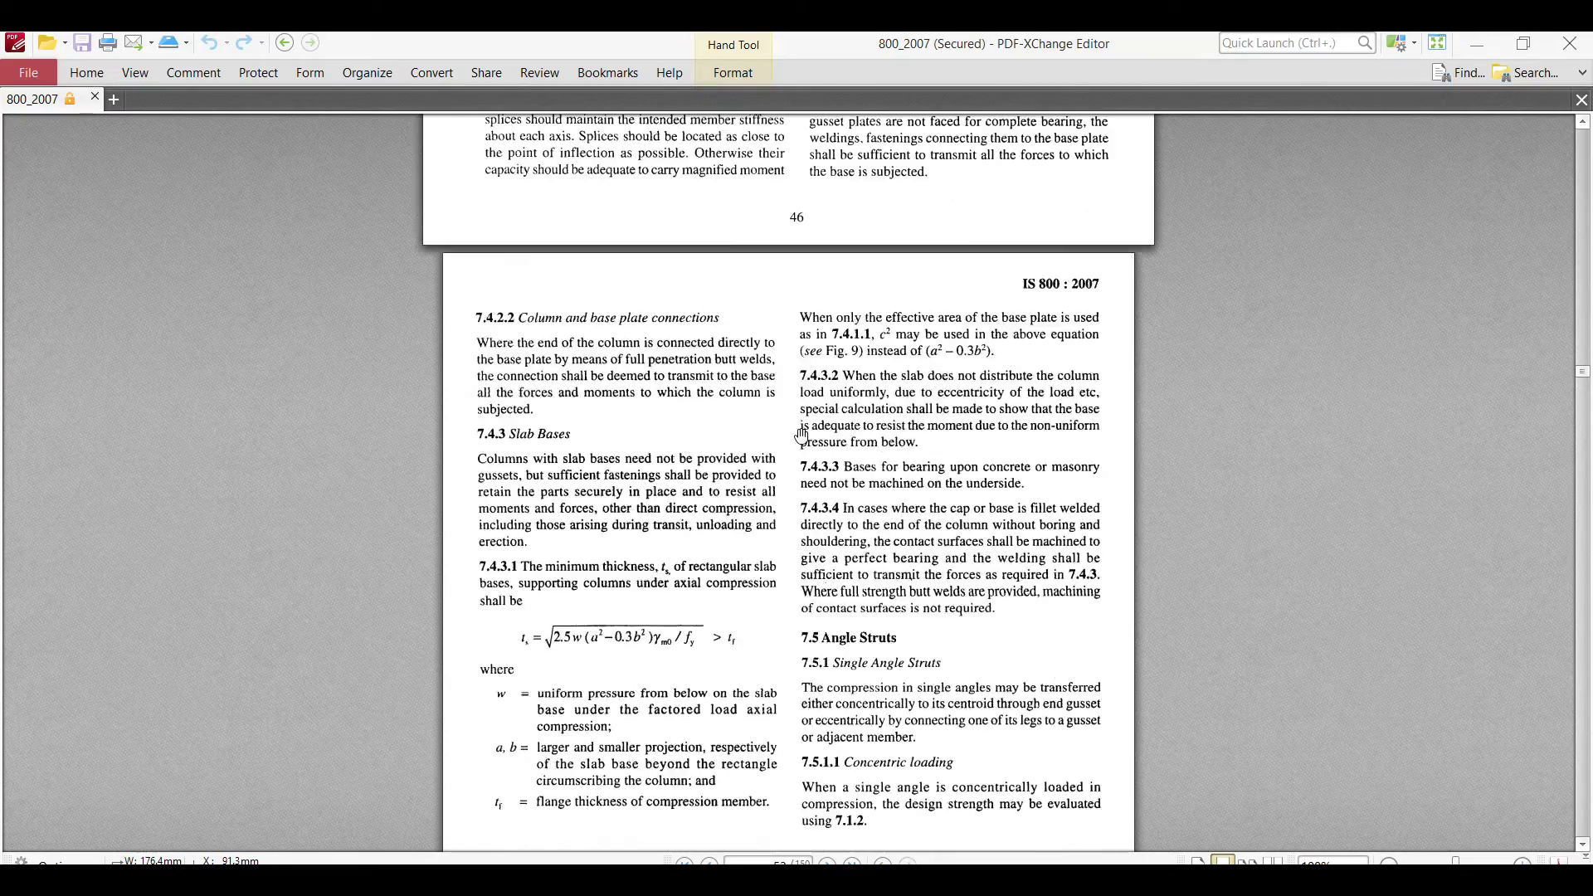
pyautogui.scroll(10, 802, 436)
pyautogui.scroll(7, 802, 436)
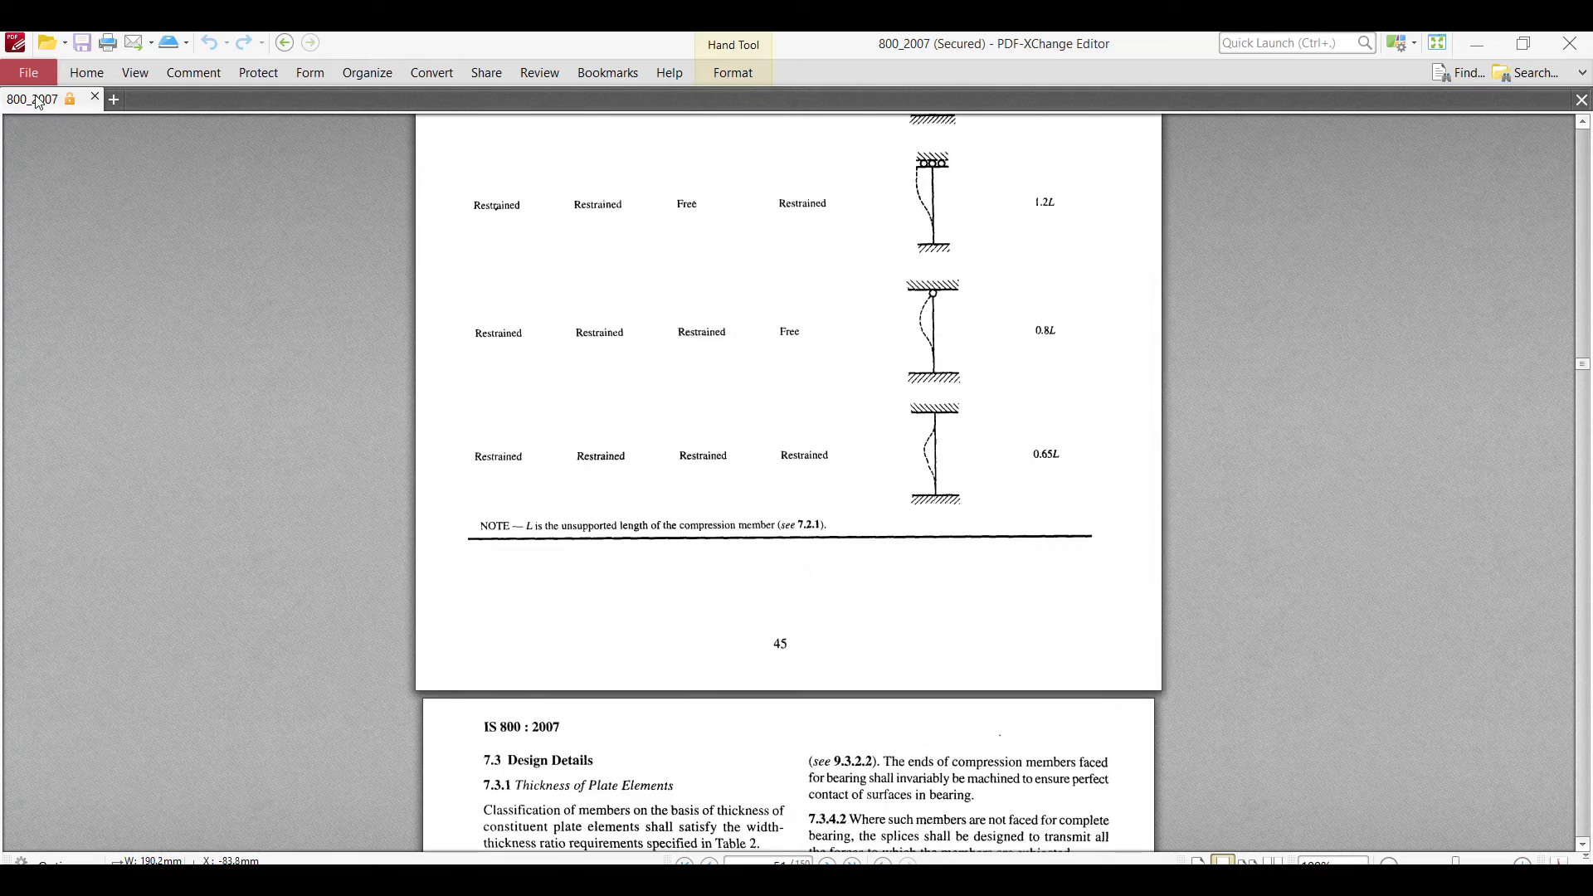
pyautogui.rightClick(48, 103)
pyautogui.click(71, 114)
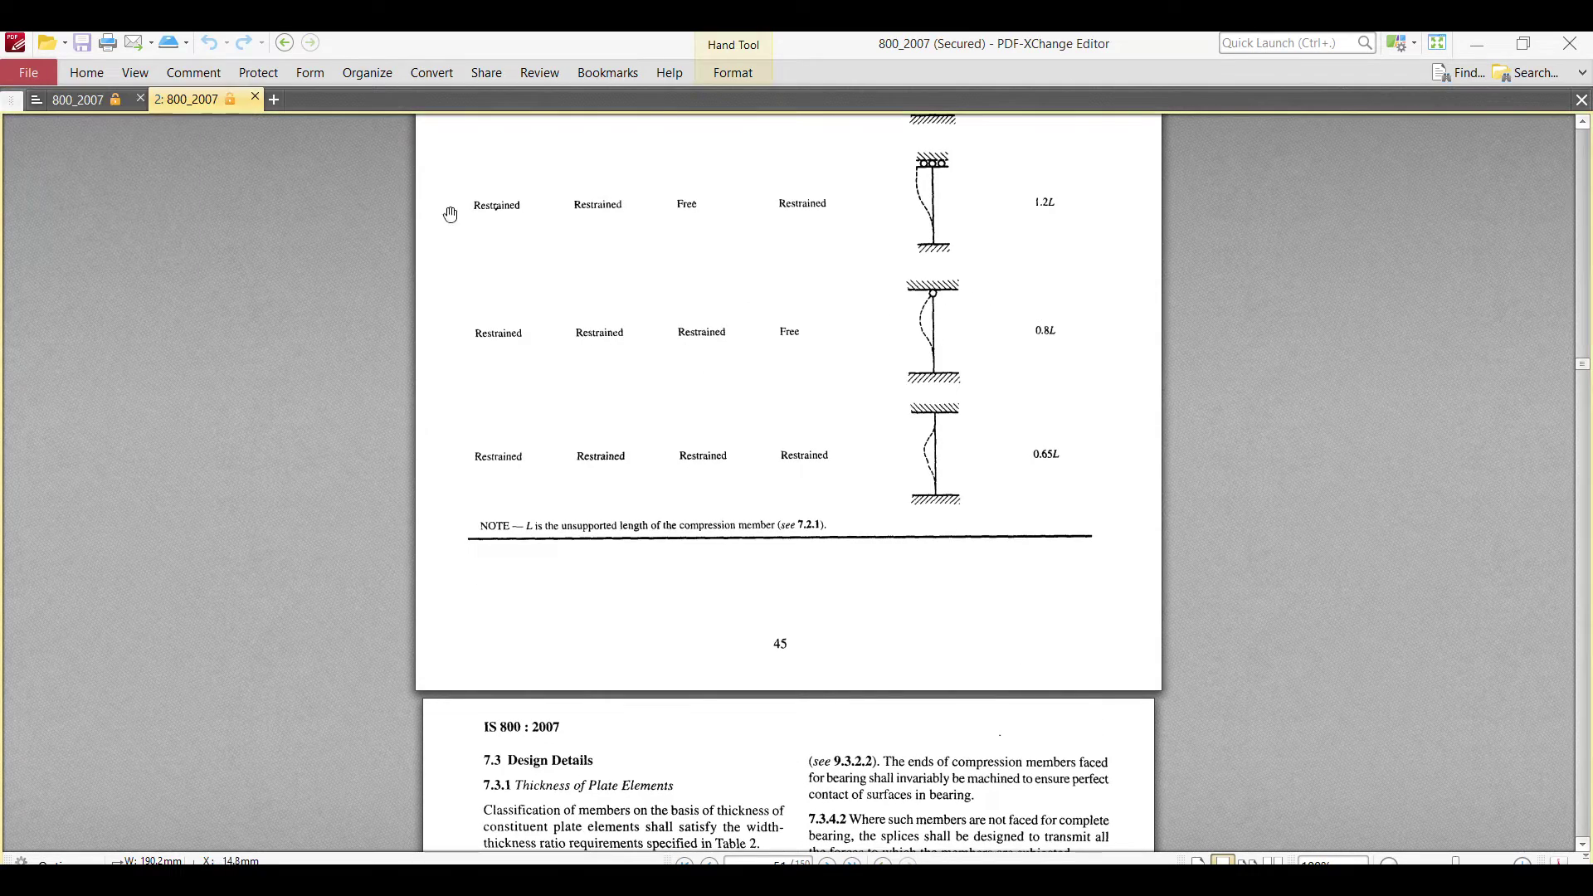
# - Scroll to Table 5, Partial Safety Factor for Materials, on page 30 and snip it
pyautogui.keyDown('ctrl'); pyautogui.scroll(-2, 737, 356); pyautogui.keyUp('ctrl')
pyautogui.scroll(10, 812, 403)
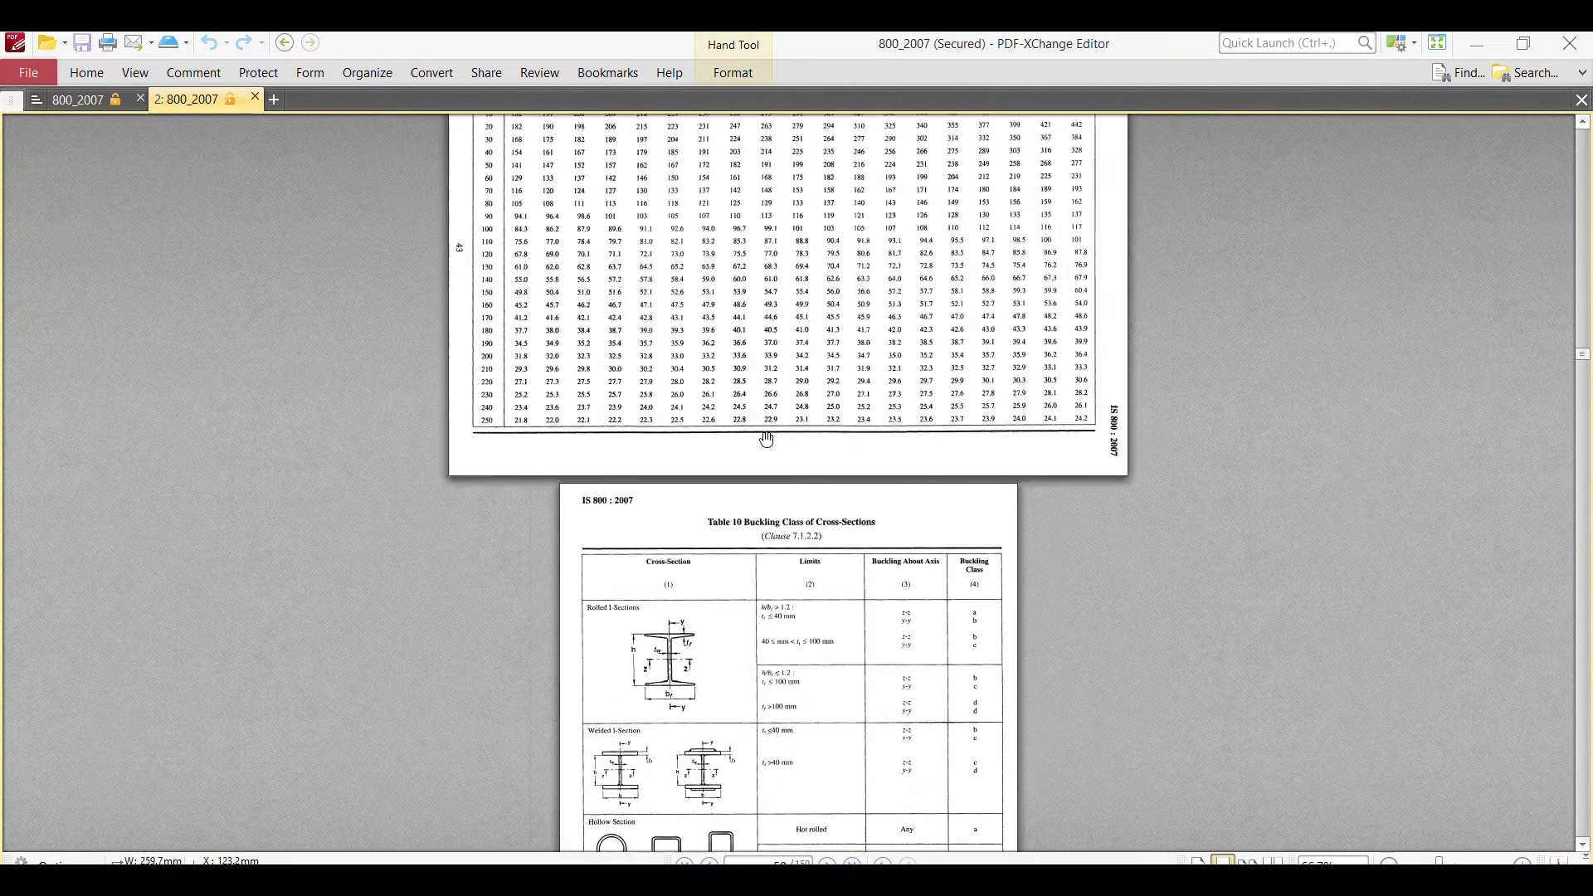
pyautogui.scroll(20, 767, 440)
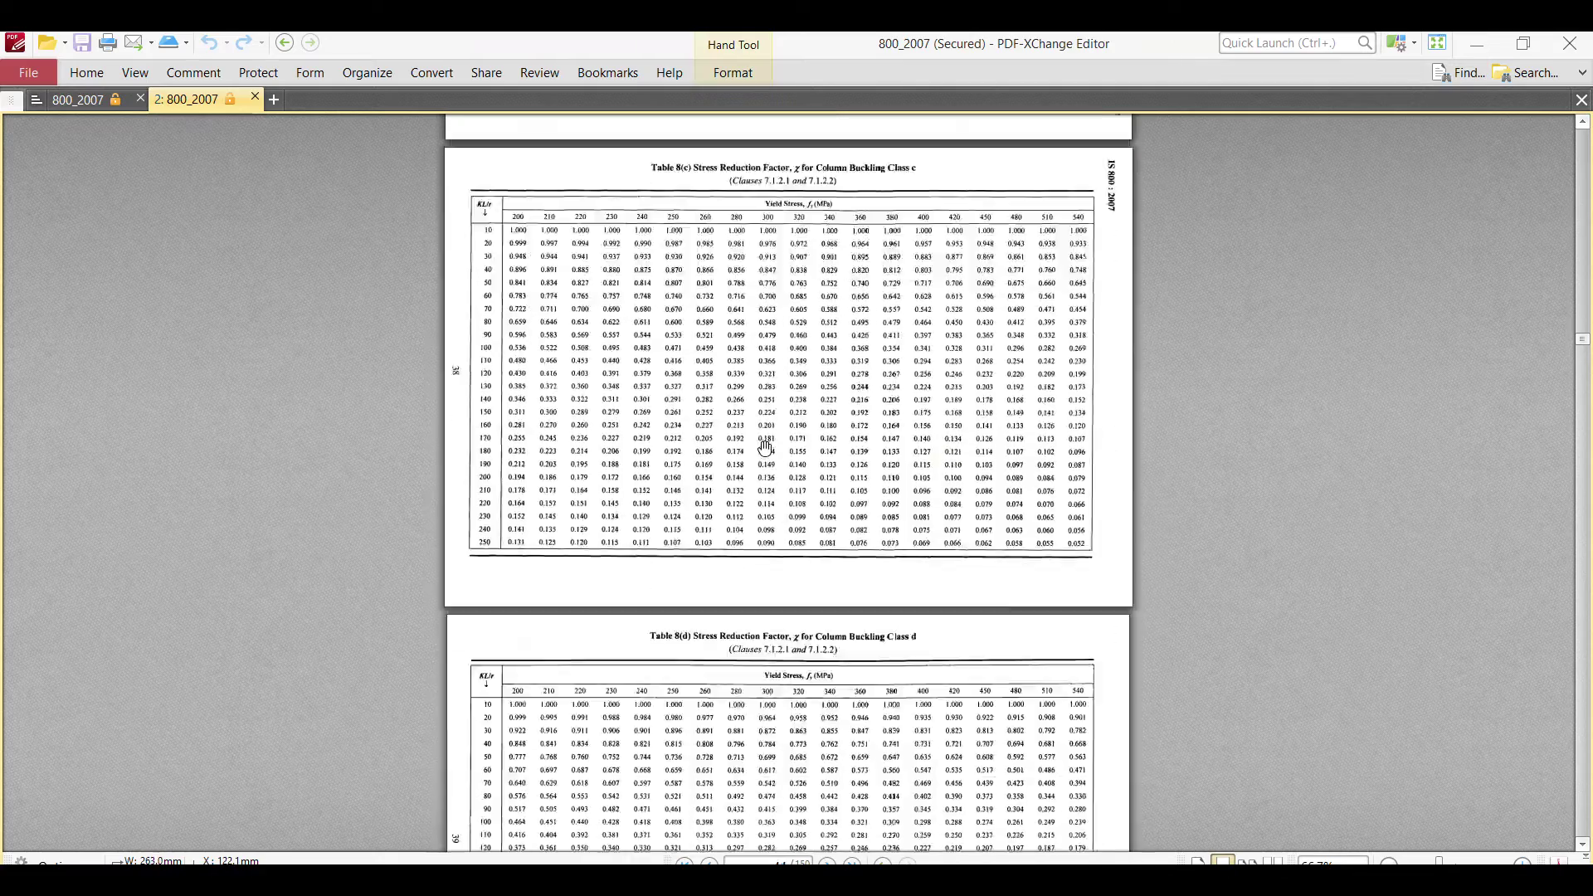
pyautogui.scroll(15, 765, 448)
pyautogui.scroll(15, 766, 449)
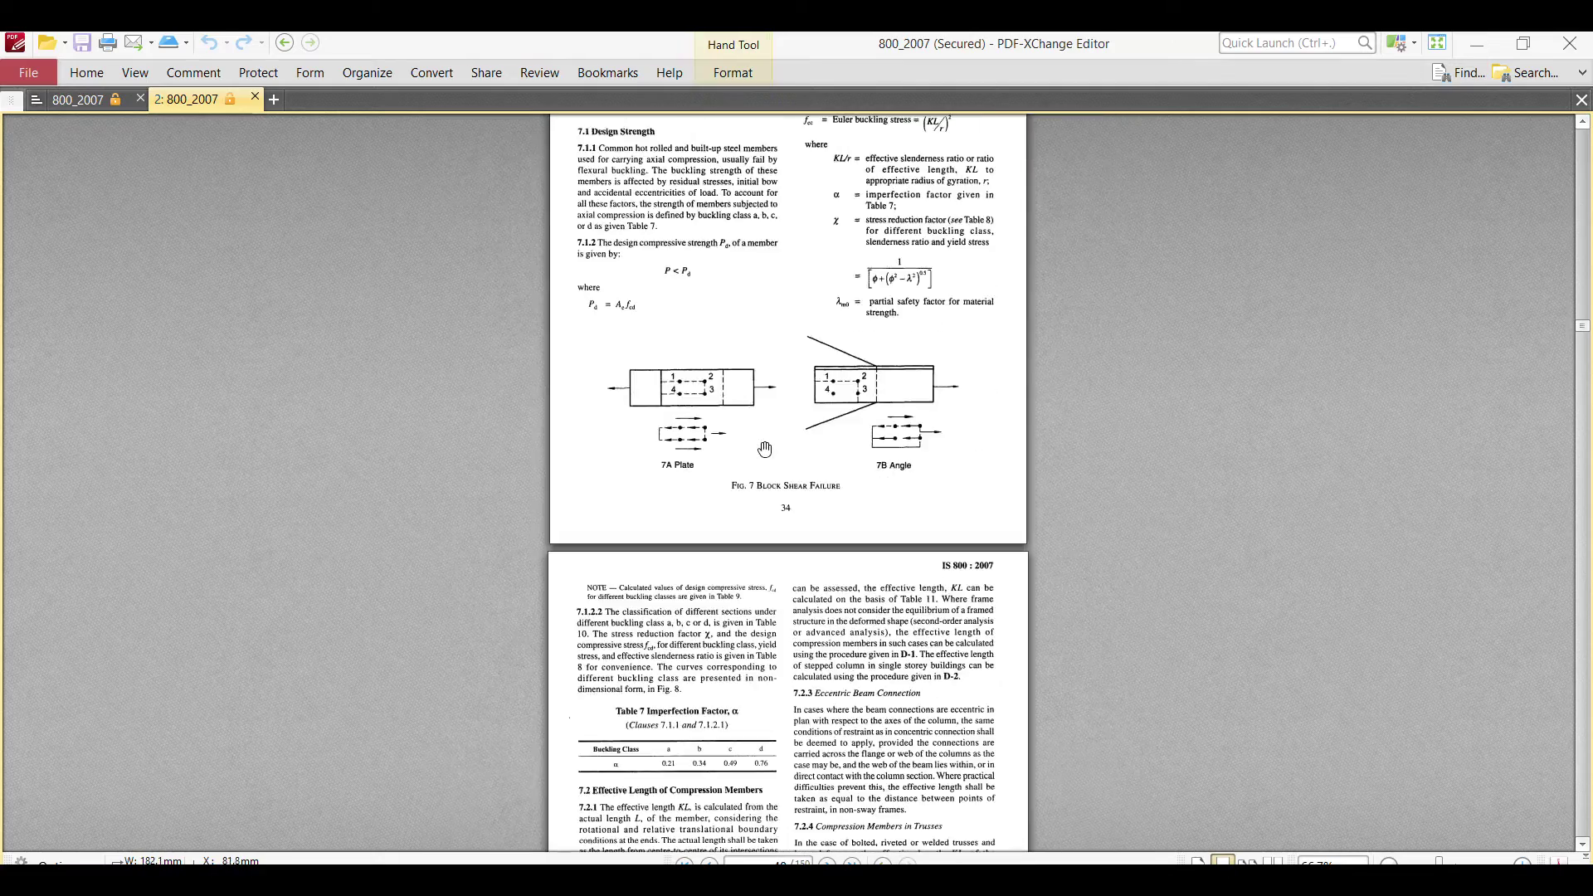
pyautogui.scroll(15, 695, 453)
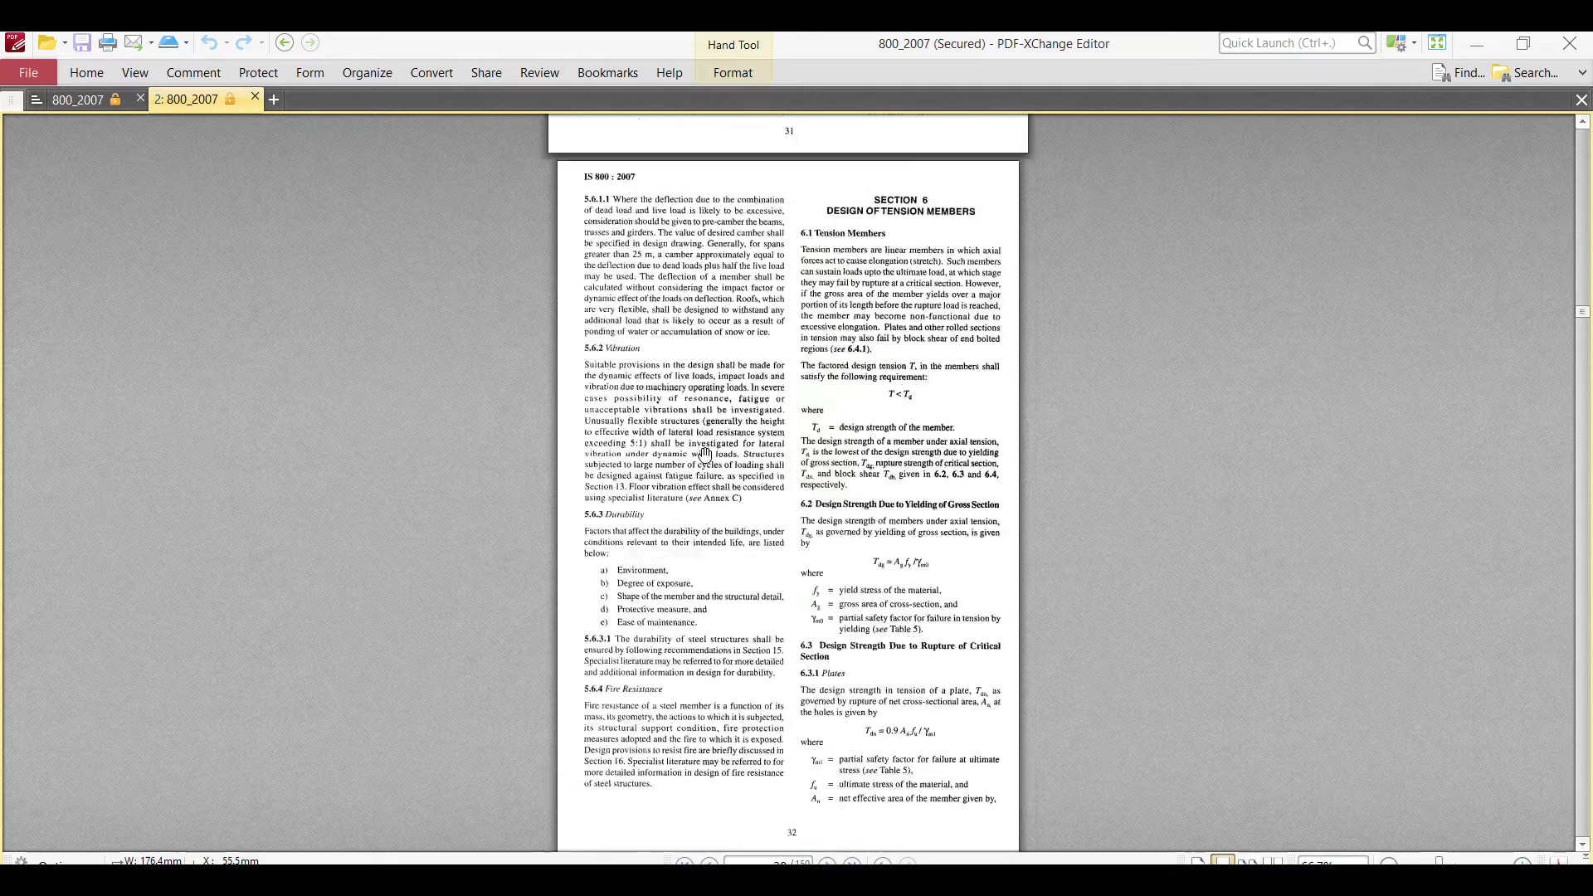
pyautogui.scroll(3, 820, 527)
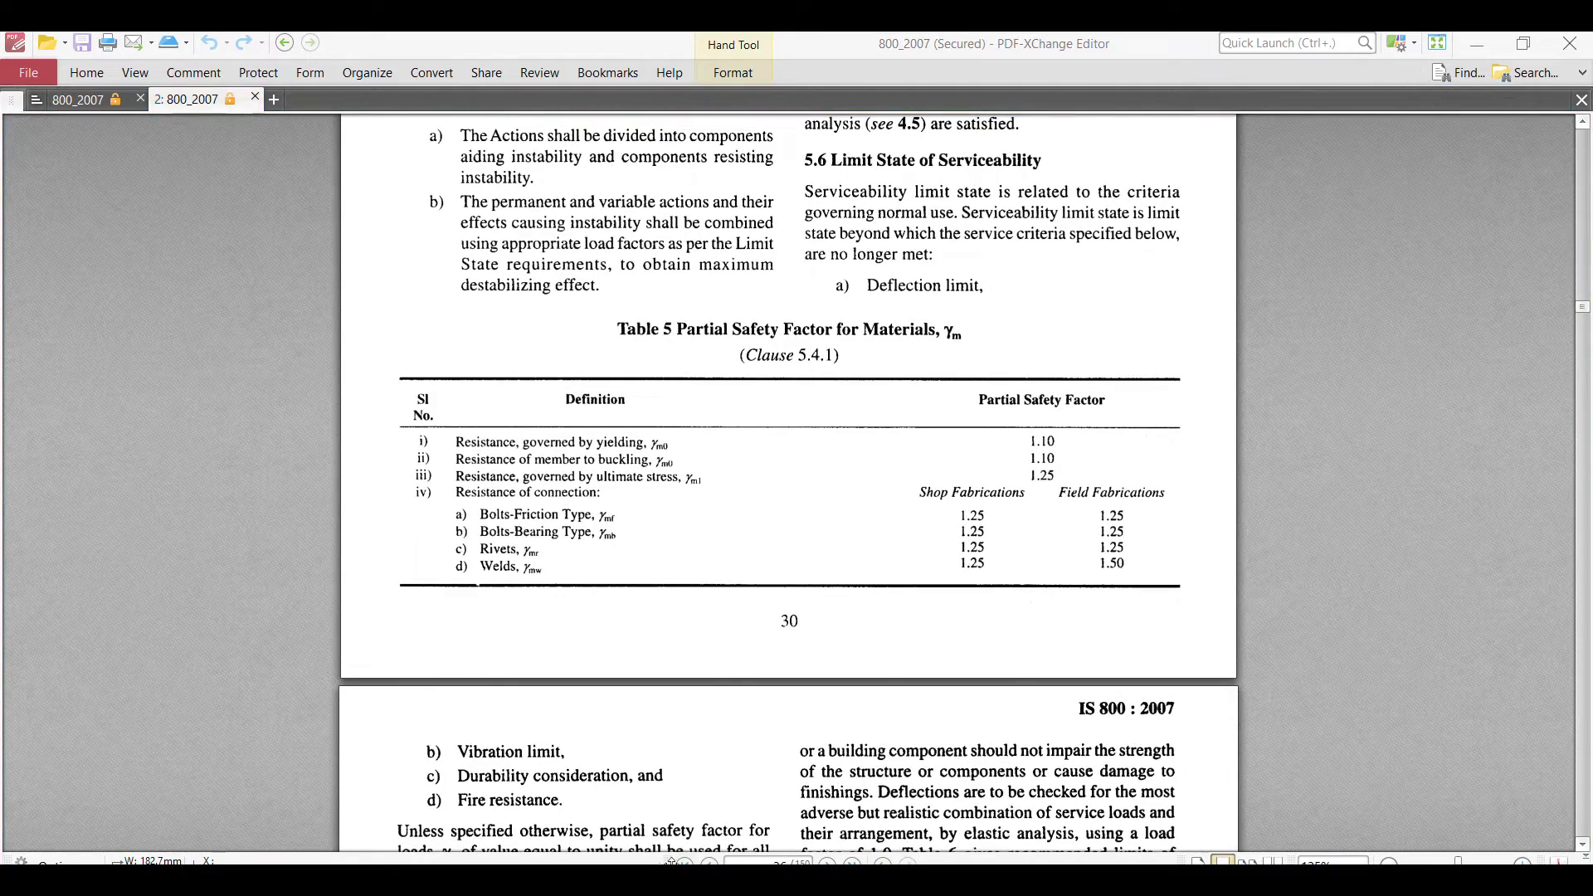
pyautogui.click(904, 365)
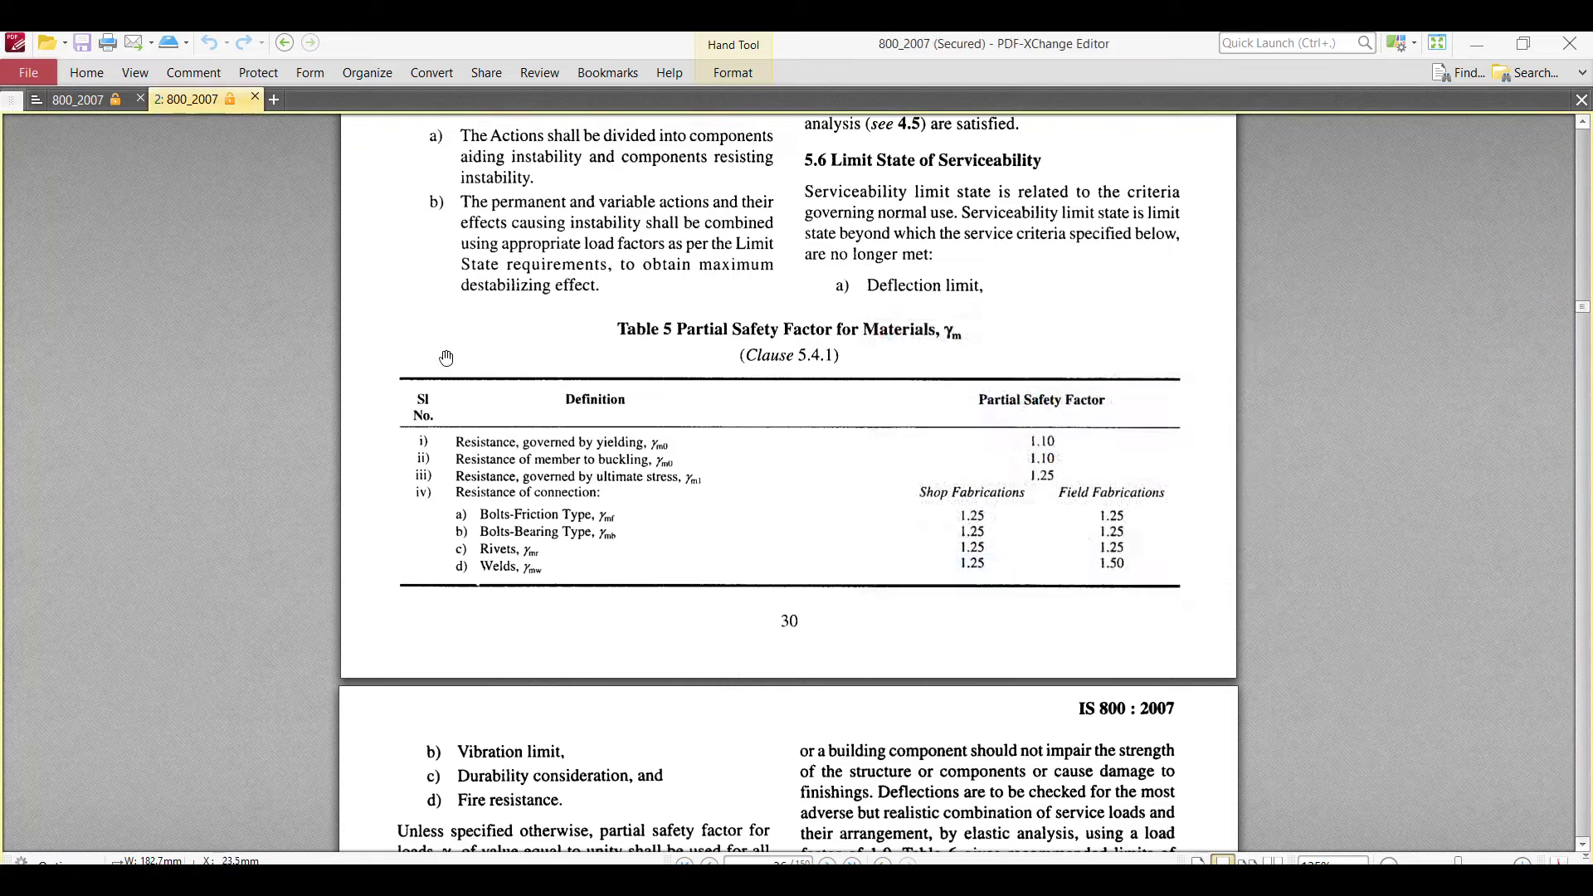
pyautogui.moveTo(359, 303); pyautogui.dragTo(1234, 629)
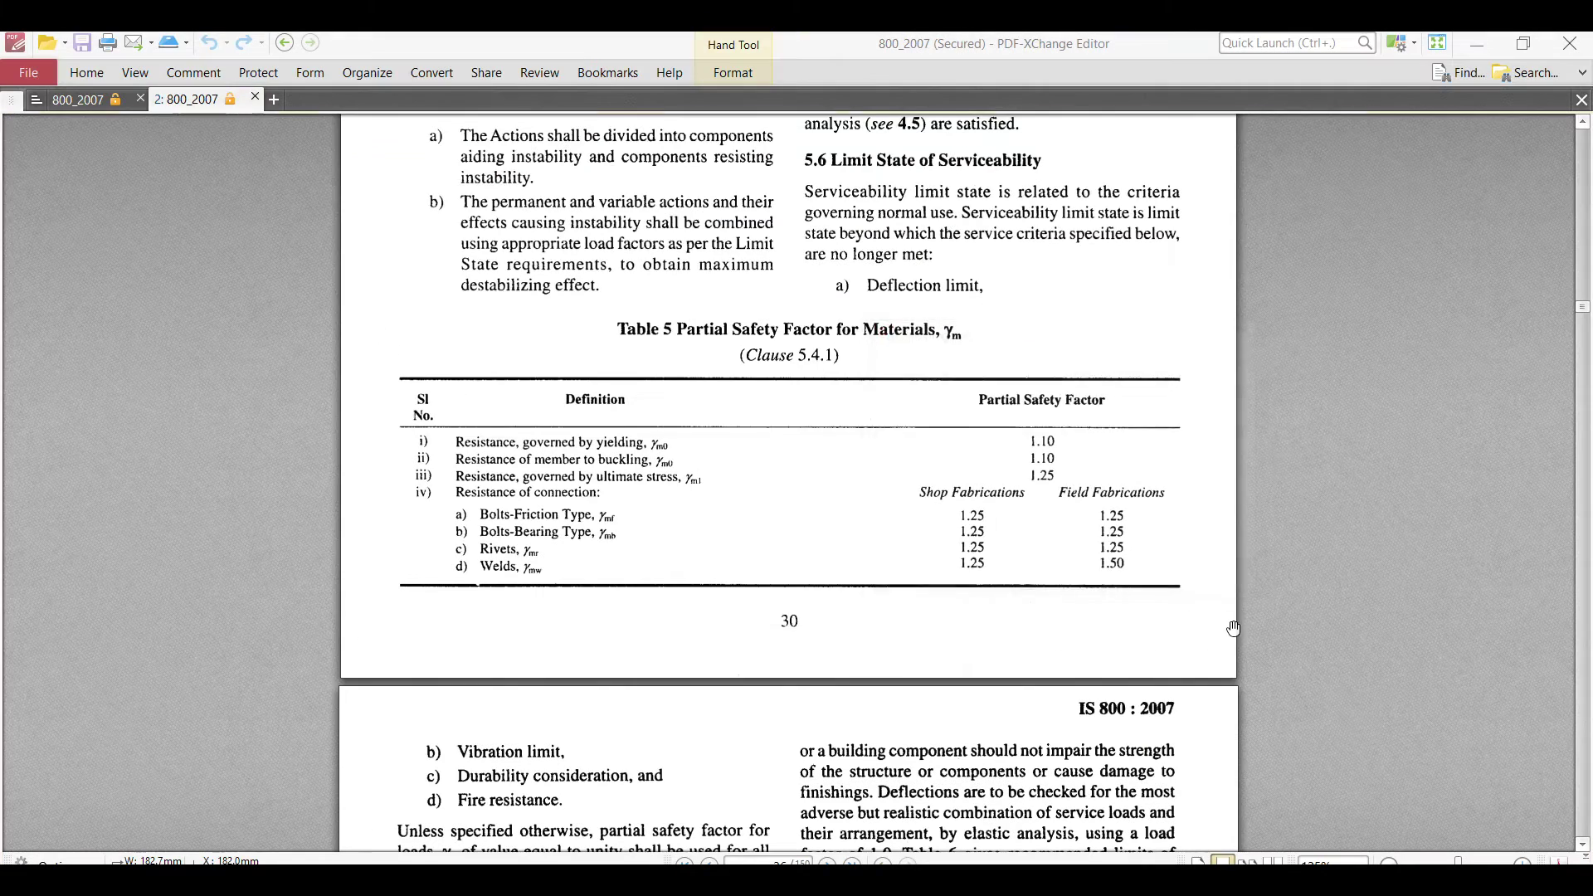
# - Save the Table 5 capture as table5.JPG in Pictures, then return to BASE PLATE-IS800 at cell AY45
pyautogui.click(519, 184)
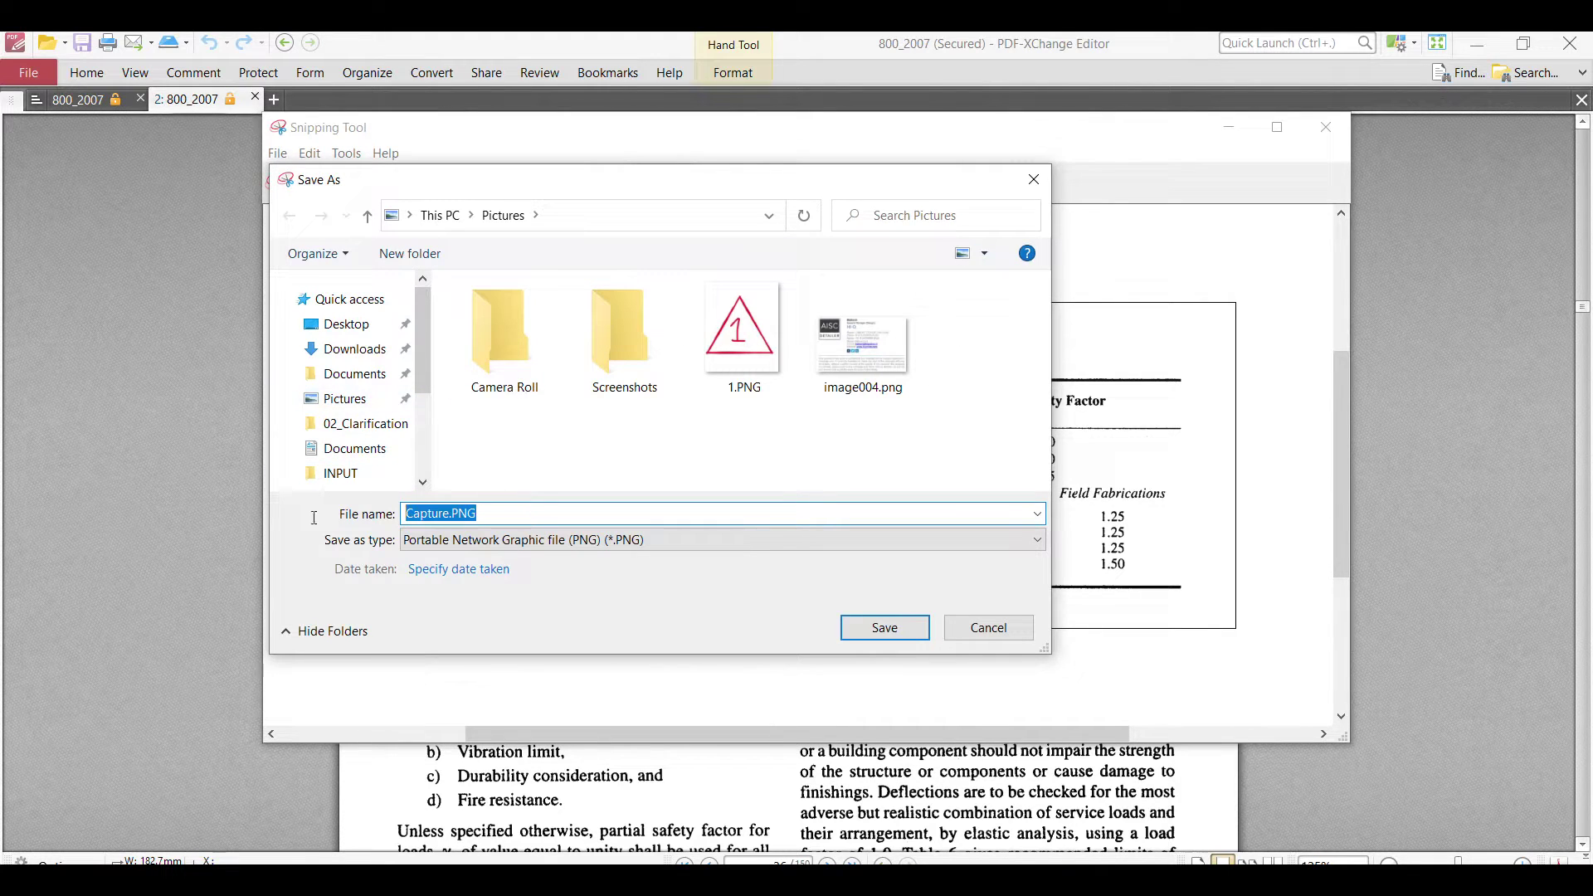
pyautogui.moveTo(462, 193); pyautogui.dragTo(426, 180)
pyautogui.write('table5')
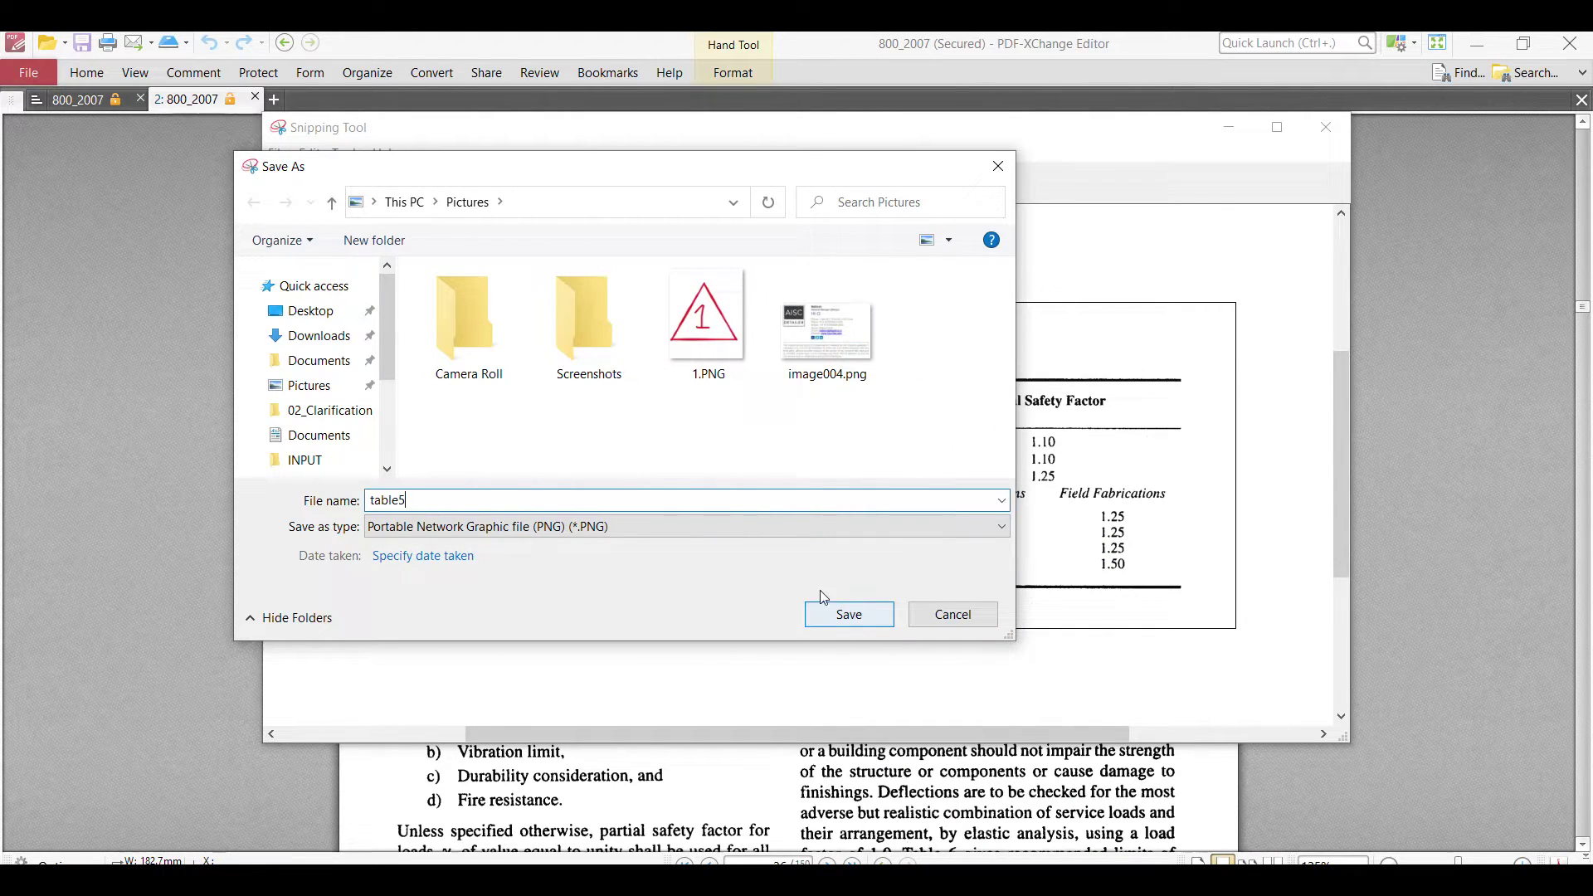
pyautogui.click(671, 530)
pyautogui.click(574, 581)
pyautogui.click(848, 615)
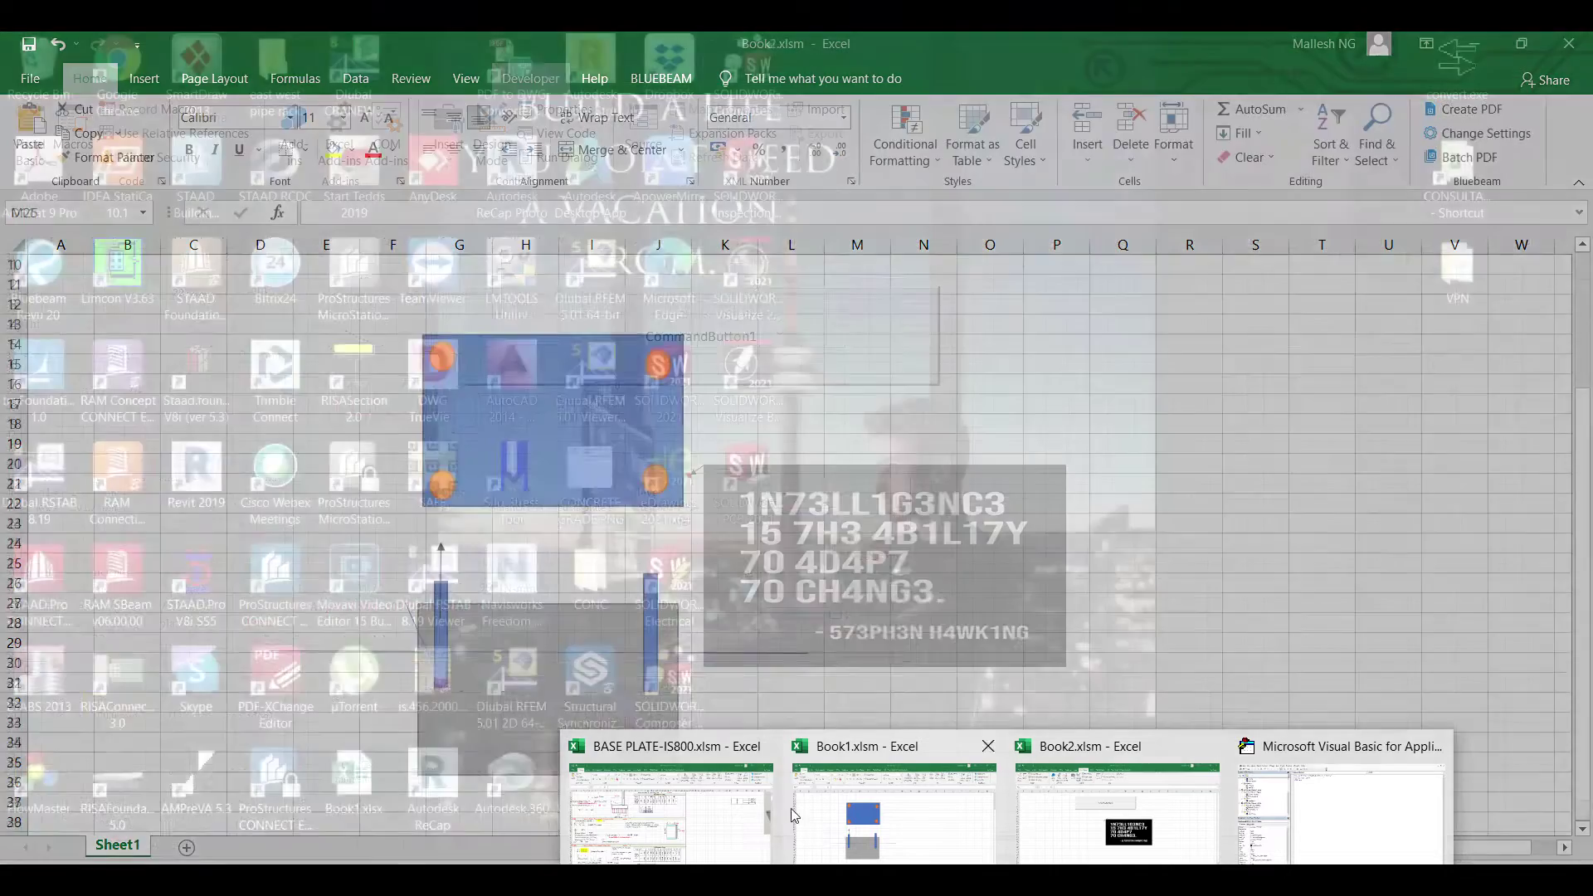
pyautogui.click(680, 798)
pyautogui.click(1185, 476)
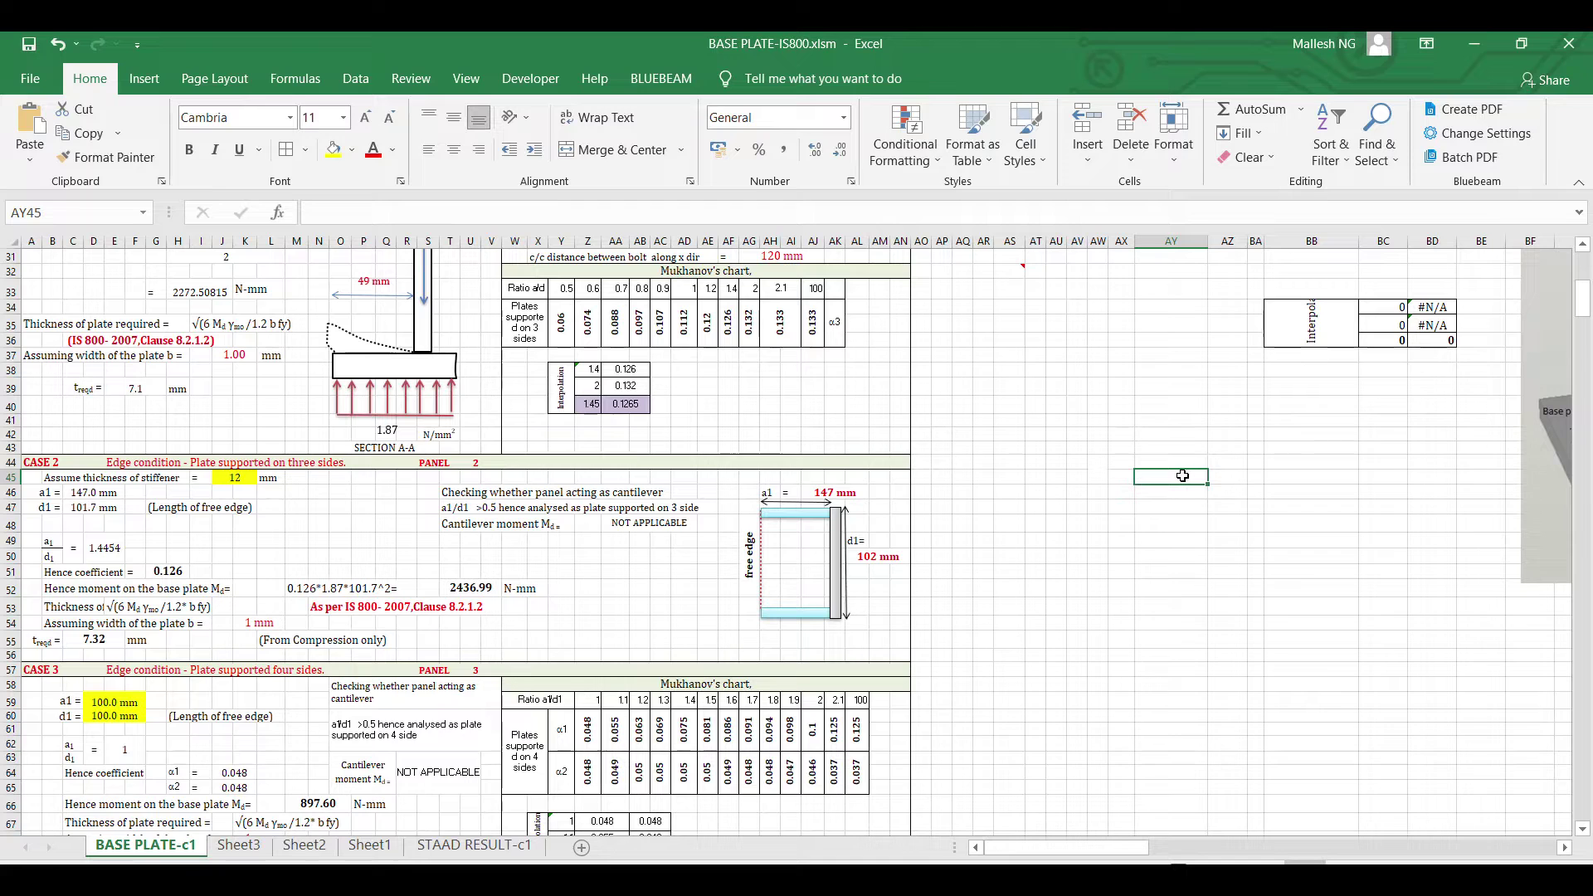
# - Insert a new comment on cell AY45, keep it always shown, and place the cursor inside it
pyautogui.rightClick(1151, 483)
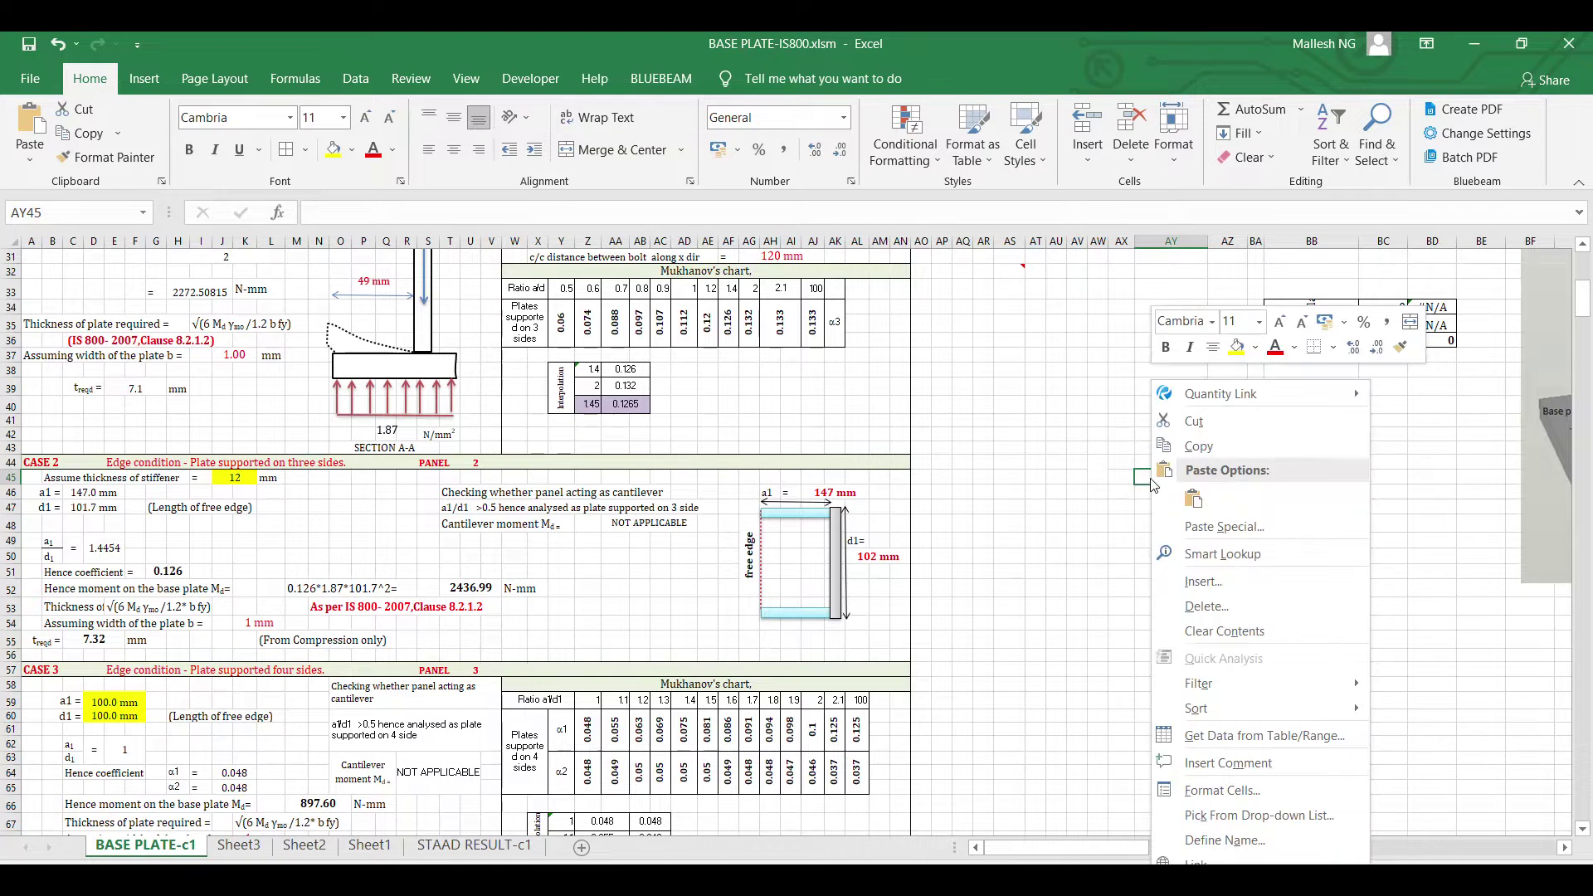
pyautogui.click(1217, 765)
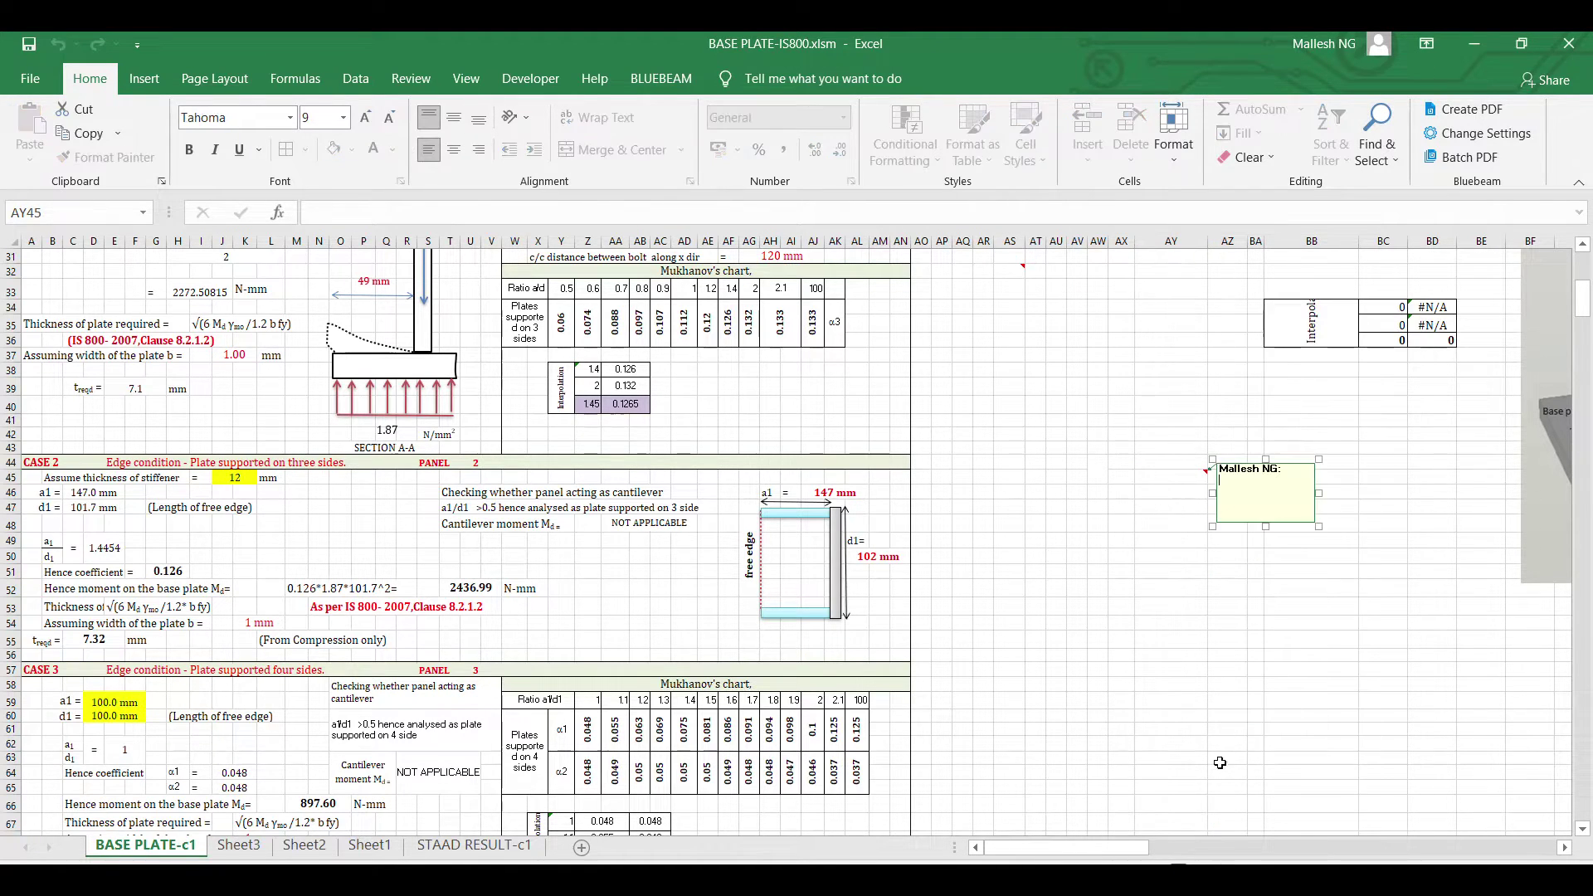
pyautogui.click(1182, 585)
pyautogui.click(1183, 484)
pyautogui.rightClick(1183, 484)
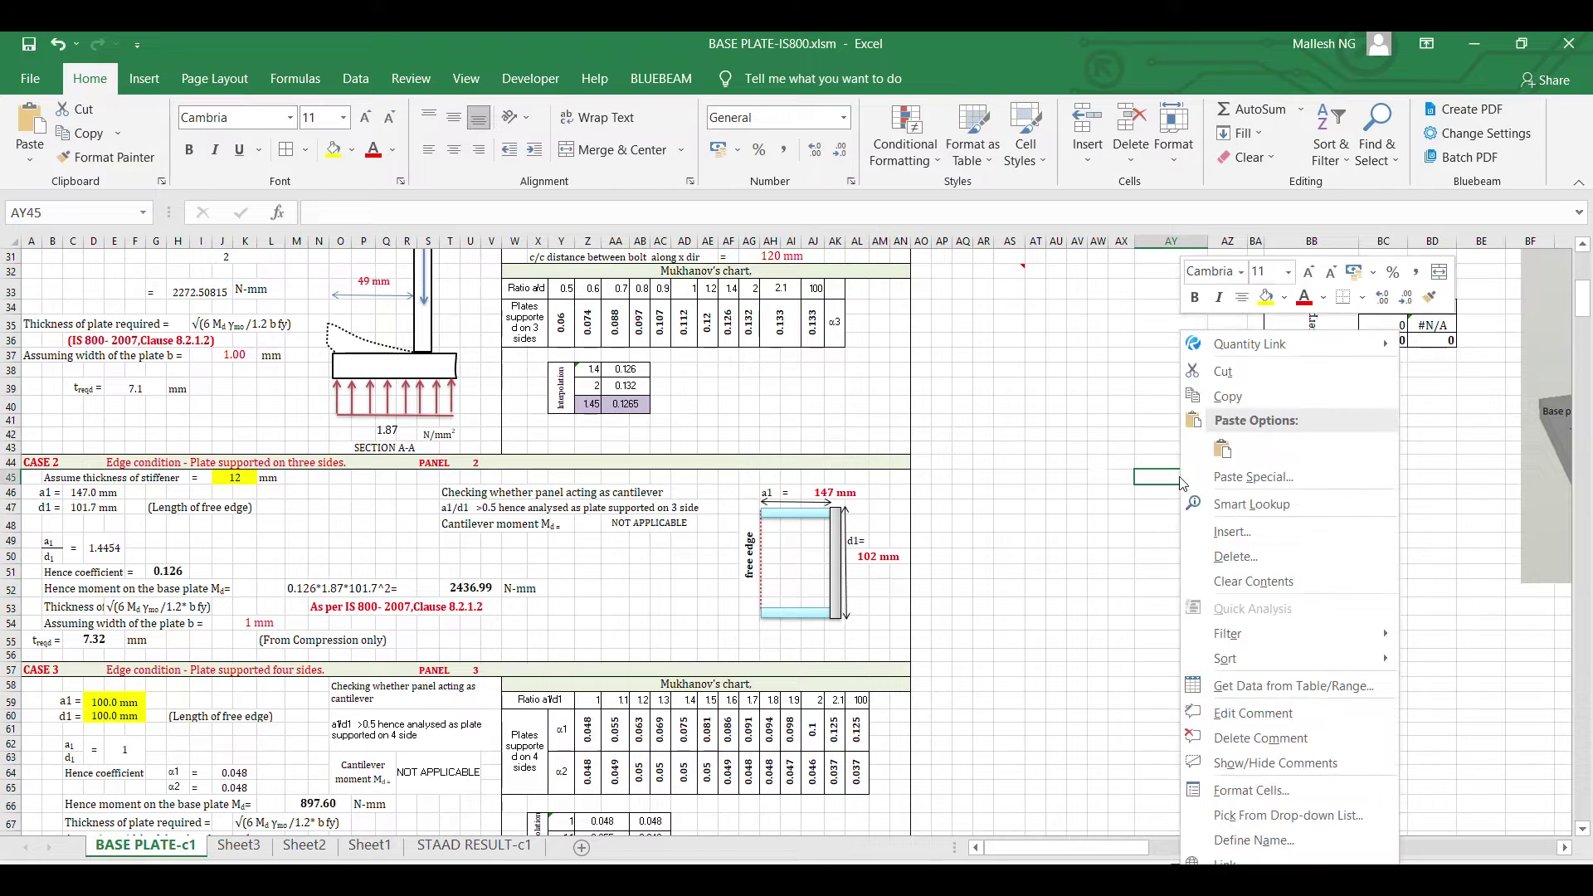
pyautogui.click(1164, 482)
pyautogui.rightClick(1163, 482)
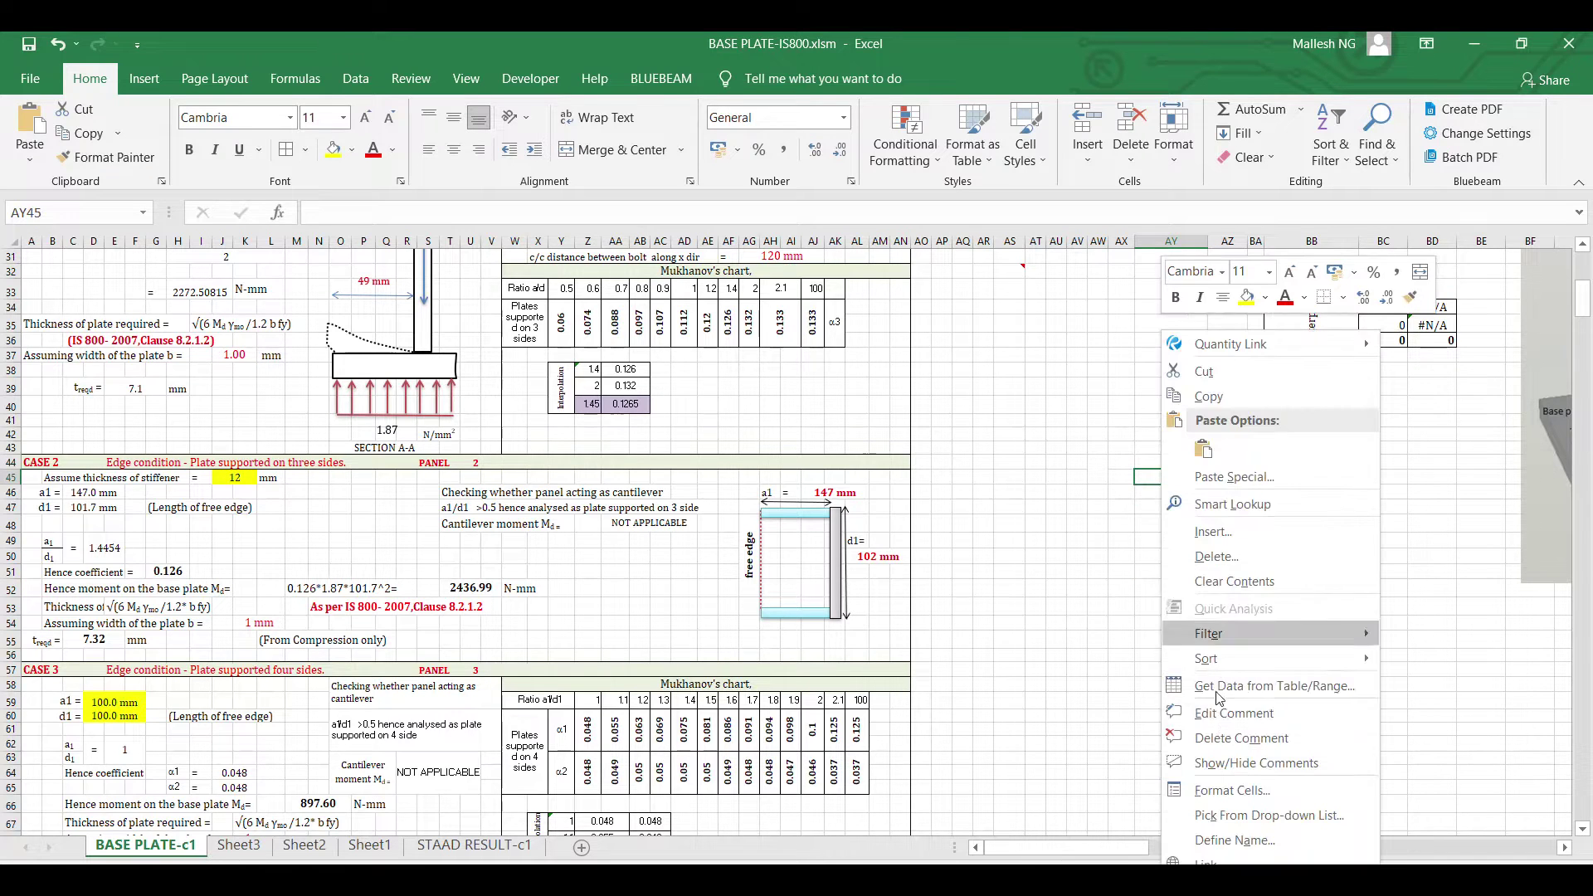
pyautogui.click(1217, 763)
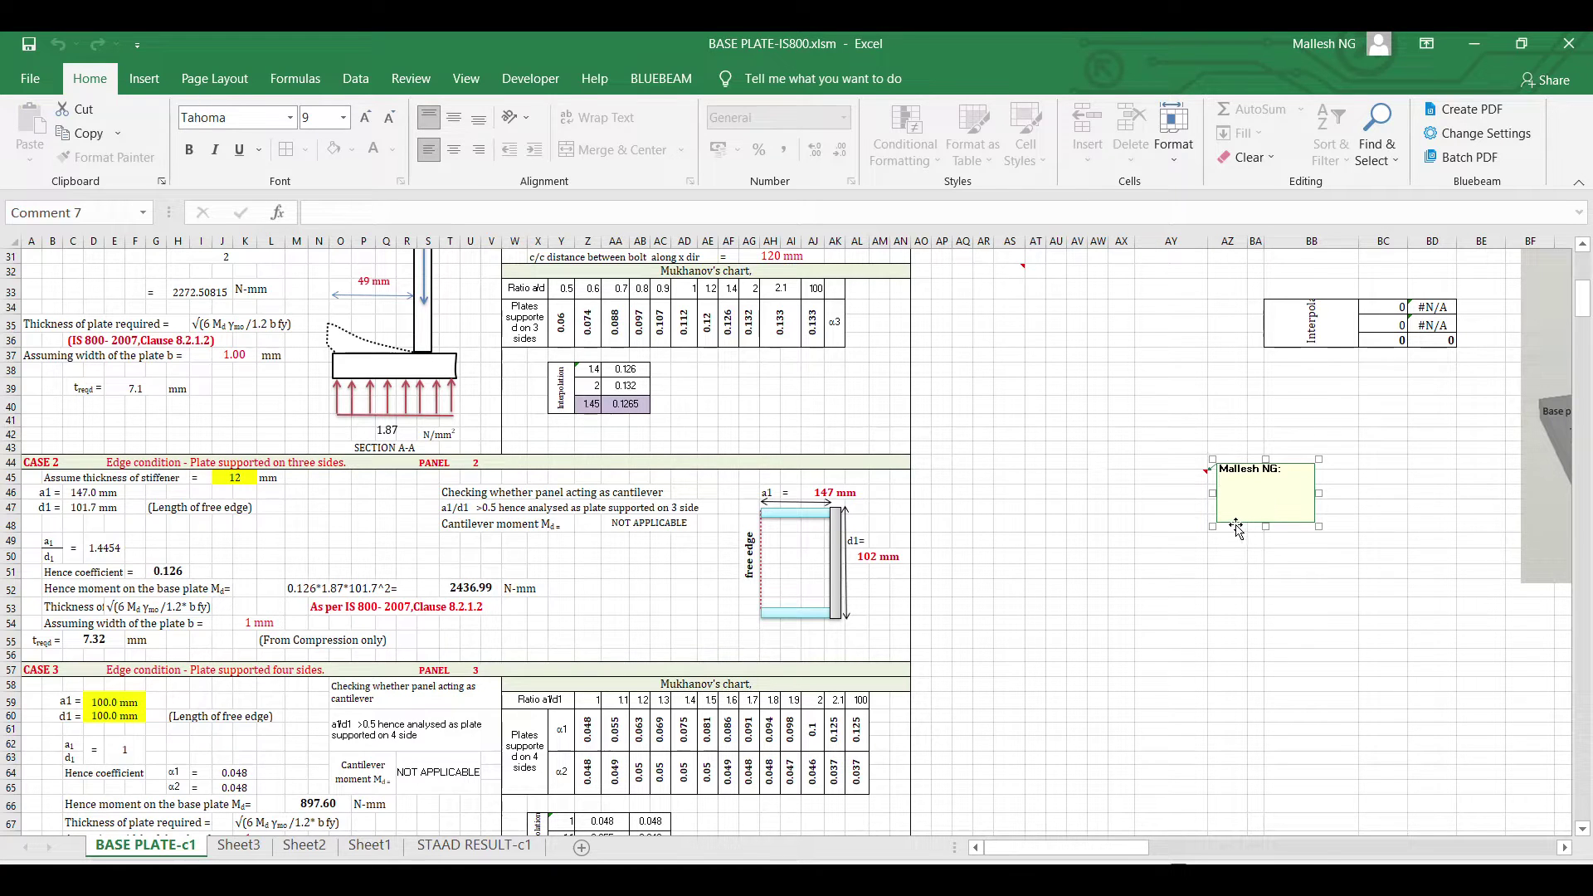
pyautogui.click(1228, 522)
# - Fill the AY45 comment with the table5.JPG picture through the comment's fill effects
pyautogui.rightClick(1235, 524)
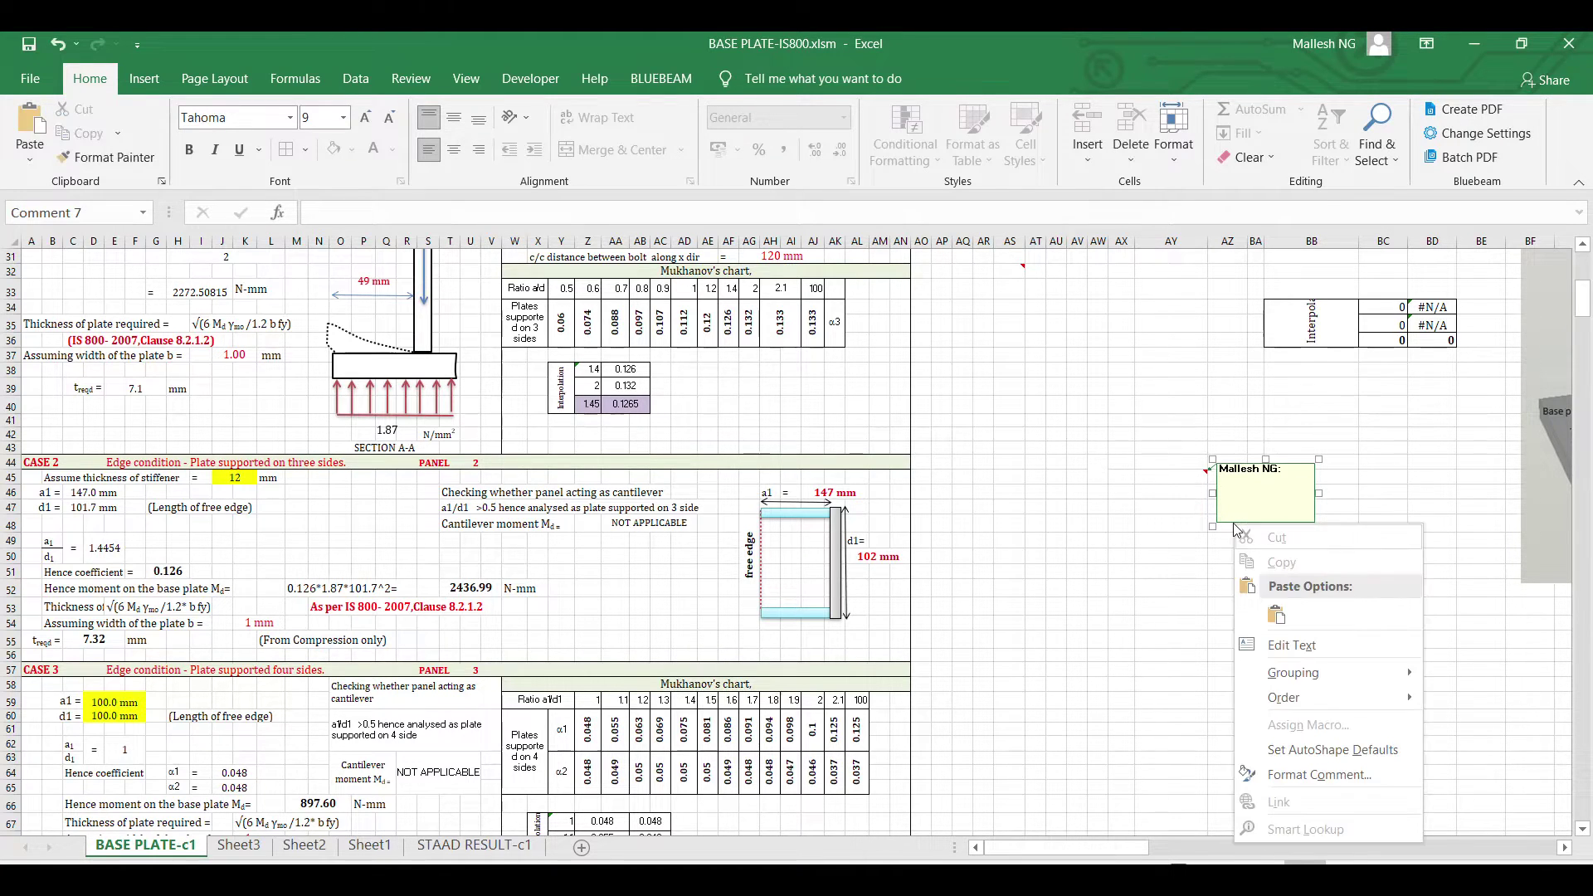
pyautogui.click(1306, 775)
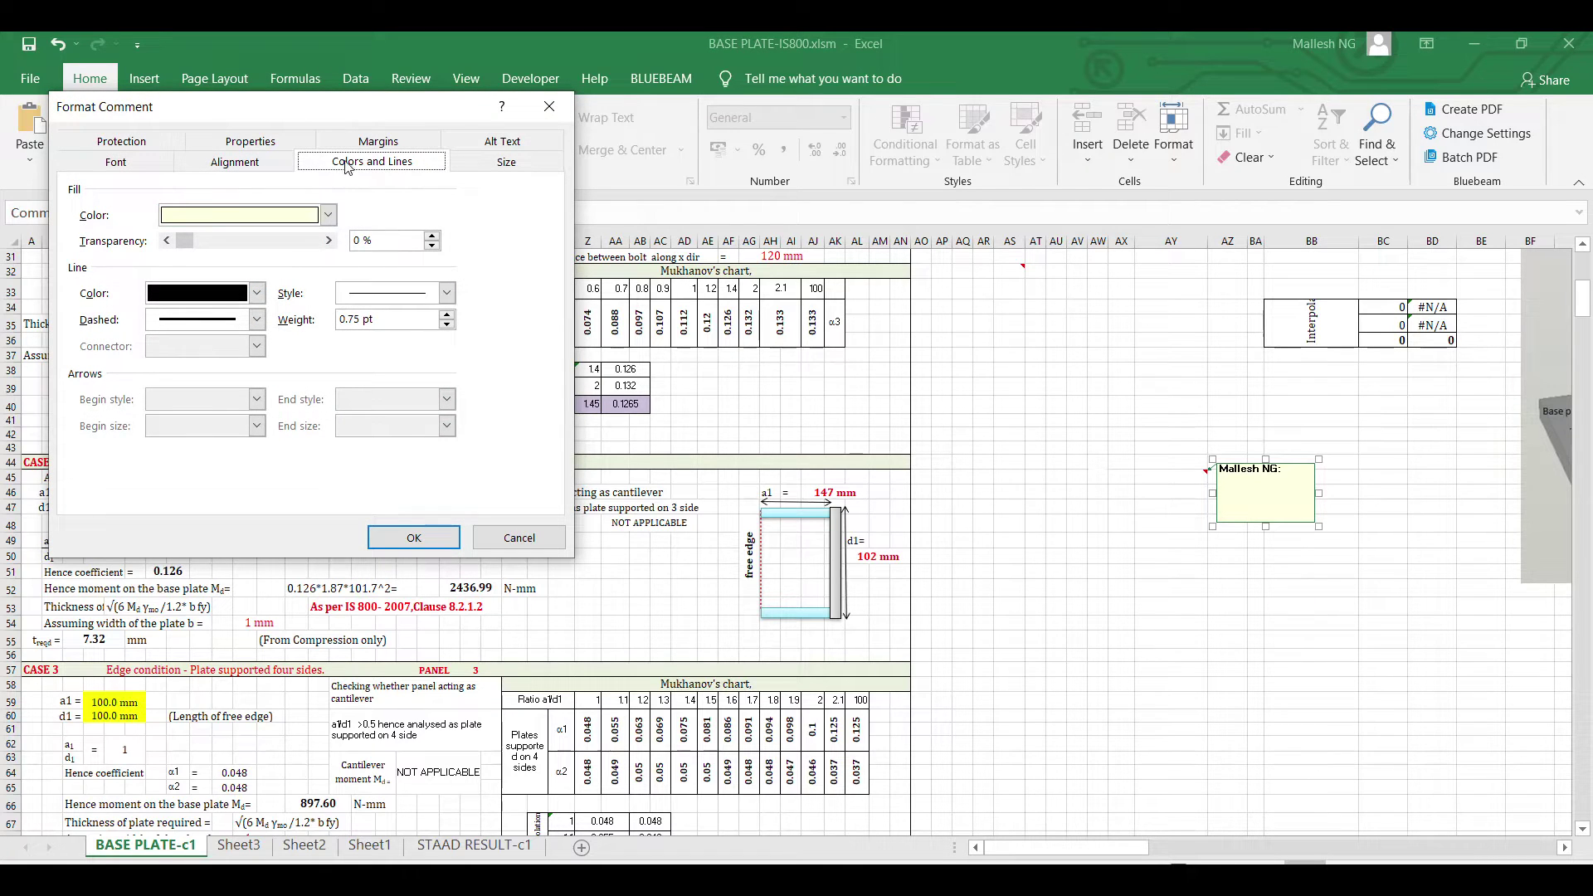
pyautogui.click(234, 163)
pyautogui.click(395, 165)
pyautogui.click(301, 217)
pyautogui.click(272, 470)
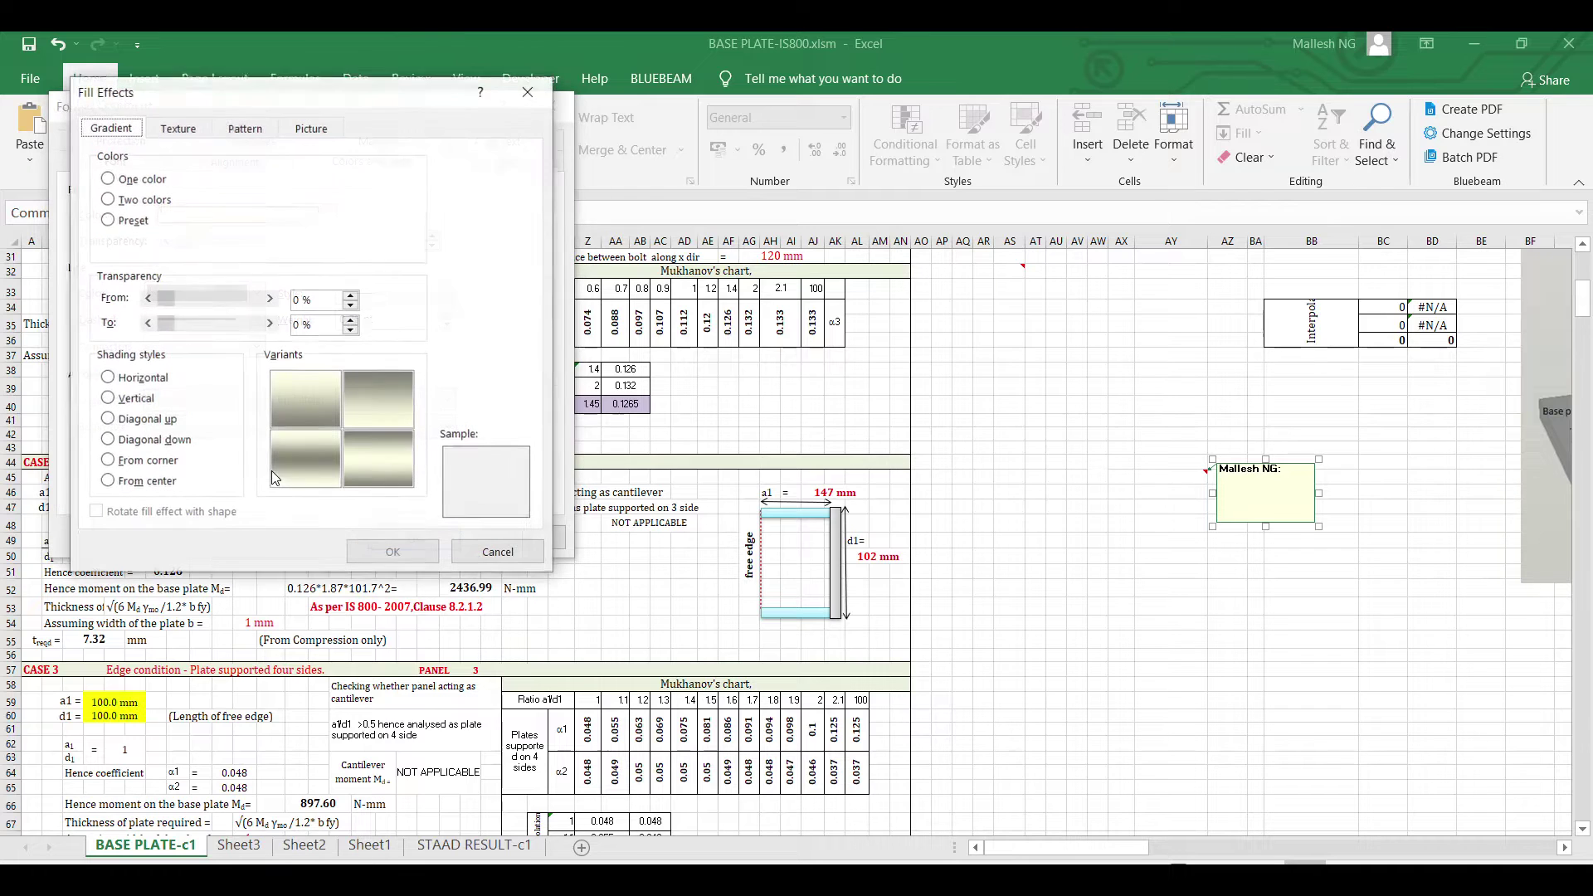
pyautogui.click(313, 130)
pyautogui.click(408, 389)
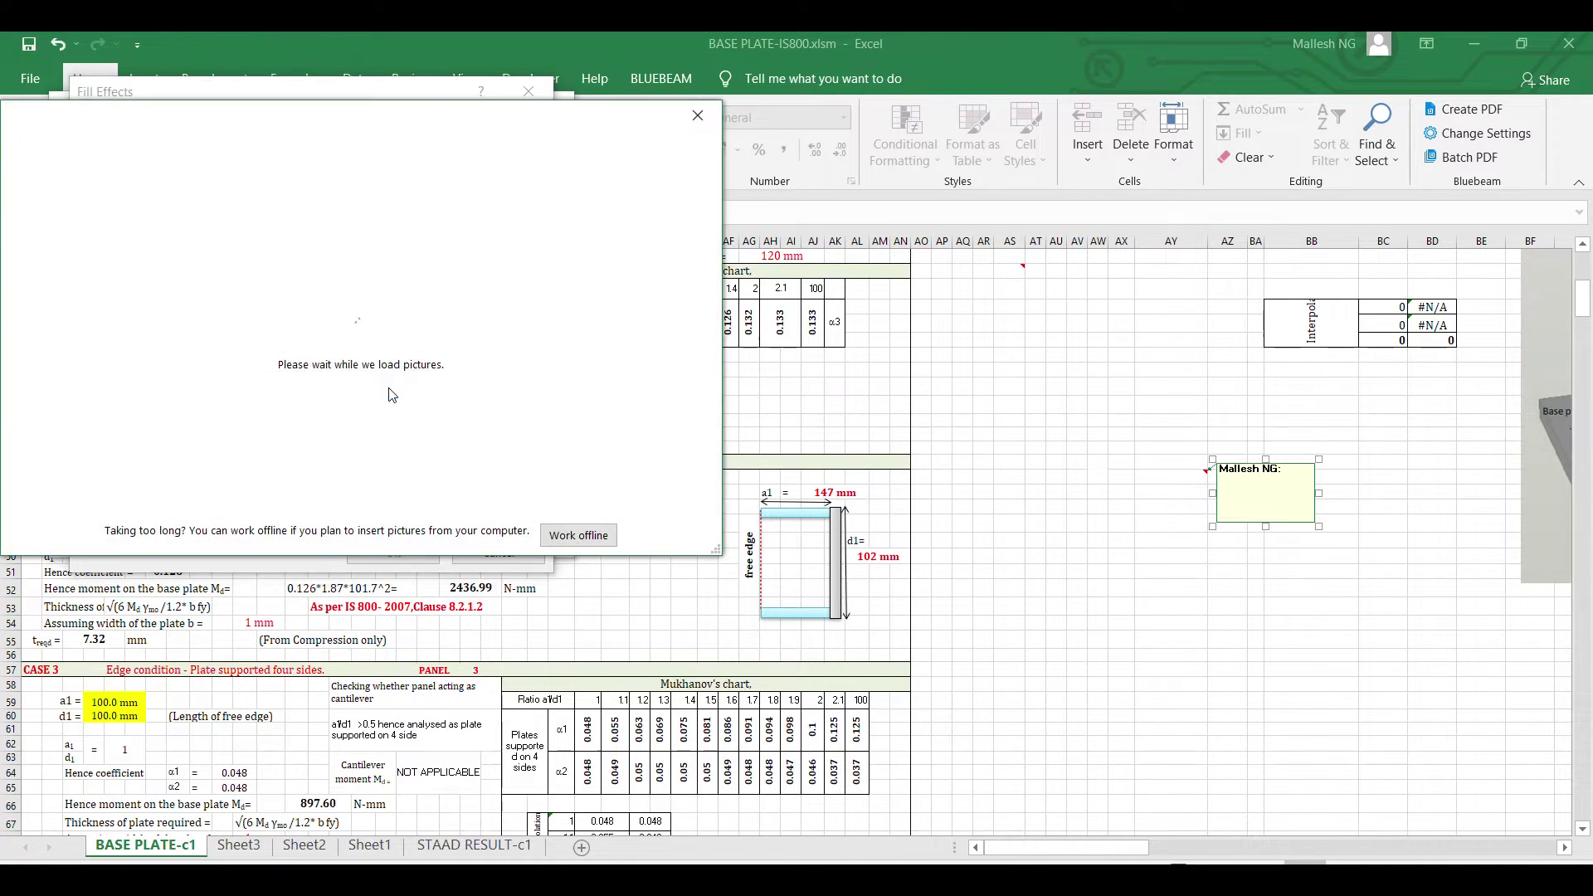
pyautogui.click(205, 227)
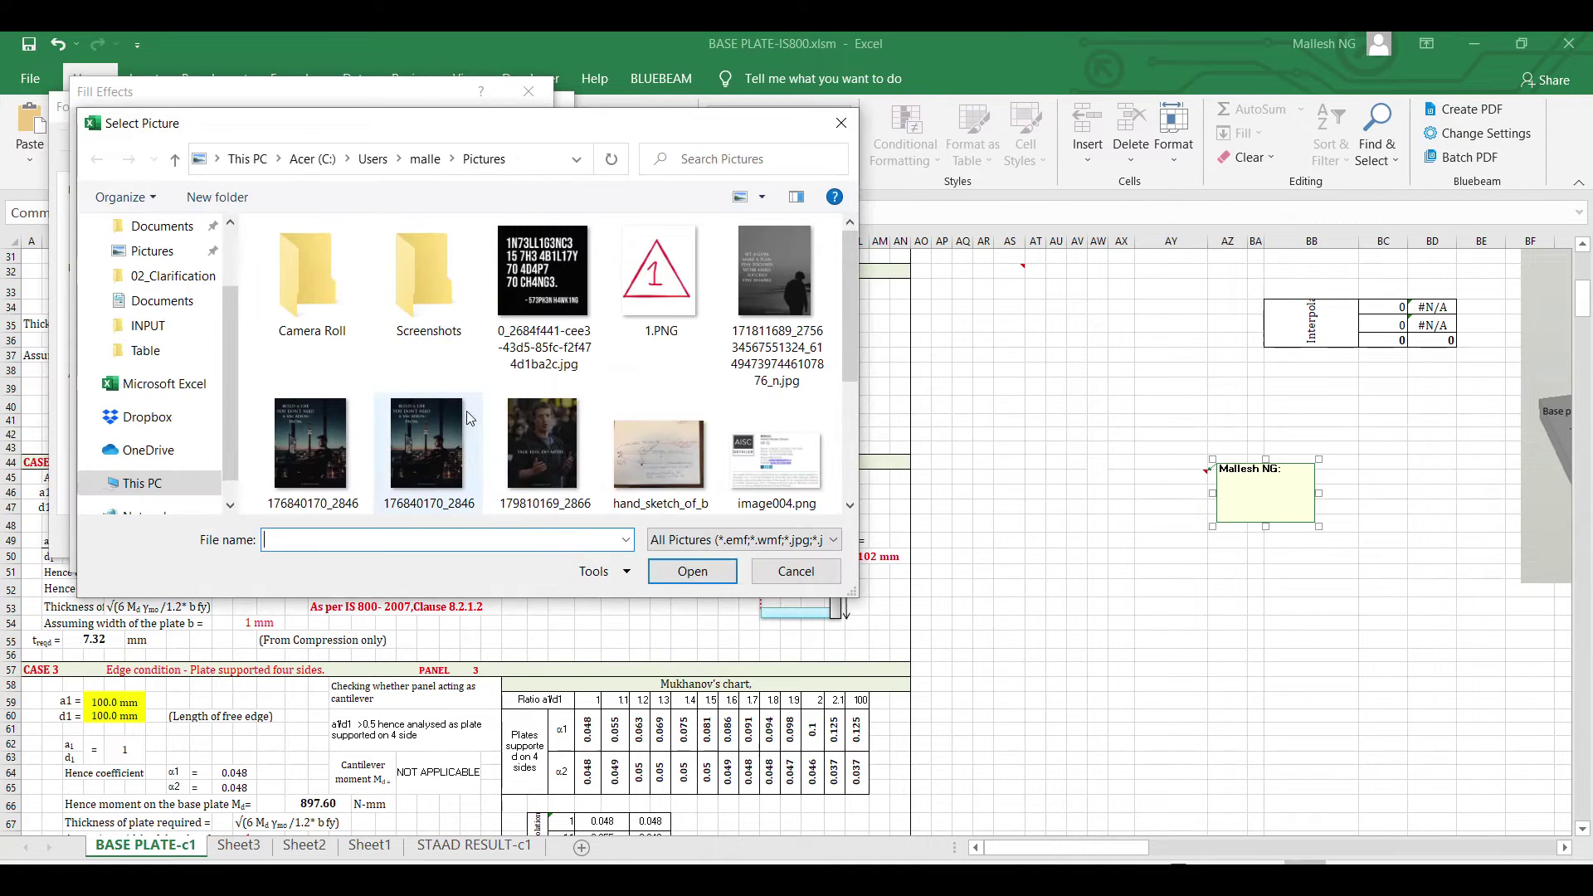
pyautogui.scroll(-2, 724, 466)
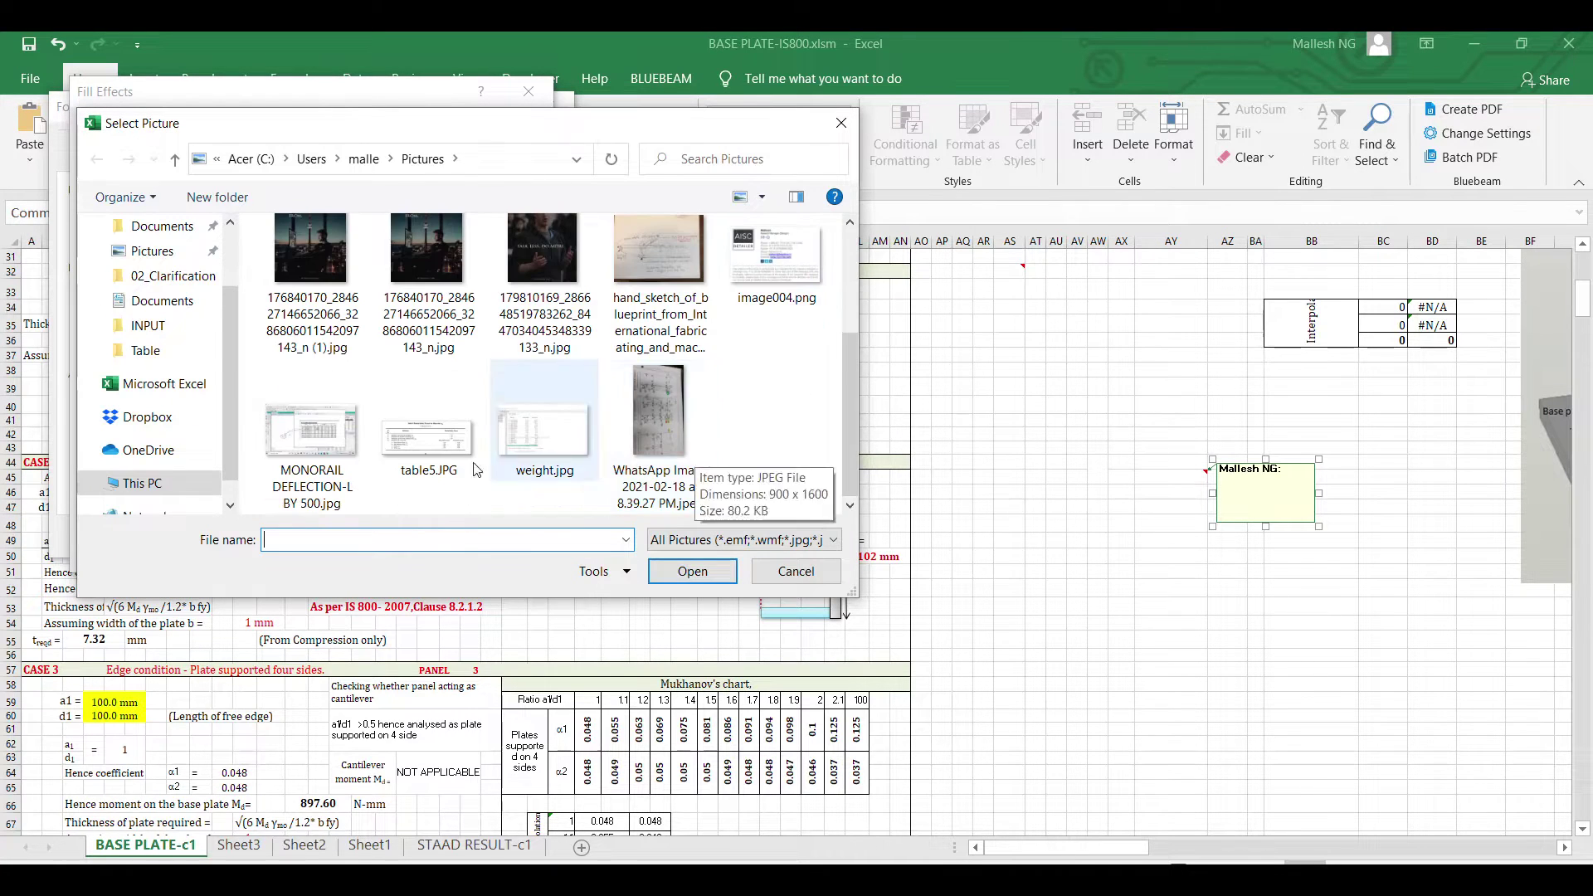
pyautogui.click(438, 445)
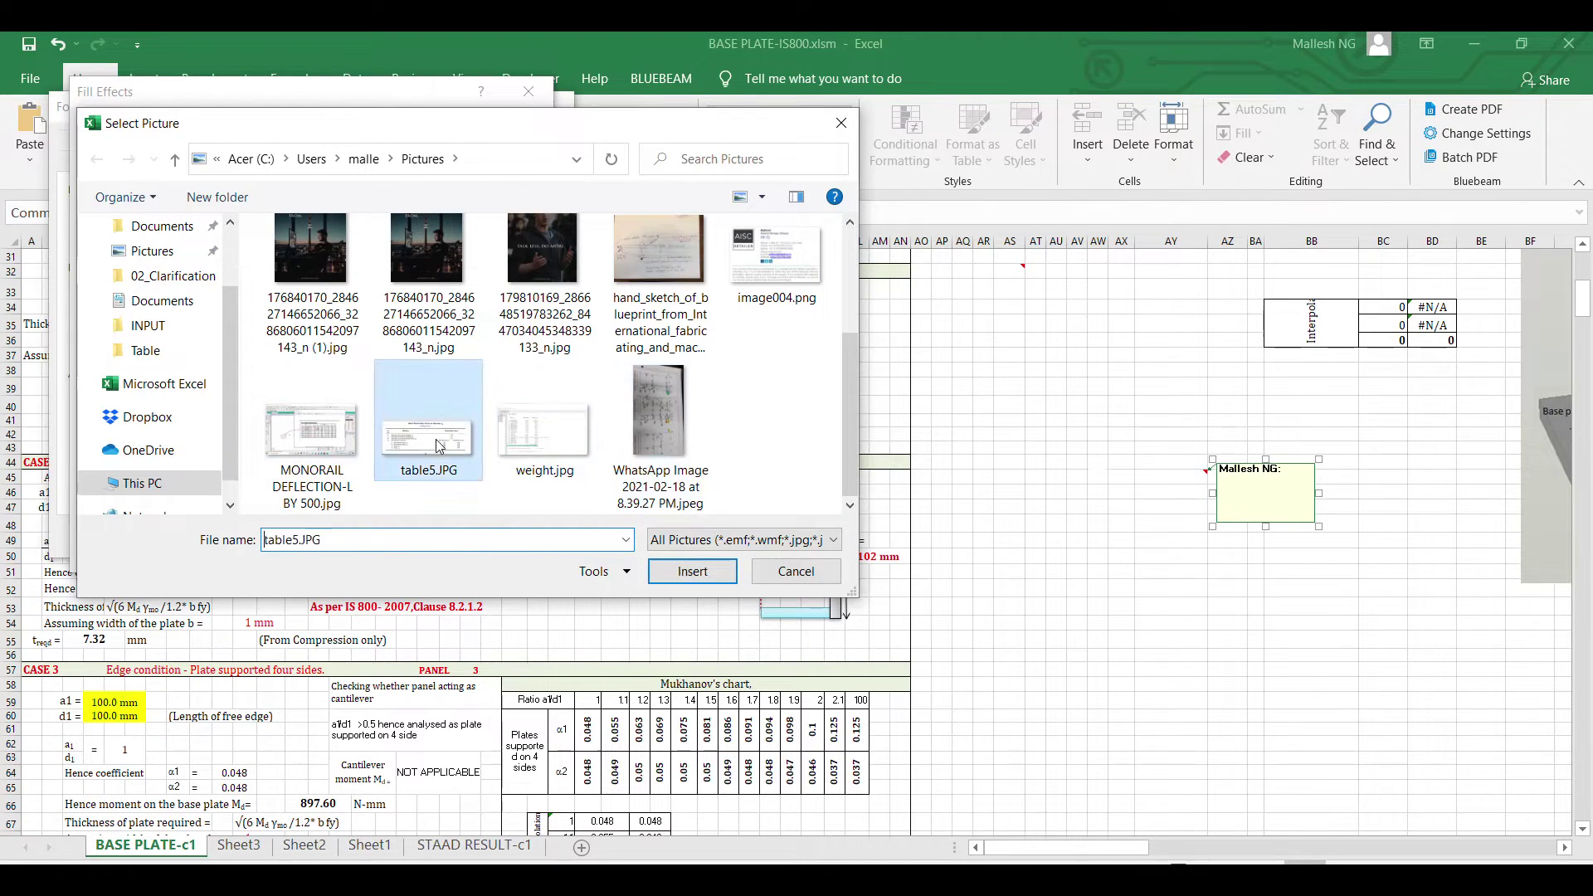
pyautogui.click(719, 579)
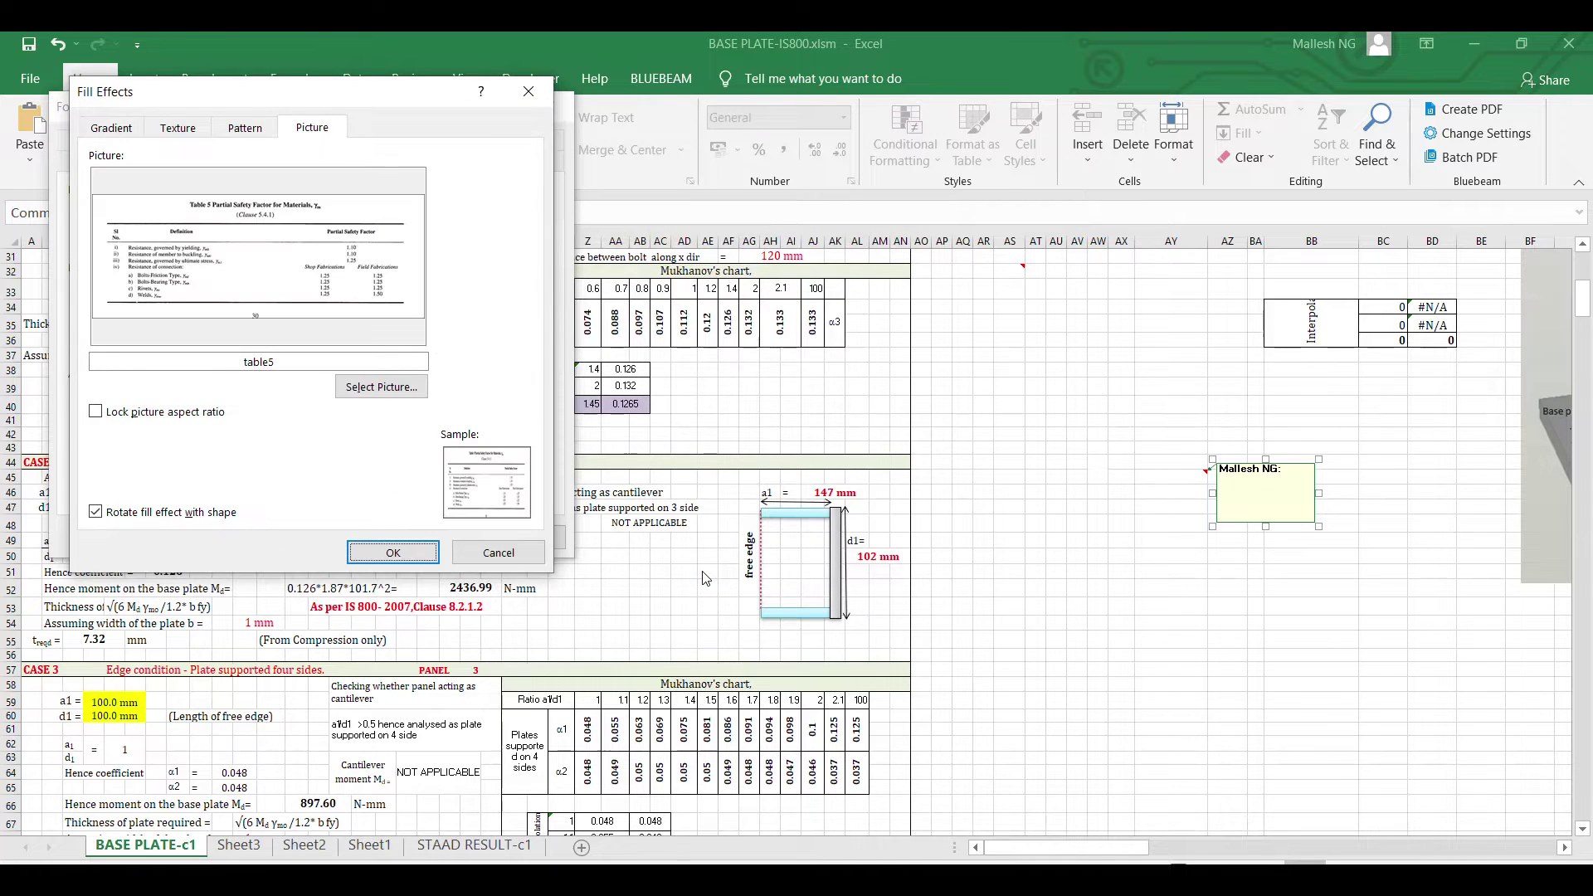
pyautogui.click(394, 553)
pyautogui.click(416, 542)
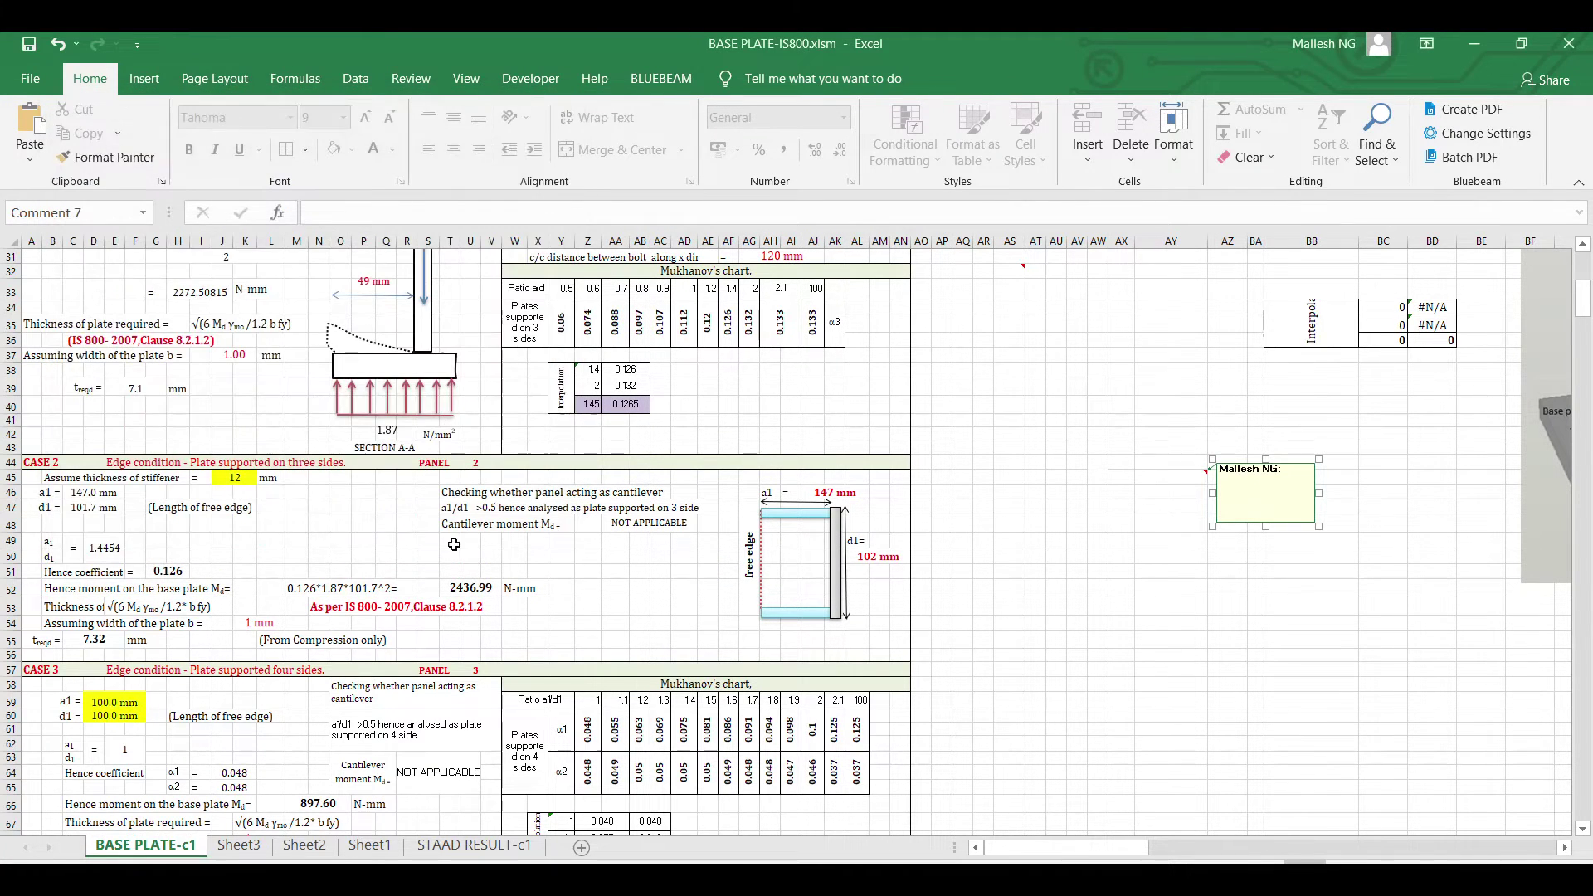
# - Enlarge the comment box so the Table 5 image reads clearly, then step away to AY53
pyautogui.moveTo(1319, 525); pyautogui.dragTo(1534, 725)
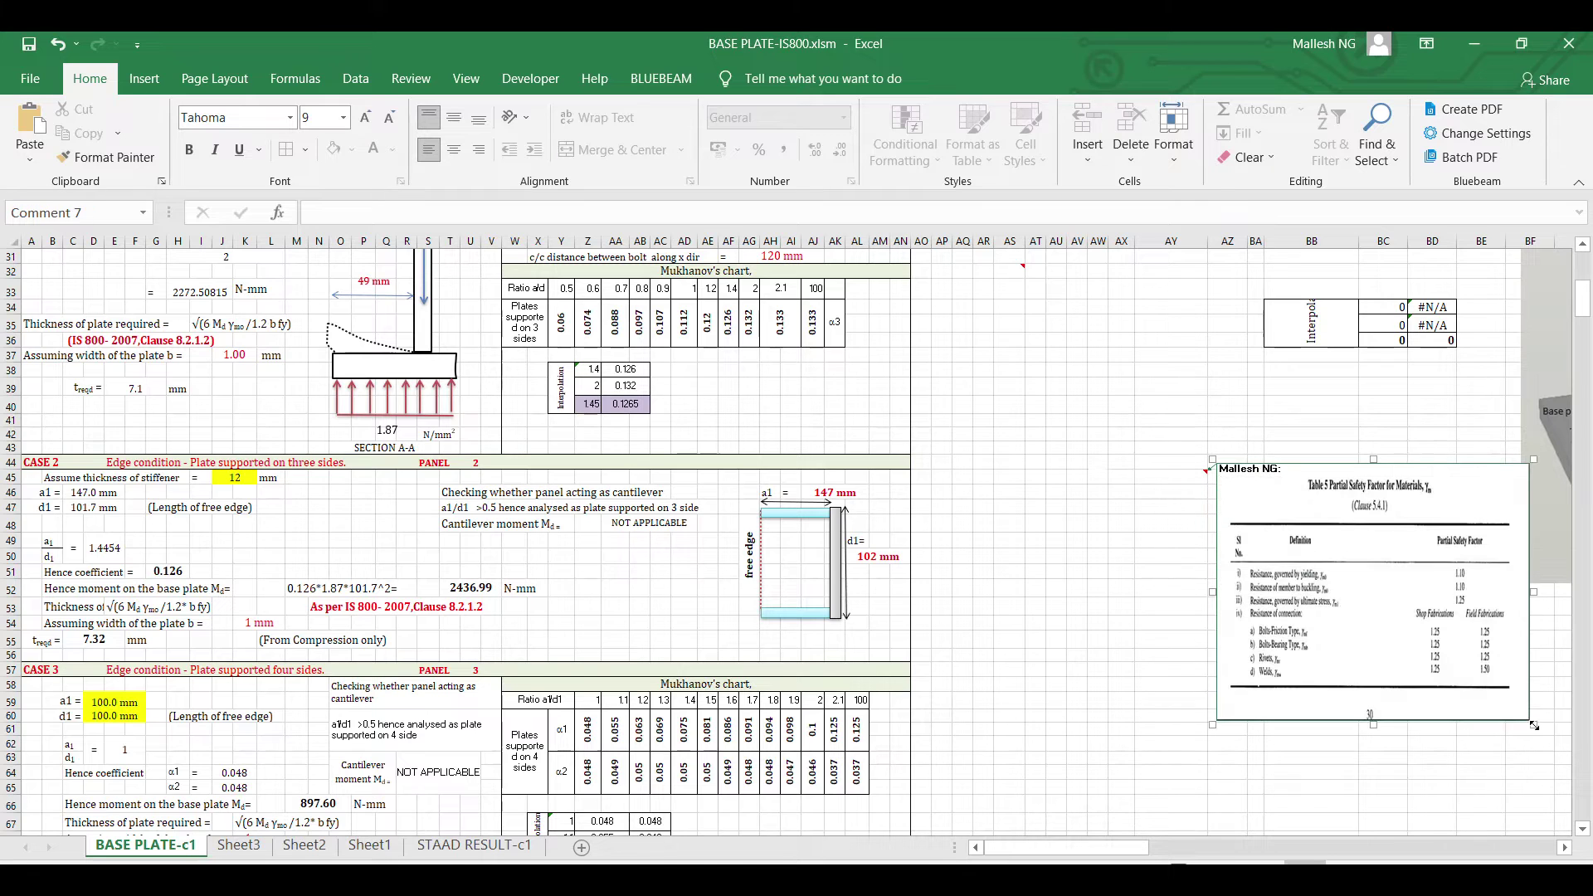
pyautogui.moveTo(1120, 848); pyautogui.dragTo(1234, 850)
pyautogui.moveTo(885, 725); pyautogui.dragTo(1196, 740)
pyautogui.click(516, 610)
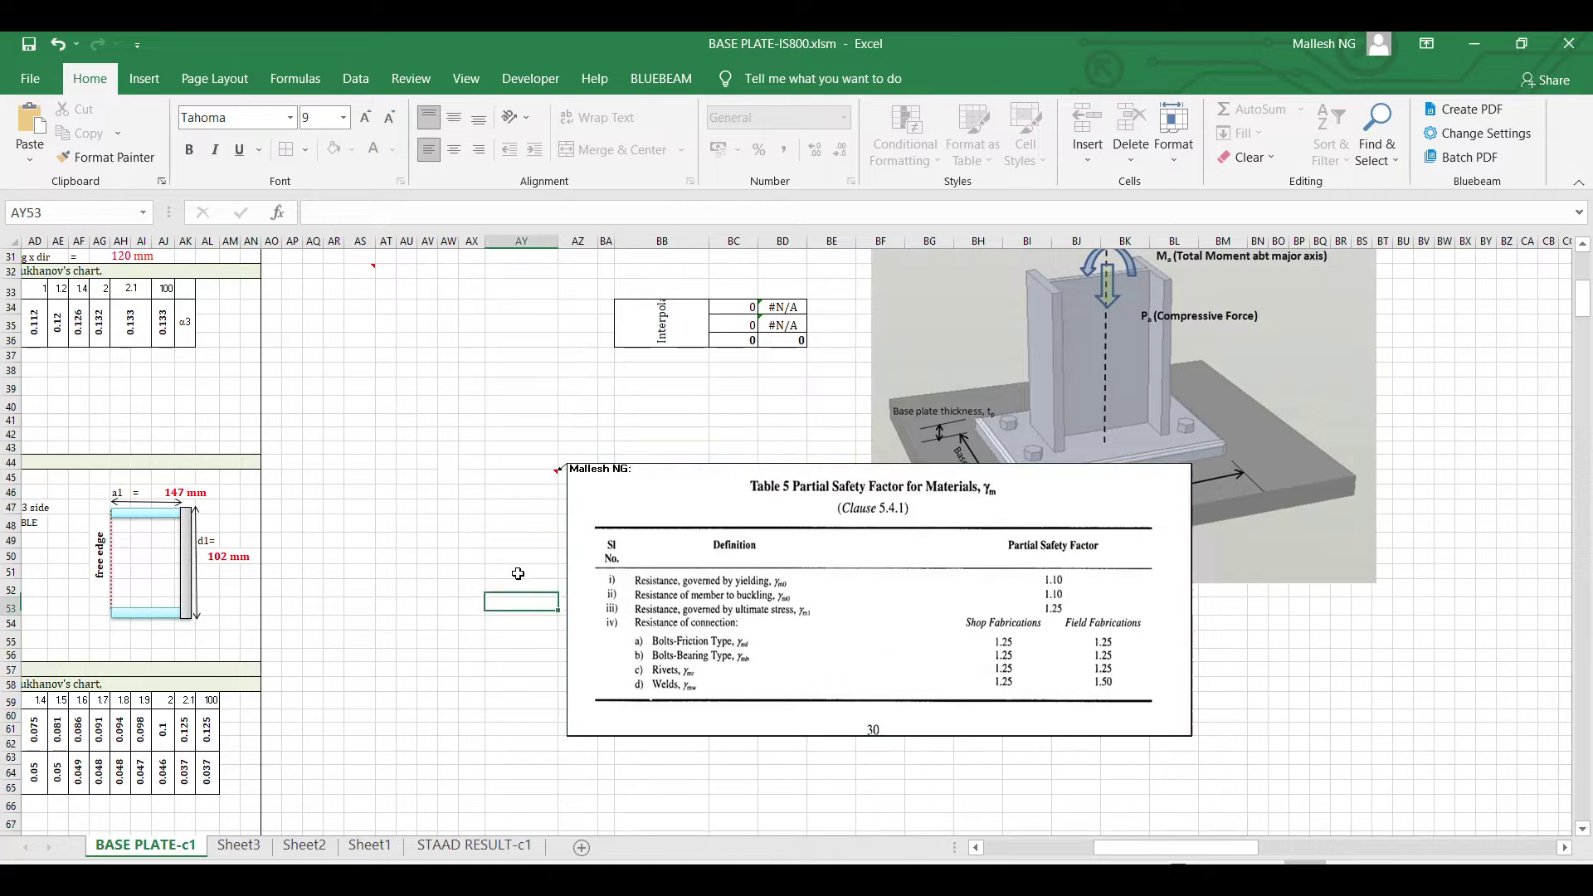
pyautogui.rightClick(502, 481)
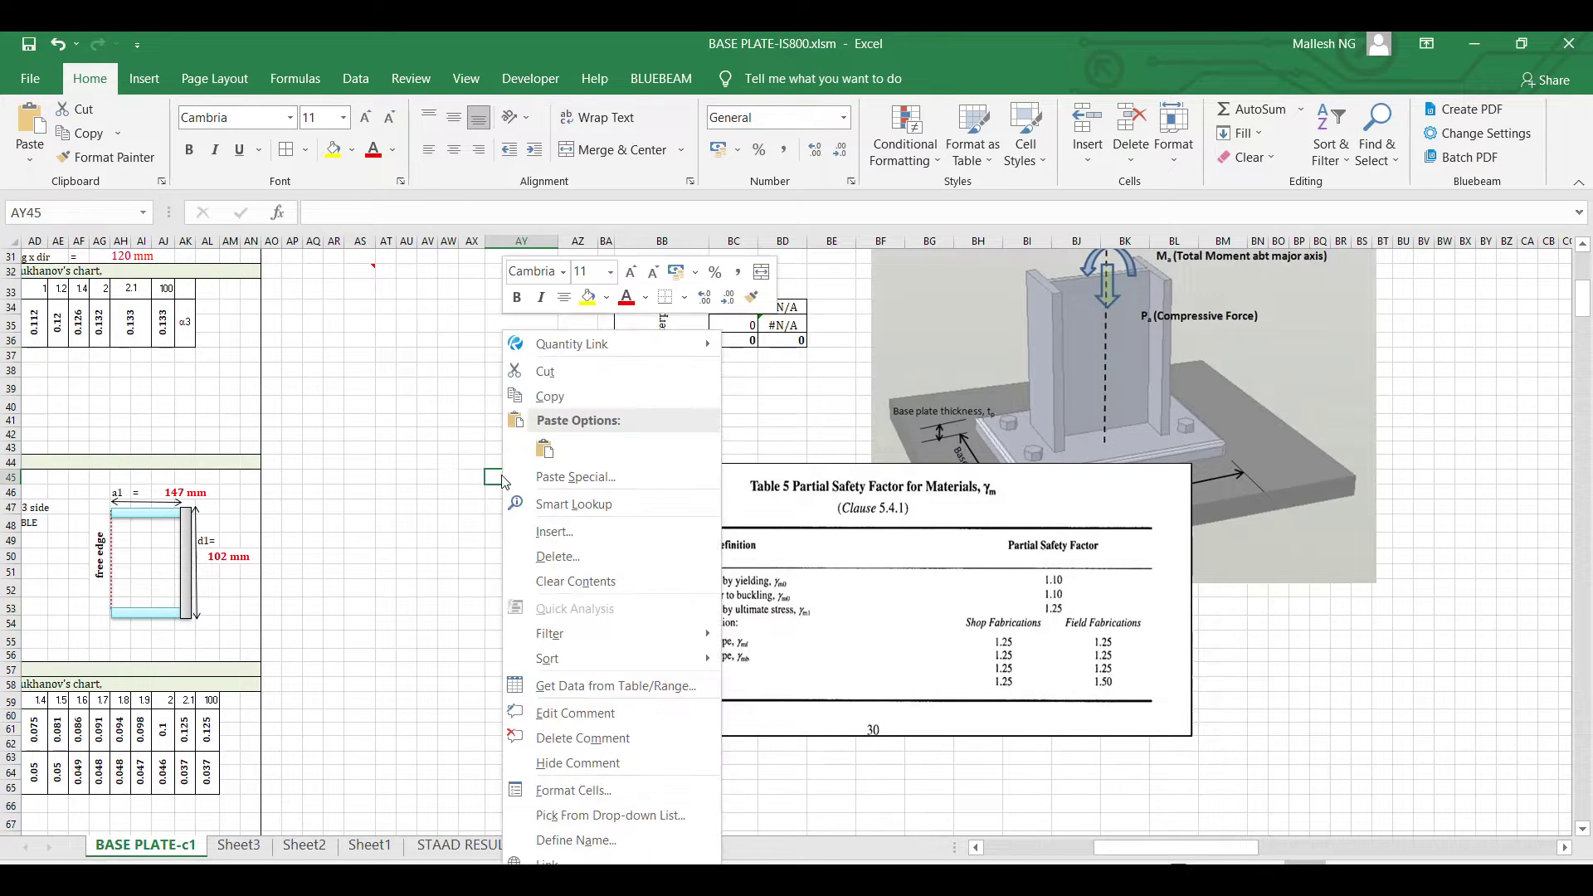
pyautogui.press('Escape')
# - Hide the Table 5 comment on cell AY45
pyautogui.rightClick(509, 479)
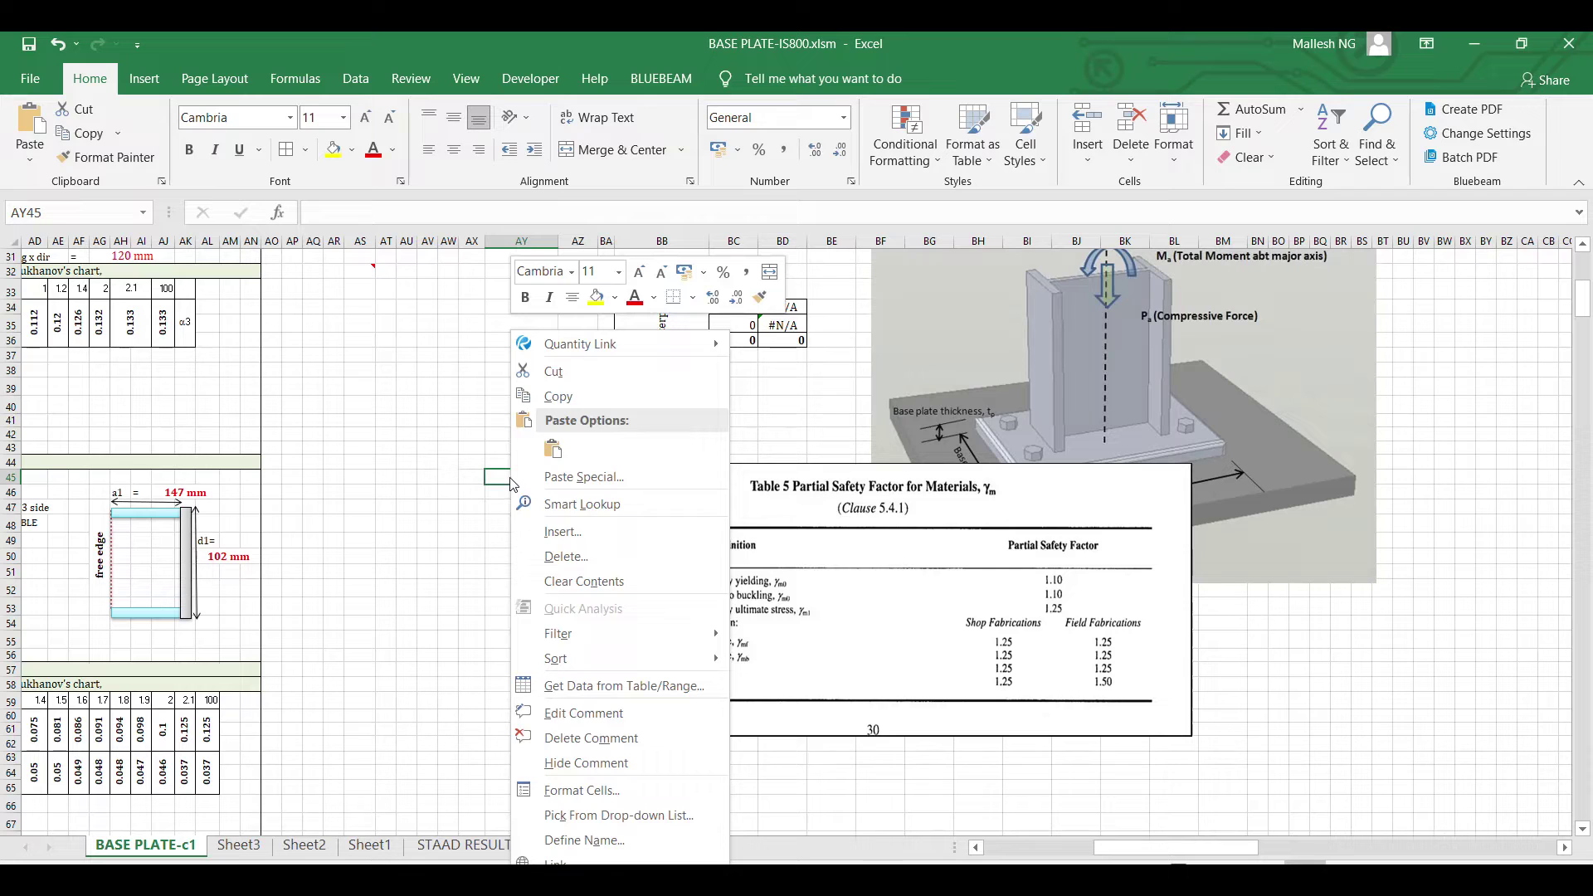
pyautogui.click(575, 771)
pyautogui.click(428, 655)
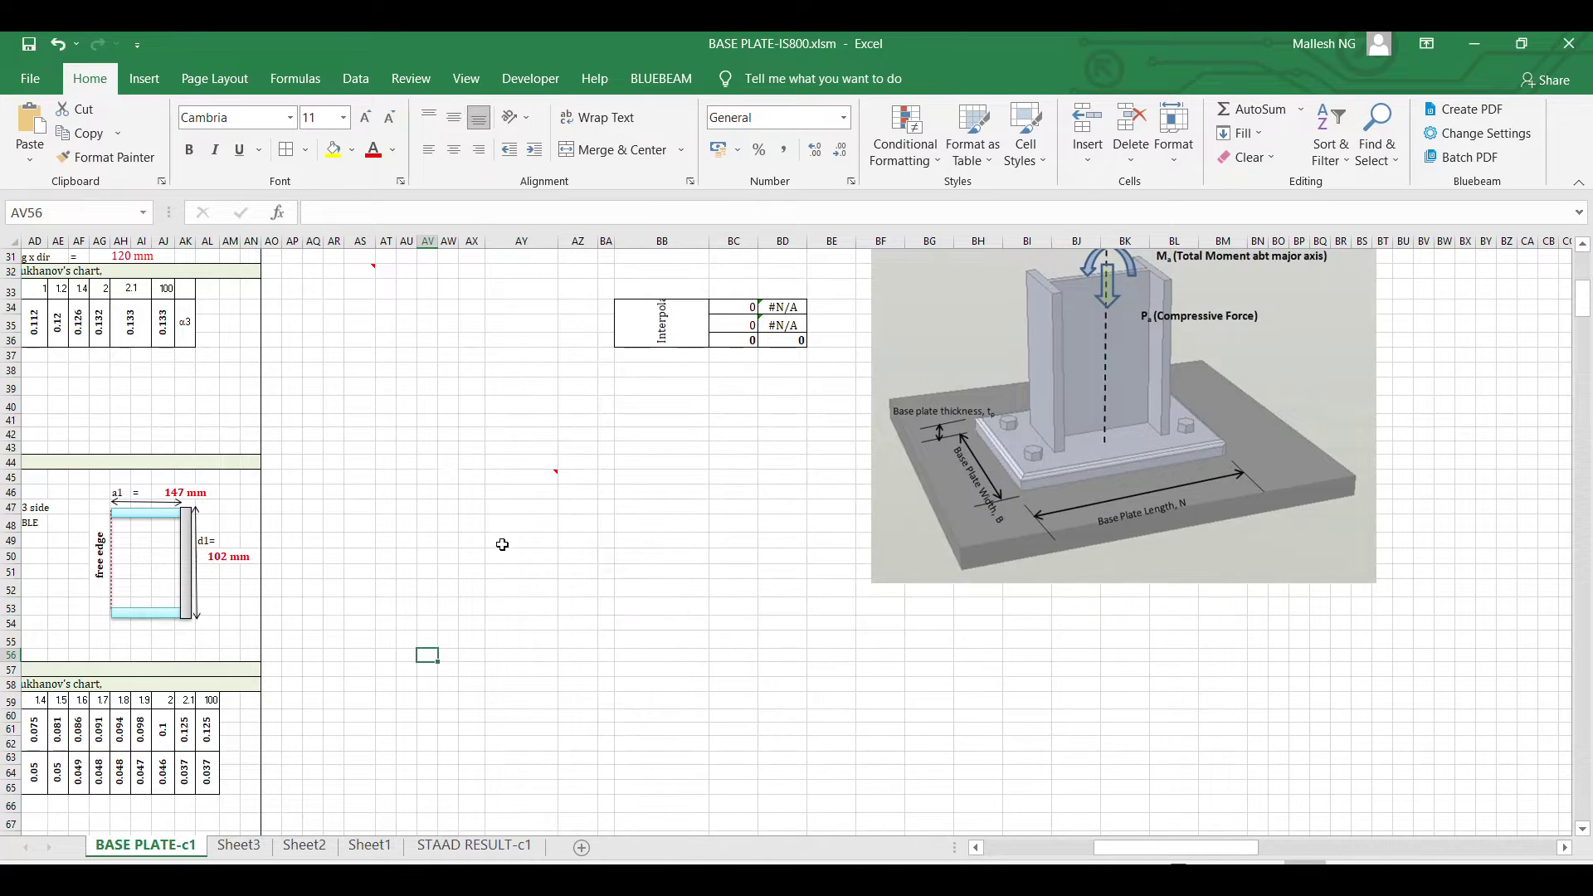
# - Scroll back through the BASE PLATE-c1 design sheet and select the column size cell H10
pyautogui.moveTo(1175, 847); pyautogui.dragTo(1079, 847)
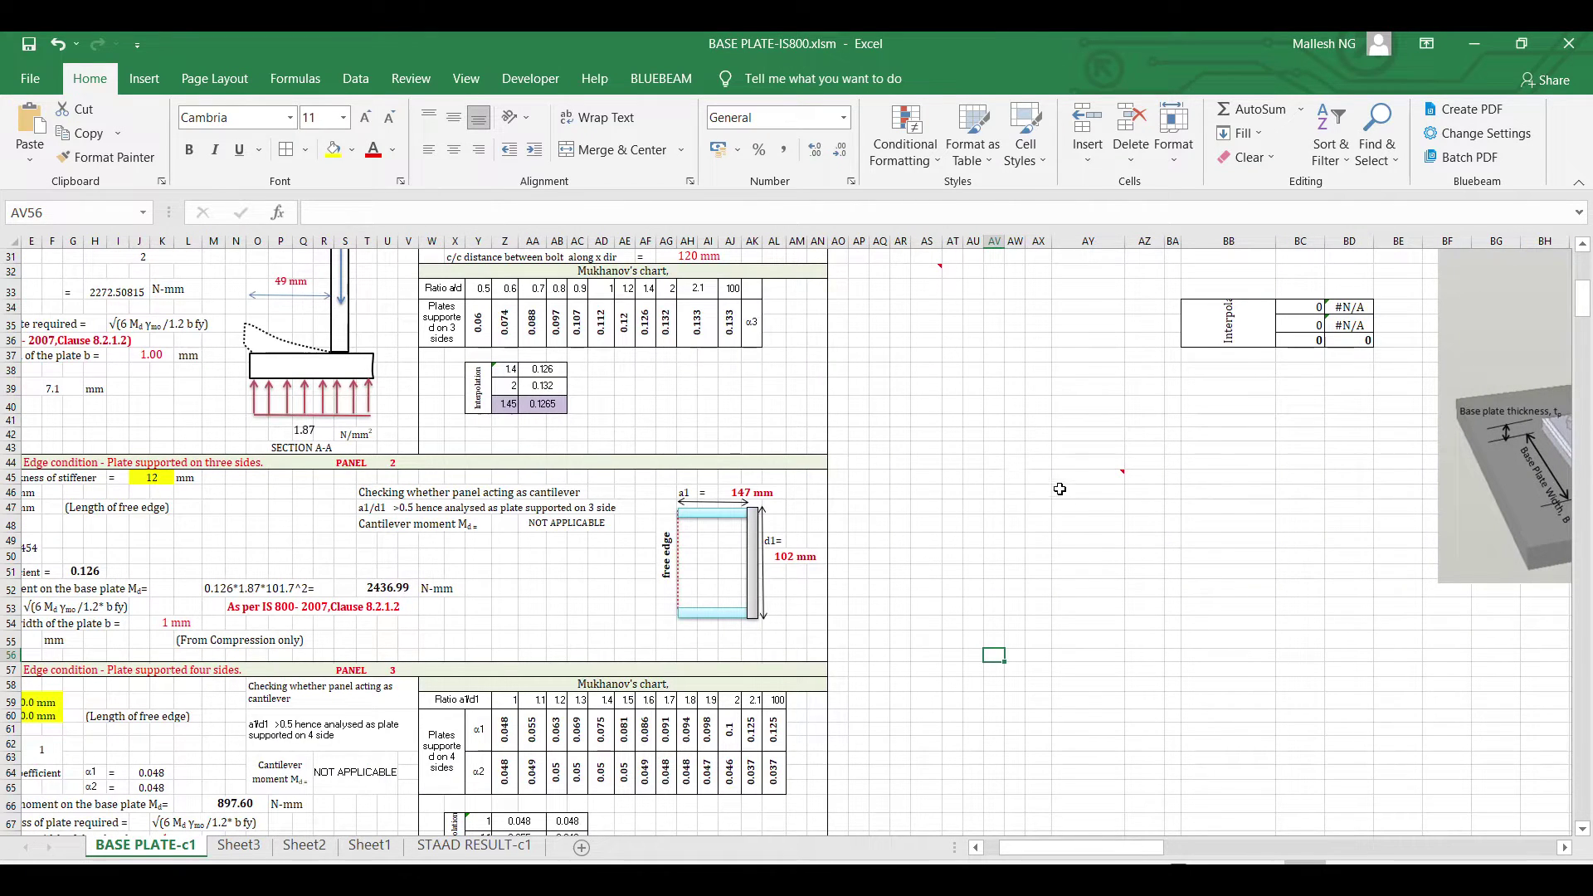
pyautogui.moveTo(1081, 478)
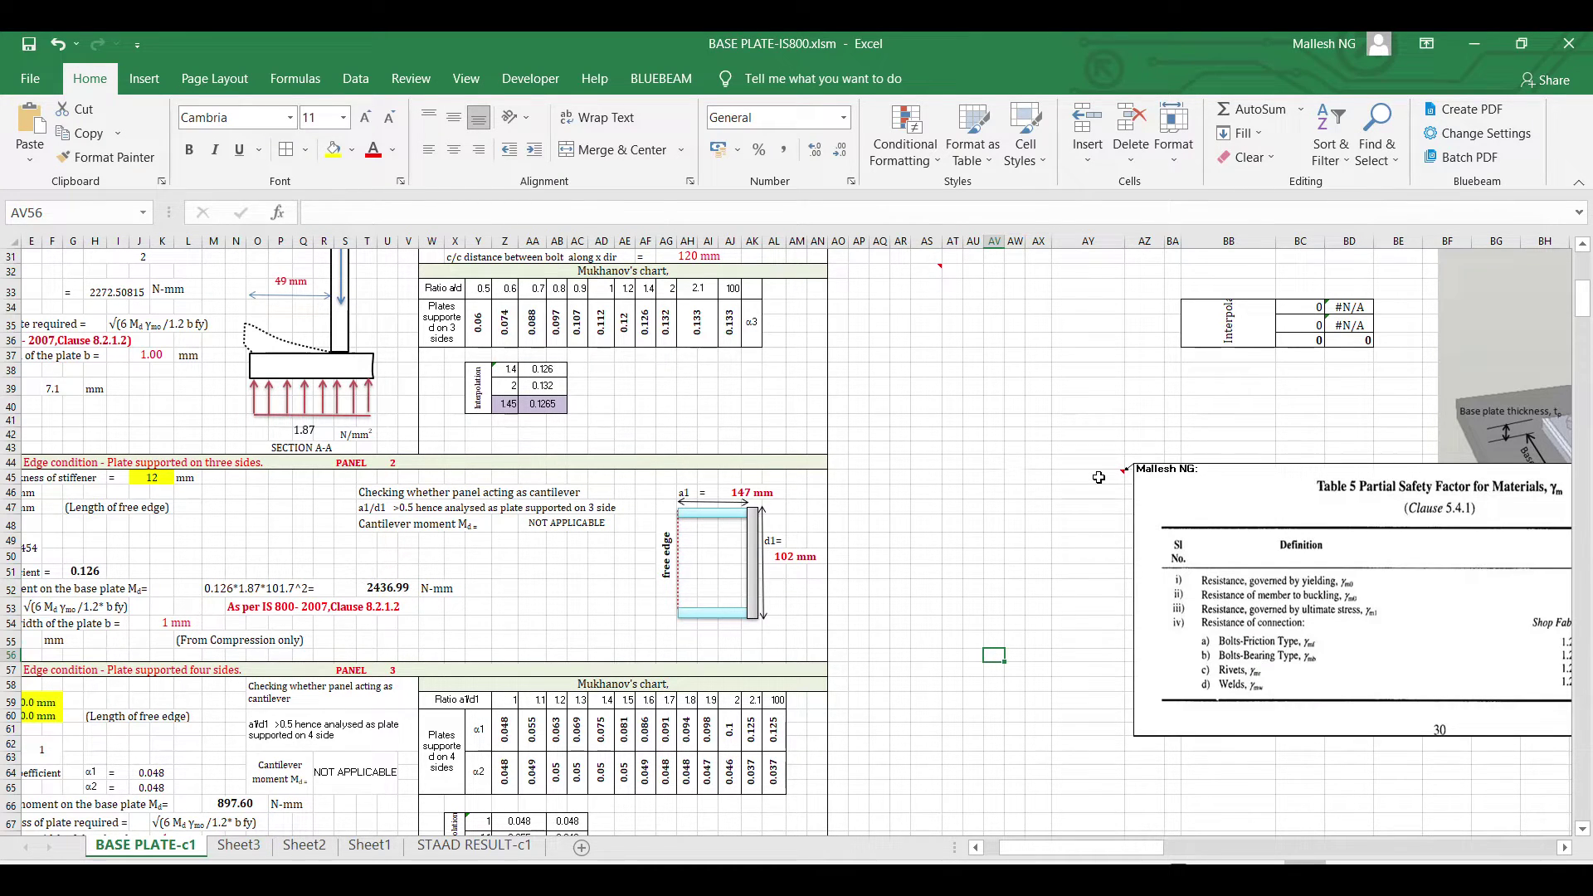
pyautogui.scroll(10, 511, 516)
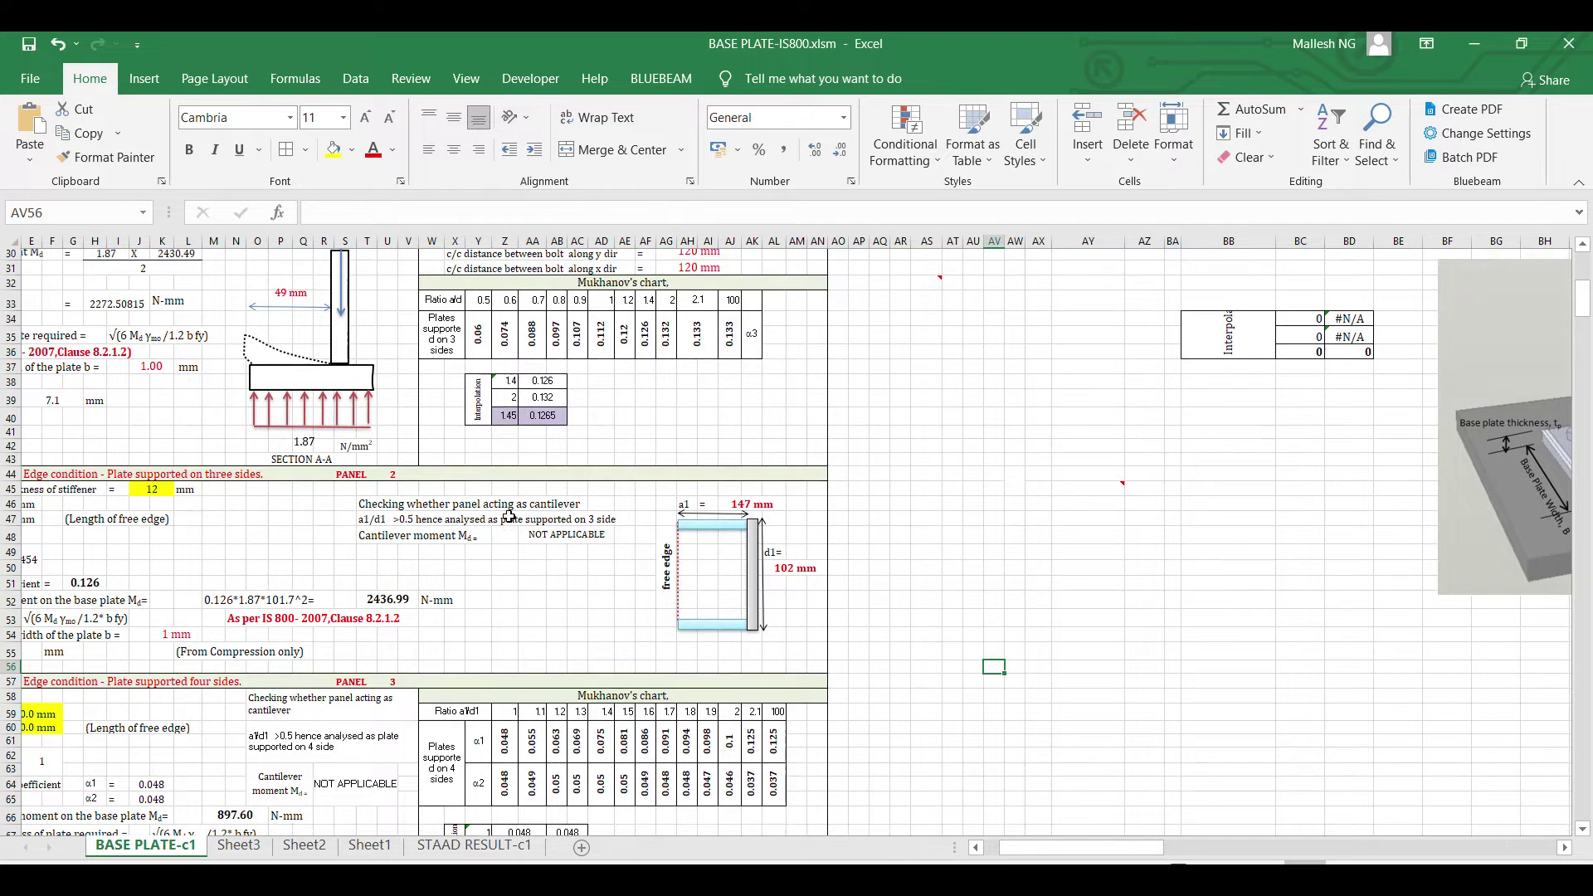
pyautogui.click(1035, 609)
pyautogui.moveTo(1081, 855); pyautogui.dragTo(1066, 854)
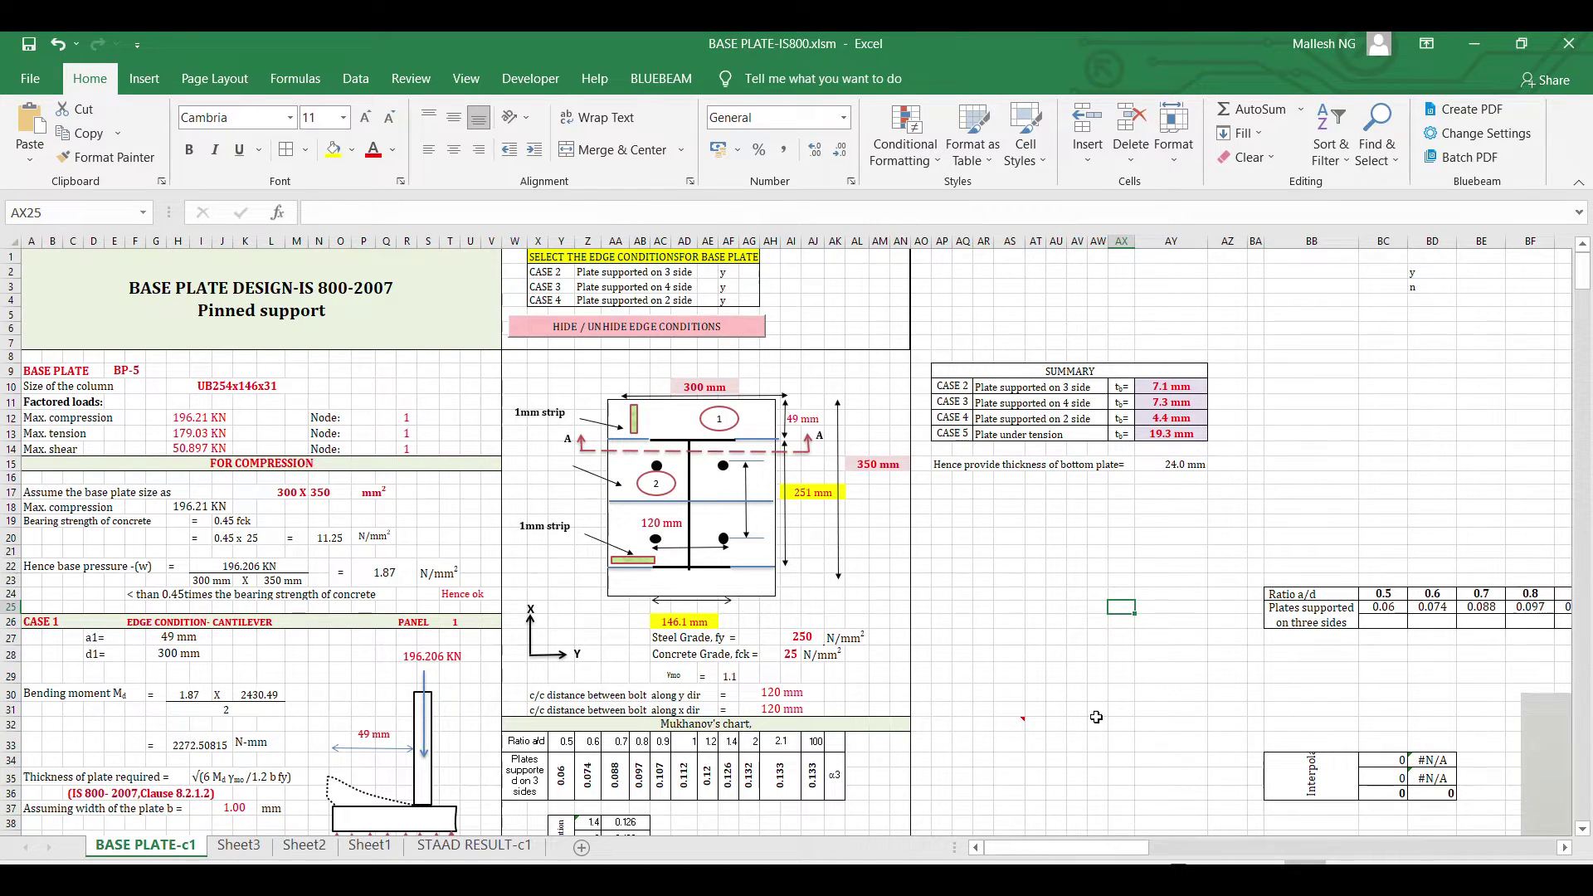
pyautogui.scroll(-2, 1326, 749)
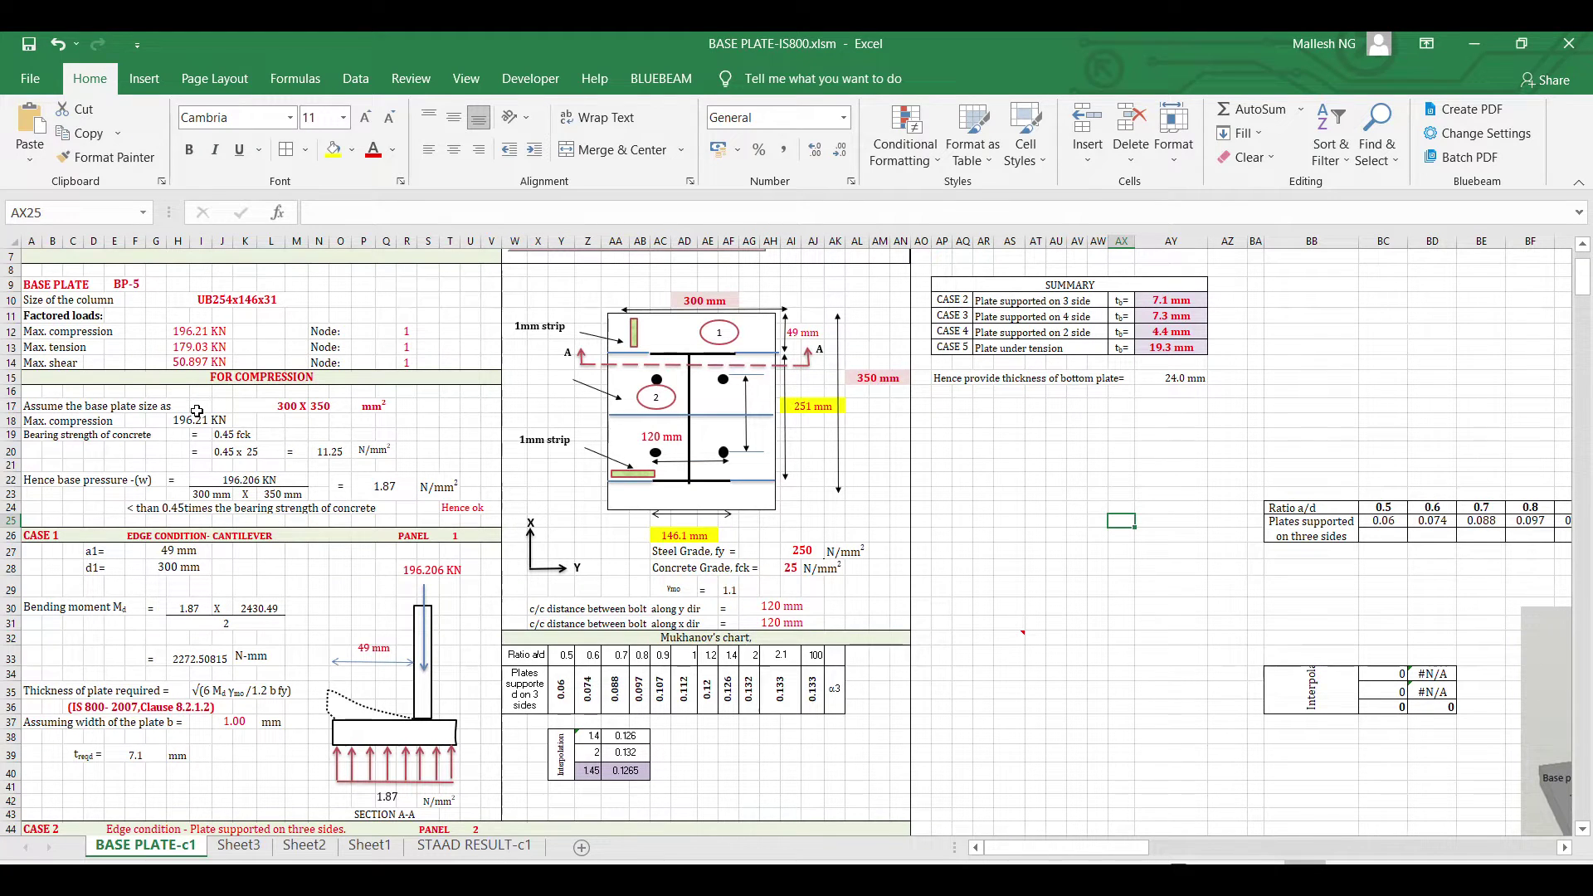
pyautogui.click(220, 300)
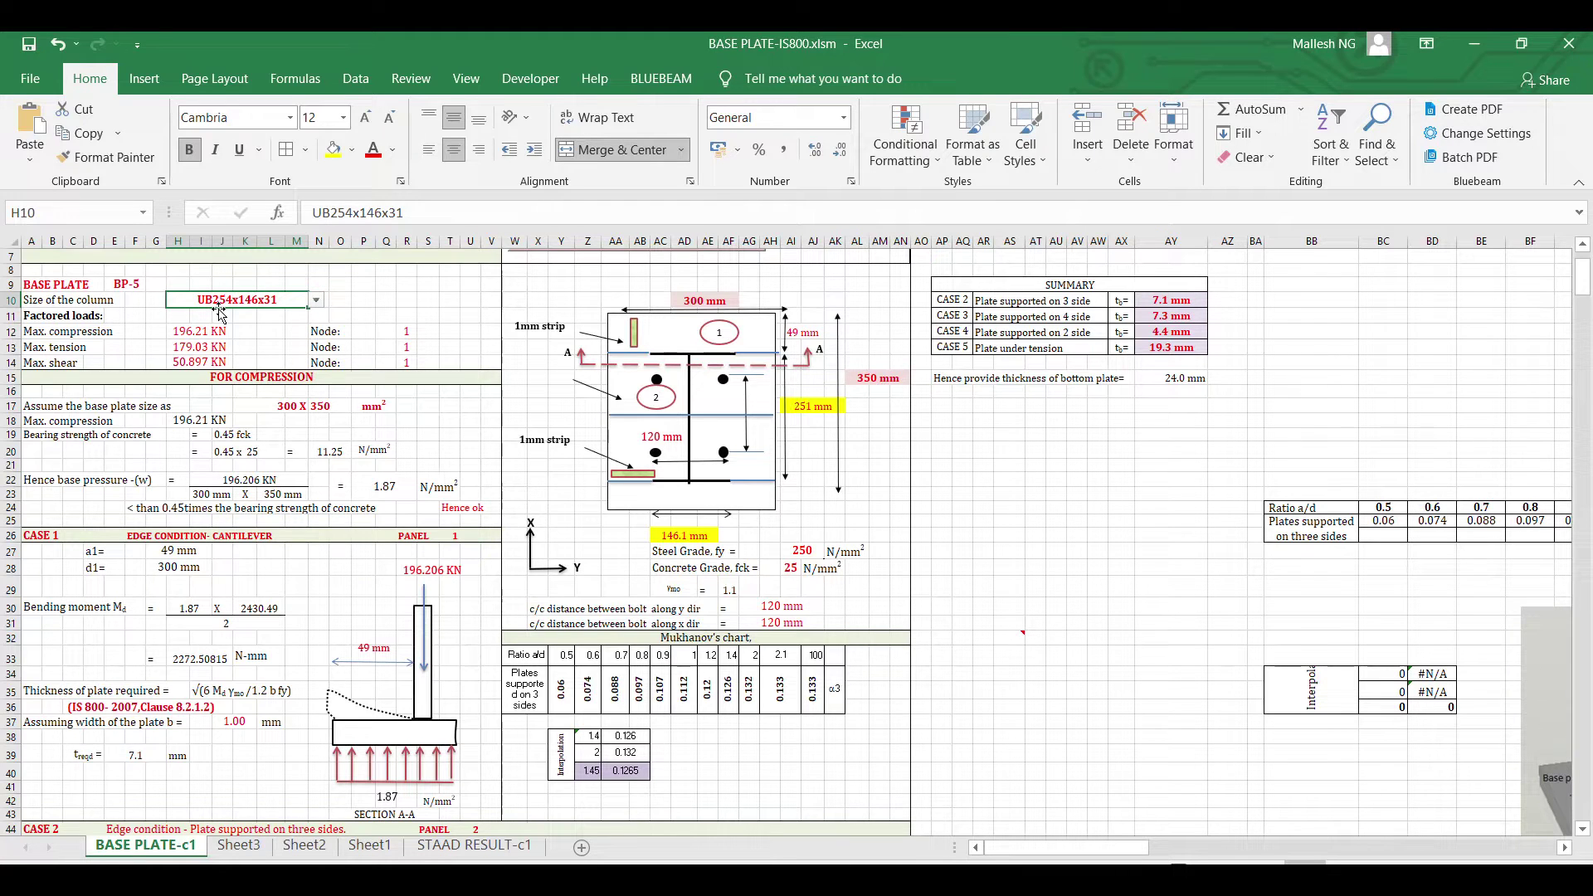
# - Go to Sheet2 and look over the ISMB section names and their T, B, D values
pyautogui.click(239, 847)
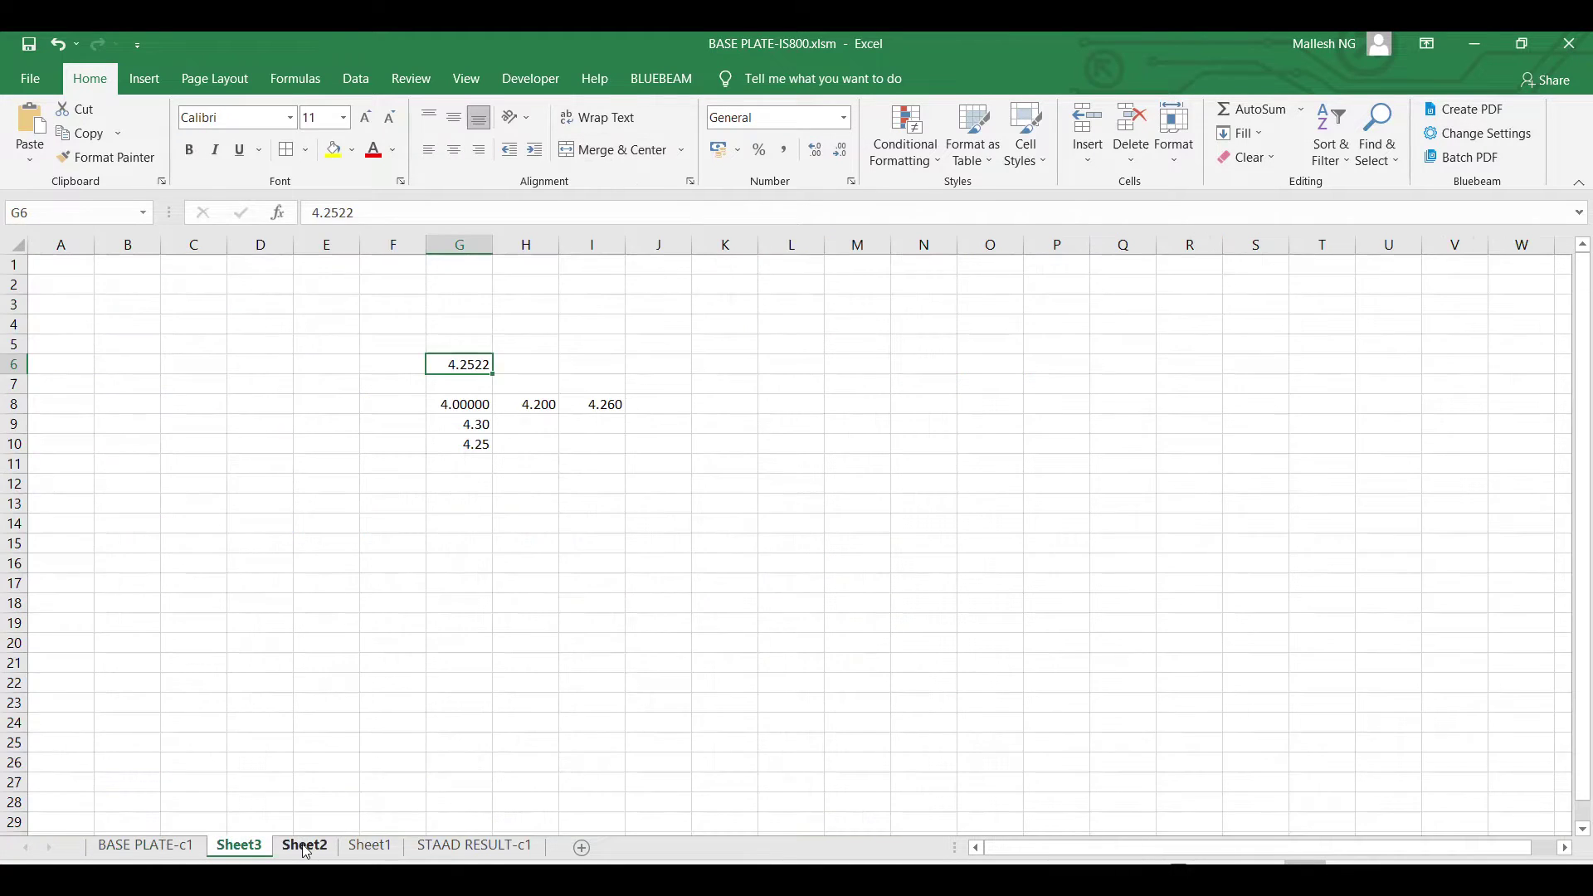
pyautogui.click(305, 846)
pyautogui.click(527, 424)
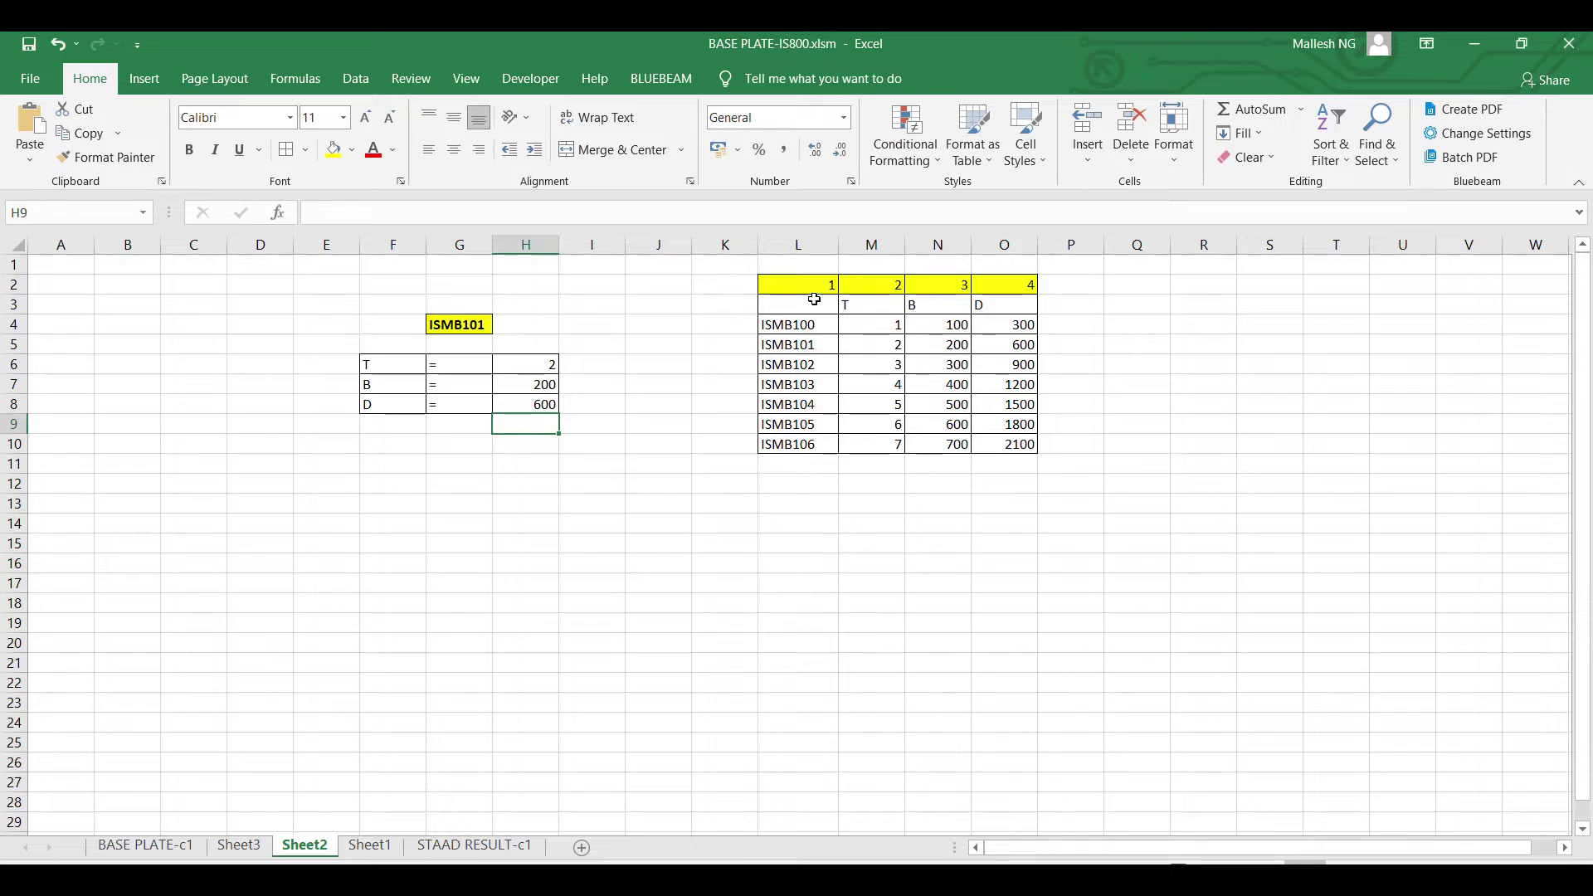
pyautogui.moveTo(790, 324); pyautogui.dragTo(799, 445)
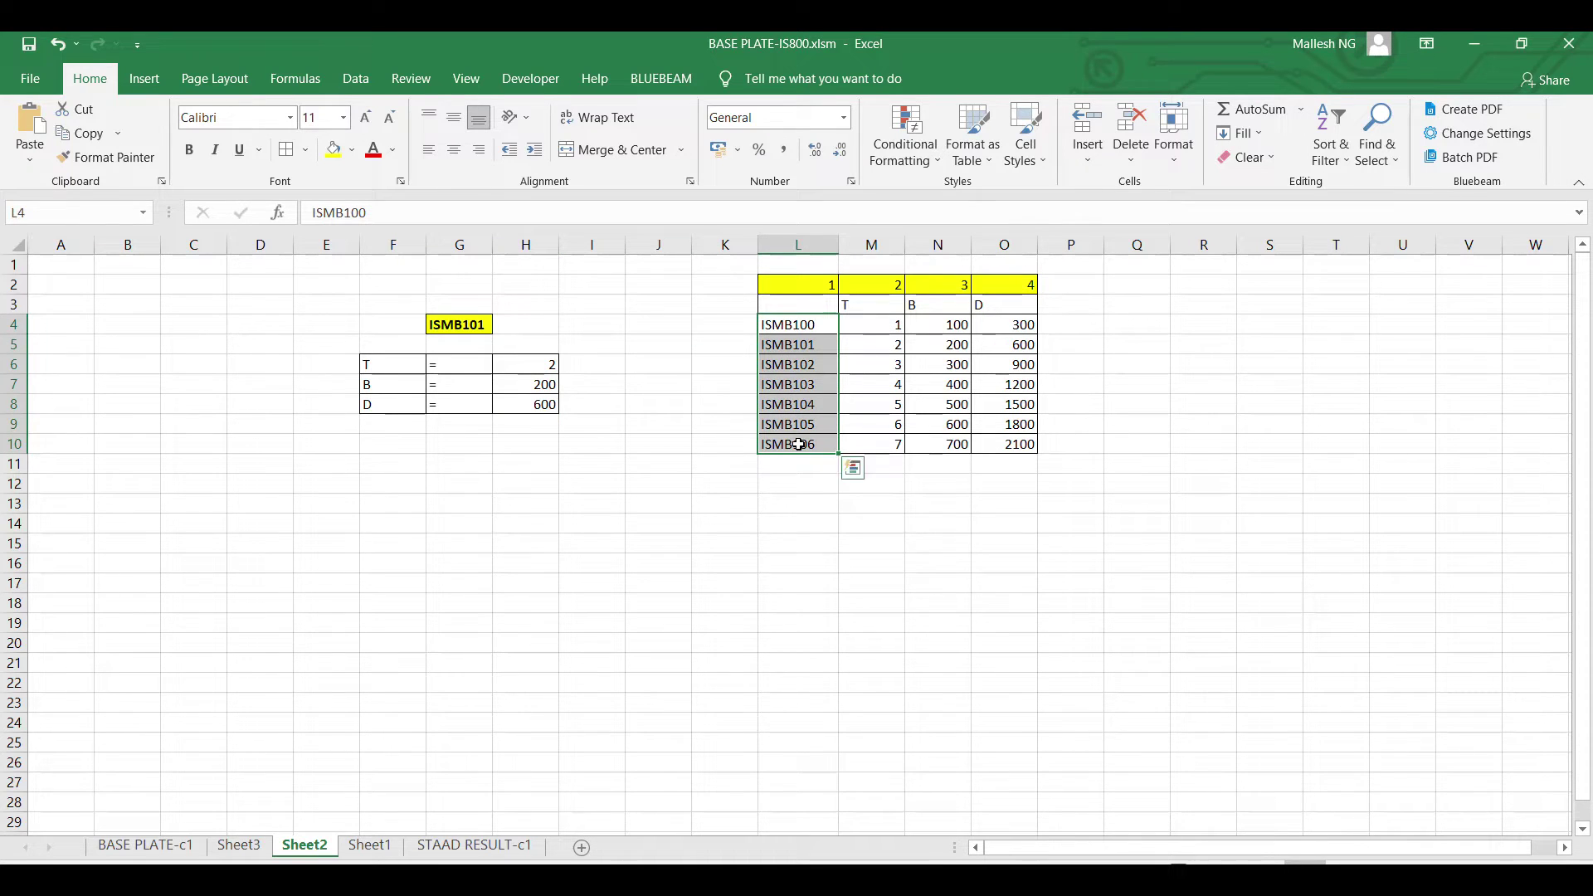
pyautogui.click(880, 306)
pyautogui.click(942, 306)
pyautogui.click(1016, 307)
pyautogui.moveTo(883, 332); pyautogui.dragTo(1020, 445)
pyautogui.click(805, 326)
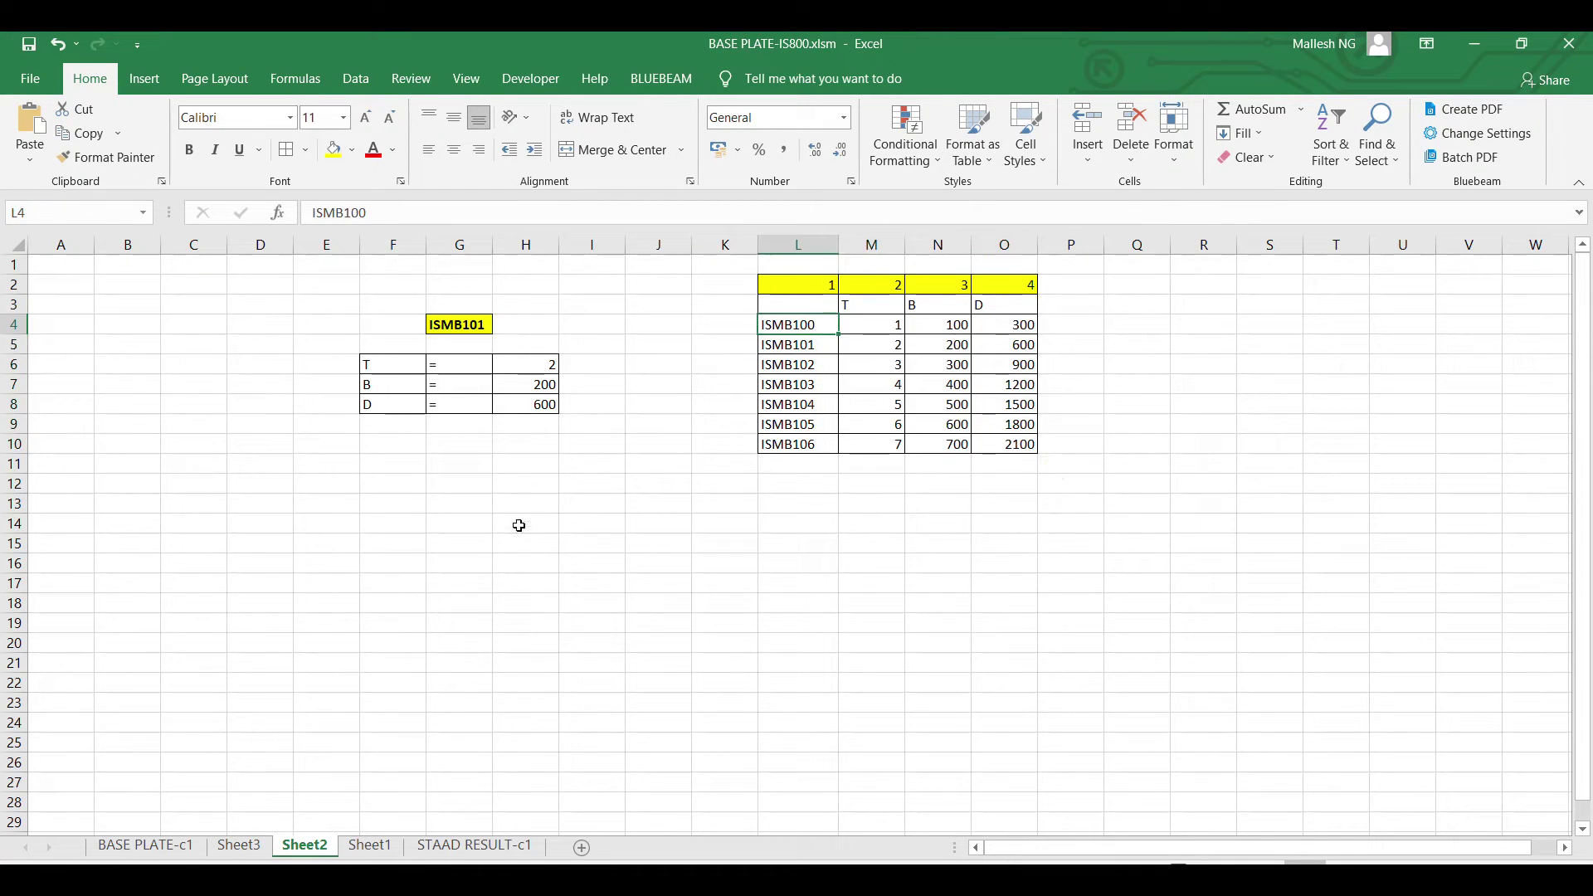
pyautogui.click(538, 536)
# - Check G4's section dropdown, leaving it on ISMB101, then fill empty cell D4 yellow
pyautogui.click(438, 323)
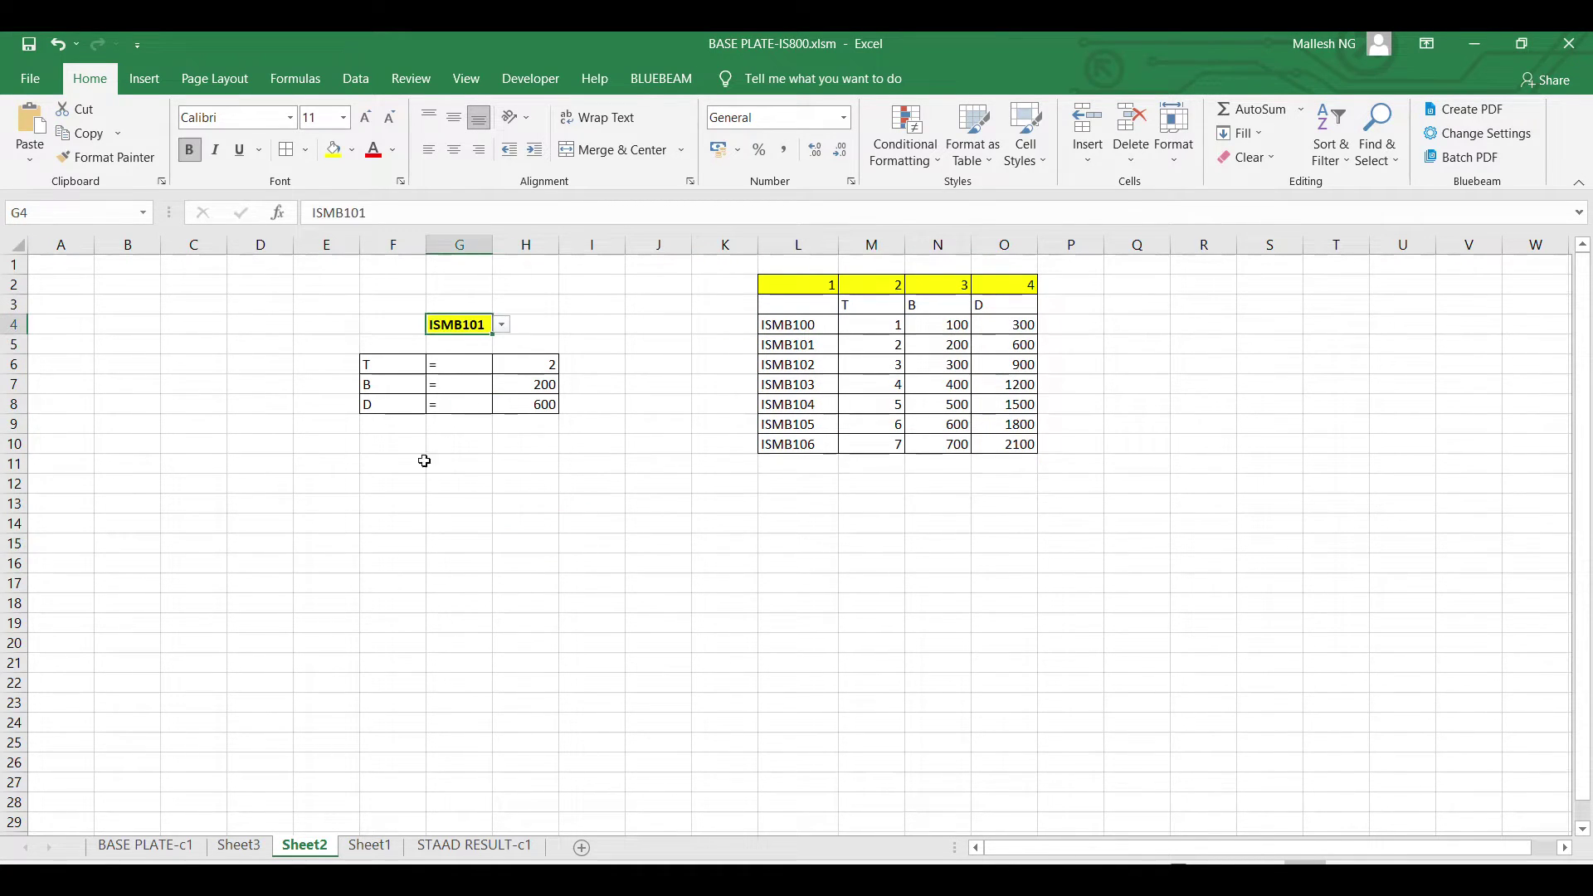
pyautogui.click(501, 326)
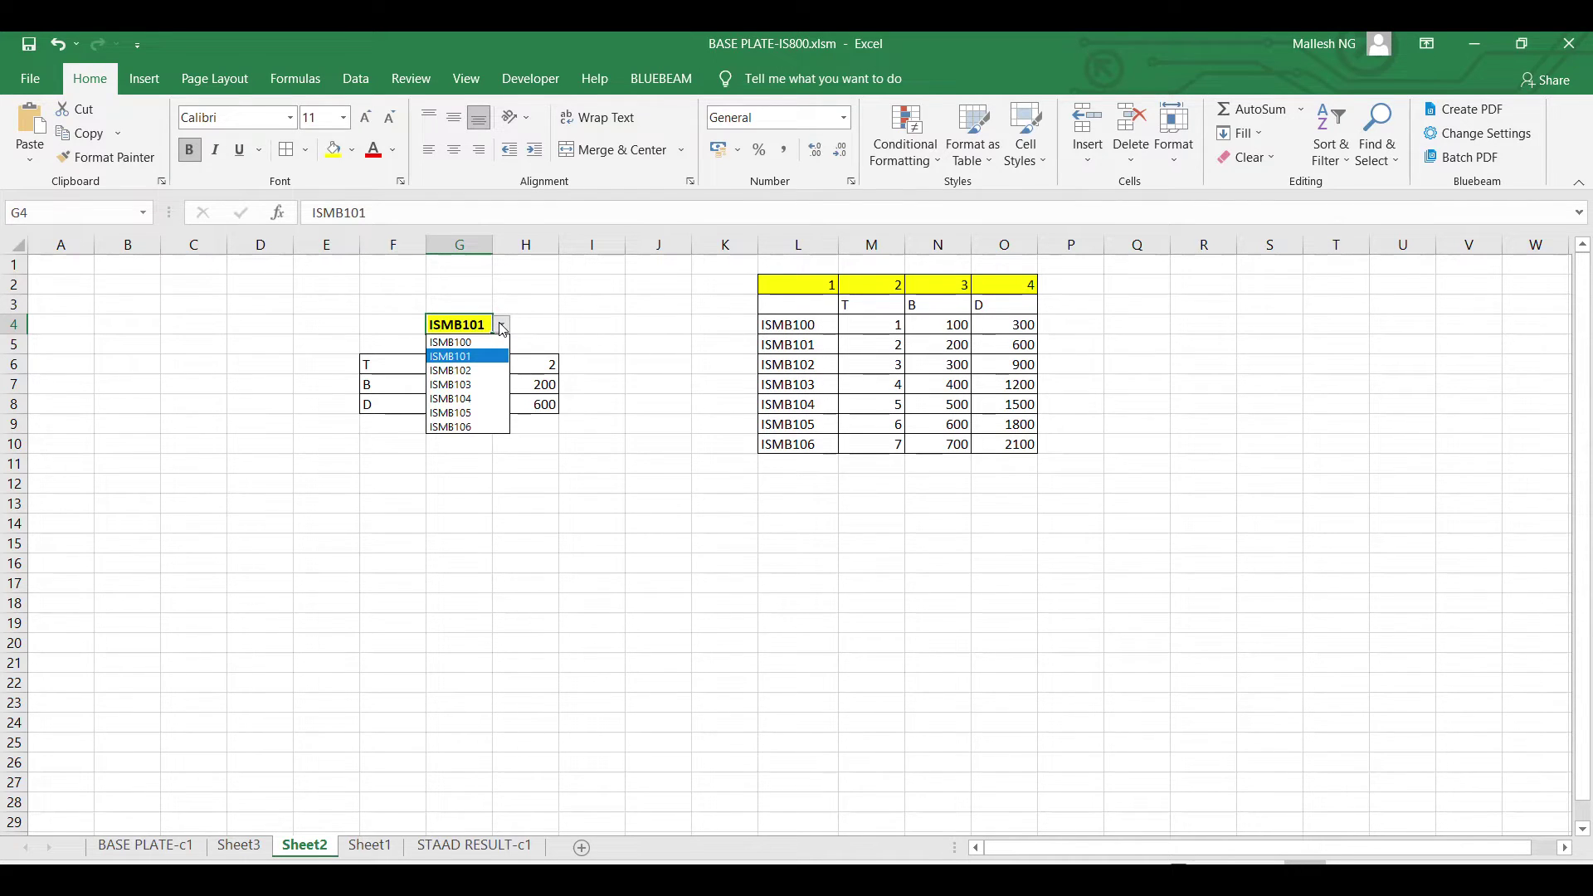
pyautogui.click(501, 326)
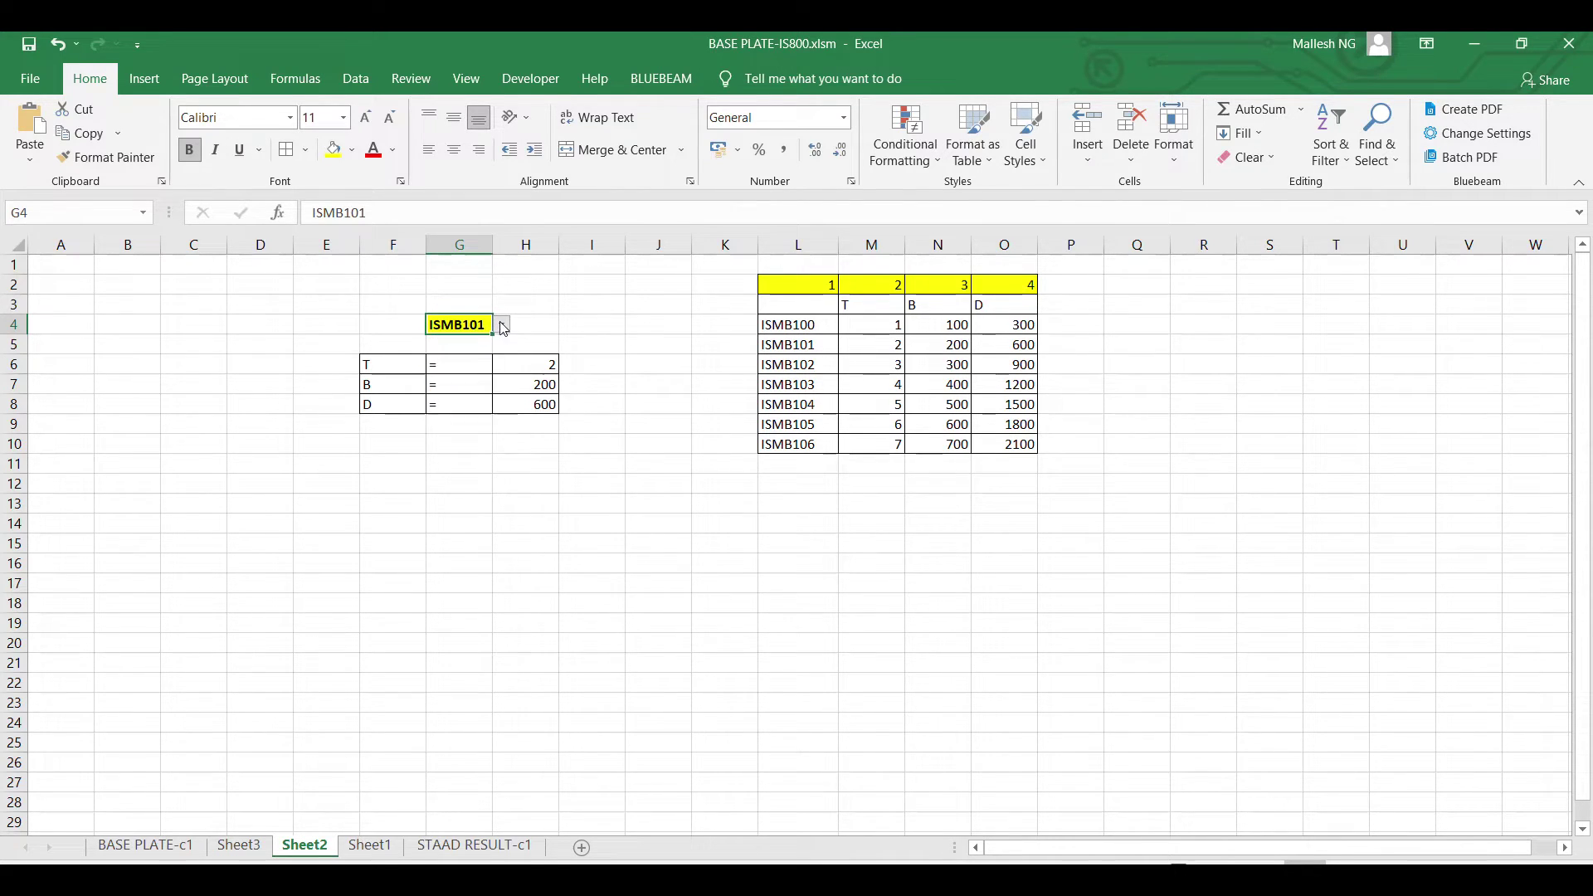
pyautogui.click(244, 326)
pyautogui.click(333, 150)
pyautogui.moveTo(281, 440); pyautogui.dragTo(280, 465)
pyautogui.click(249, 324)
# - Give D4 a List data validation with source L4:O10, which triggers a list-source error
pyautogui.click(357, 81)
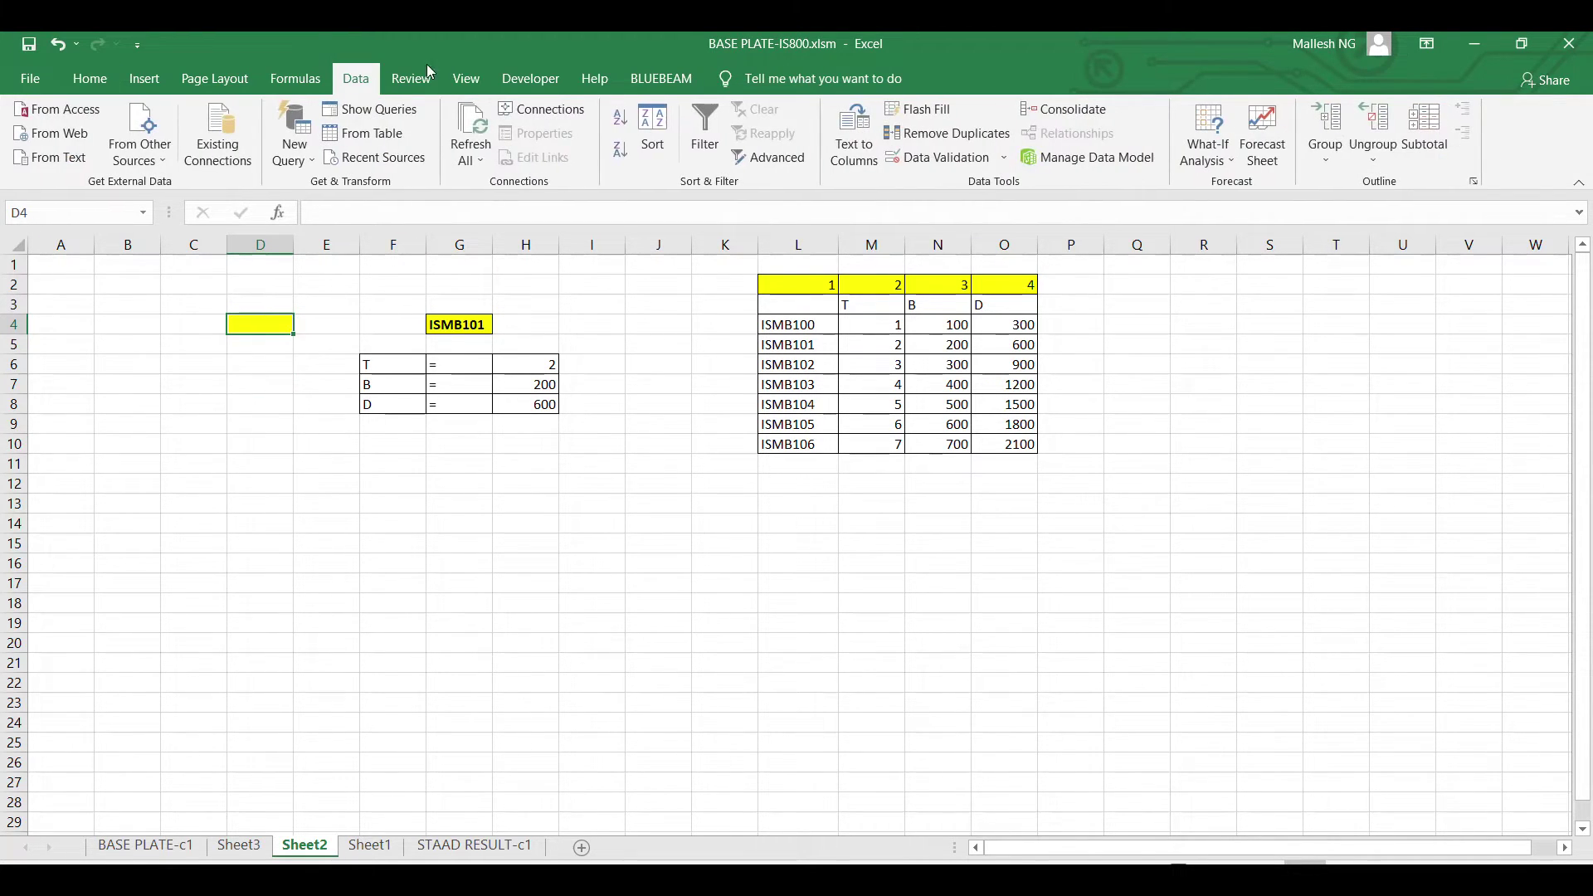
pyautogui.click(976, 164)
pyautogui.click(243, 276)
pyautogui.click(185, 337)
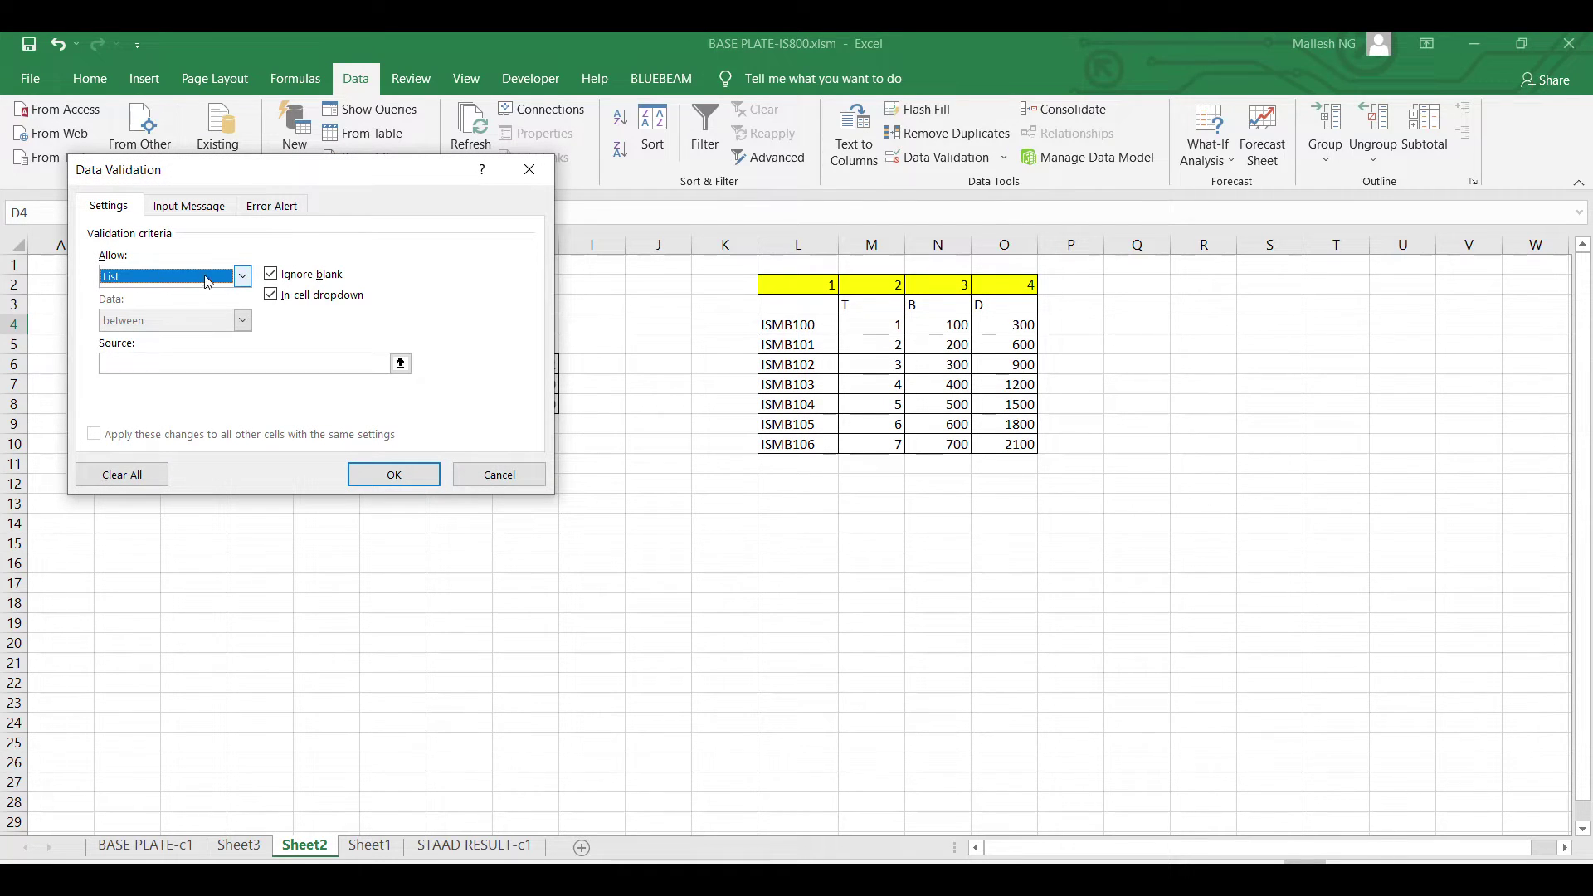
pyautogui.click(401, 363)
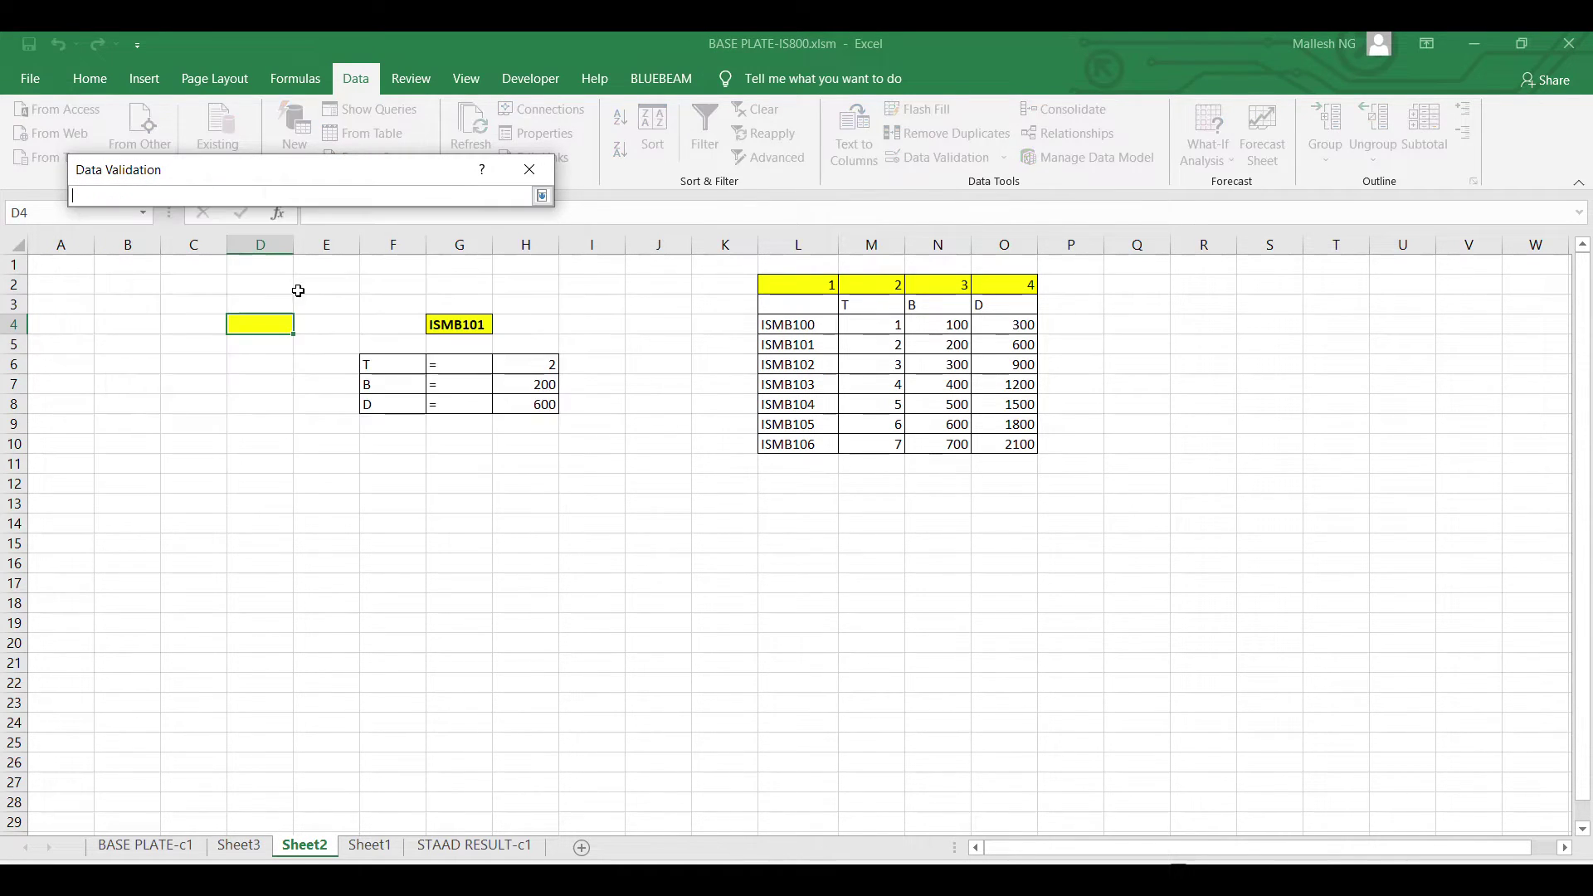
pyautogui.click(542, 195)
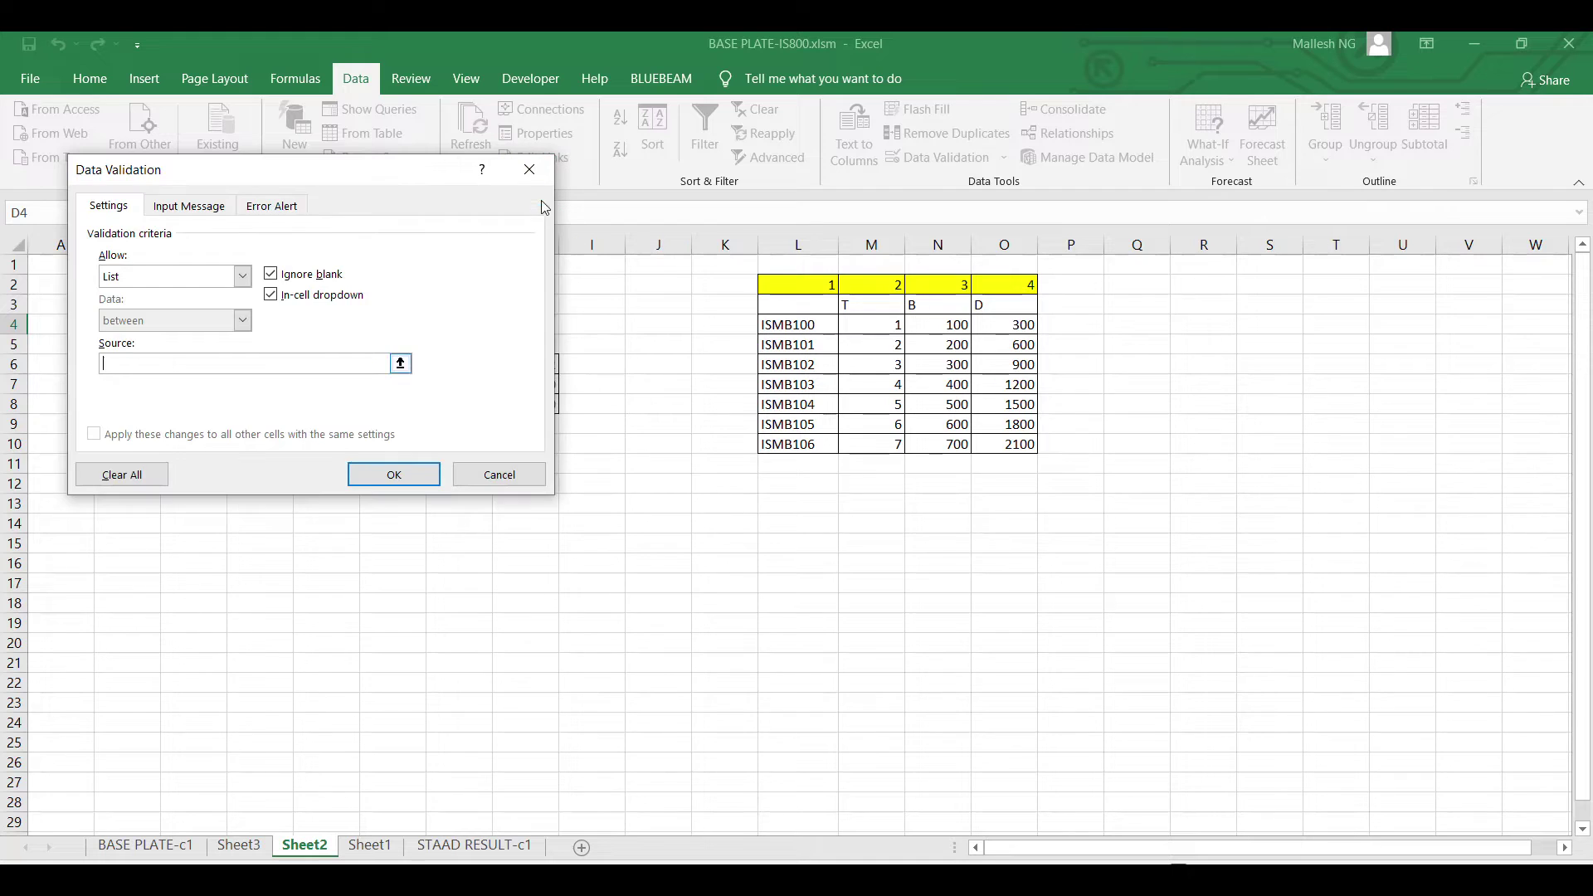
pyautogui.click(400, 364)
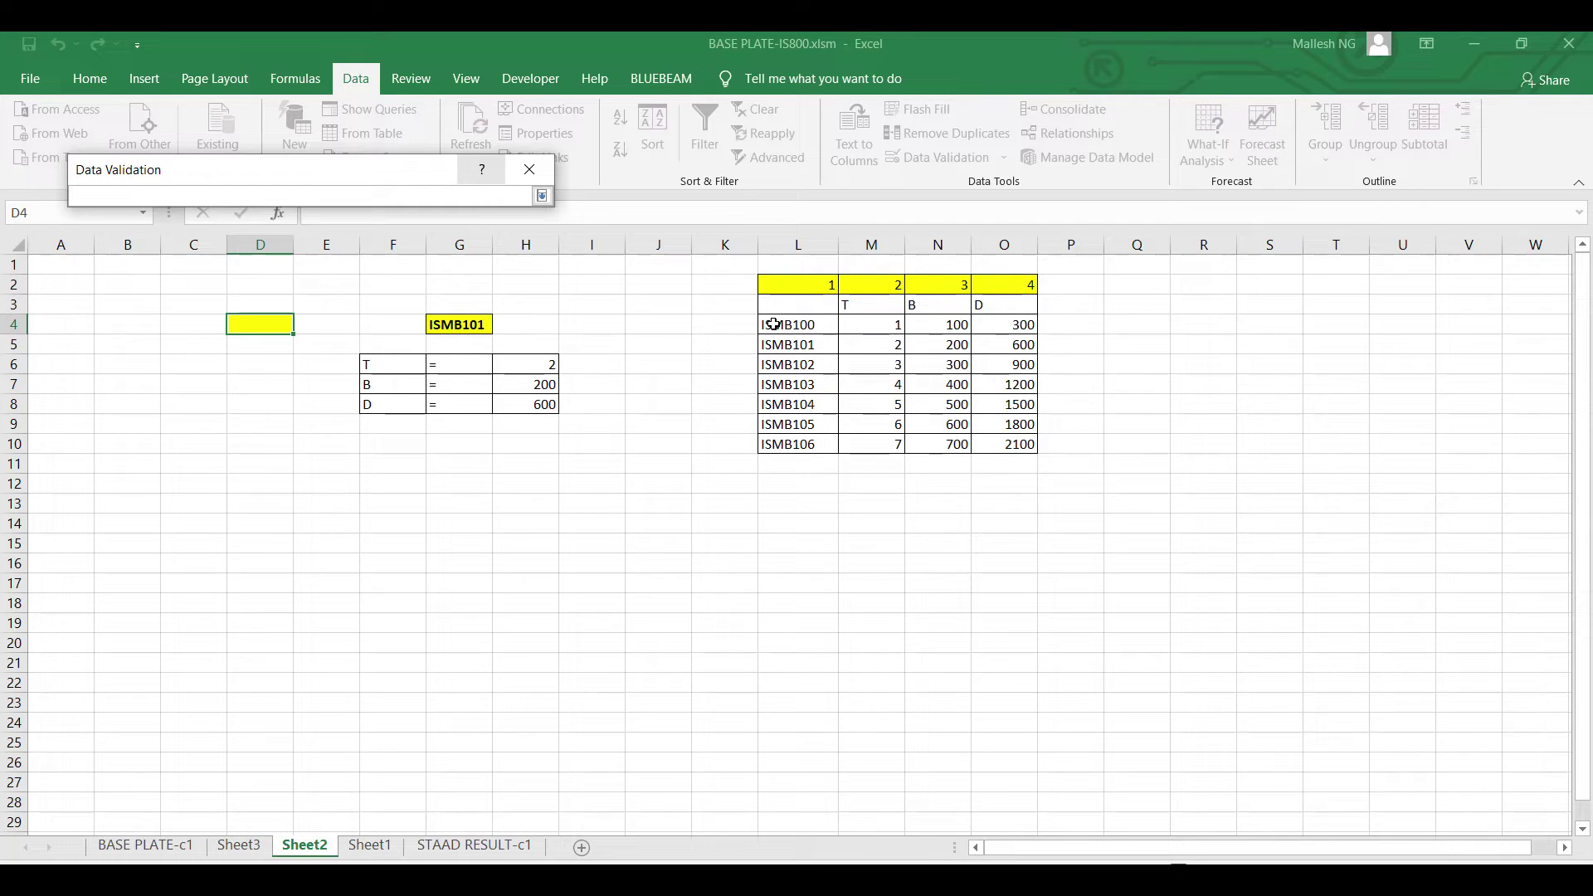
pyautogui.moveTo(774, 325); pyautogui.dragTo(1009, 444)
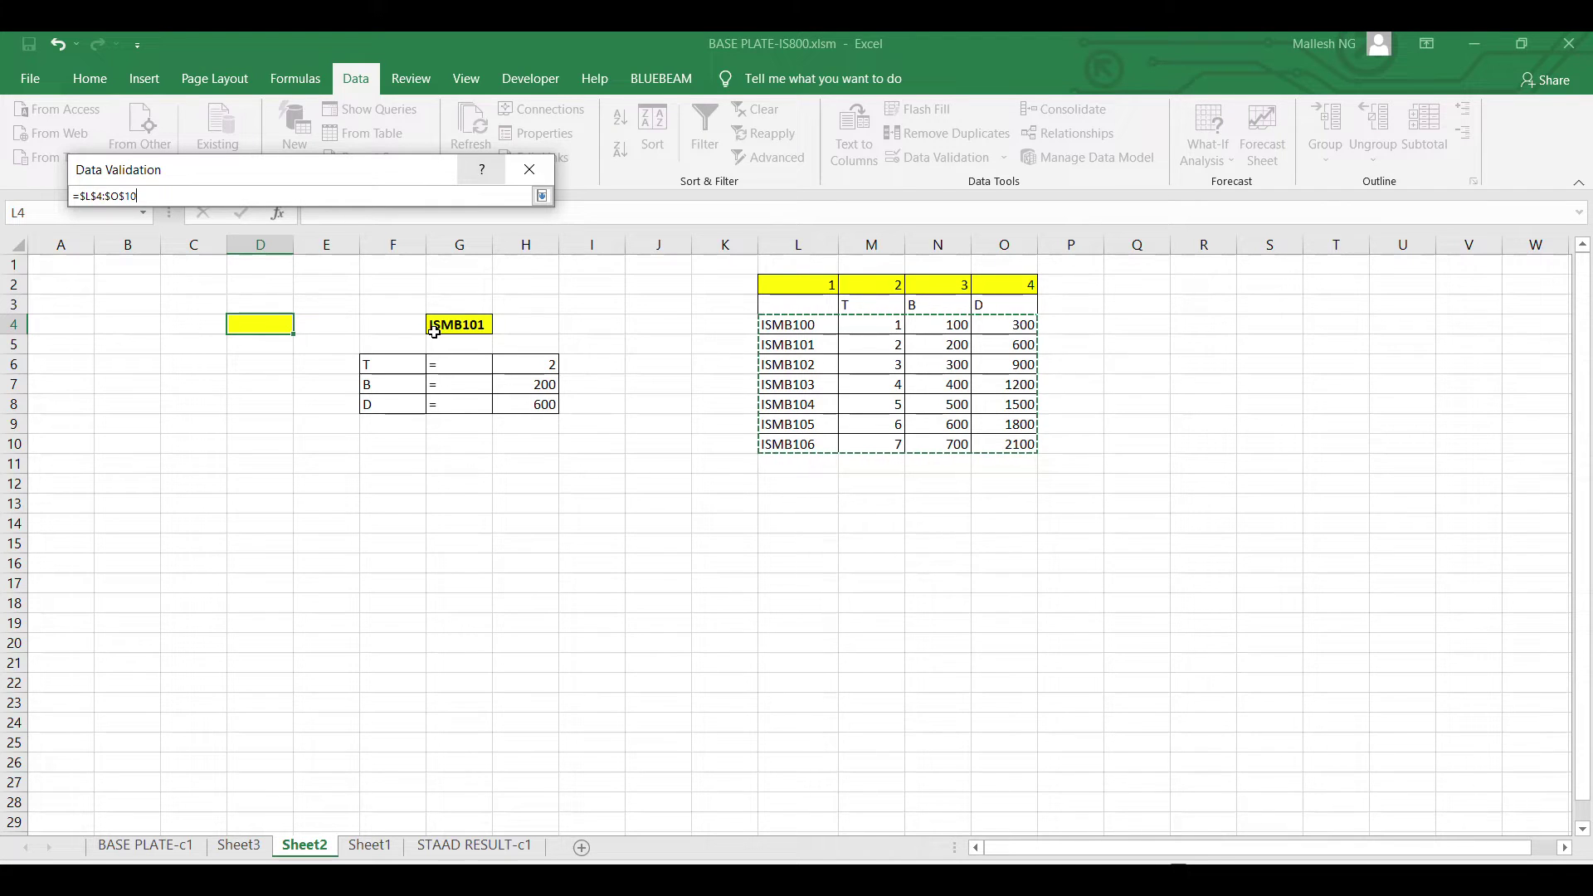
pyautogui.click(541, 196)
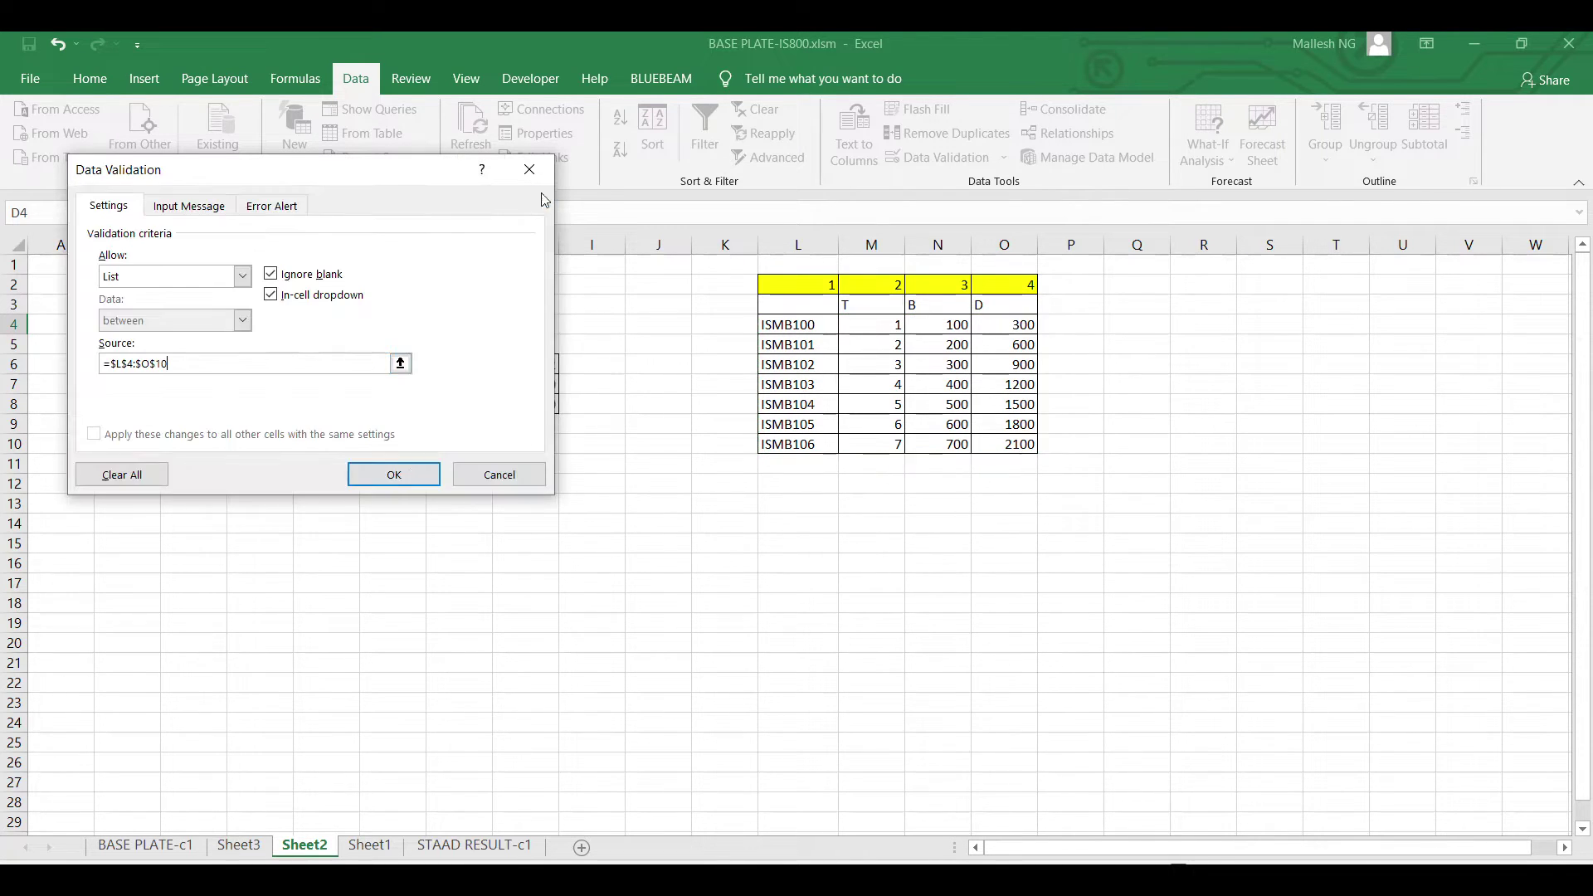
pyautogui.click(413, 476)
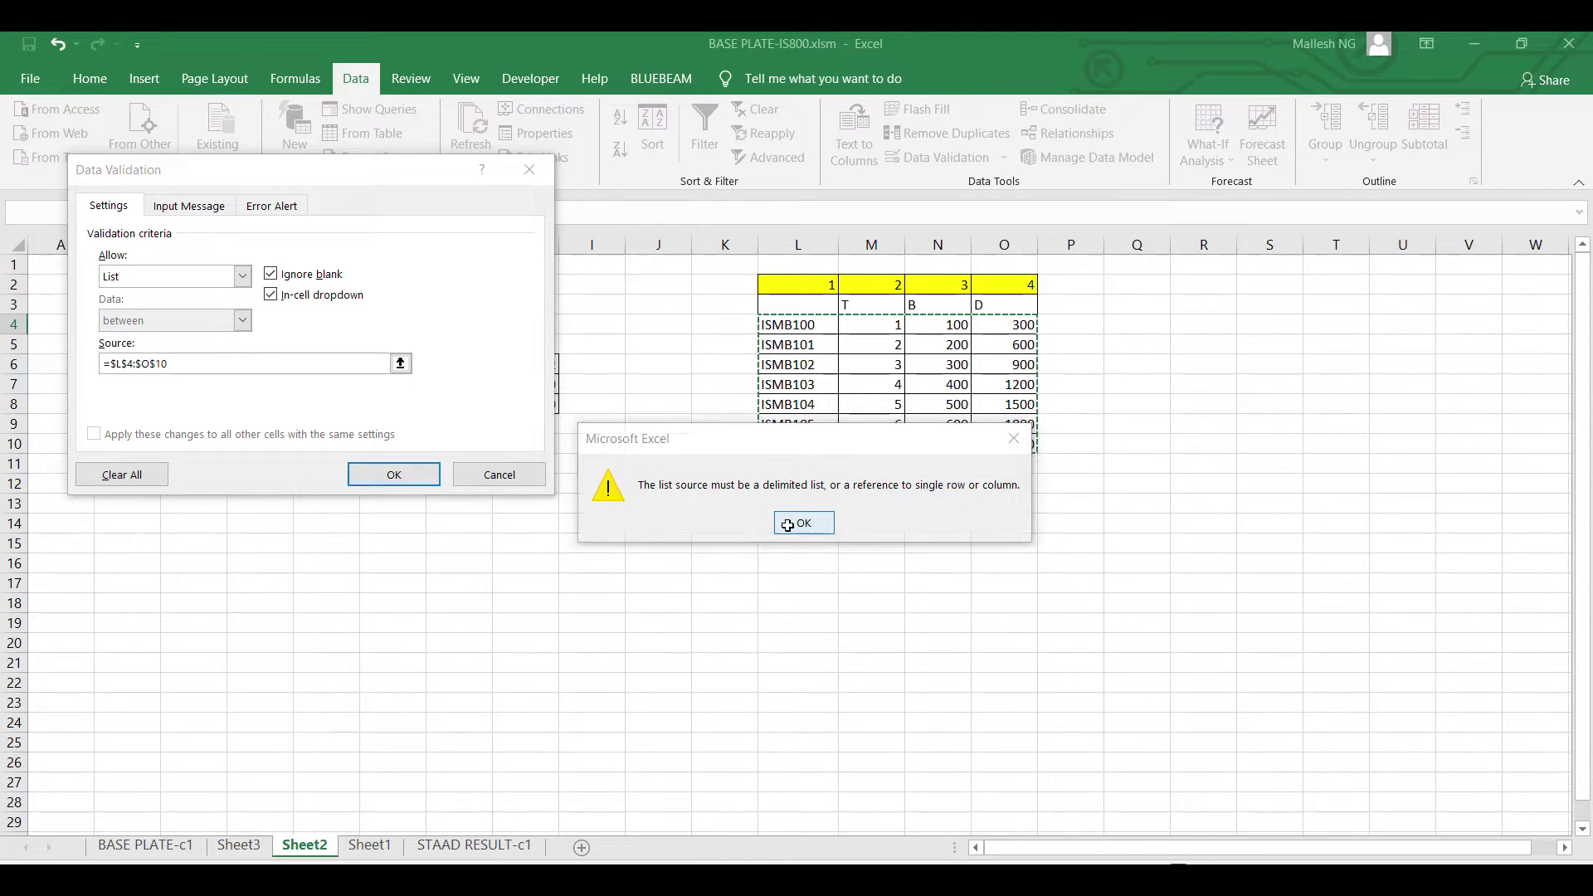
pyautogui.click(791, 524)
# - Retry the L4:O10 list source, getting the same error again
pyautogui.click(401, 363)
pyautogui.moveTo(814, 325); pyautogui.dragTo(995, 447)
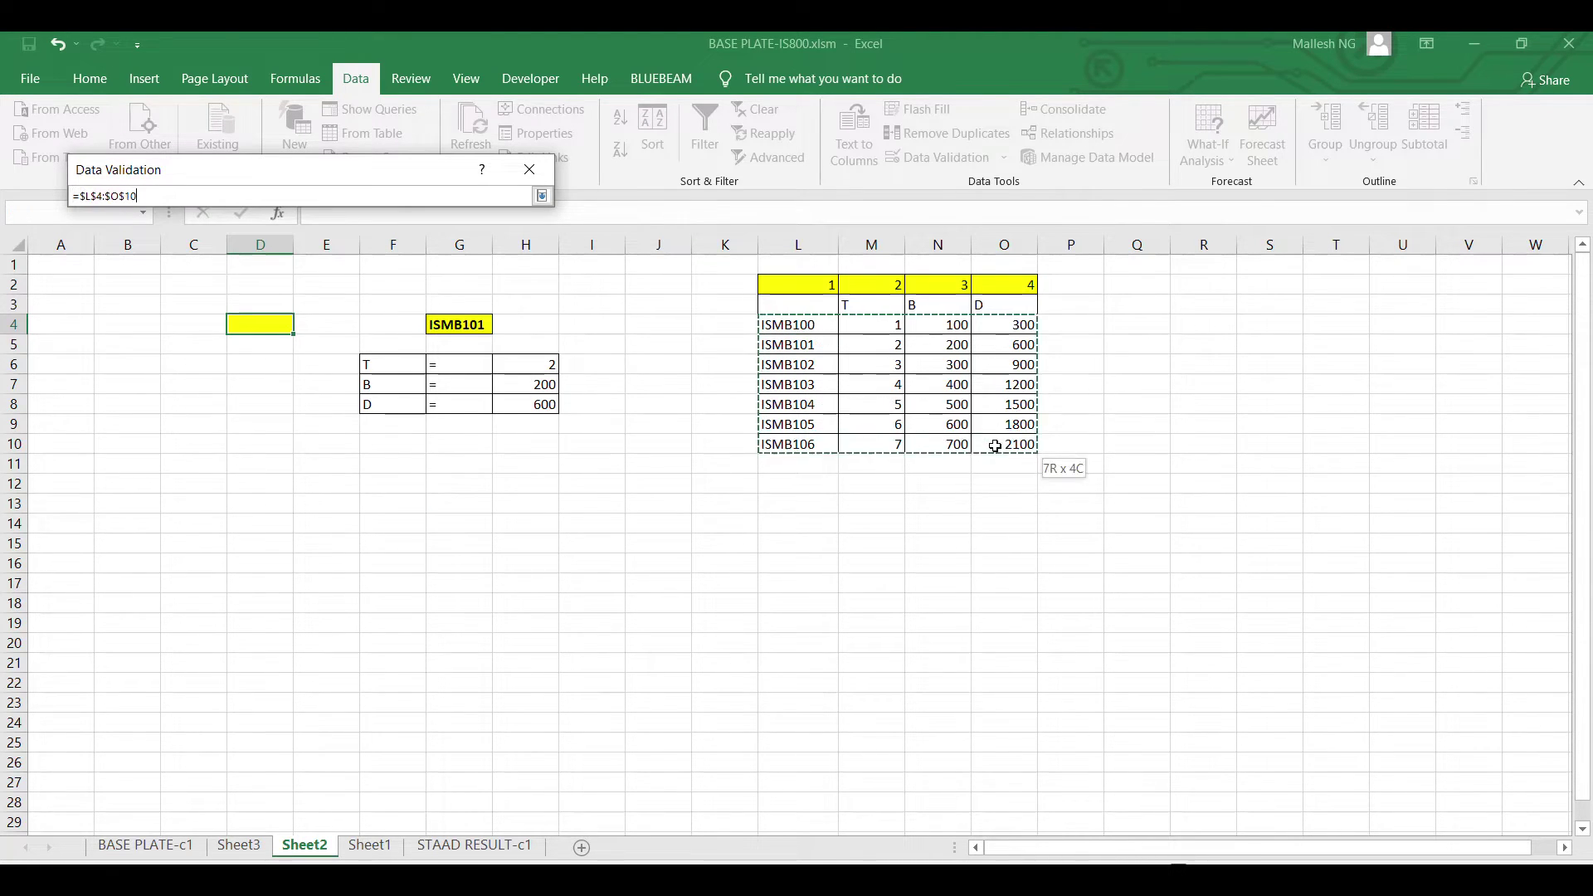
pyautogui.click(543, 196)
pyautogui.click(385, 478)
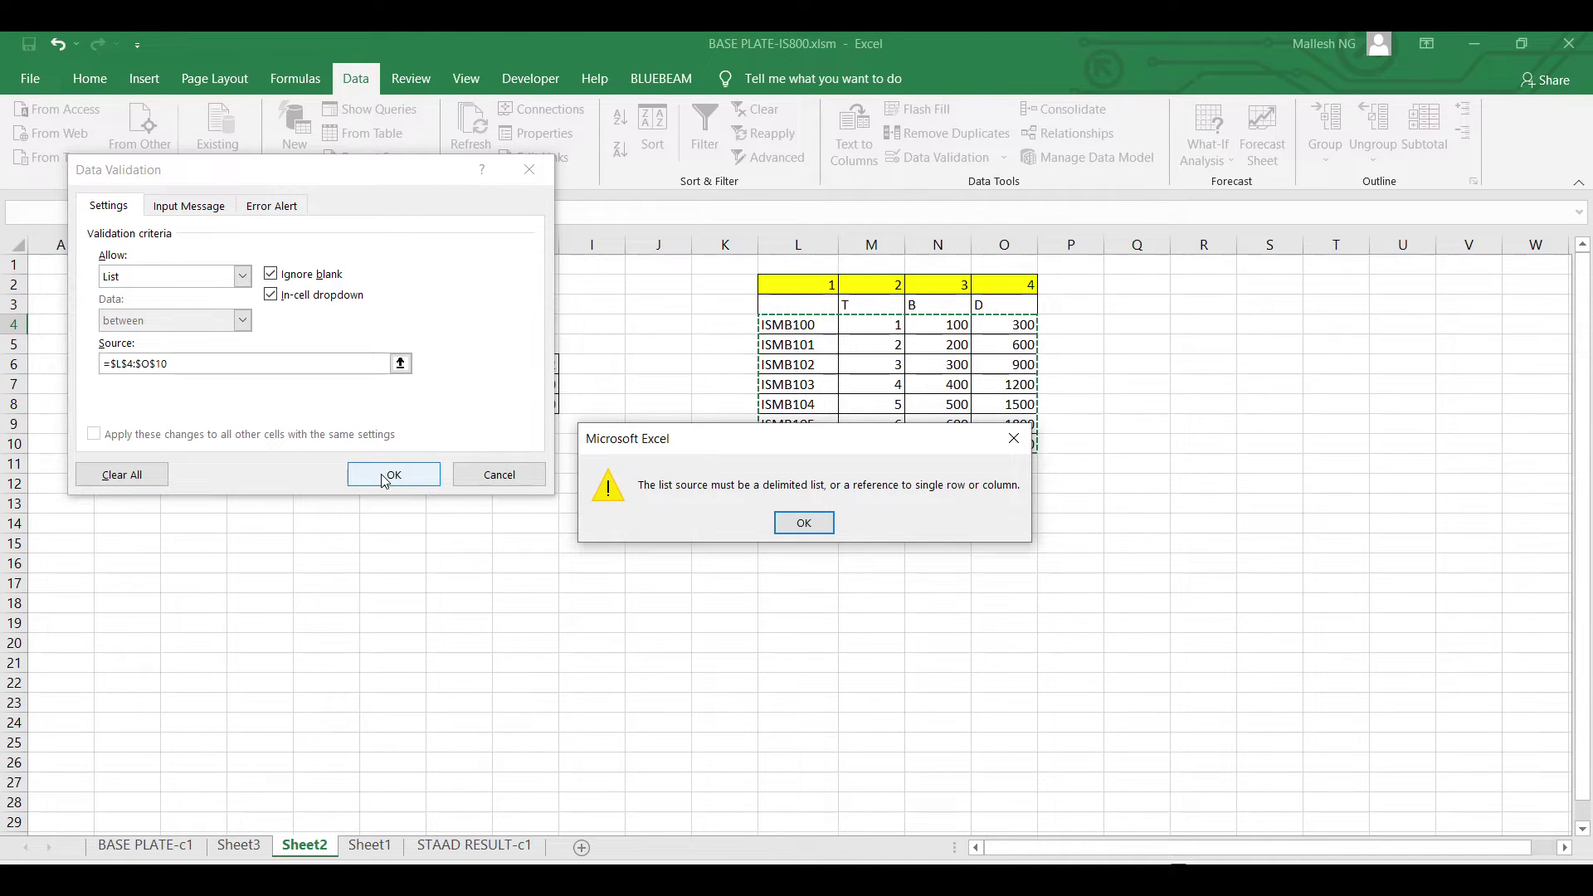
pyautogui.click(804, 522)
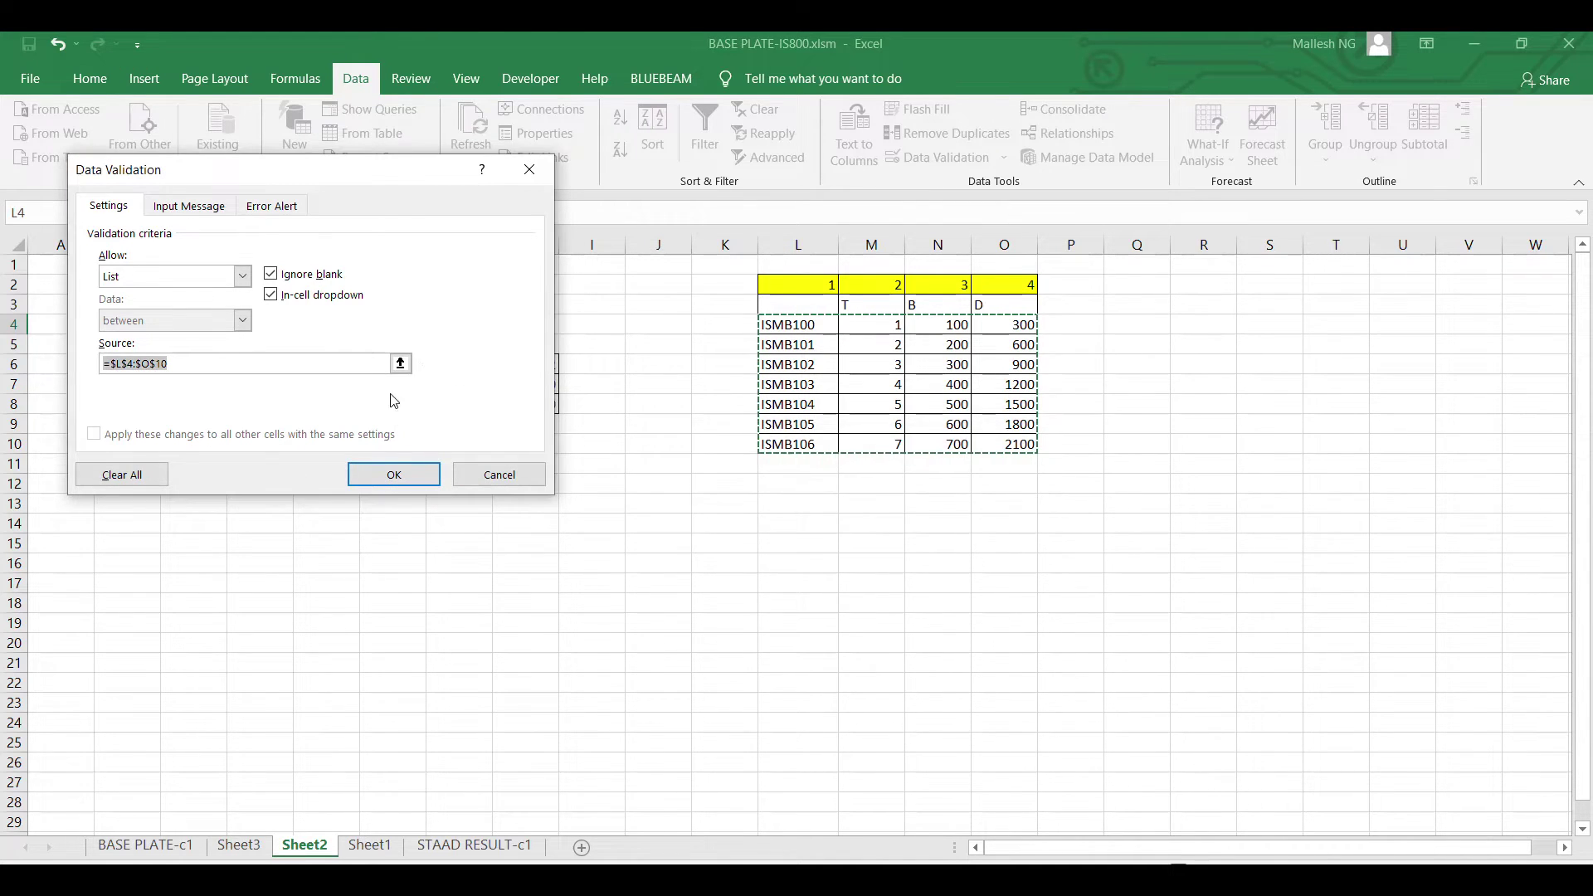
# - Set the list source to $L$4:$L$10, apply it, and choose ISMB101 in D4's dropdown
pyautogui.click(399, 365)
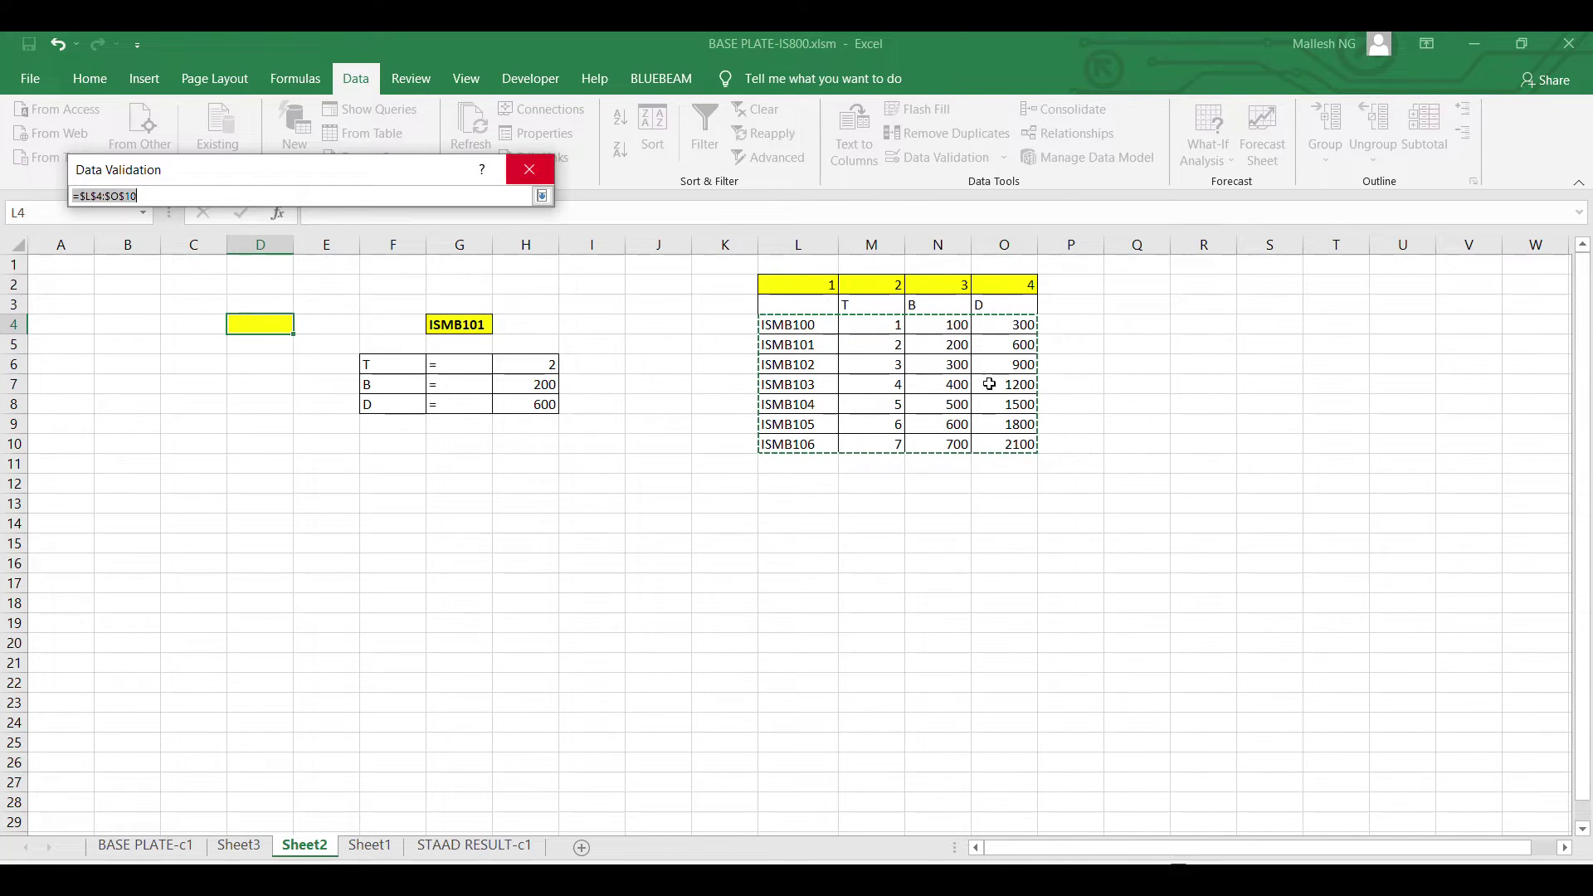
pyautogui.moveTo(771, 324); pyautogui.dragTo(775, 444)
pyautogui.click(542, 195)
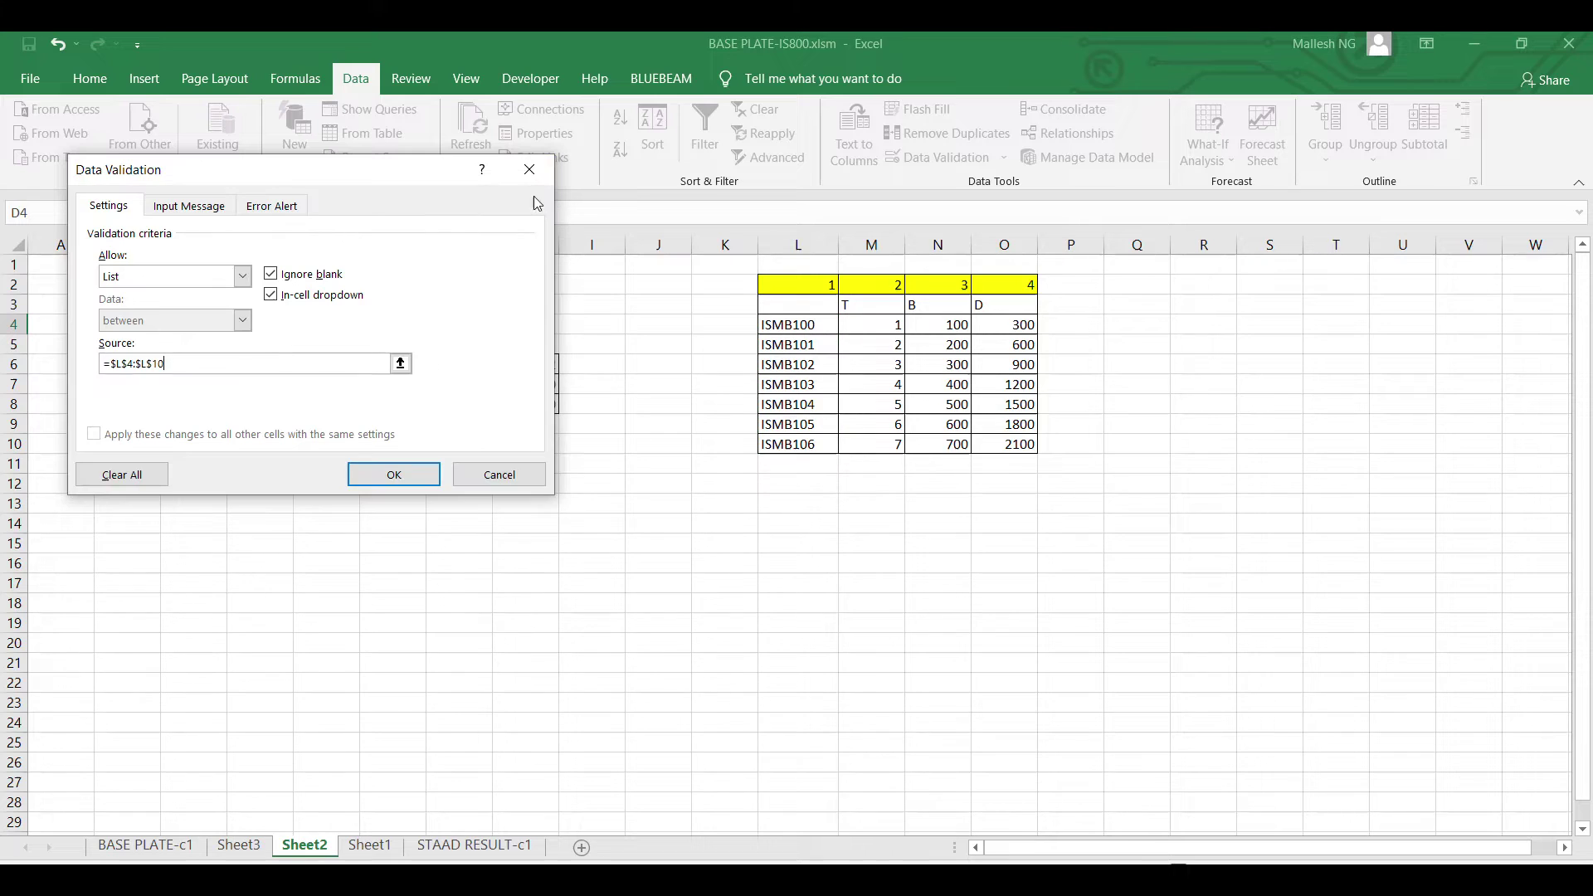
pyautogui.click(418, 474)
pyautogui.click(260, 324)
pyautogui.click(302, 324)
pyautogui.click(266, 355)
pyautogui.click(268, 371)
pyautogui.click(273, 324)
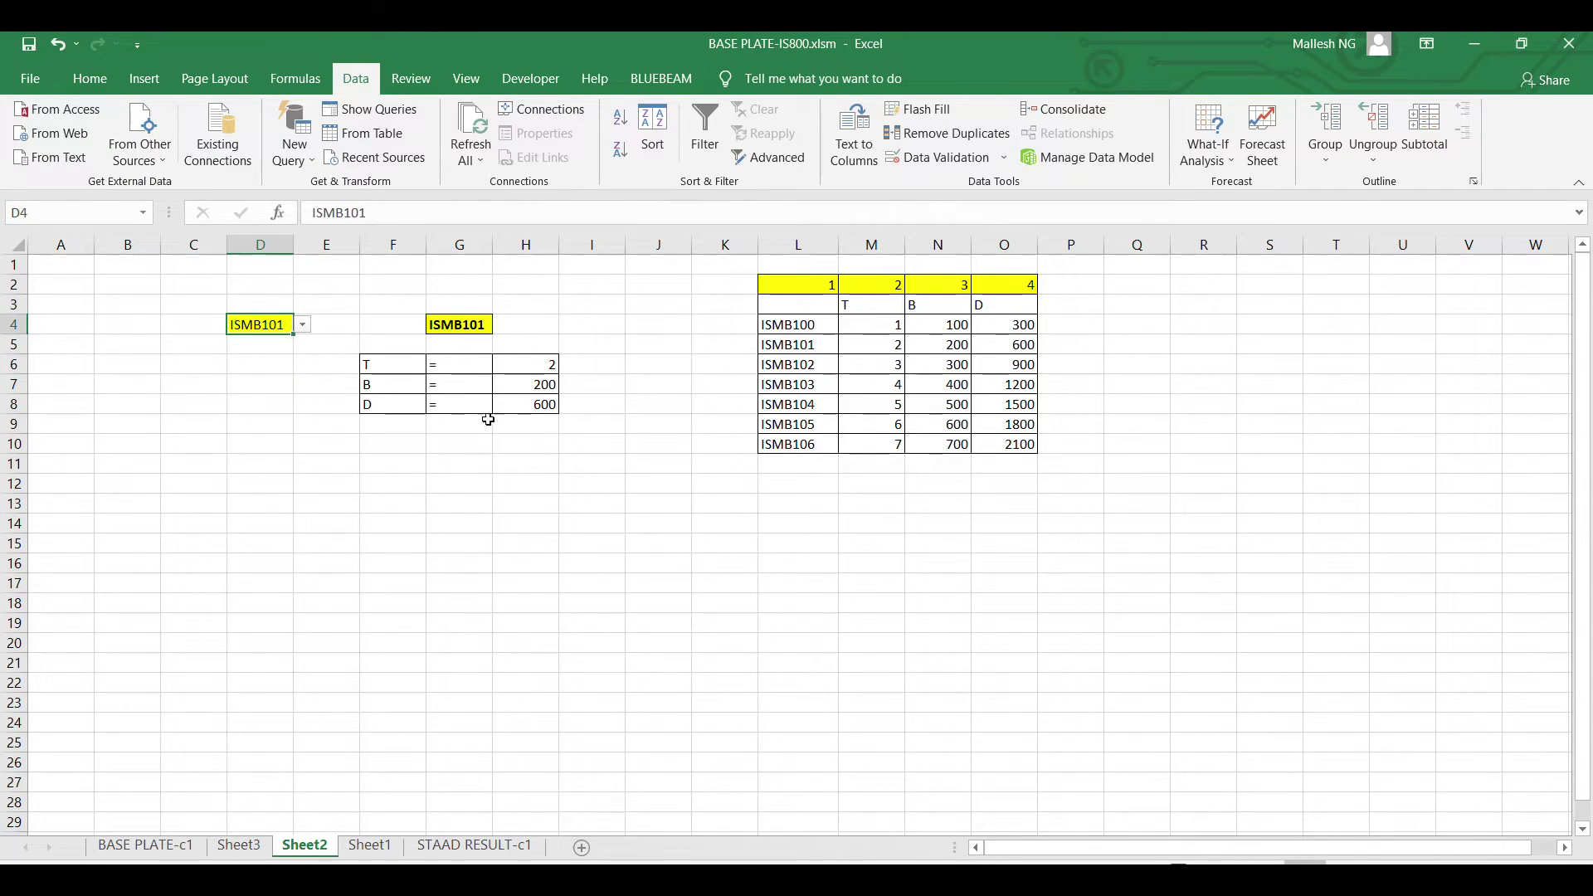
# - Review the ISMB table rows and the VLOOKUP formula that returns T for G4's section
pyautogui.click(441, 325)
pyautogui.moveTo(802, 325); pyautogui.dragTo(1029, 326)
pyautogui.moveTo(767, 364); pyautogui.dragTo(1029, 365)
pyautogui.moveTo(776, 444); pyautogui.dragTo(1029, 445)
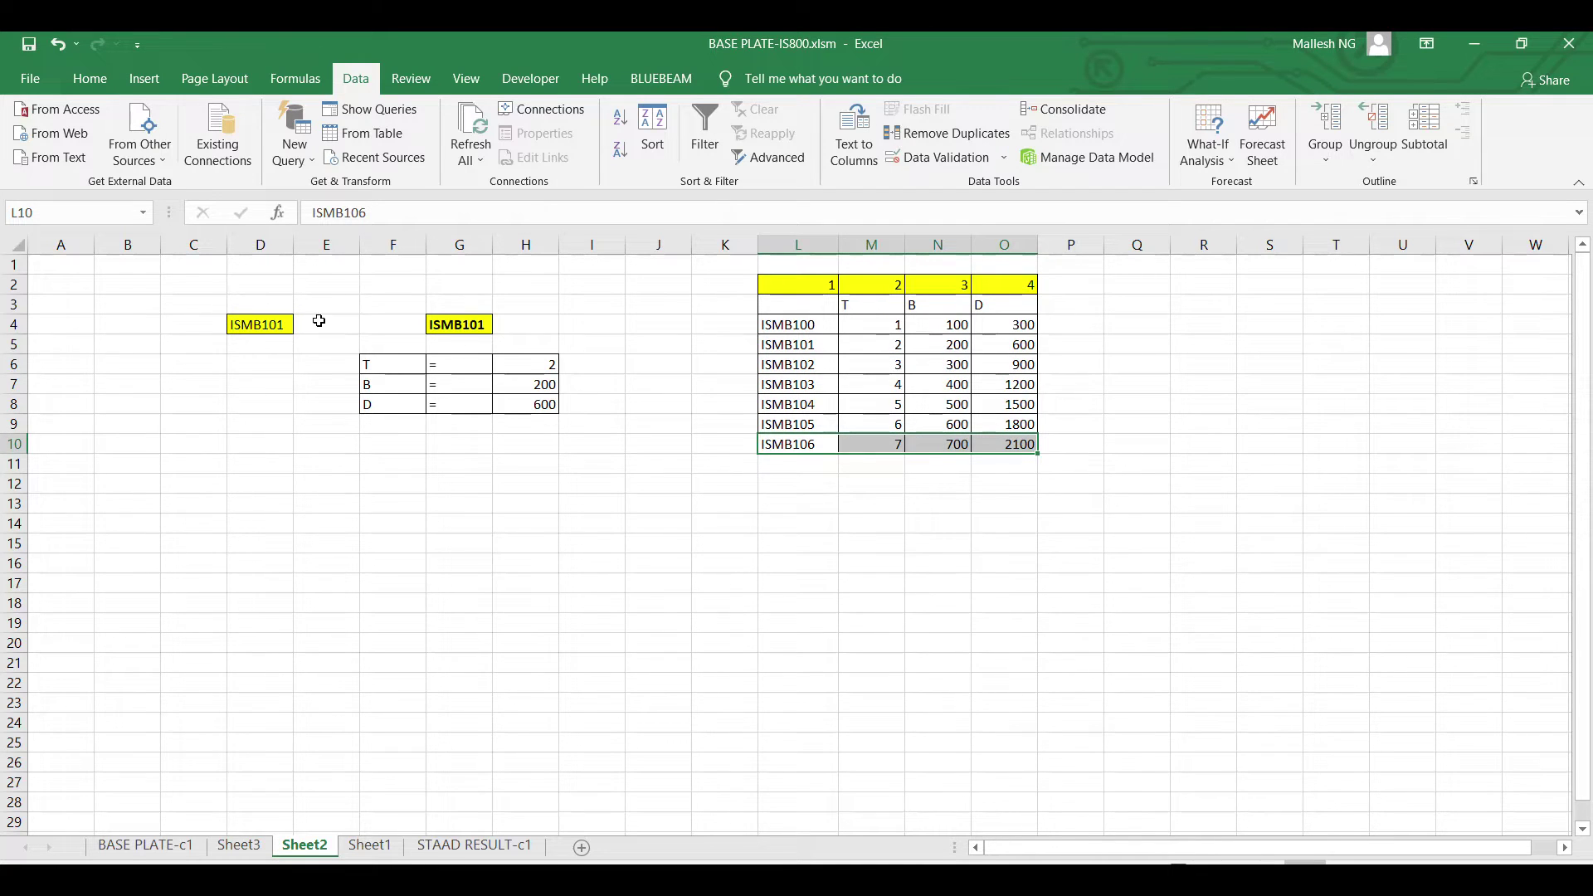
pyautogui.click(462, 326)
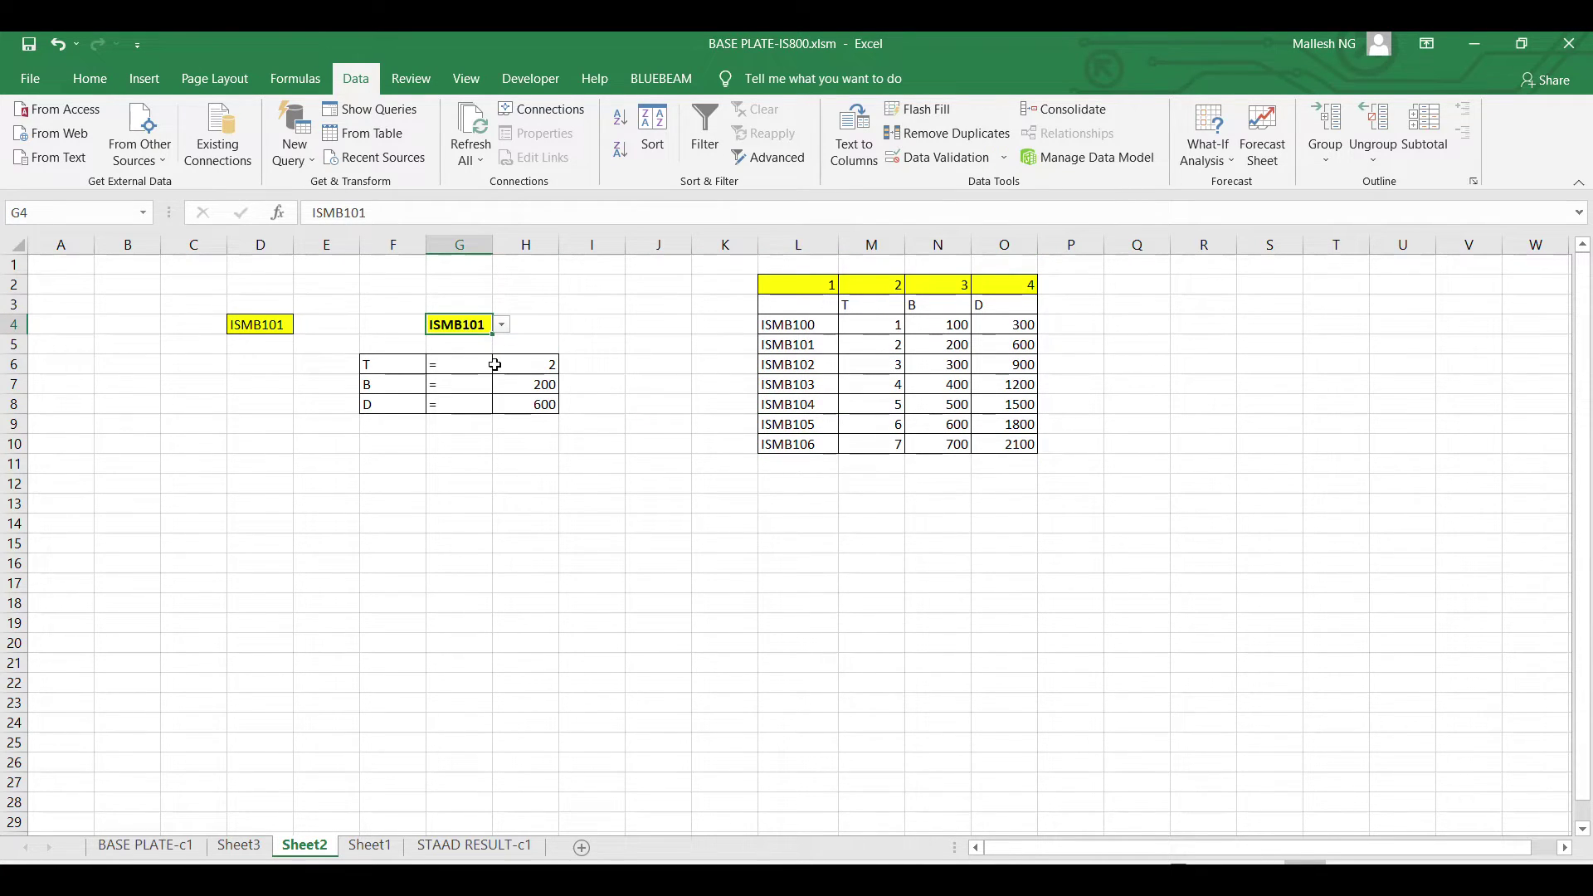
pyautogui.click(531, 366)
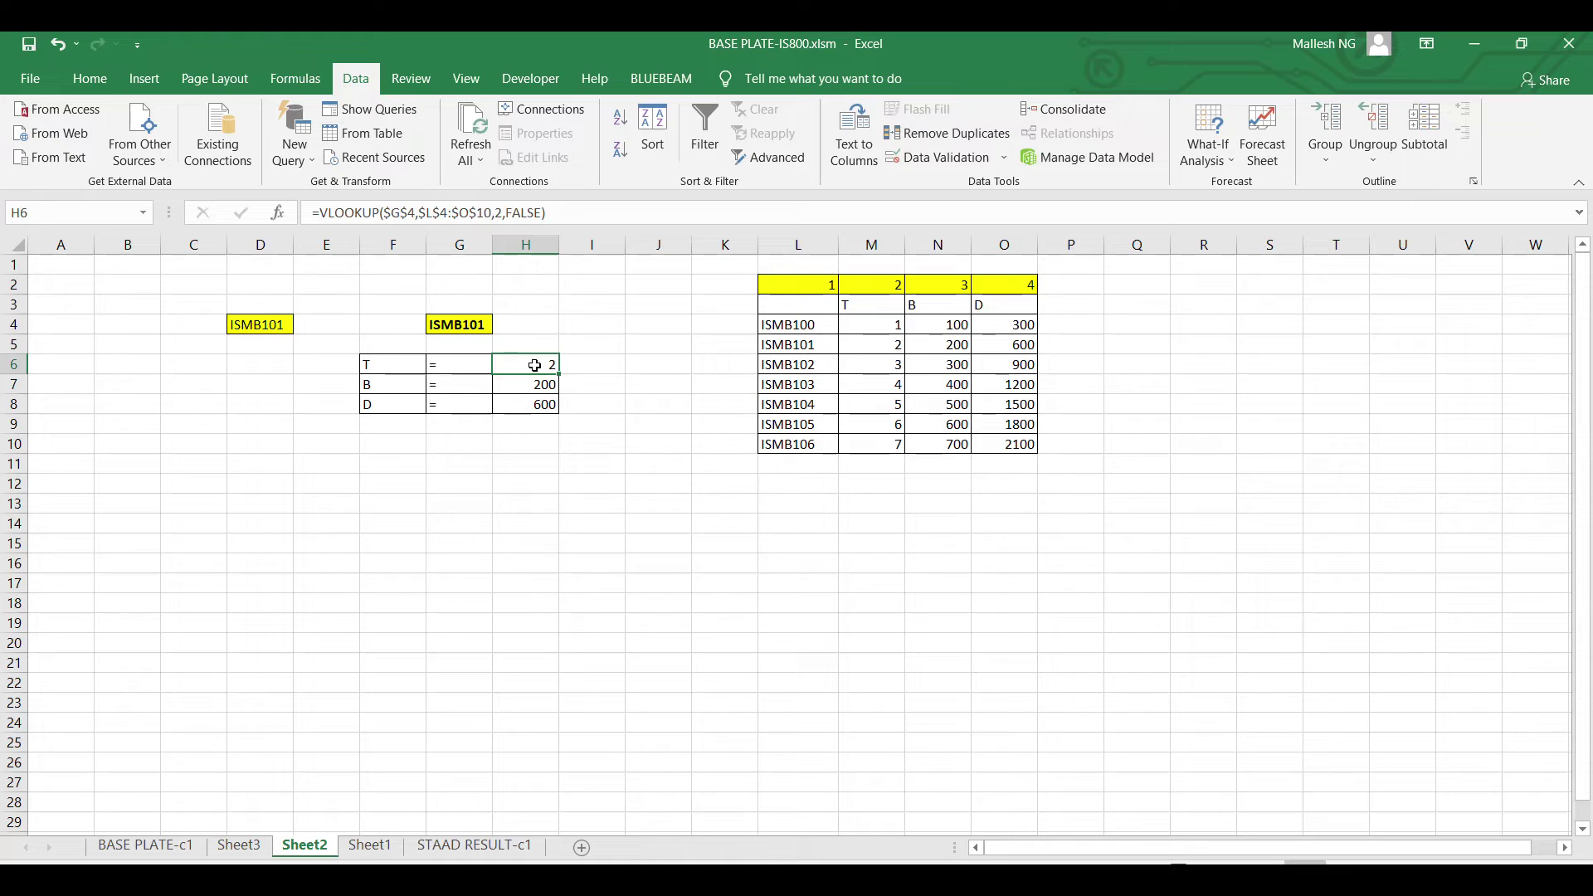
pyautogui.doubleClick(534, 365)
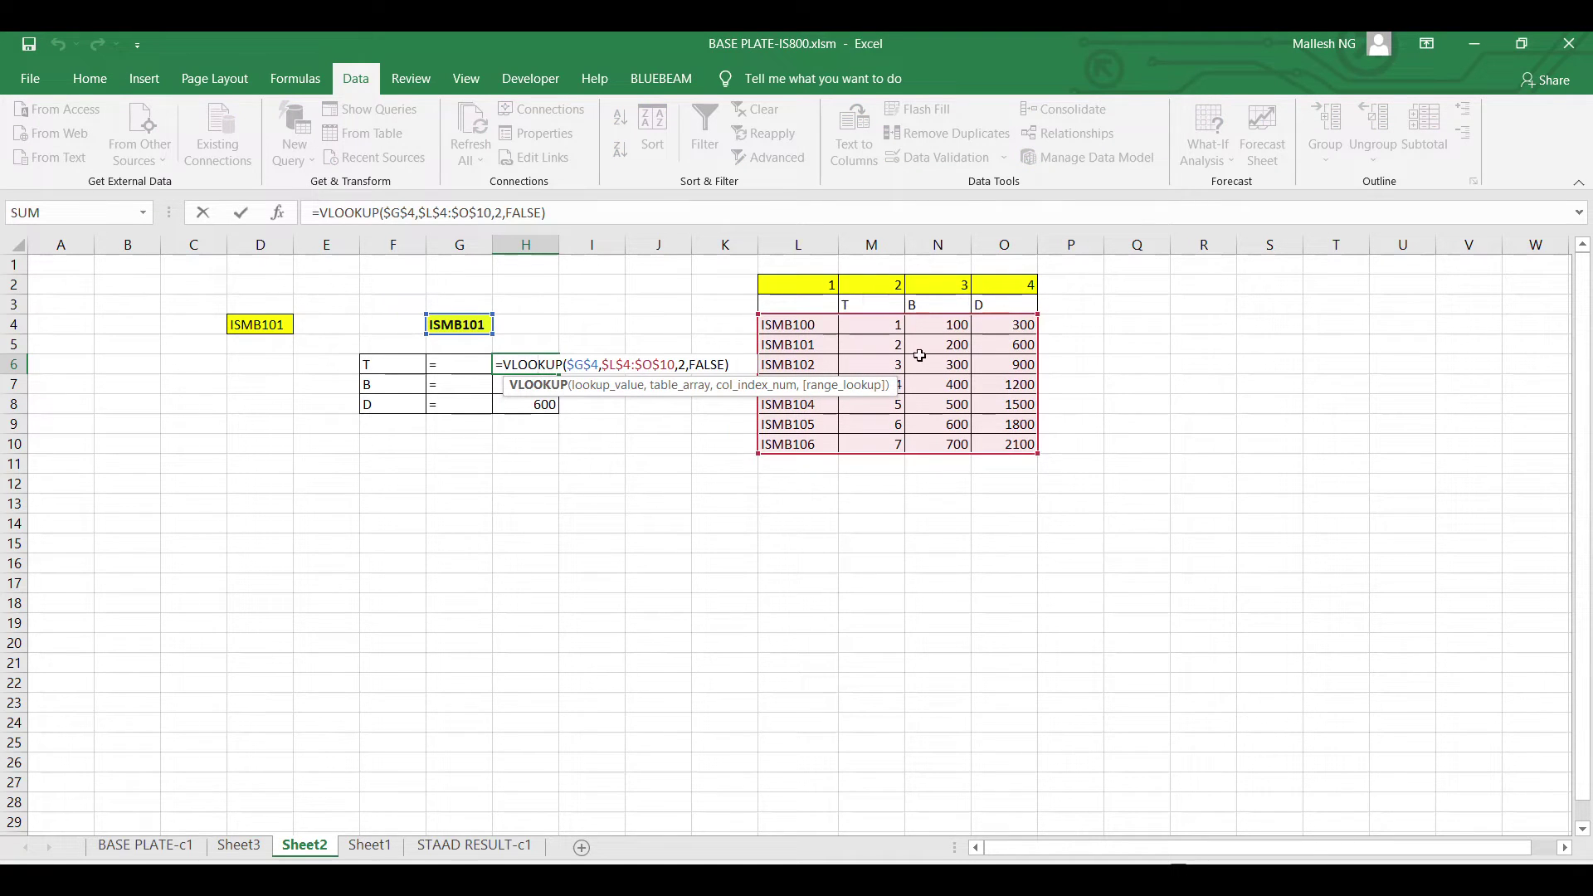
pyautogui.click(480, 326)
# - Switch G4 to ISMB104 and highlight its table row in yellow
pyautogui.click(503, 326)
pyautogui.click(457, 400)
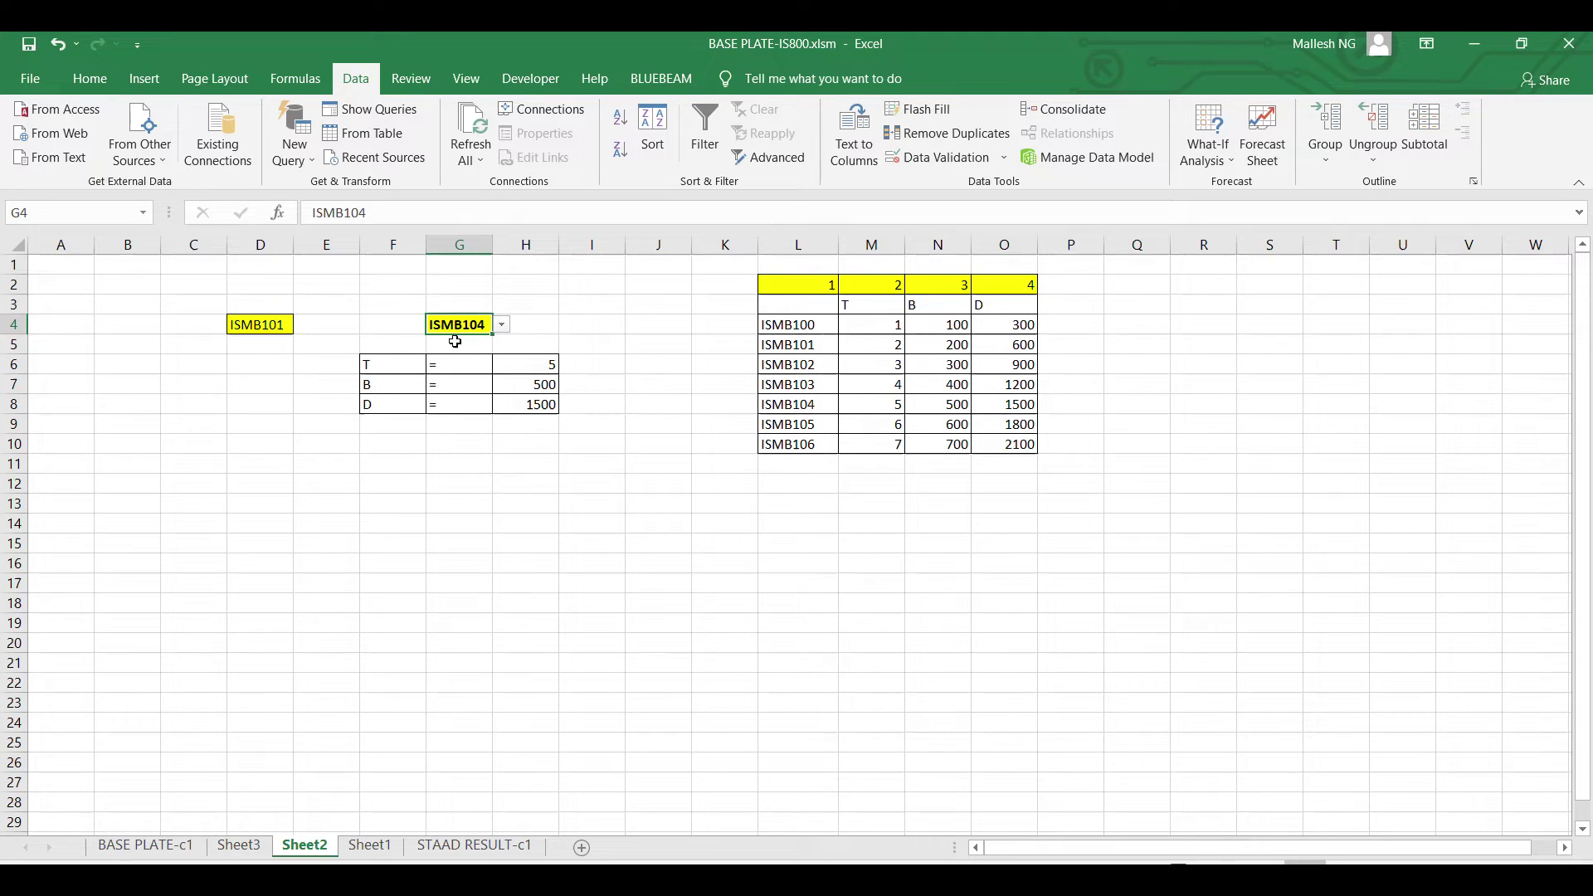
pyautogui.moveTo(775, 400); pyautogui.dragTo(1079, 404)
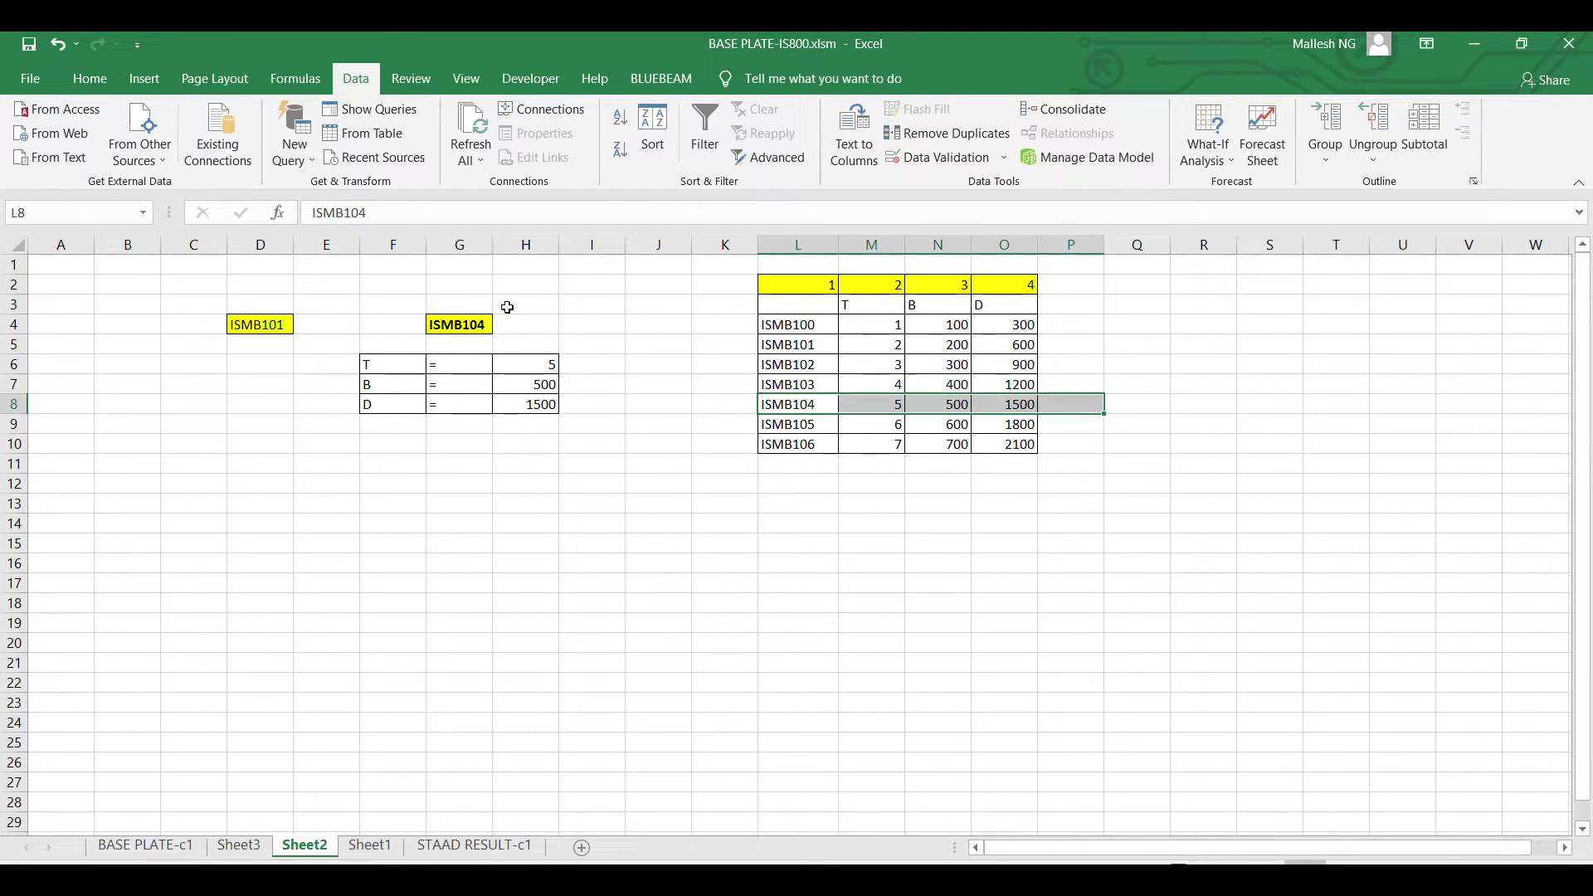
pyautogui.click(90, 78)
pyautogui.click(332, 150)
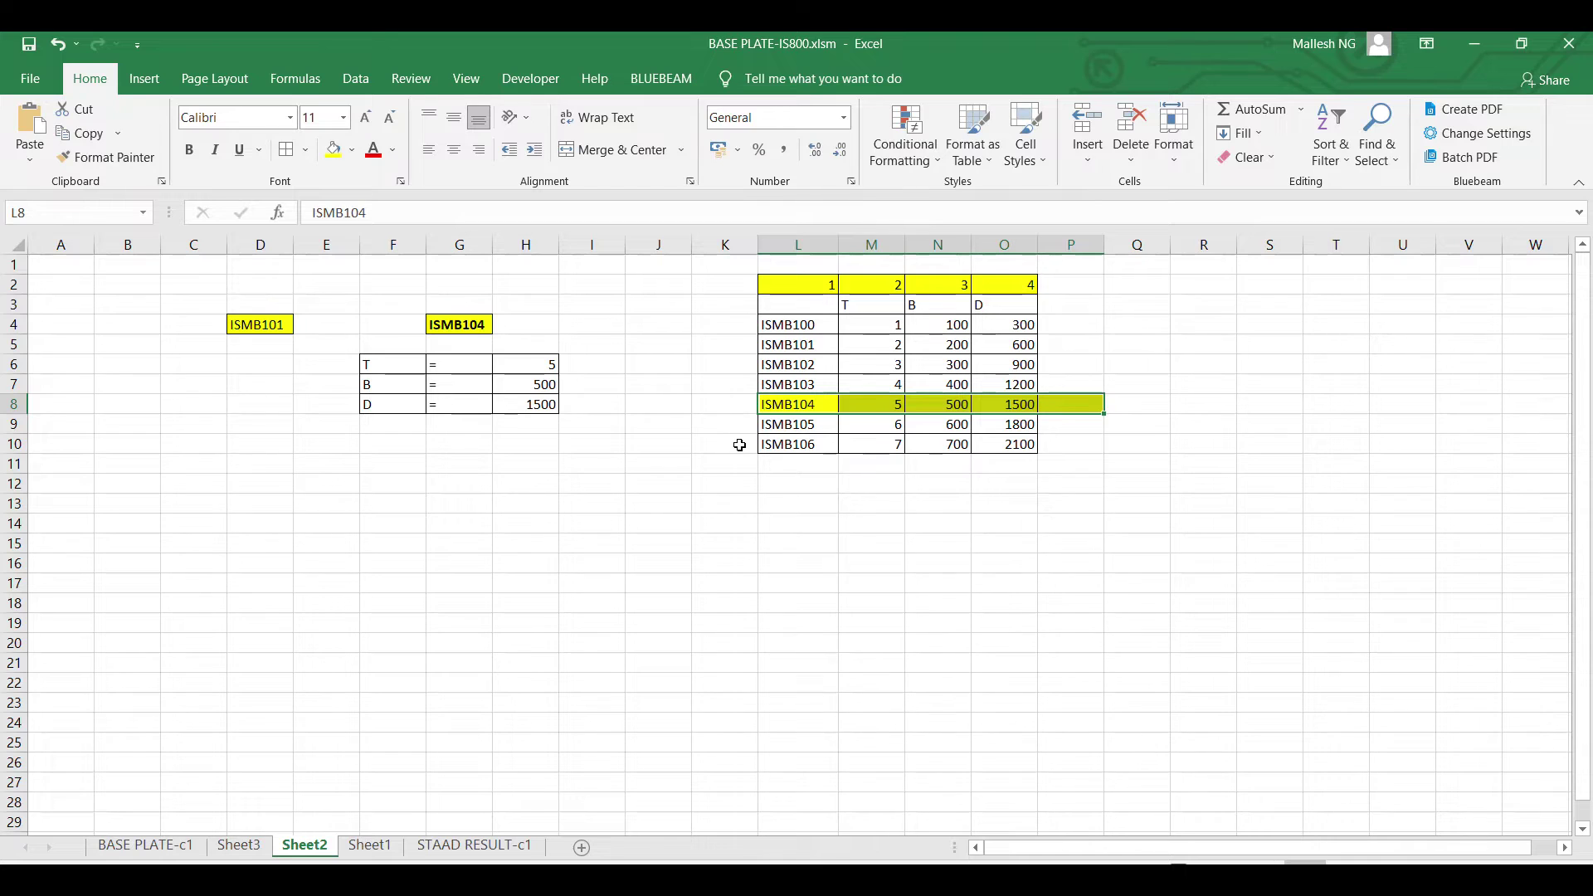
pyautogui.click(556, 484)
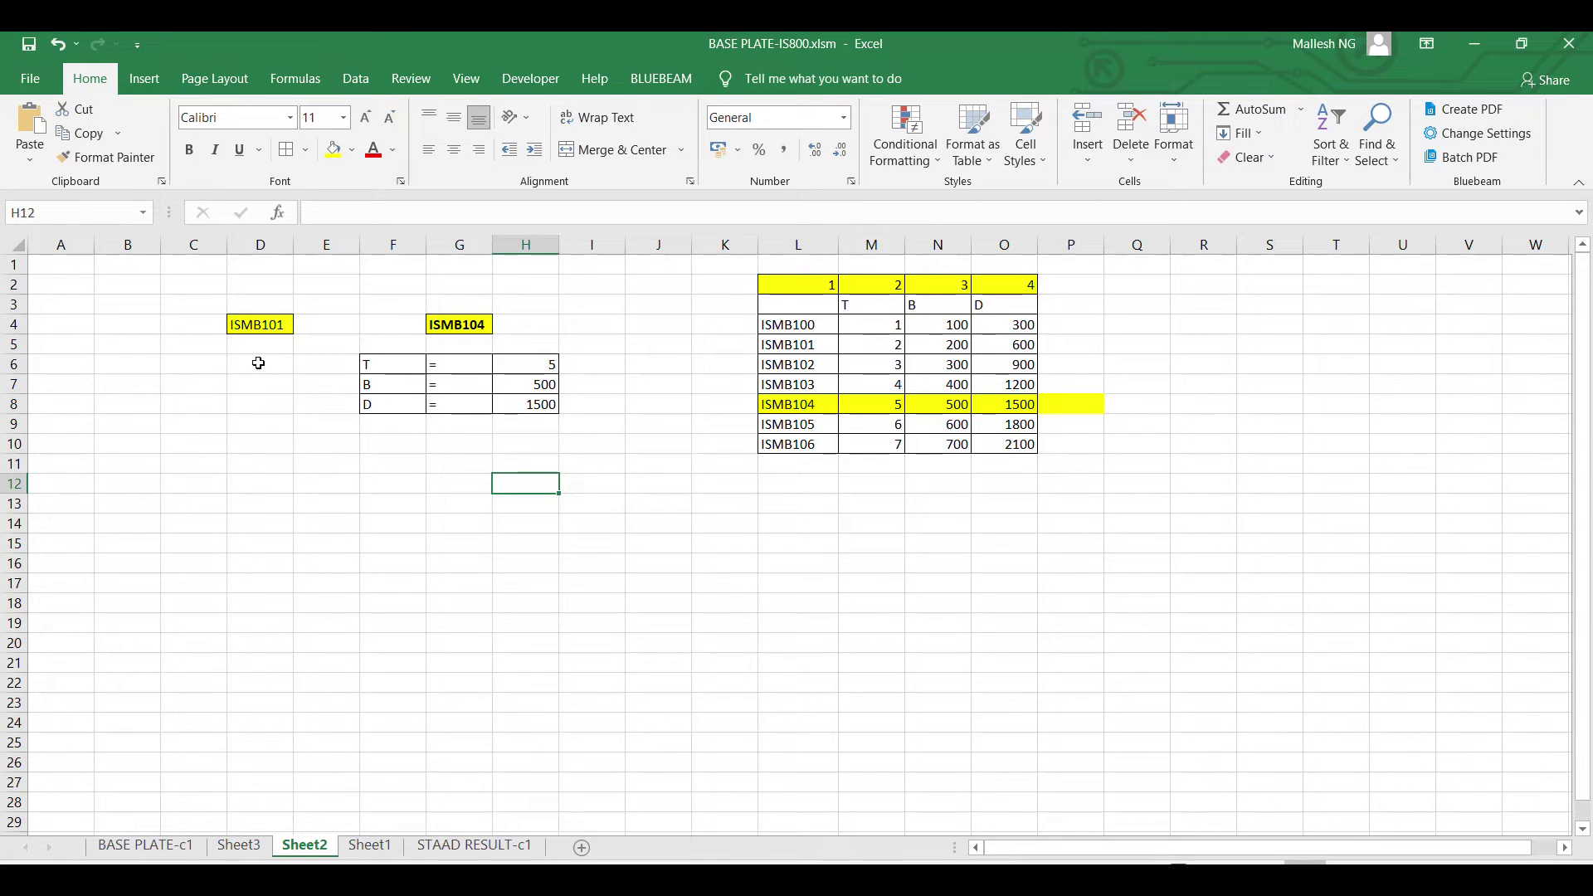
pyautogui.moveTo(369, 365); pyautogui.dragTo(452, 400)
# - Copy the T/B/D labels to B6 and enter =VLOOKUP(D4,L4:O10,2,FALSE) in D6
pyautogui.hotkey('ctrl', 'c')
pyautogui.click(138, 363)
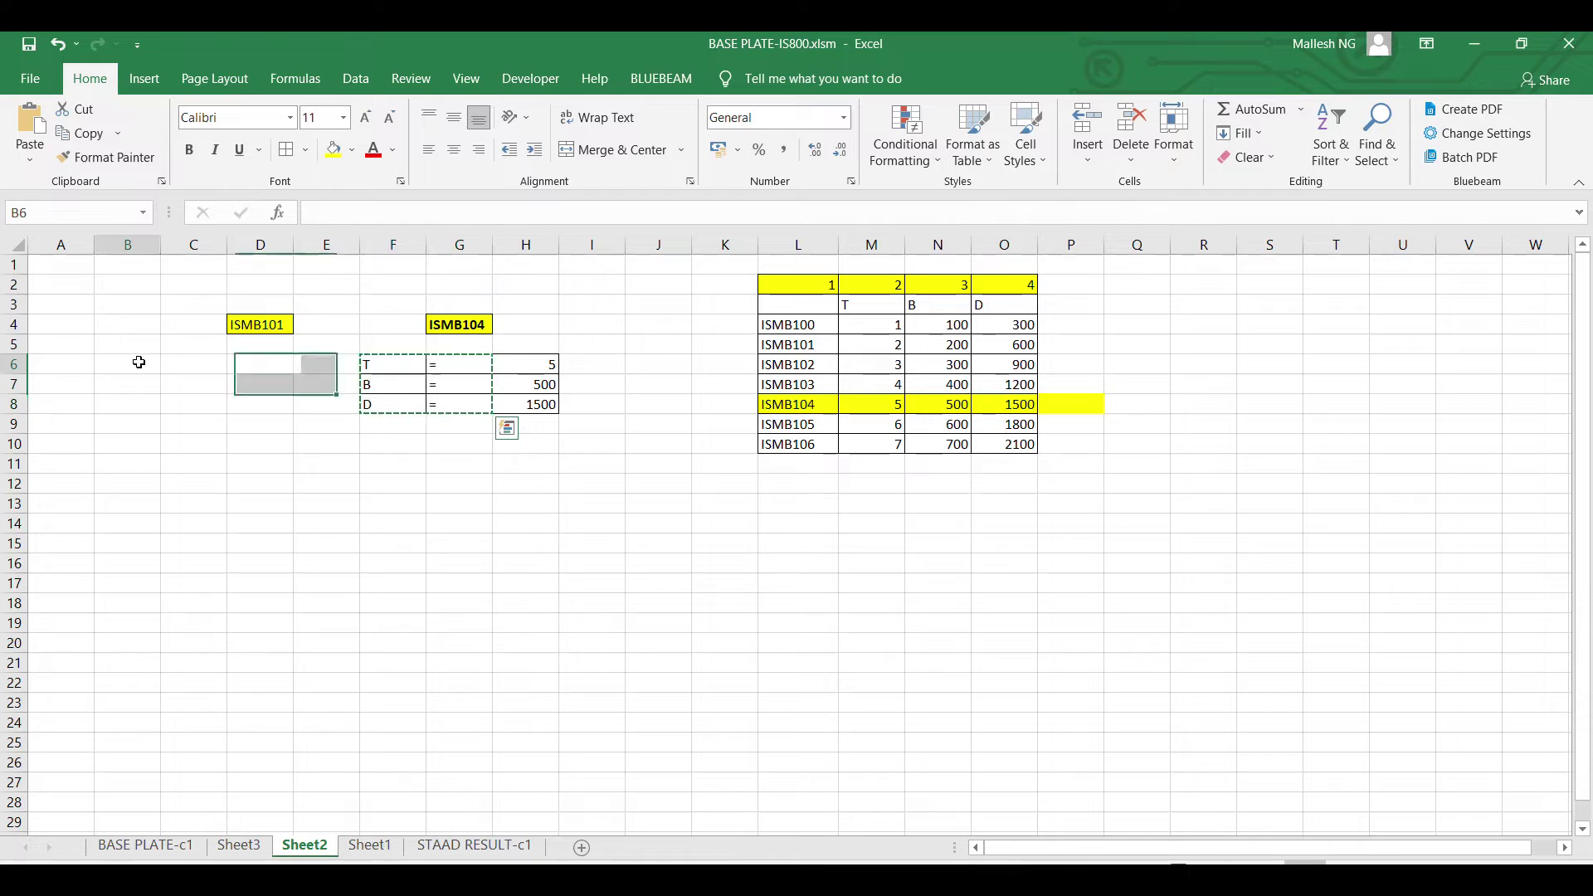
pyautogui.hotkey('ctrl', 'v')
pyautogui.click(266, 366)
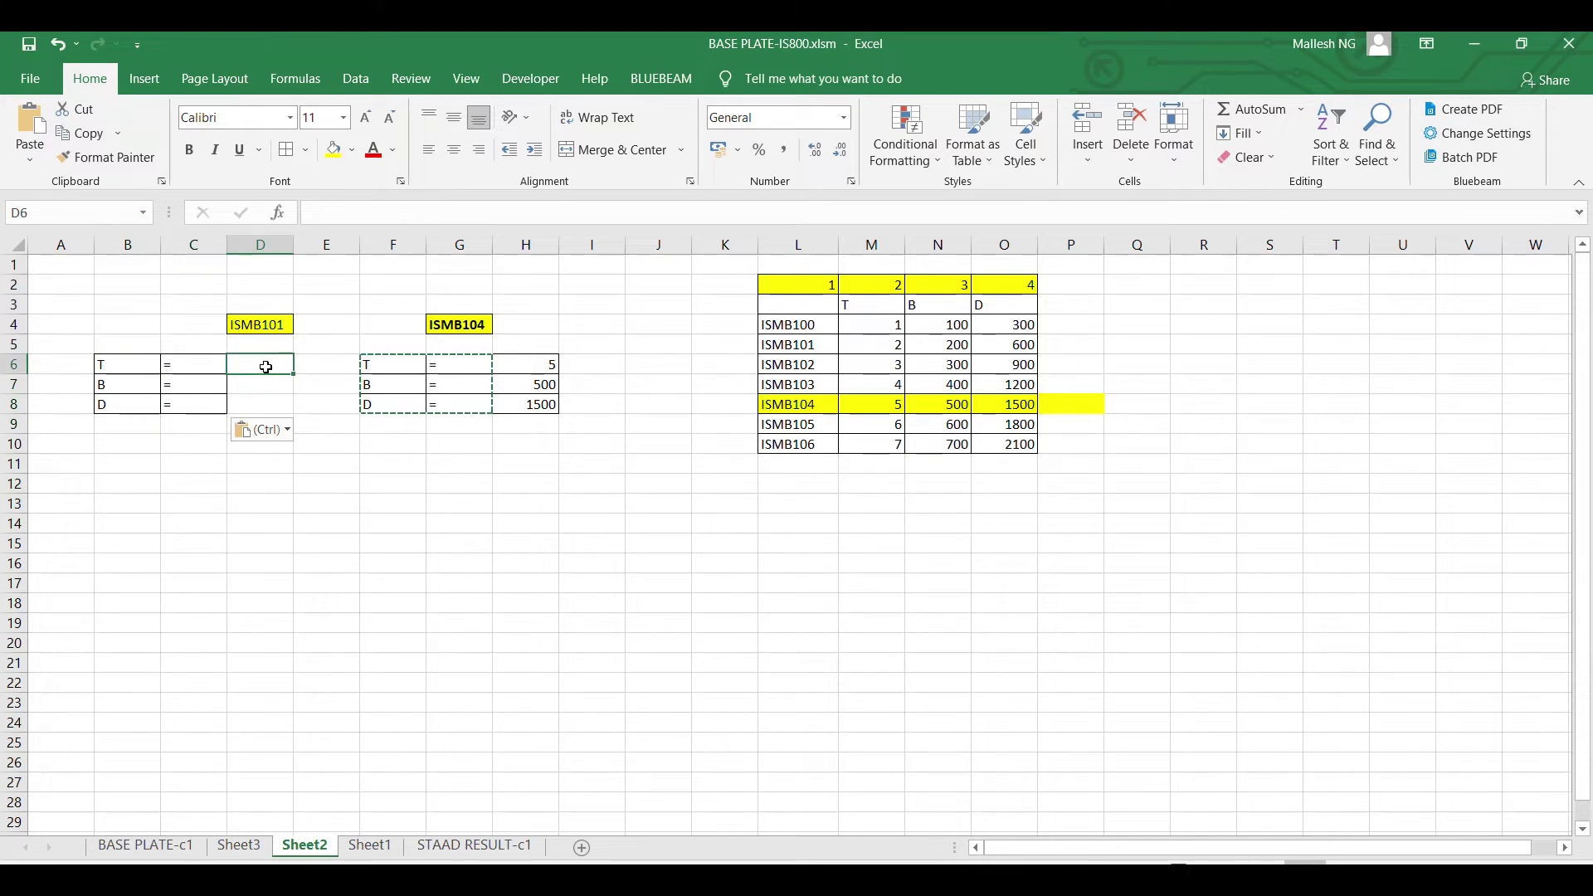
pyautogui.write('=v')
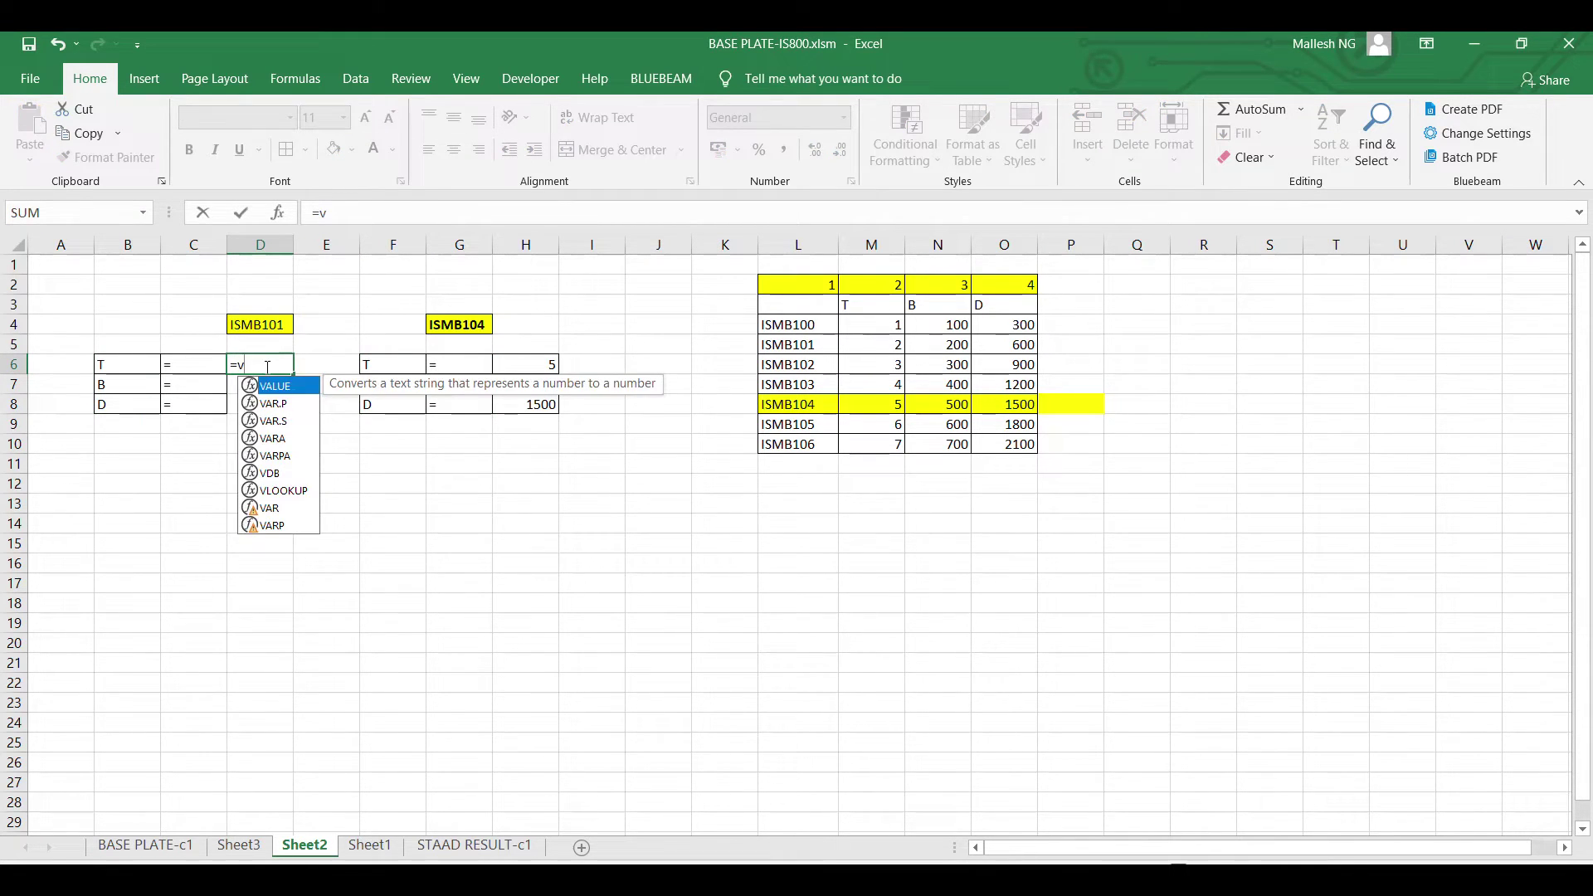
pyautogui.write('loo')
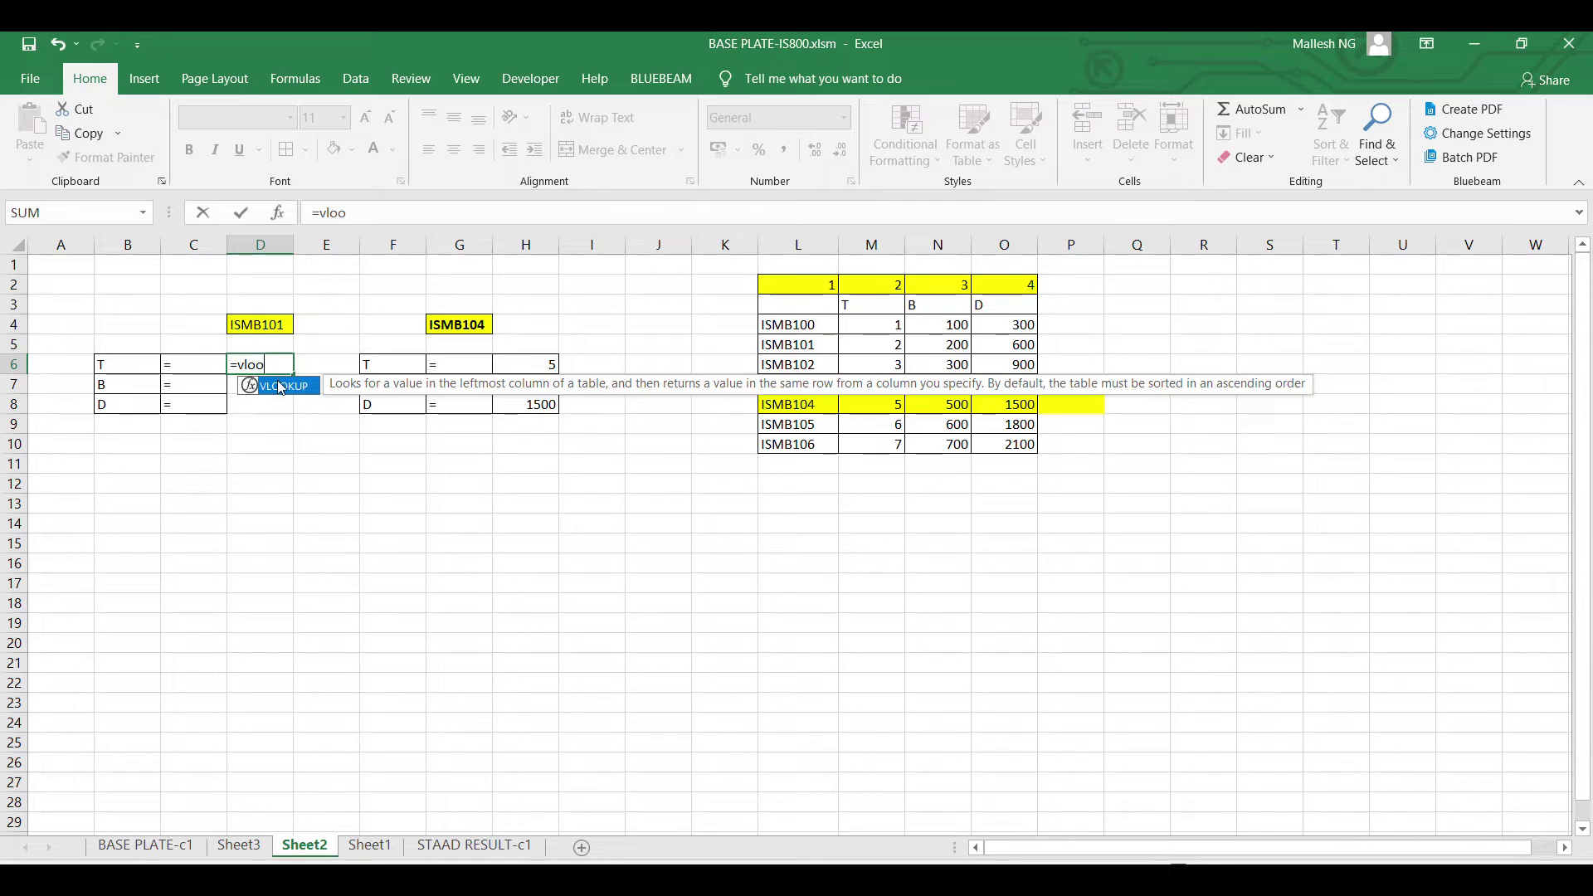
pyautogui.doubleClick(281, 387)
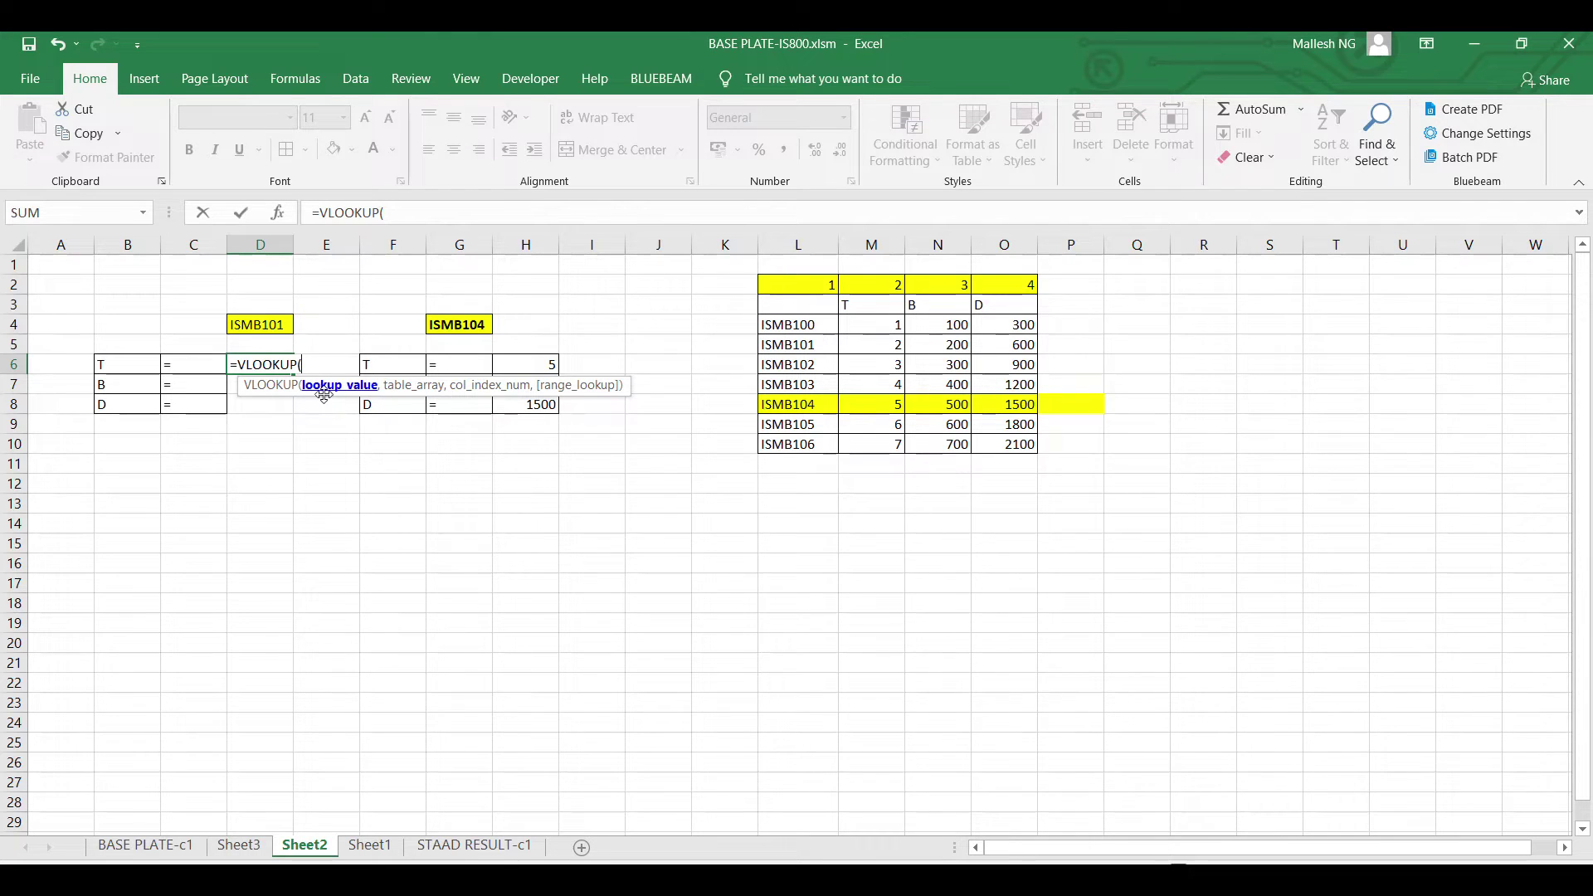
pyautogui.click(262, 326)
pyautogui.write(',')
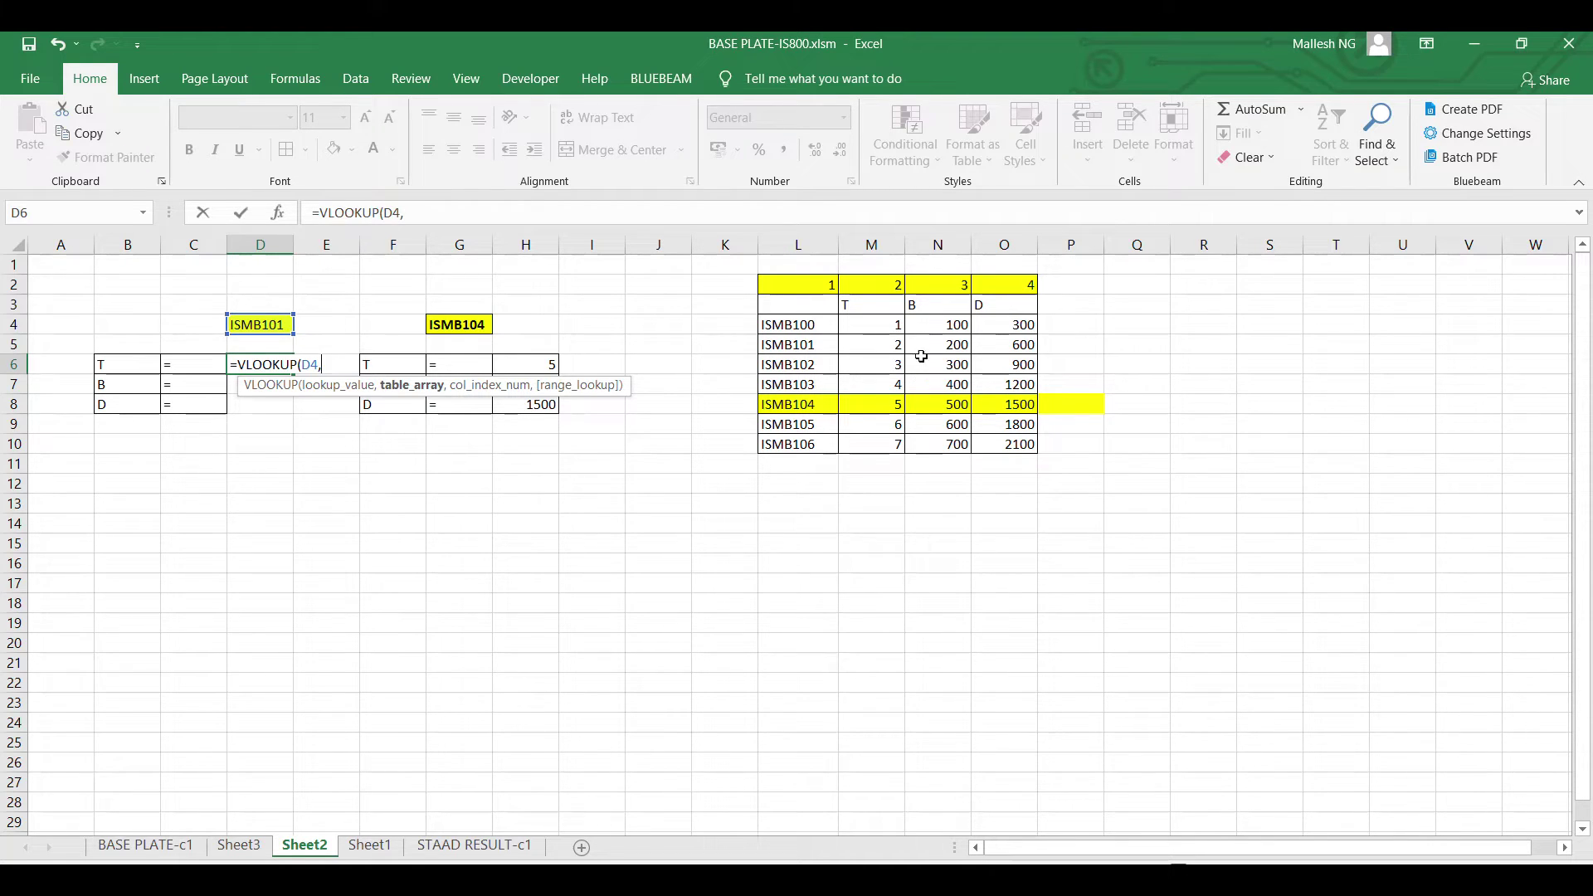
pyautogui.moveTo(780, 325); pyautogui.dragTo(993, 451)
pyautogui.write(',2')
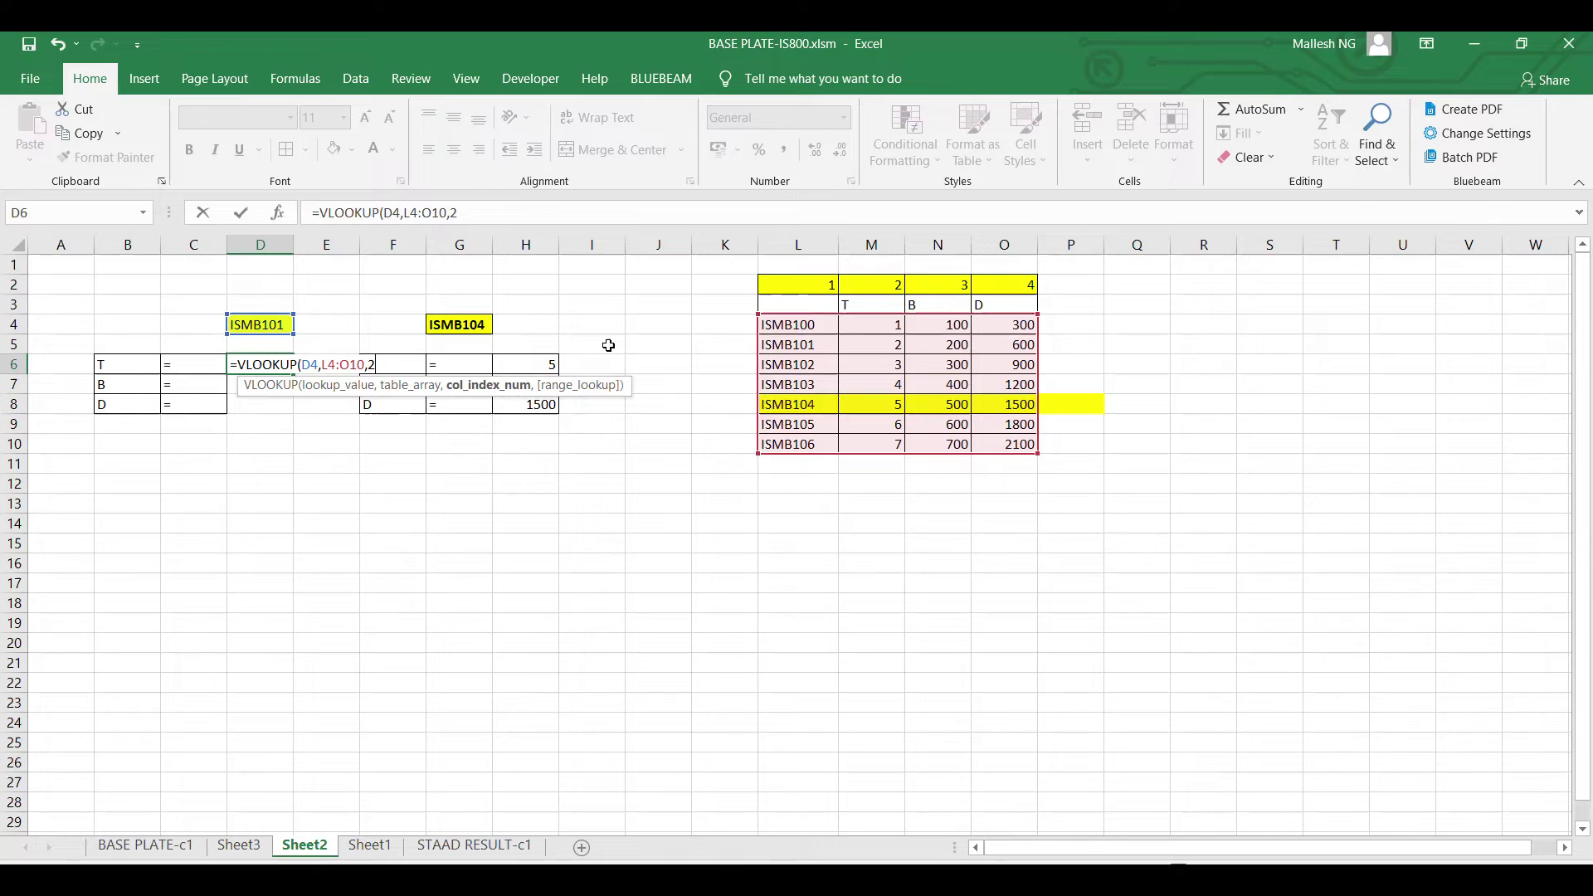
pyautogui.write(',')
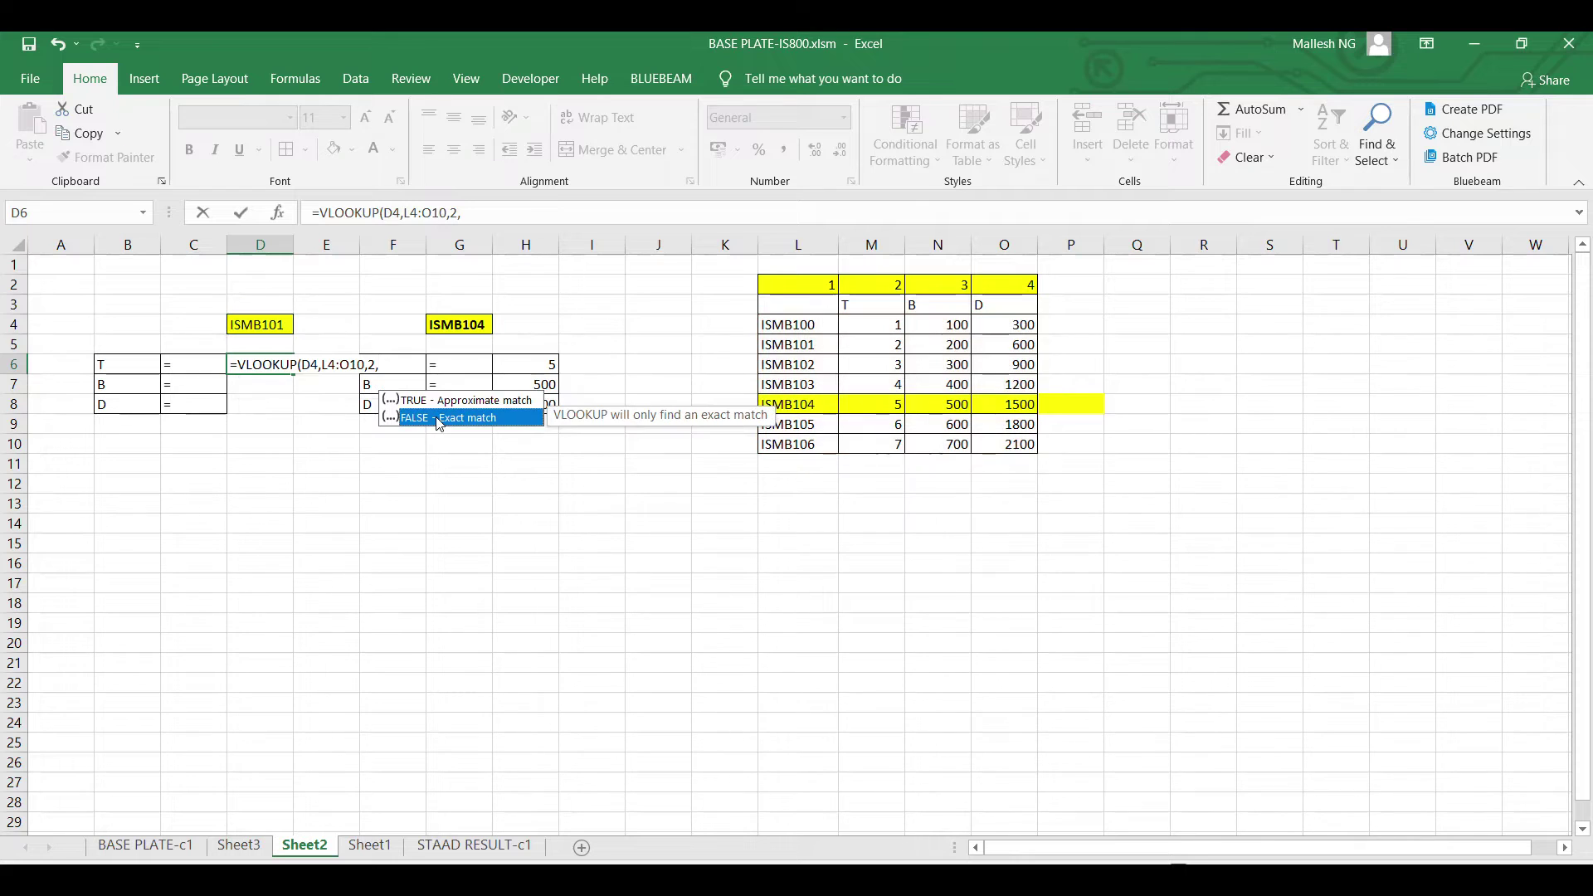
pyautogui.doubleClick(437, 418)
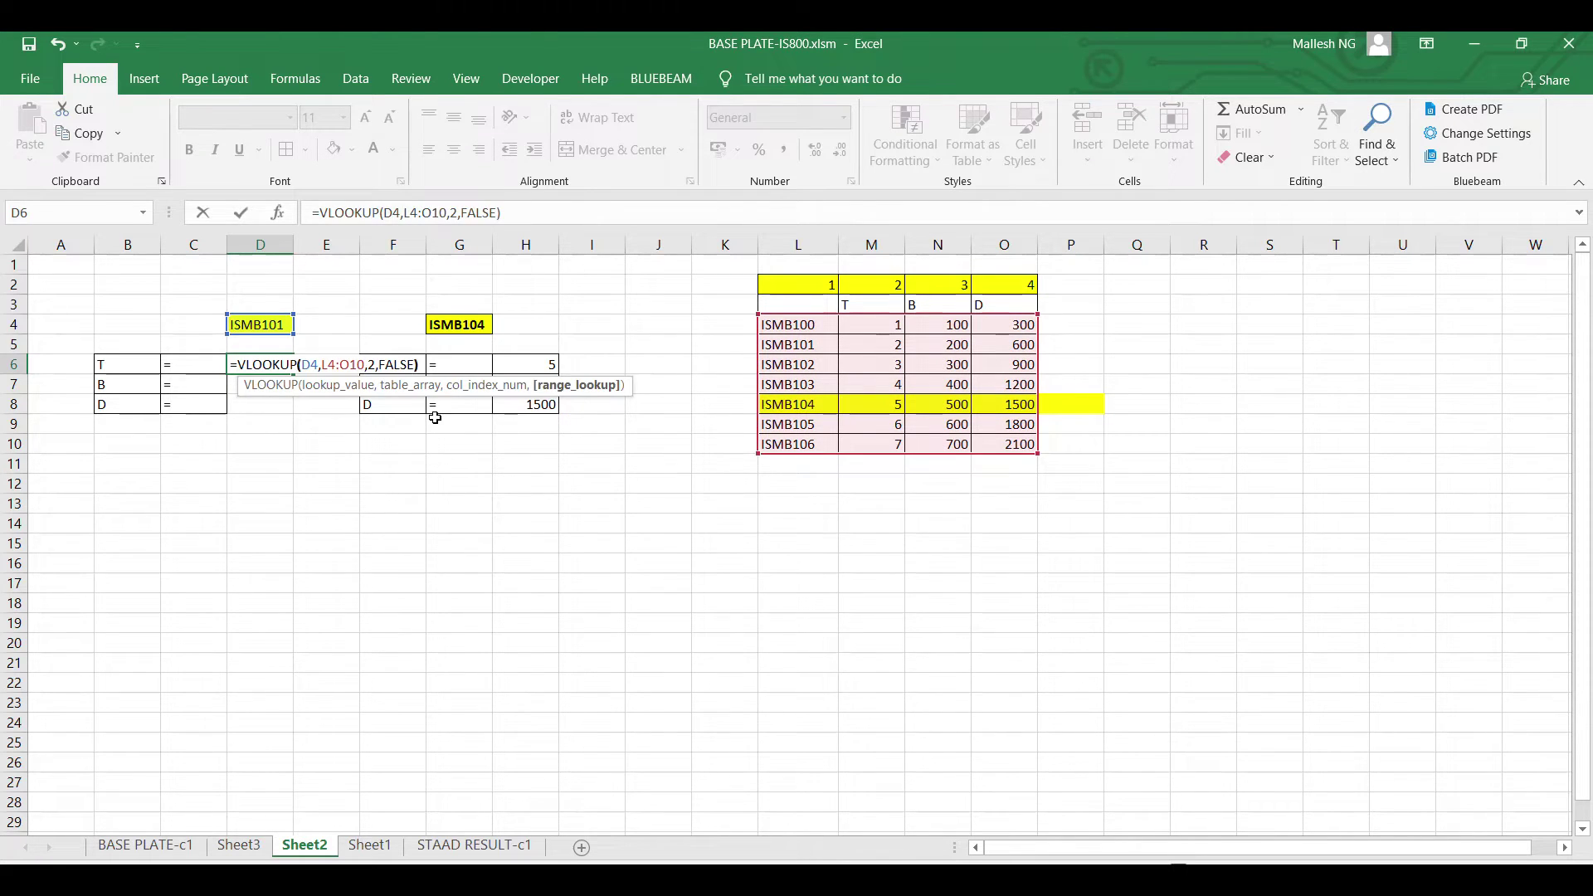
pyautogui.press('Return')
# - Fill D6's formula down to D8 and compare D7's #N/A formula with D6's
pyautogui.click(284, 366)
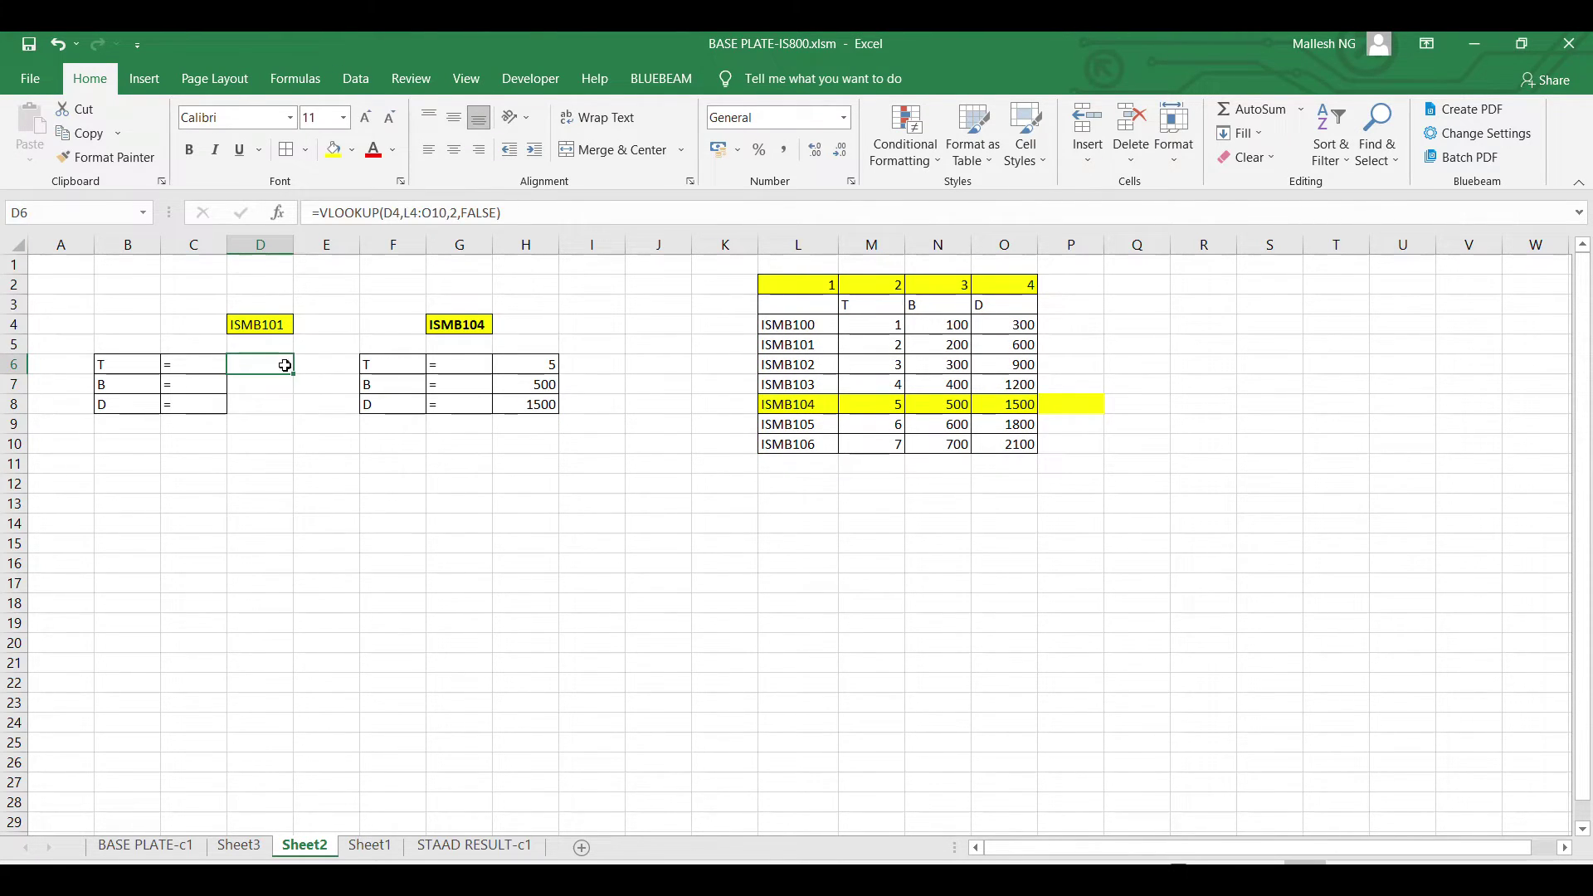
pyautogui.moveTo(292, 397); pyautogui.dragTo(295, 413)
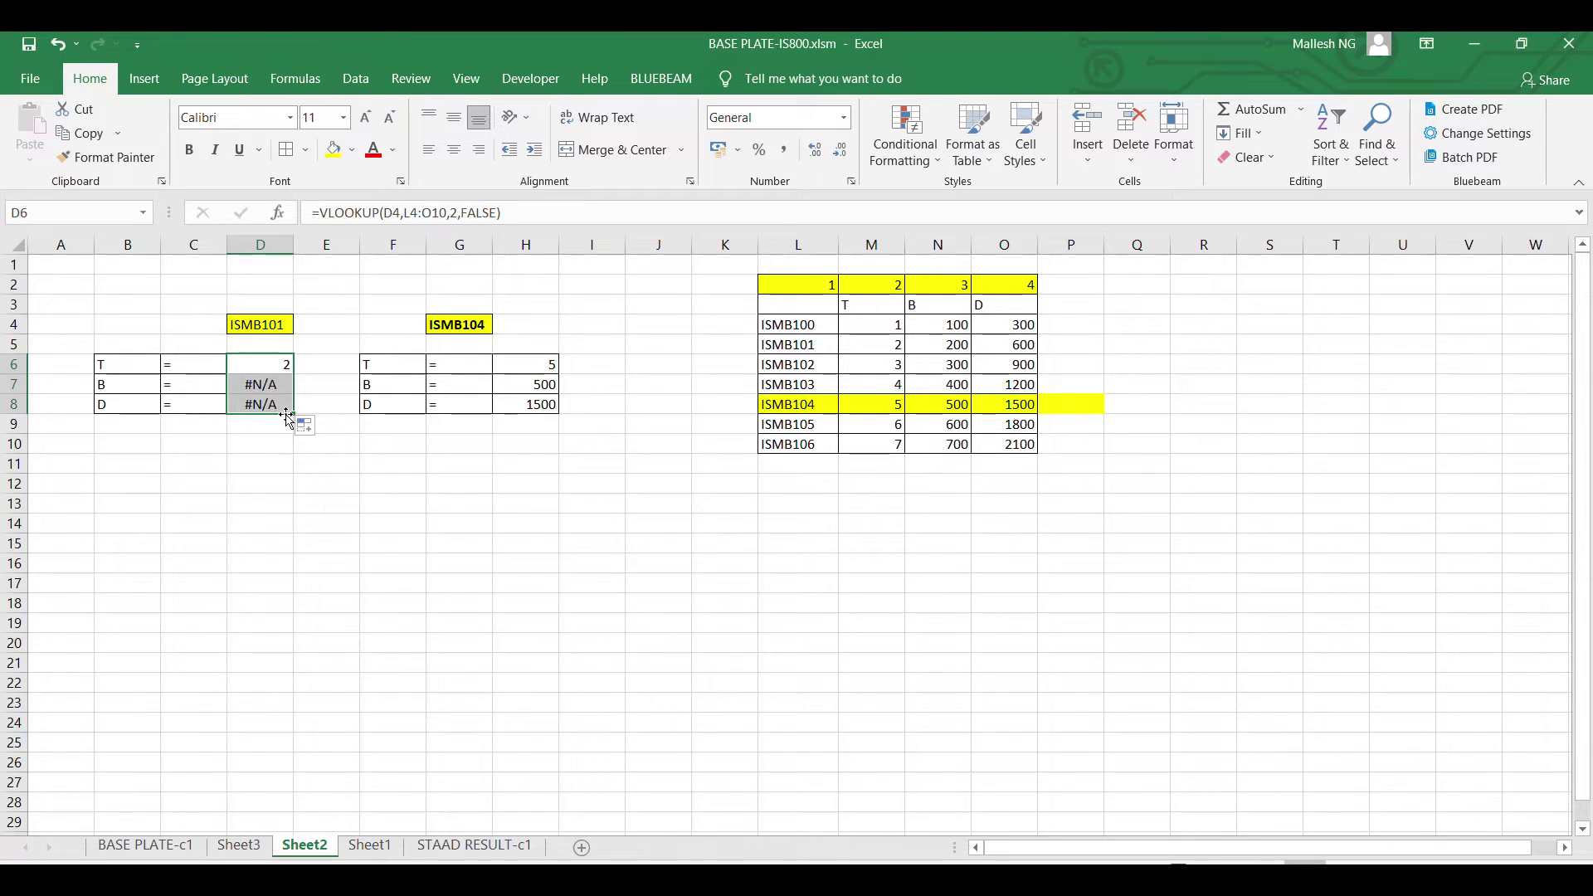
pyautogui.click(262, 383)
pyautogui.doubleClick(262, 383)
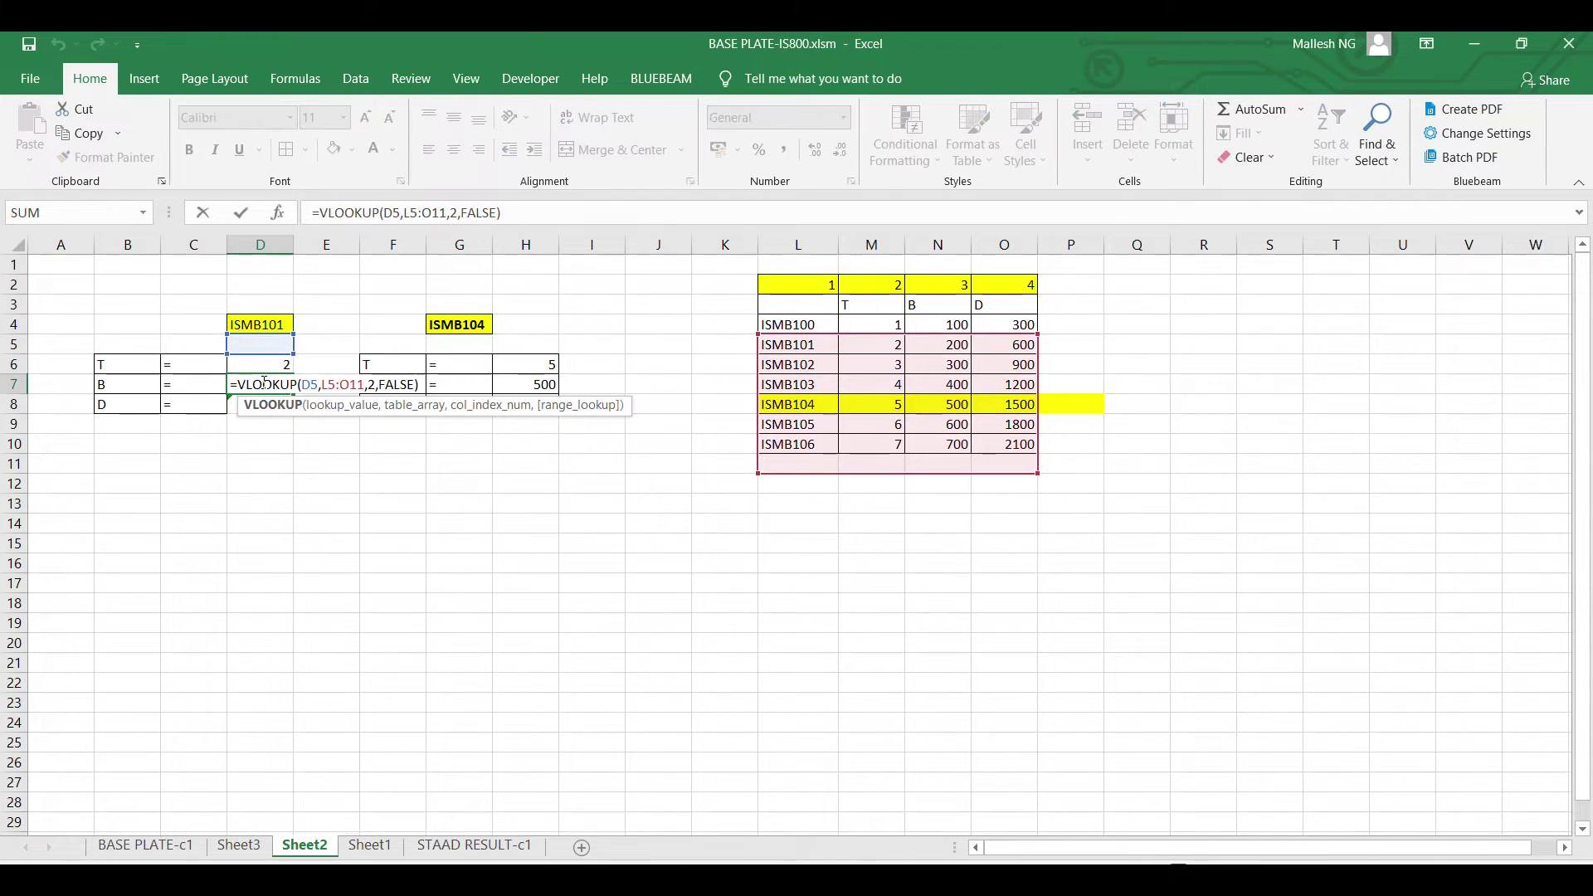
pyautogui.press('Escape')
pyautogui.doubleClick(267, 363)
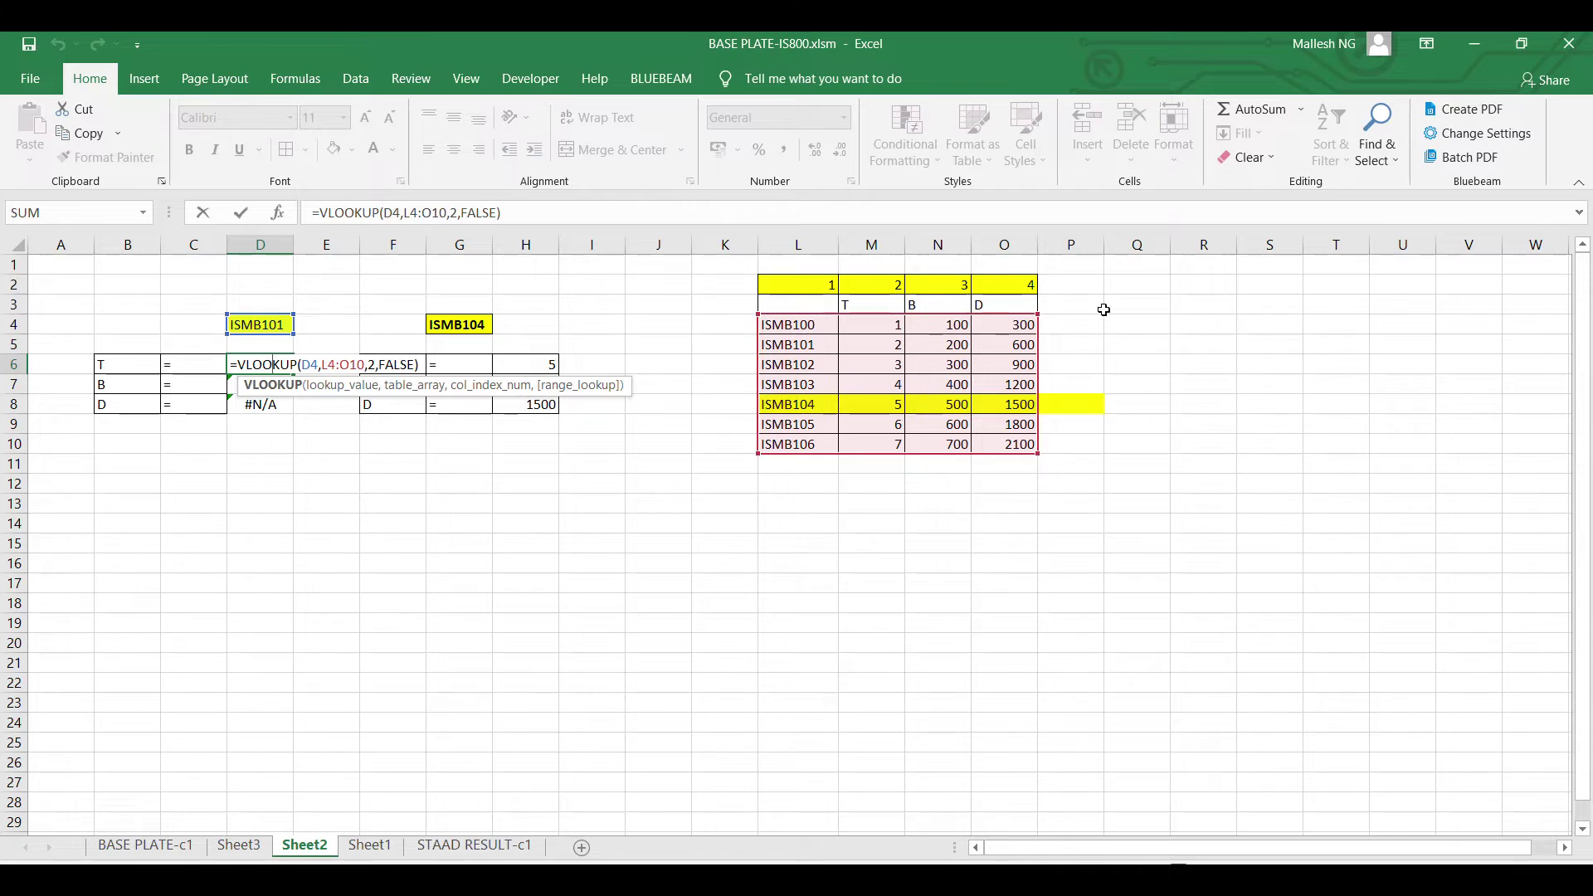
pyautogui.press('Escape')
pyautogui.doubleClick(262, 381)
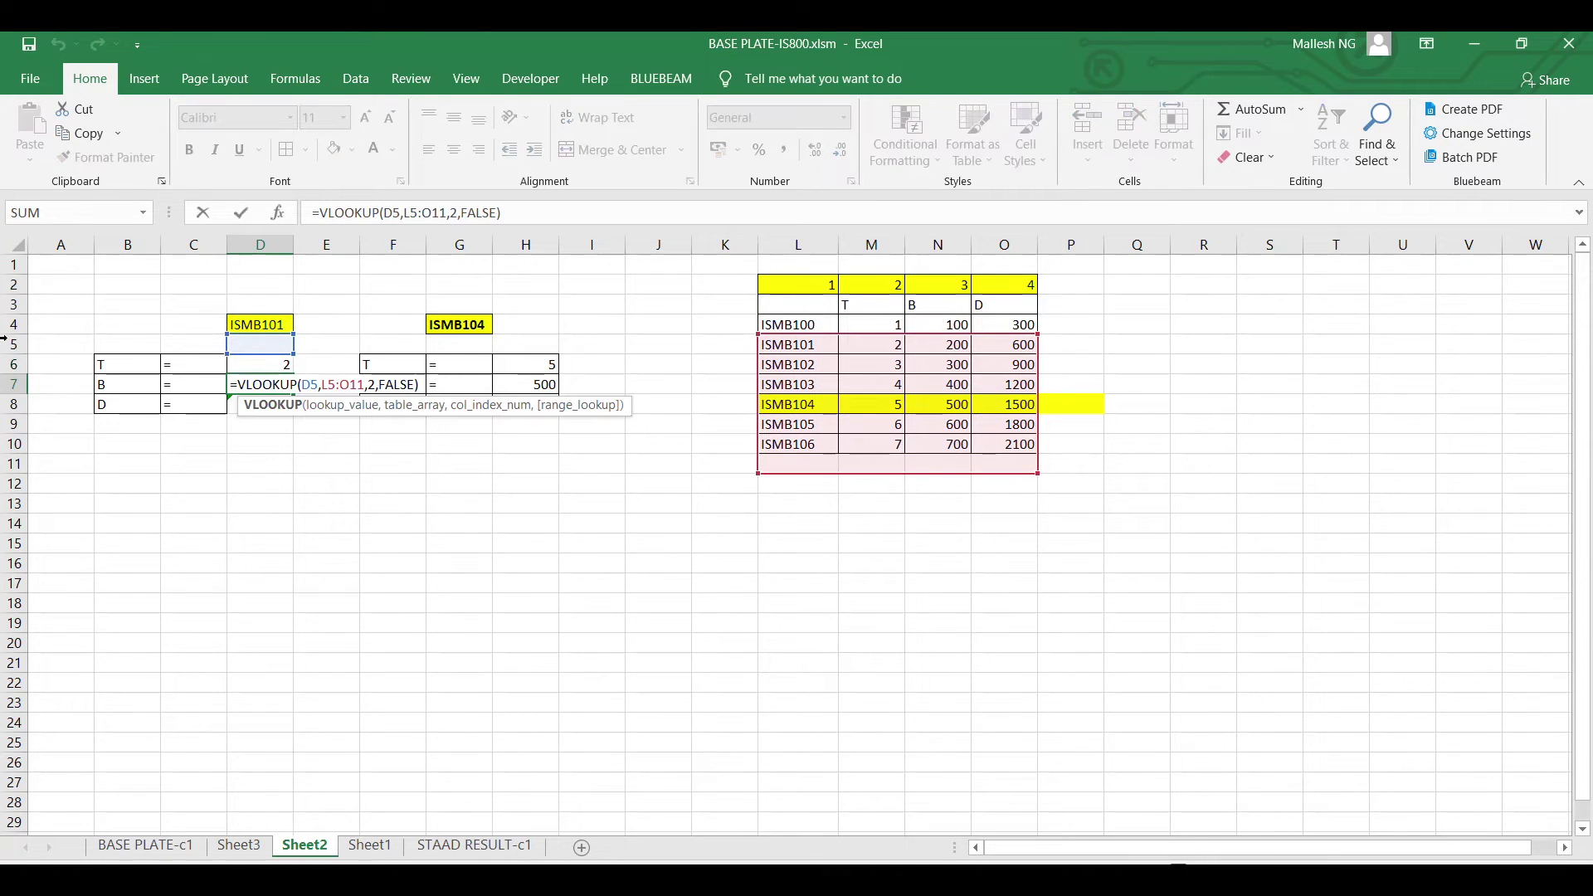
pyautogui.press('Escape')
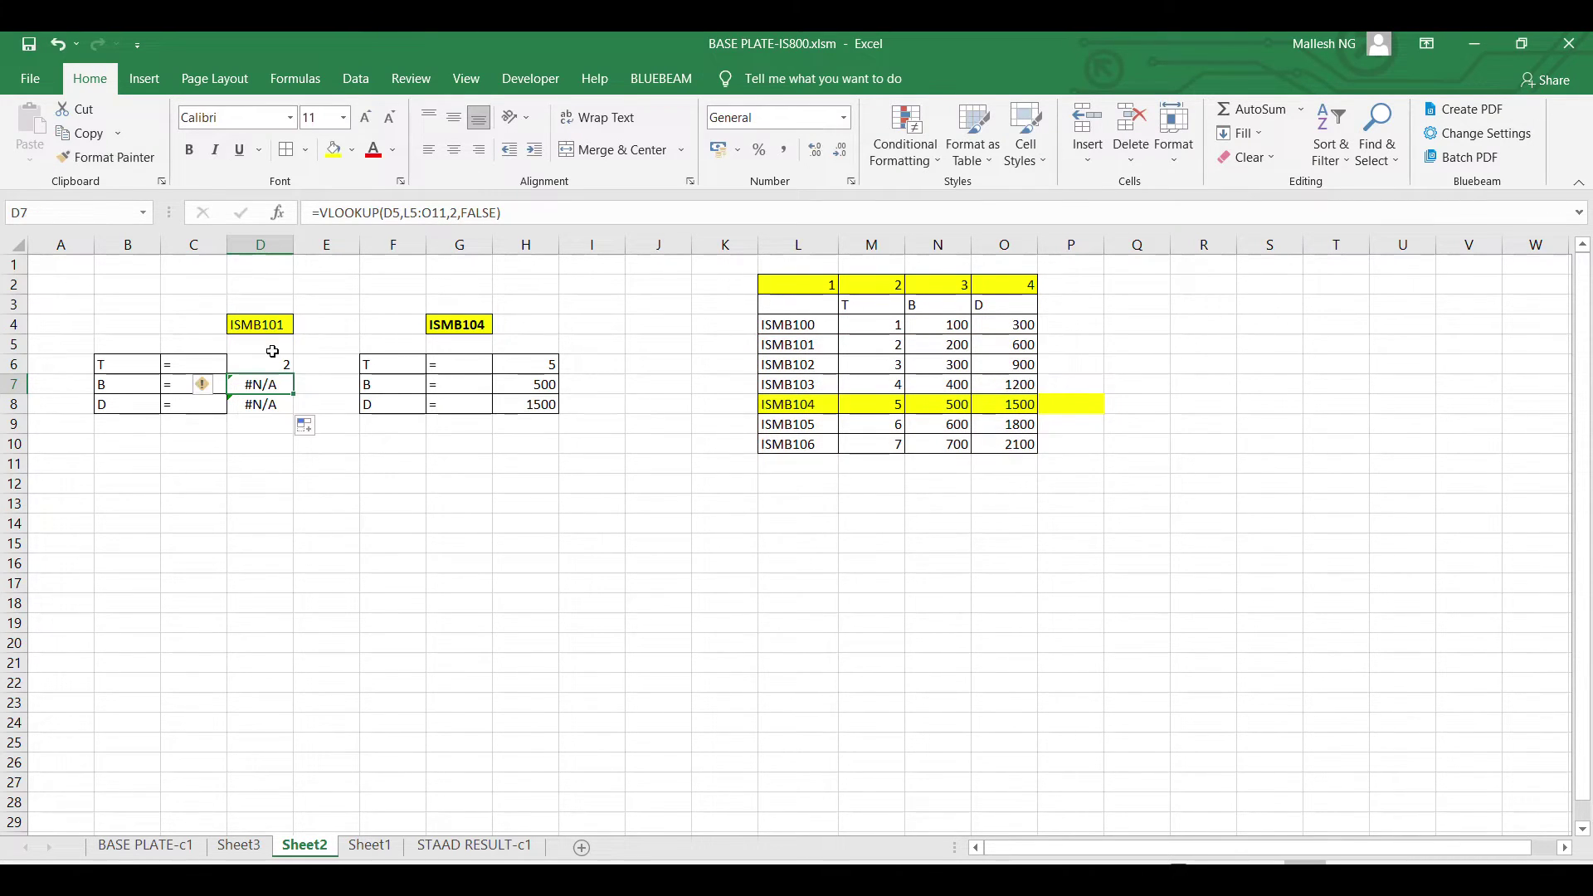
# - Try shifting D7's lookup range back to L4:O10, then recheck and recommit D6's formula
pyautogui.doubleClick(260, 382)
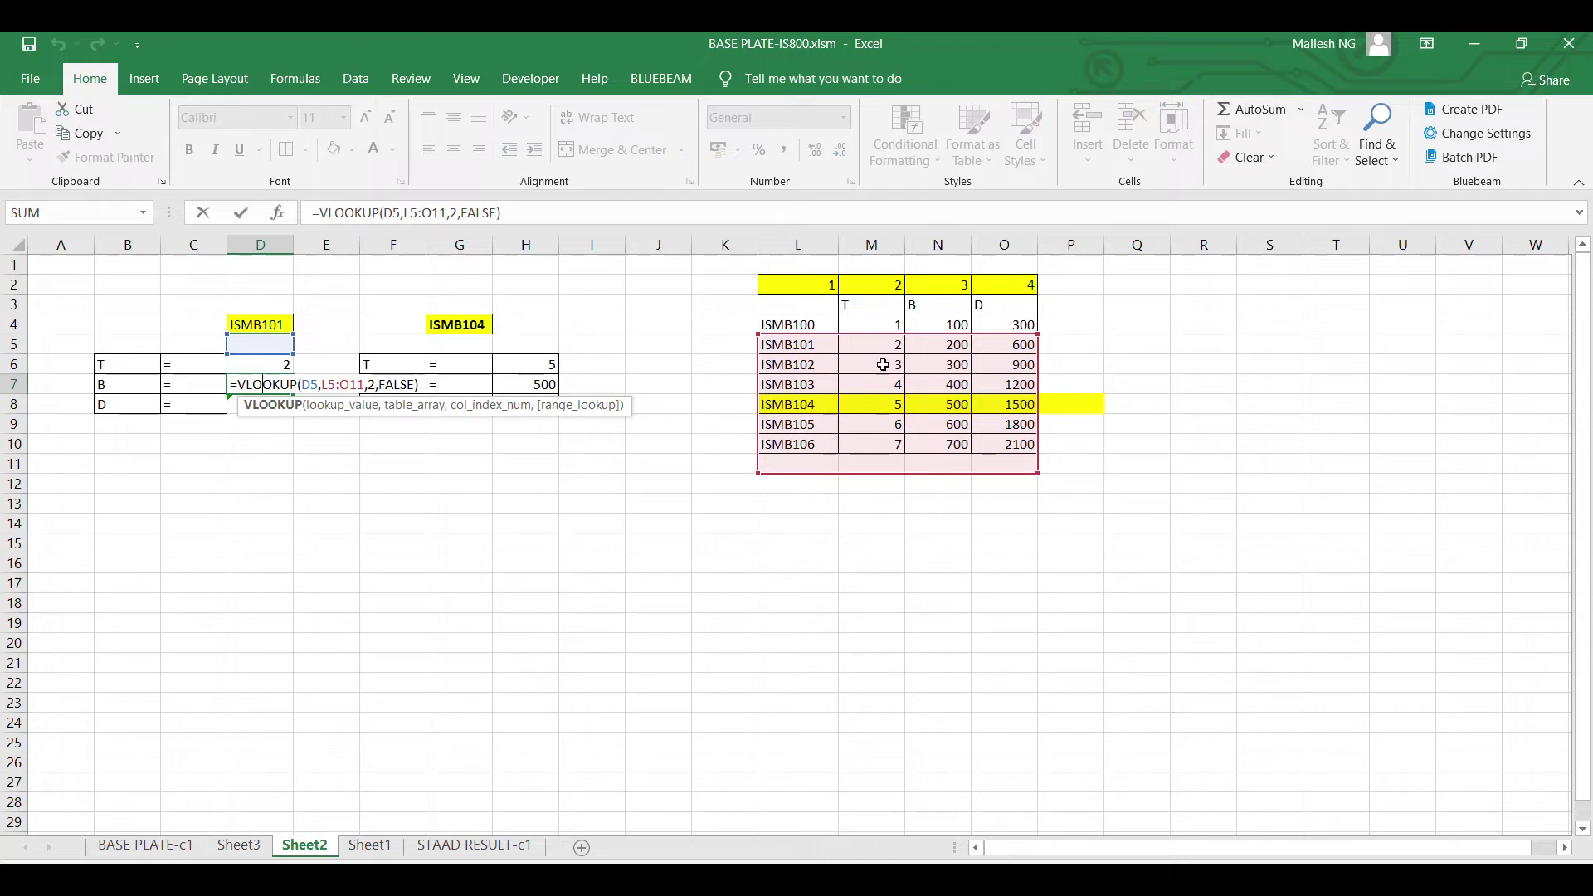
pyautogui.moveTo(896, 340)
pyautogui.mouseDown()
pyautogui.moveTo(893, 326)
pyautogui.moveTo(894, 351)
pyautogui.mouseUp()
pyautogui.press('Escape')
pyautogui.click(267, 365)
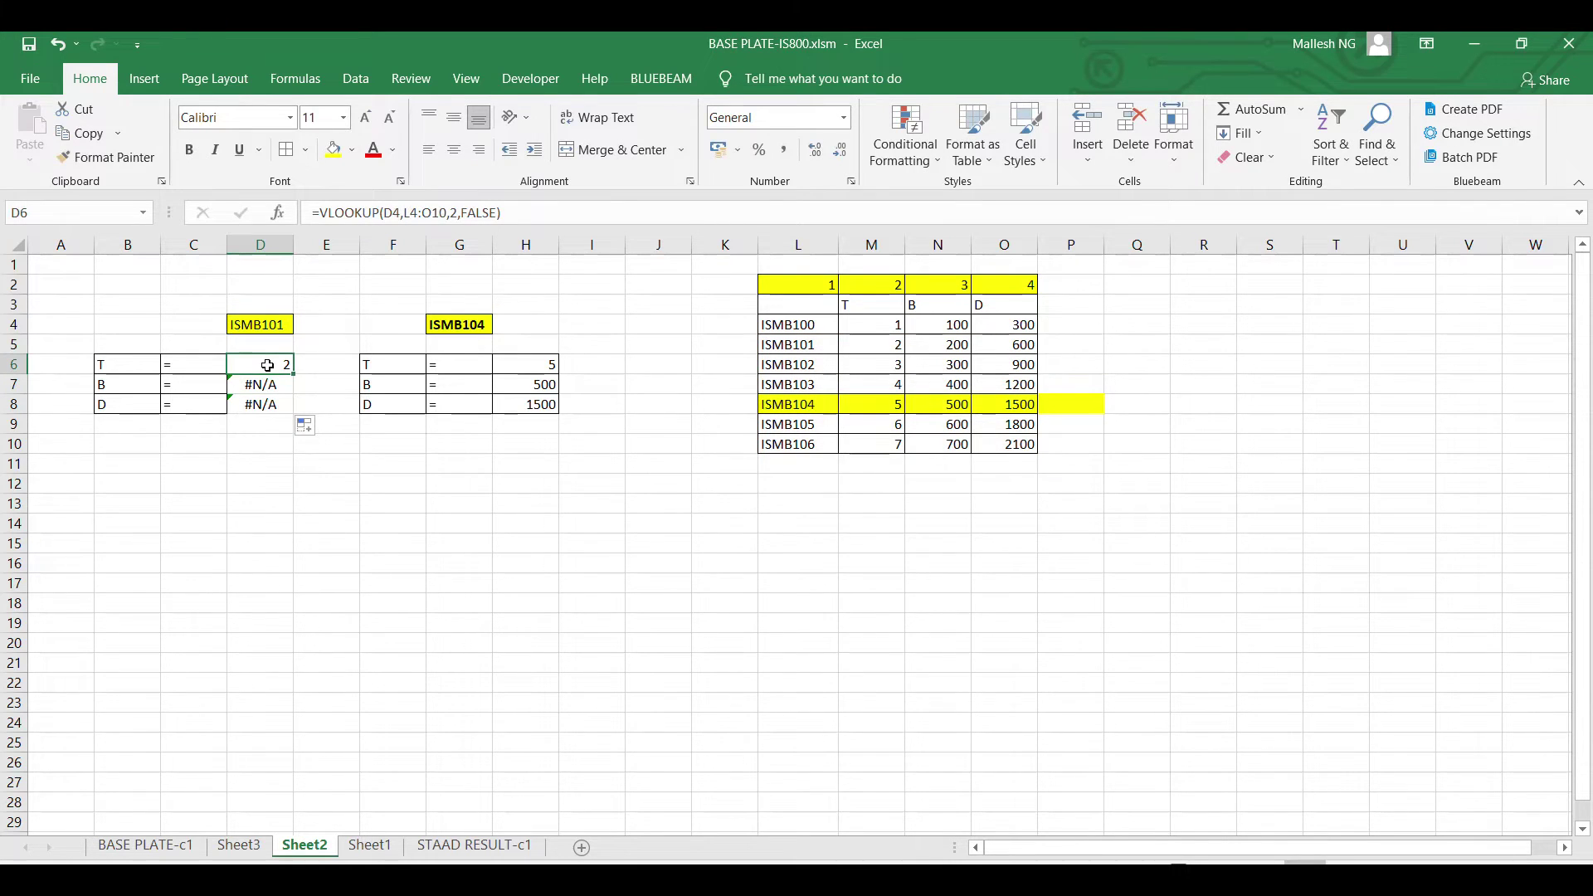
pyautogui.click(392, 213)
pyautogui.hotkey('ctrl', 'Return')
# - Make D6's D4, L4 and O10 references absolute and fill the formula down to D7:D8
pyautogui.click(393, 214)
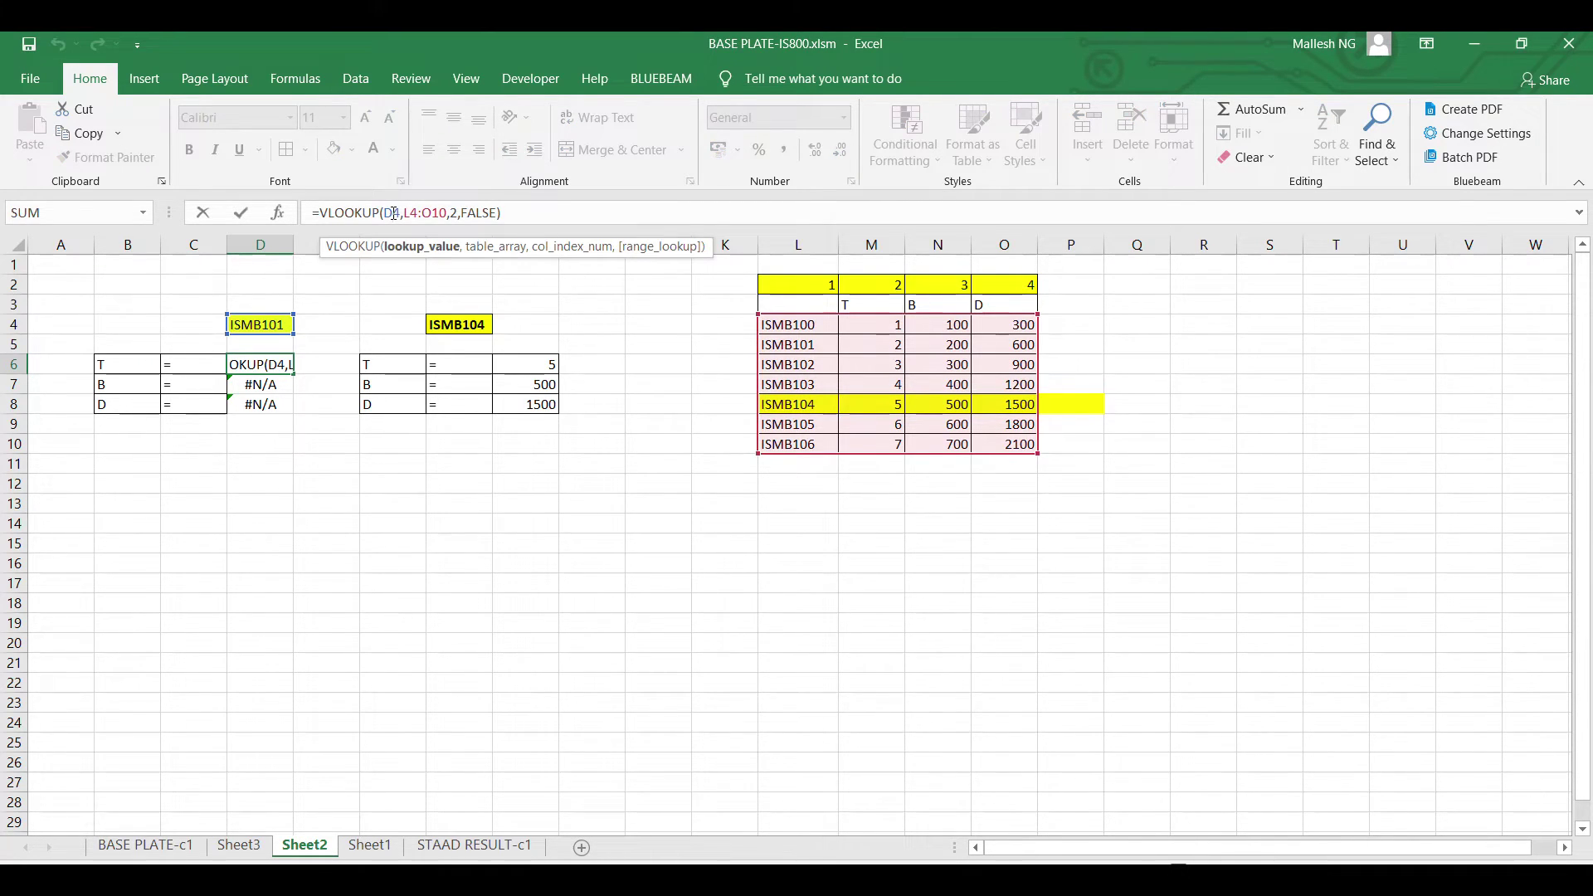
pyautogui.press('F4')
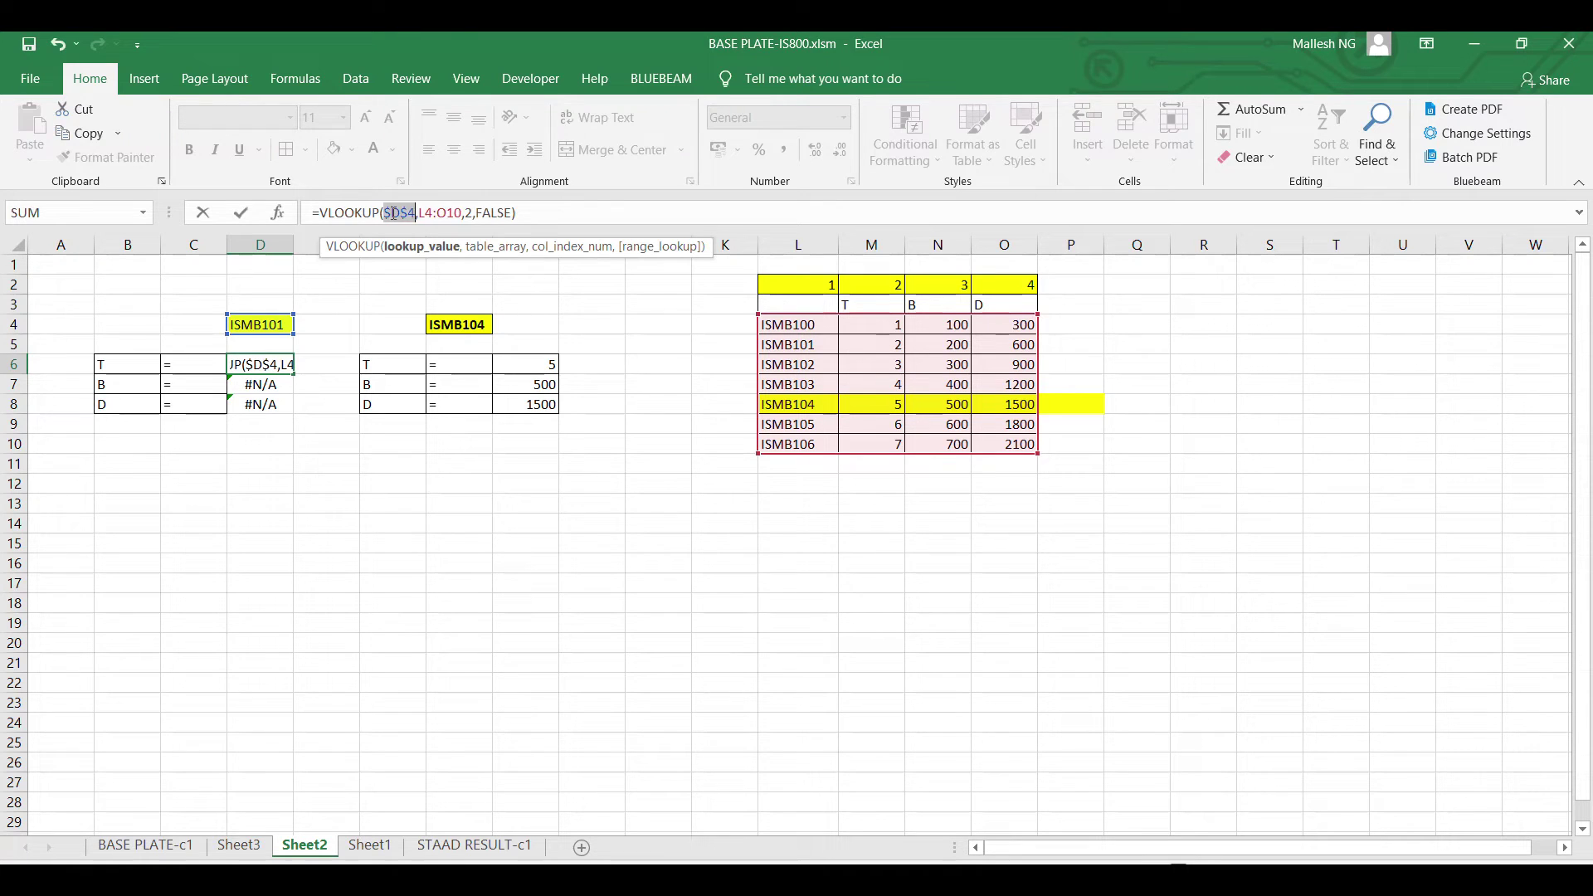
pyautogui.click(431, 213)
pyautogui.press('F4')
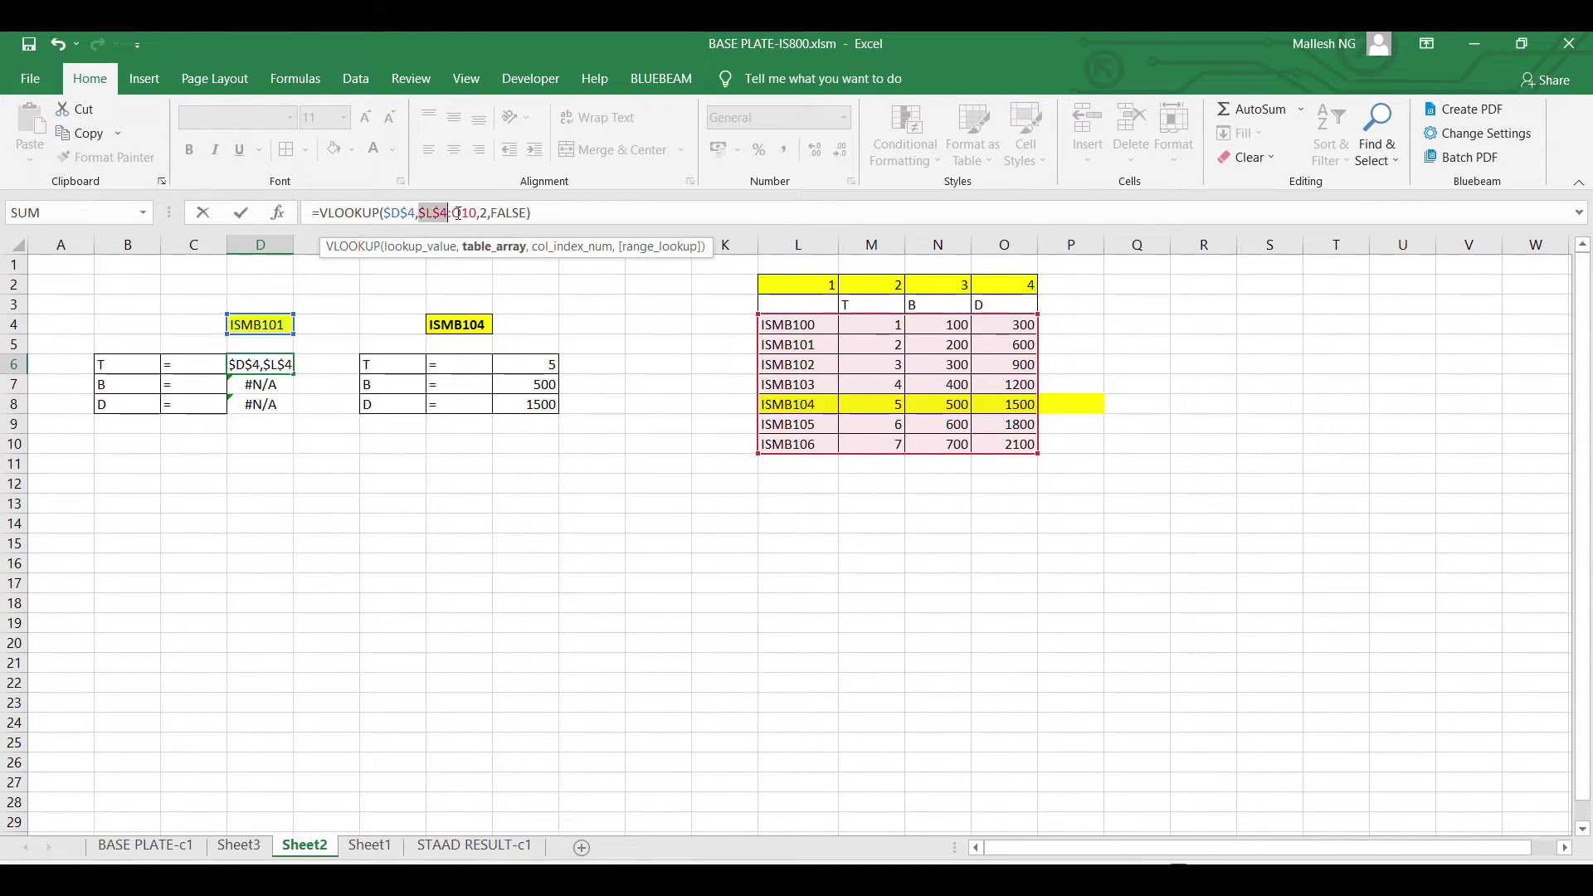
pyautogui.click(462, 214)
pyautogui.press('F4')
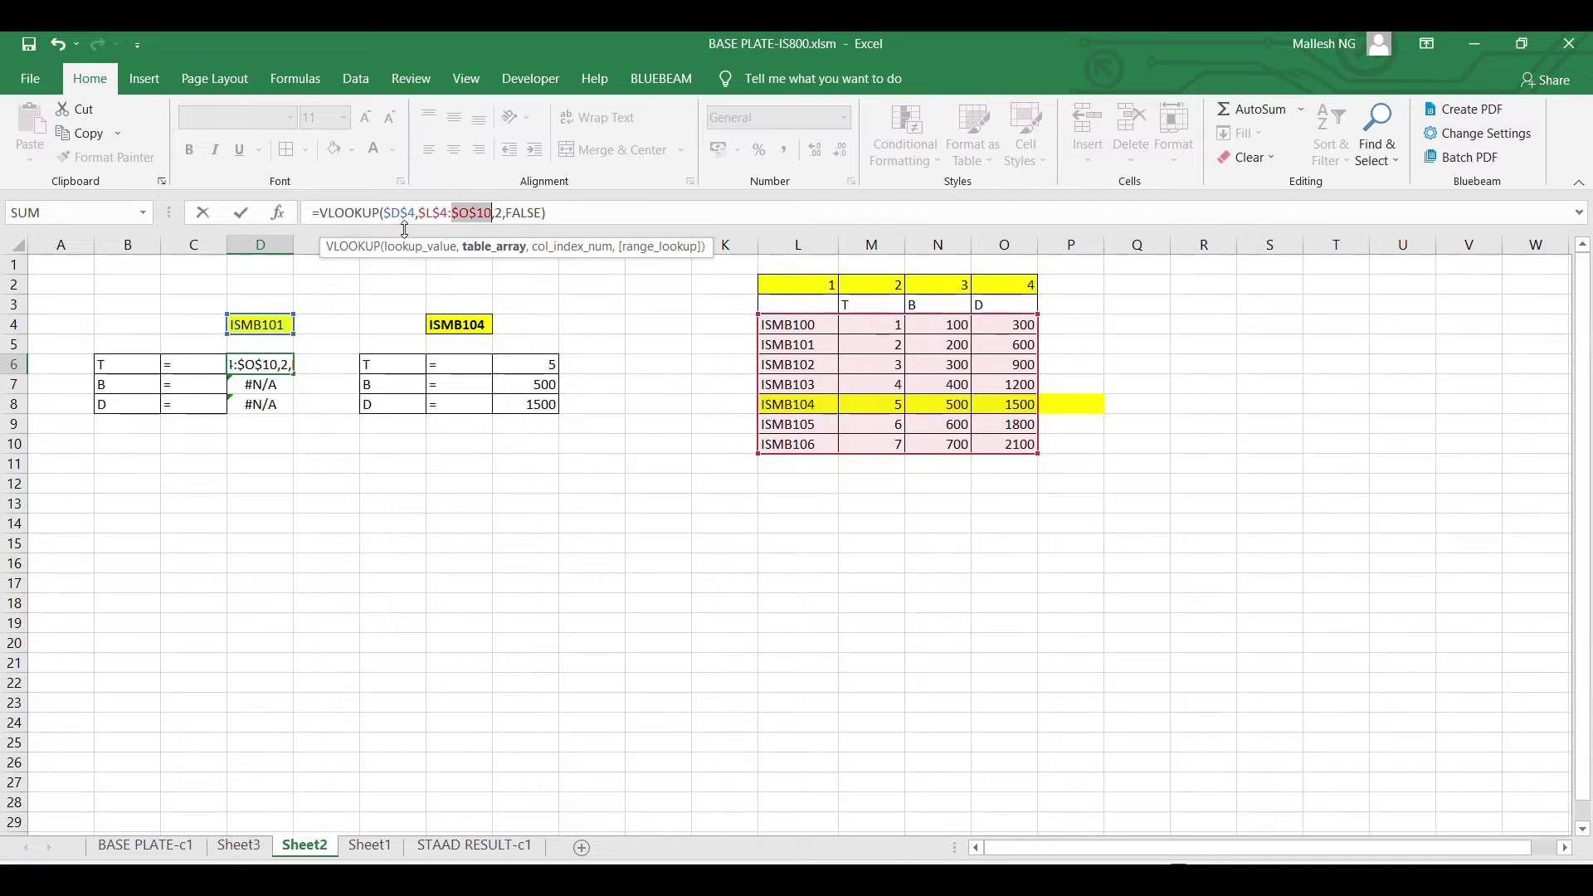
pyautogui.press('Return')
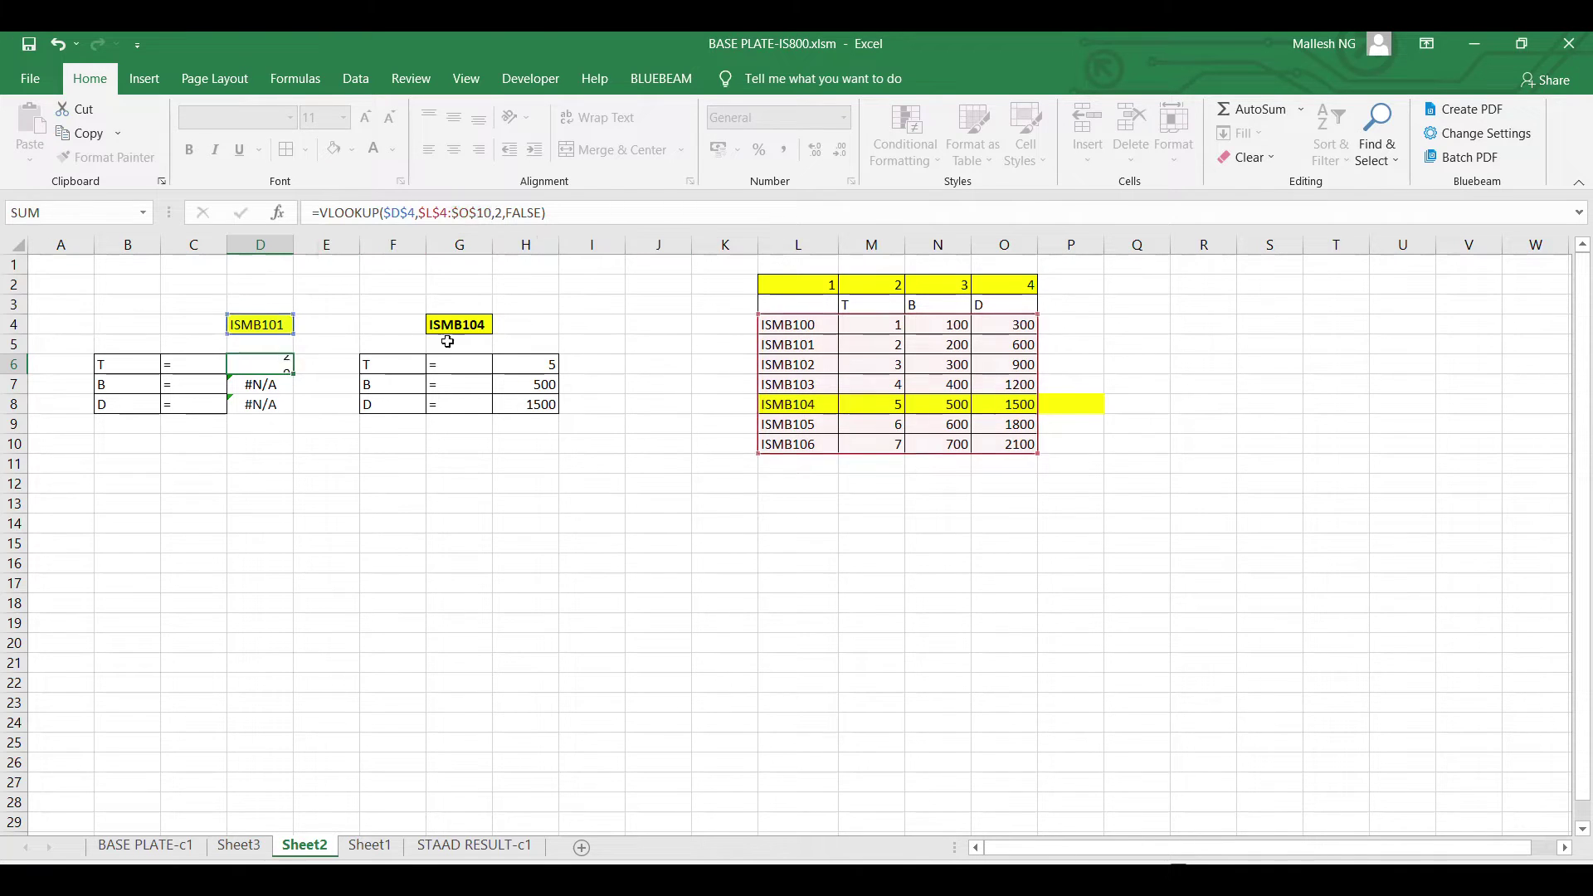
pyautogui.click(284, 367)
pyautogui.moveTo(294, 379); pyautogui.dragTo(300, 414)
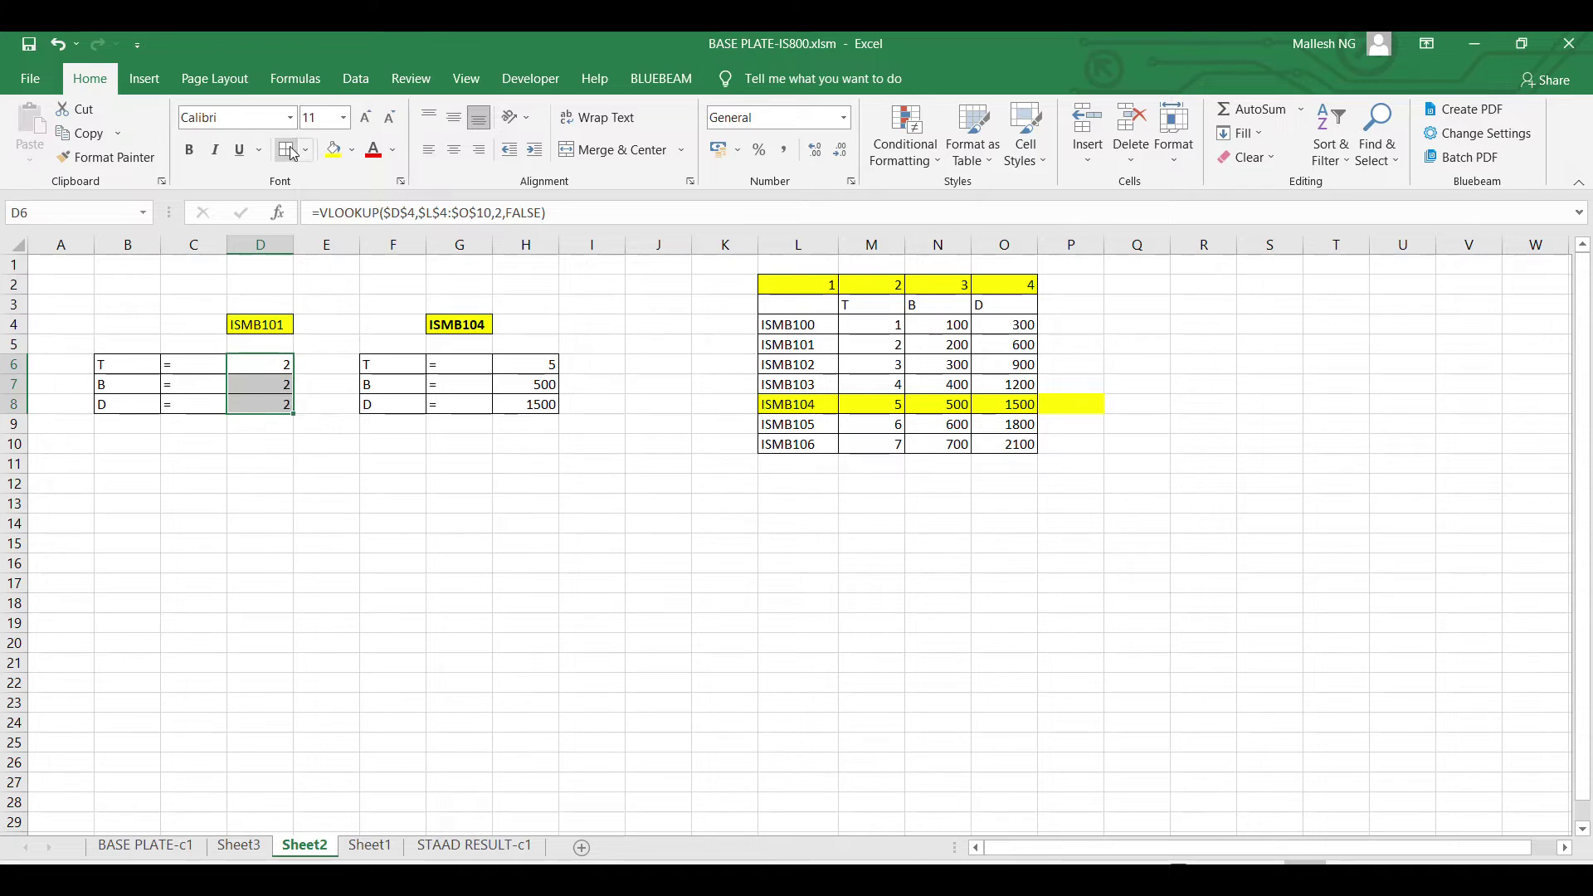
# - Check the copied lookups against the section table's B heading and commit the corrected B lookup in D7
pyautogui.click(263, 382)
pyautogui.click(262, 357)
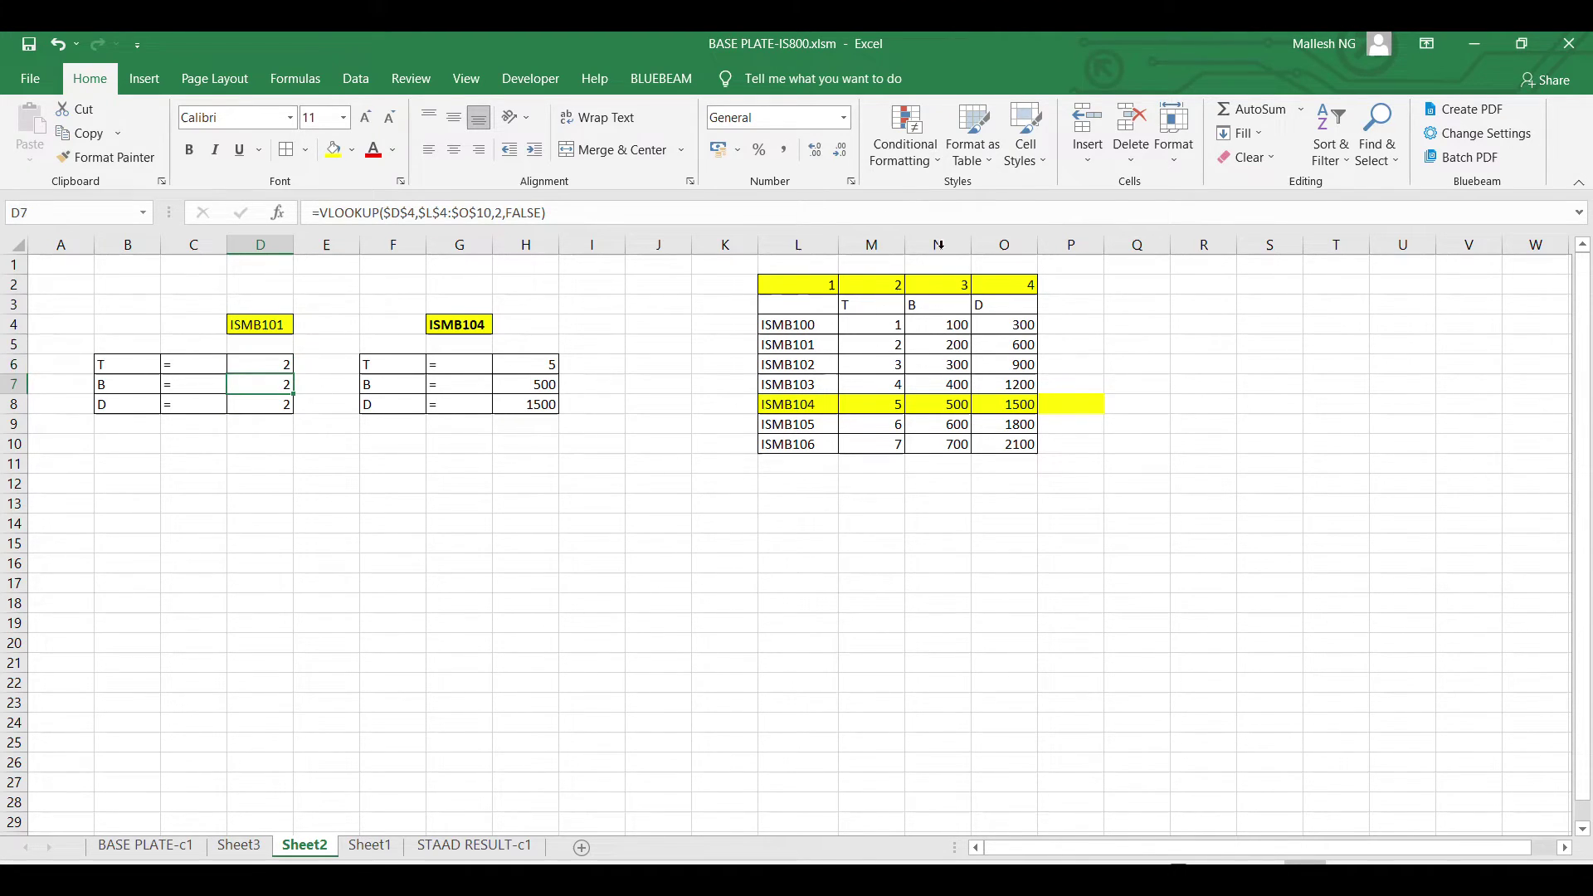
pyautogui.click(936, 311)
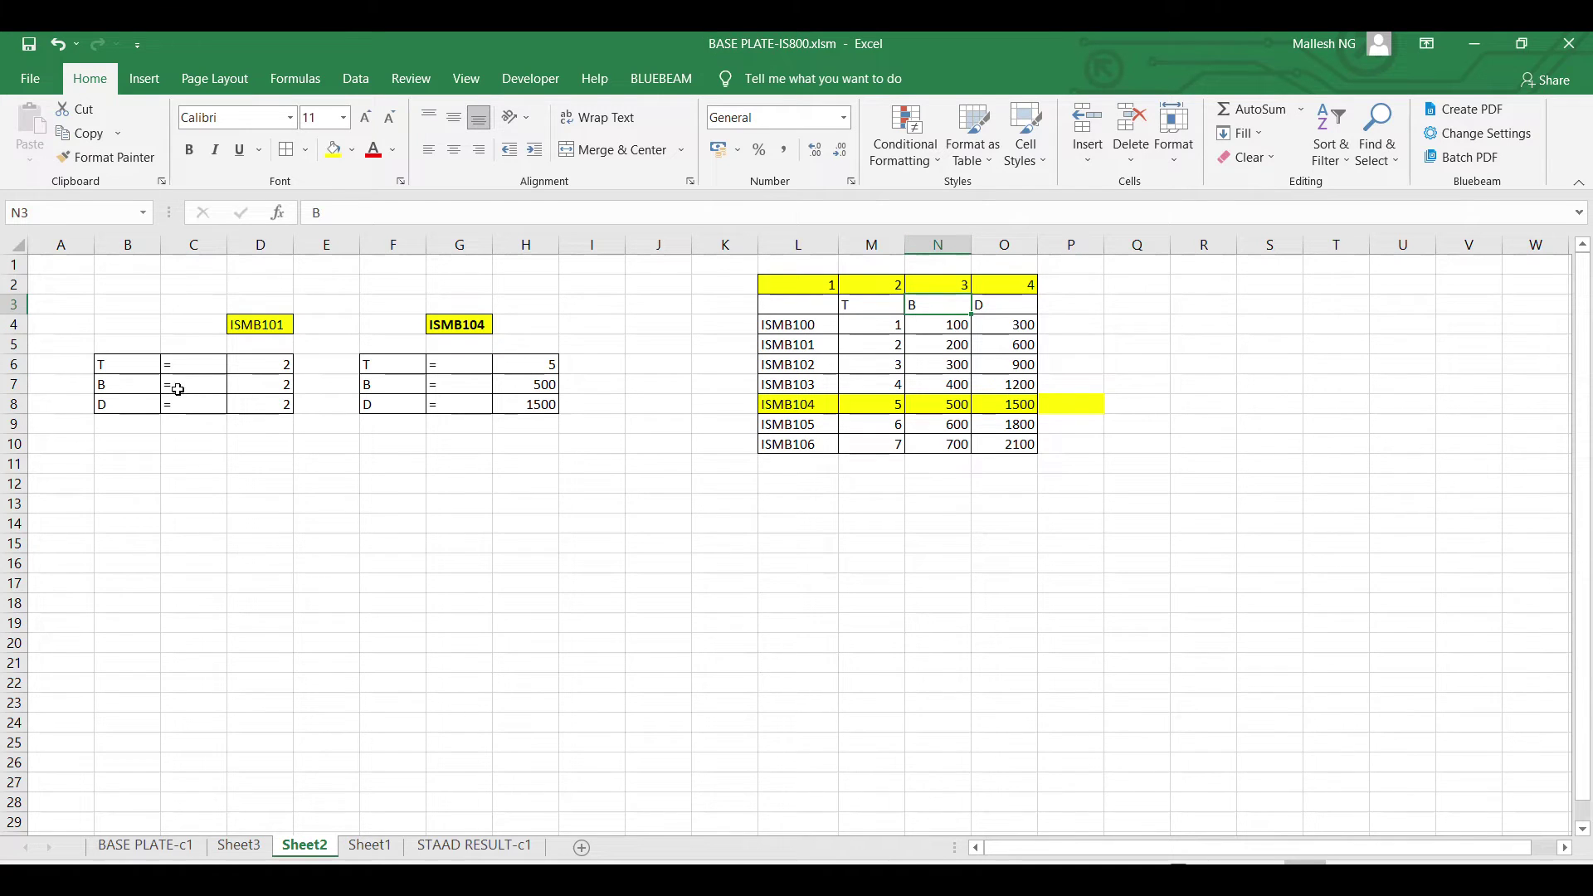
pyautogui.click(259, 386)
pyautogui.click(502, 210)
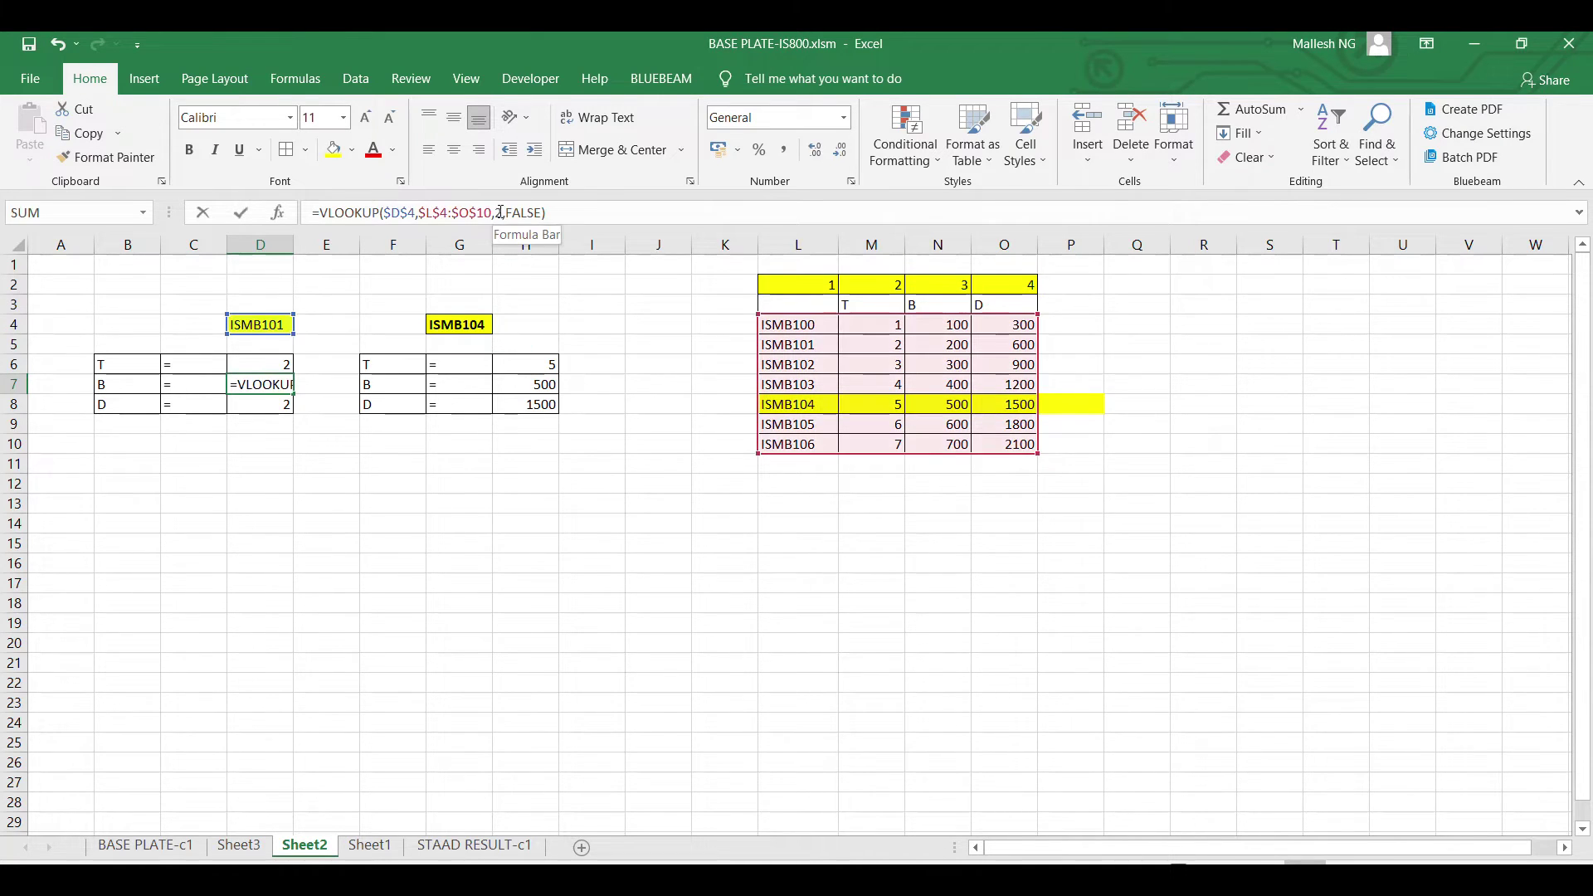
pyautogui.press('Return')
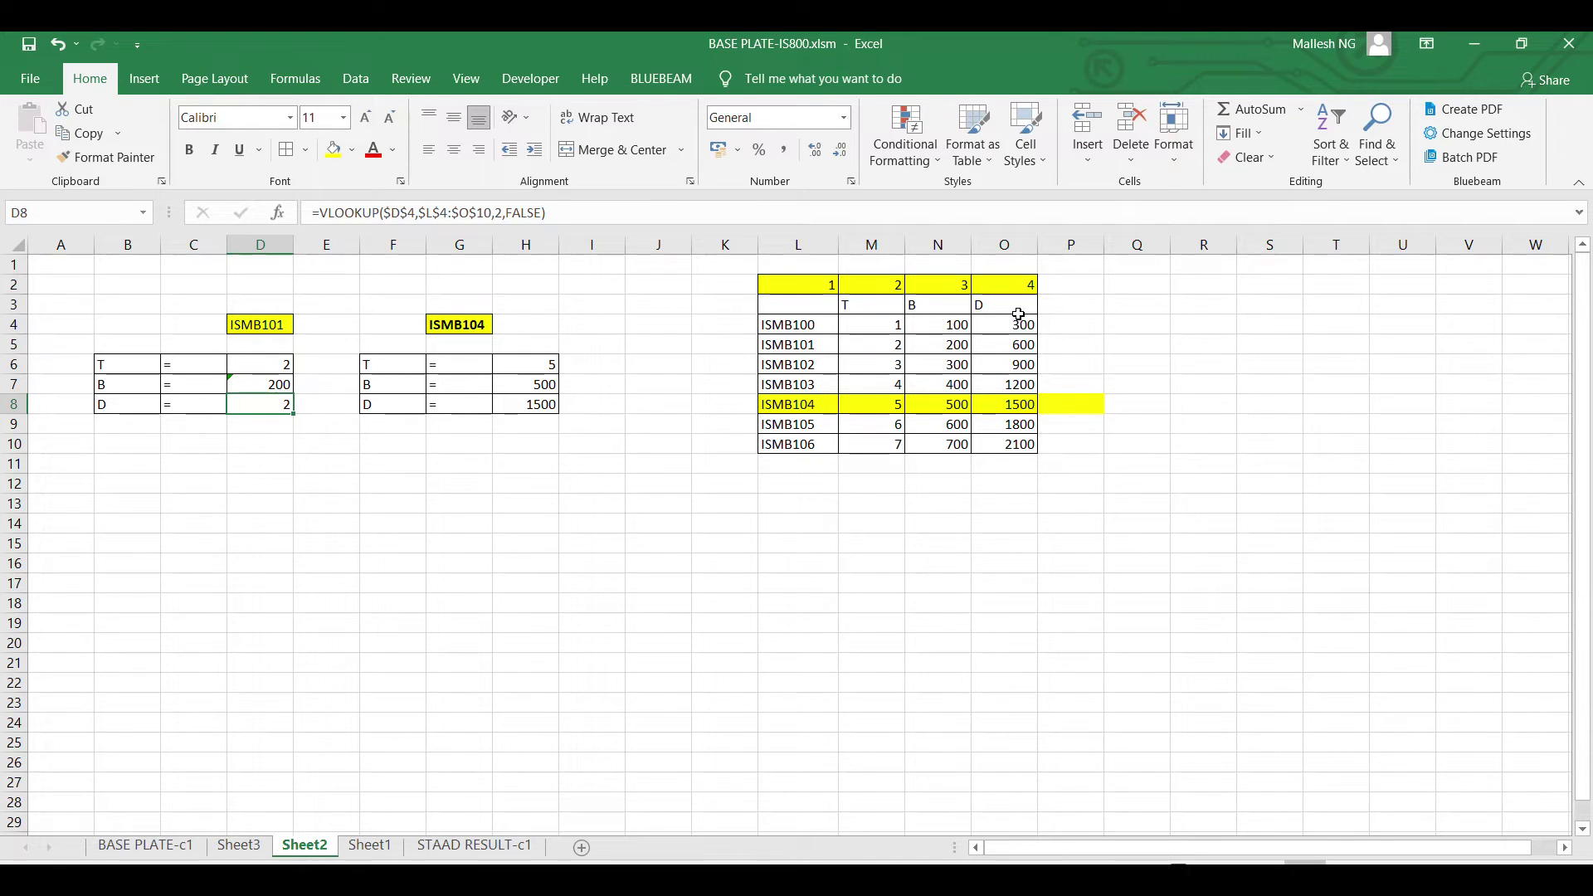
# - Change the D lookup in D8 to column index 4 so it returns 600
pyautogui.click(501, 213)
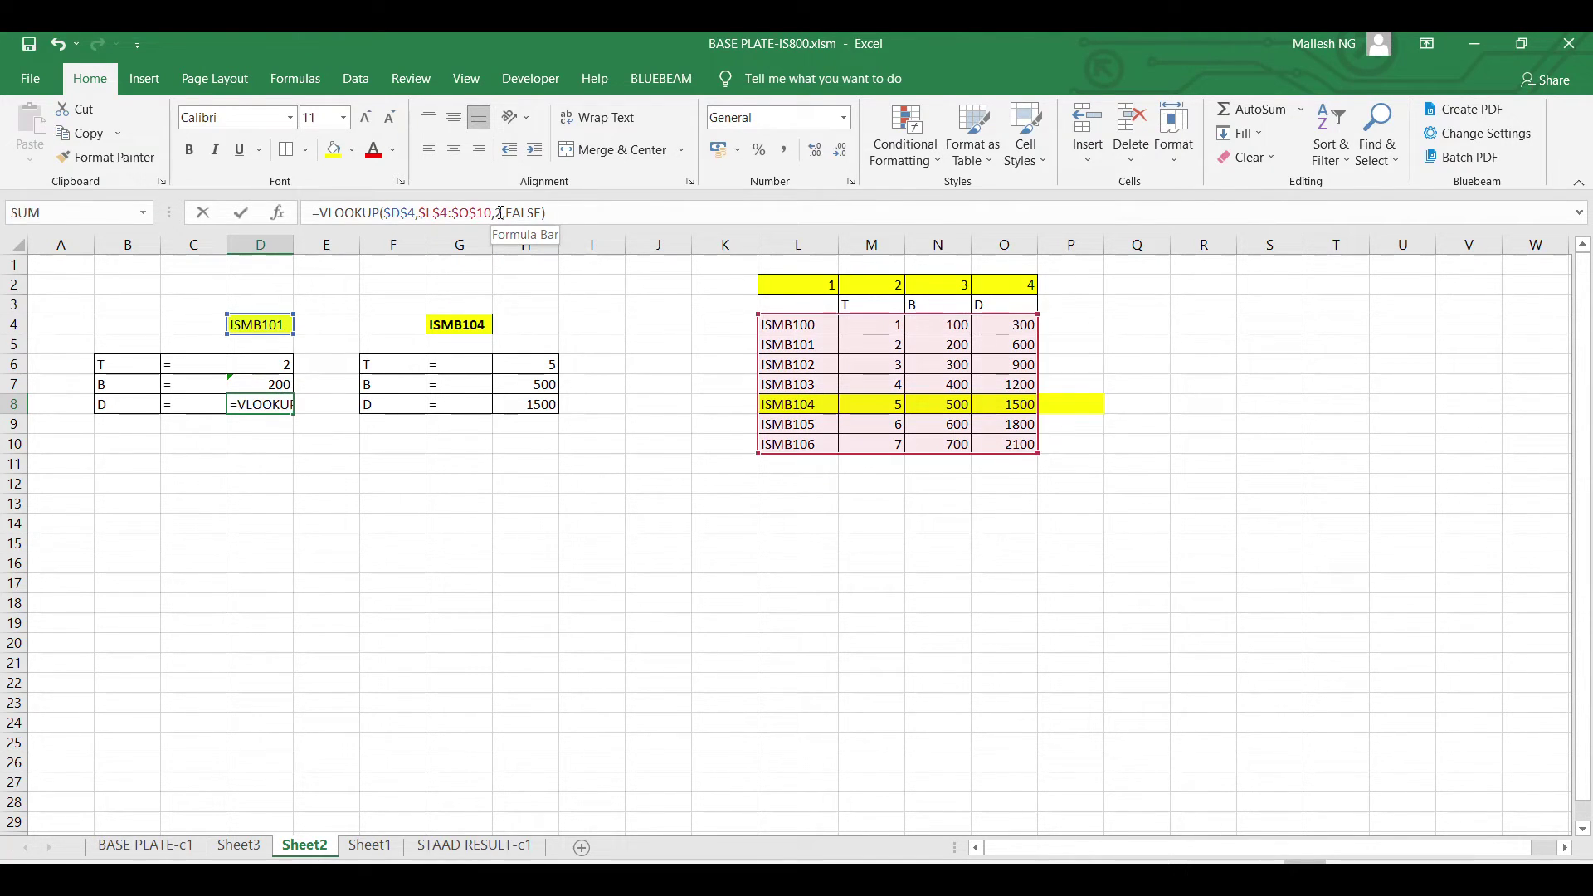
pyautogui.doubleClick(500, 214)
pyautogui.click(265, 458)
pyautogui.press('Escape')
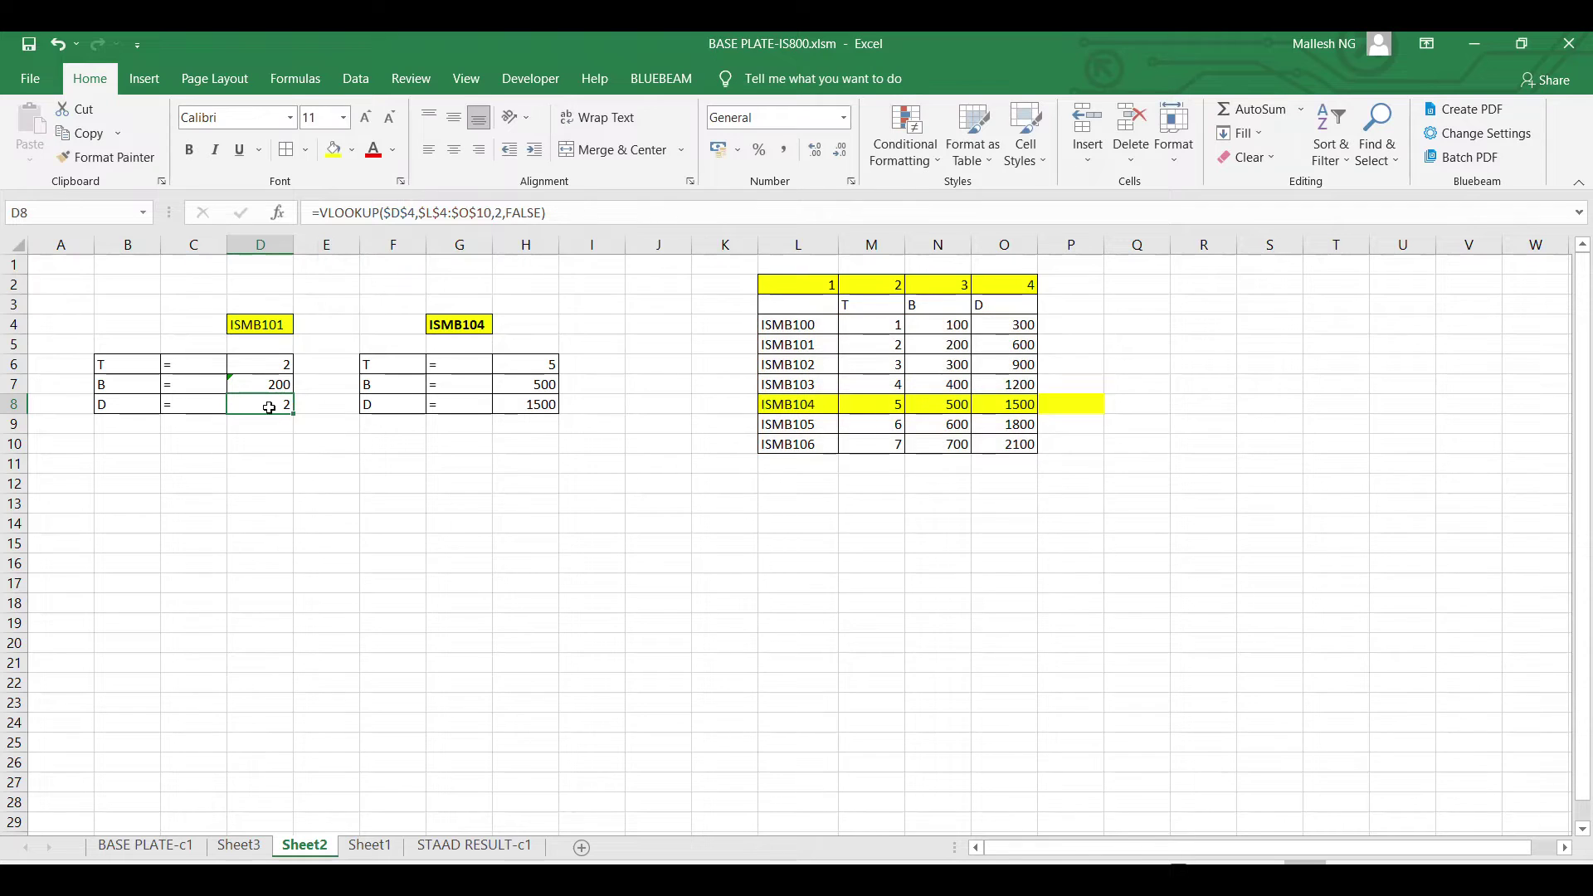
pyautogui.click(445, 212)
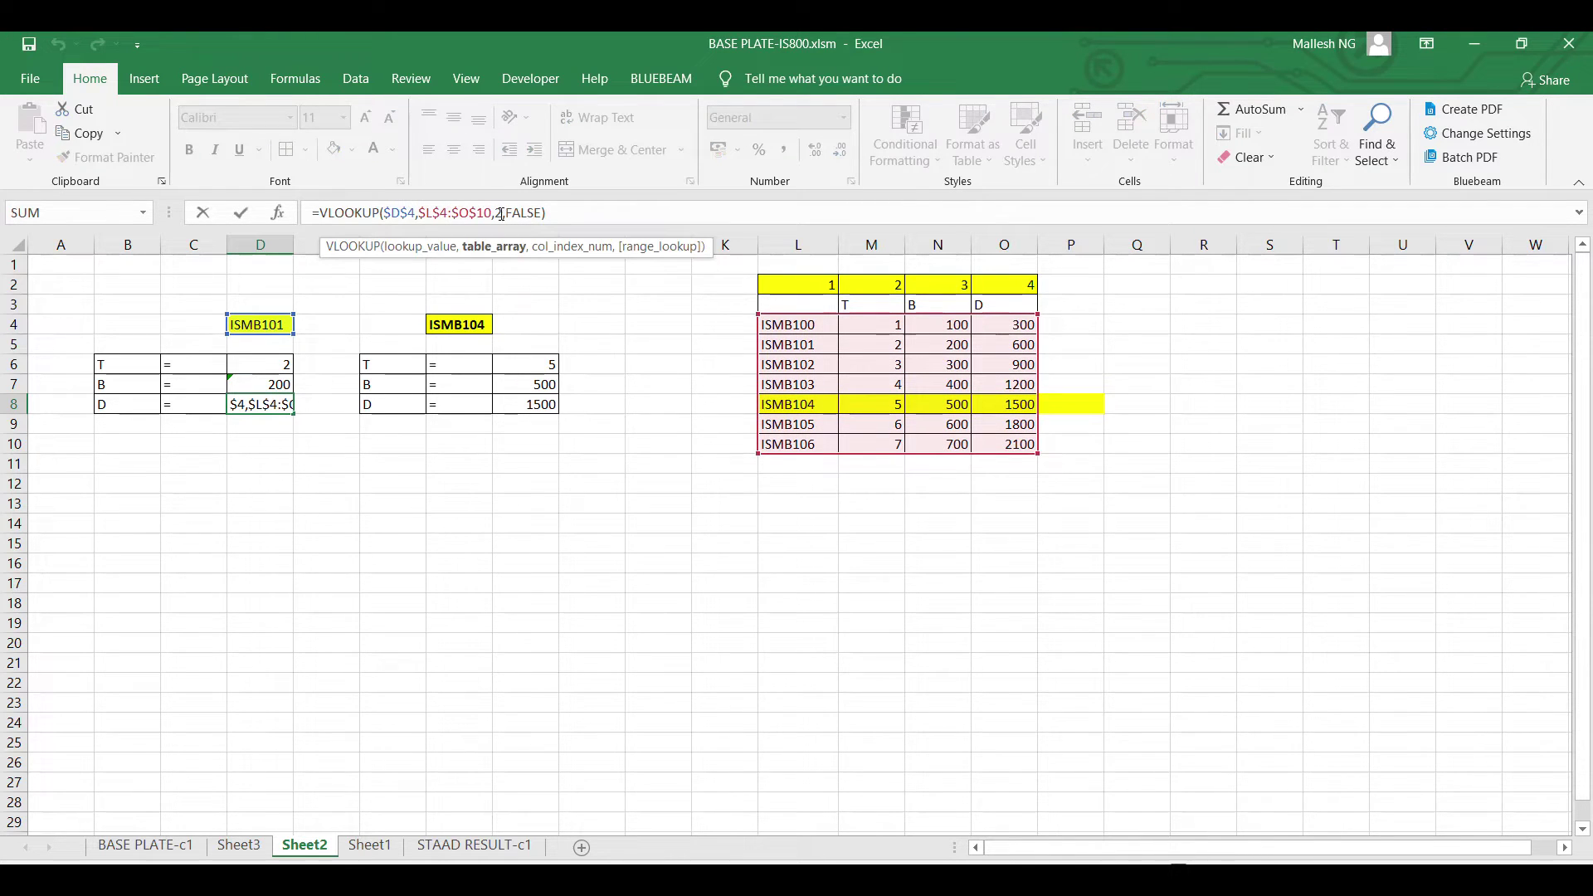
pyautogui.click(499, 213)
pyautogui.press('BackSpace')
pyautogui.write('4')
pyautogui.press('Return')
# - Inspect the AA38 HLOOKUP on BASE PLATE-c1, glance at Sheet3, and return to Sheet2
pyautogui.click(341, 702)
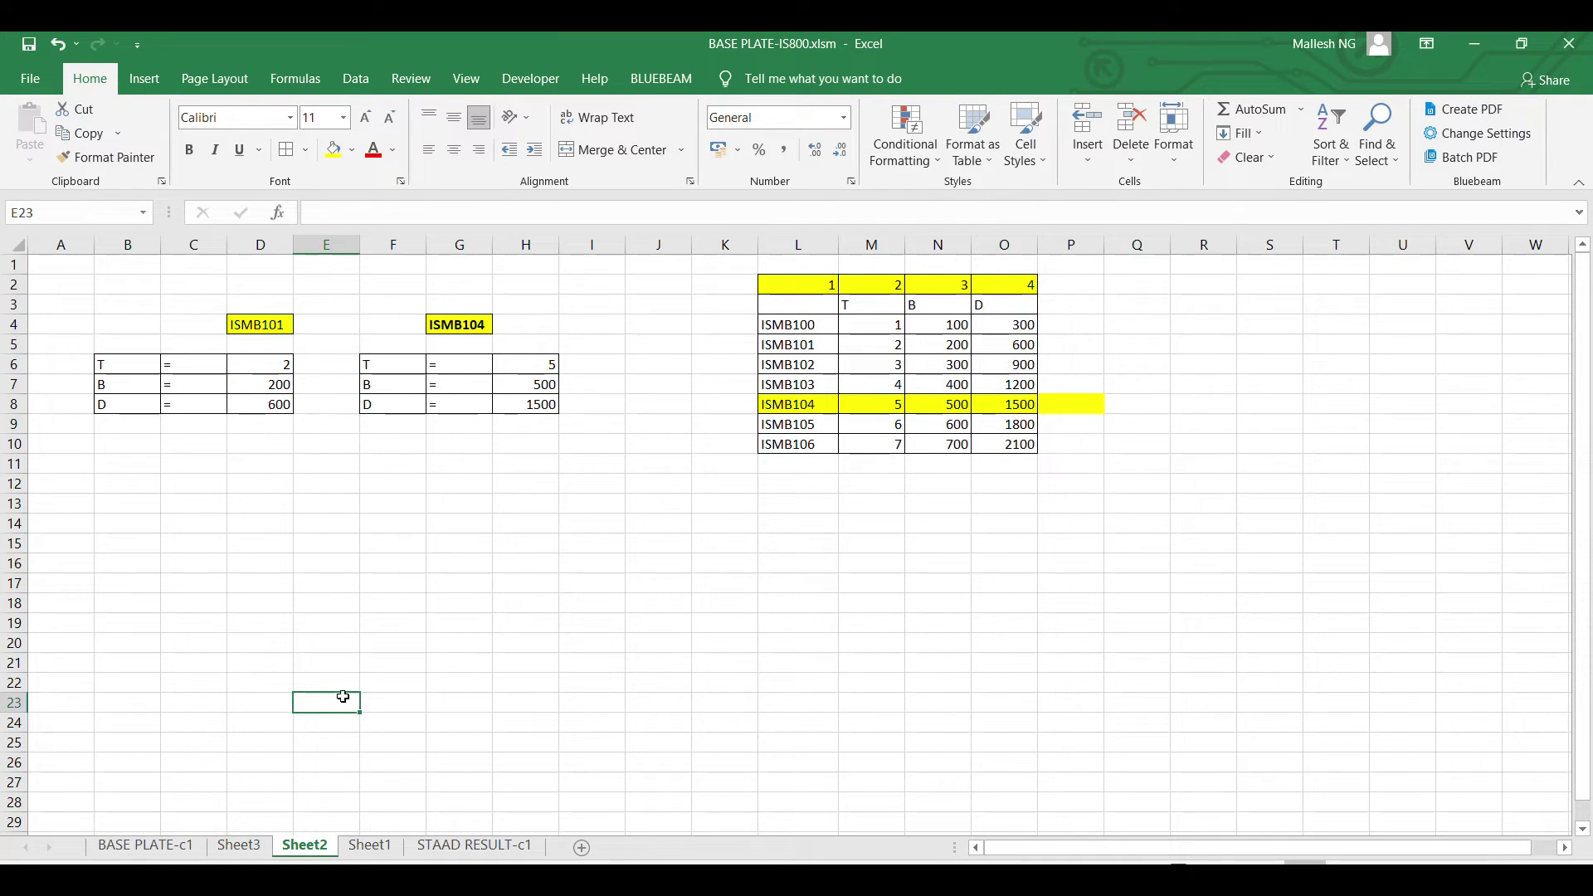
pyautogui.click(350, 581)
pyautogui.click(464, 540)
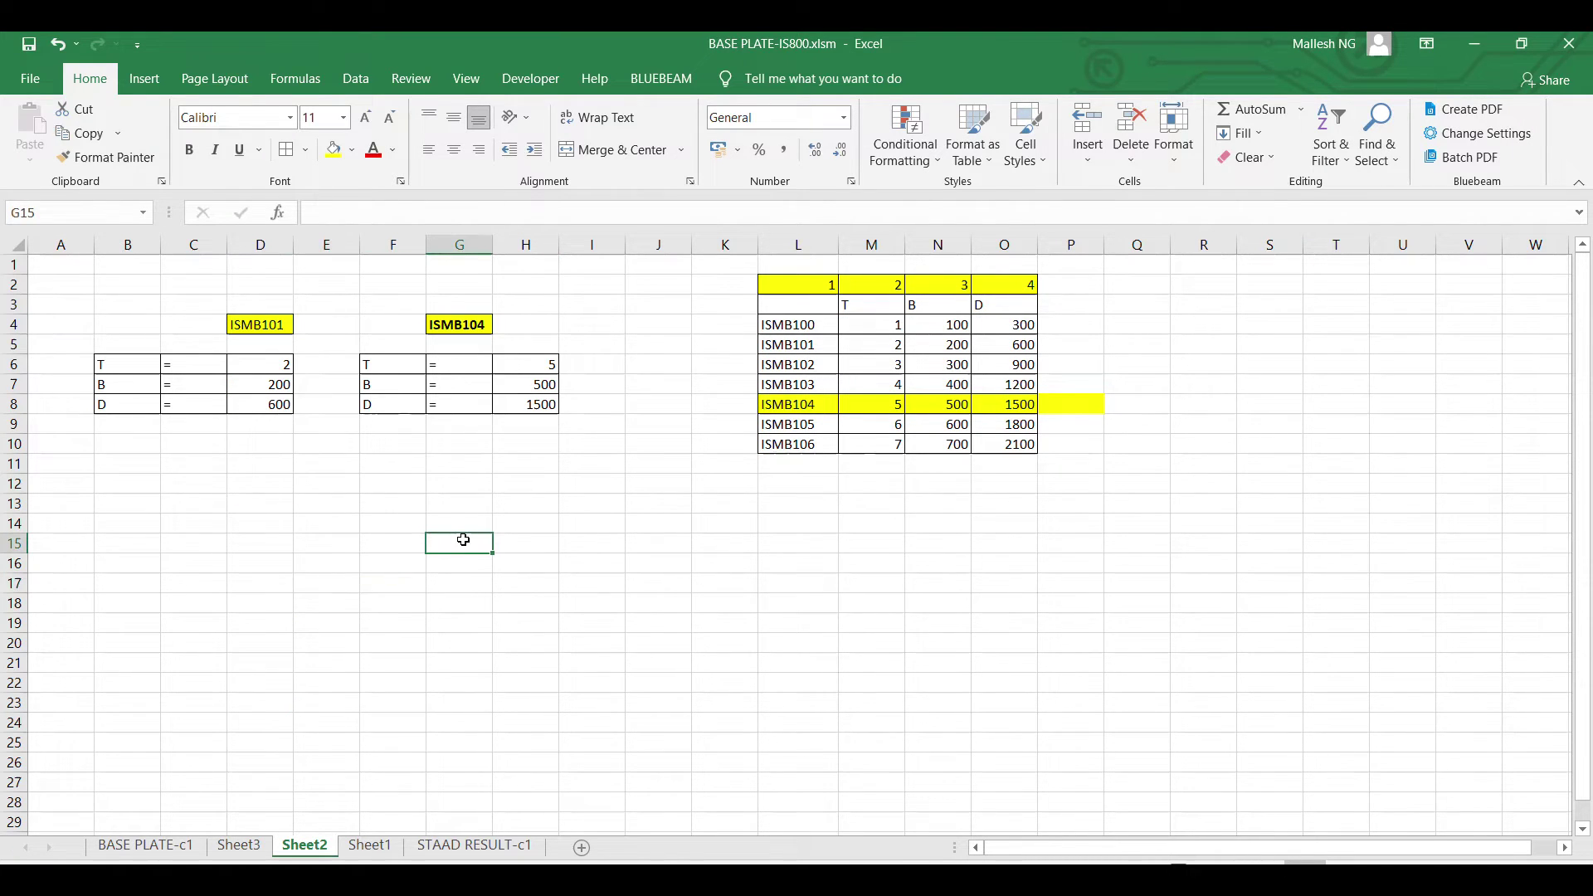
pyautogui.click(173, 846)
pyautogui.scroll(-7, 638, 512)
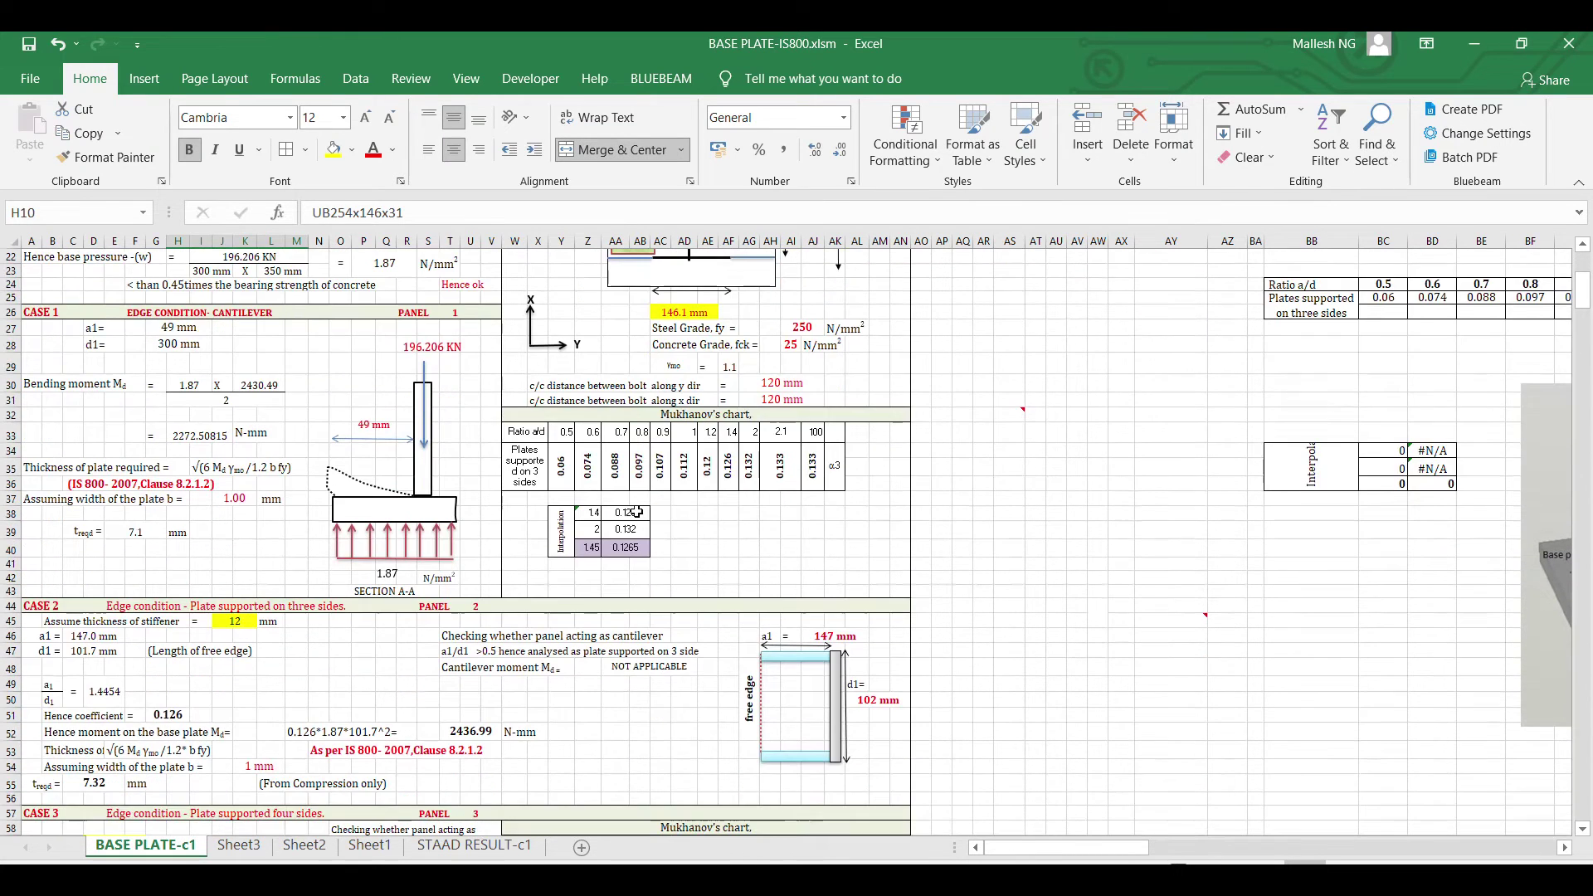
pyautogui.click(636, 512)
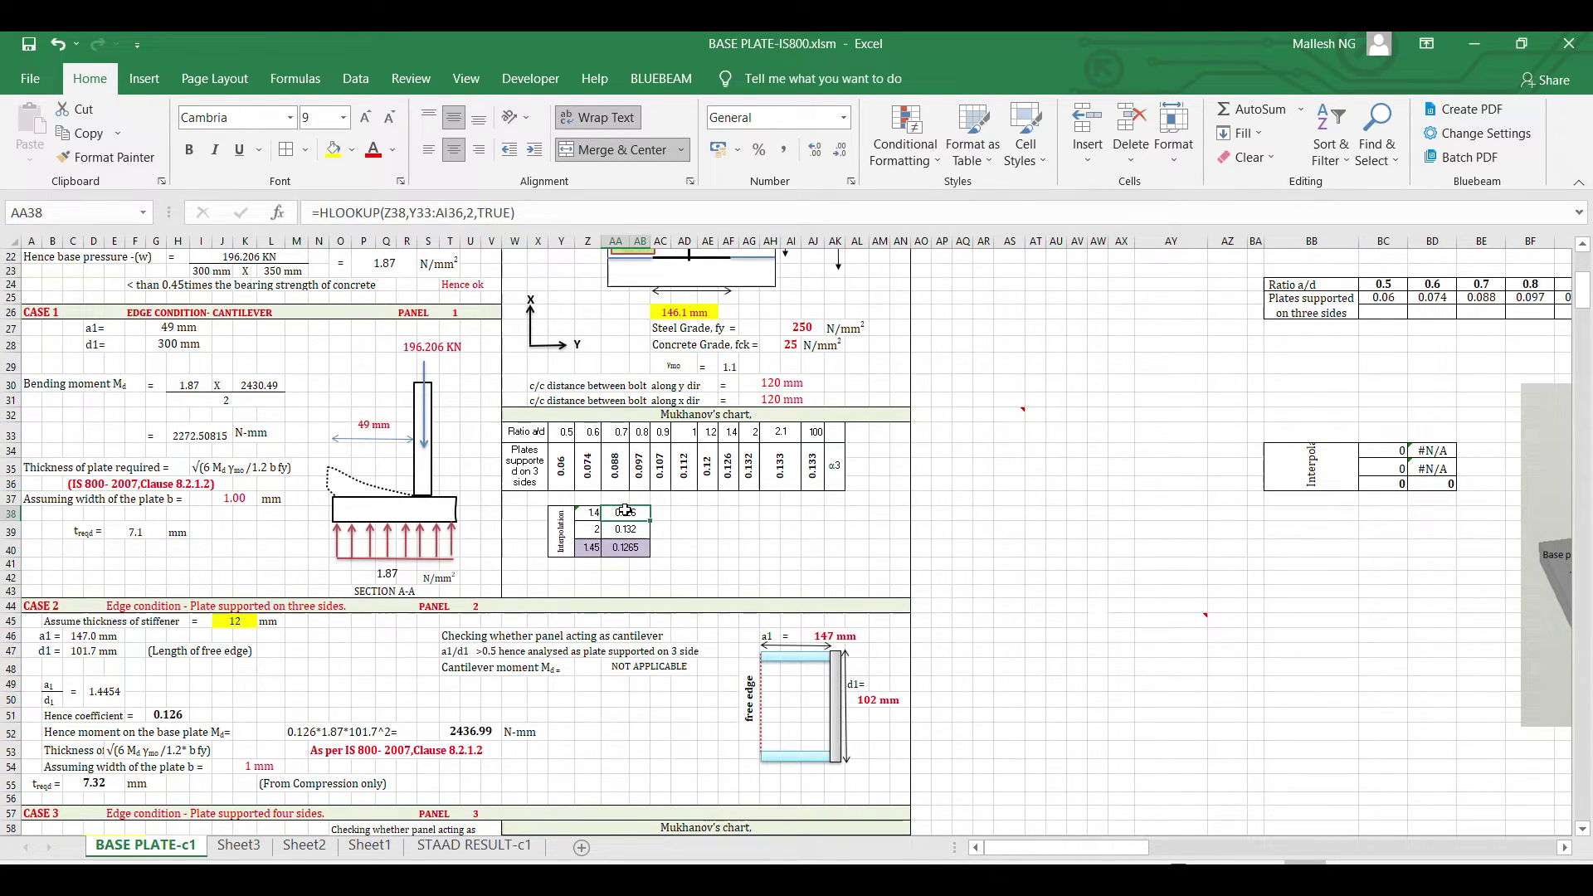
pyautogui.click(239, 845)
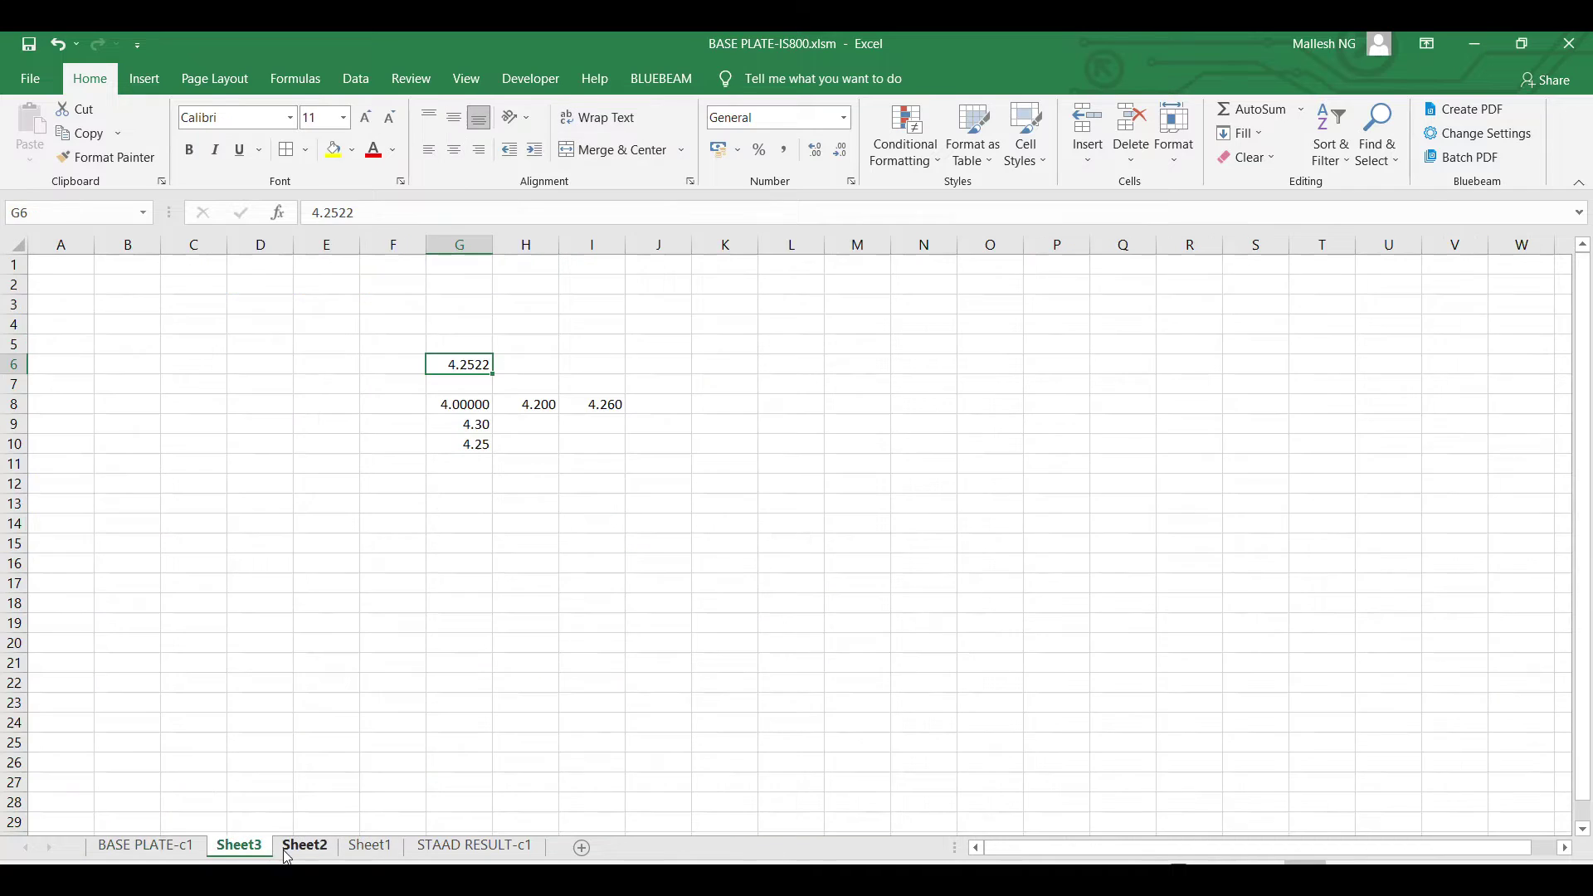
pyautogui.click(290, 855)
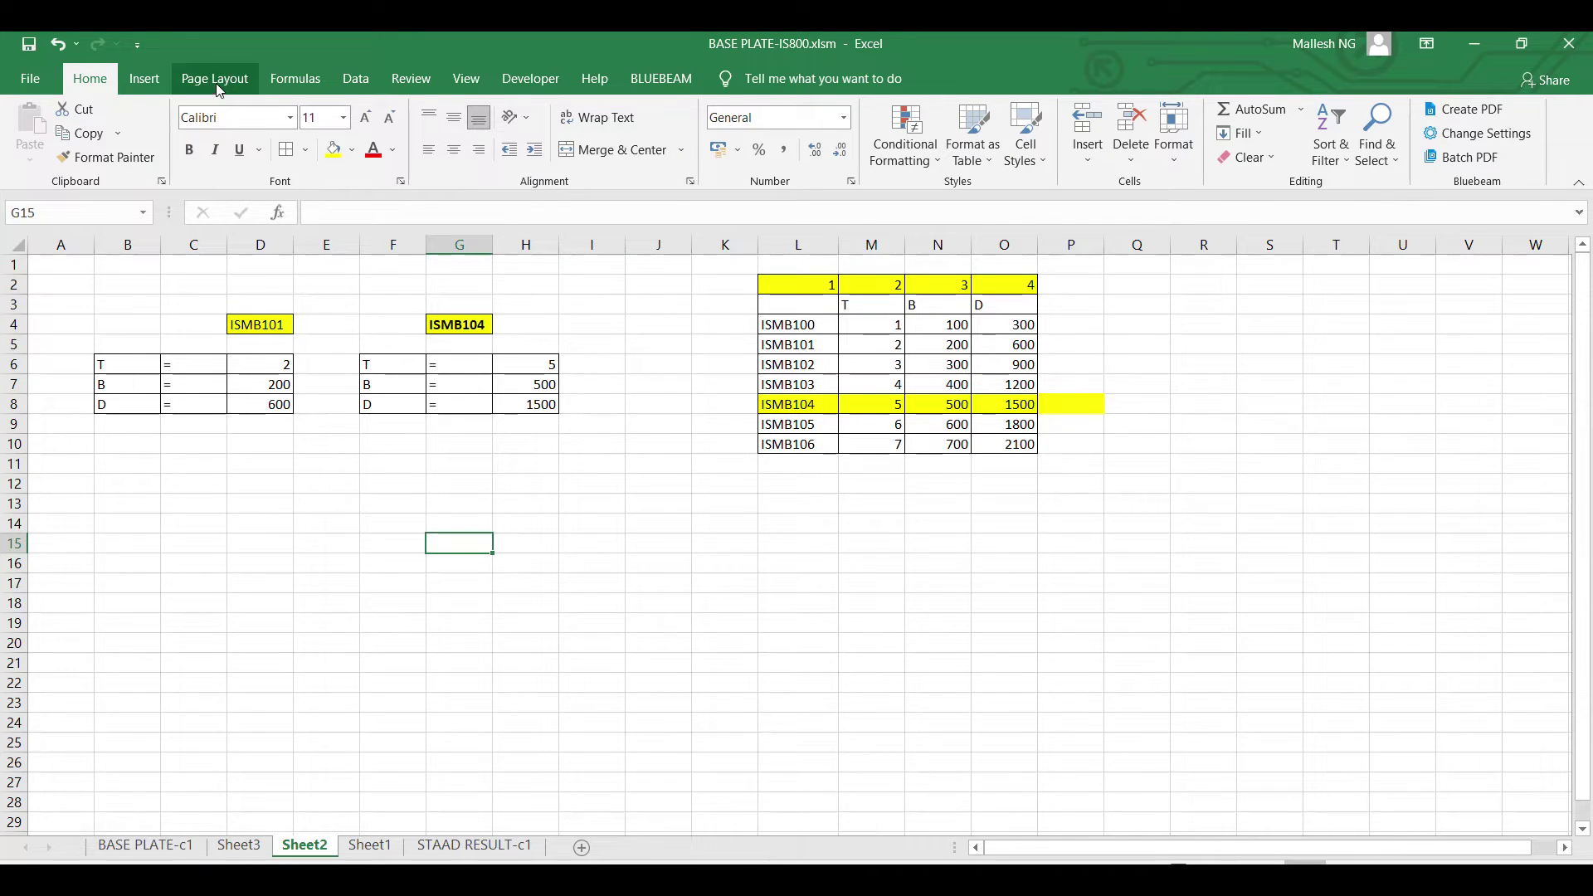
# - Draw a straight vertical arrow down column M of the section table, from M2 to M8
pyautogui.click(138, 86)
pyautogui.click(298, 109)
pyautogui.click(277, 256)
pyautogui.moveTo(871, 285); pyautogui.dragTo(871, 392)
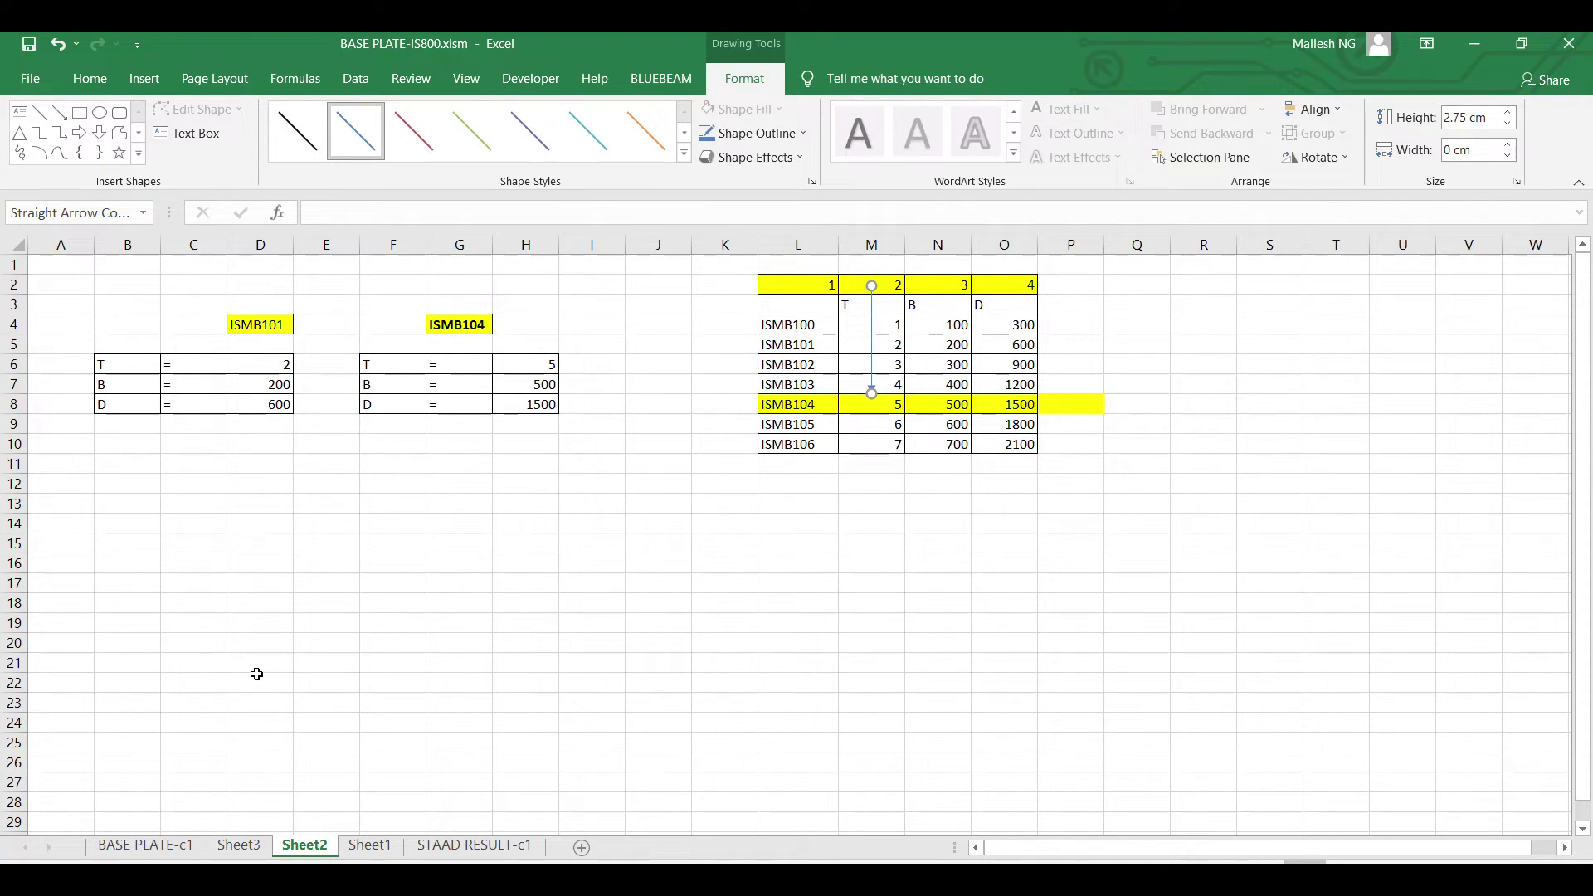
# - Review the AA38 HLOOKUP on BASE PLATE-c1 without changes, then go back to Sheet2
pyautogui.click(145, 845)
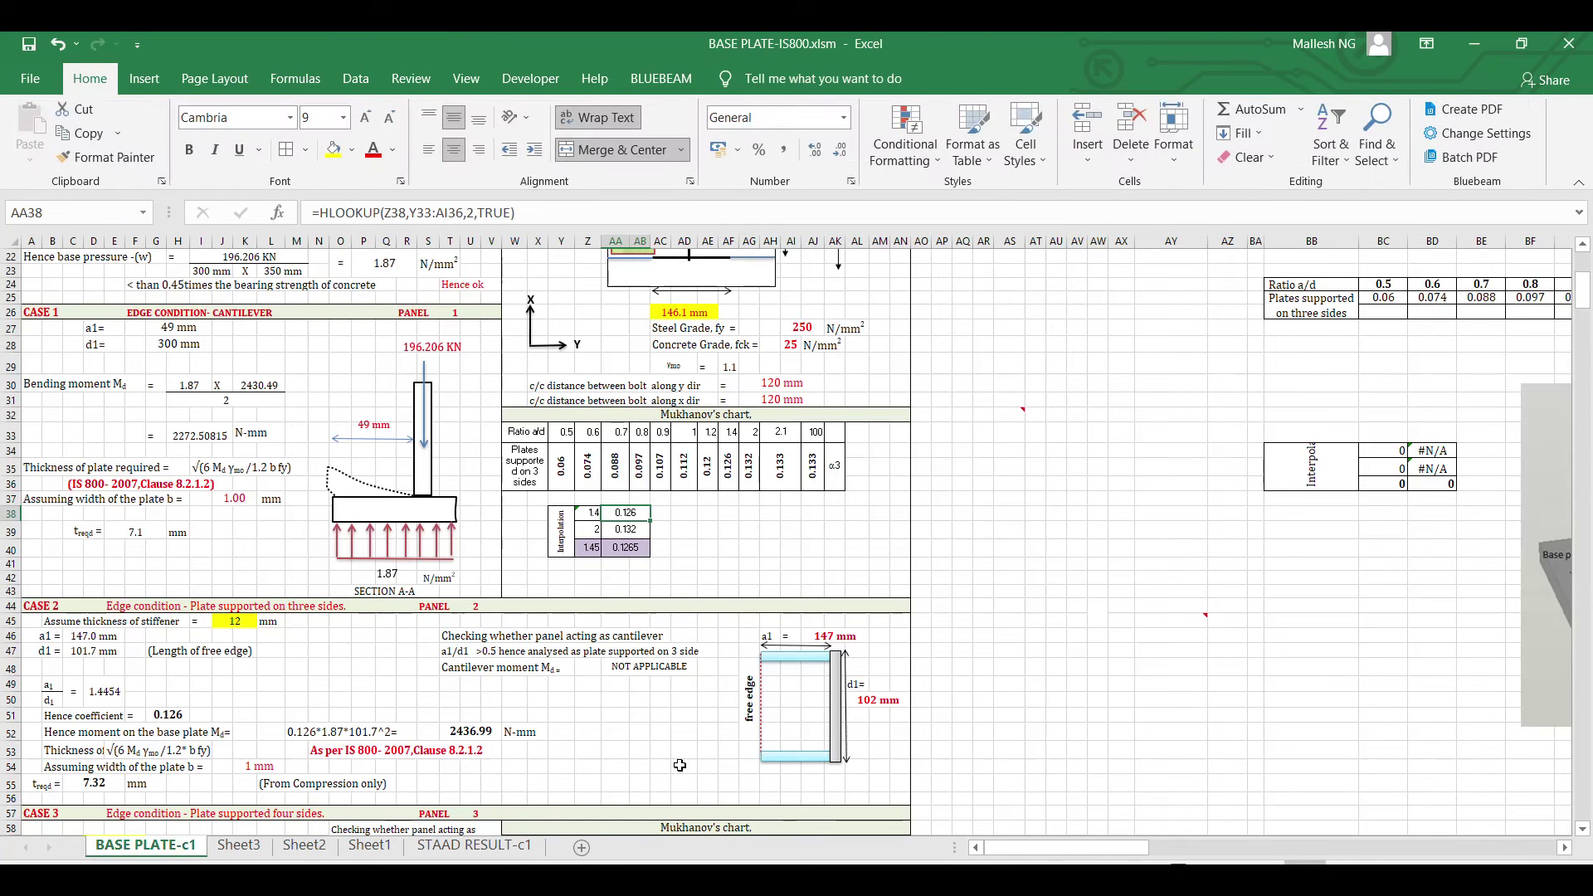
pyautogui.doubleClick(616, 515)
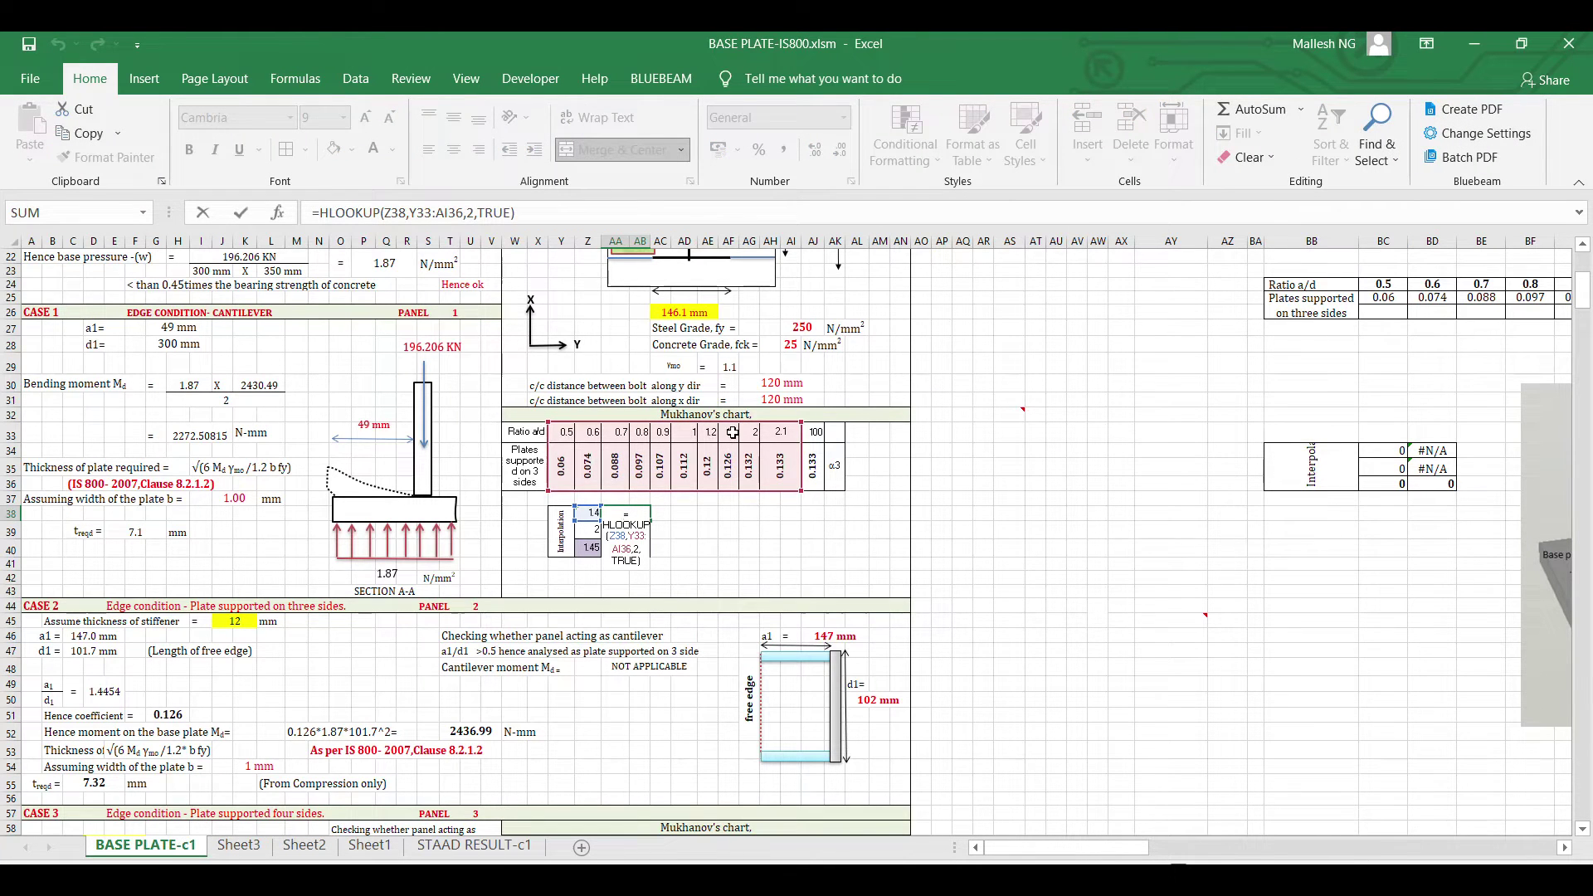
pyautogui.press('Escape')
pyautogui.click(305, 846)
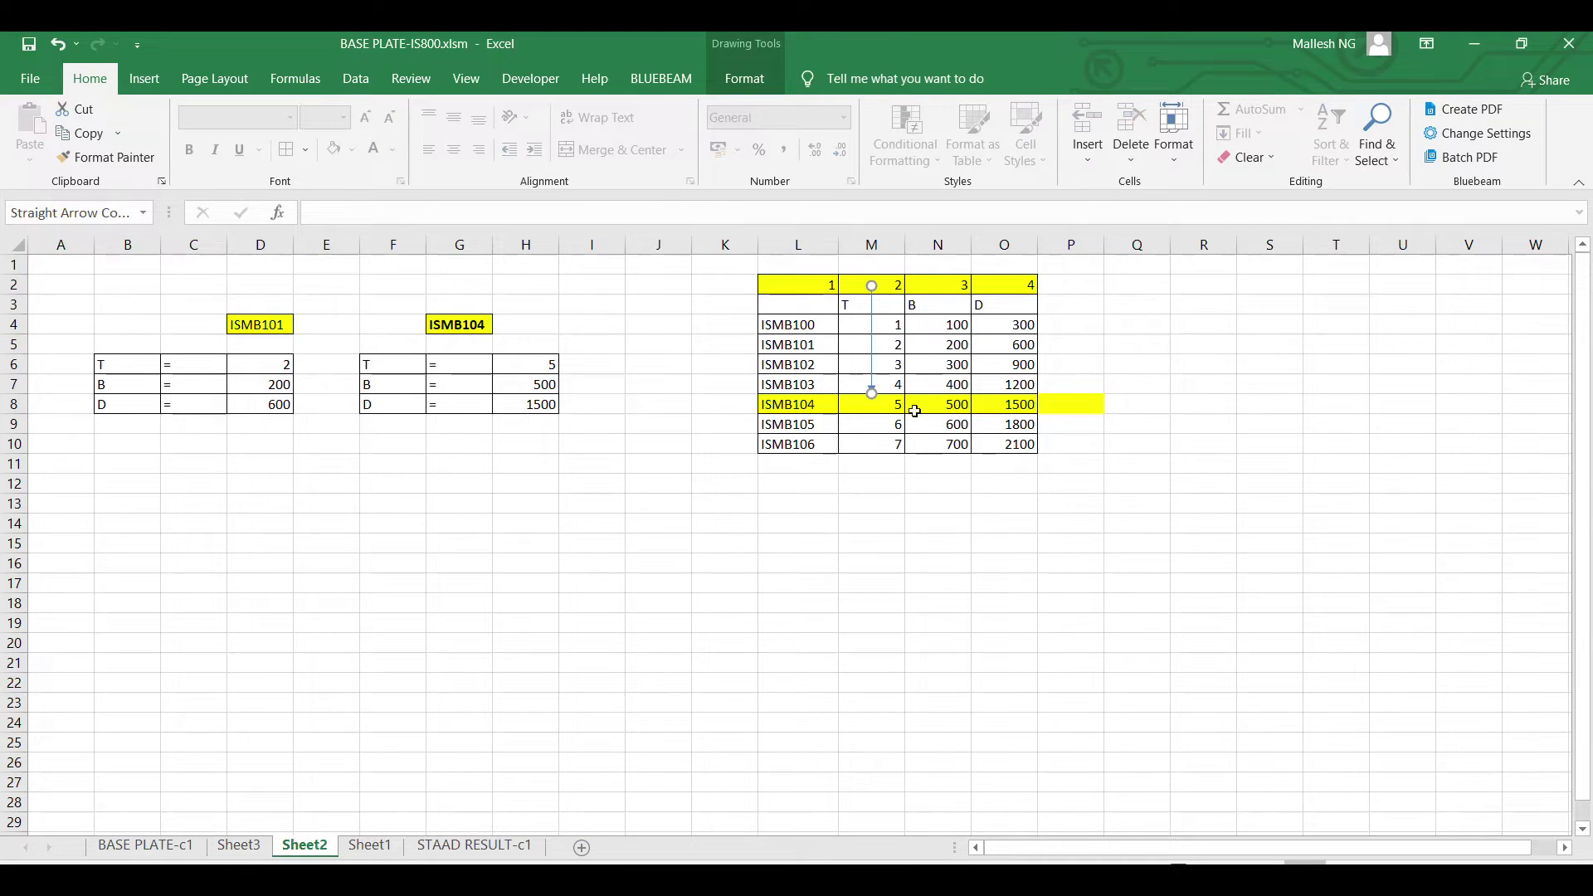
# - Fill the section-name cells L2 through L17 light green
pyautogui.moveTo(796, 286); pyautogui.dragTo(797, 589)
pyautogui.click(352, 149)
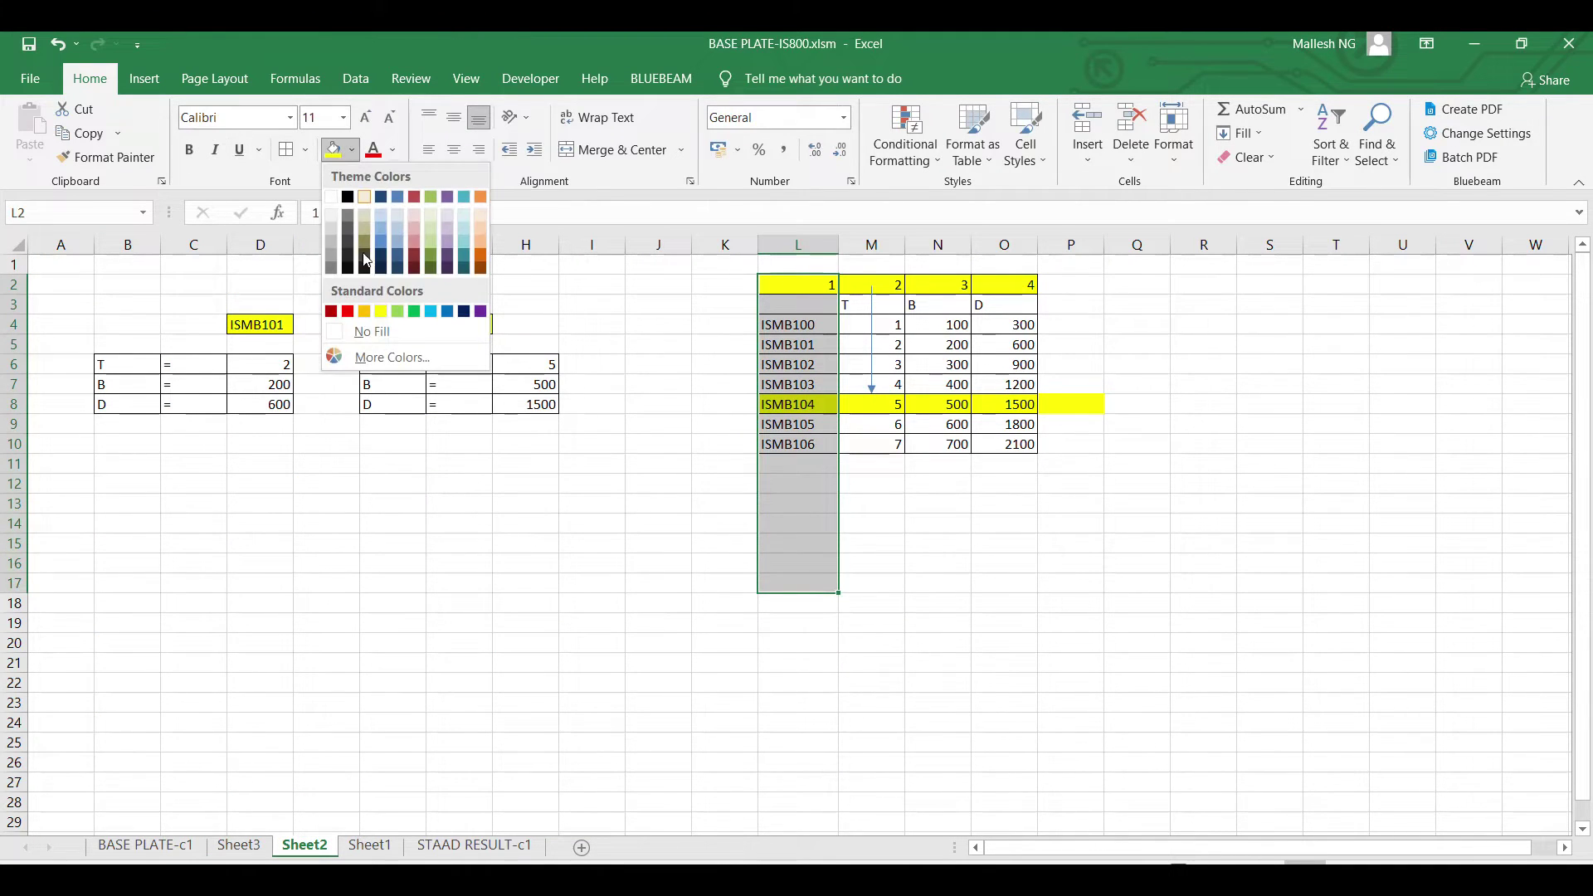
pyautogui.click(392, 310)
pyautogui.click(658, 543)
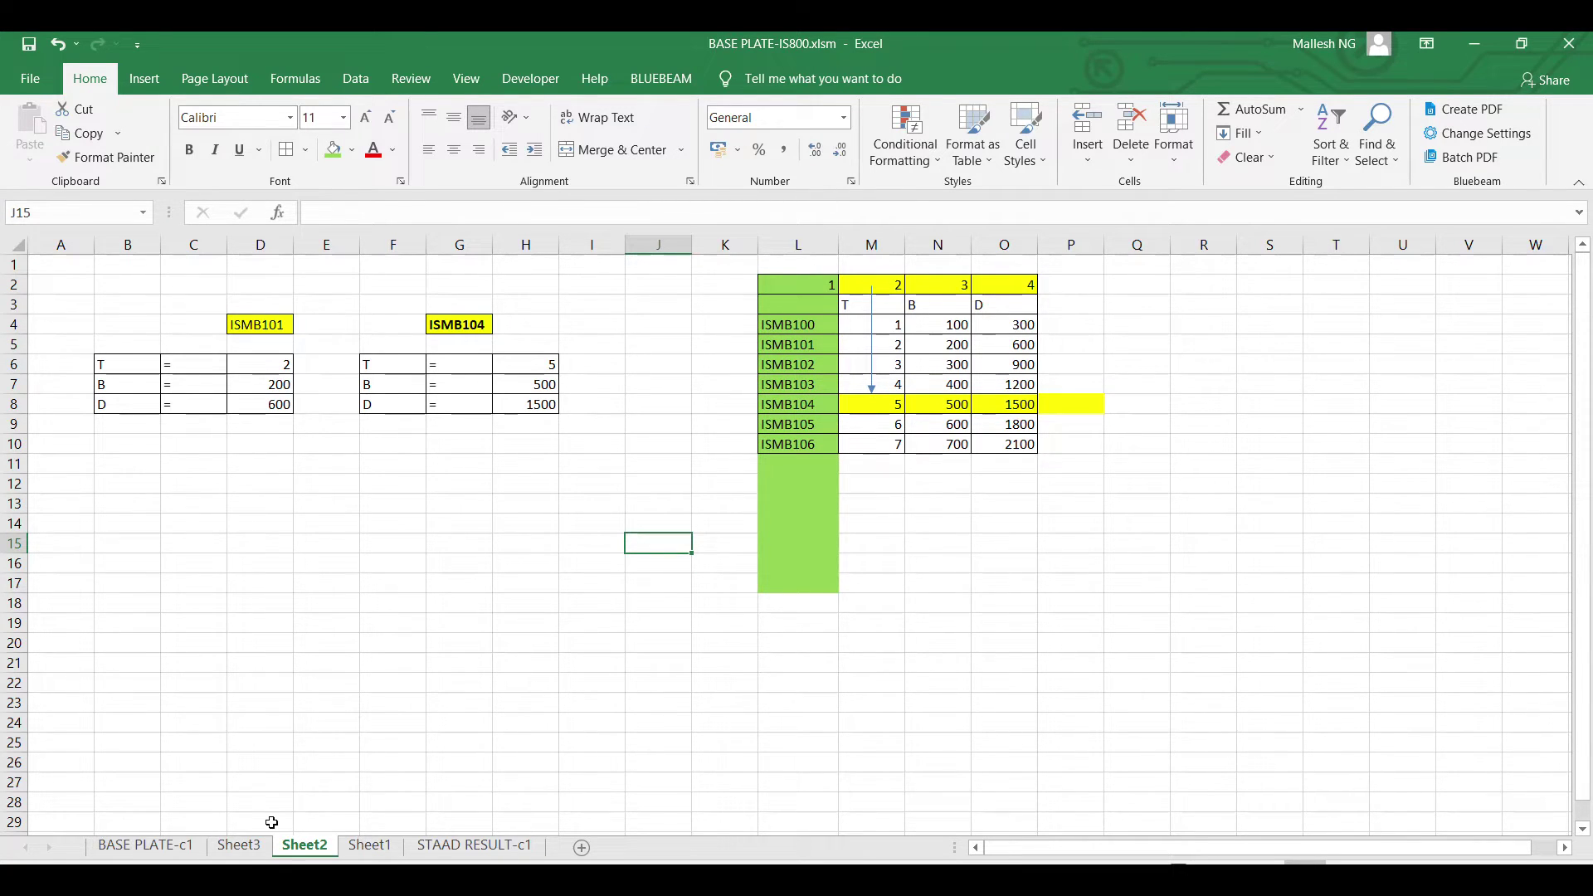
# - Shade the Ratio a/d row W33:AJ33 of Mukhanov's chart with a fill colour
pyautogui.click(145, 845)
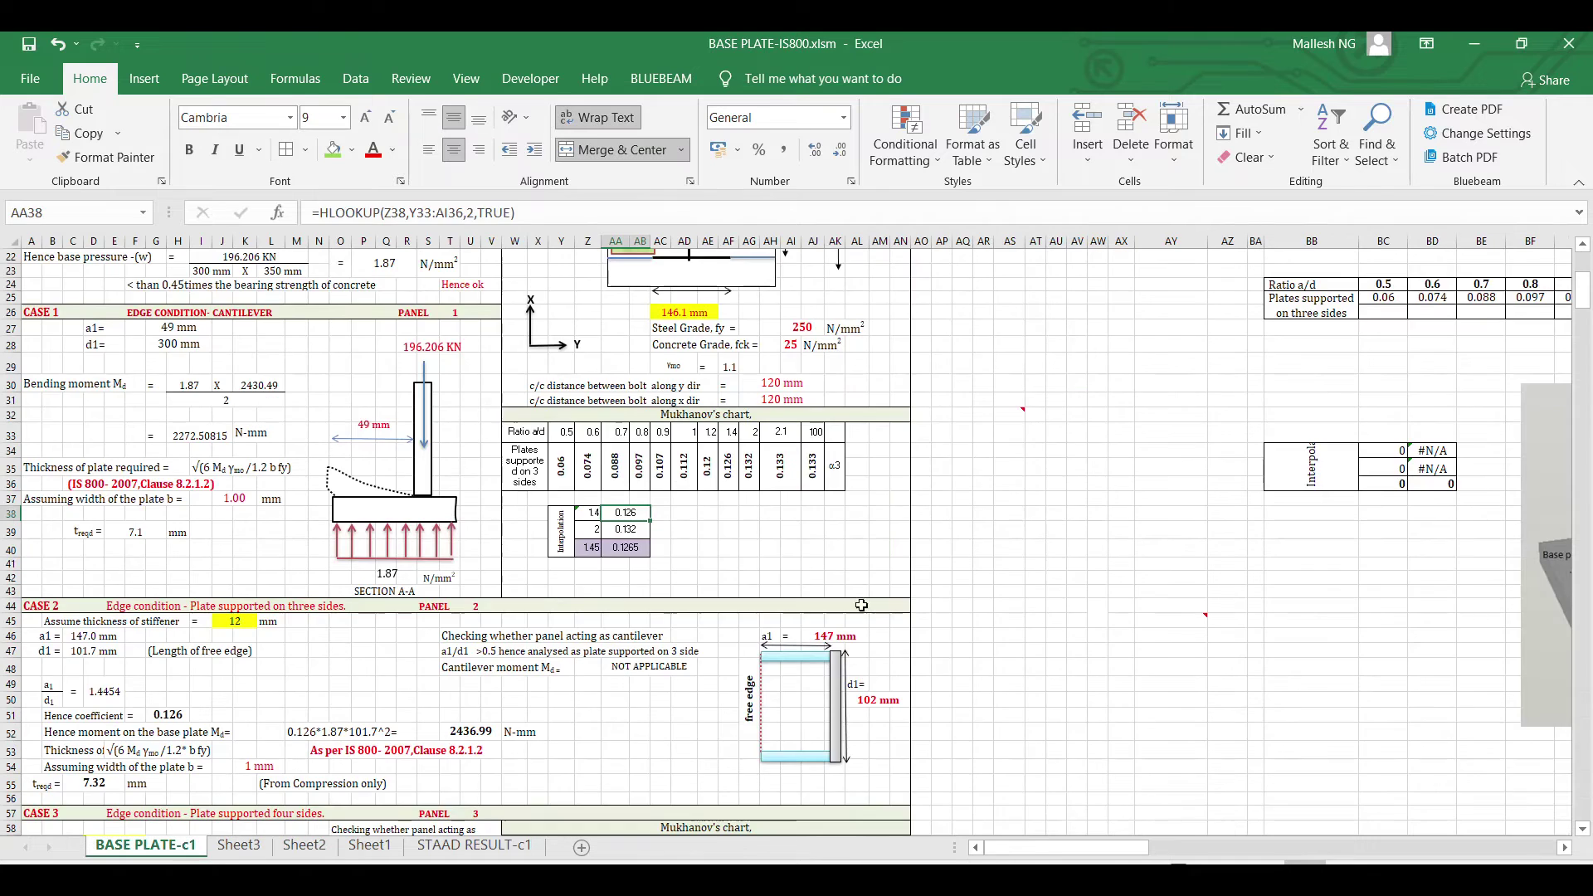
pyautogui.moveTo(550, 434); pyautogui.dragTo(863, 433)
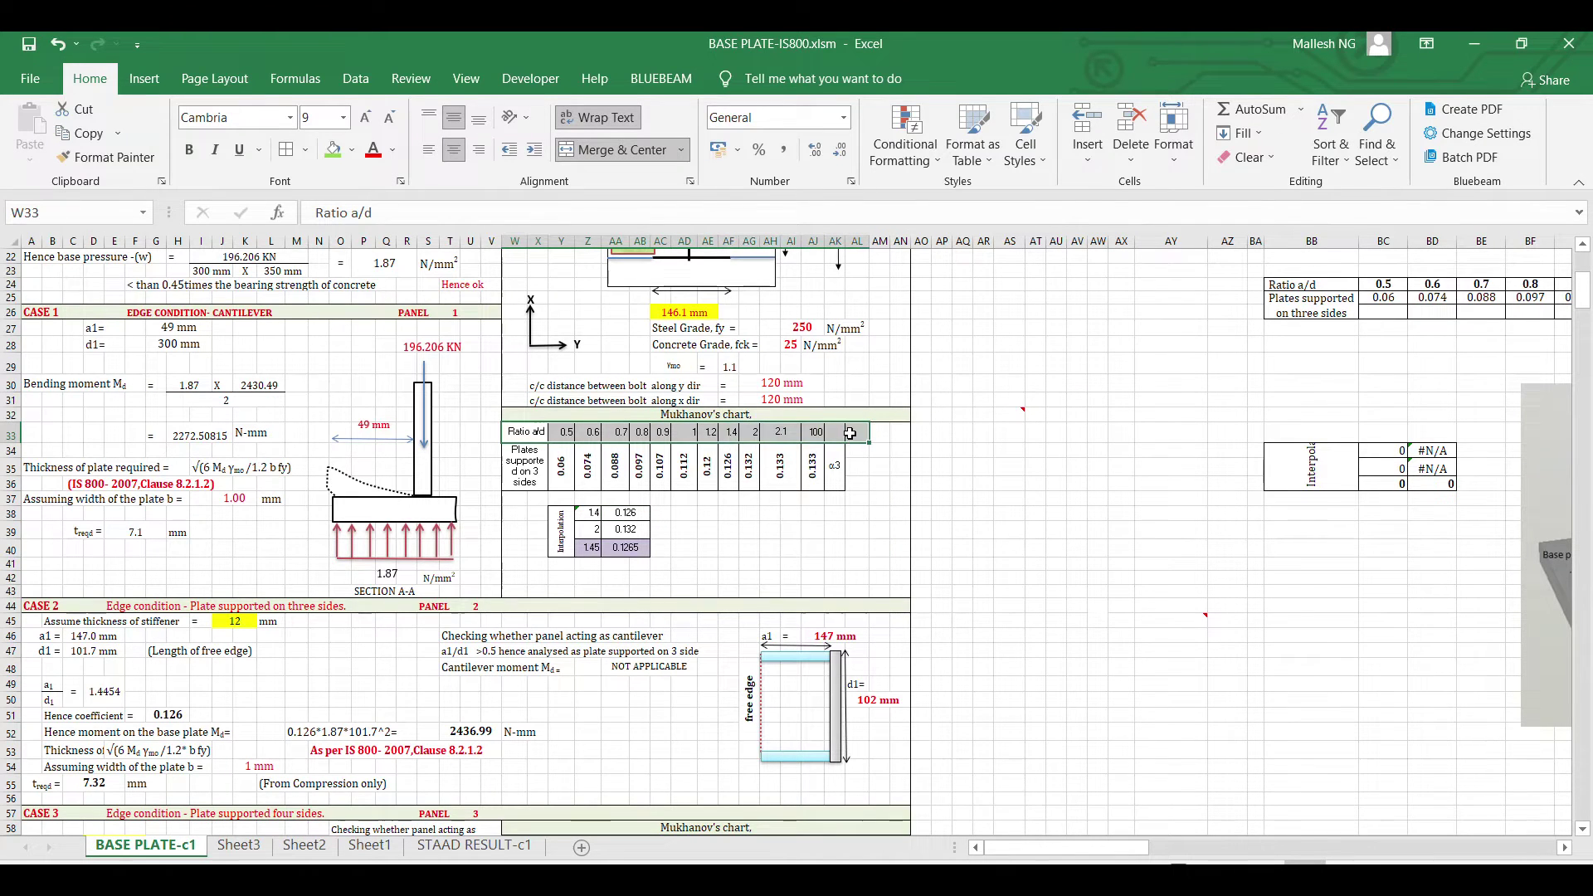
pyautogui.moveTo(531, 432); pyautogui.dragTo(828, 431)
pyautogui.click(352, 149)
pyautogui.click(410, 217)
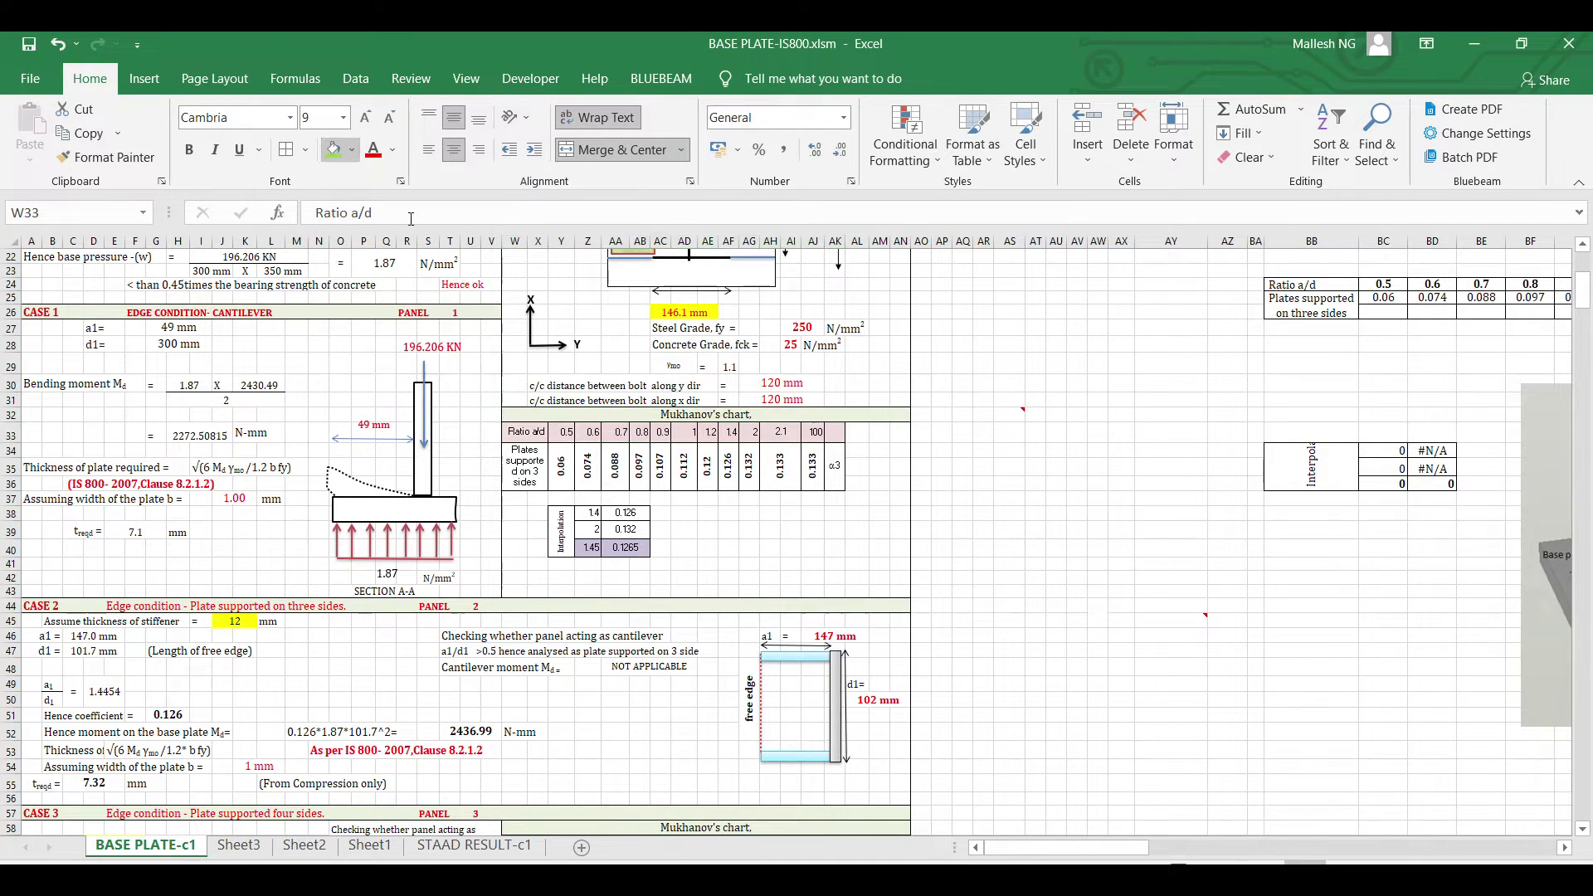
pyautogui.click(820, 545)
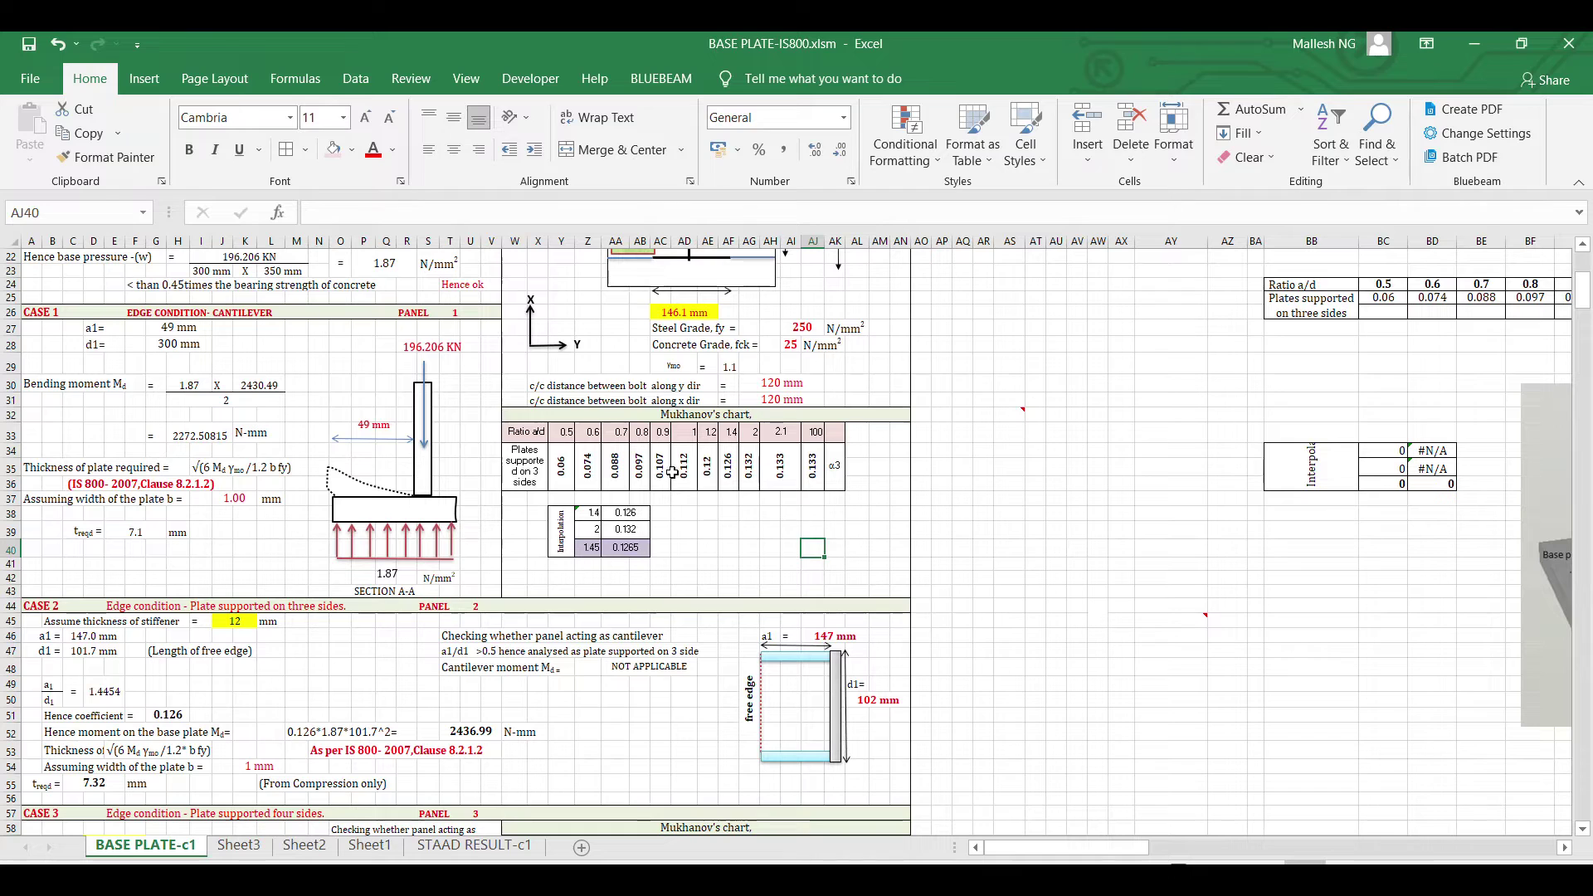
# - Review the HLOOKUP formulas in AA38 and Z38 without changing them
pyautogui.moveTo(531, 433); pyautogui.dragTo(832, 436)
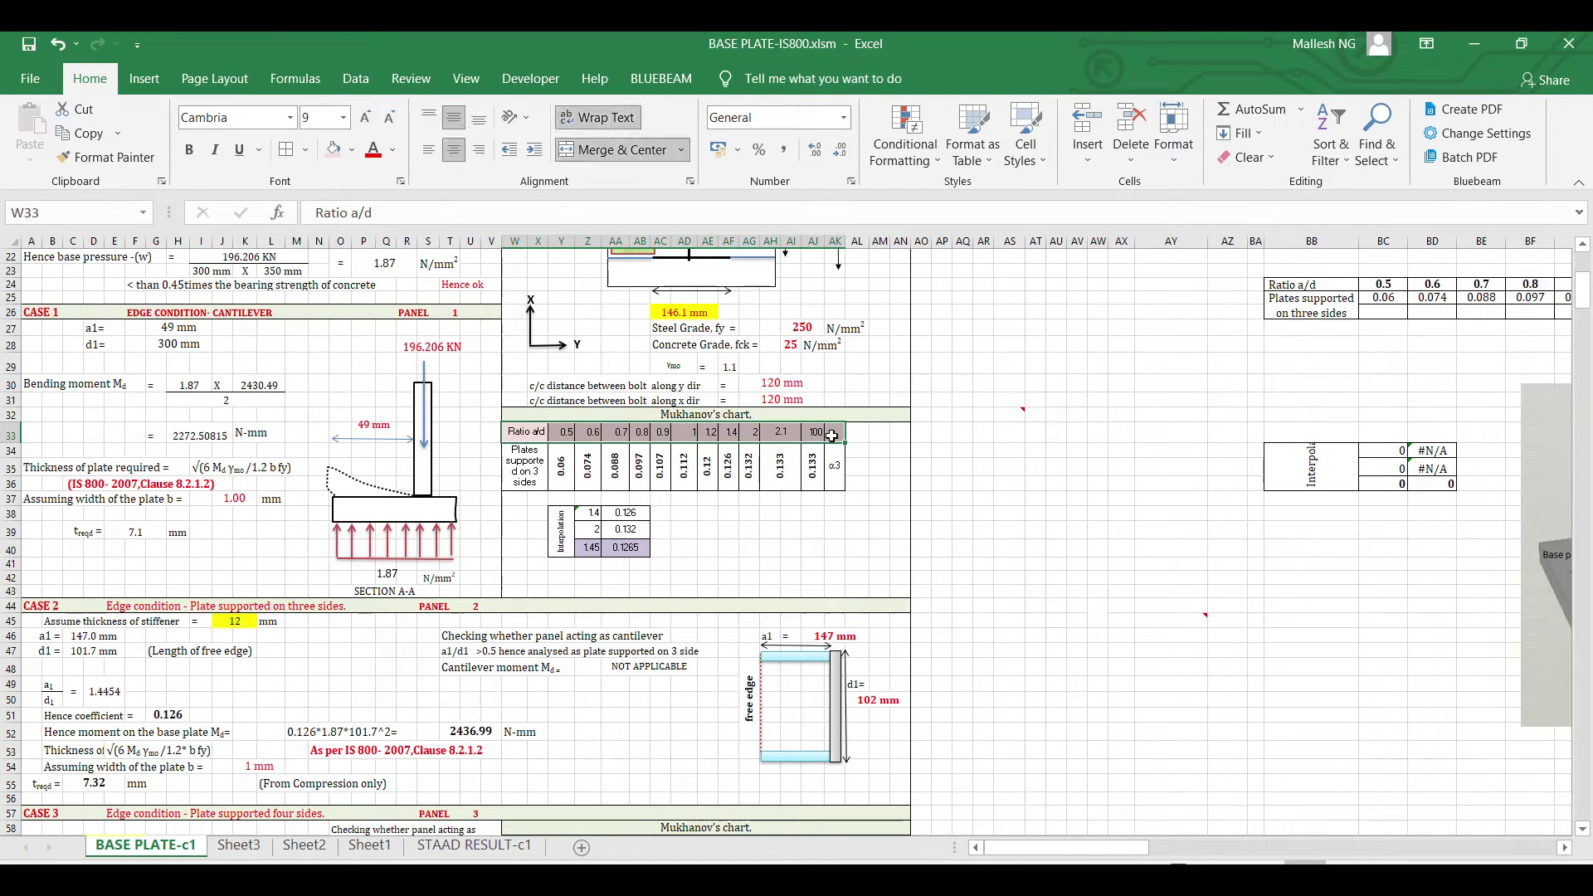
pyautogui.doubleClick(630, 514)
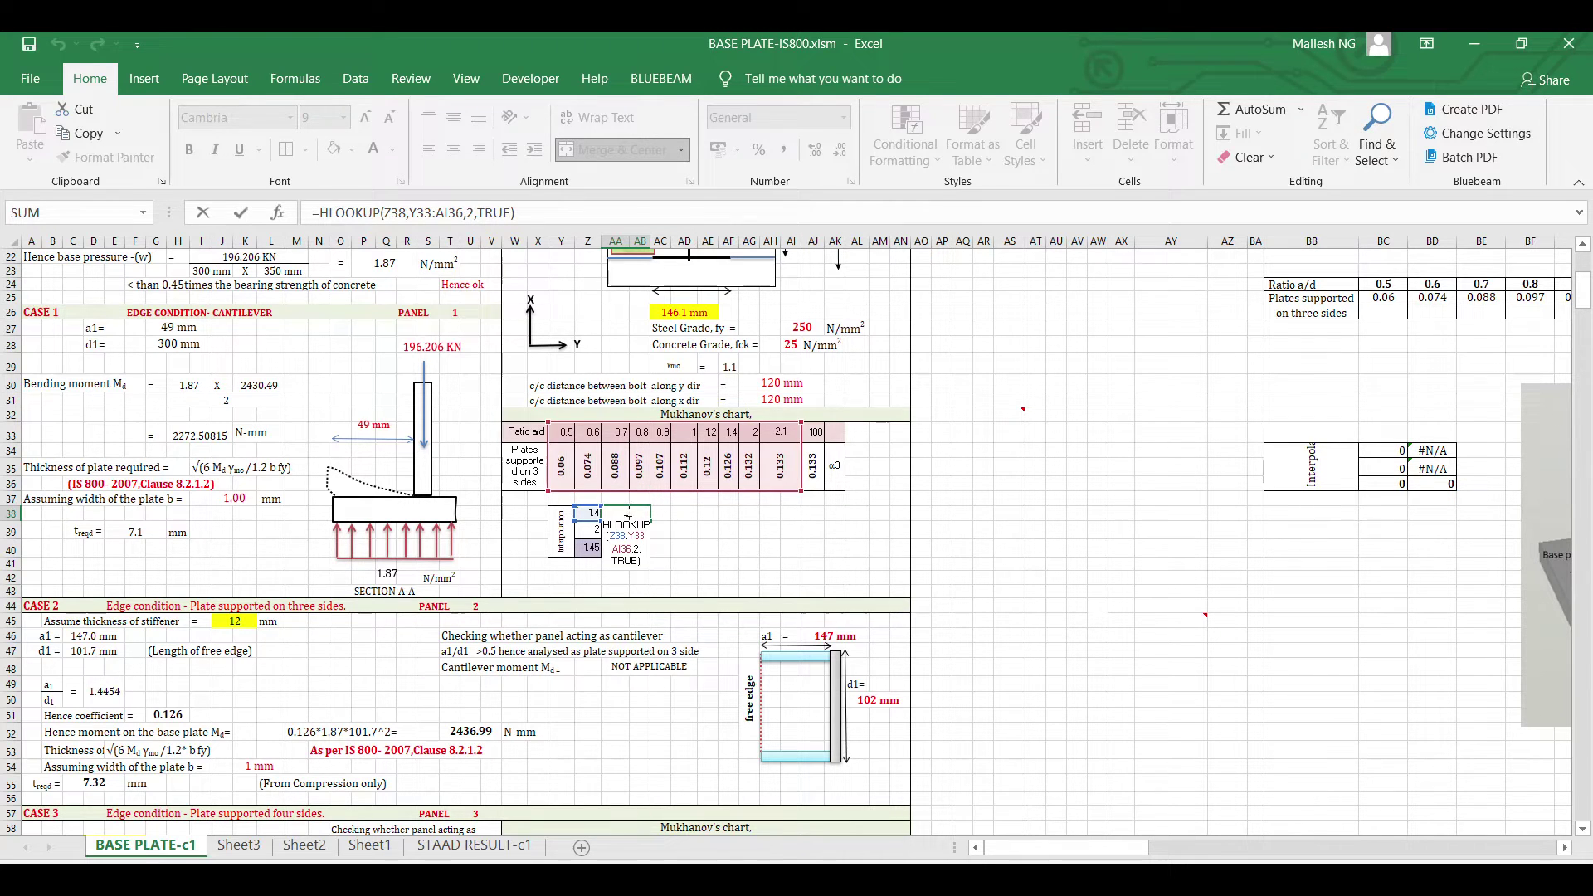
pyautogui.press('Escape')
pyautogui.click(595, 513)
pyautogui.doubleClick(617, 512)
pyautogui.press('Escape')
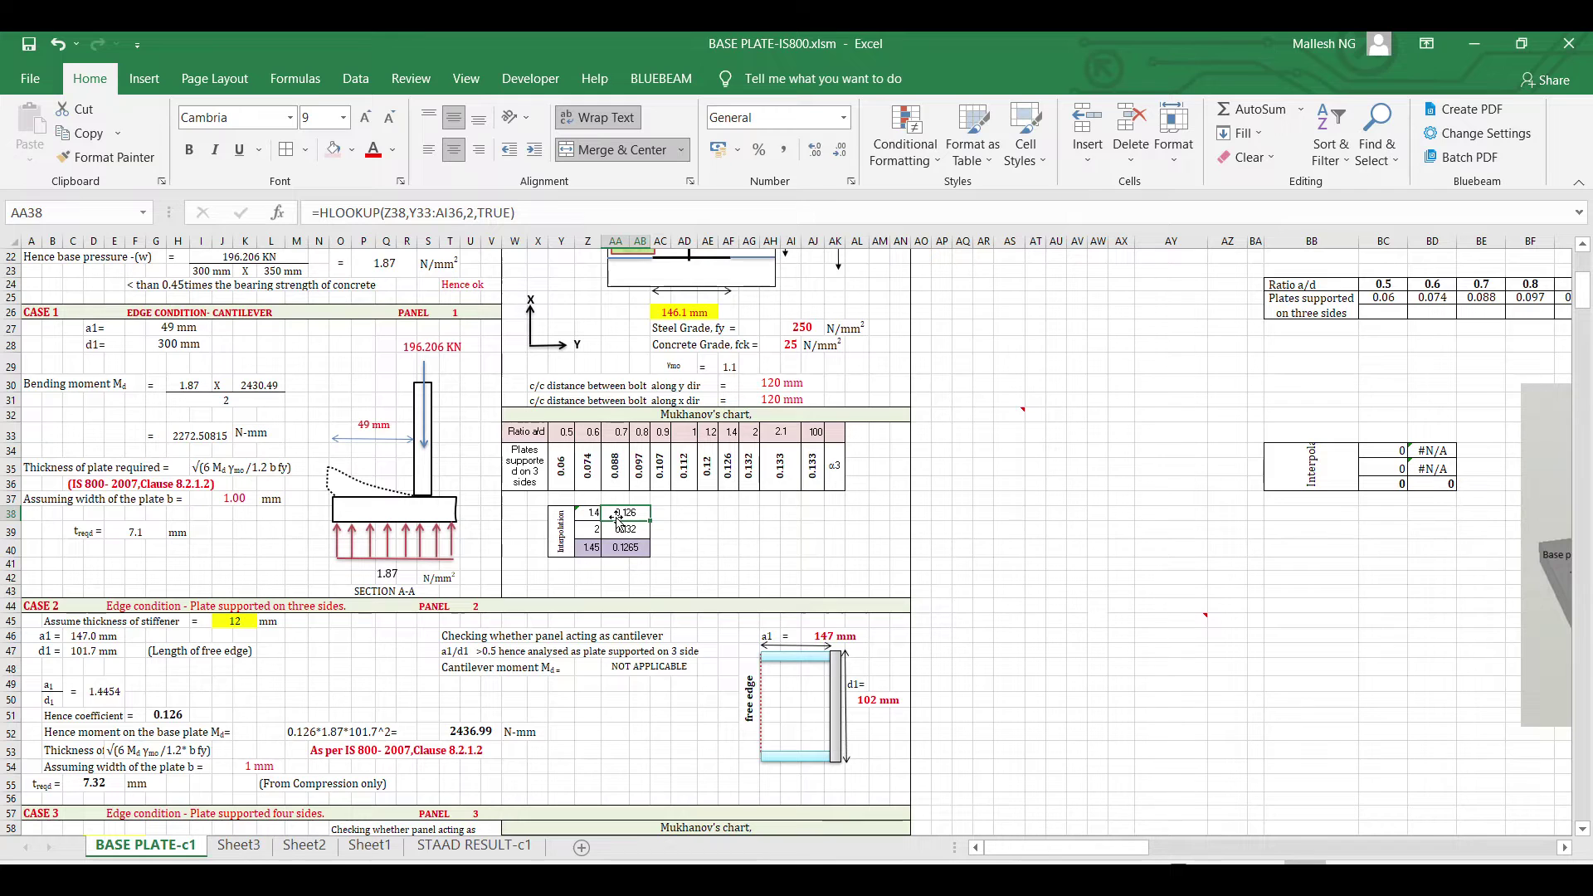
pyautogui.scroll(7, 480, 548)
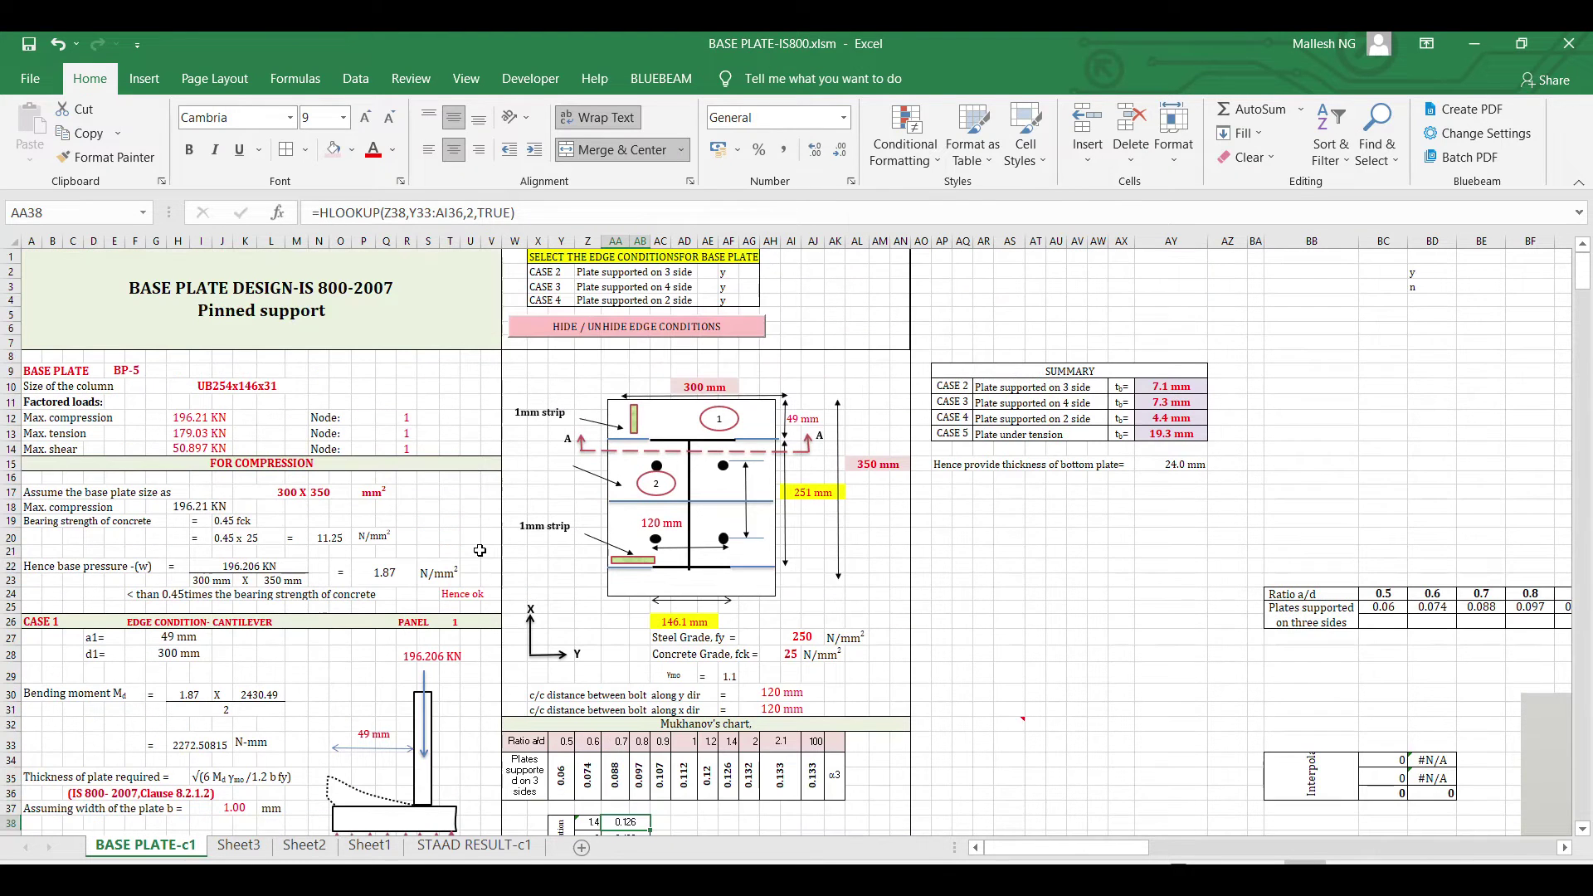
# - Scroll to the top of BASE PLATE-c1 and select the BASE PLATE DESIGN title cell
pyautogui.scroll(-5, 492, 551)
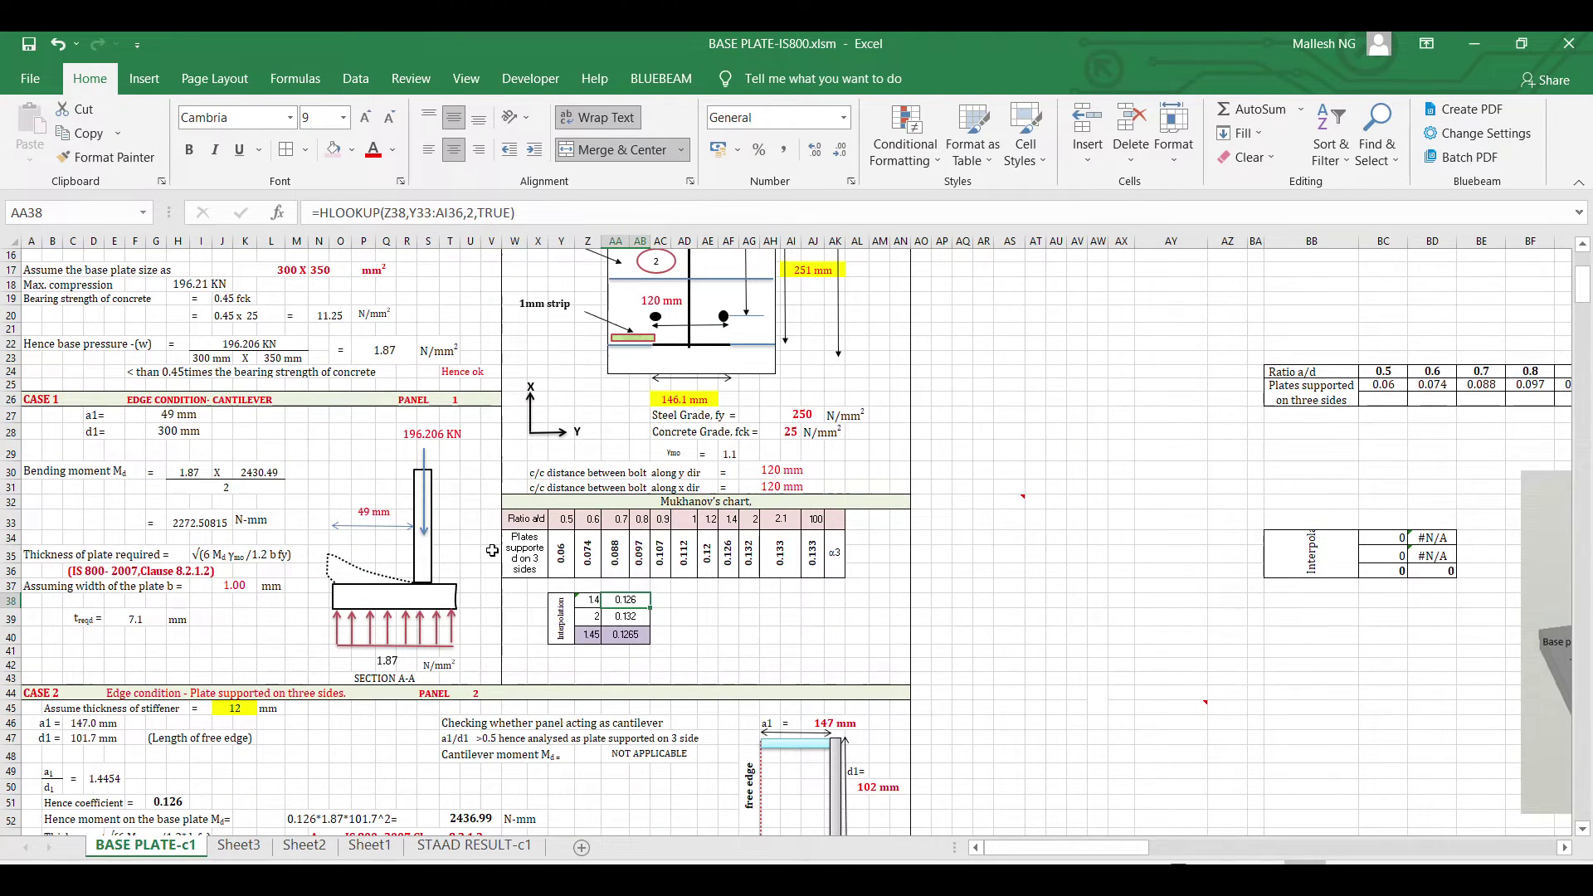
pyautogui.scroll(4, 493, 548)
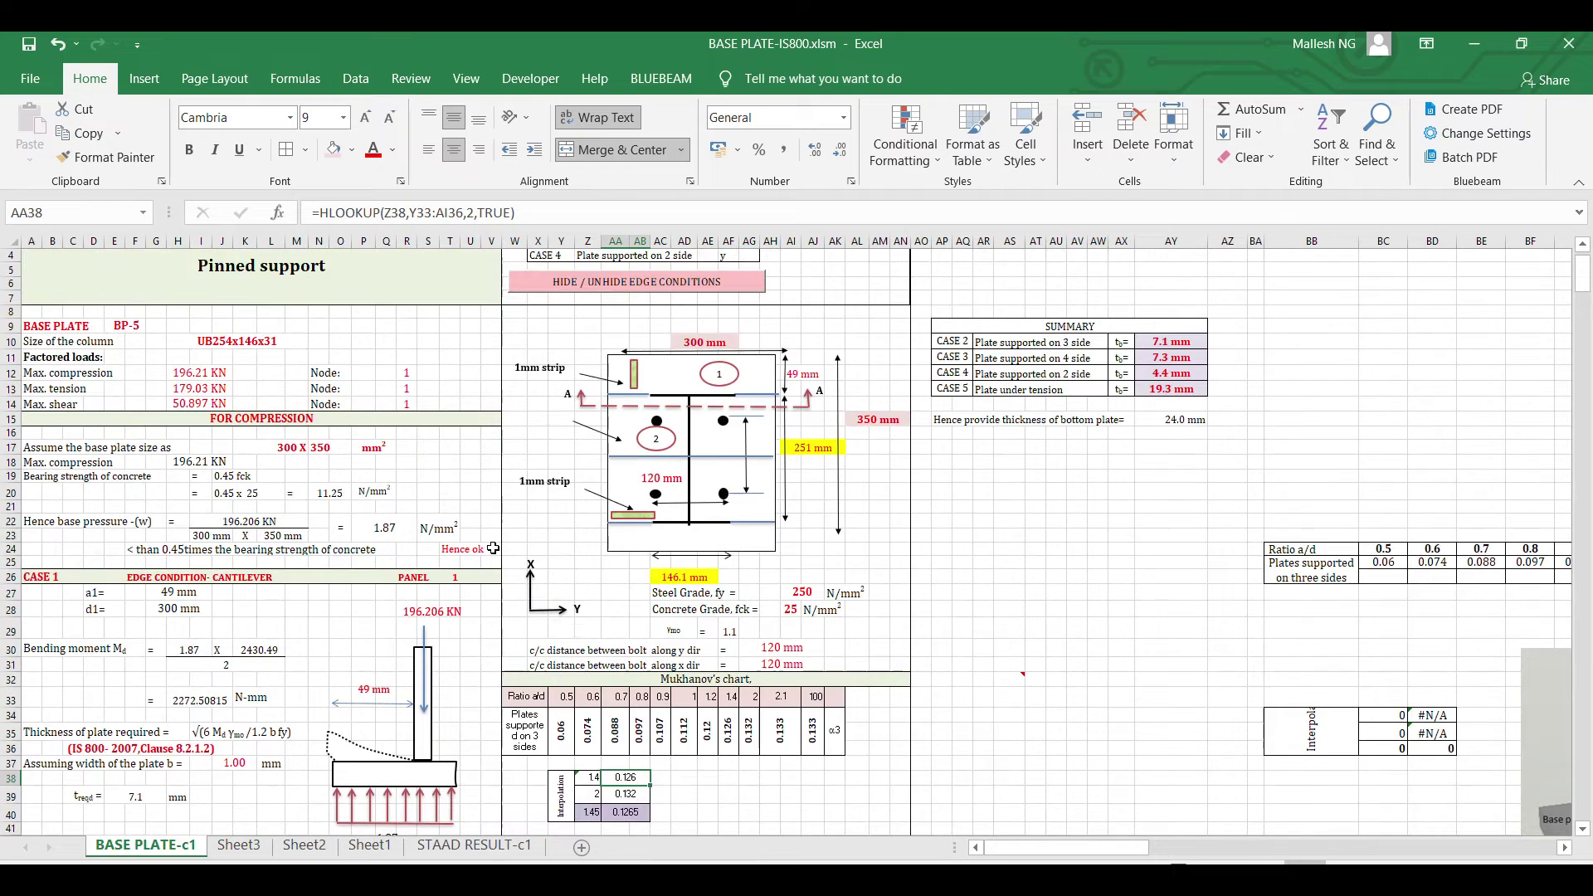
pyautogui.scroll(1, 493, 548)
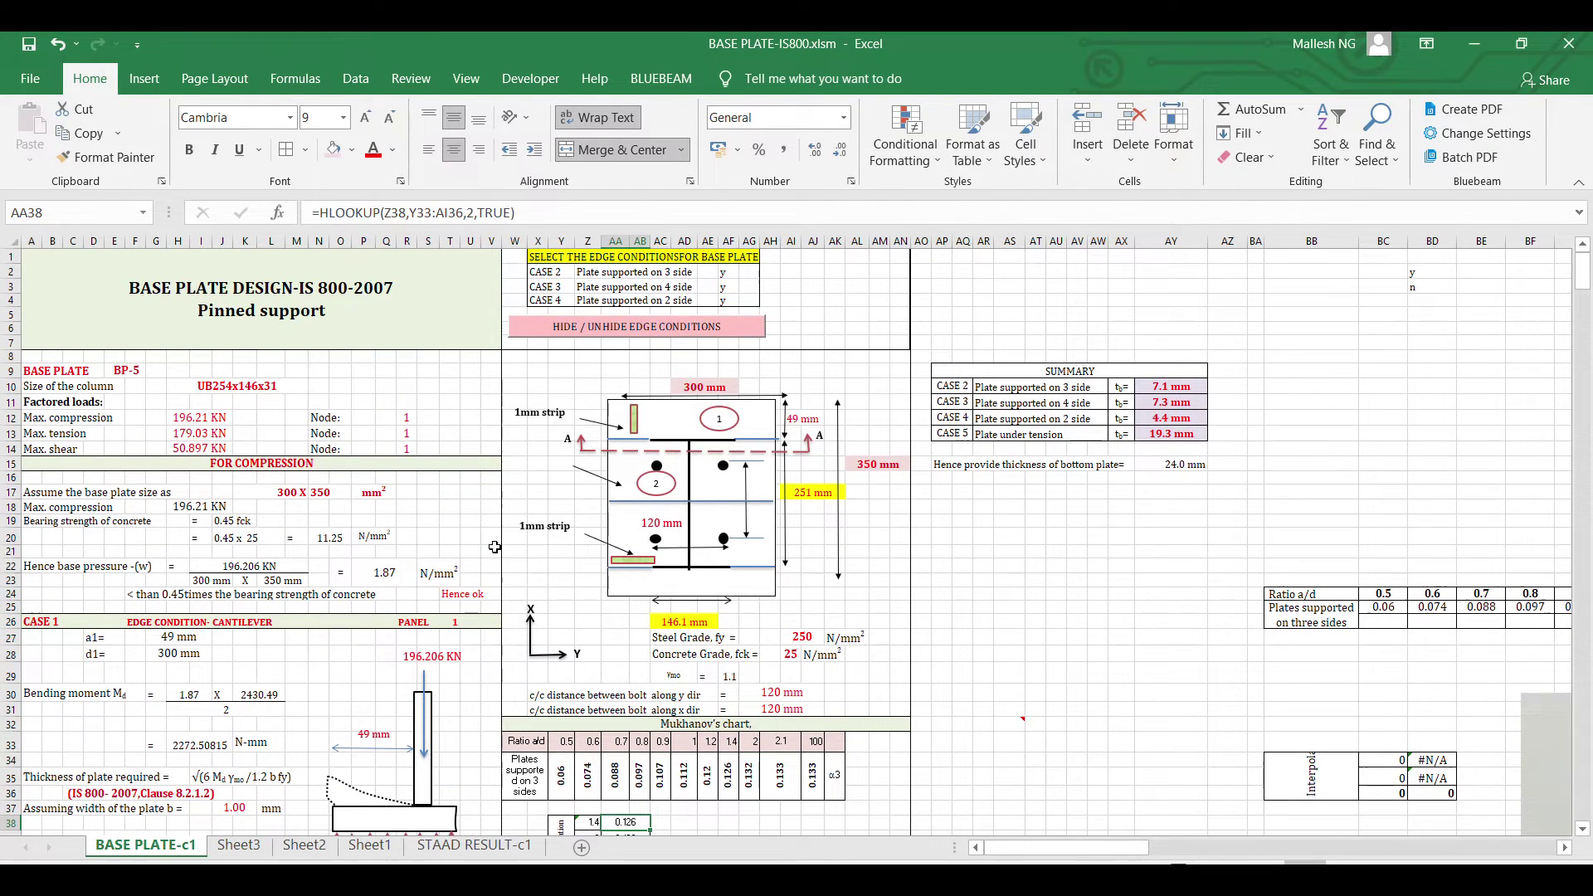
pyautogui.click(290, 320)
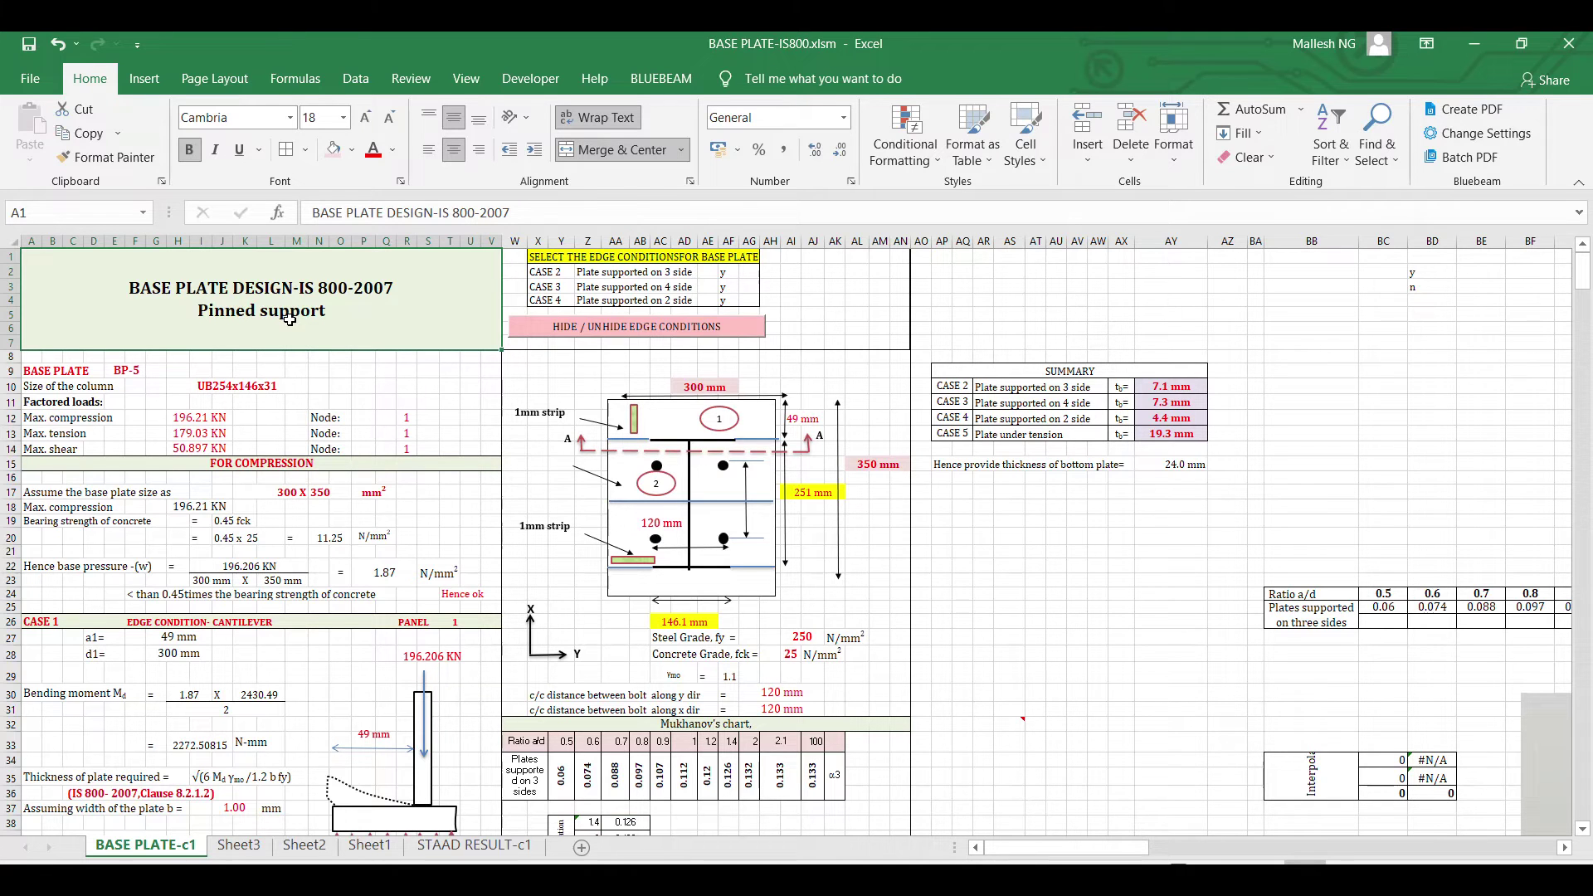
pyautogui.scroll(-8, 290, 320)
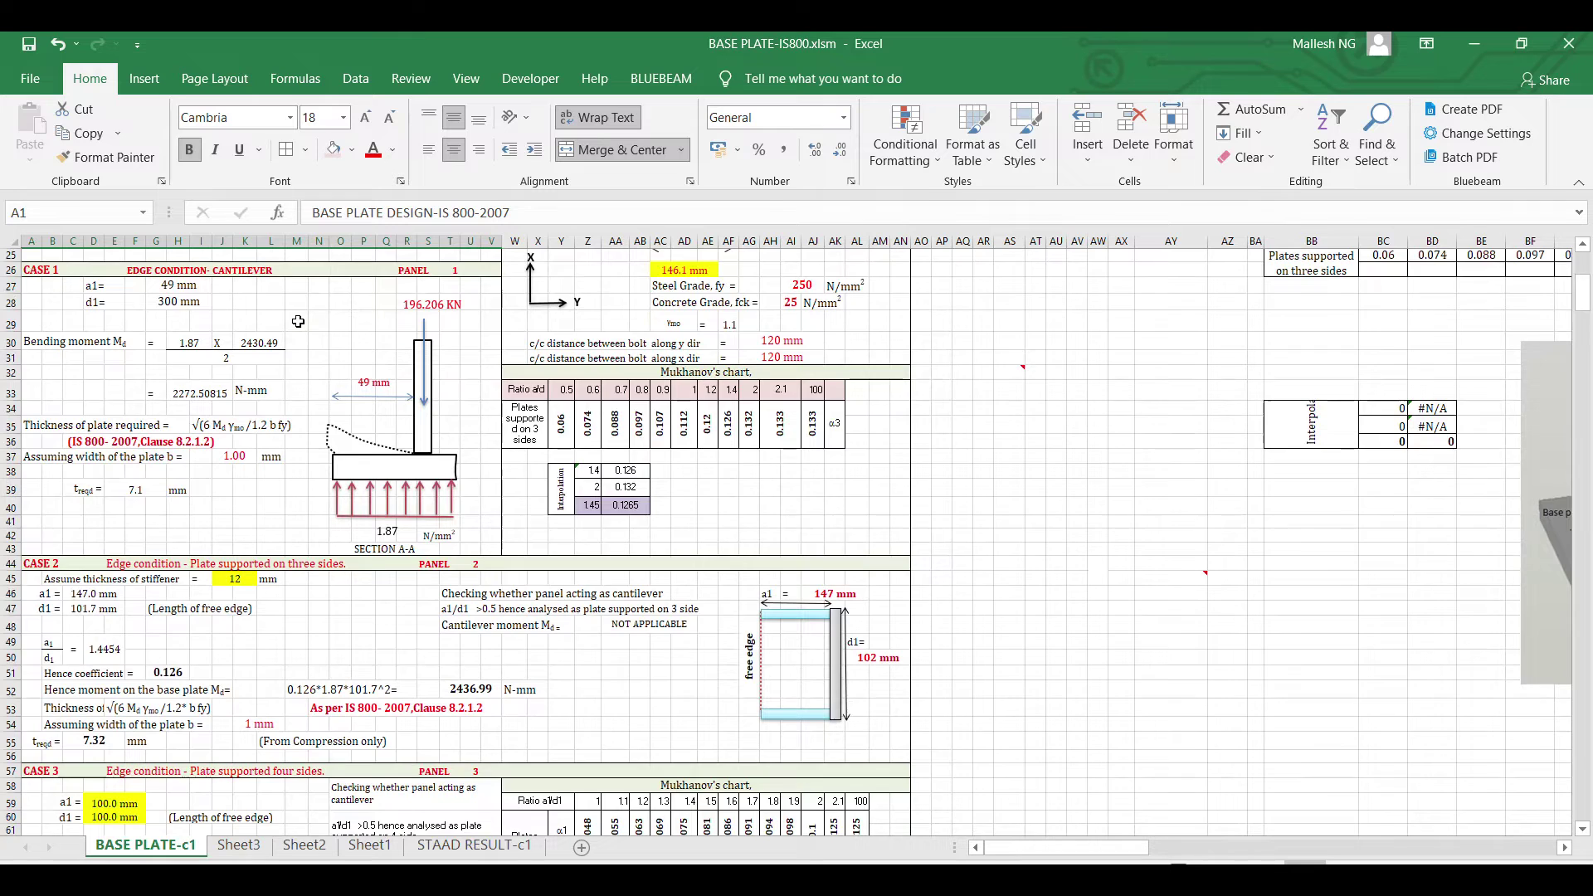
pyautogui.scroll(-1, 298, 322)
pyautogui.scroll(9, 298, 321)
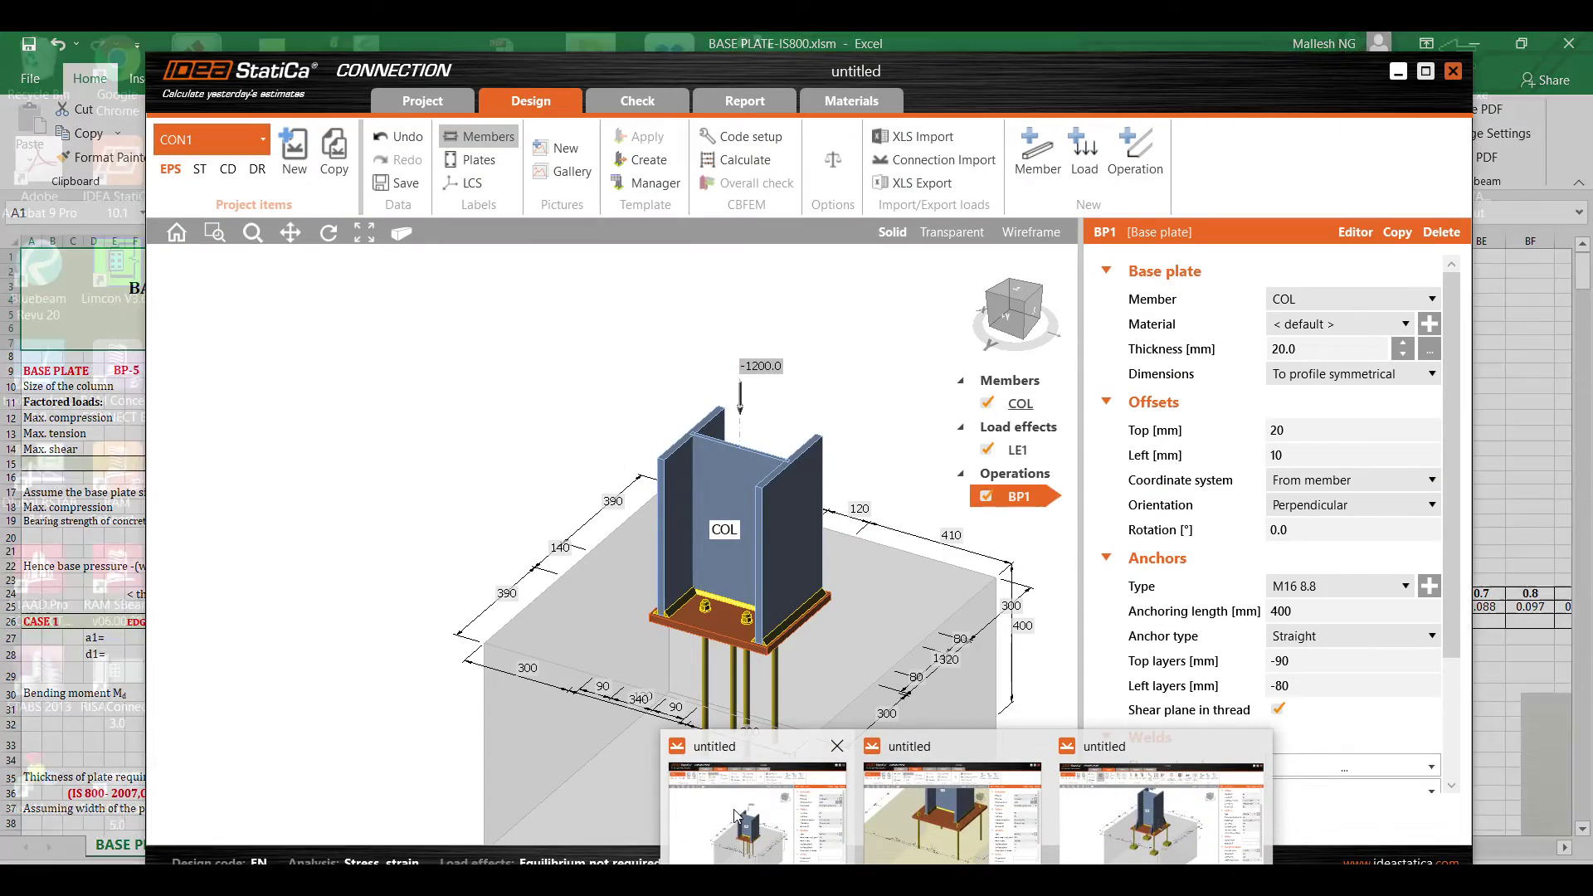
# - Maximize the first IDEA StatiCa model and zoom to inspect the 20 mm plate and M16 anchors
pyautogui.click(734, 818)
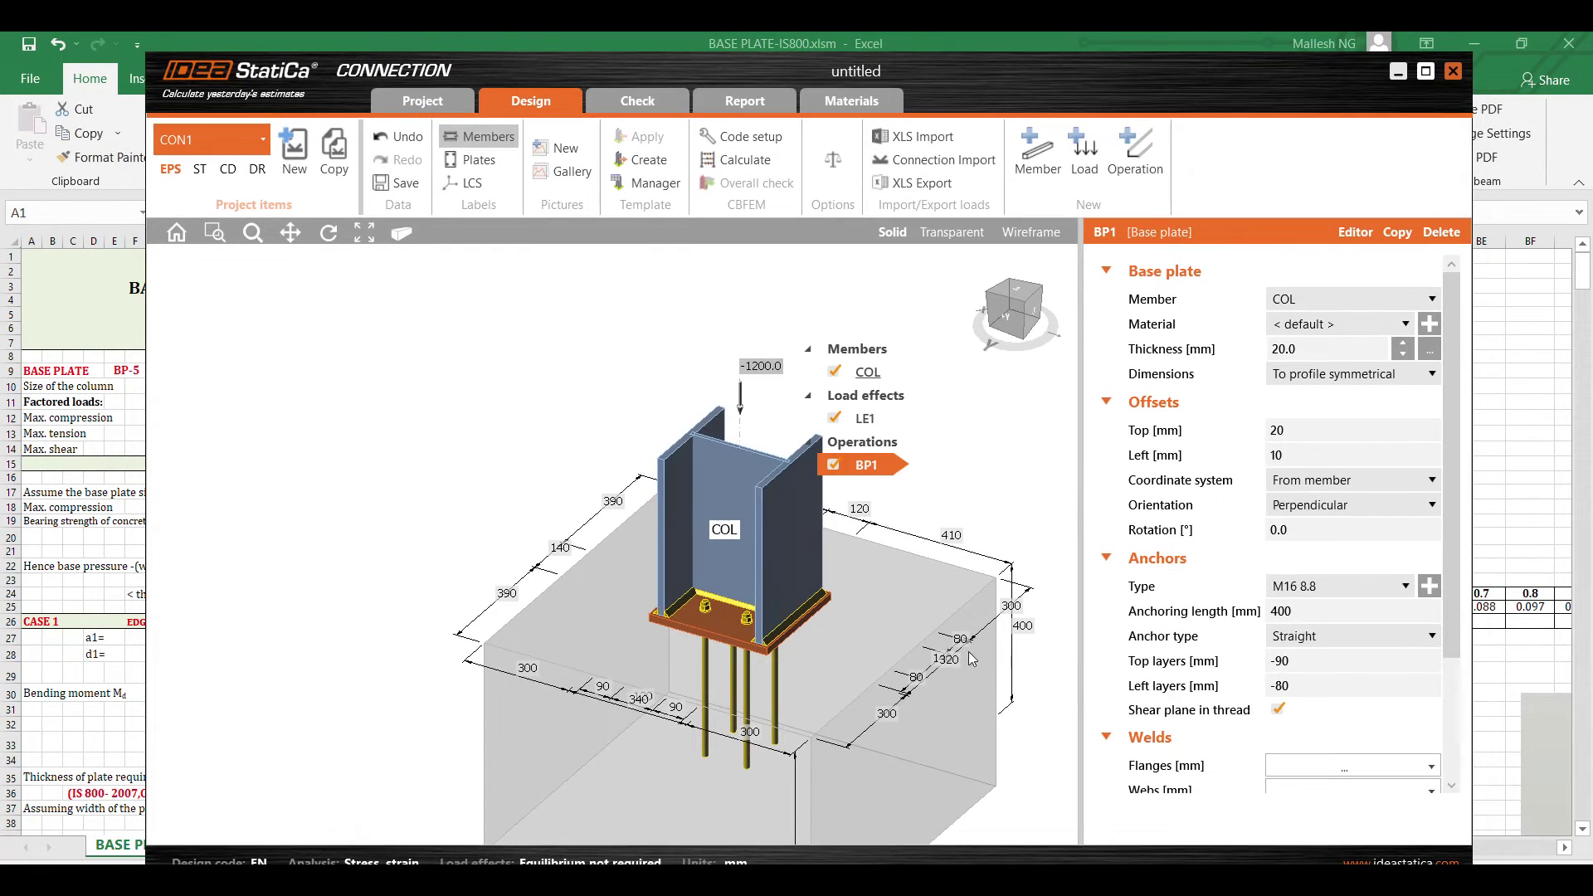
pyautogui.press('super+Up')
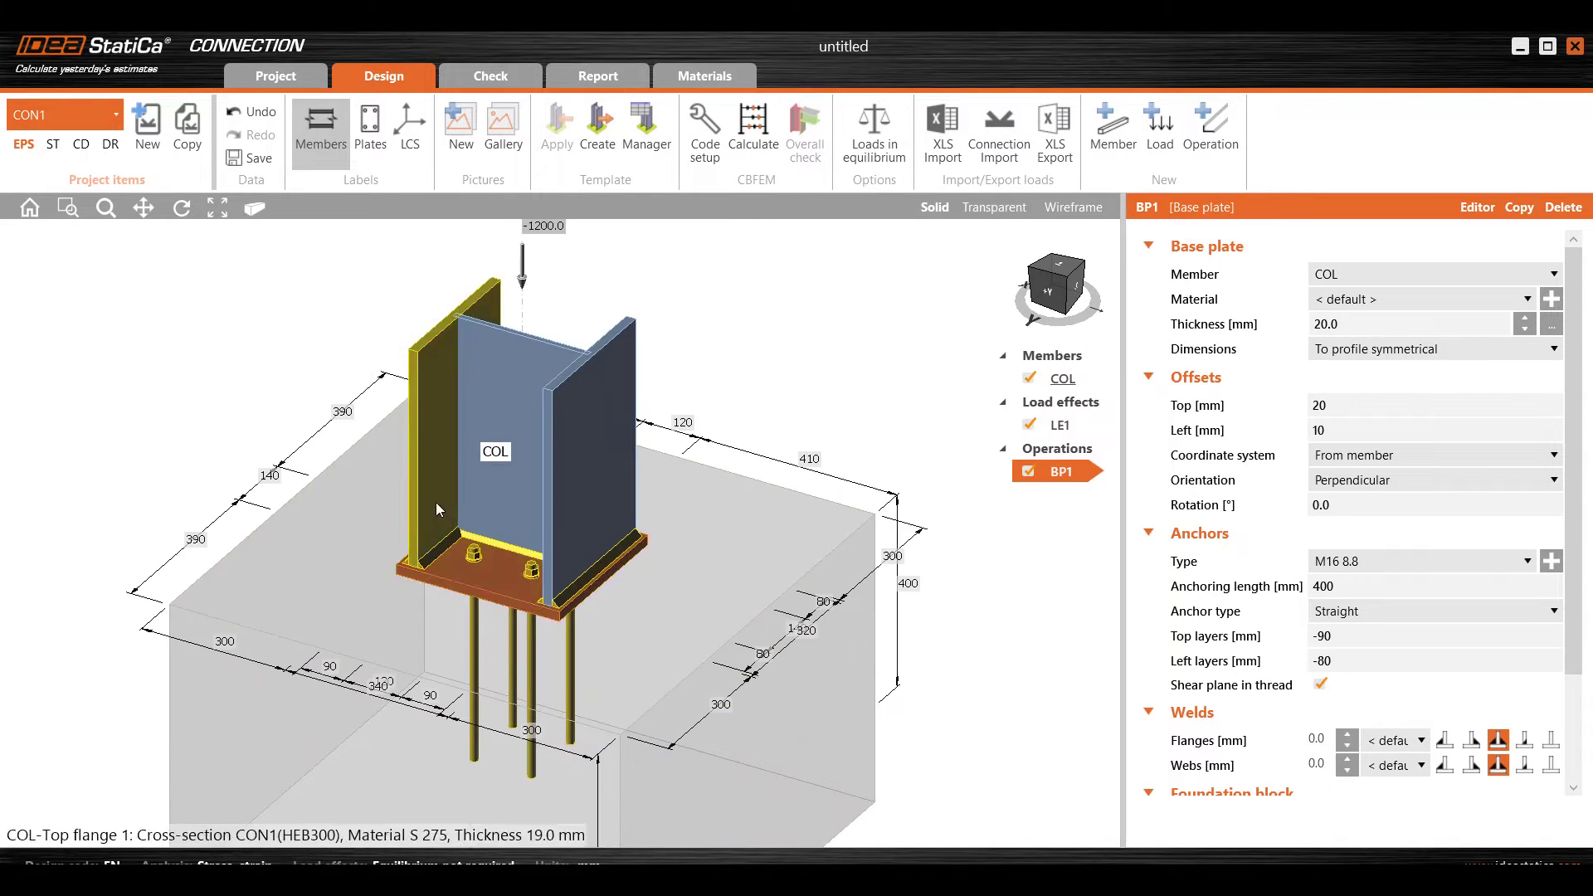
pyautogui.scroll(5, 448, 549)
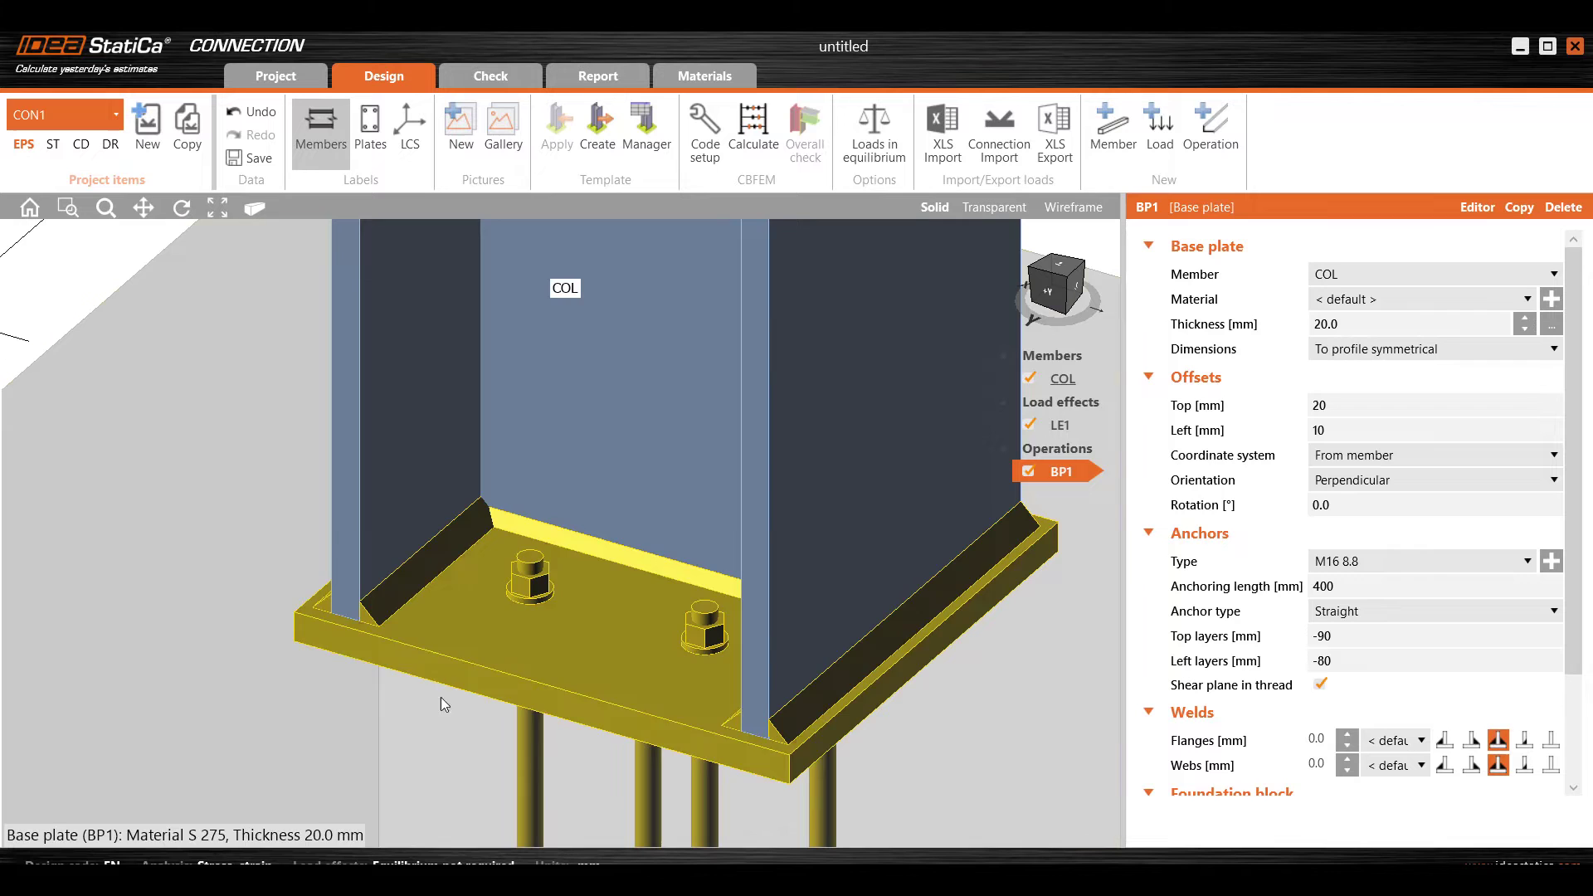
pyautogui.scroll(-3, 573, 644)
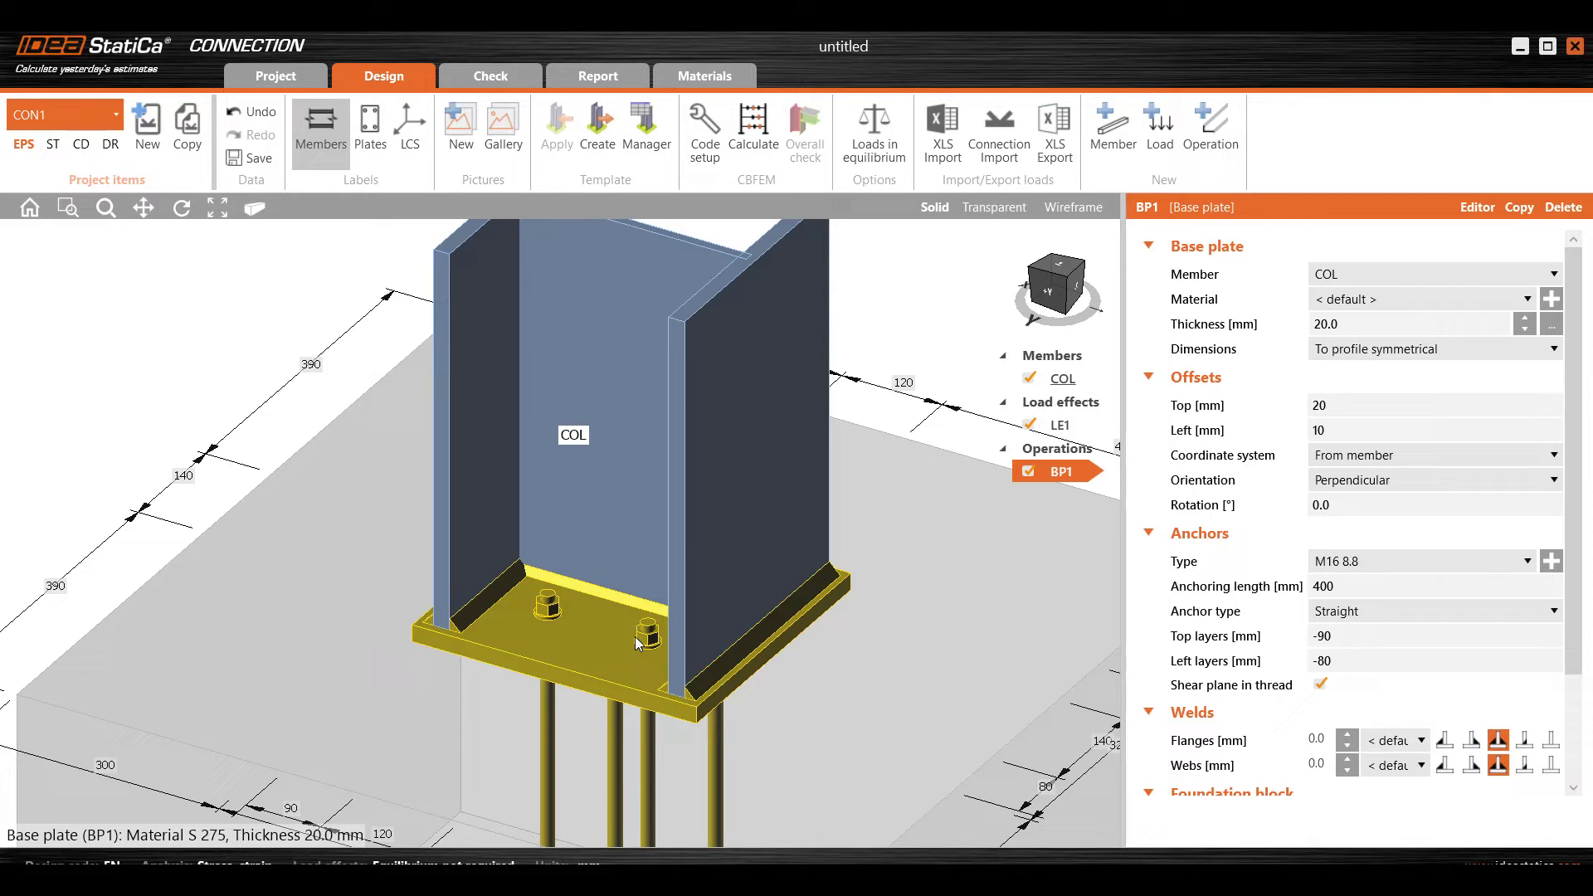
pyautogui.scroll(-5, 626, 616)
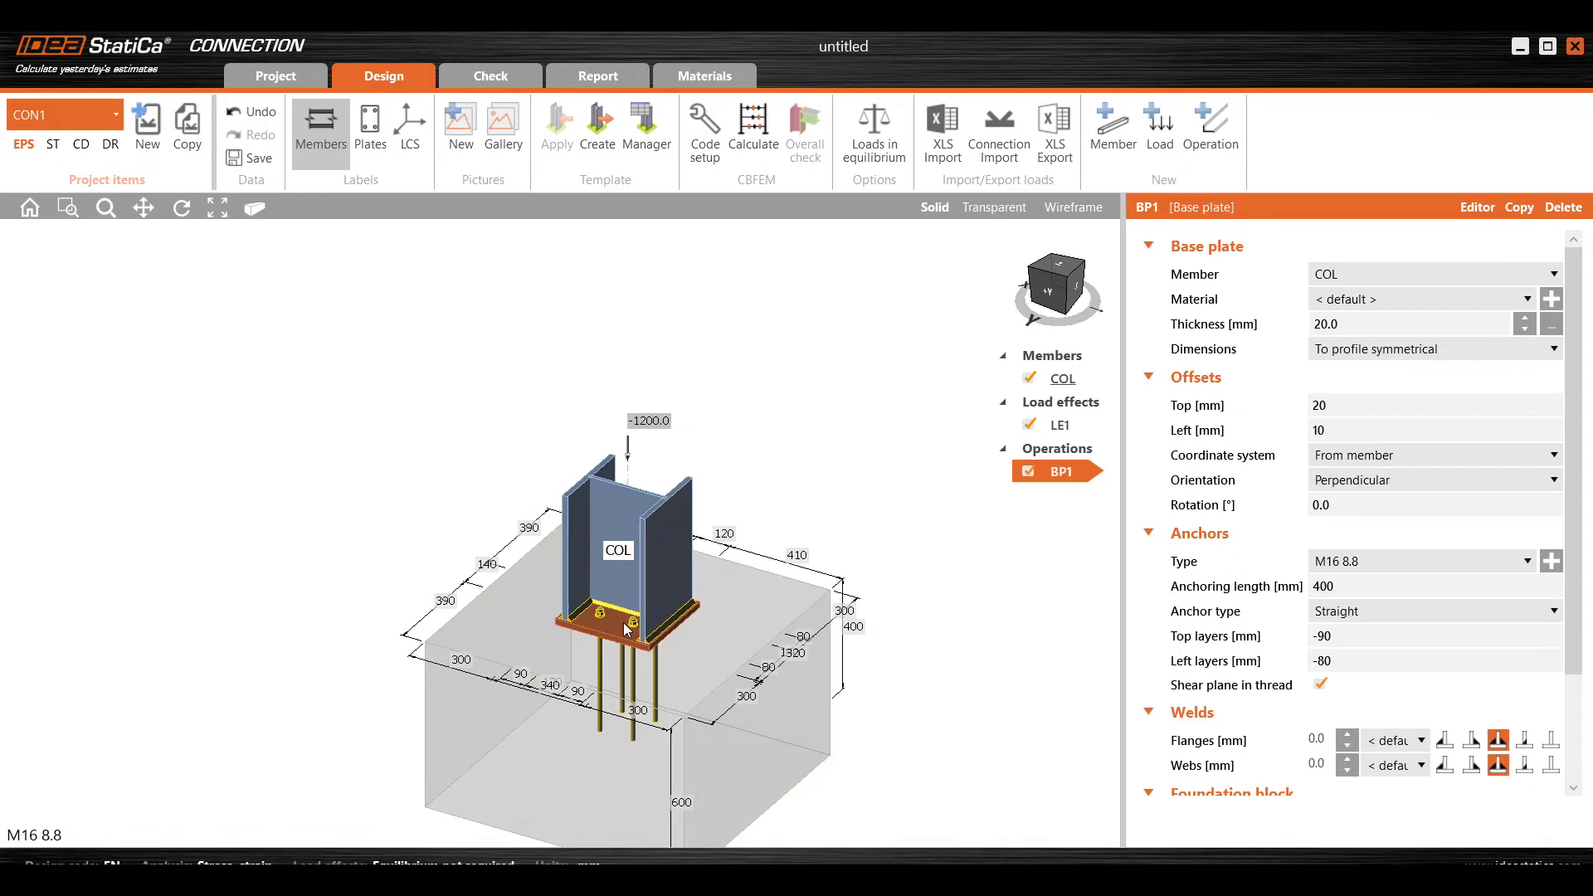
pyautogui.scroll(5, 624, 623)
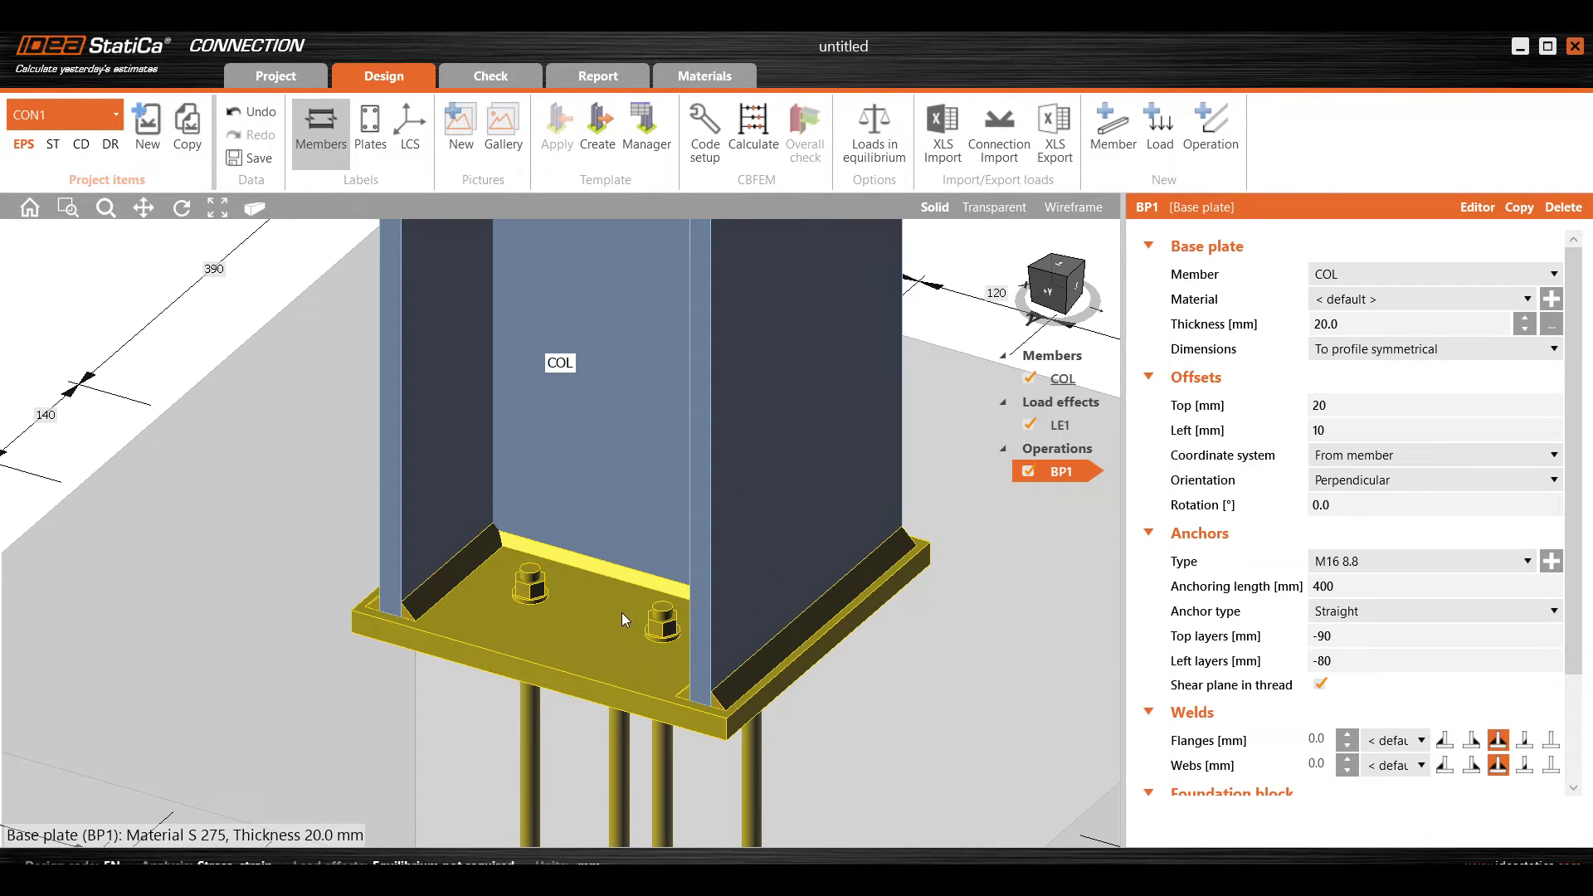
pyautogui.scroll(-5, 624, 619)
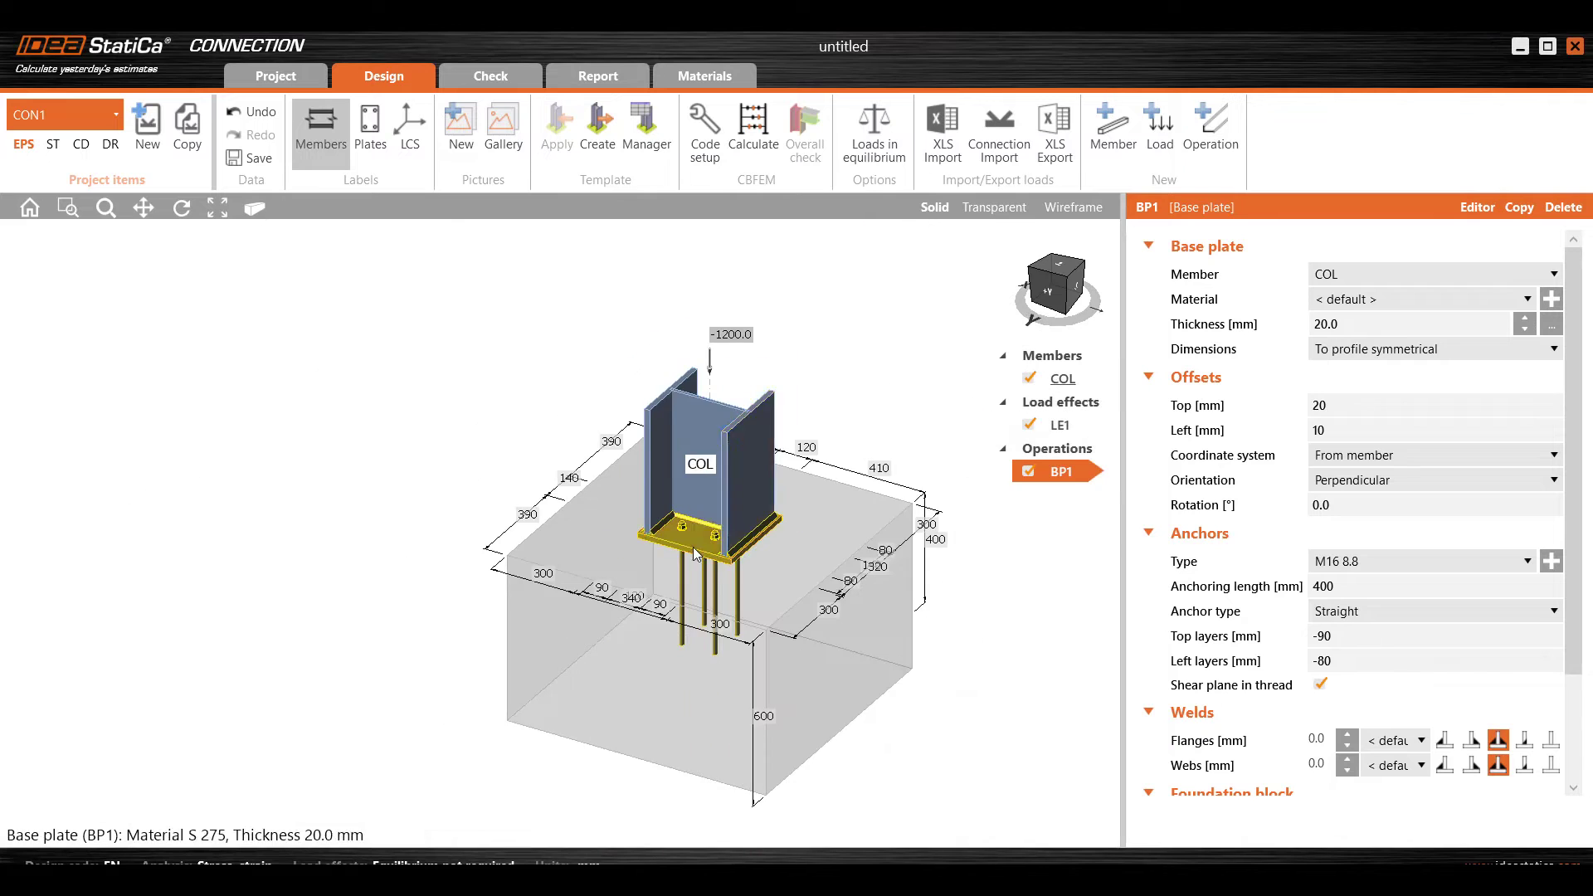
pyautogui.scroll(5, 695, 554)
pyautogui.scroll(-2, 695, 555)
pyautogui.click(1014, 842)
# - View the four-anchor base plate in plan and isometric, then pan it up and left
pyautogui.scroll(4, 666, 554)
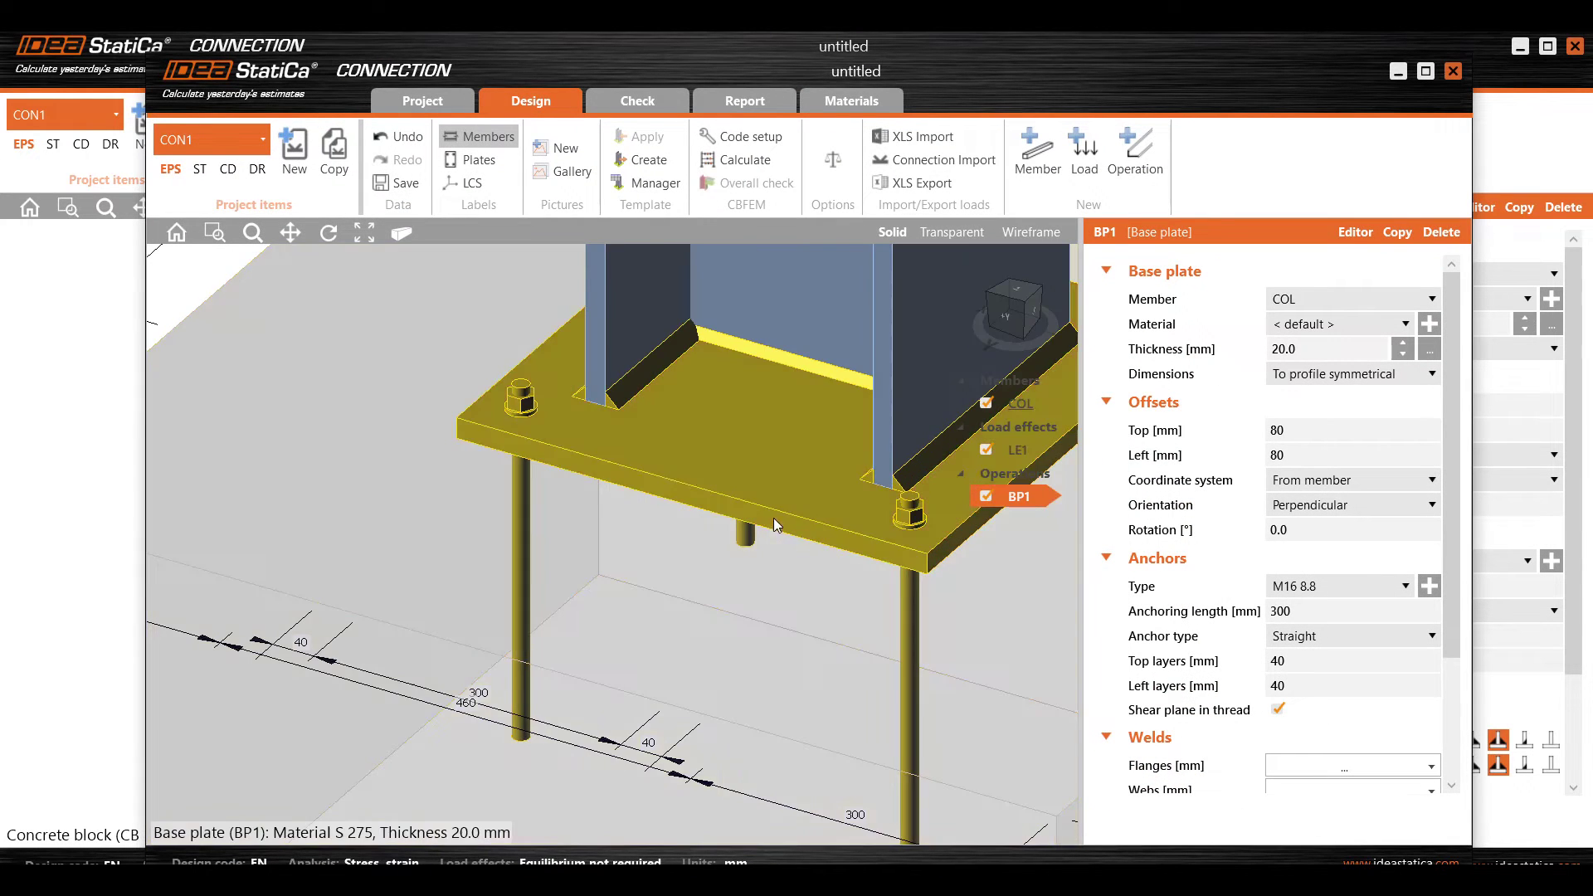
pyautogui.scroll(-3, 830, 481)
pyautogui.scroll(3, 868, 377)
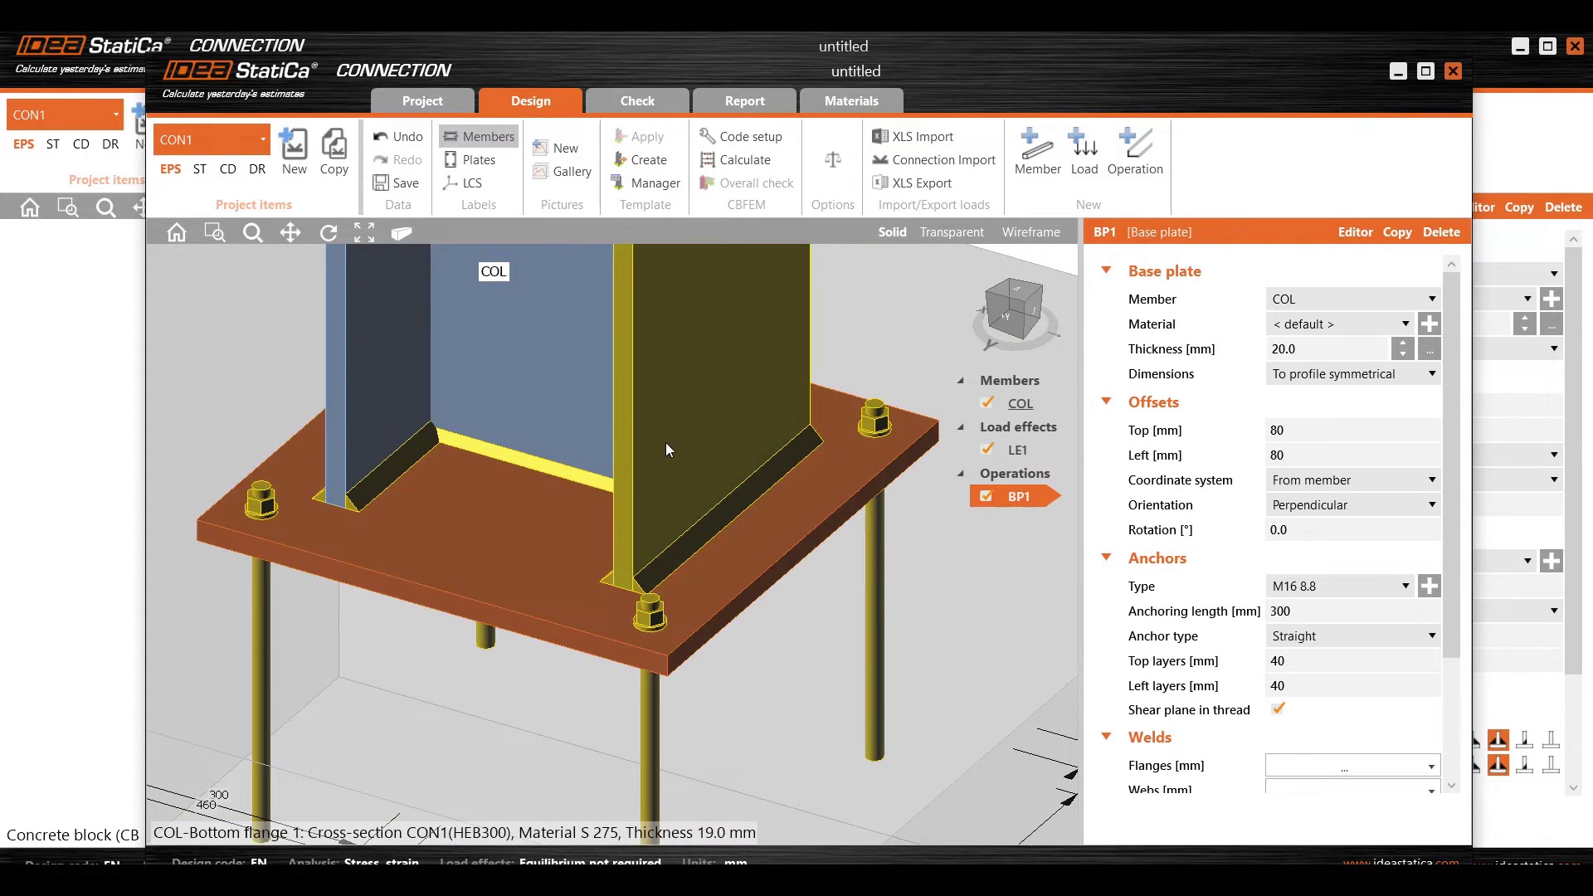
pyautogui.scroll(-3, 665, 449)
pyautogui.click(1014, 291)
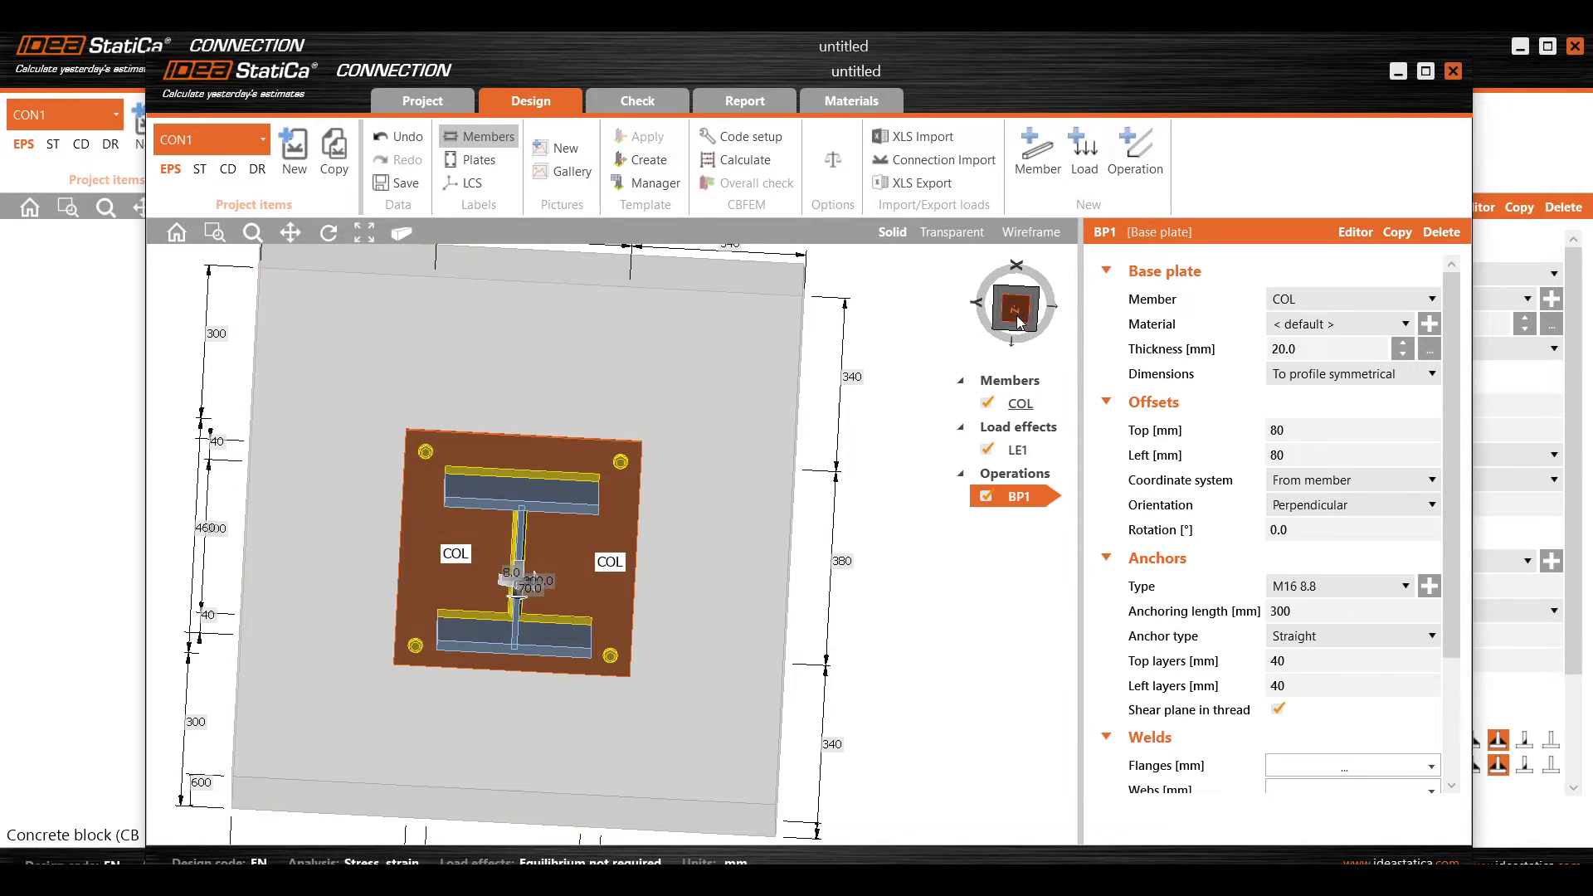
pyautogui.click(1047, 290)
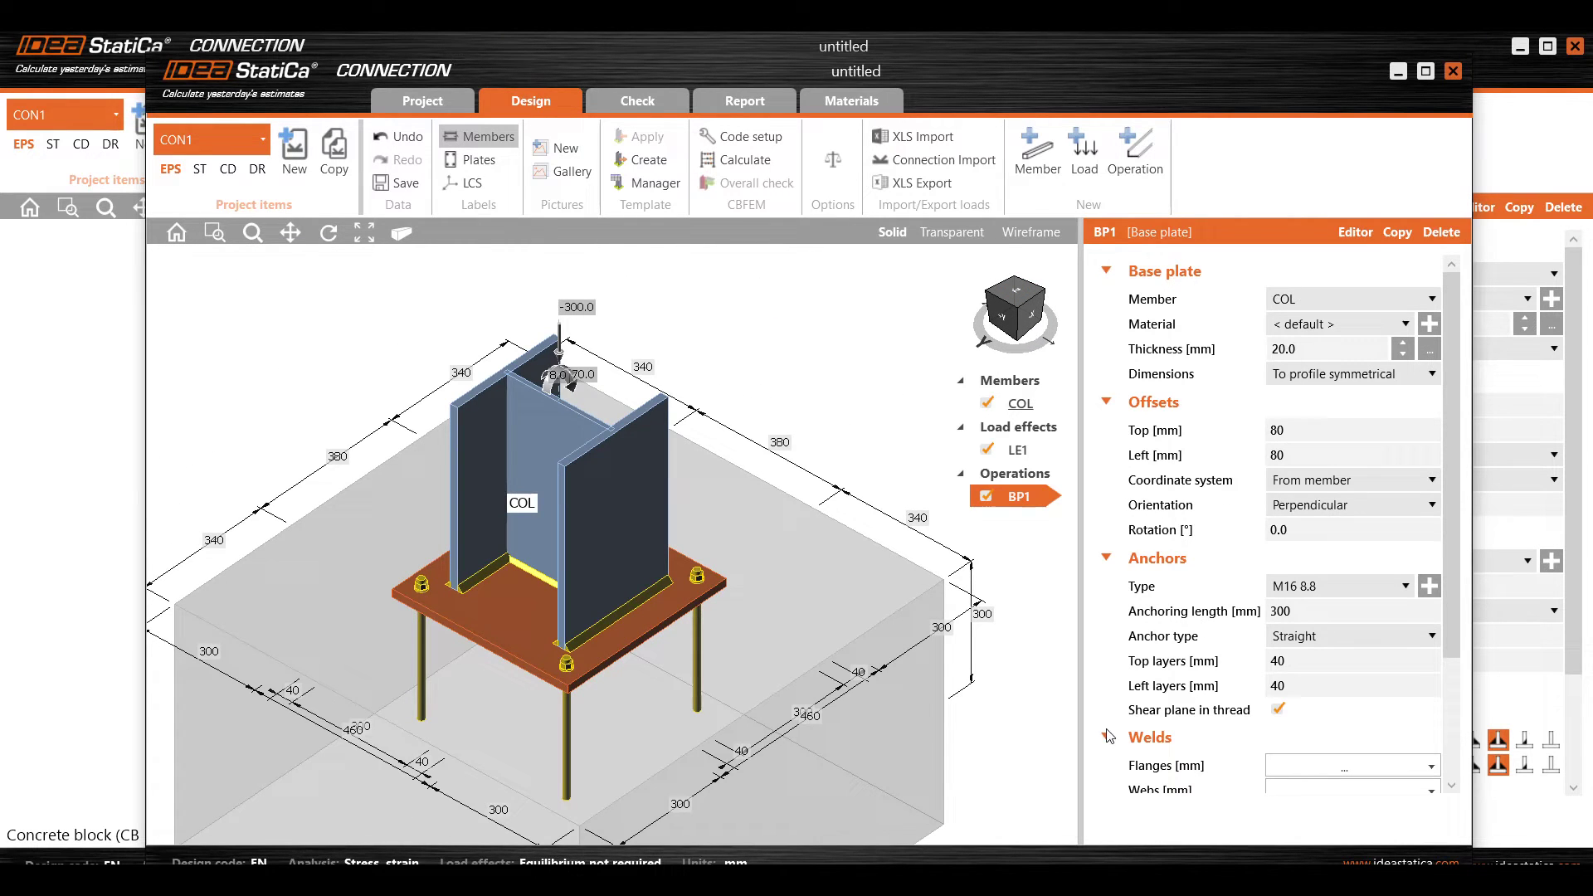
pyautogui.scroll(-5, 809, 655)
pyautogui.moveTo(809, 656); pyautogui.dragTo(662, 577)
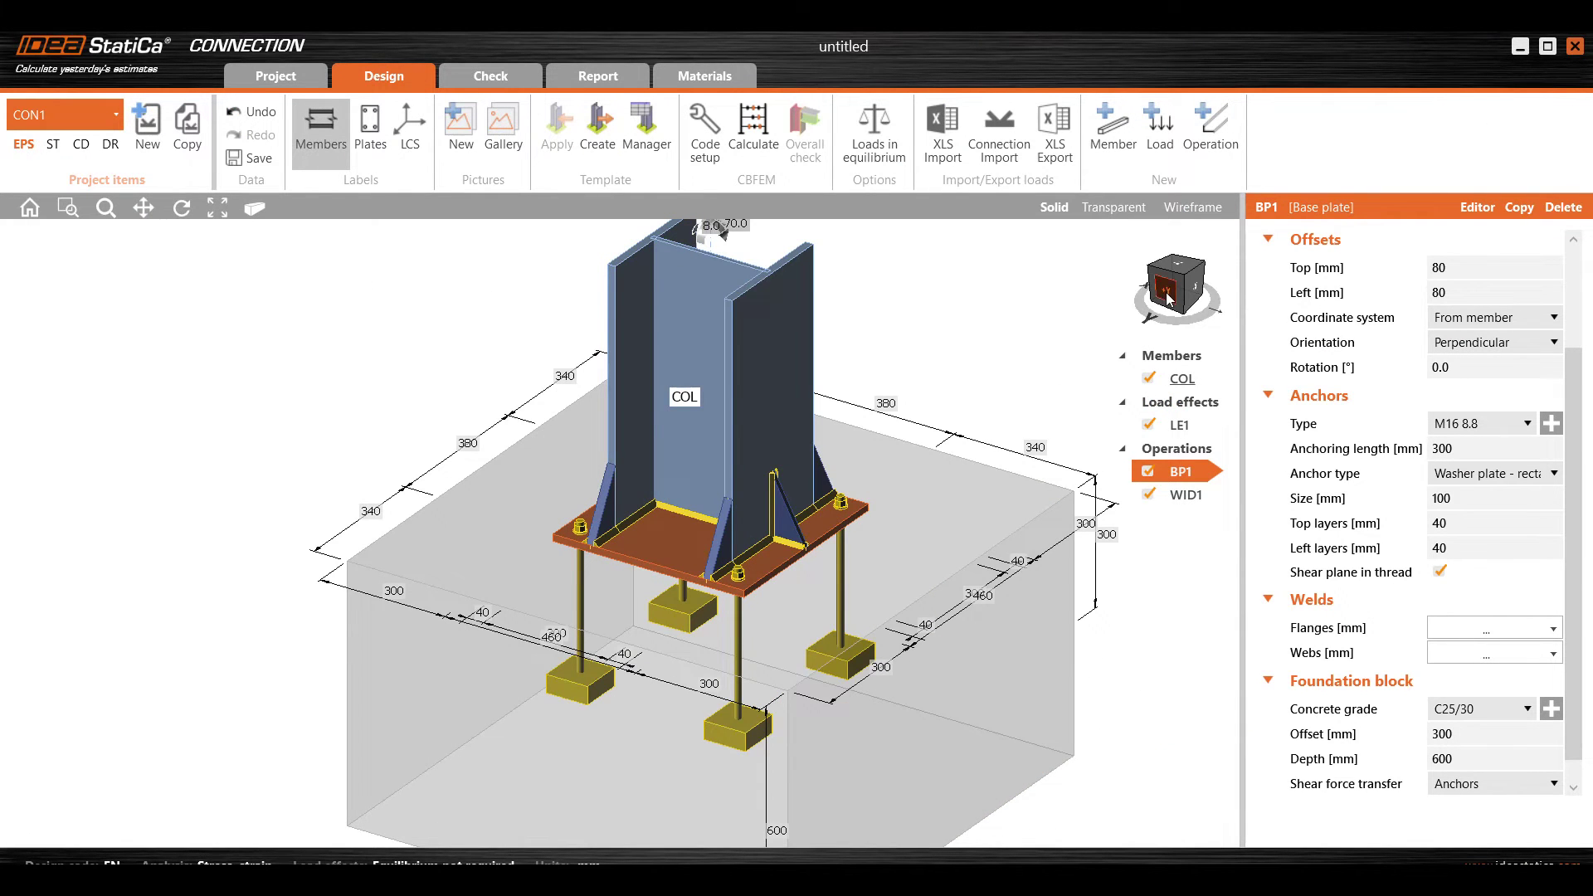
# - Rotate the stiffened base plate through several view-cube angles to examine its widener stiffeners
pyautogui.click(1168, 297)
pyautogui.scroll(5, 736, 525)
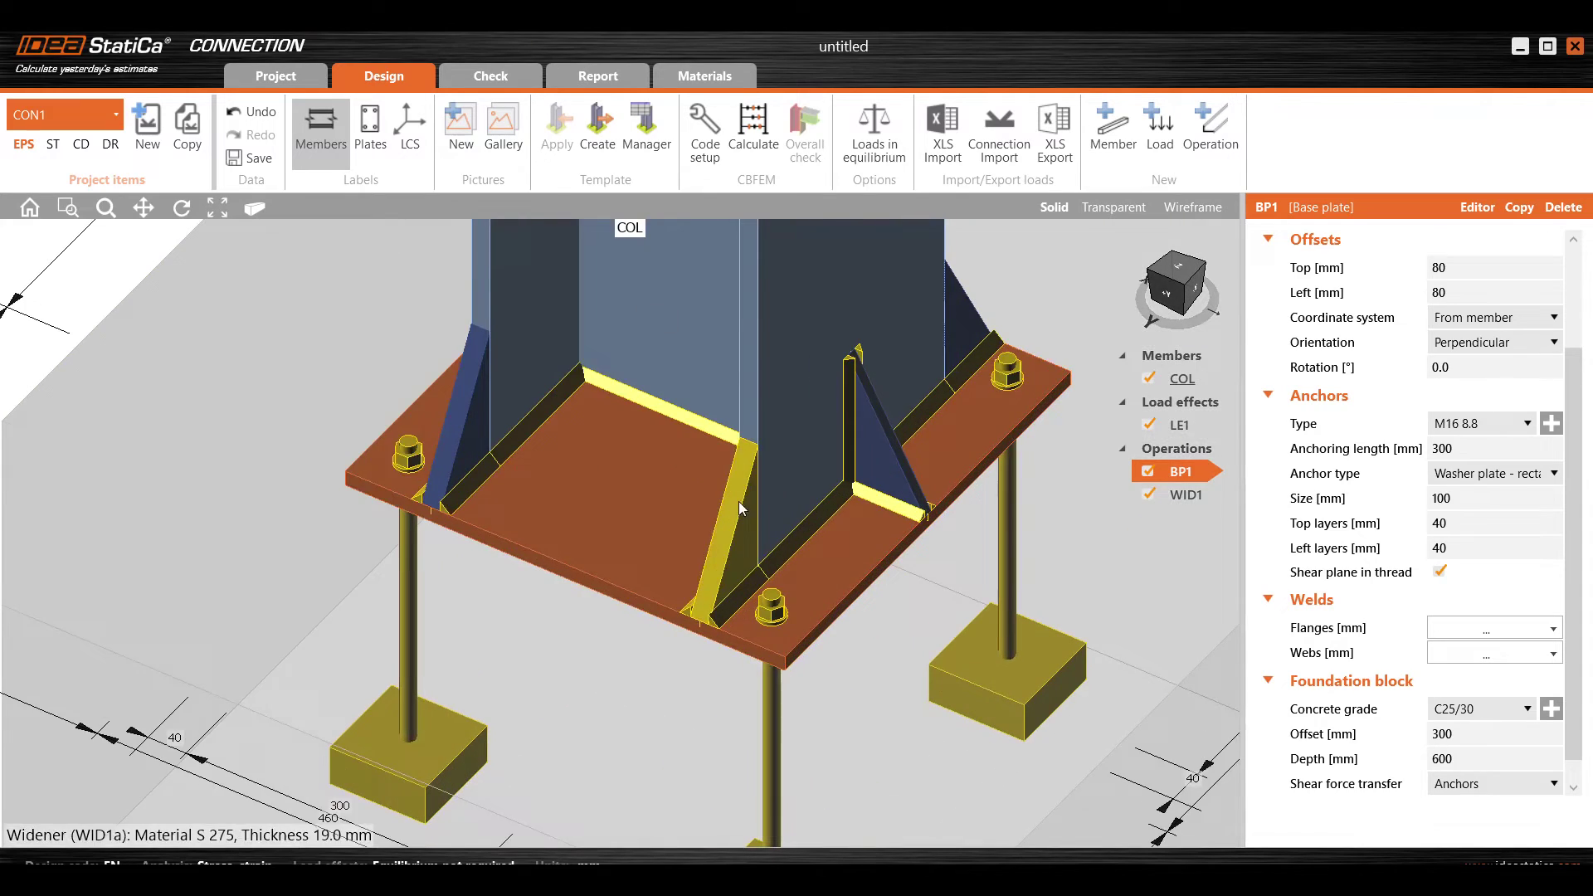
pyautogui.click(1205, 304)
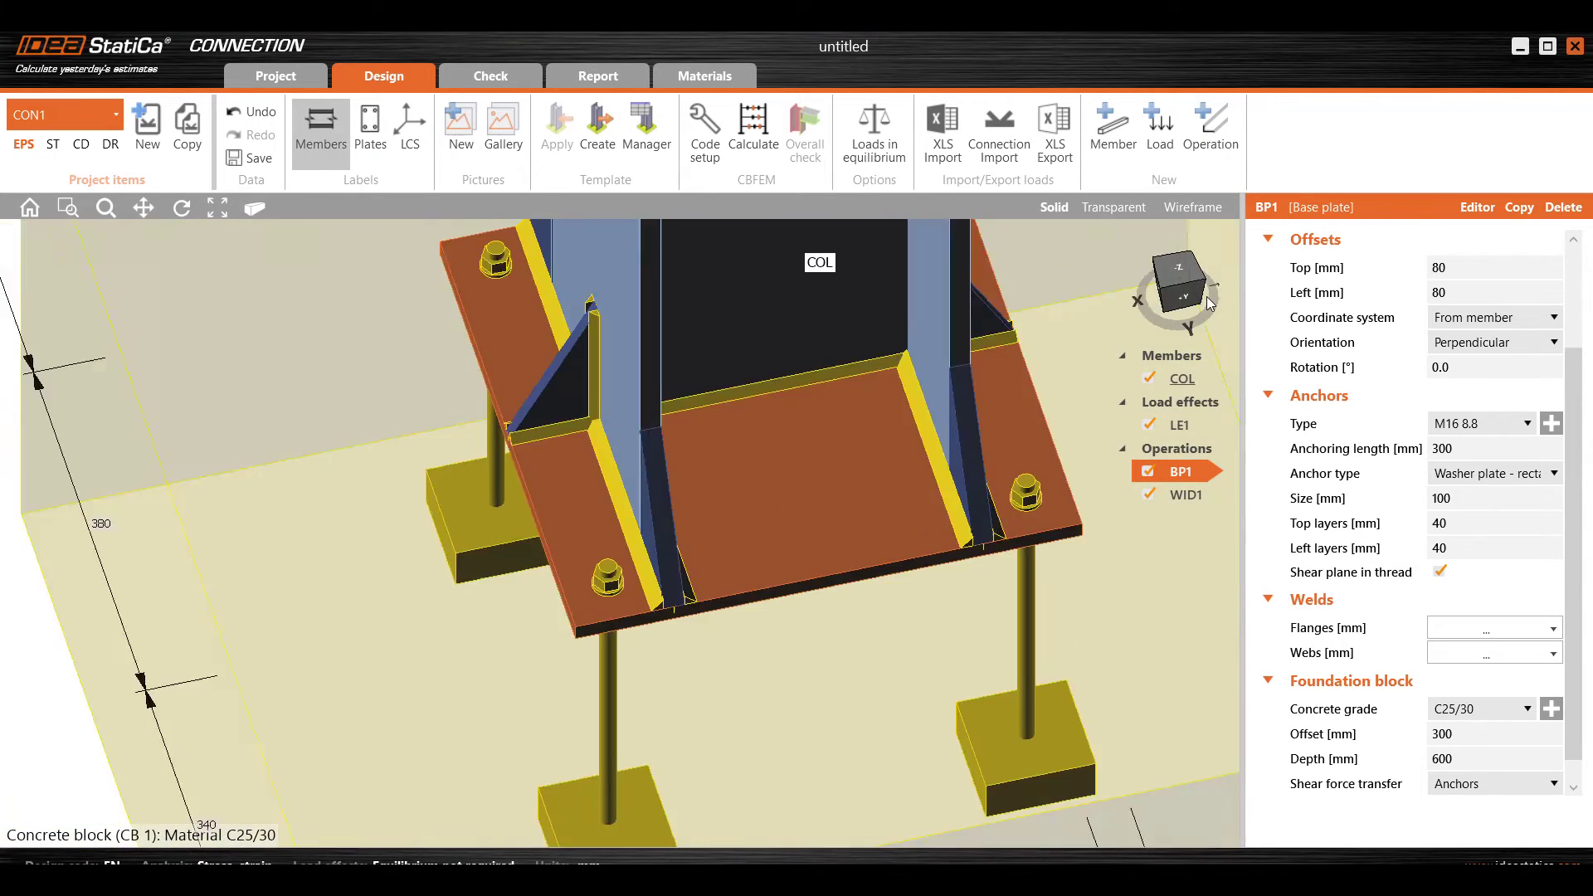
pyautogui.click(1216, 300)
pyautogui.click(1221, 297)
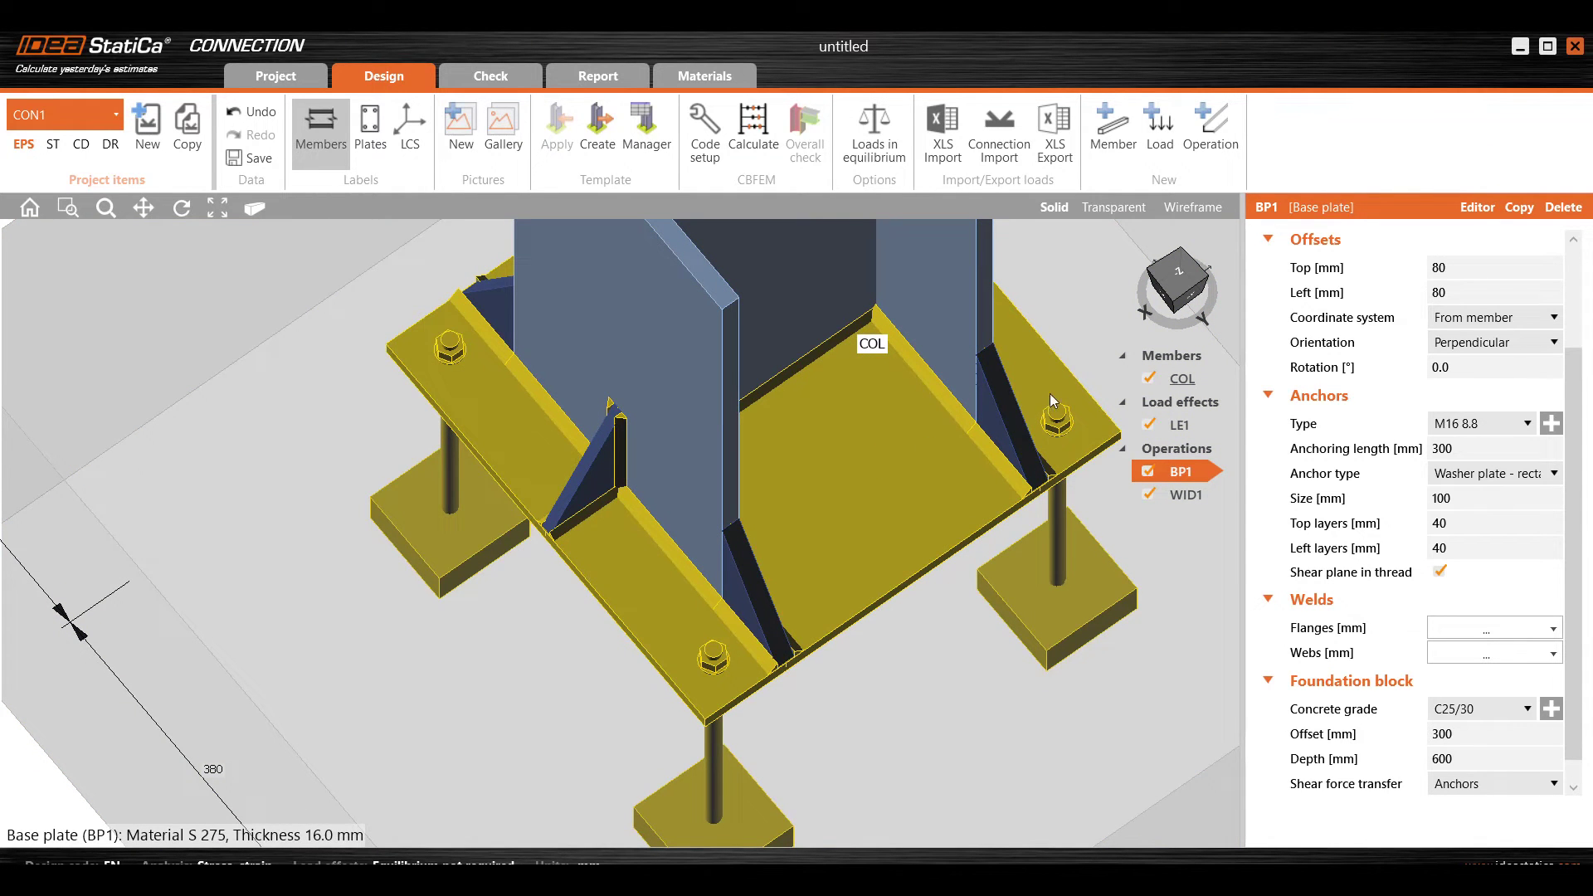
pyautogui.click(1162, 292)
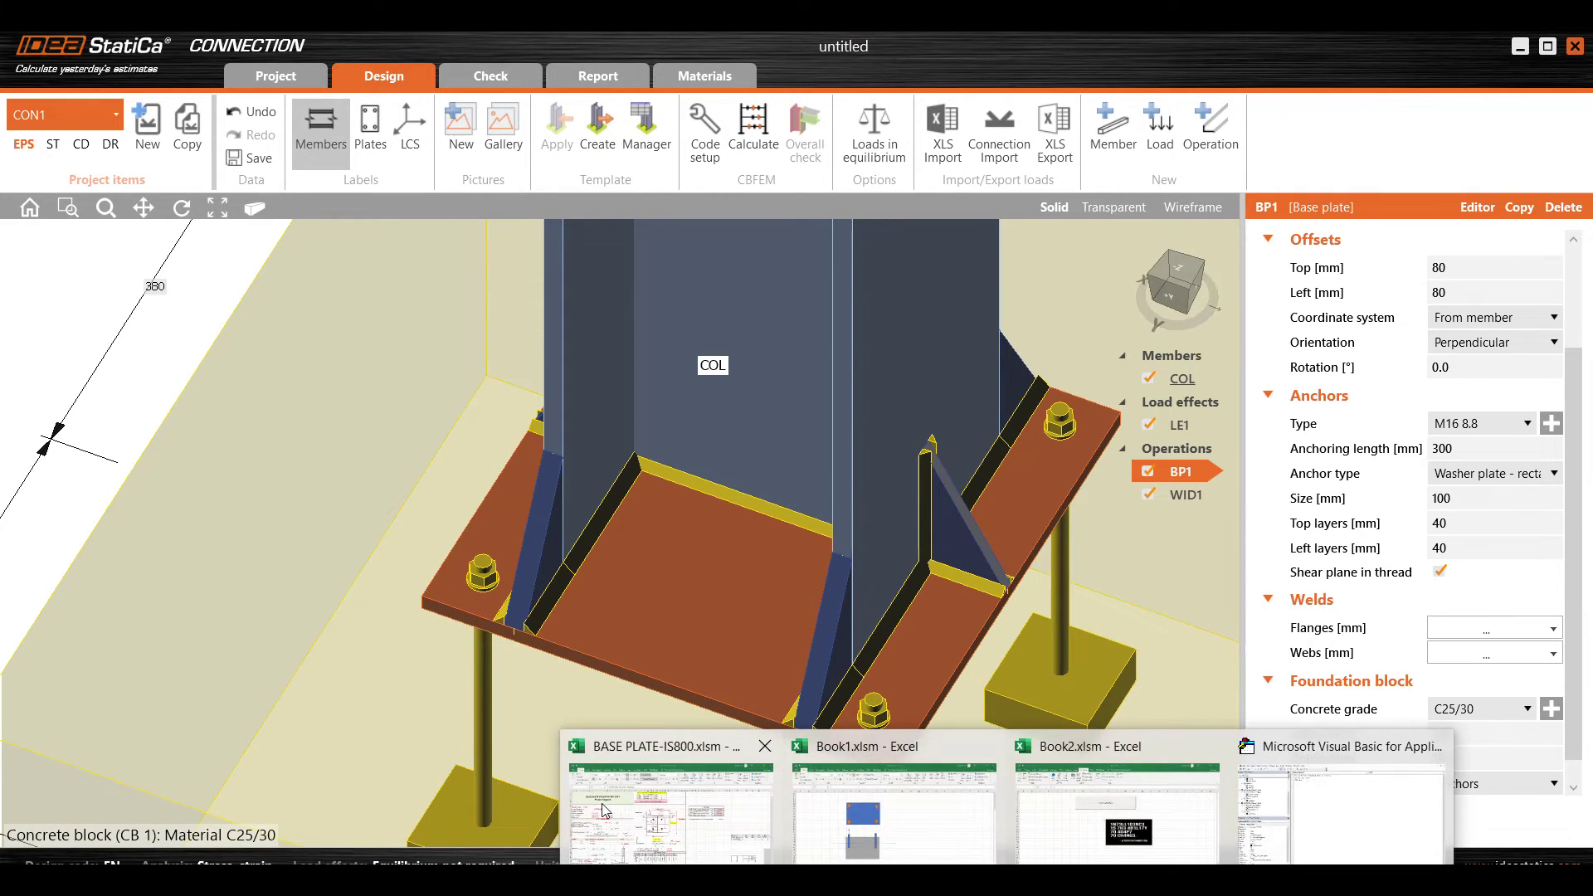
pyautogui.click(648, 797)
# - Review plate-thickness Cases 2, 3 and 4, then open the two-side-supported Moody chart
pyautogui.scroll(-1, 474, 594)
pyautogui.scroll(-2, 474, 593)
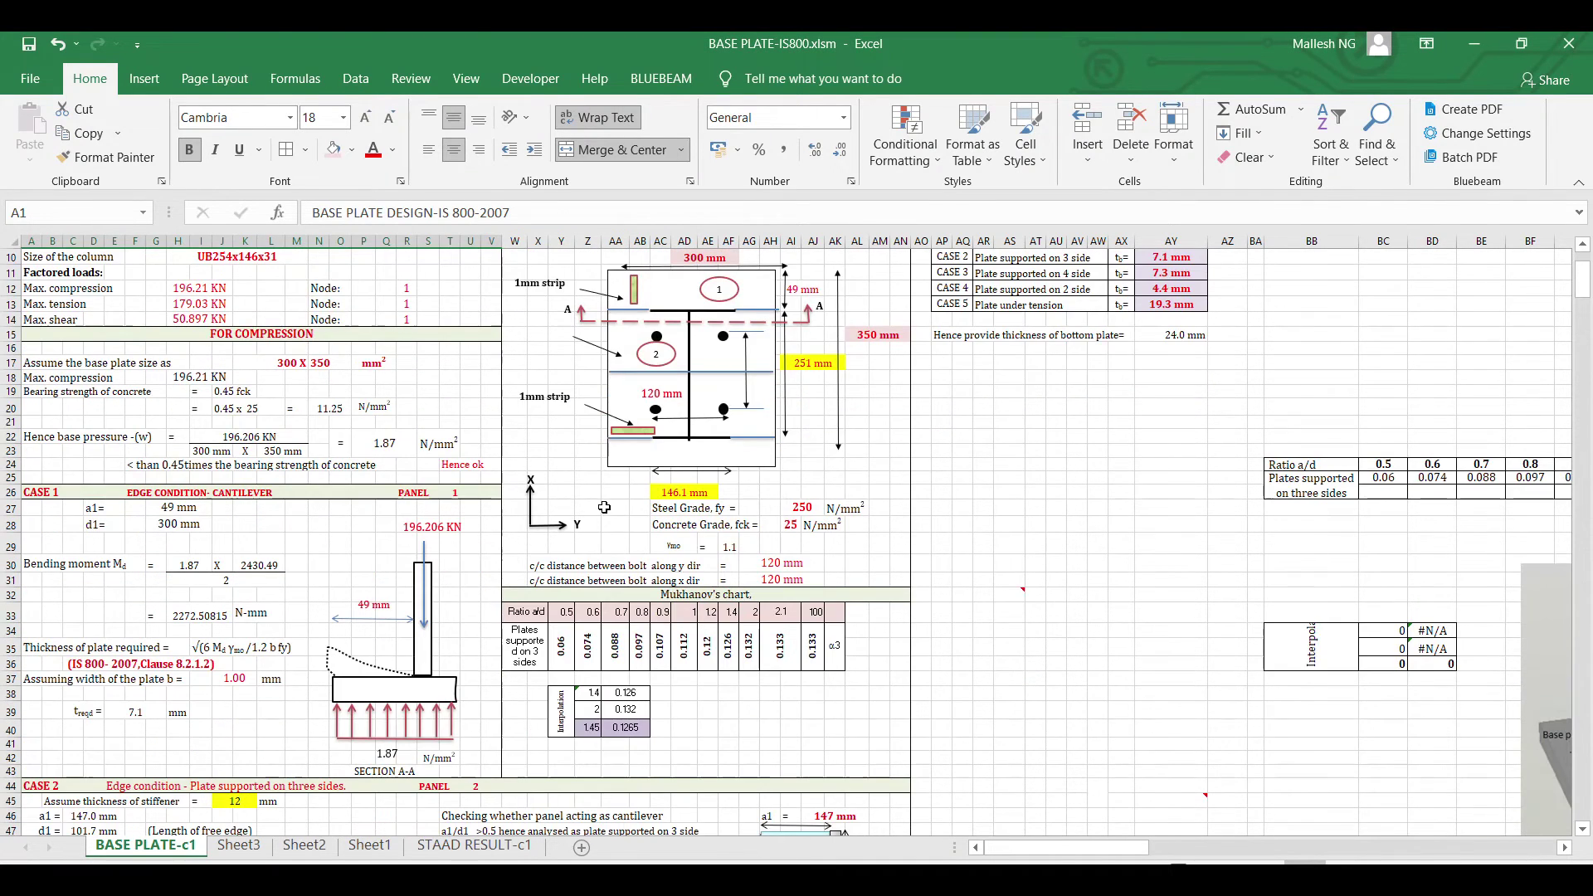
pyautogui.scroll(2, 471, 581)
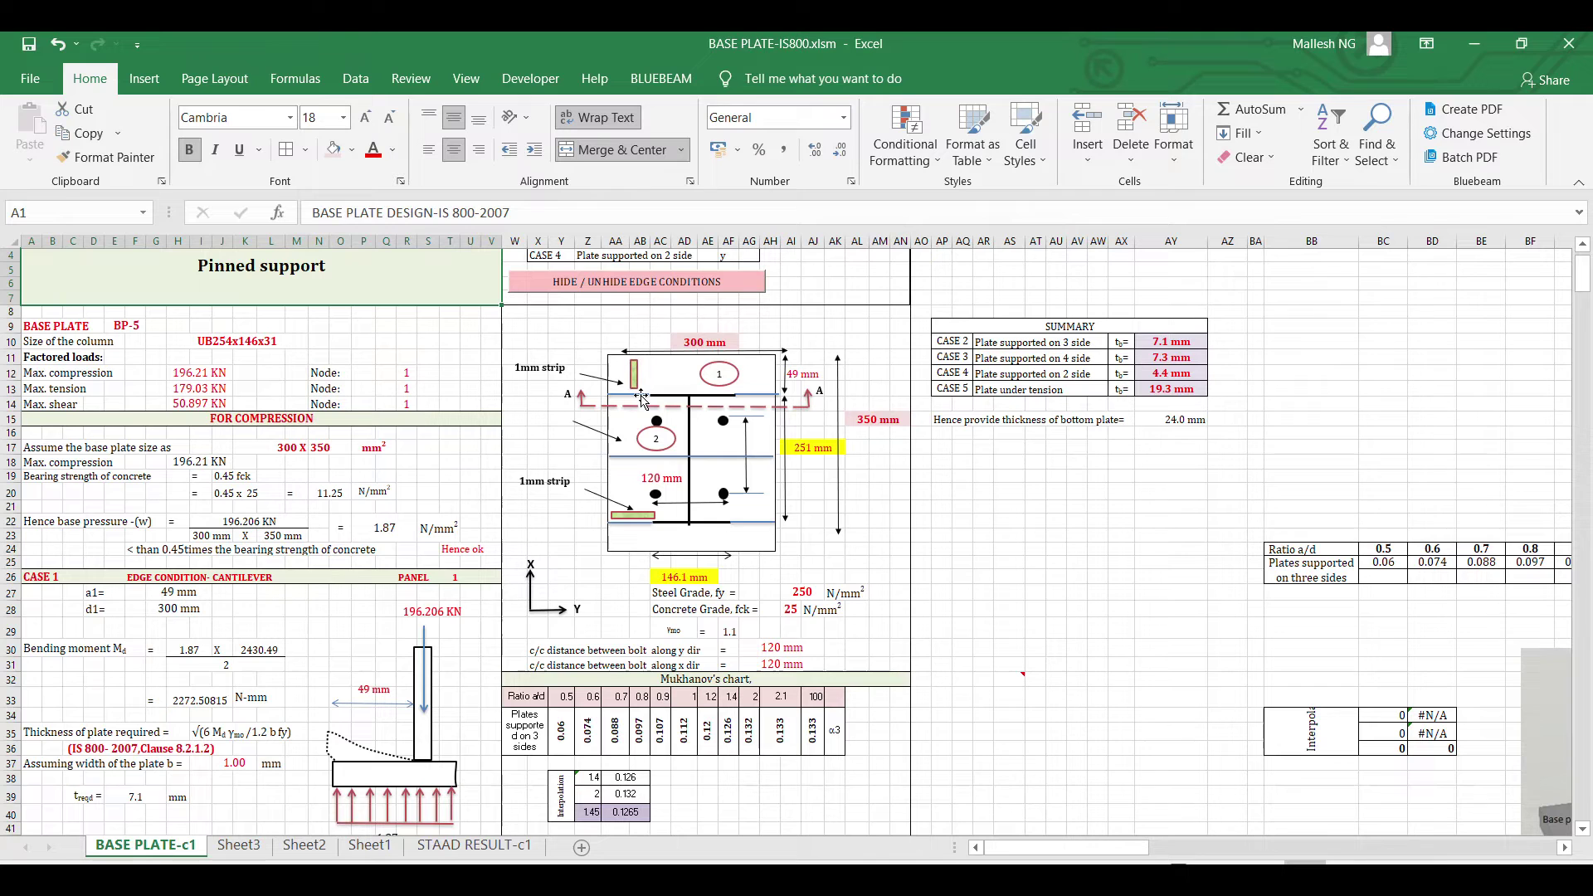
pyautogui.scroll(1, 643, 397)
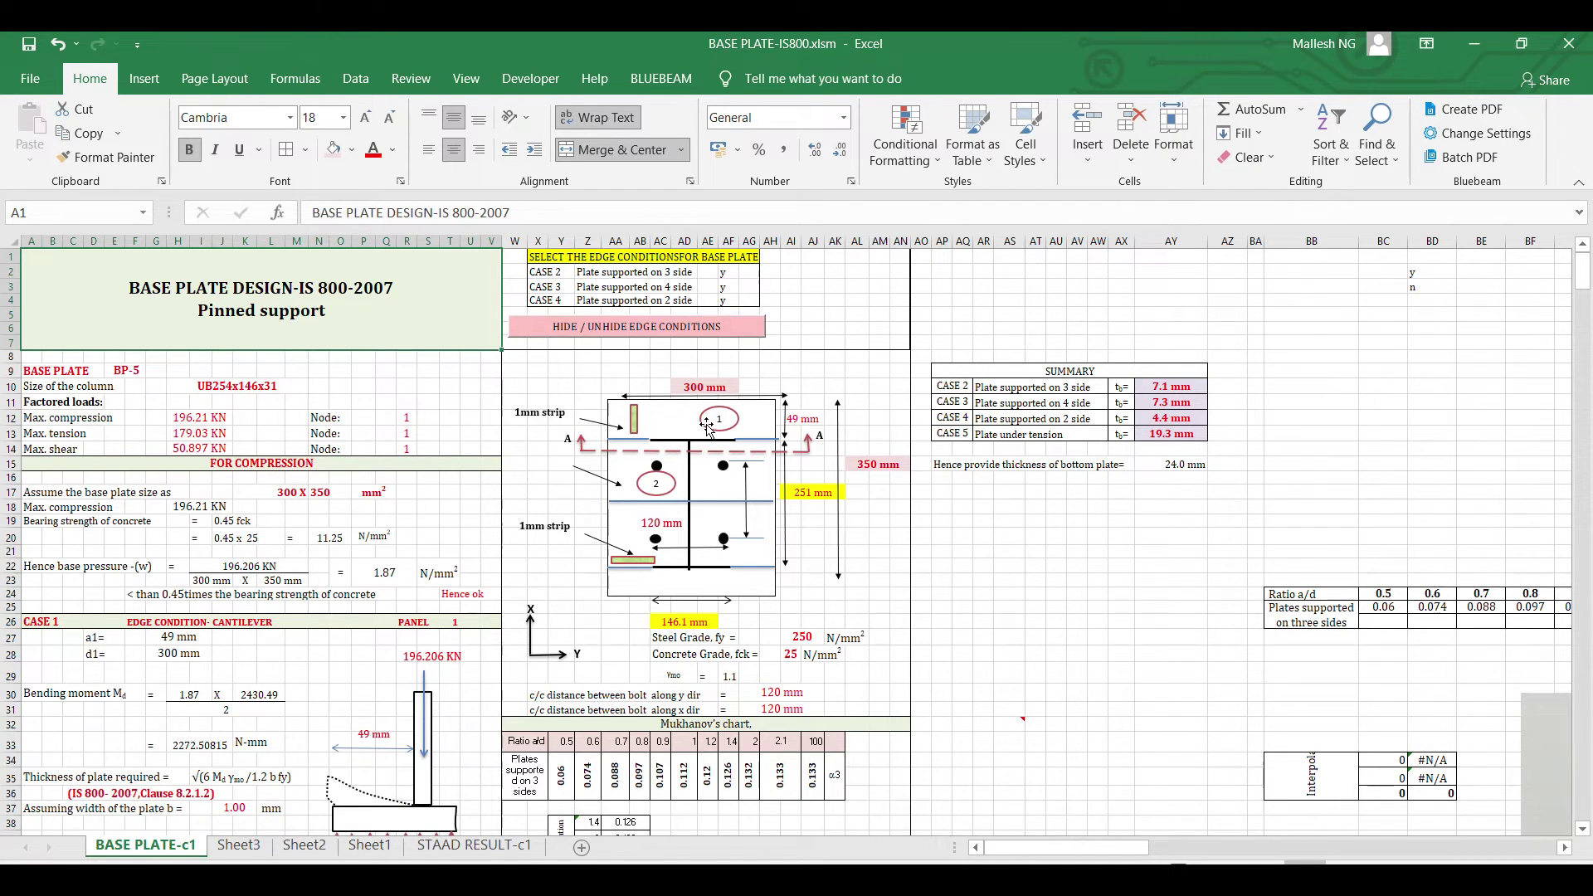
pyautogui.scroll(-3, 708, 427)
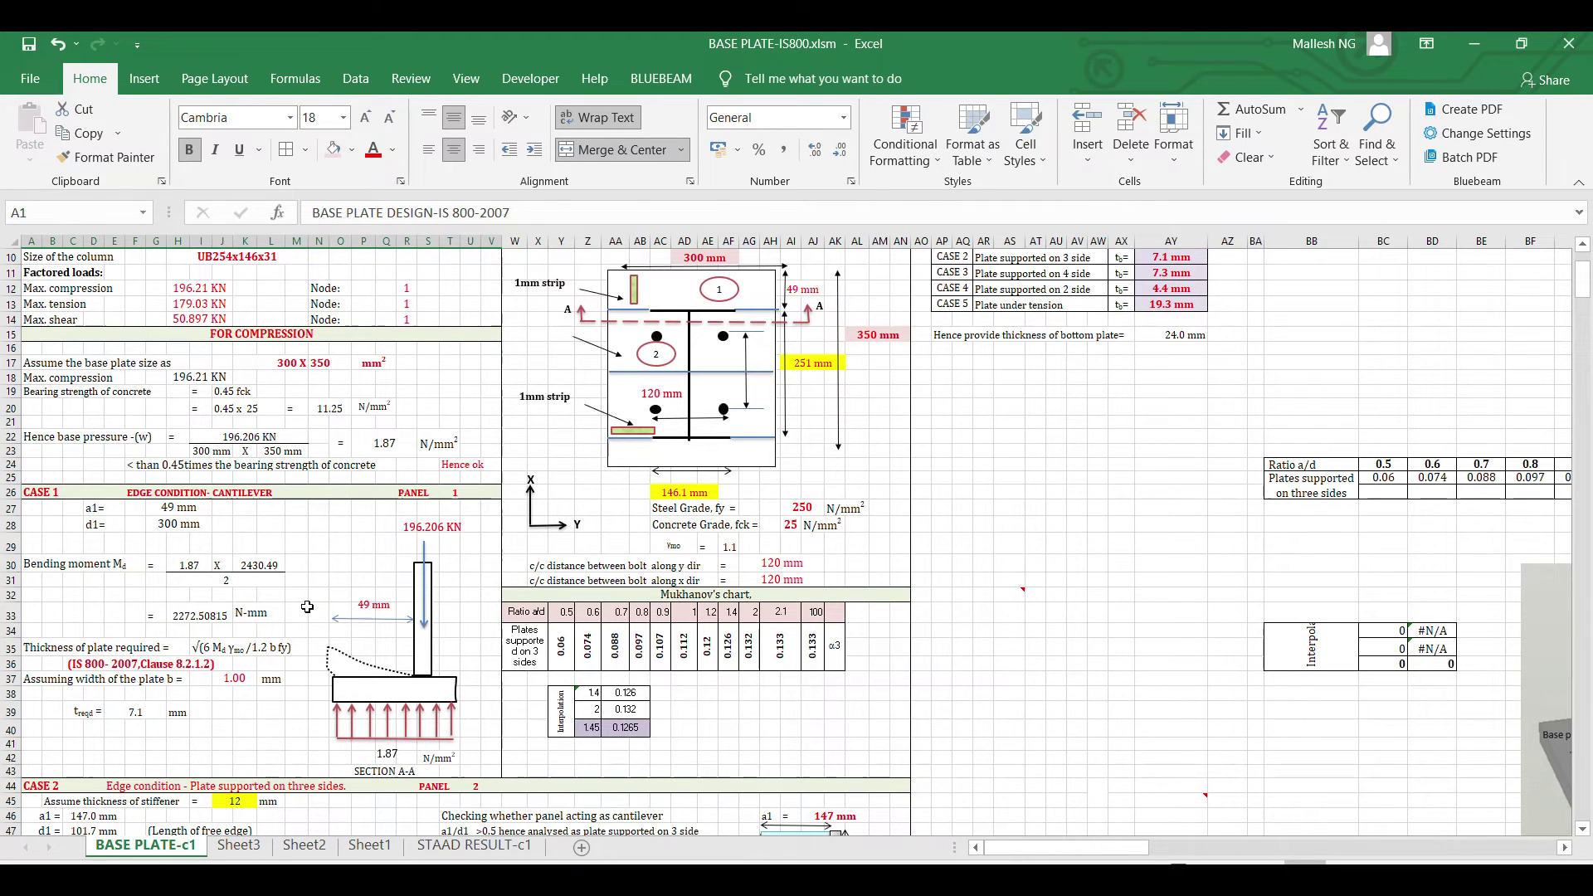
pyautogui.scroll(-7, 307, 607)
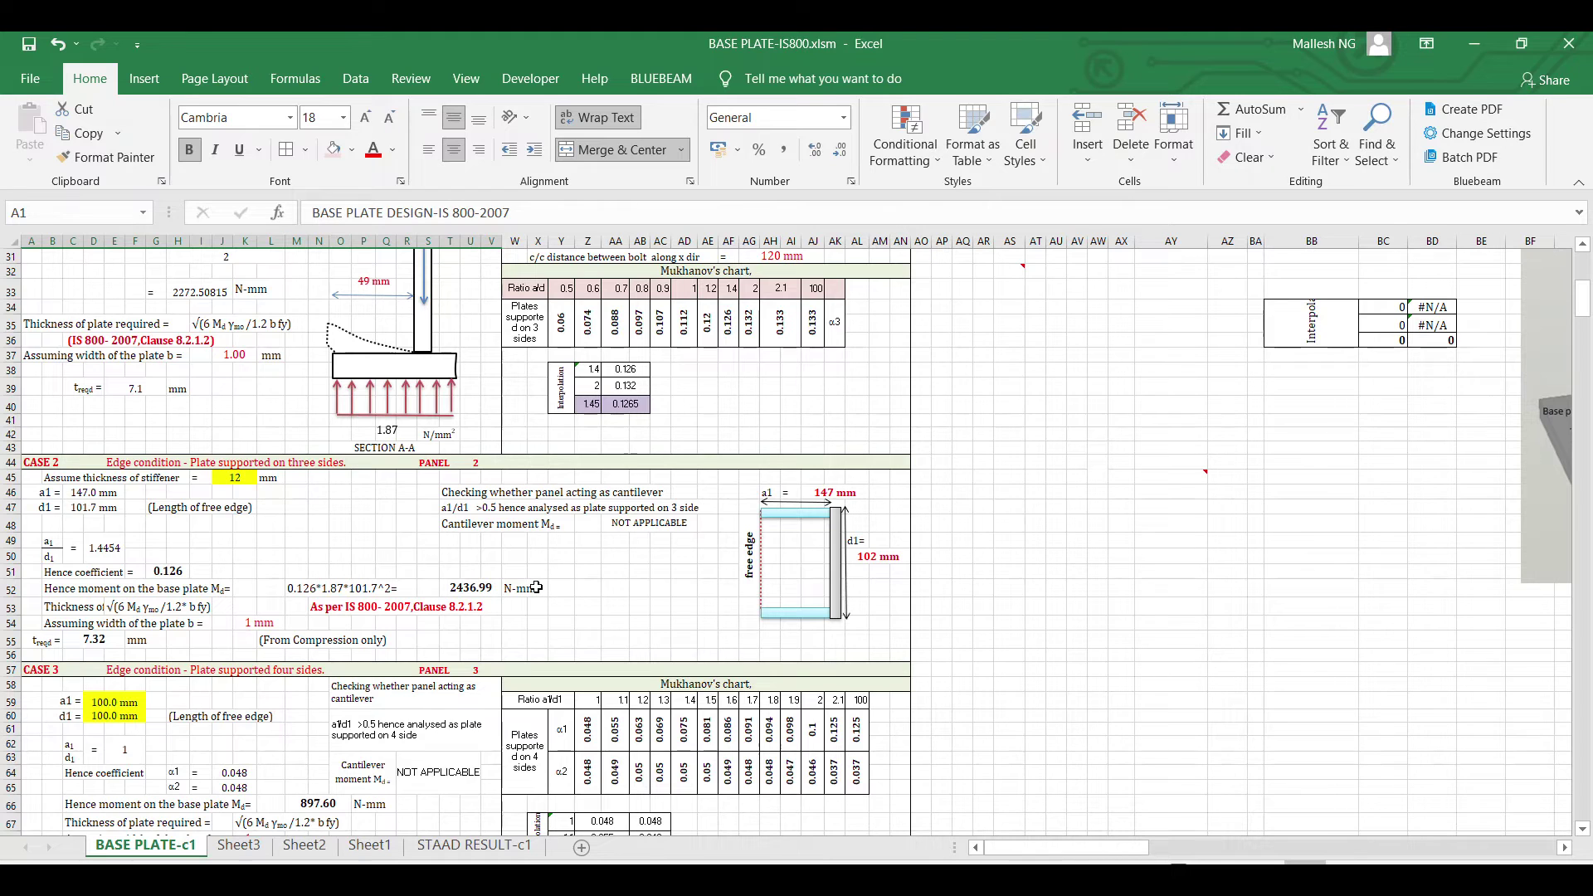
pyautogui.scroll(3, 537, 588)
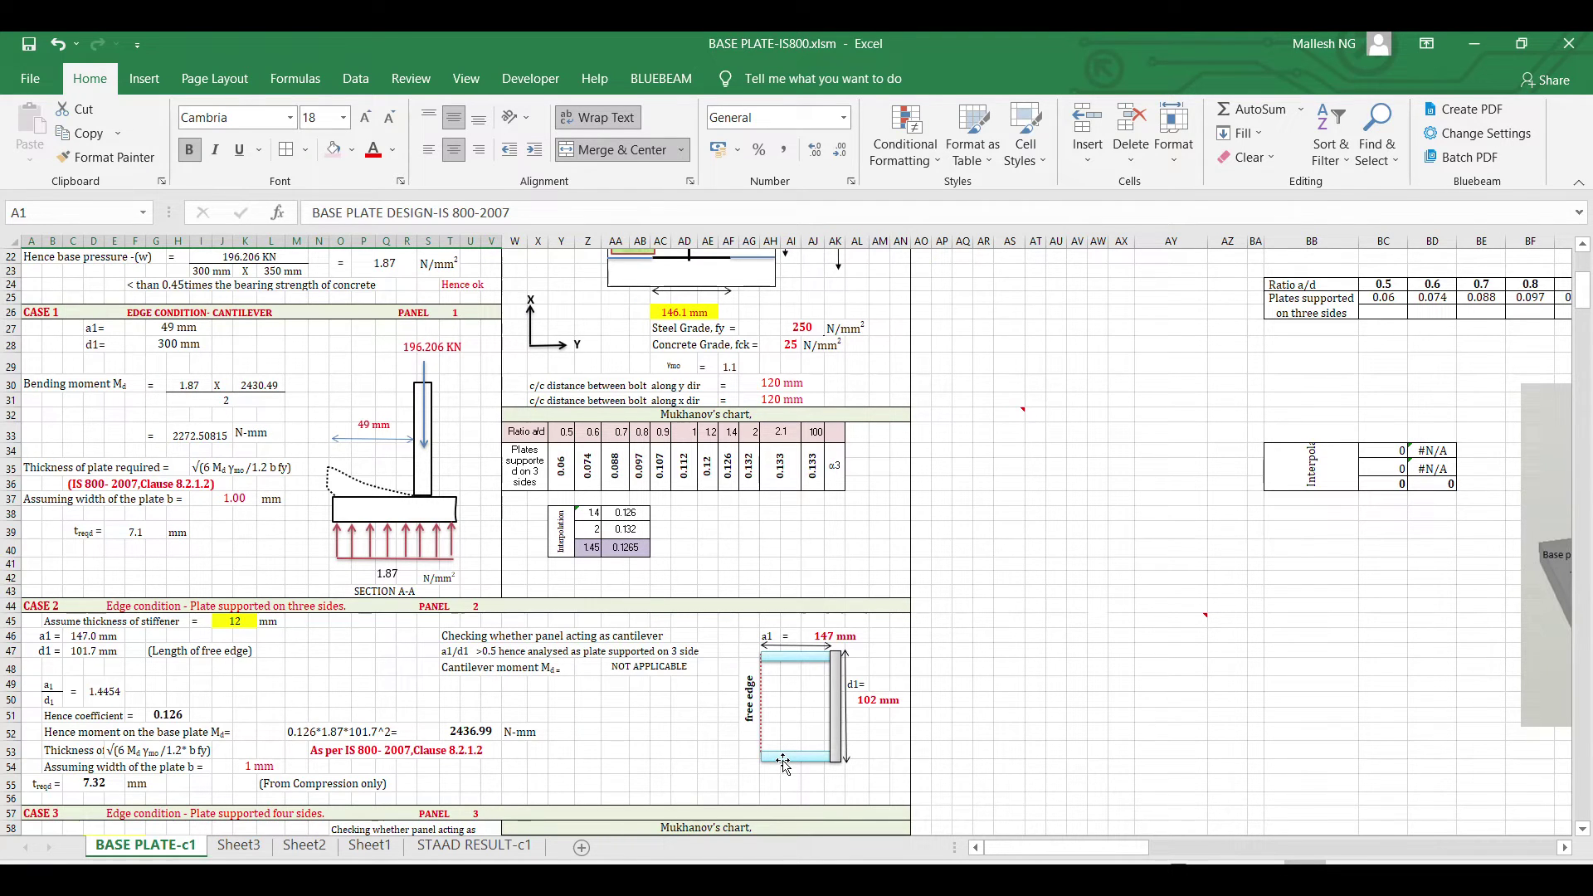
pyautogui.scroll(-1, 785, 764)
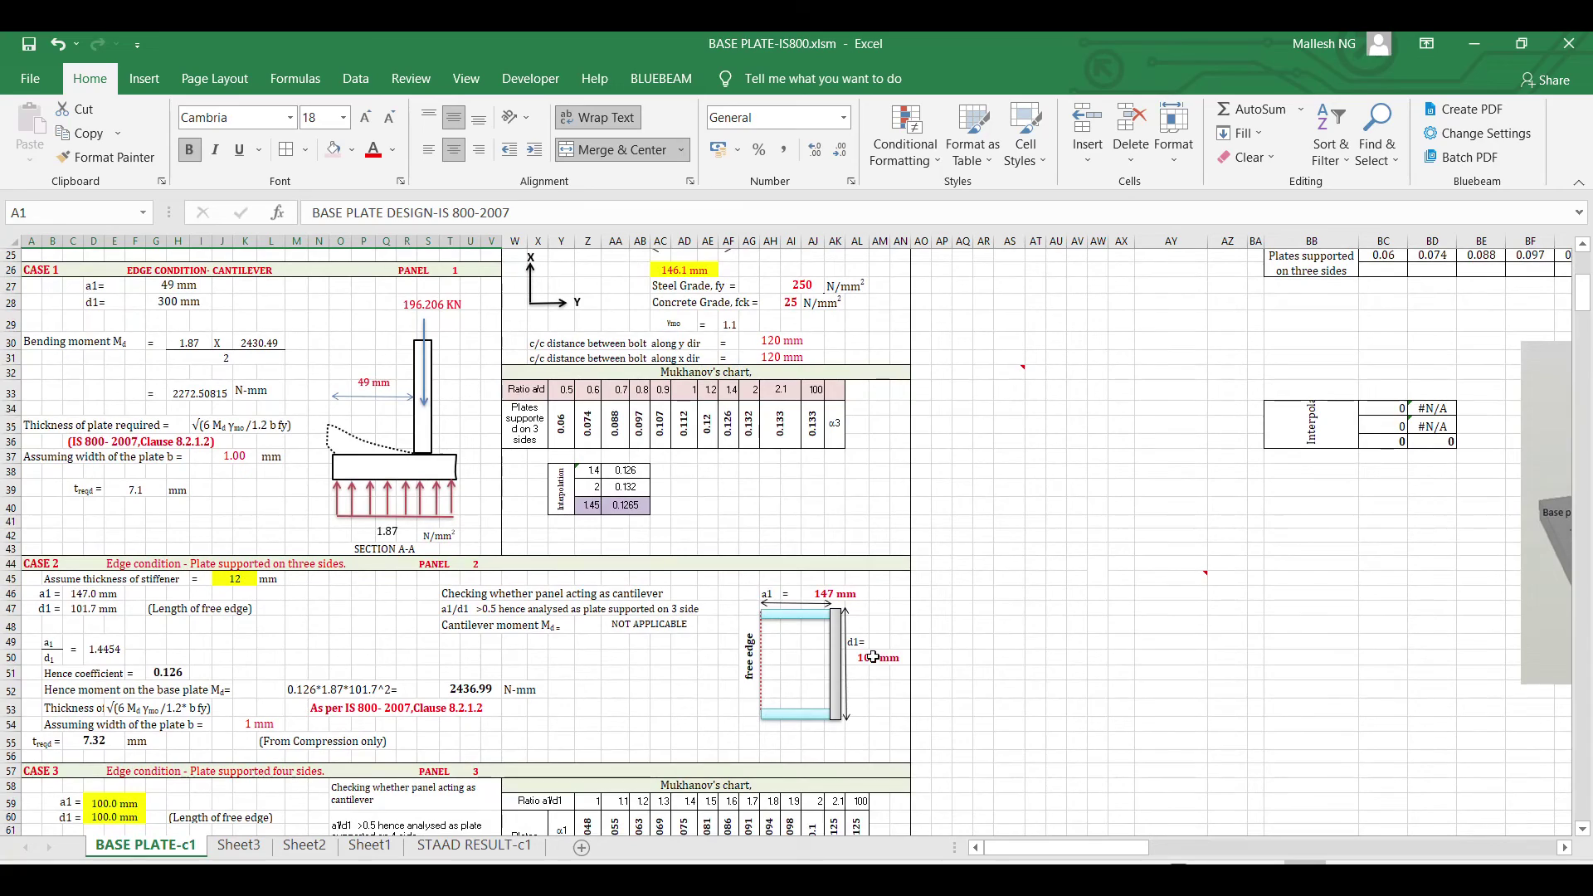
pyautogui.scroll(-6, 953, 732)
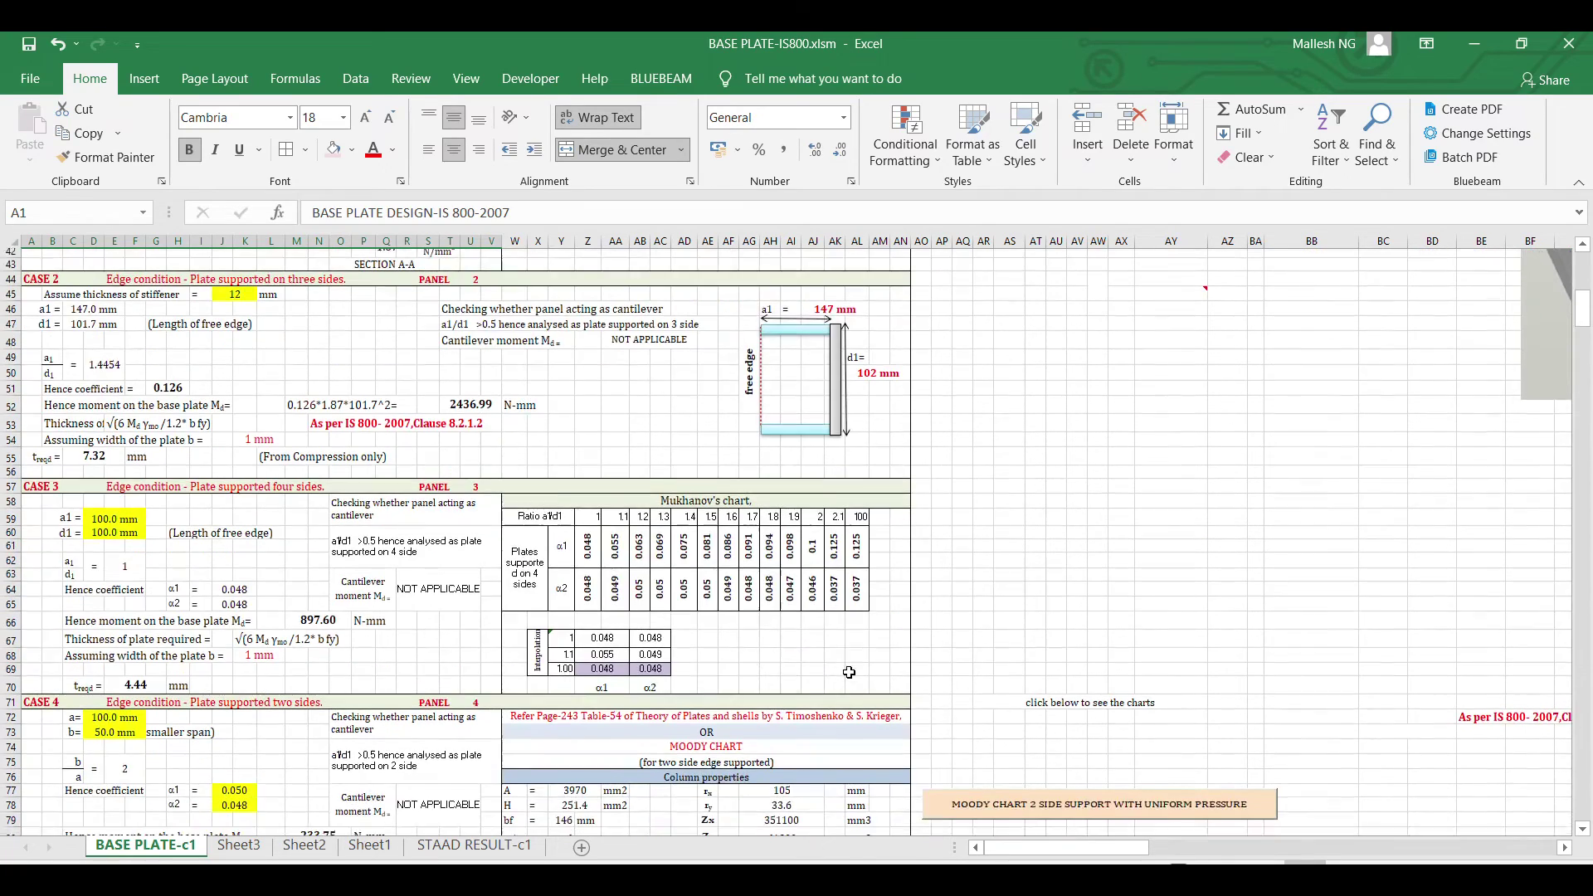
pyautogui.click(1000, 798)
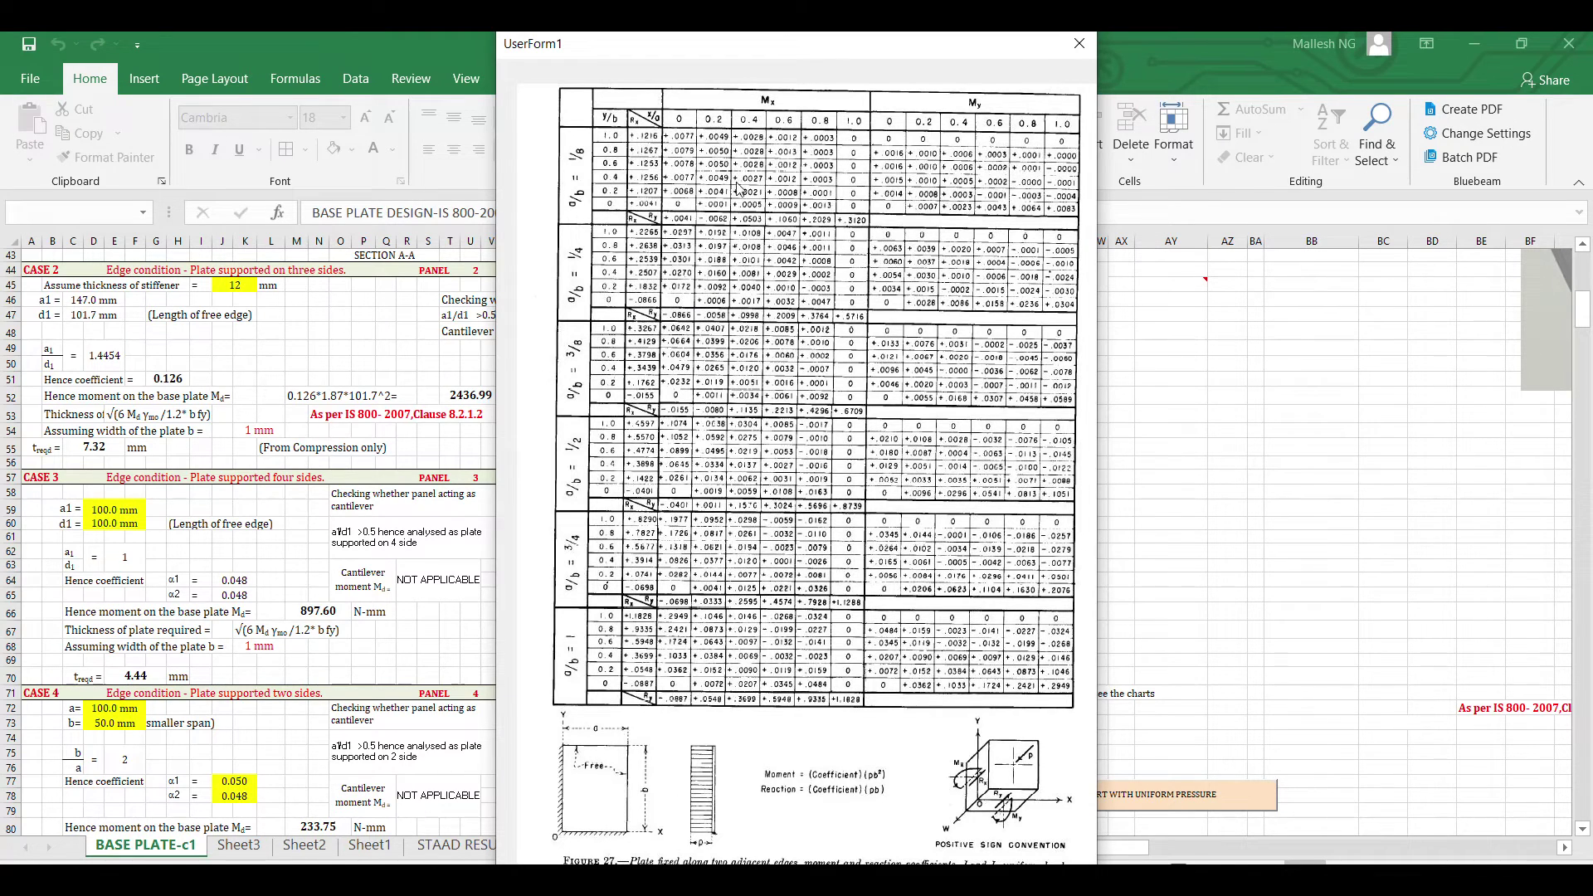
# - Close the Moody chart and briefly view the Timoshenko Table 54 reference page
pyautogui.click(1078, 44)
pyautogui.scroll(-3, 326, 689)
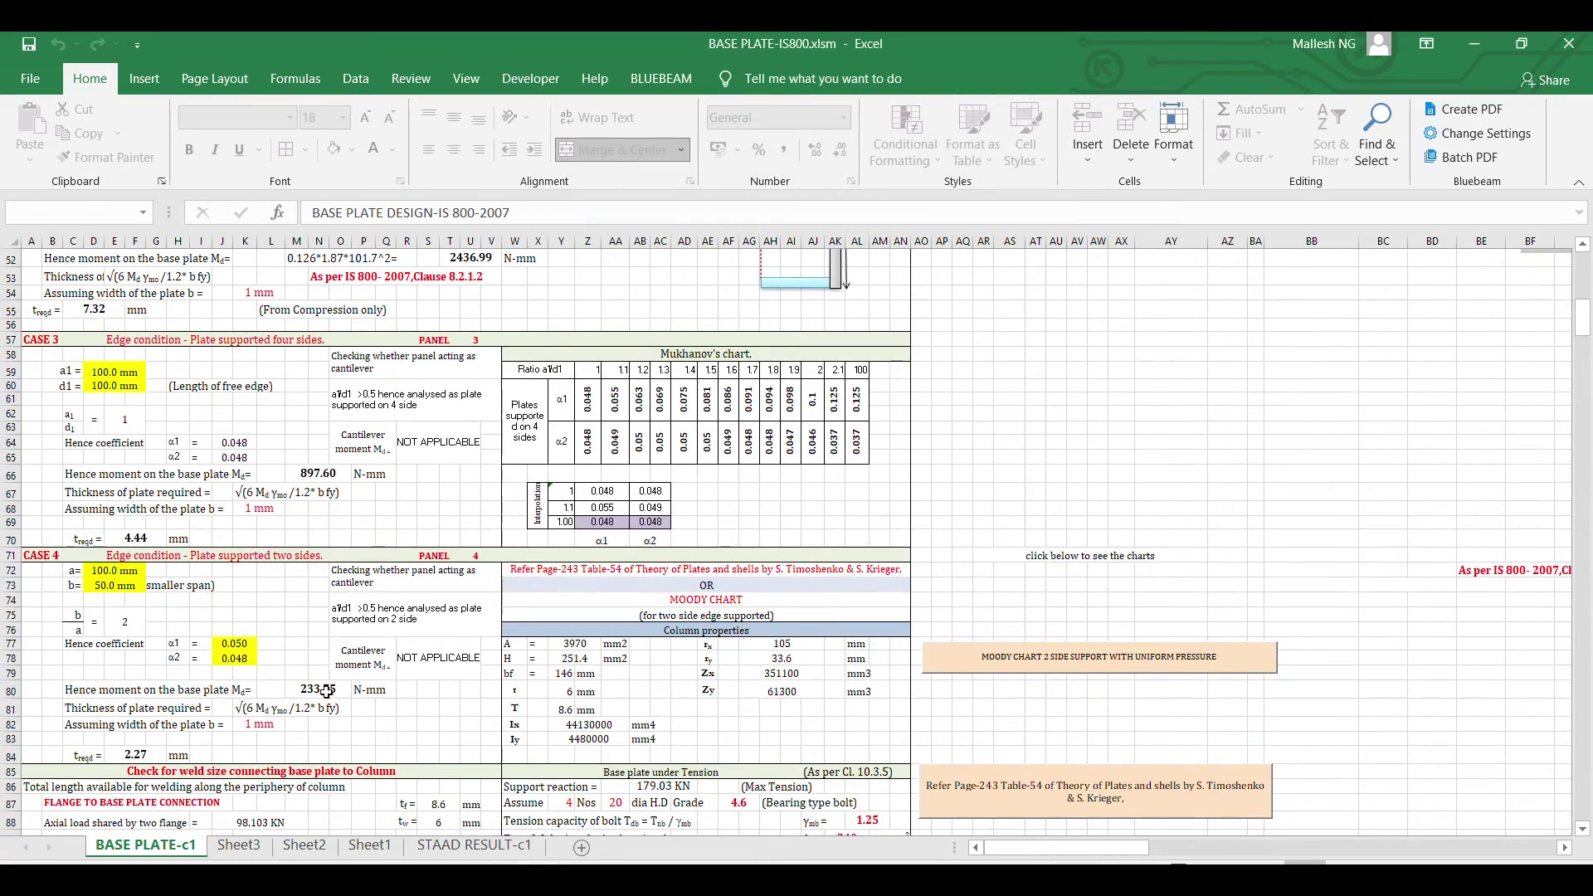
pyautogui.scroll(-1, 1029, 655)
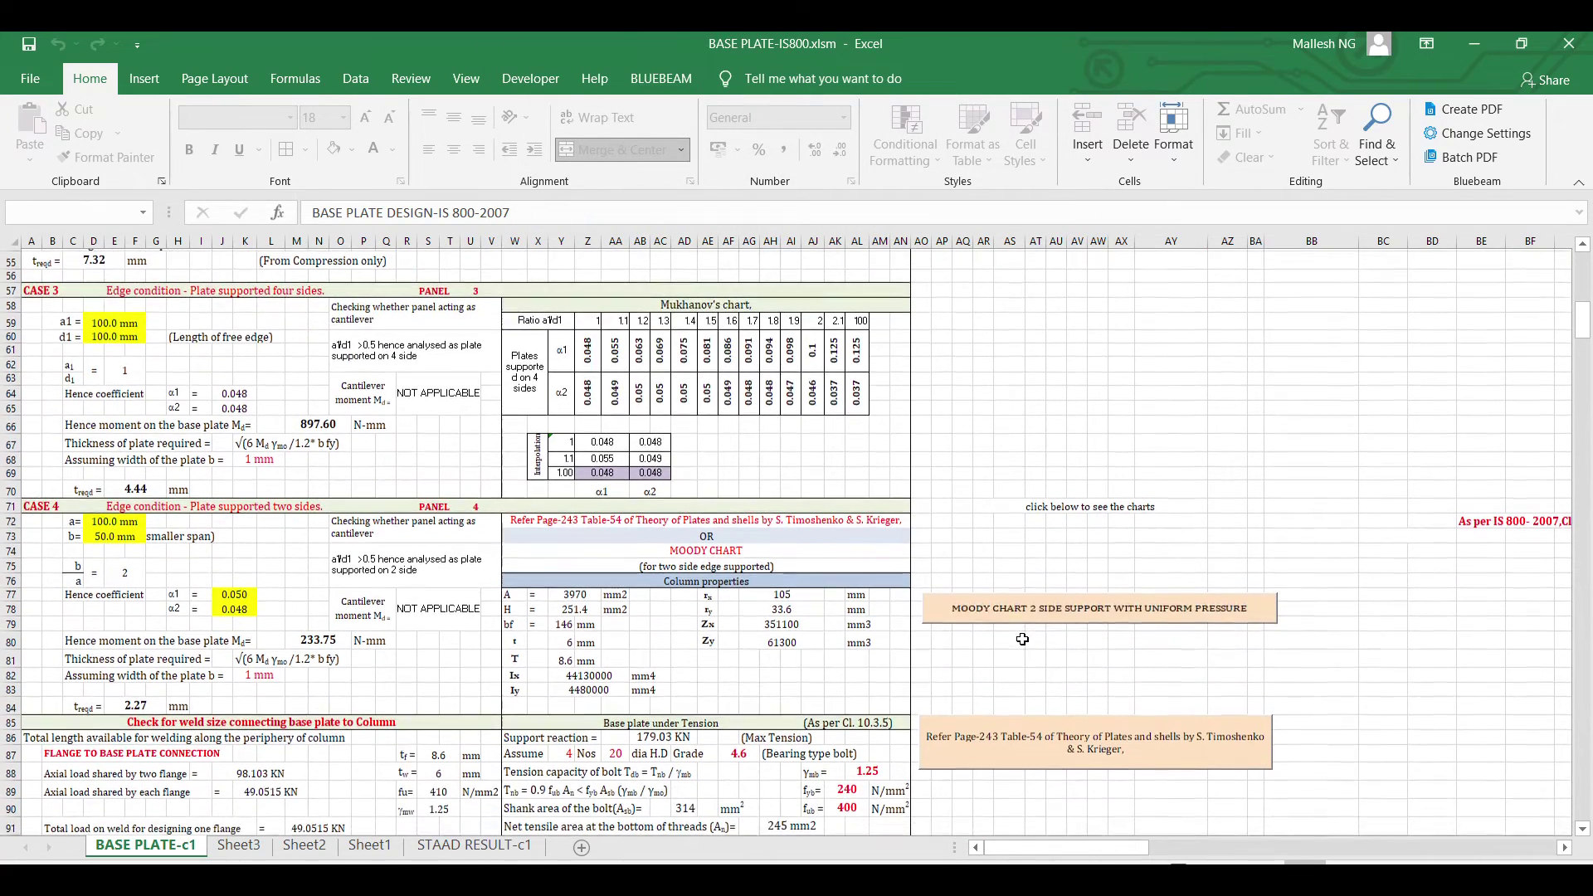
pyautogui.click(1053, 736)
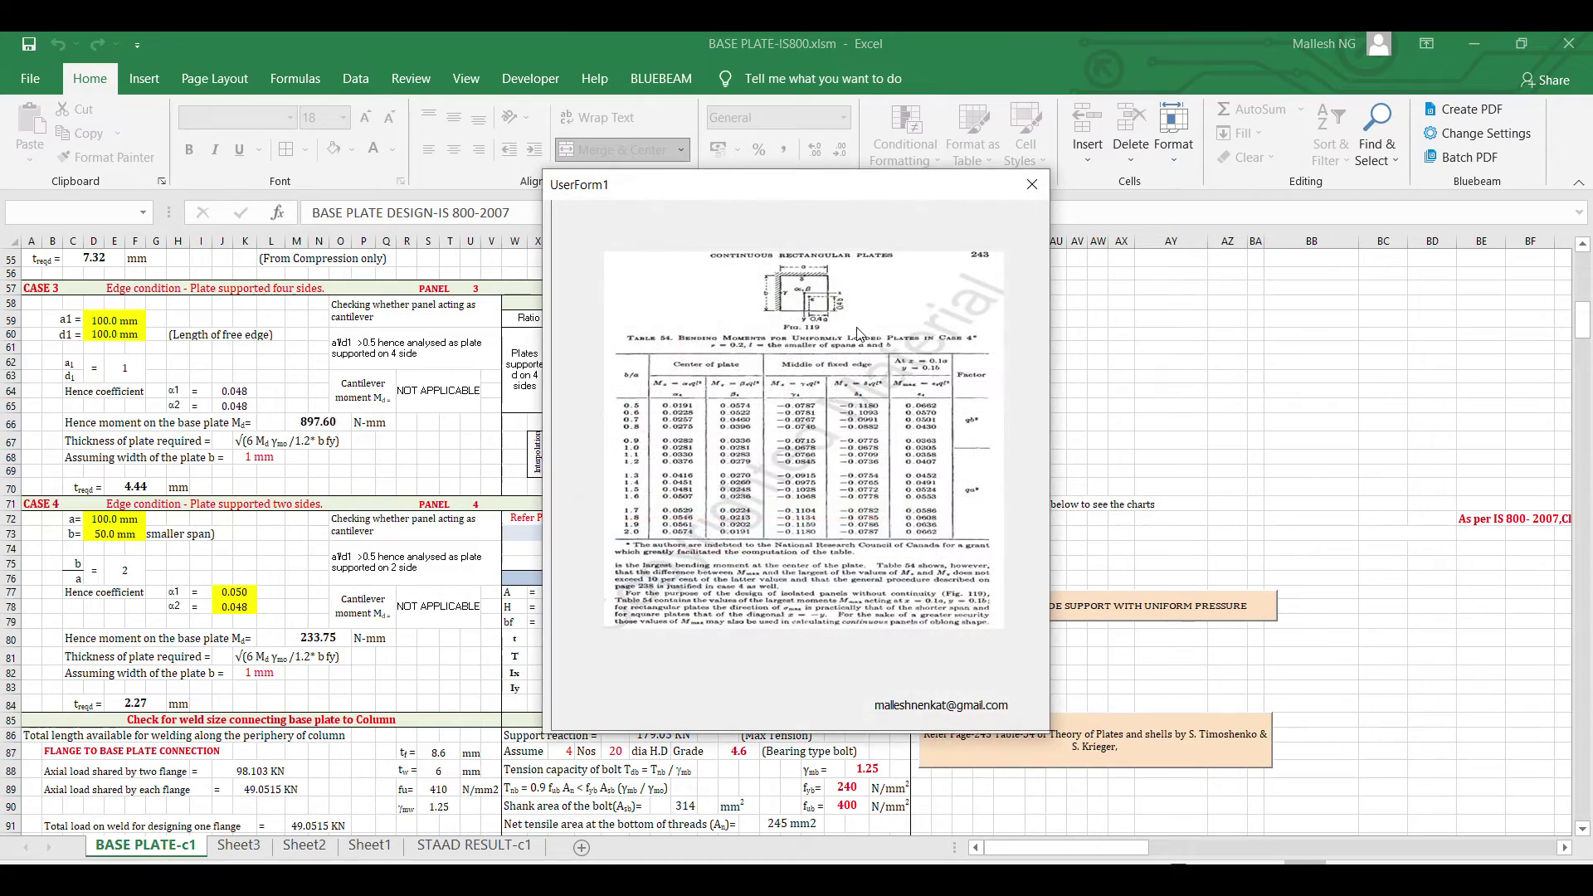
pyautogui.click(1032, 186)
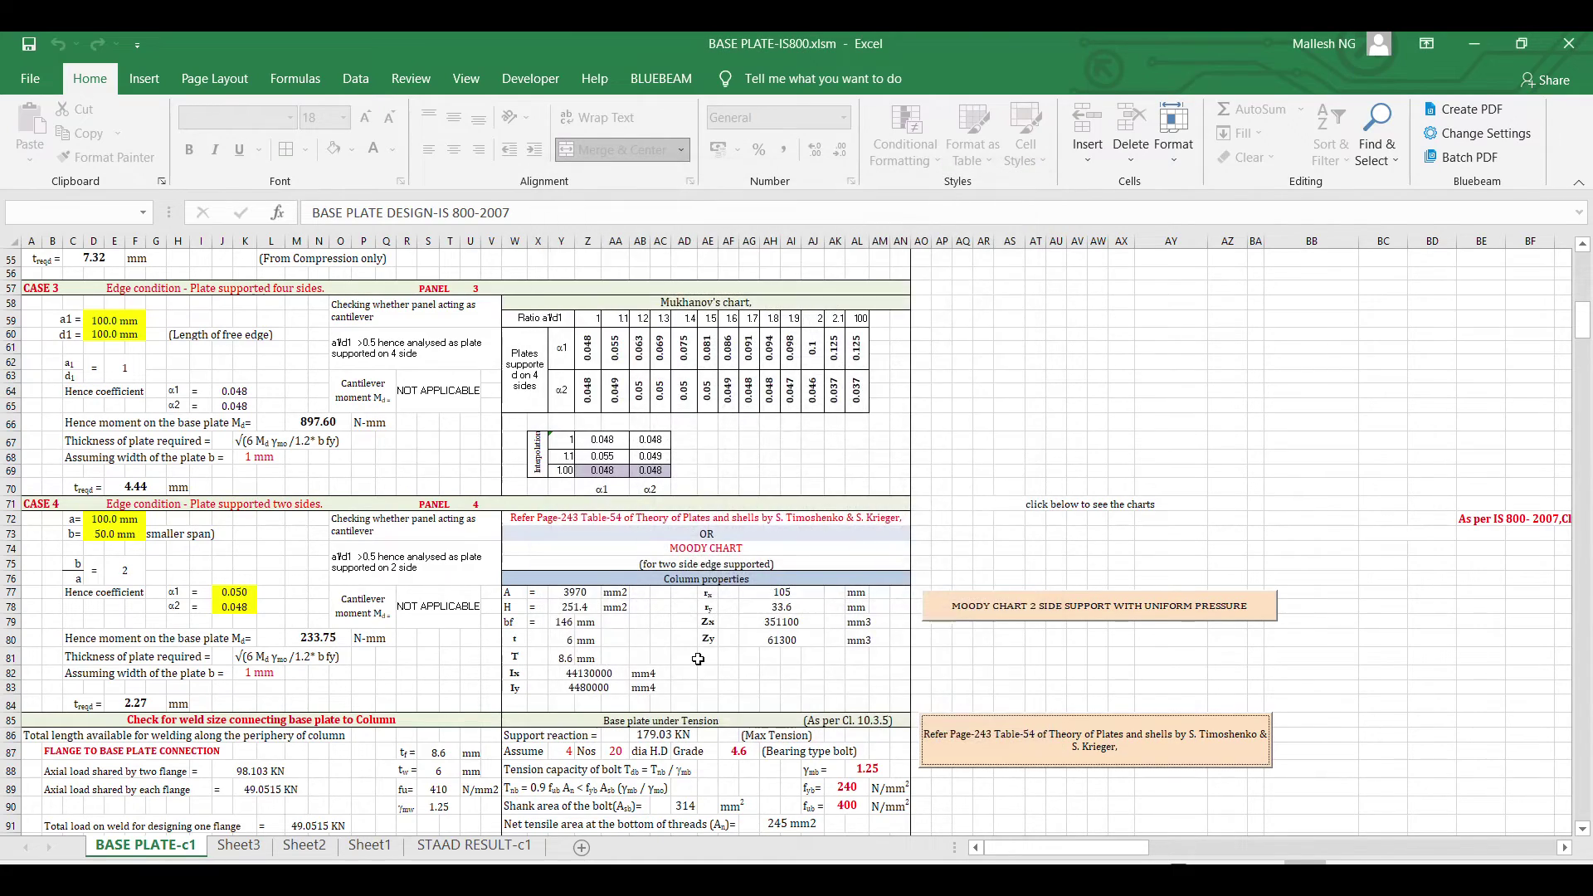
# - Scroll to the top of BASE PLATE-c1 and select the FOR COMPRESSION block A15:V25
pyautogui.scroll(-4, 698, 658)
pyautogui.scroll(-4, 698, 657)
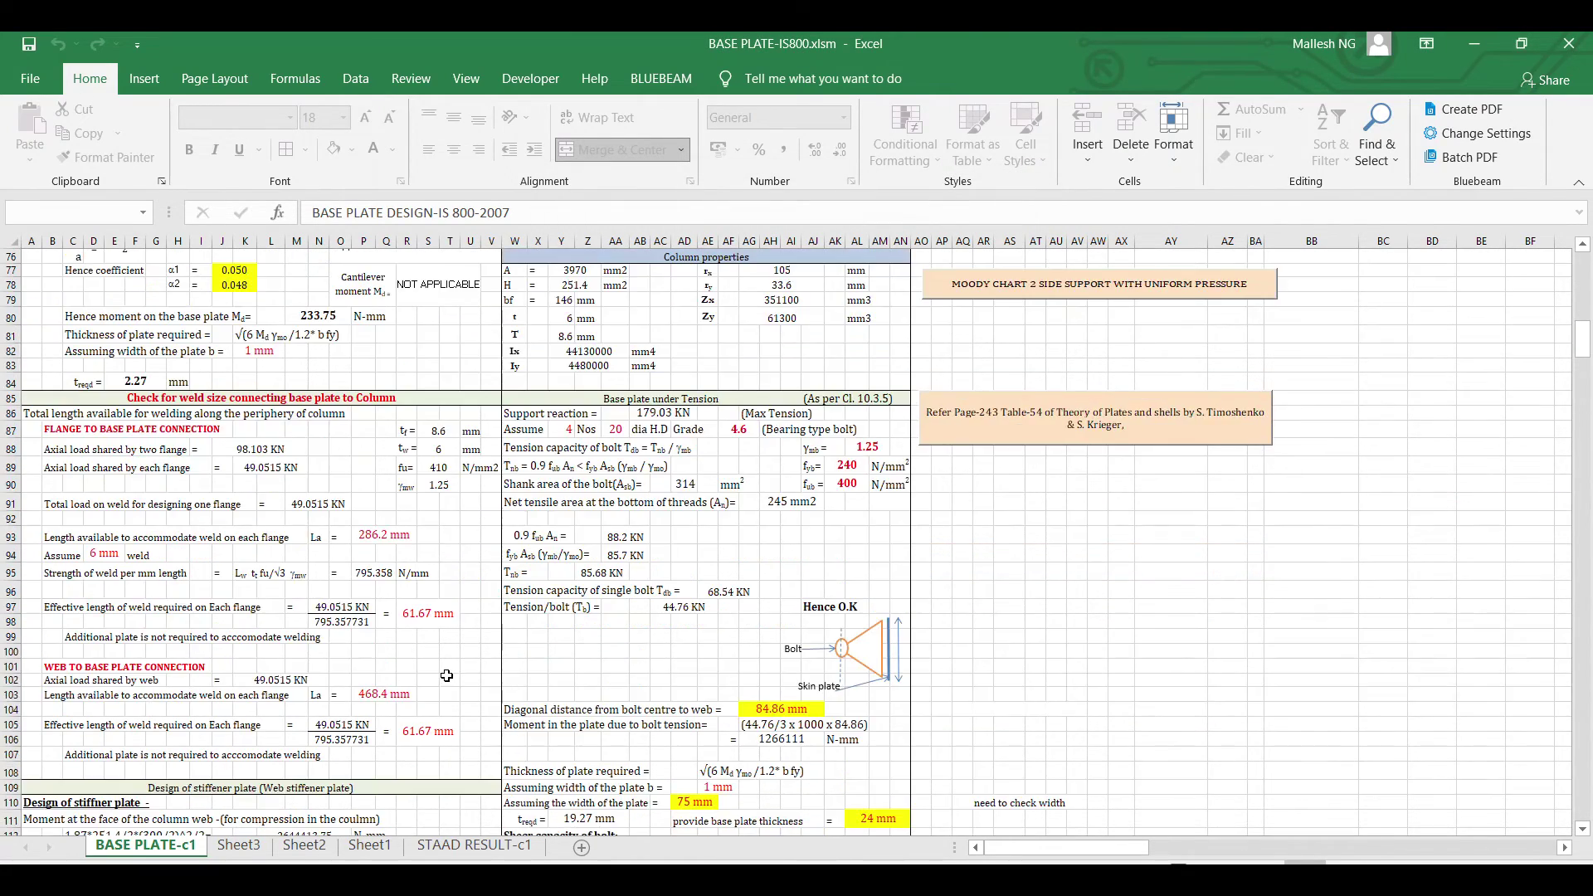
pyautogui.scroll(16, 446, 672)
pyautogui.scroll(8, 446, 672)
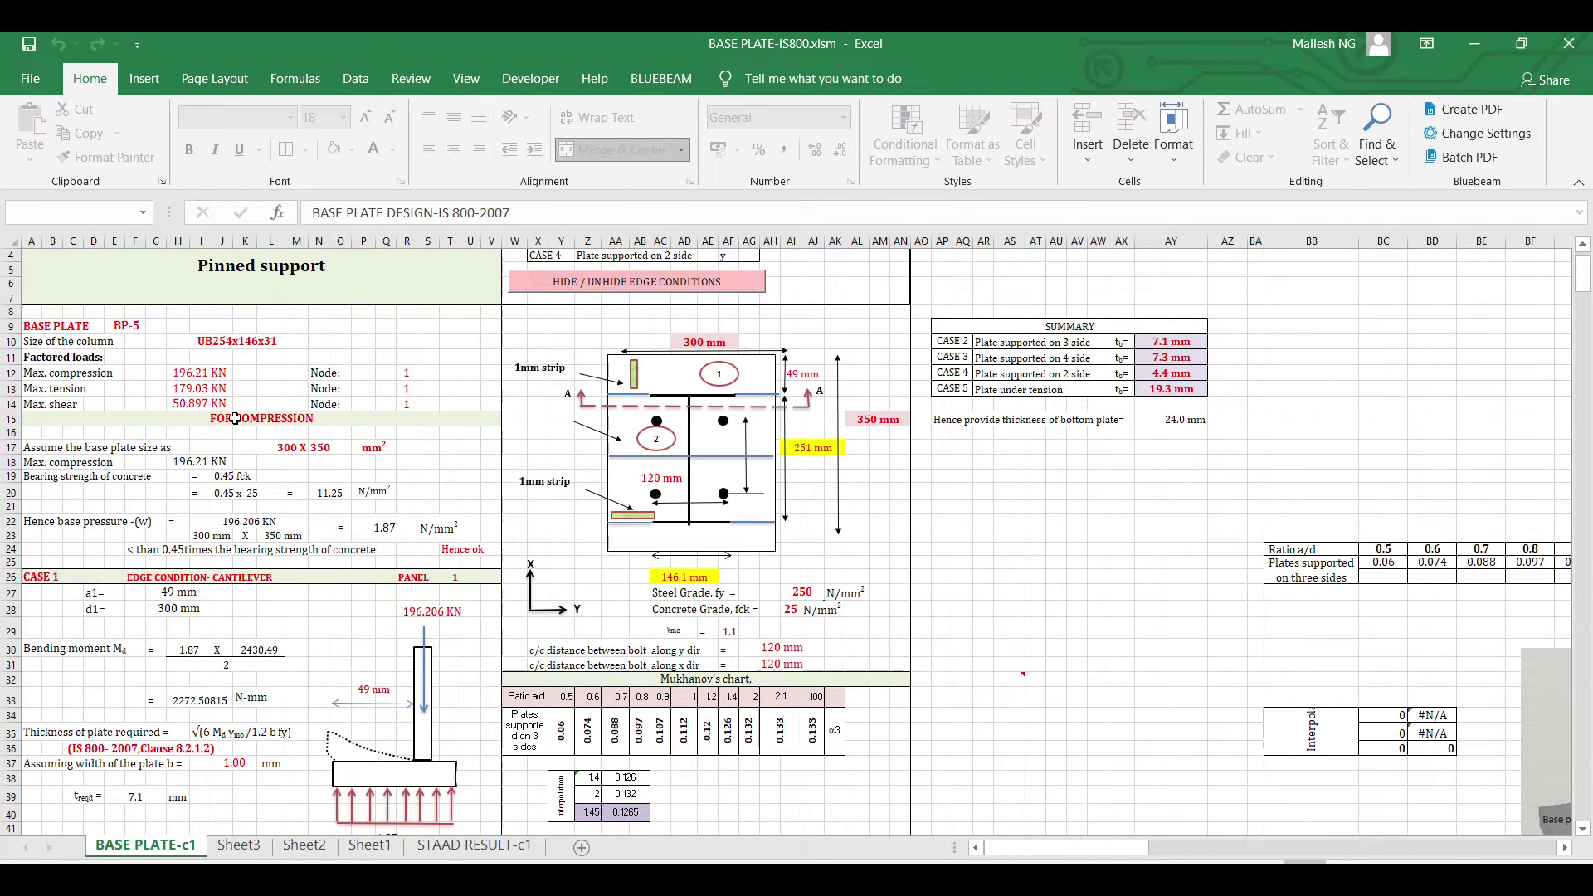
pyautogui.scroll(1, 238, 393)
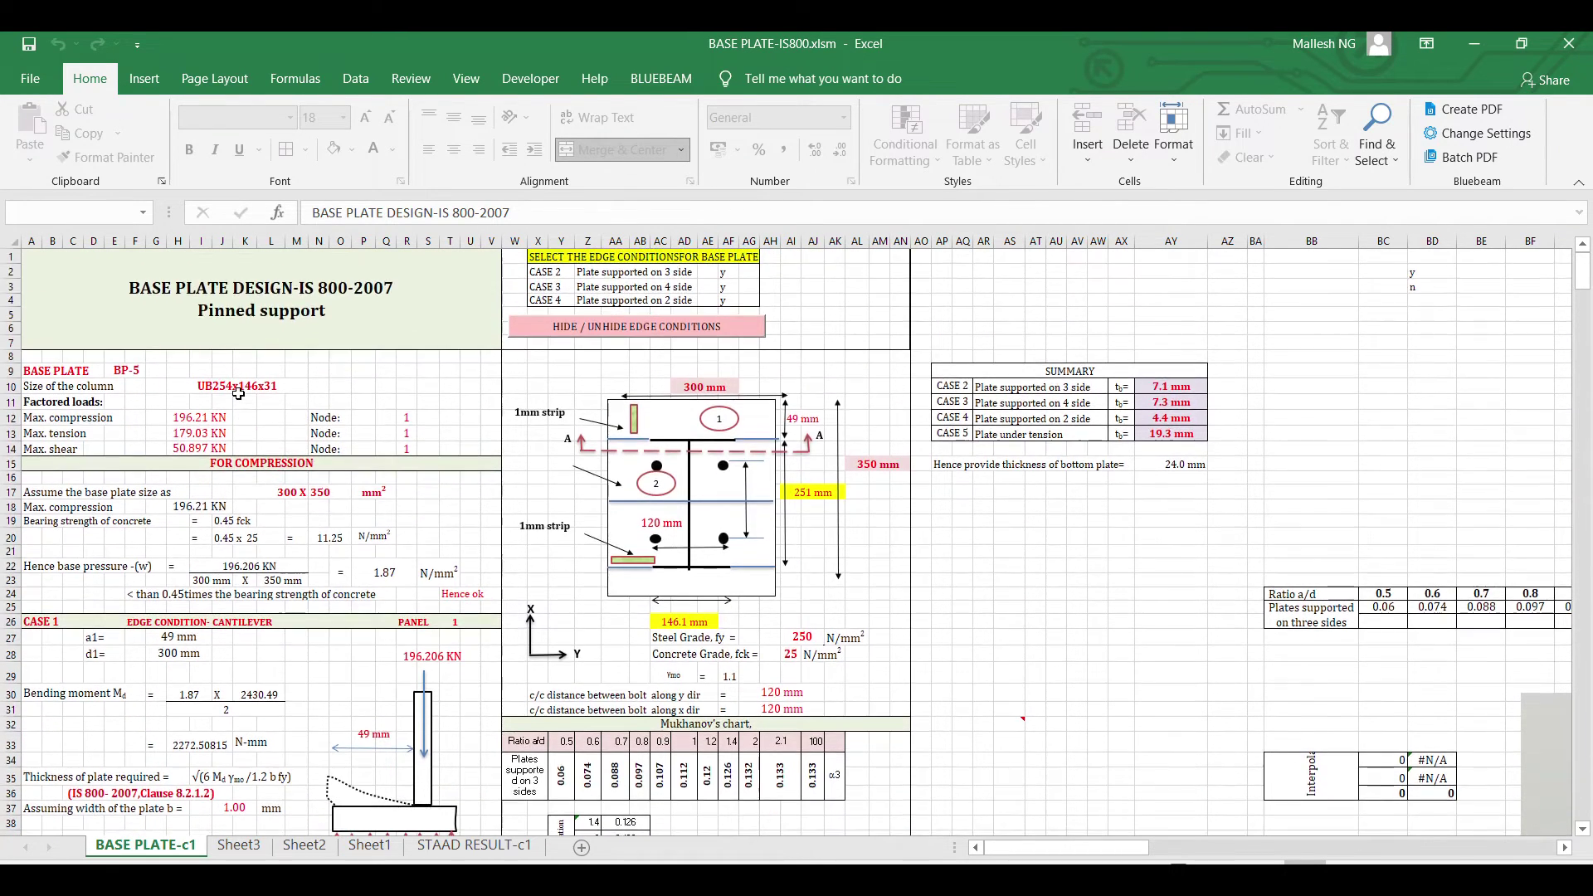
pyautogui.moveTo(205, 463); pyautogui.dragTo(216, 610)
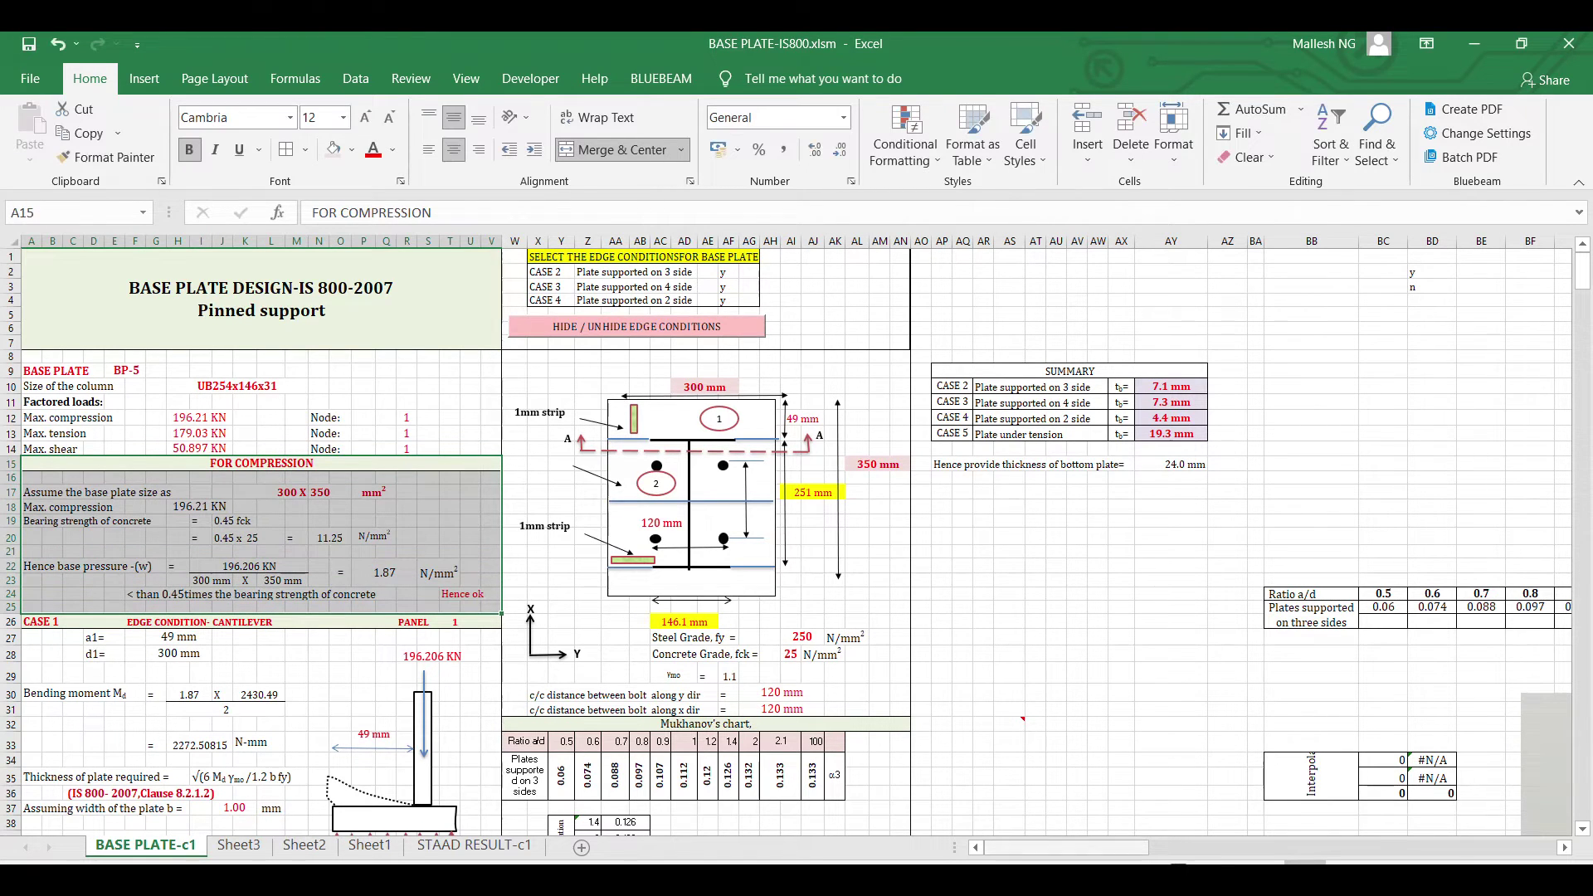
# - Bring up IS 800:2007 page 46, clause 7.4.1 on column bases, in PDF-XChange Editor
pyautogui.hotkey('alt', 'Tab')
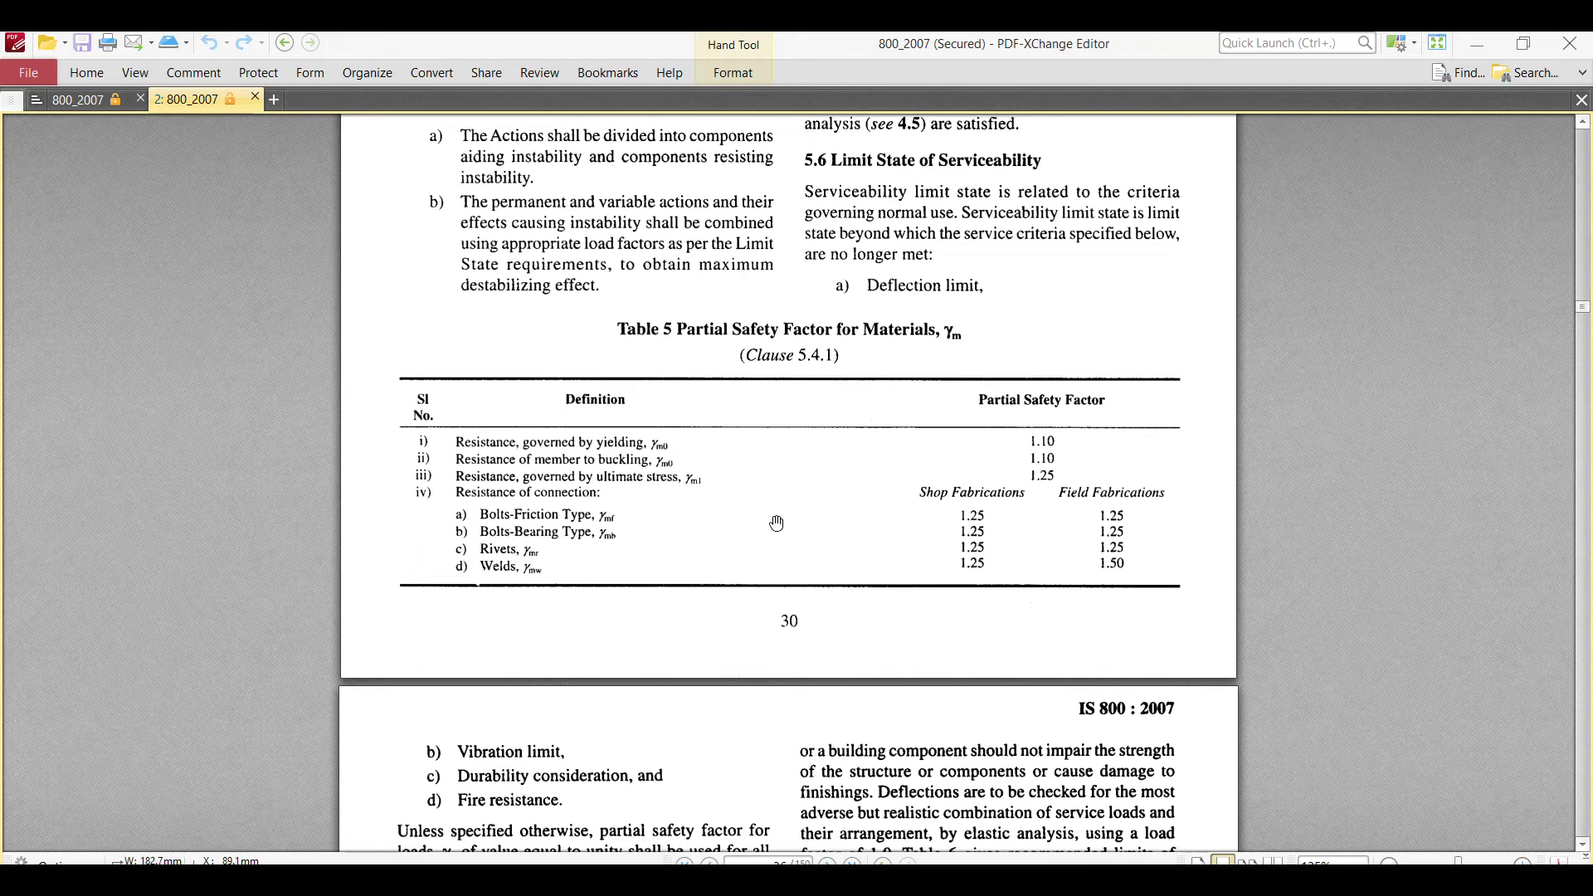
pyautogui.hotkey('ctrl', 'f')
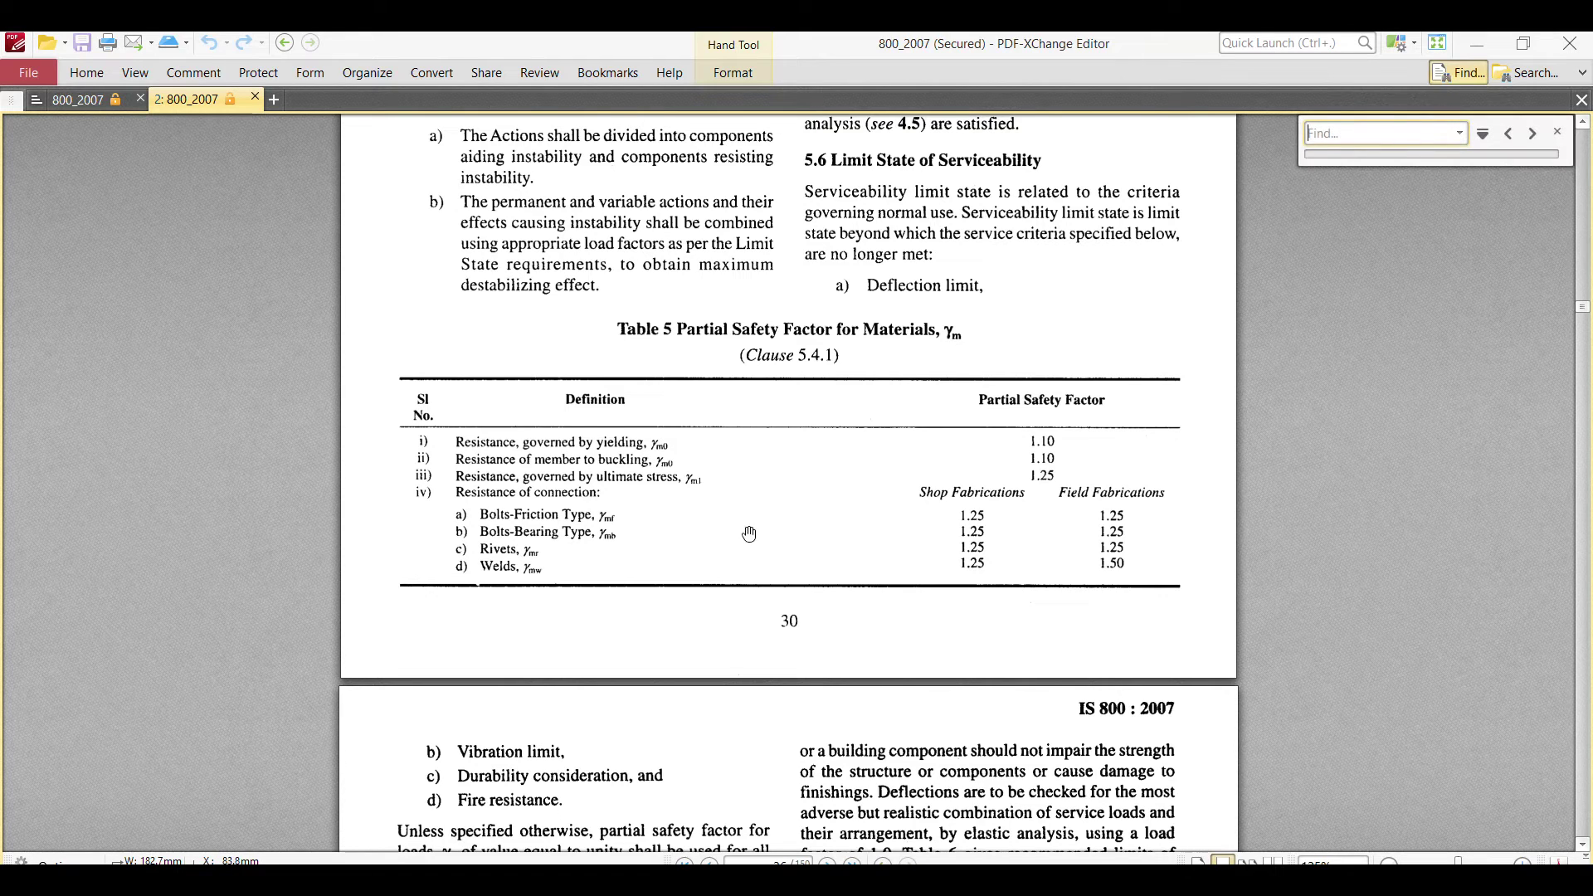
pyautogui.click(91, 101)
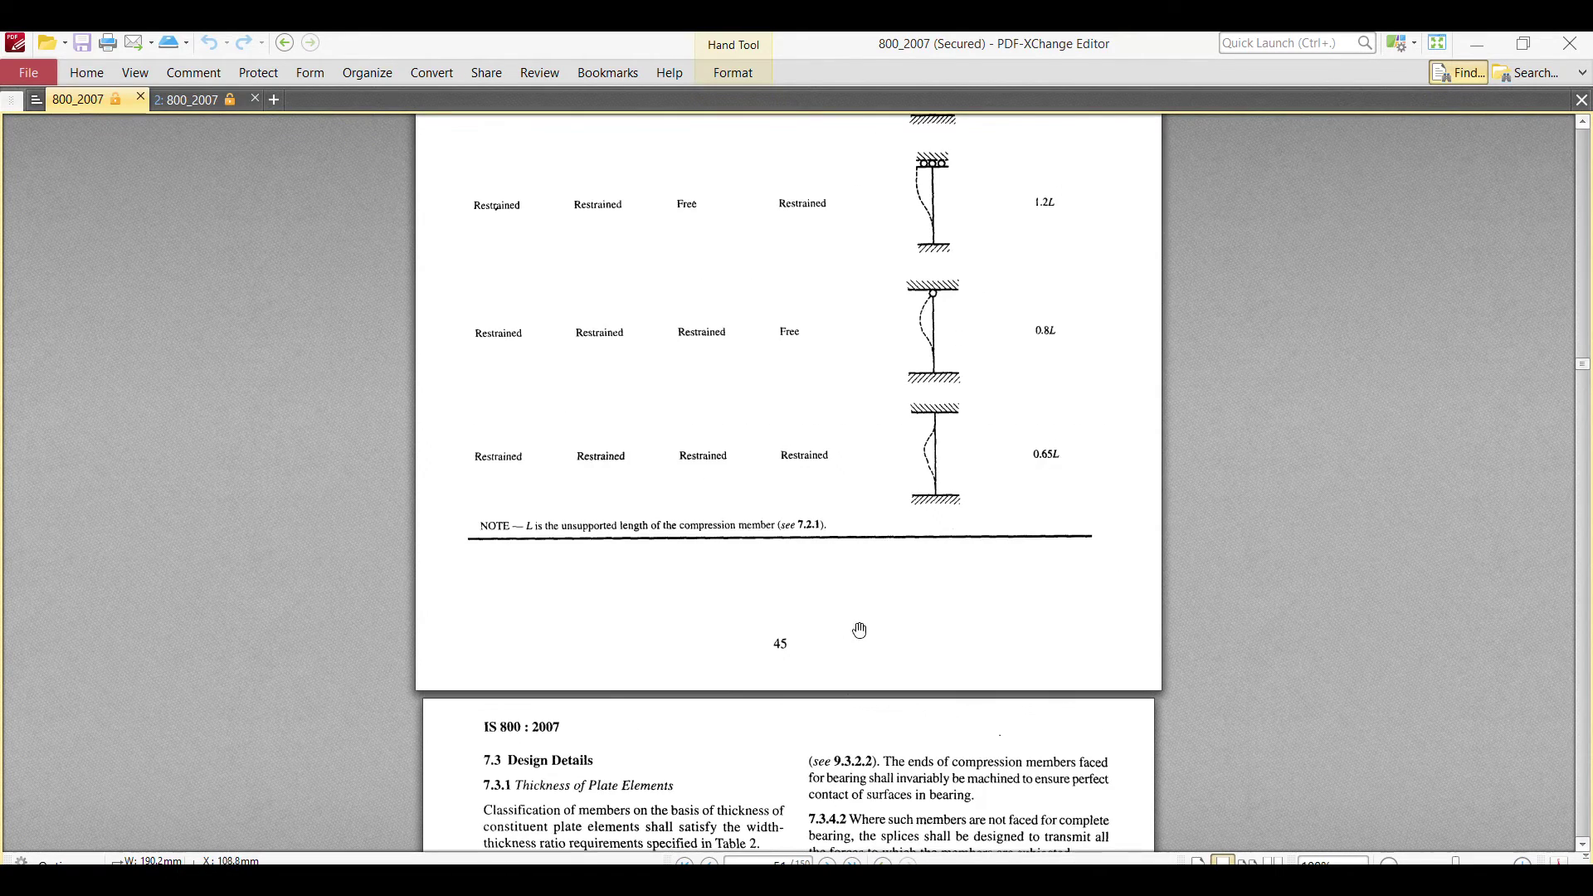
pyautogui.keyDown('ctrl'); pyautogui.scroll(-3, 848, 628); pyautogui.keyUp('ctrl')
pyautogui.scroll(-5, 886, 555)
pyautogui.keyDown('ctrl'); pyautogui.scroll(1, 903, 350); pyautogui.keyUp('ctrl')
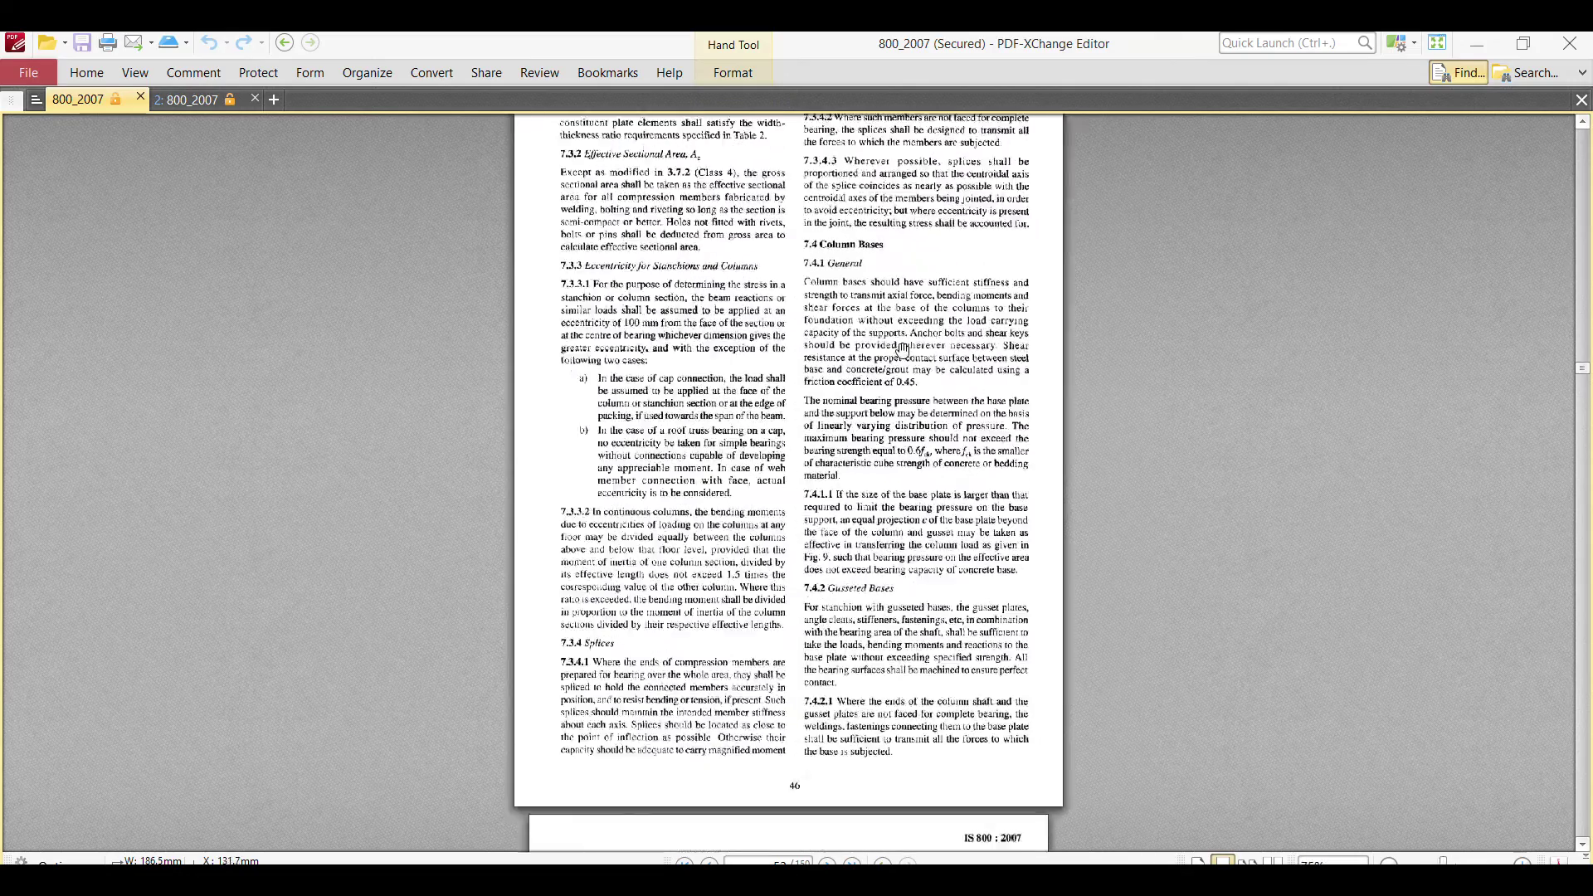
pyautogui.keyDown('ctrl'); pyautogui.scroll(3, 903, 350); pyautogui.keyUp('ctrl')
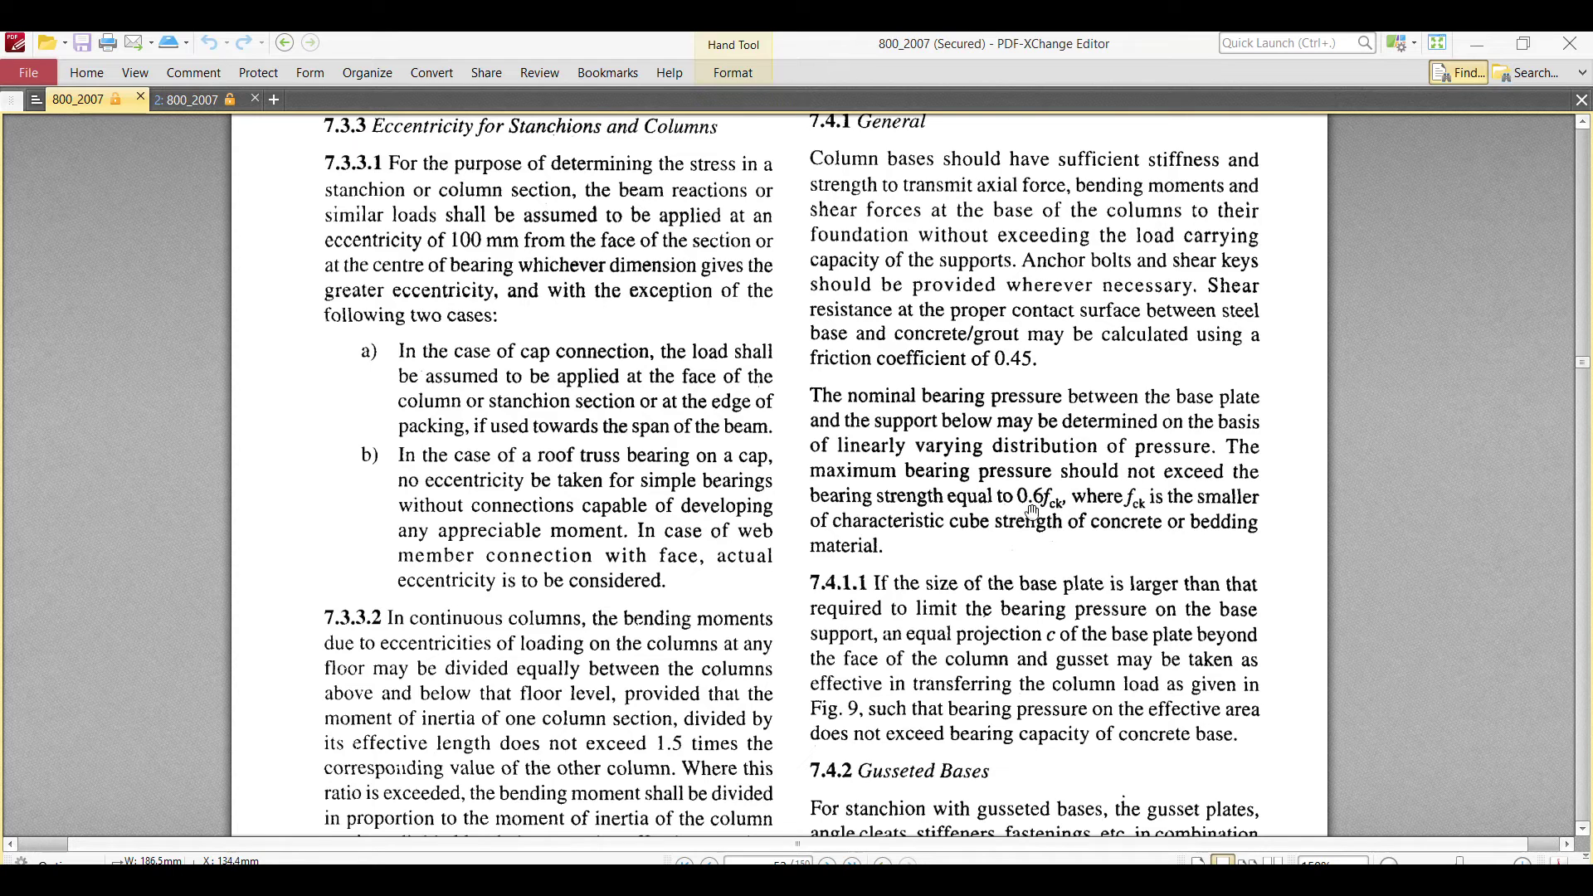
# - Check the formulas for the 11.25 N/mm² bearing strength and 1.87 N/mm² base pressure
pyautogui.moveTo(1008, 880)
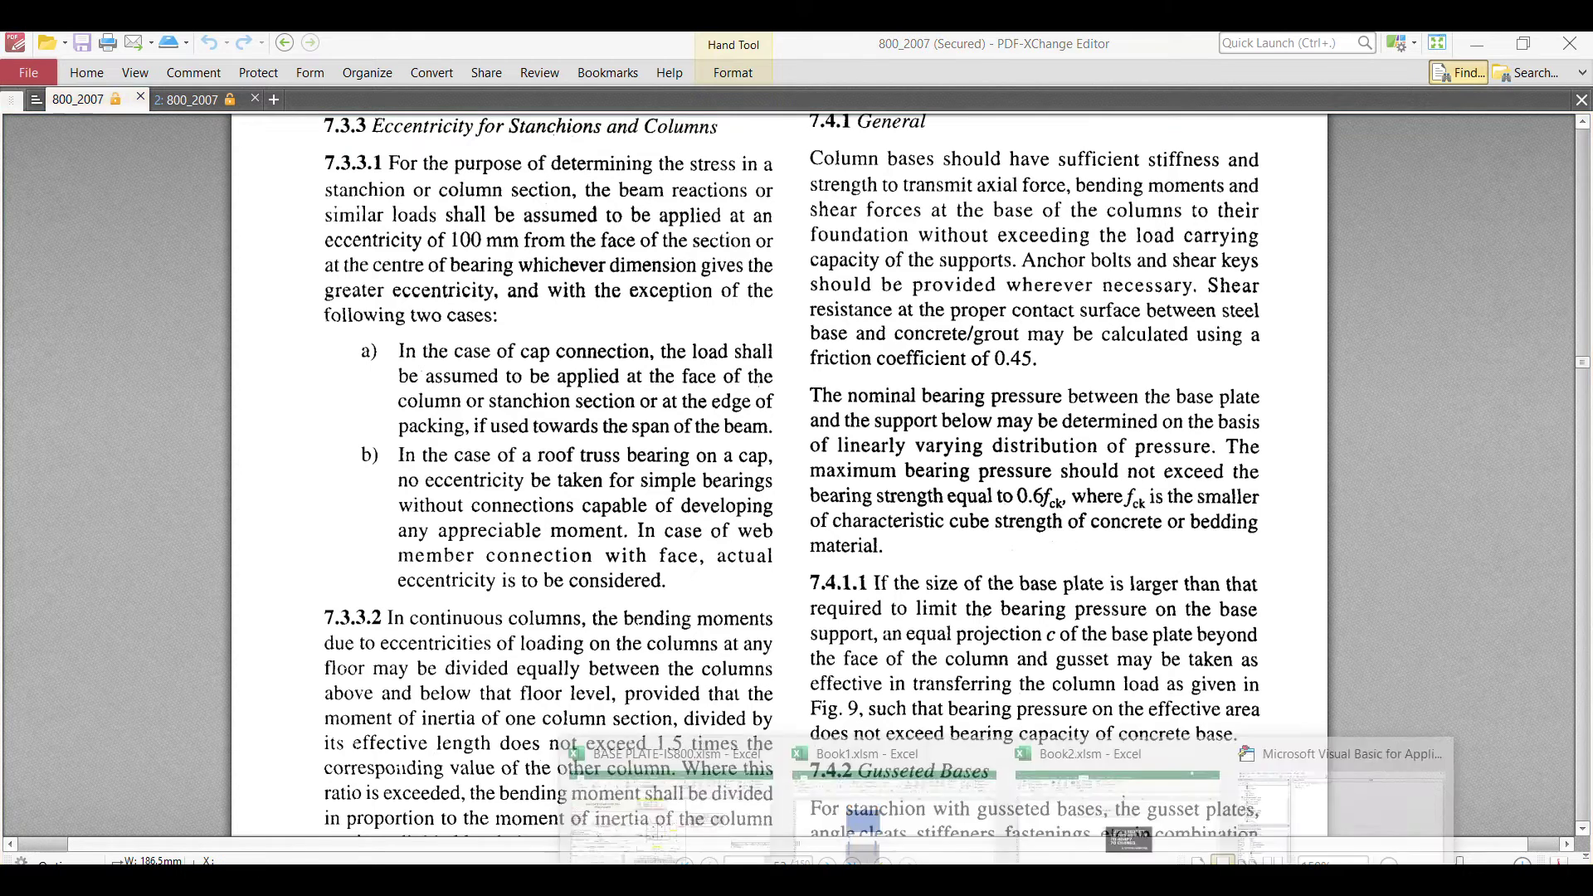
pyautogui.click(668, 796)
pyautogui.click(222, 538)
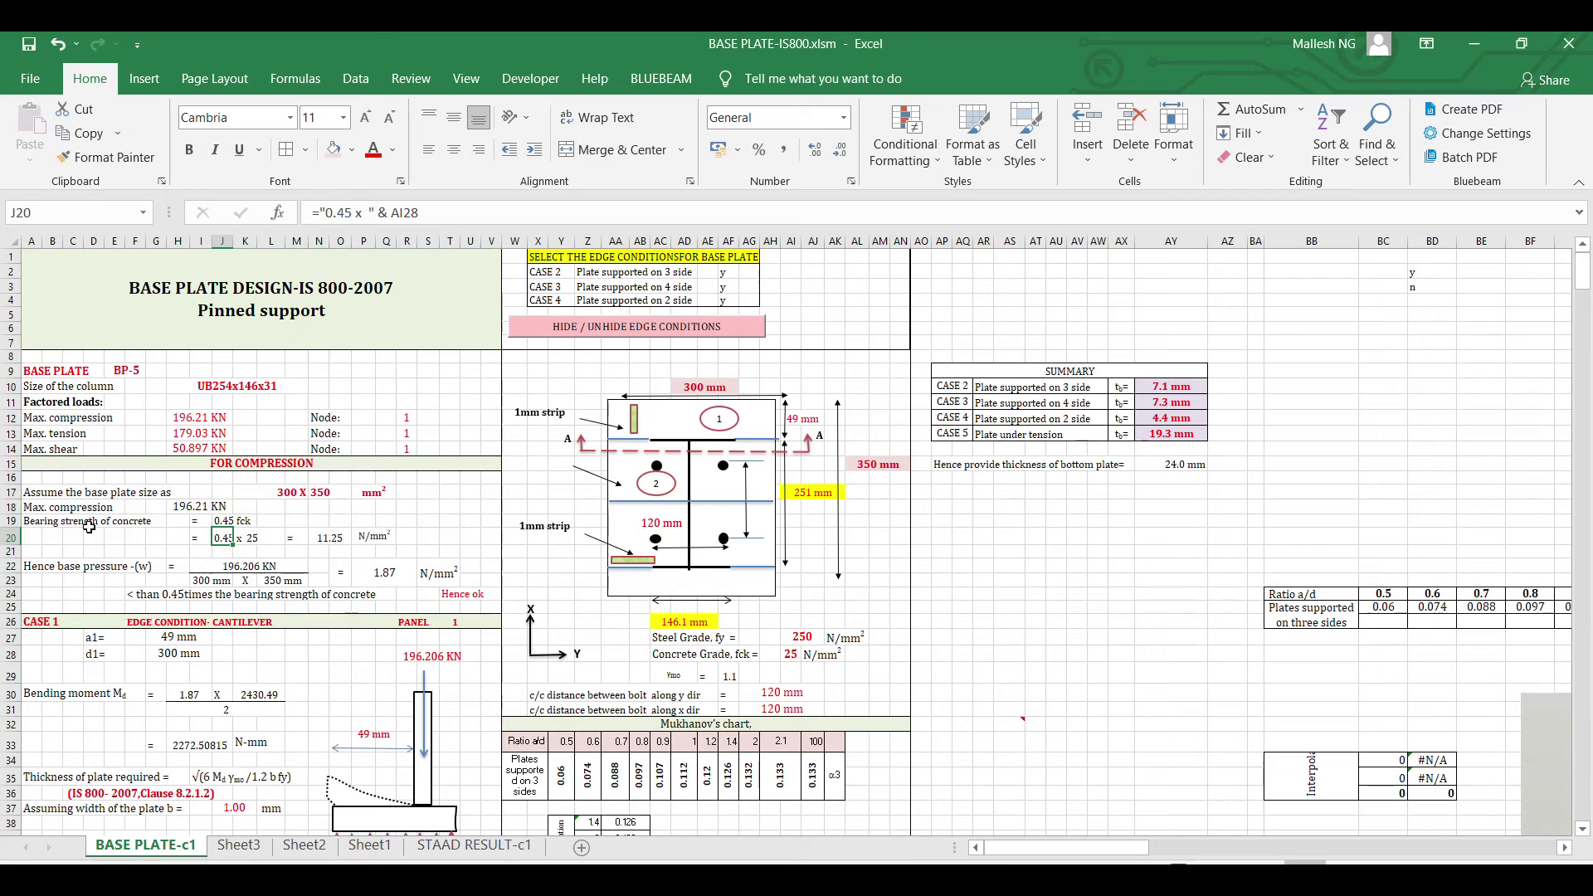
pyautogui.moveTo(31, 521); pyautogui.dragTo(253, 521)
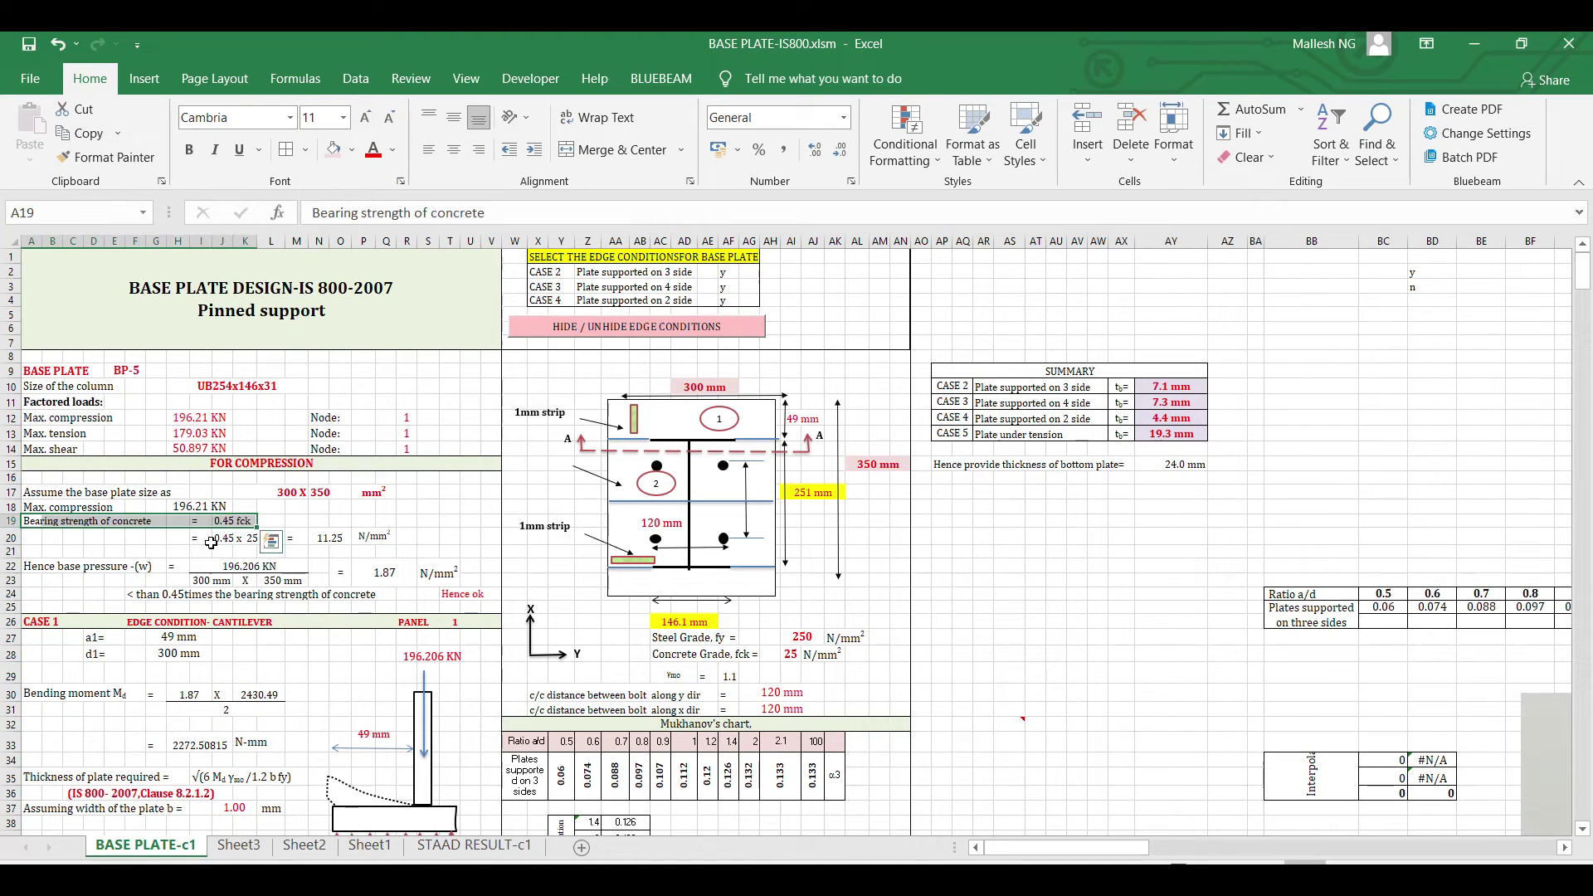
pyautogui.click(224, 538)
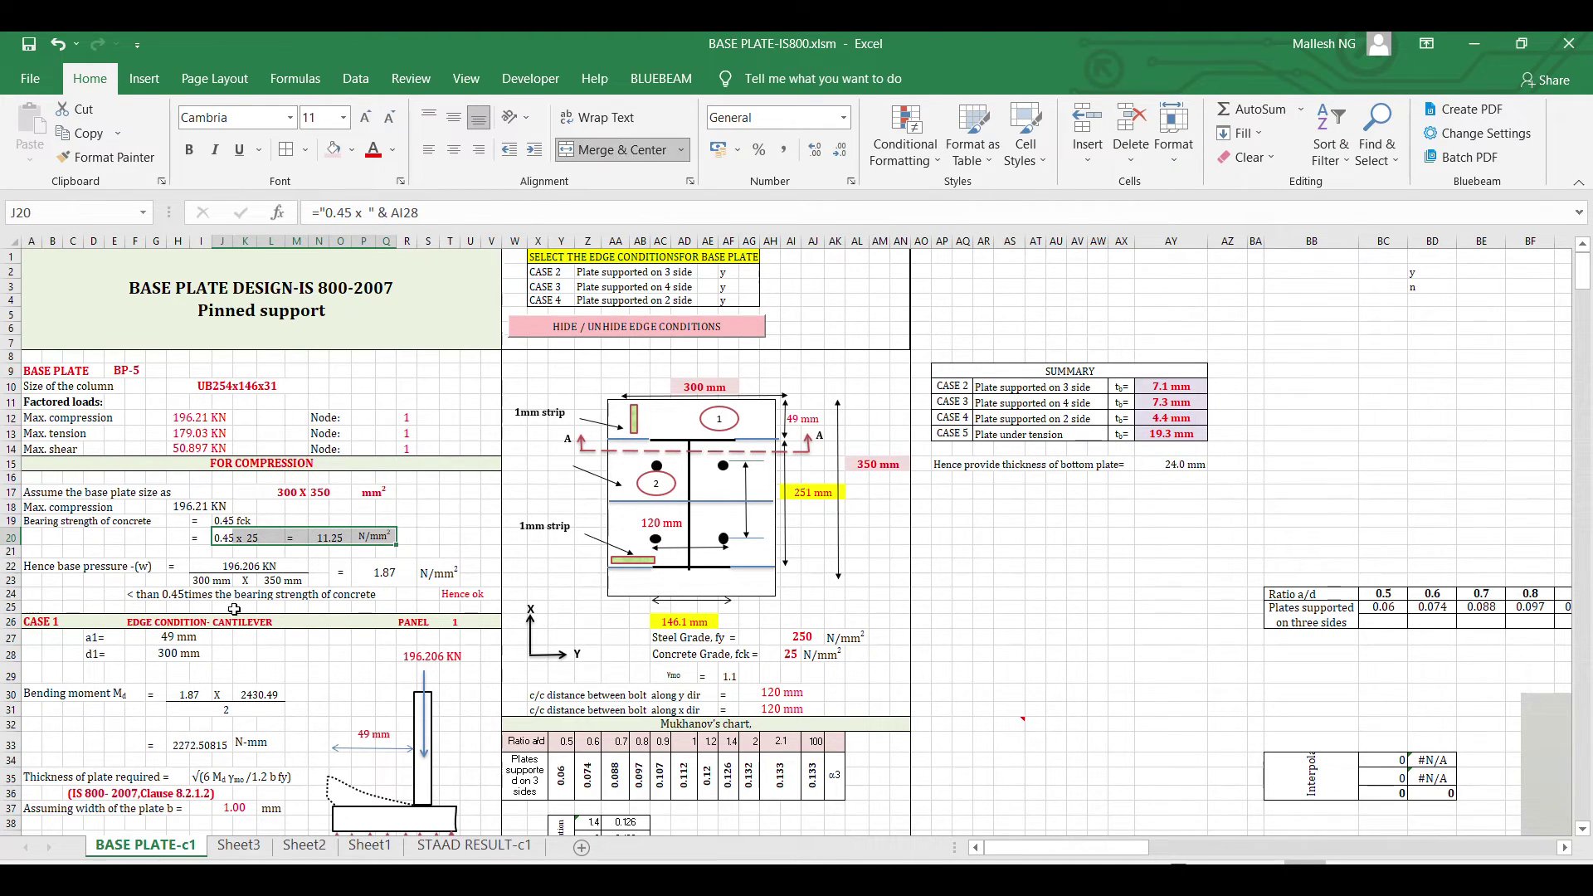
pyautogui.click(45, 565)
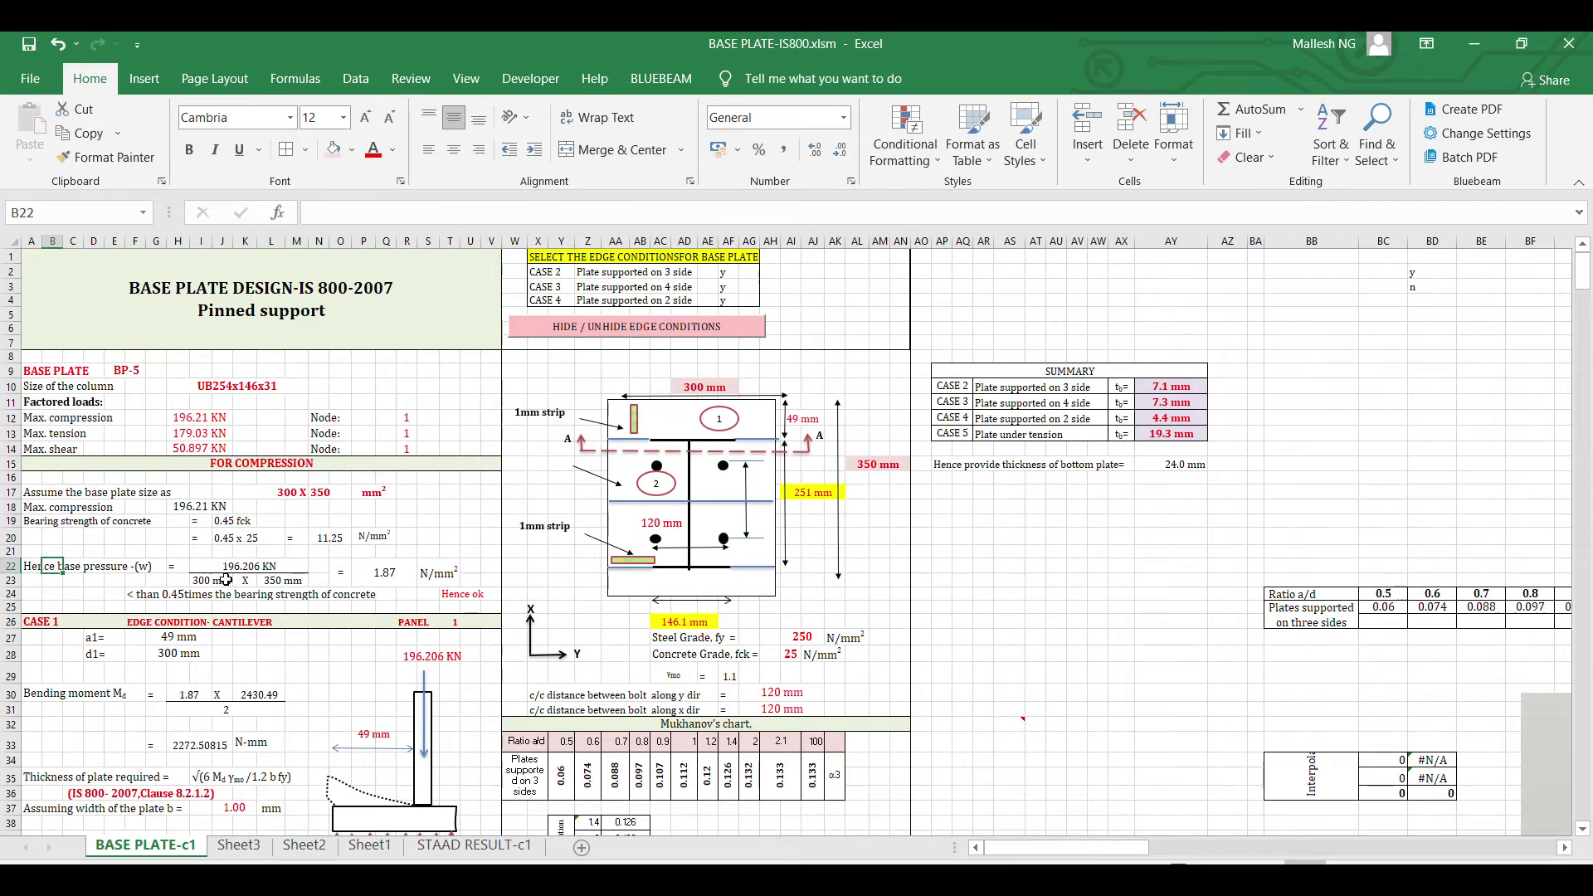
pyautogui.click(365, 572)
pyautogui.click(332, 539)
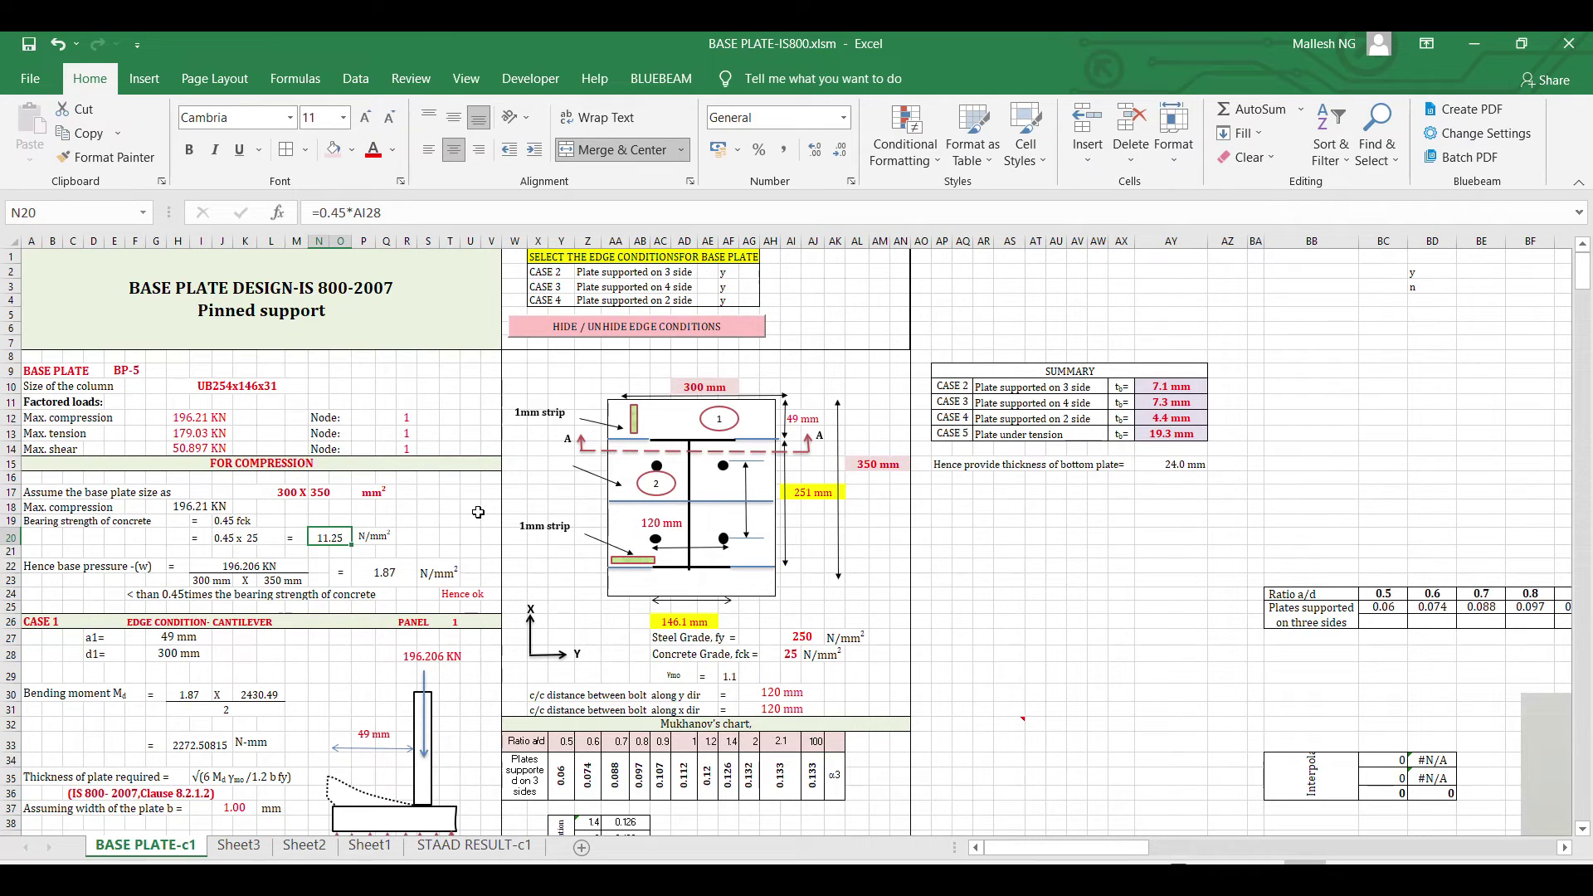
pyautogui.click(391, 573)
# - Compare the 300 × 350 mm plate size cells with the drawing and open the 300 mm cell's formula
pyautogui.click(251, 565)
pyautogui.moveTo(199, 580); pyautogui.dragTo(261, 580)
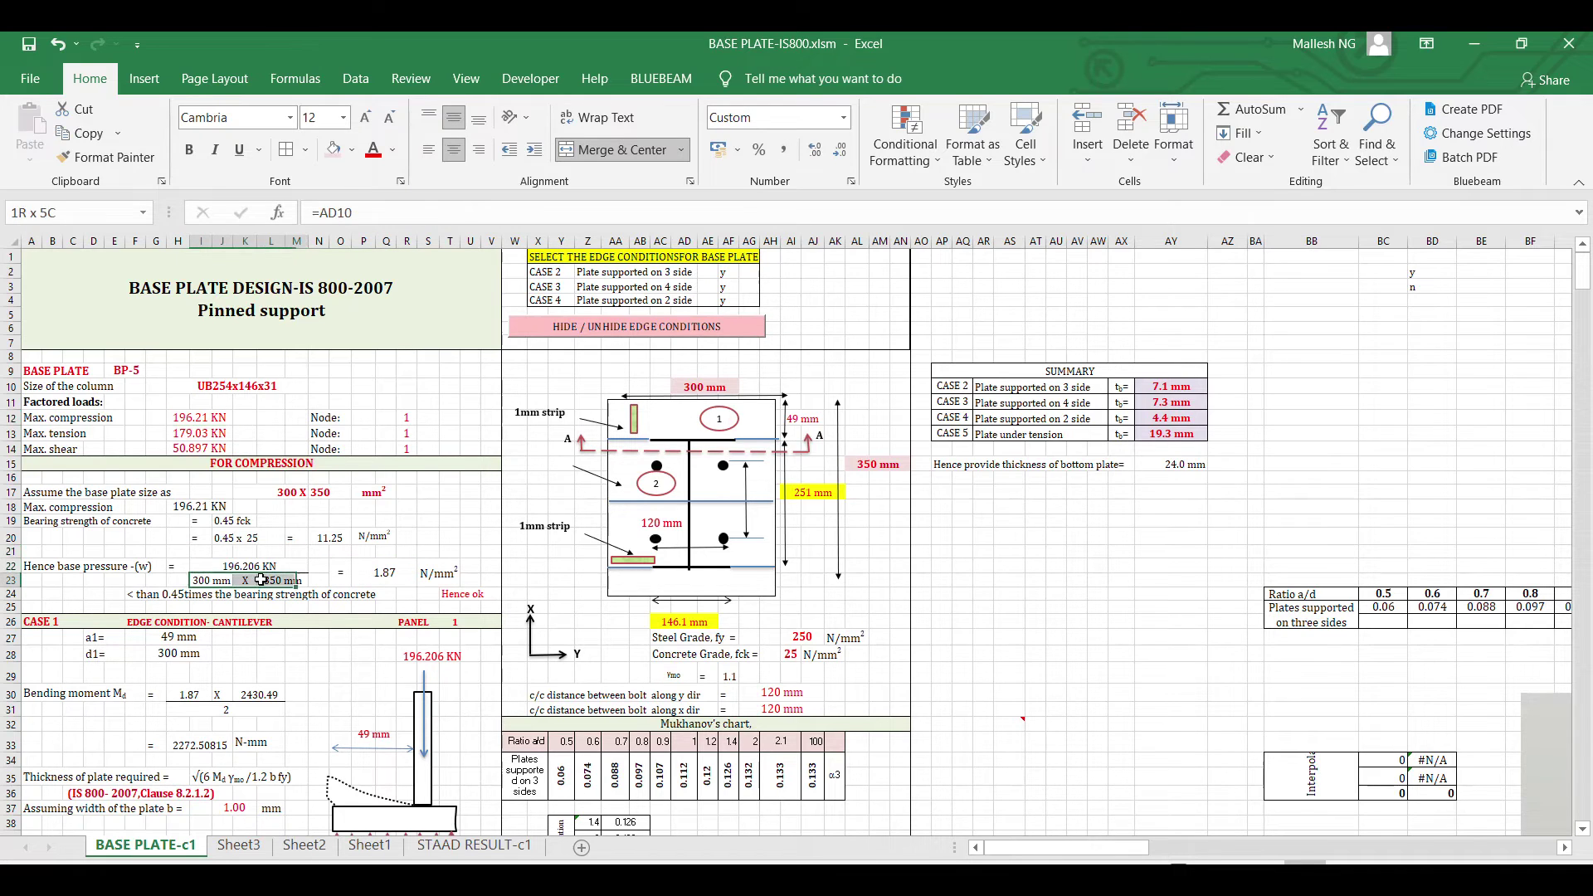
pyautogui.click(697, 385)
pyautogui.click(869, 463)
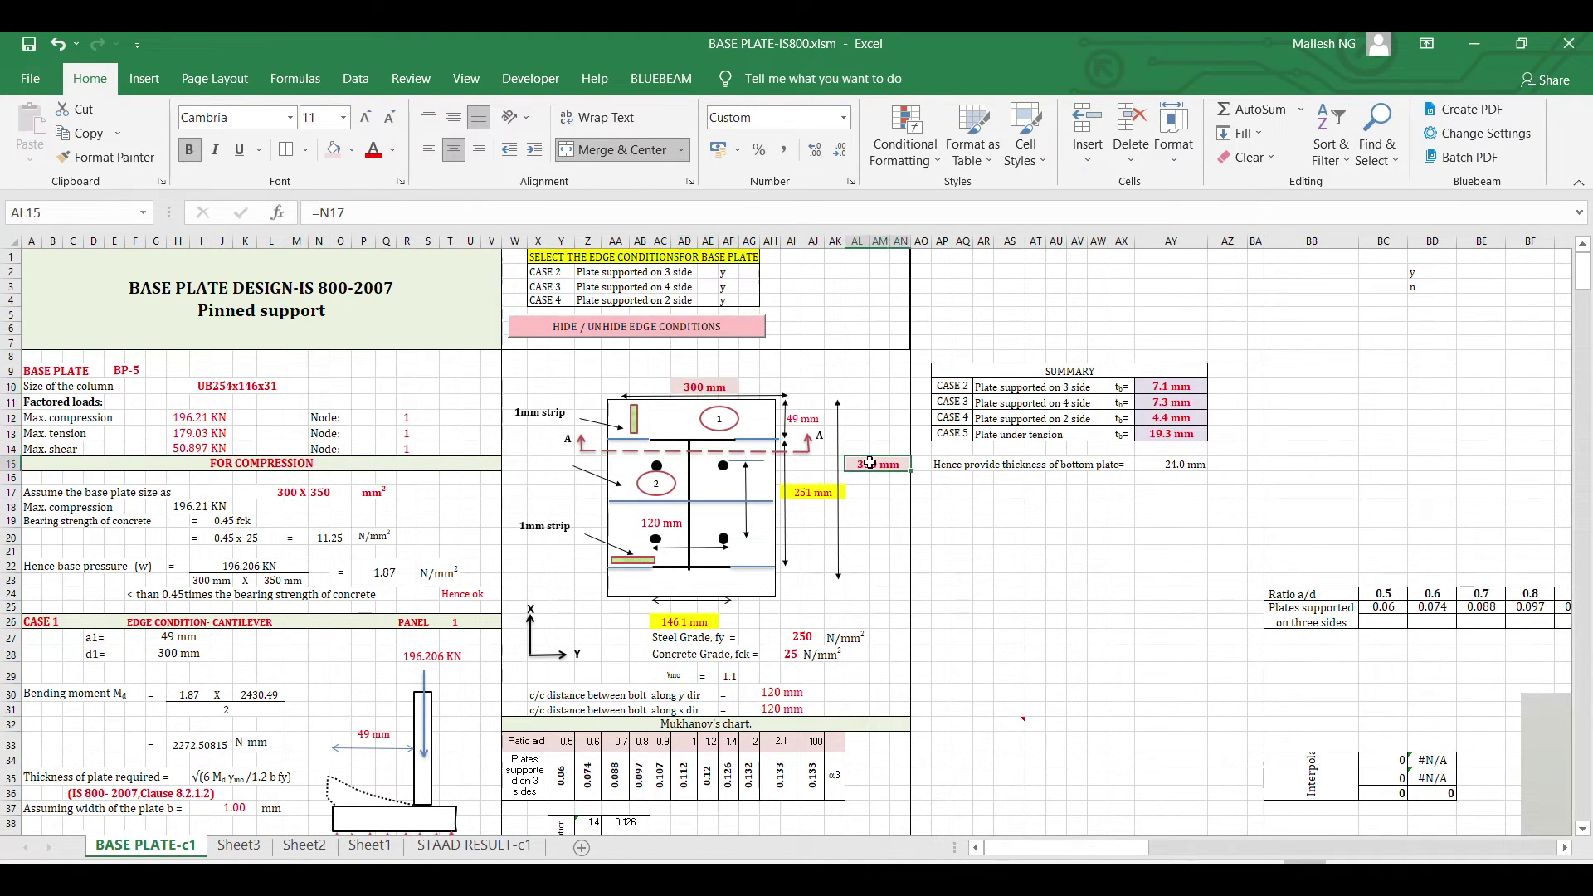
pyautogui.click(215, 582)
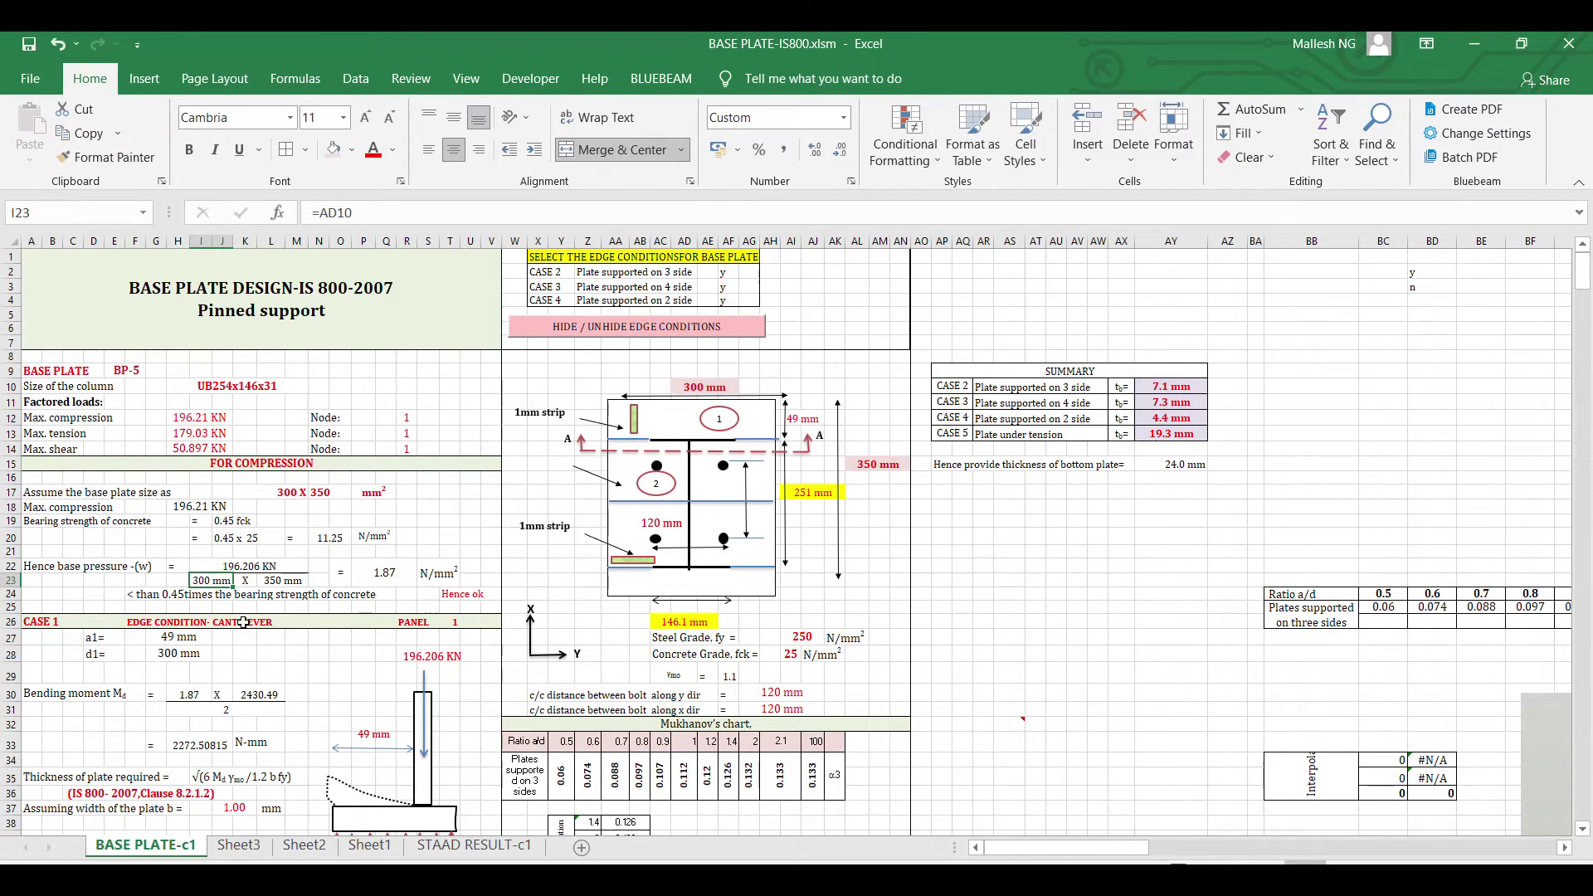
pyautogui.doubleClick(212, 580)
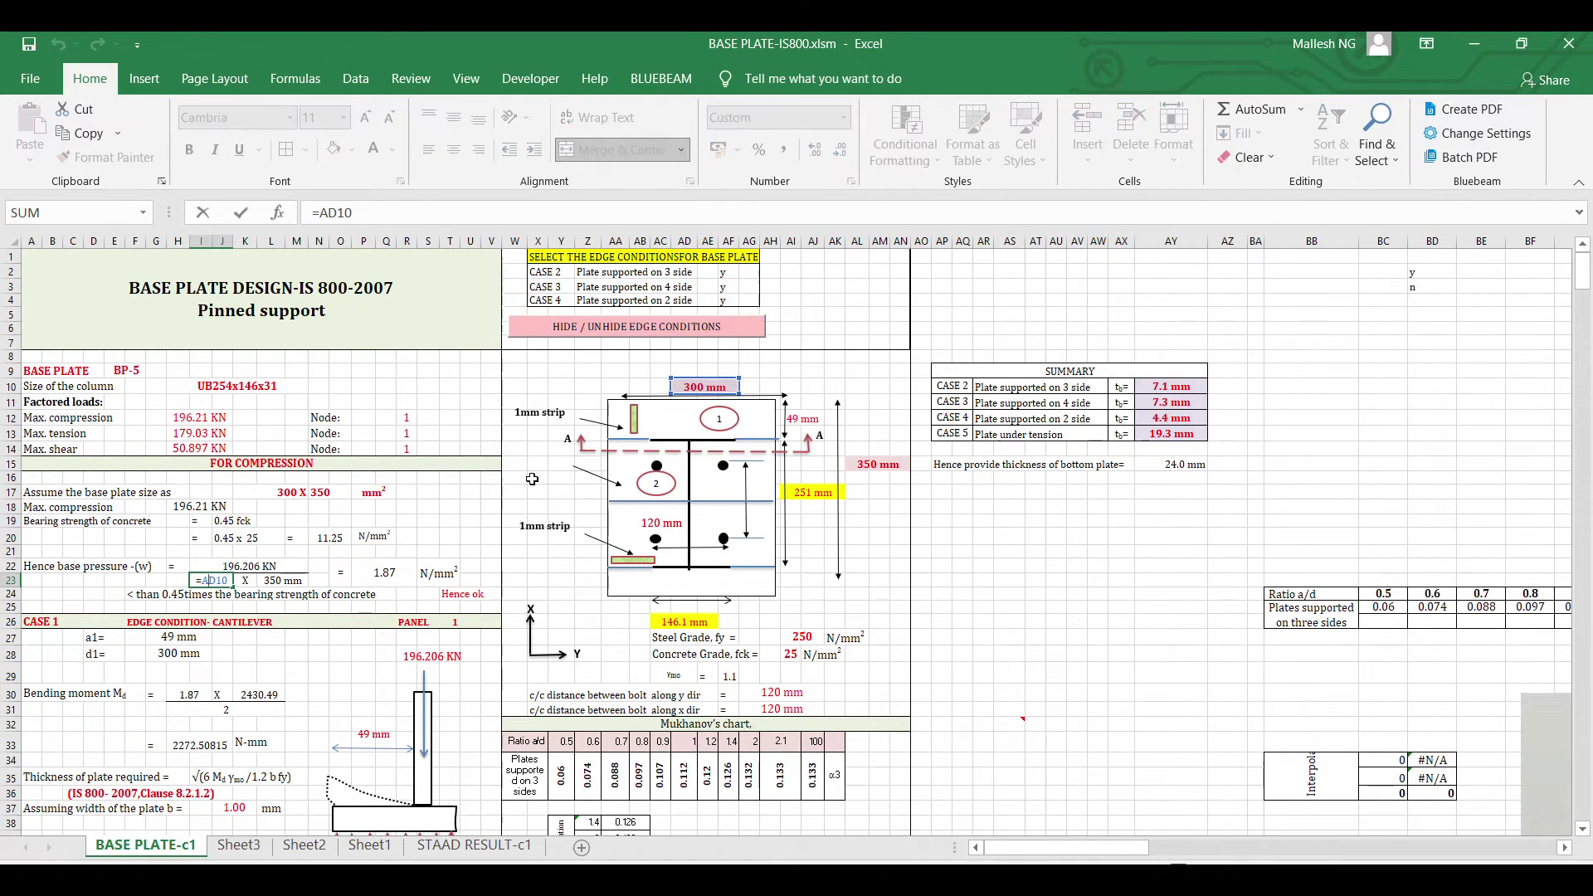
# - Trace the 300 mm plate length back to drawing cell AD10, remove the arrows, then select H33
pyautogui.press('Escape')
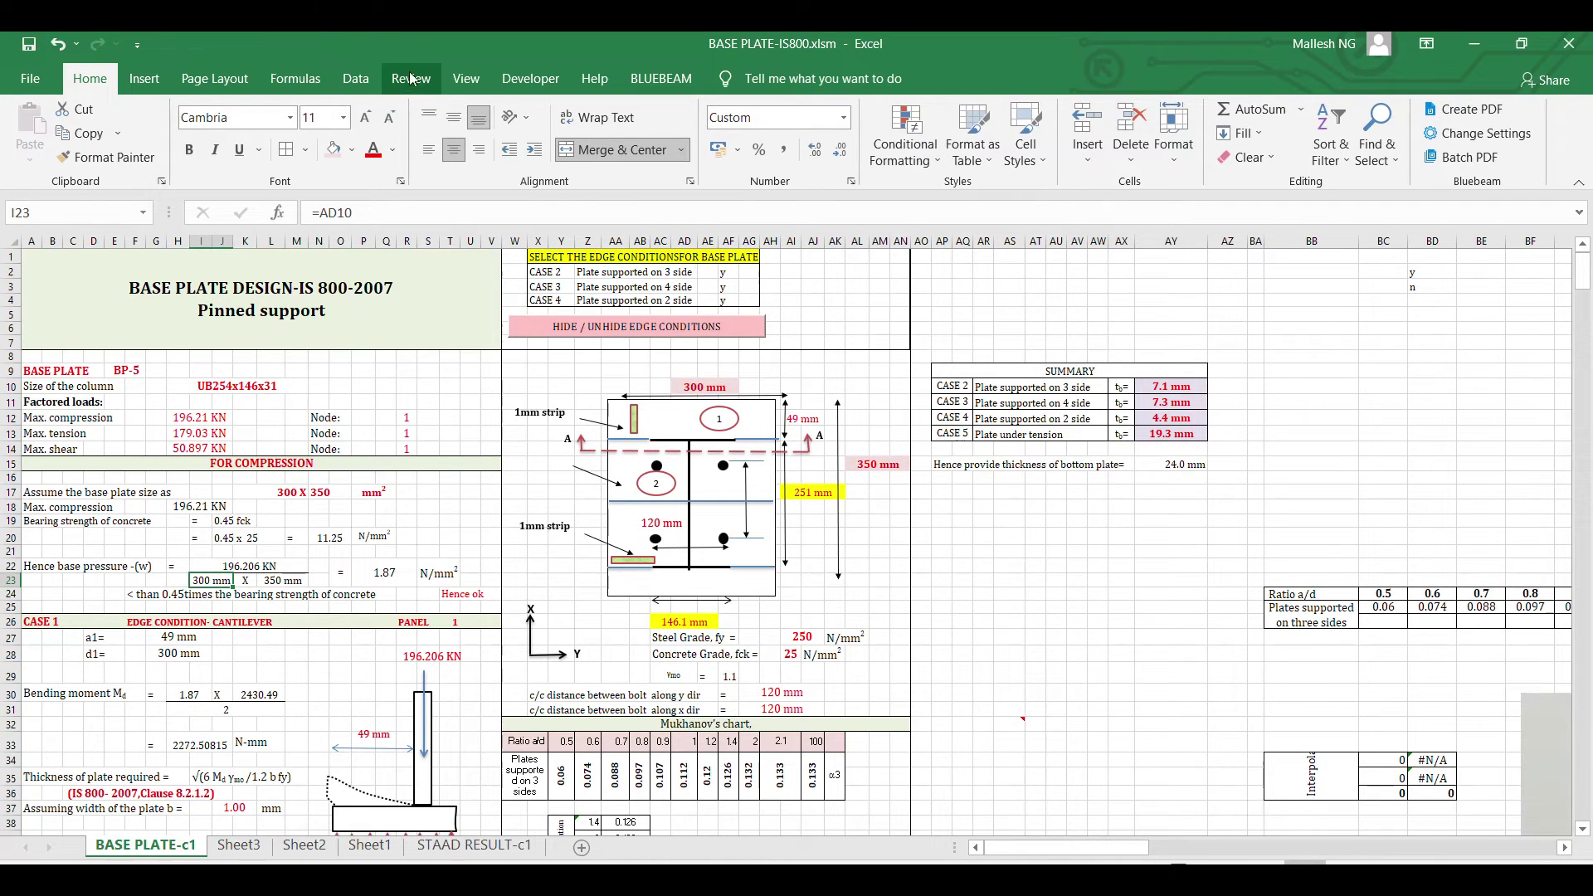
pyautogui.click(316, 84)
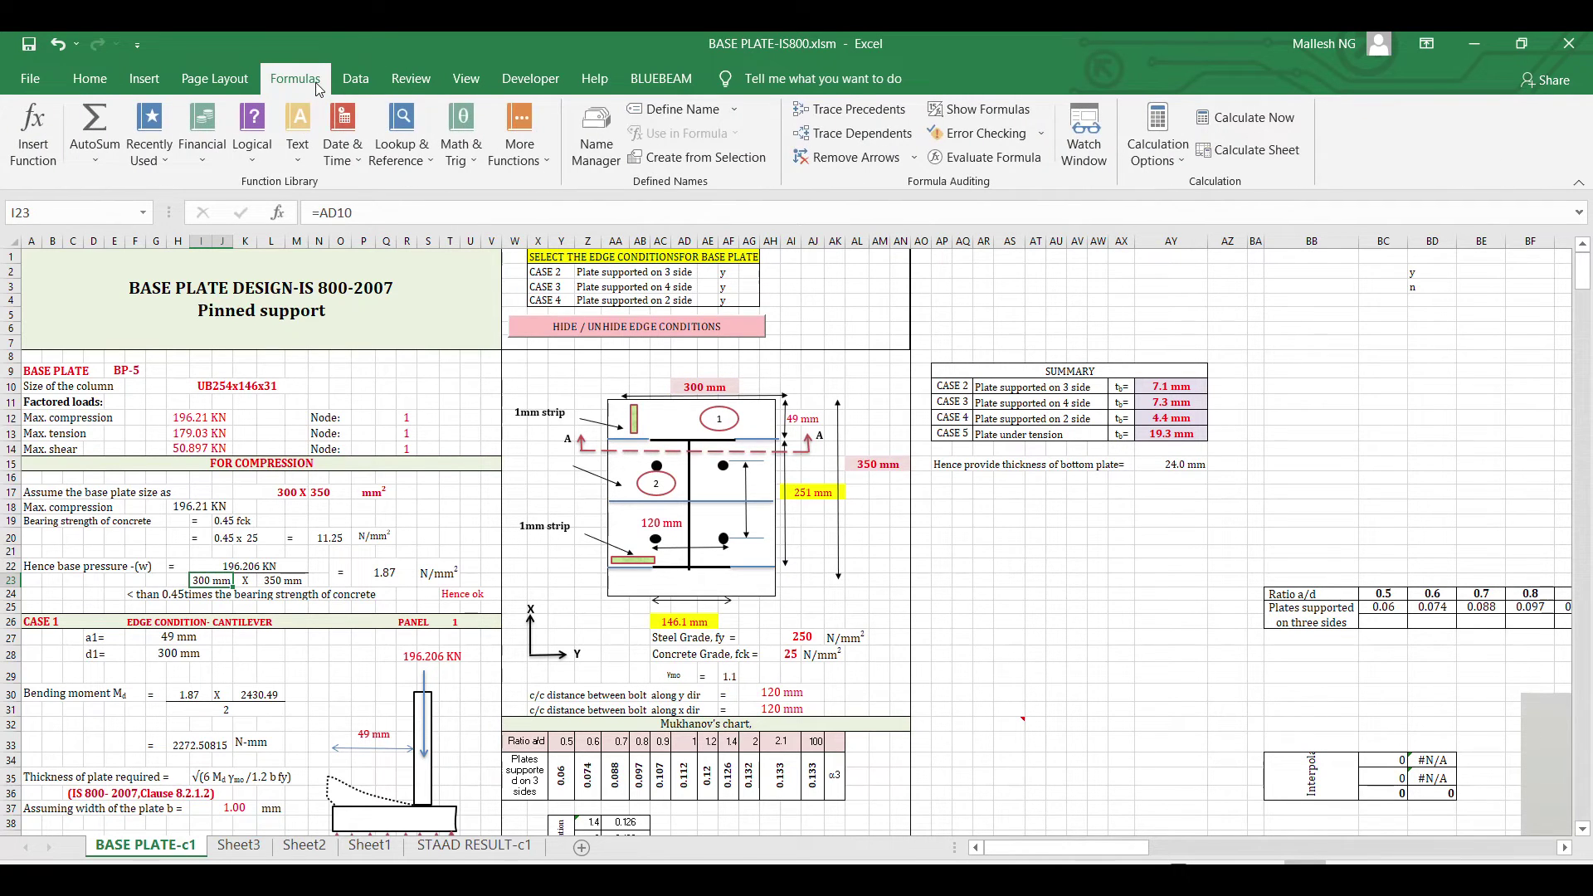
pyautogui.click(841, 111)
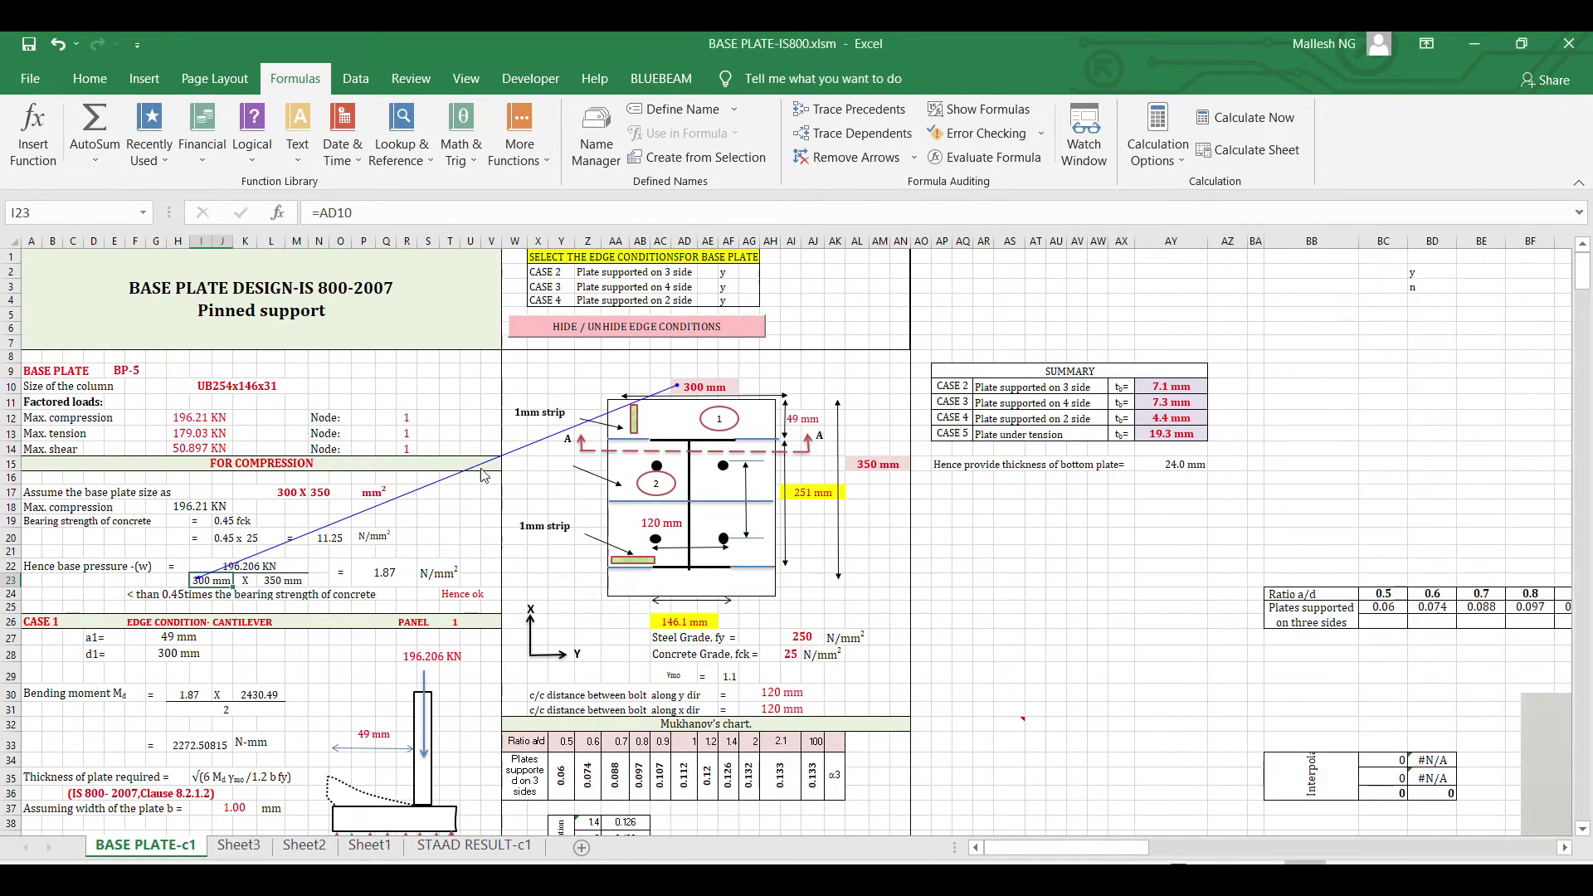
pyautogui.click(848, 158)
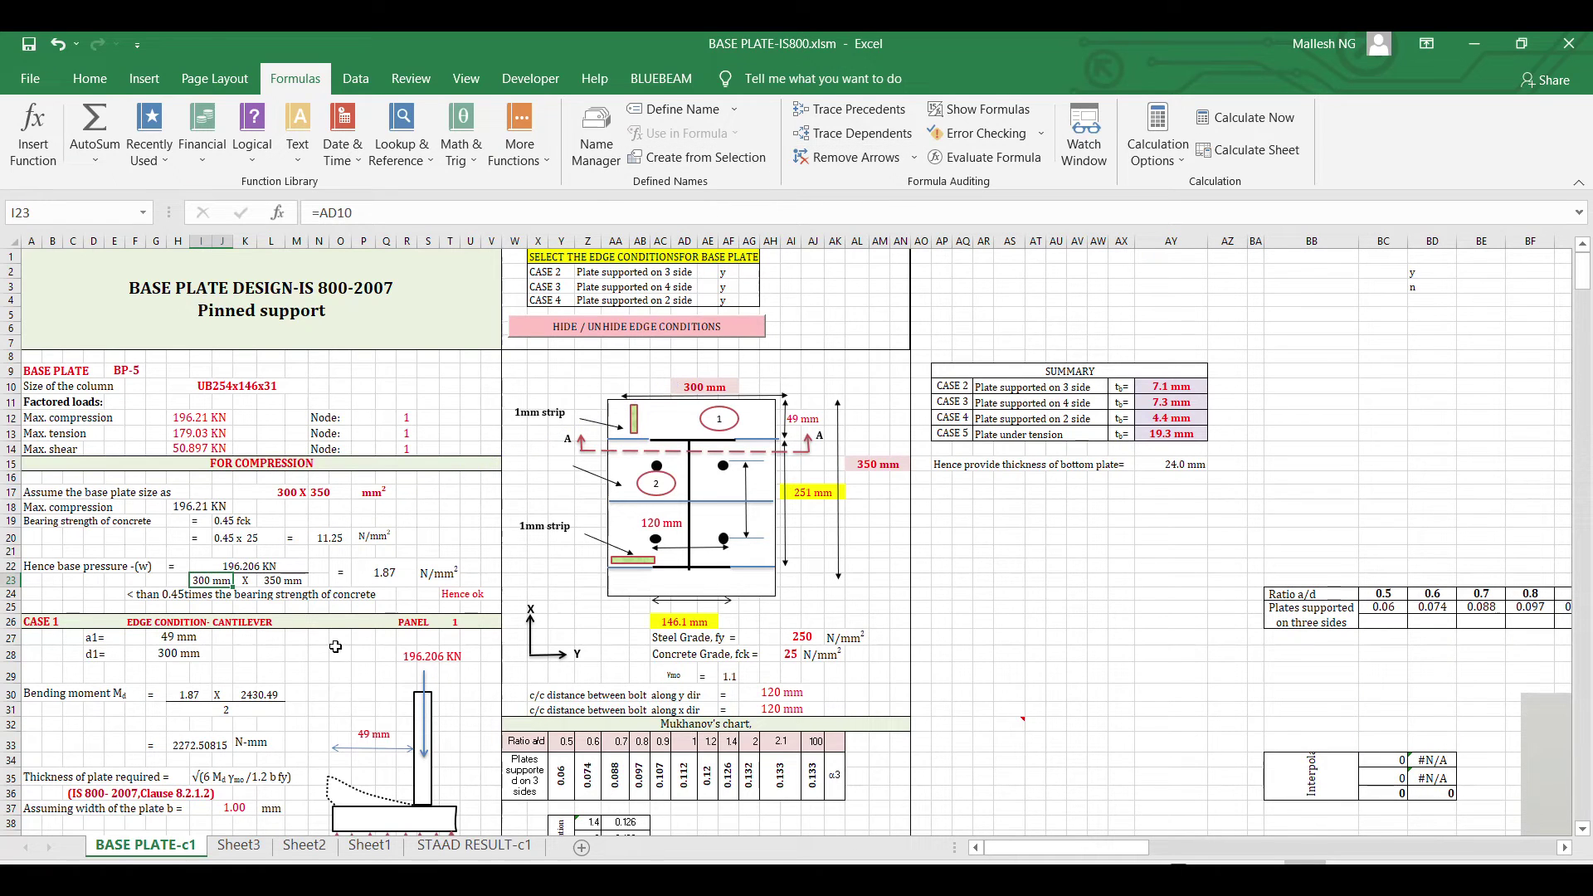
pyautogui.click(202, 746)
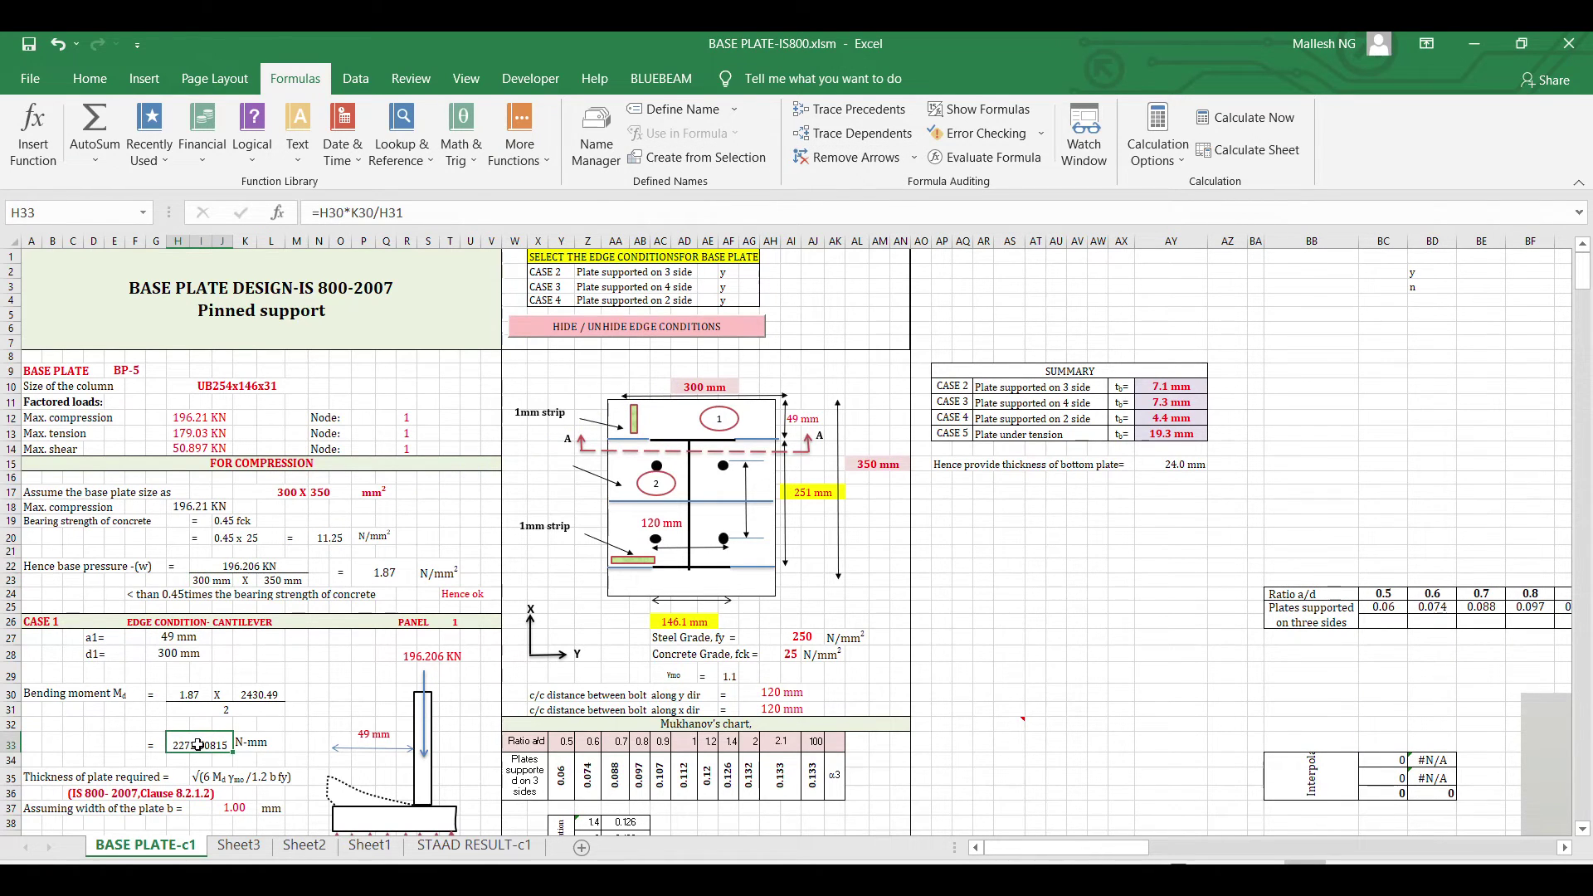
# - Trace the bending moment's dependents to the 7.1 and 7.32 required thickness cells, then clear arrows
pyautogui.click(834, 143)
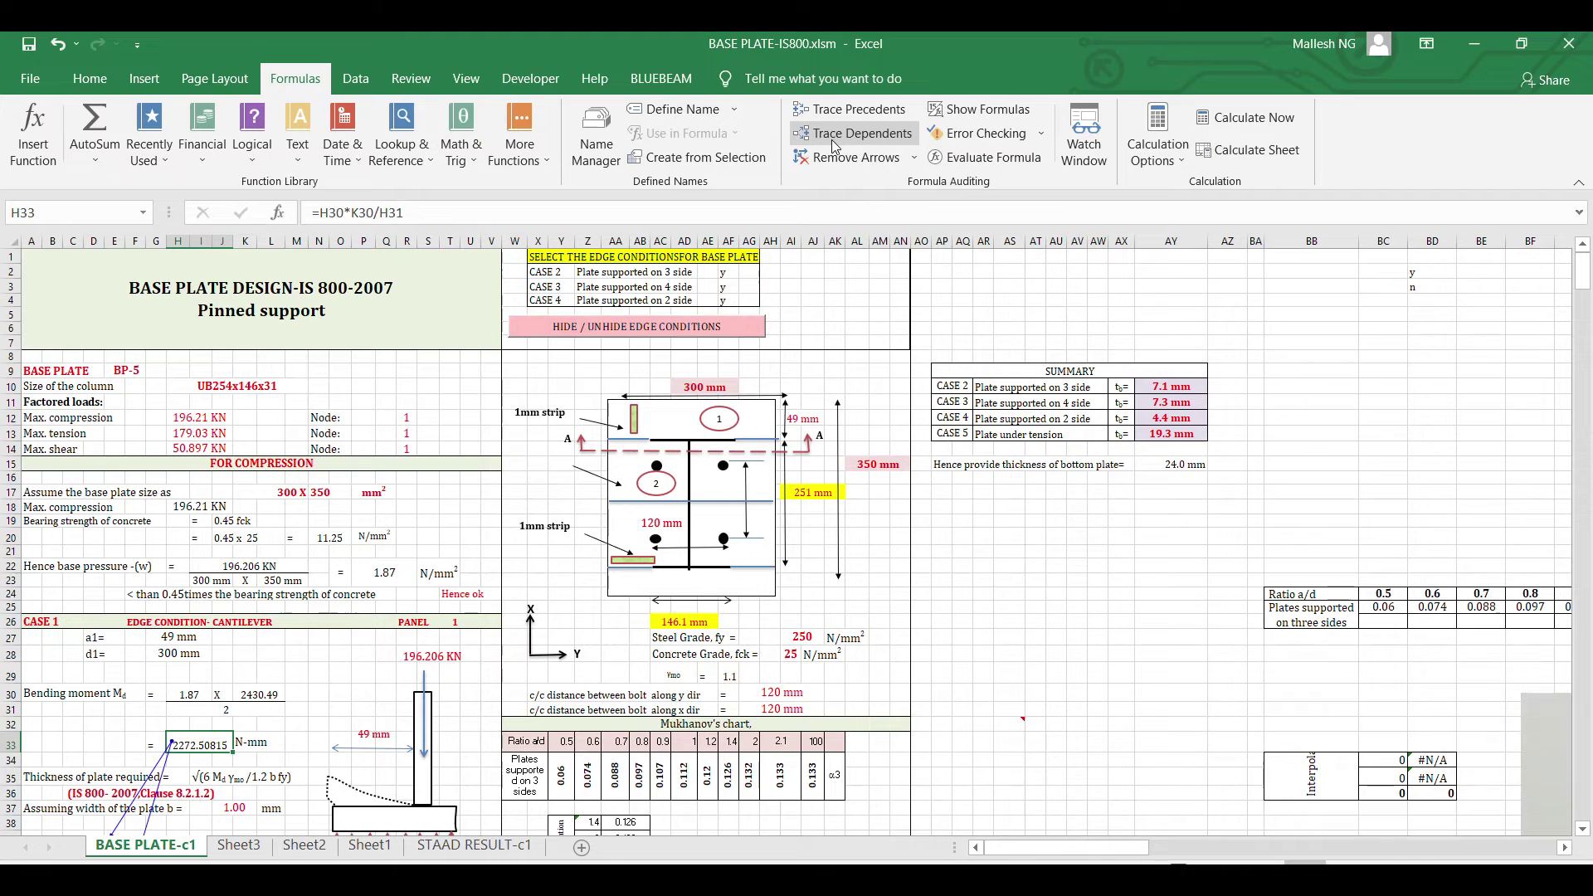
pyautogui.scroll(-4, 376, 515)
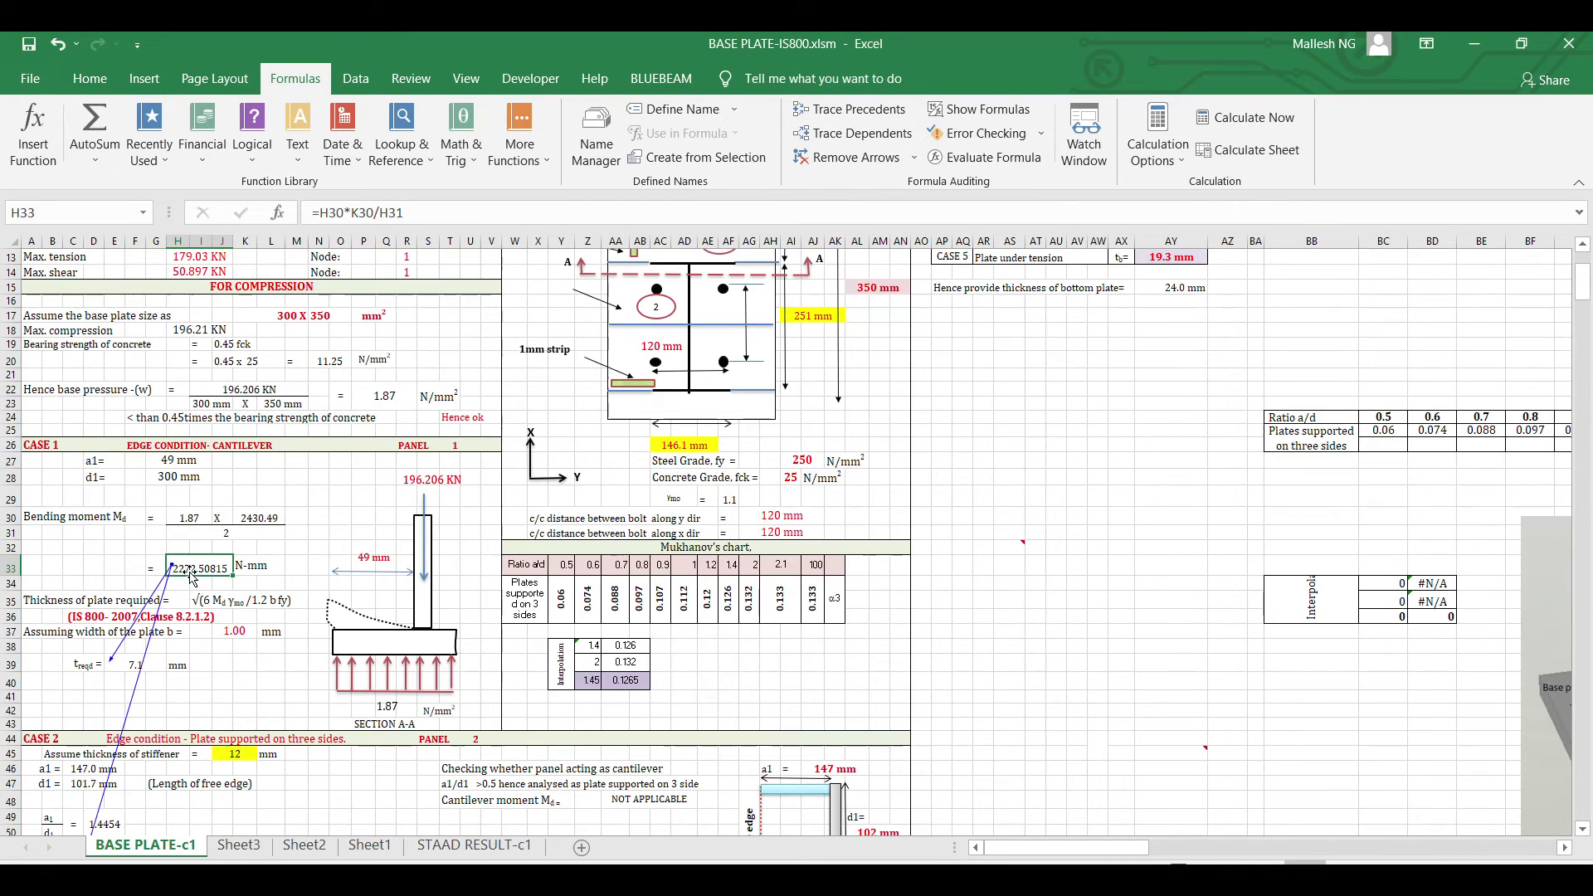
pyautogui.scroll(-3, 127, 556)
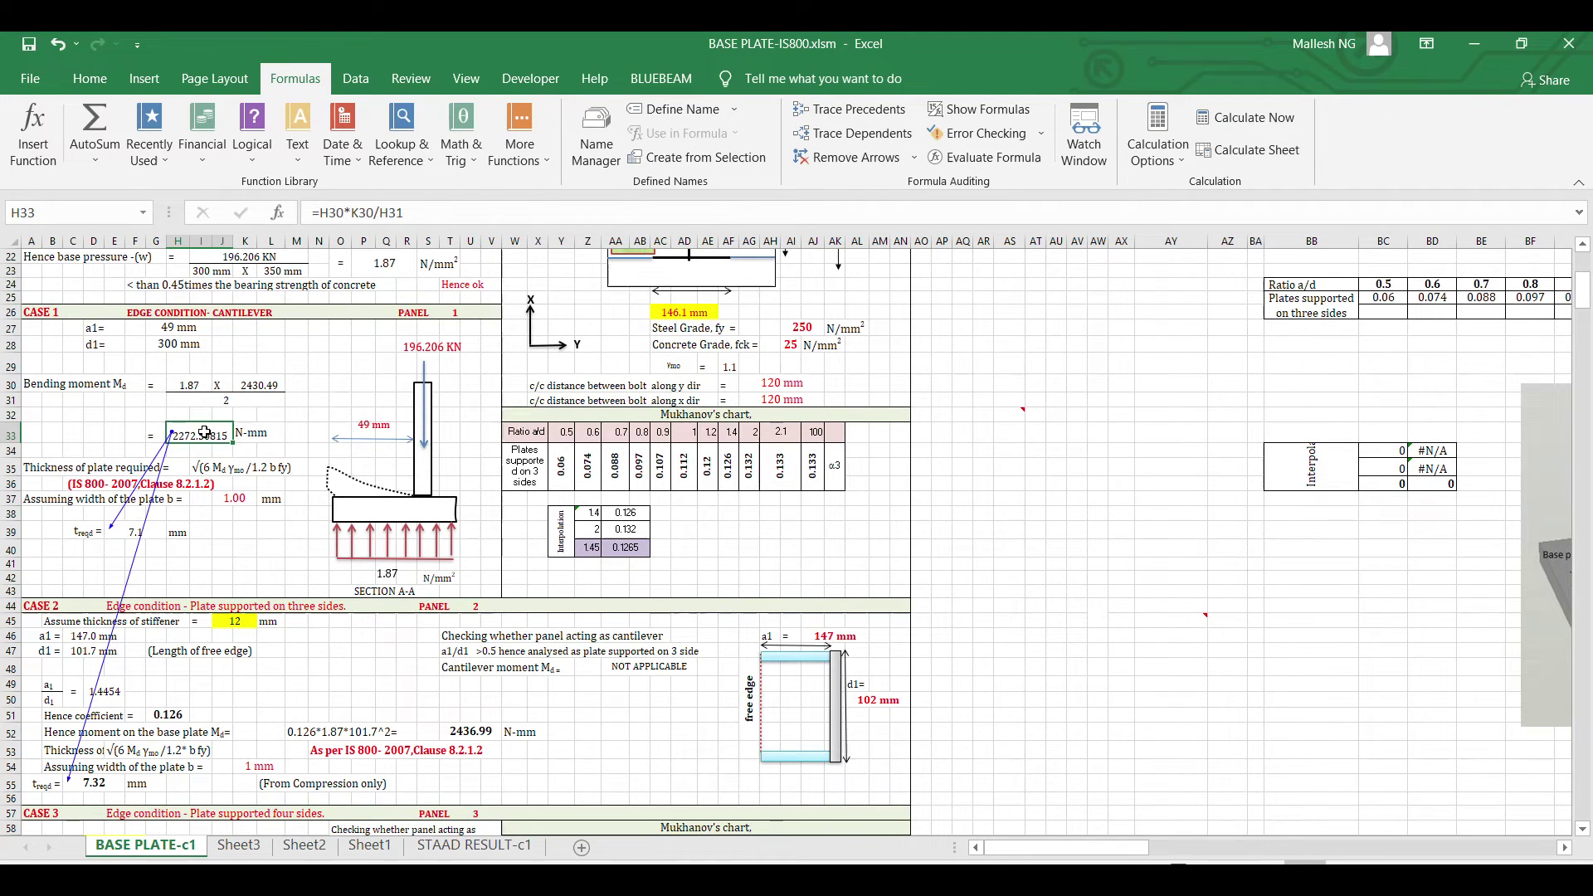
pyautogui.click(117, 531)
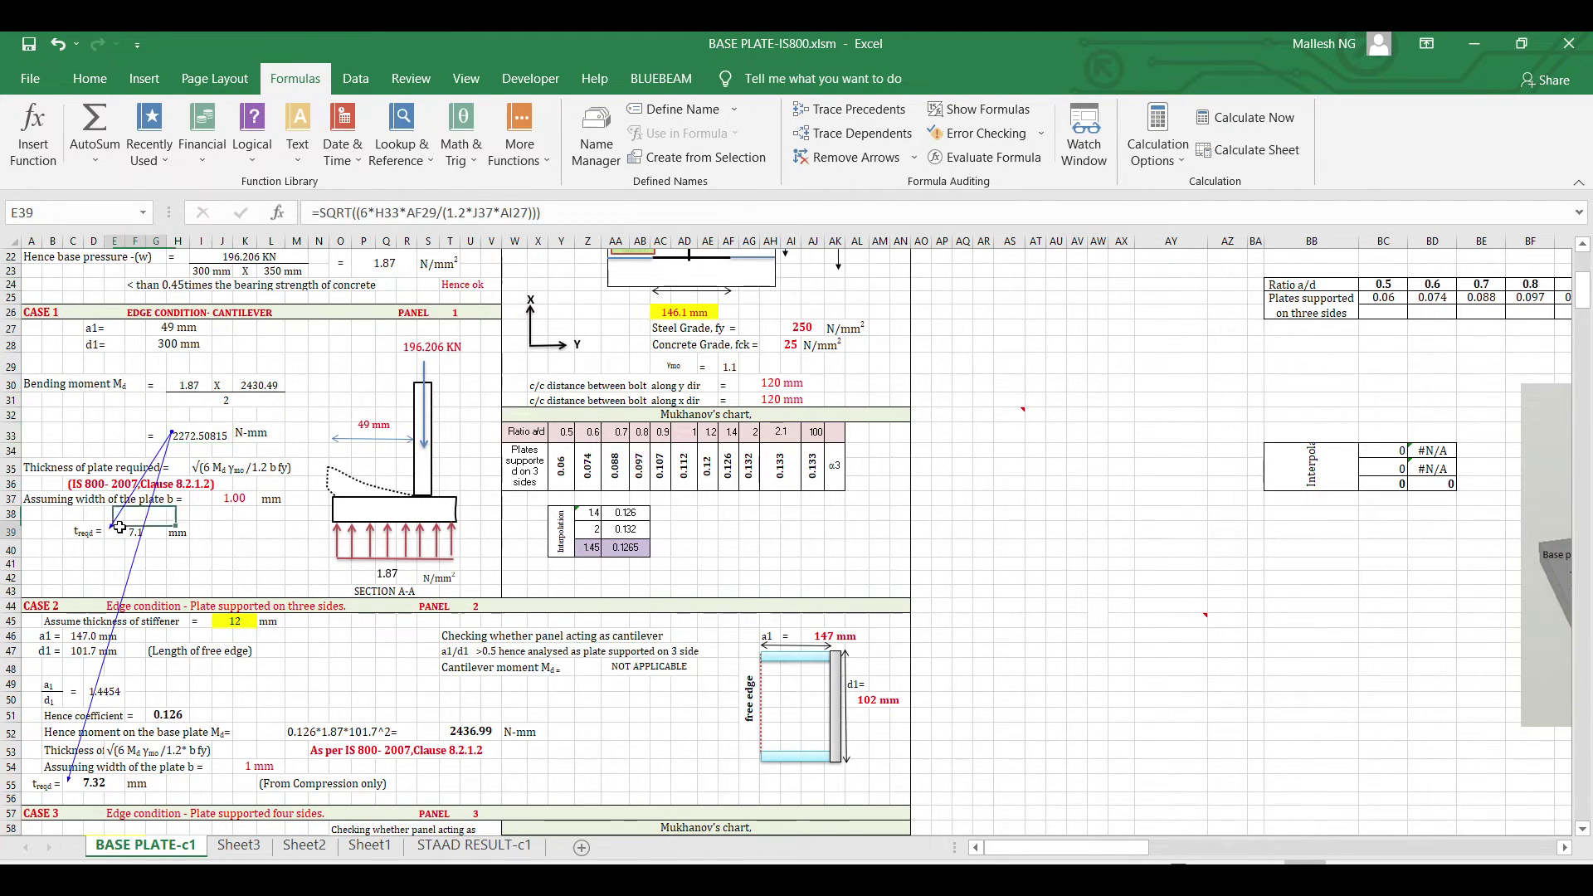
pyautogui.click(77, 784)
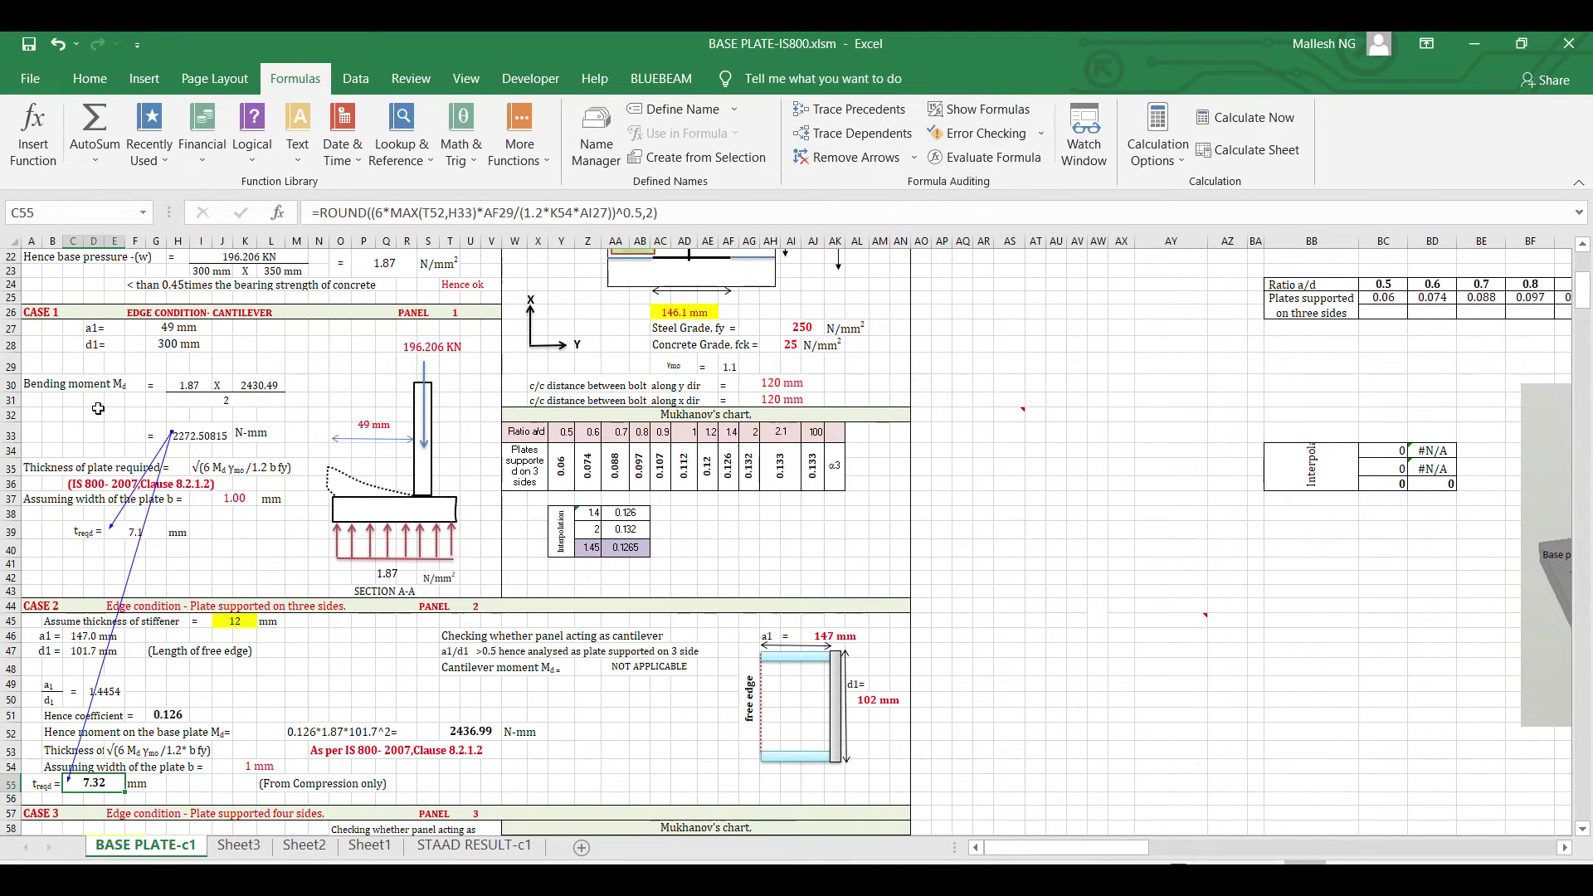
pyautogui.click(849, 161)
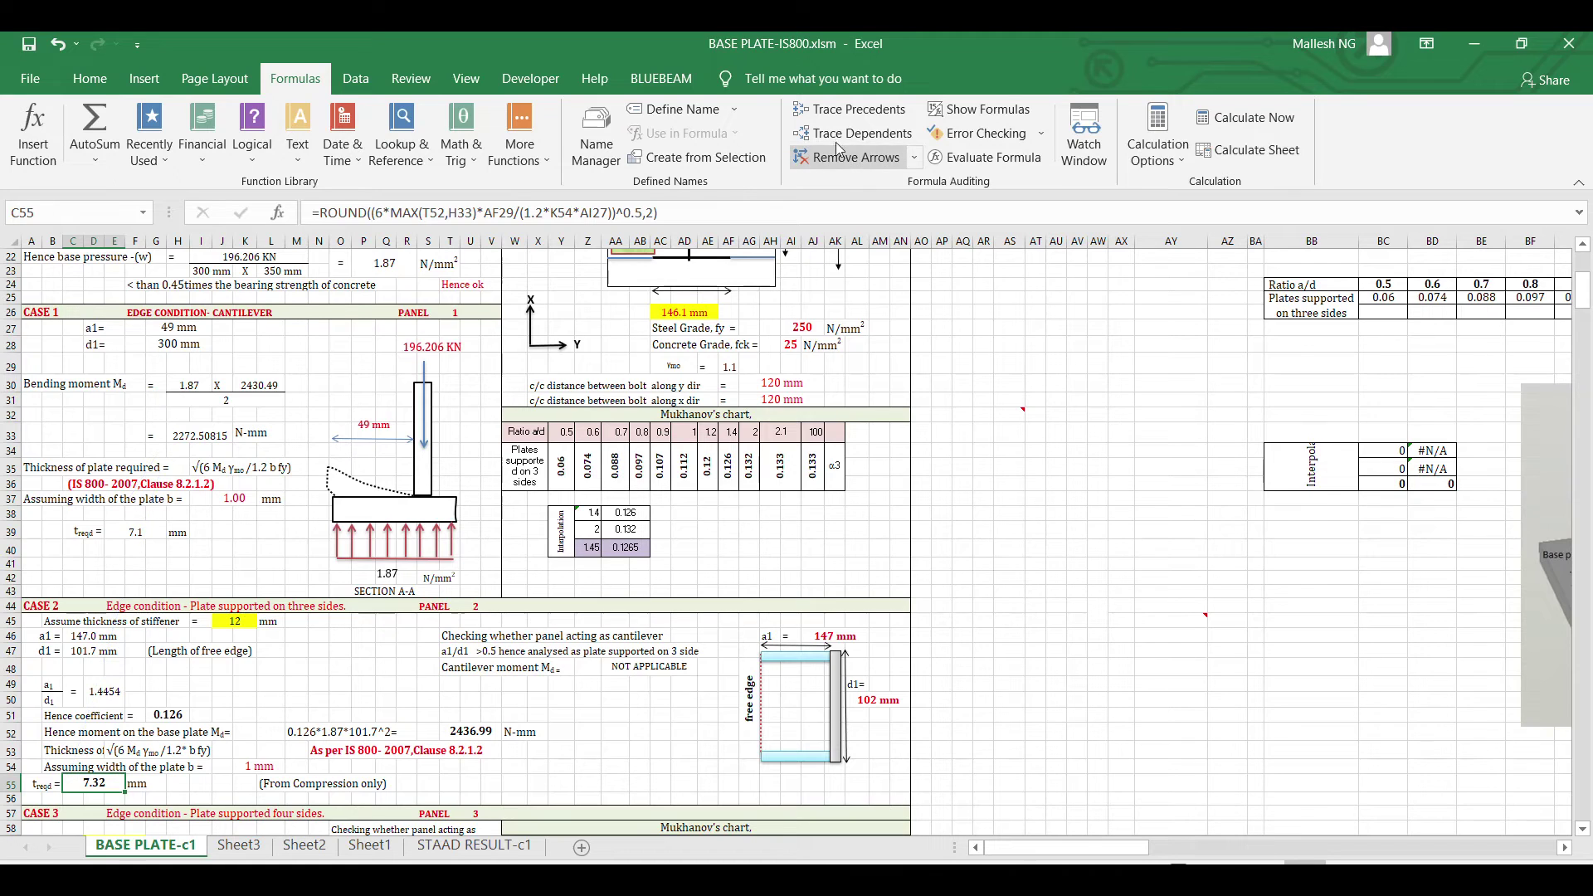
# - Trace E39's precedents, including fy 250, and view its SQRT thickness formula references unchanged
pyautogui.click(137, 532)
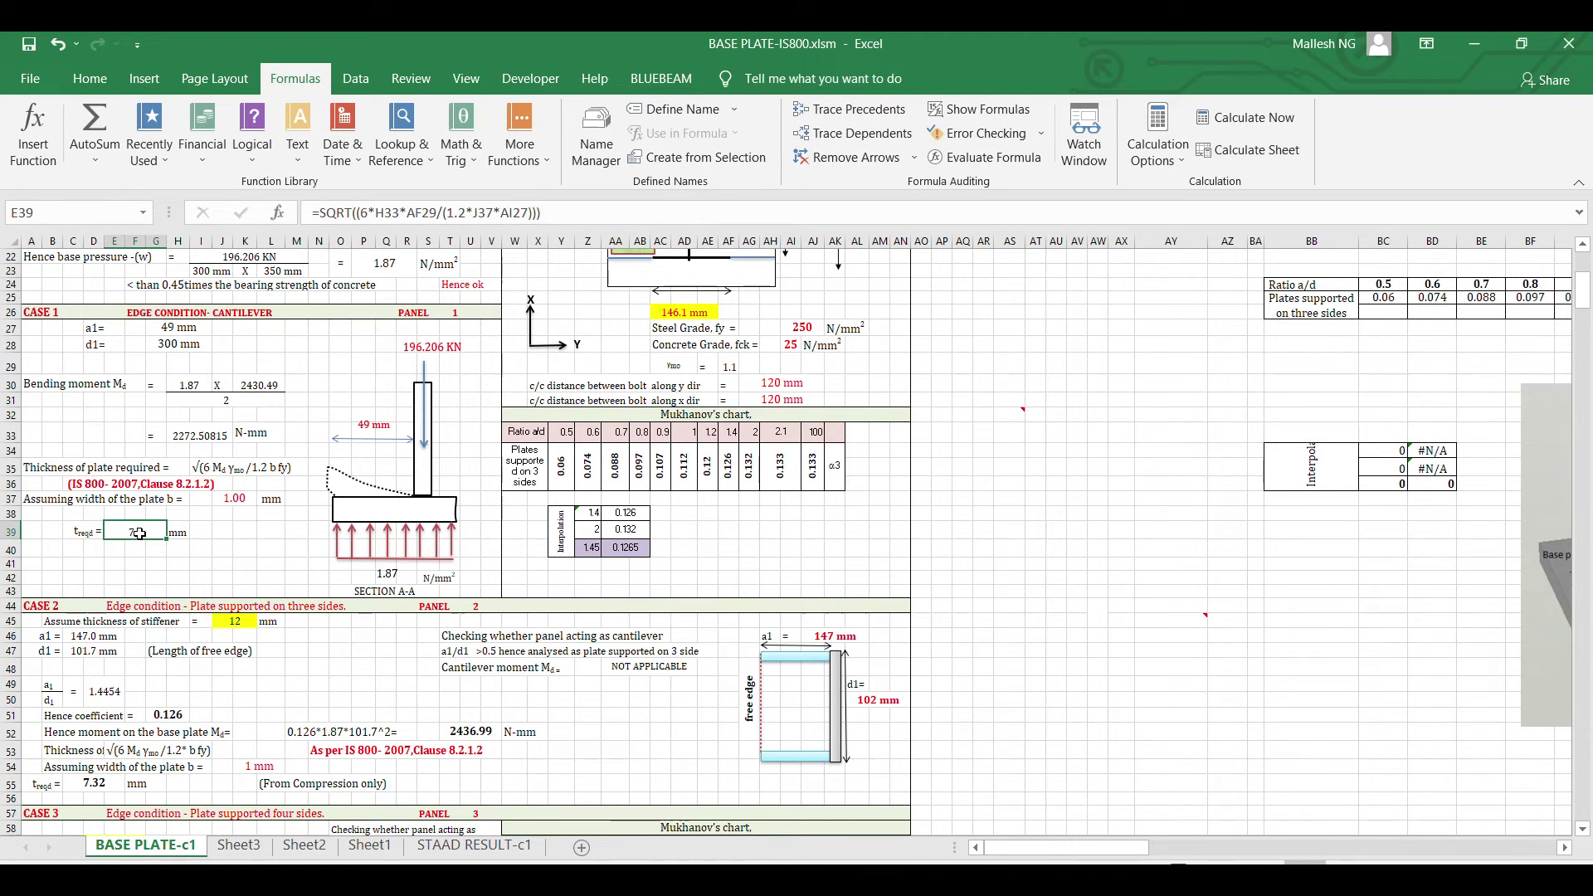
pyautogui.click(830, 116)
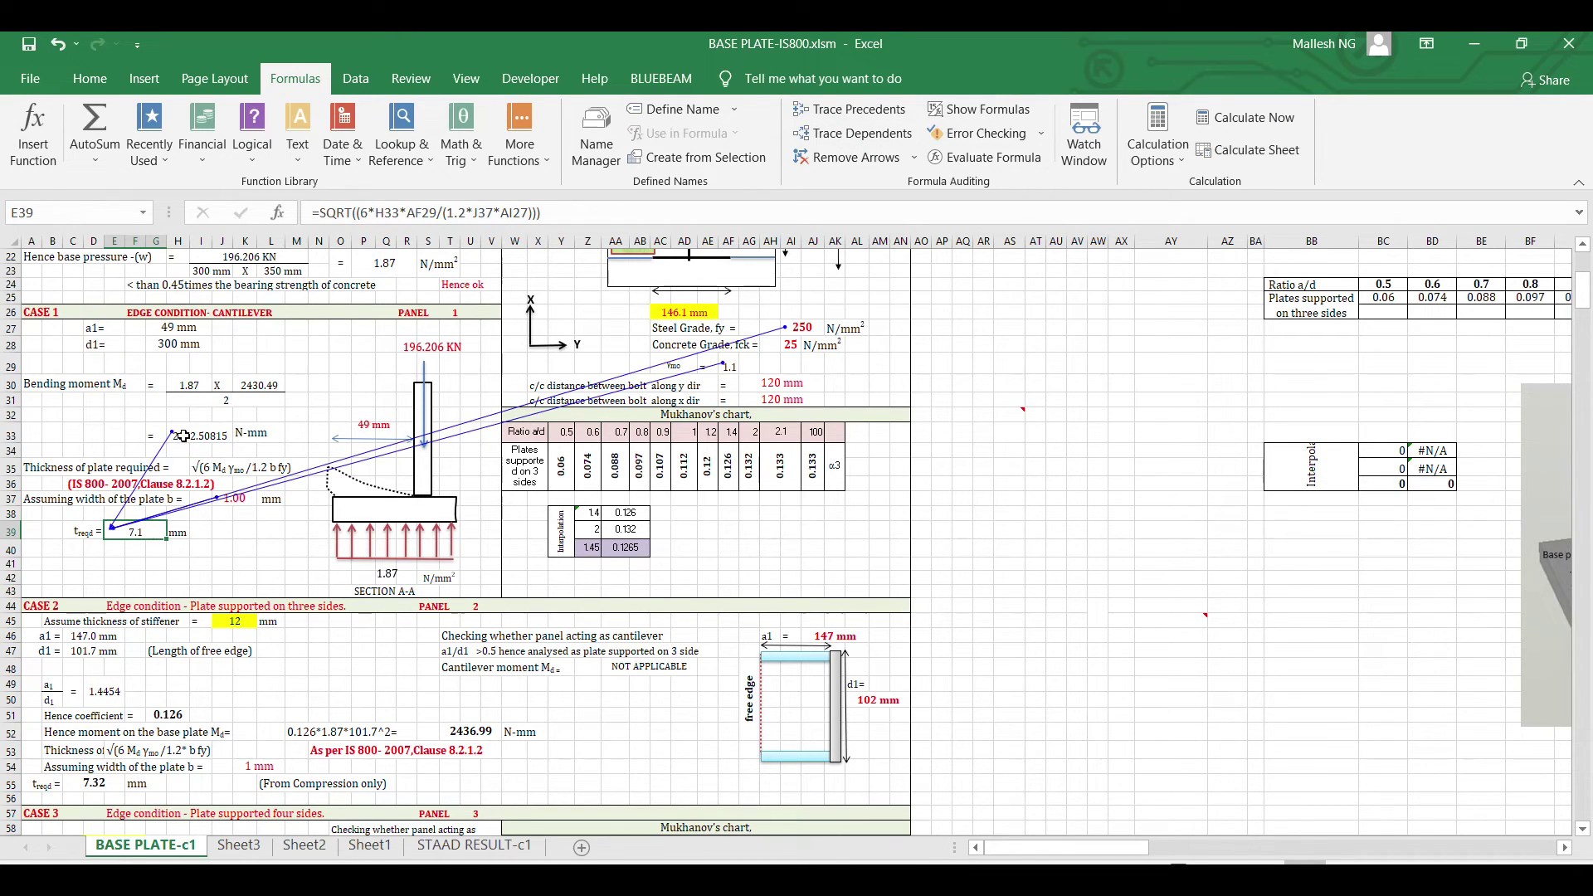
pyautogui.click(802, 332)
pyautogui.doubleClick(136, 531)
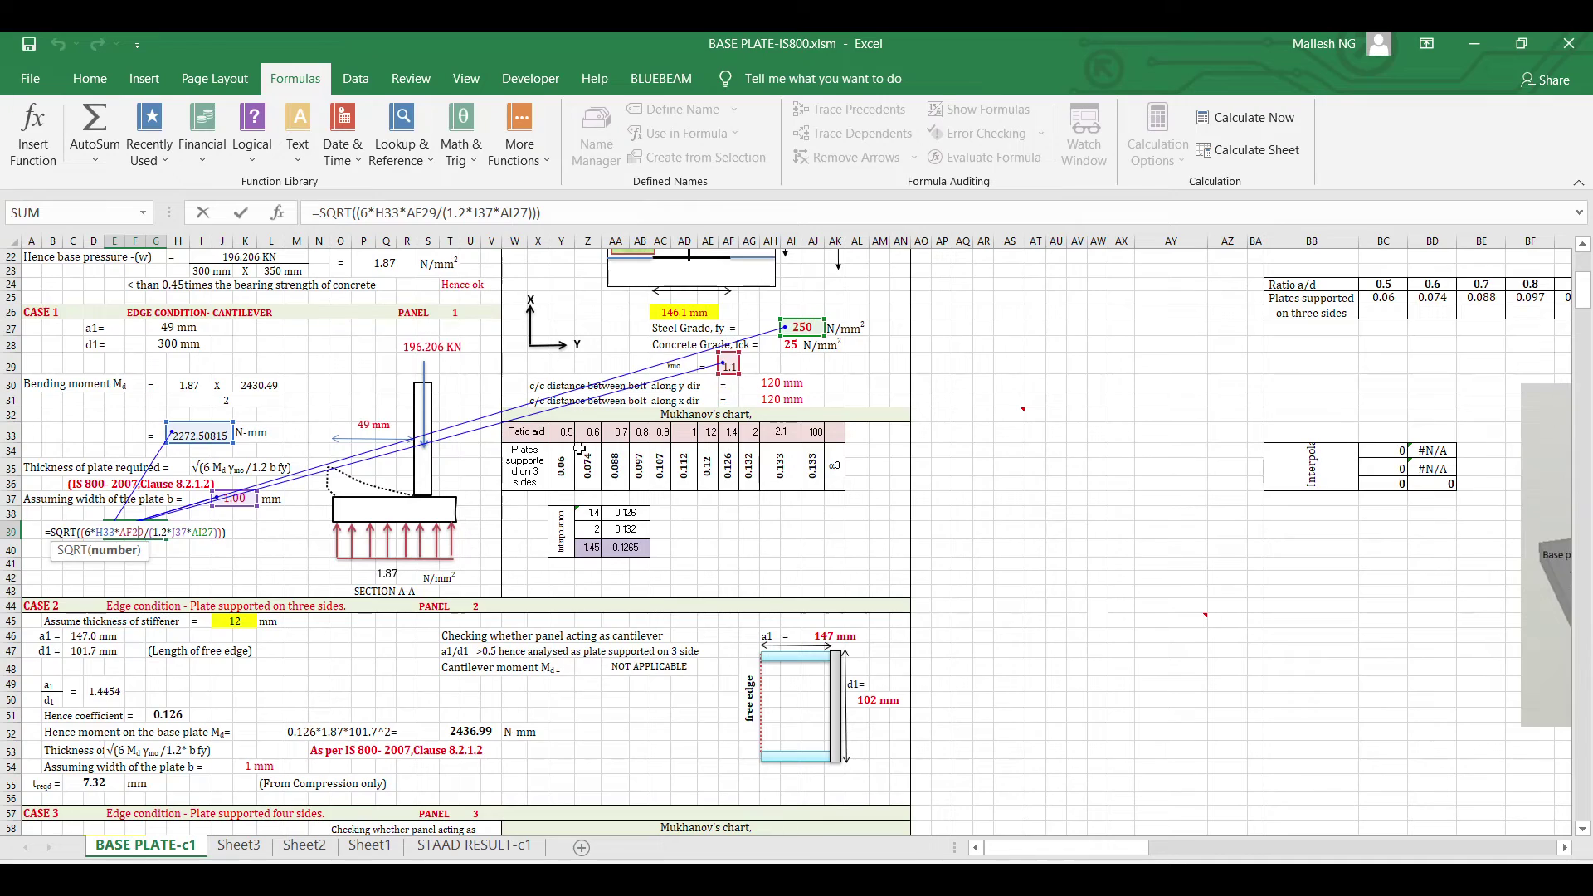
pyautogui.press('Escape')
pyautogui.scroll(-12, 587, 472)
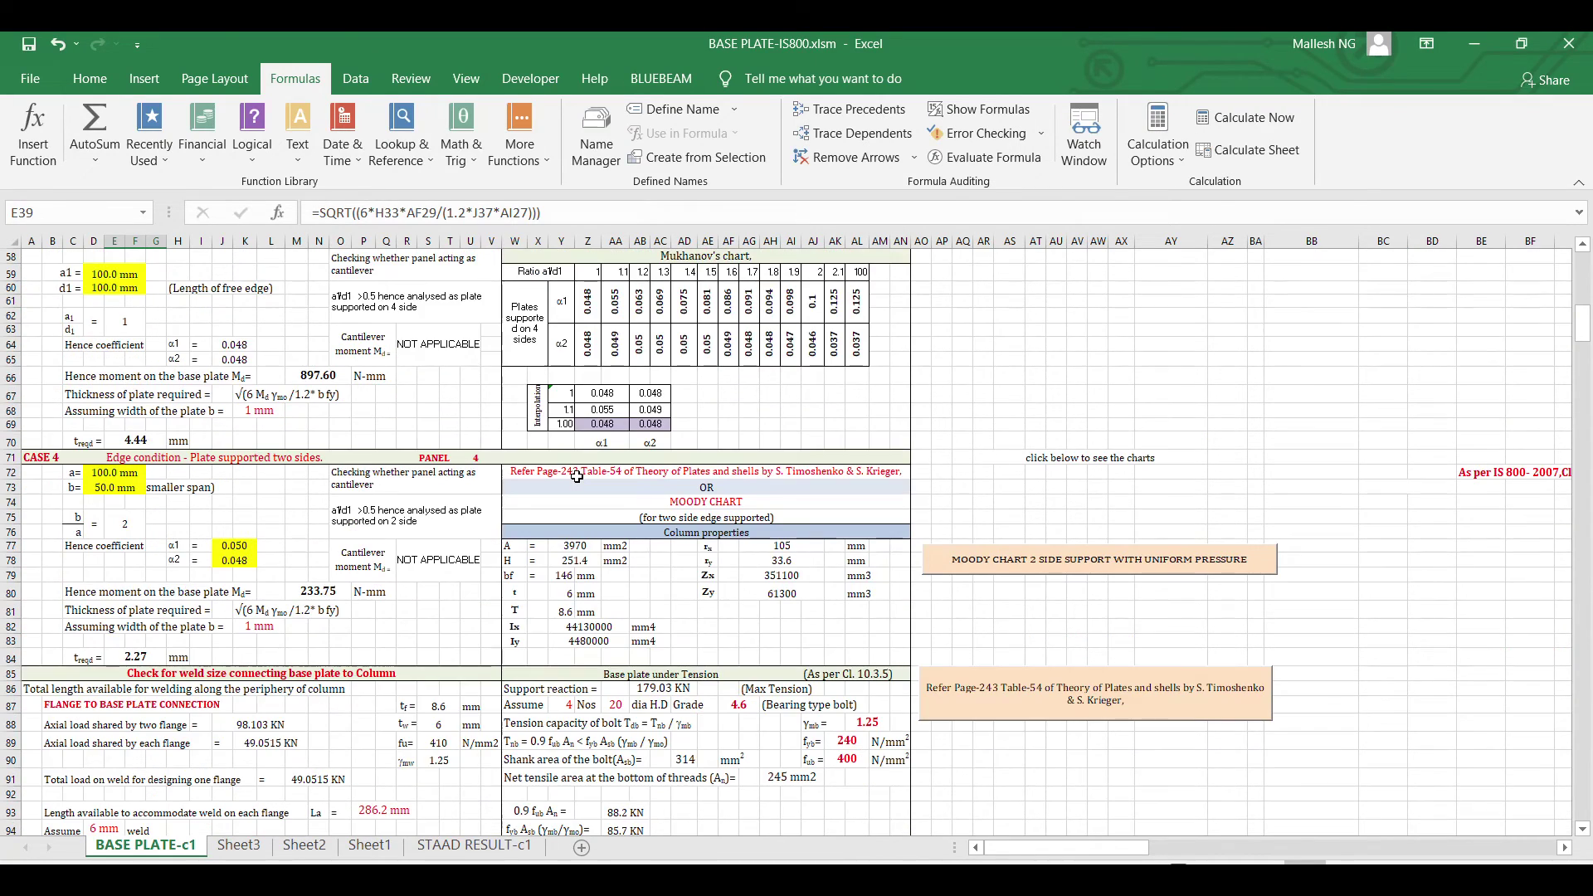
# - Trace F132's section modulus precedents and dependents down to Md 7.64, then remove the arrows
pyautogui.scroll(-18, 577, 477)
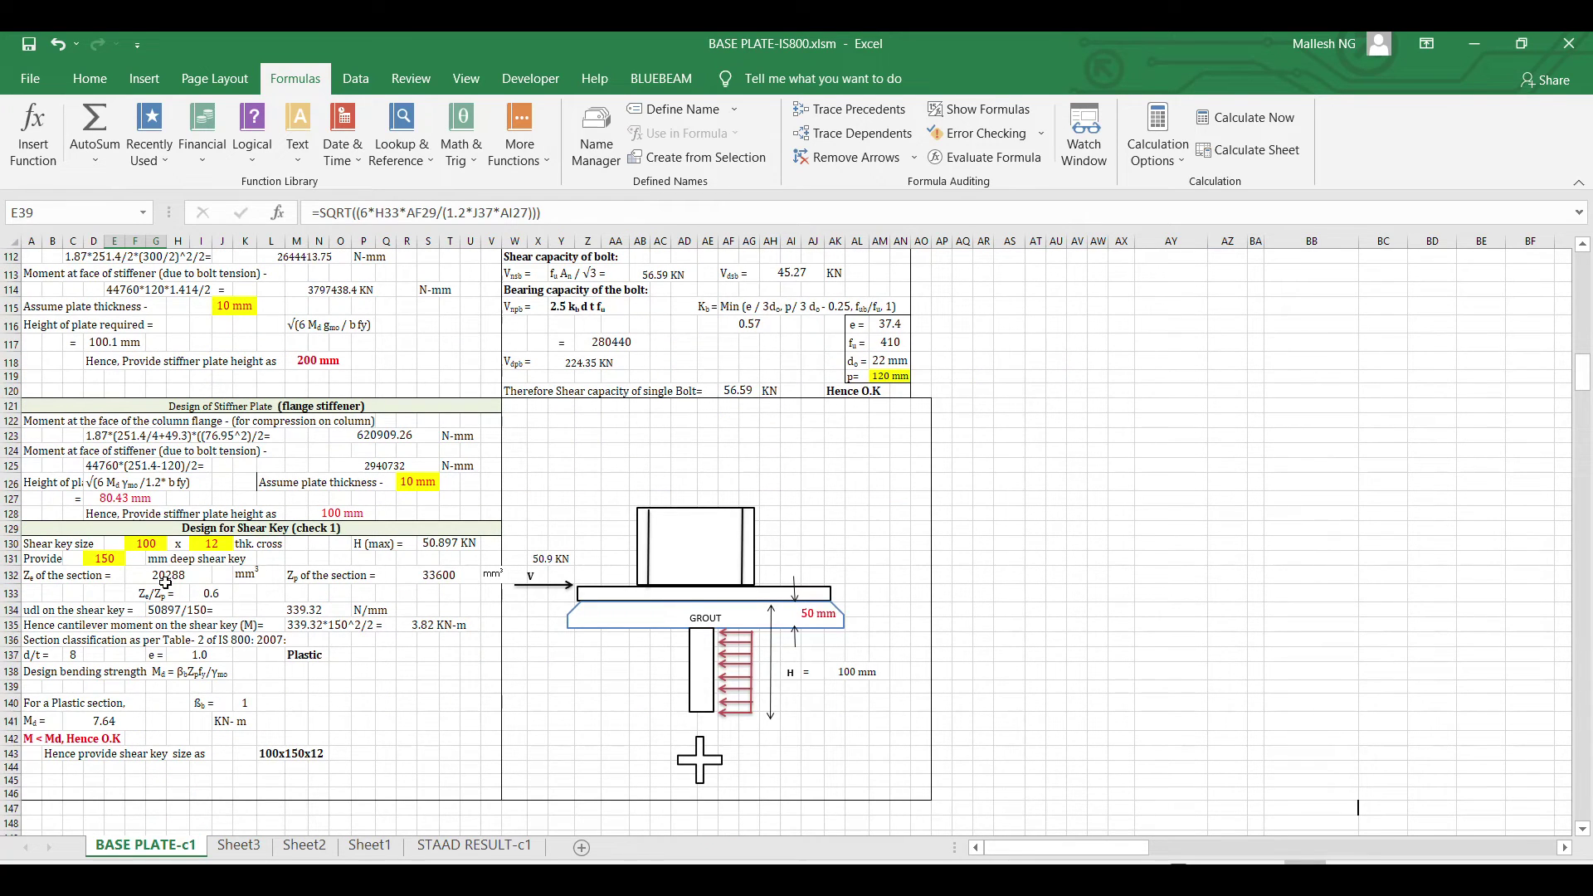
pyautogui.click(164, 578)
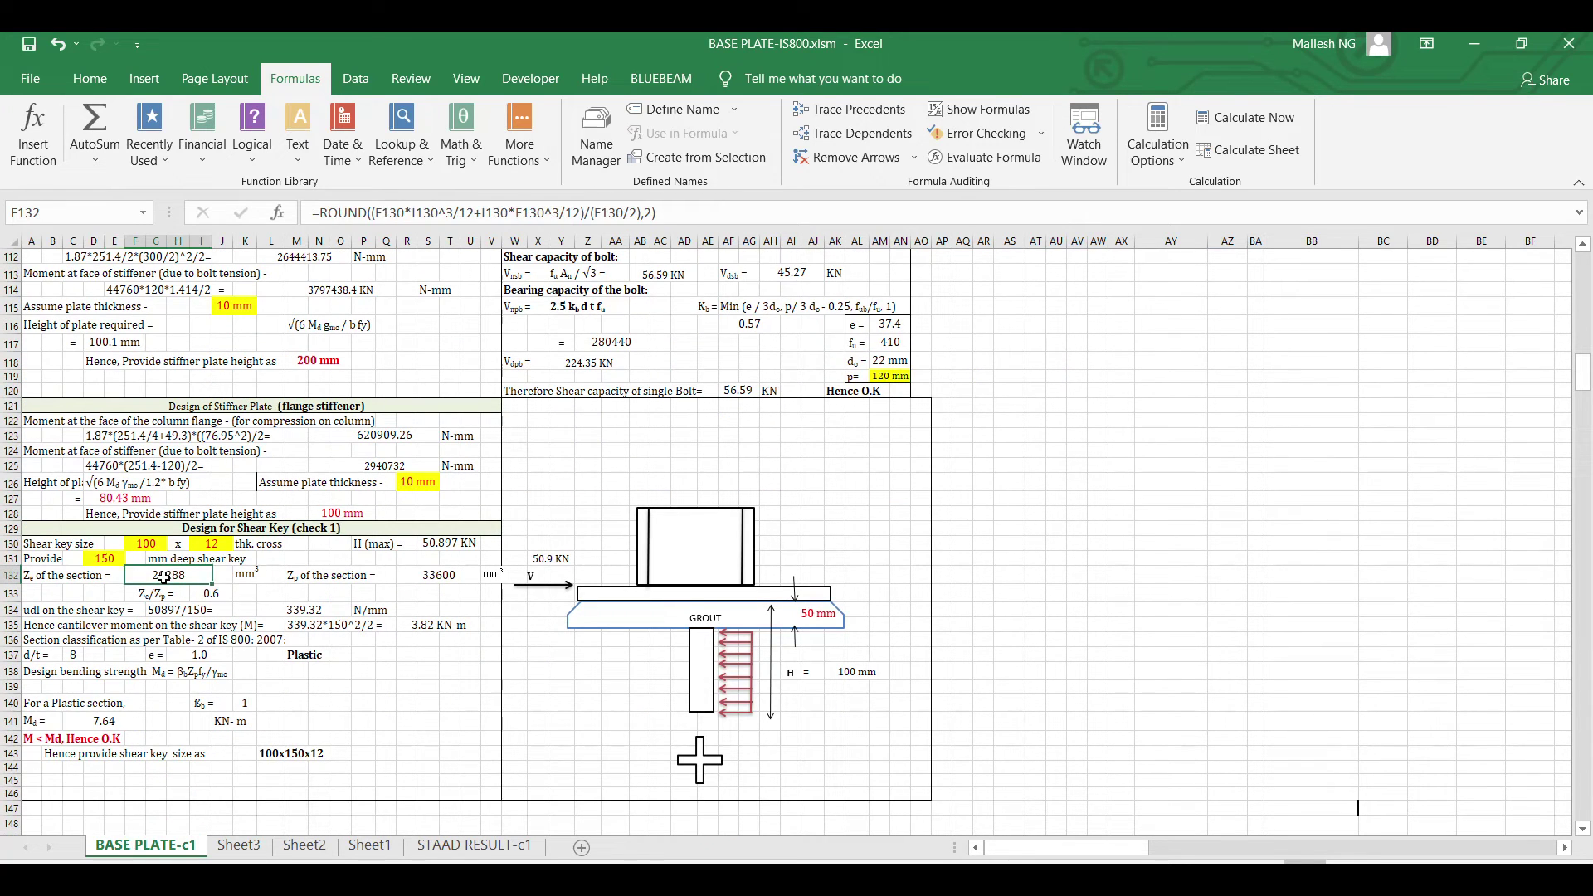
pyautogui.click(846, 116)
pyautogui.click(840, 134)
pyautogui.click(842, 136)
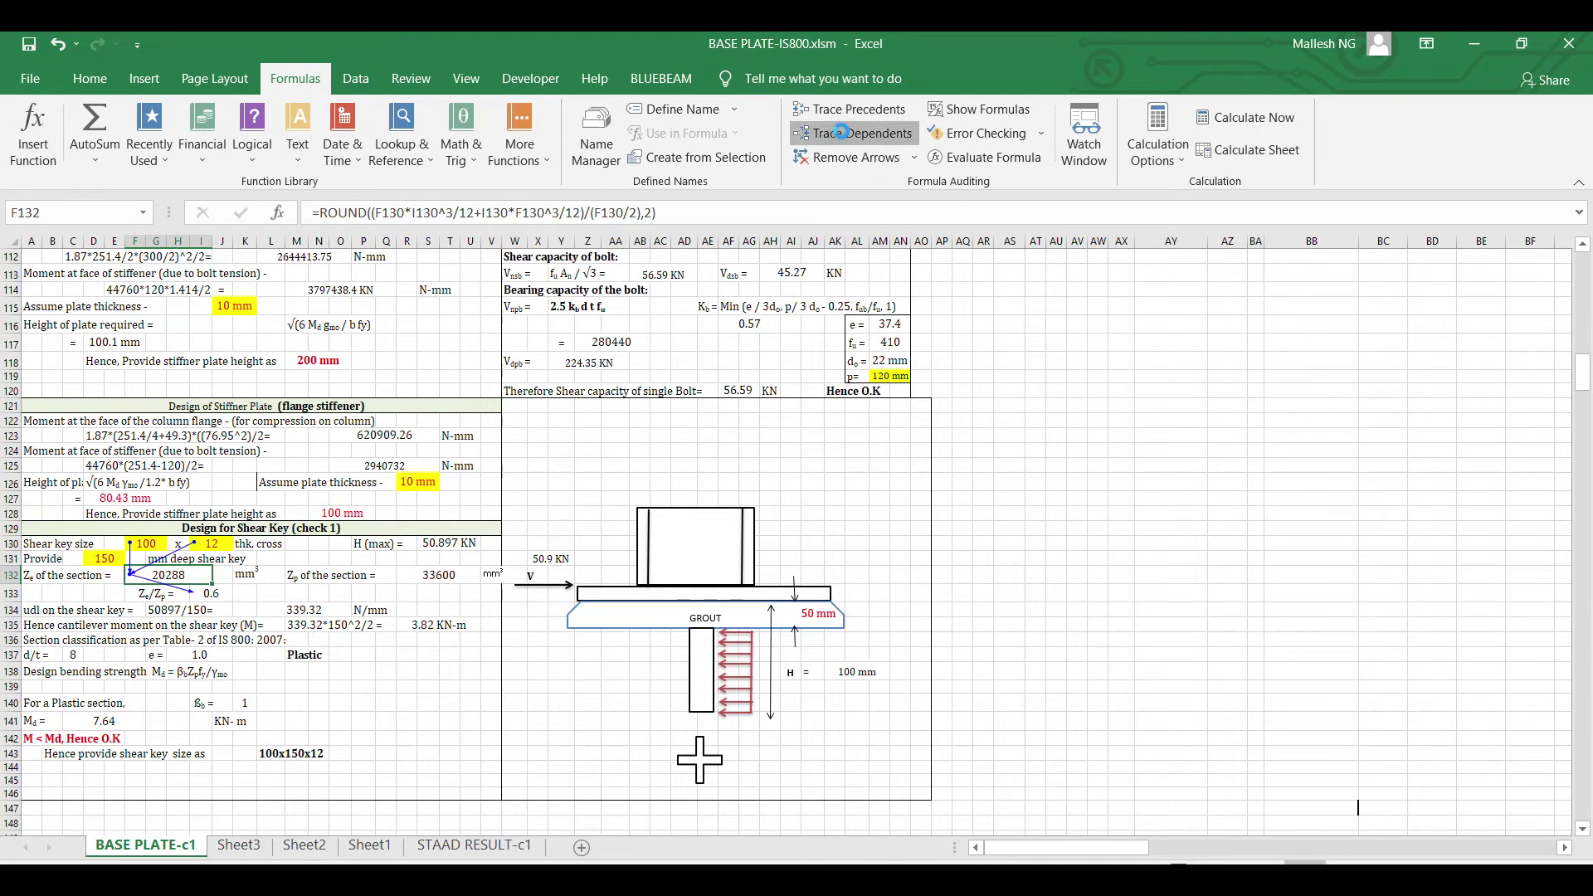
pyautogui.click(842, 132)
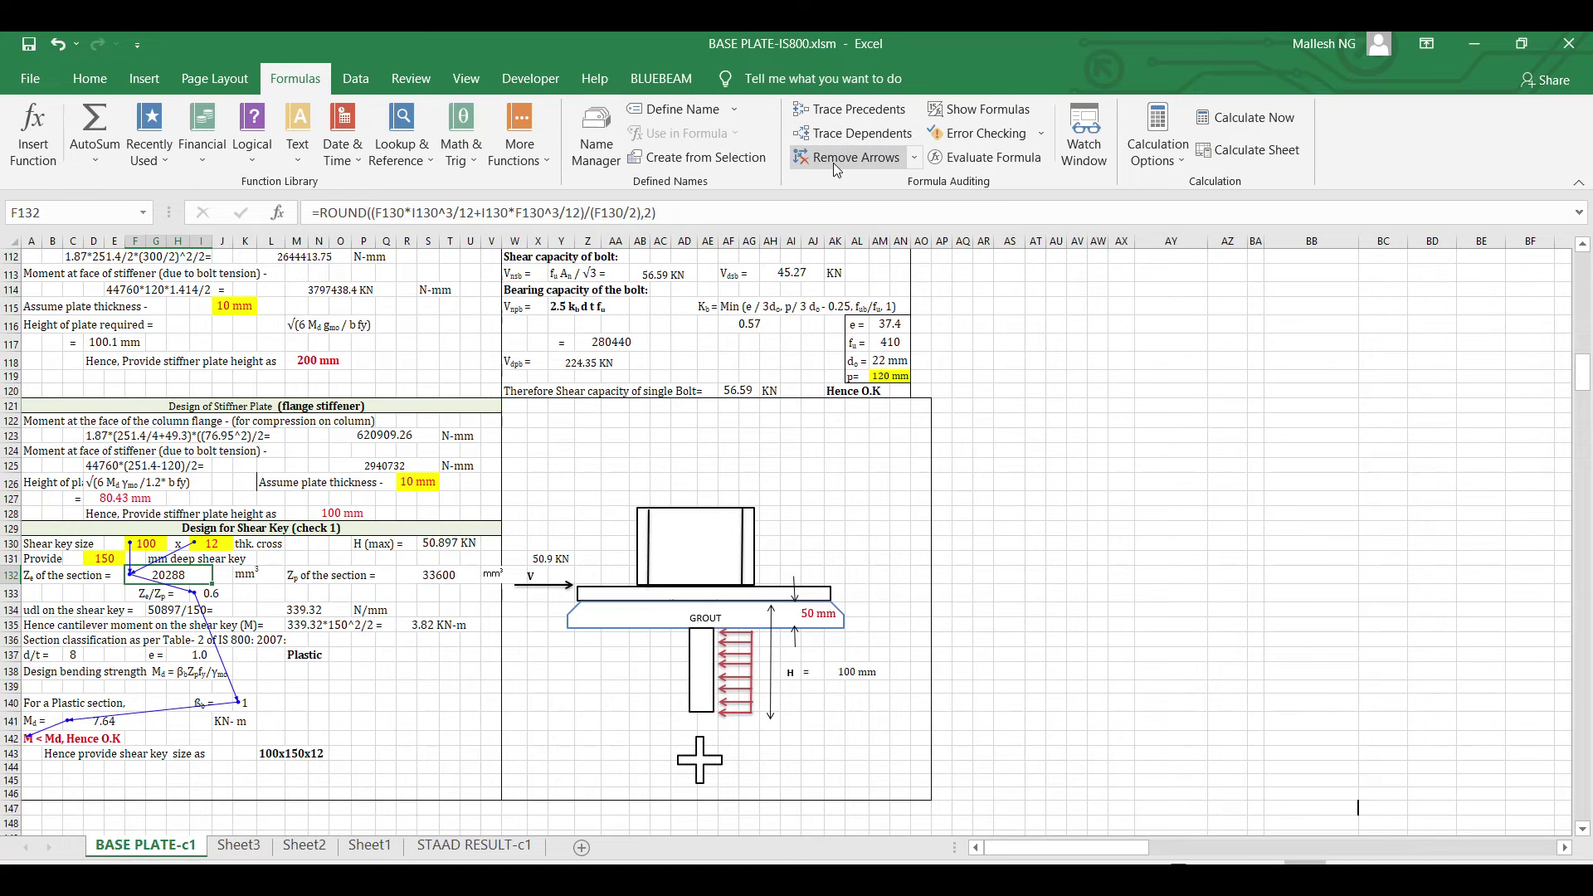
pyautogui.click(837, 161)
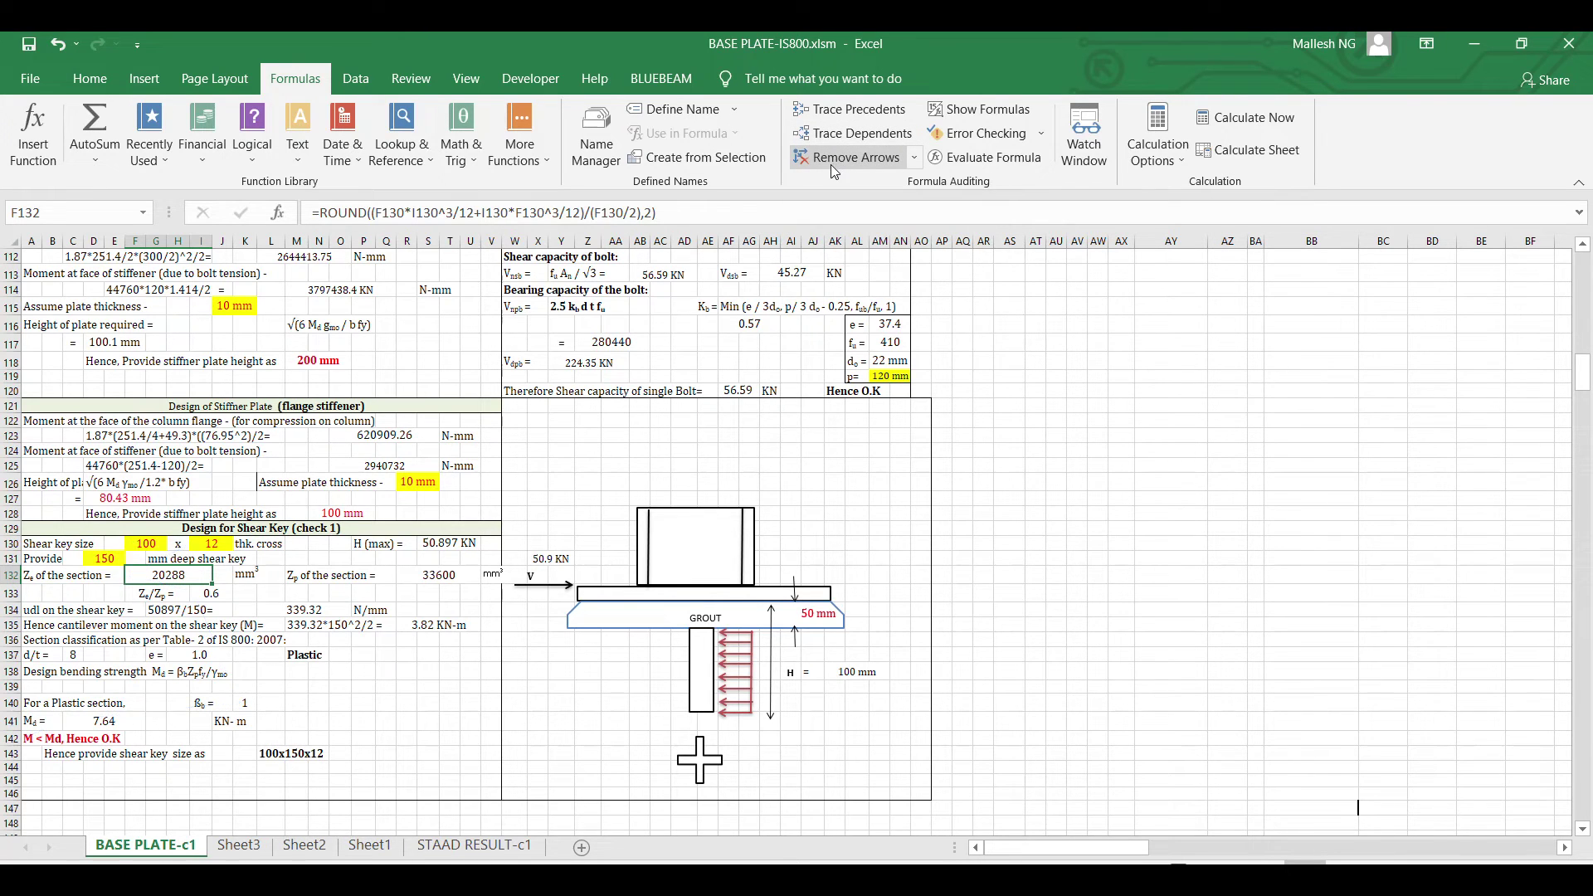
# - Scroll through the panel cases and point out the CASE 3 Mukhanov's chart
pyautogui.scroll(20, 487, 663)
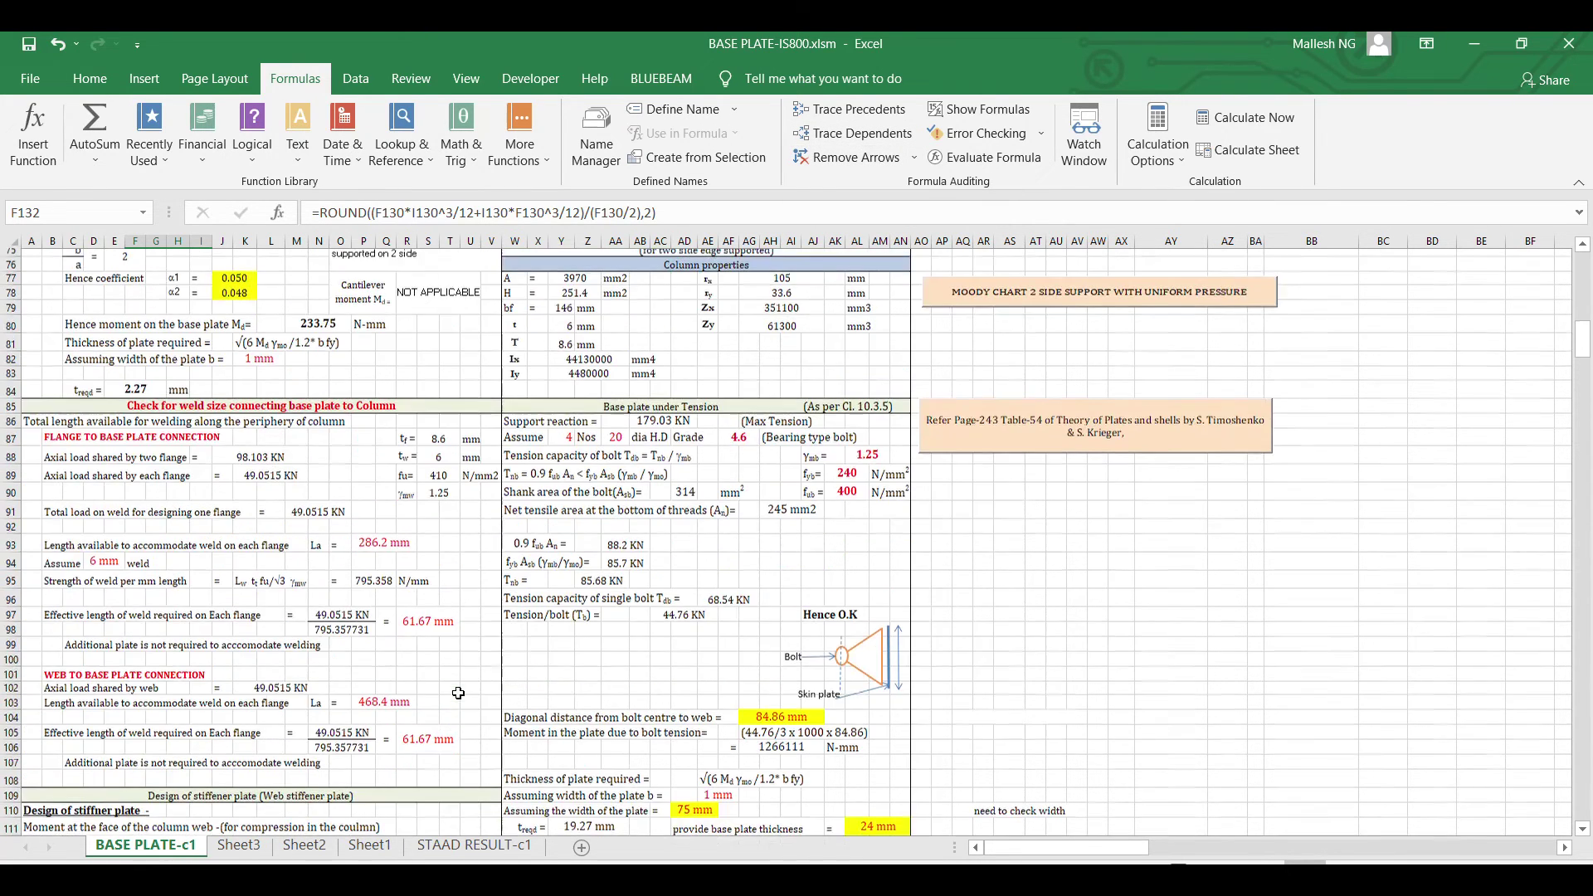
pyautogui.scroll(5, 434, 715)
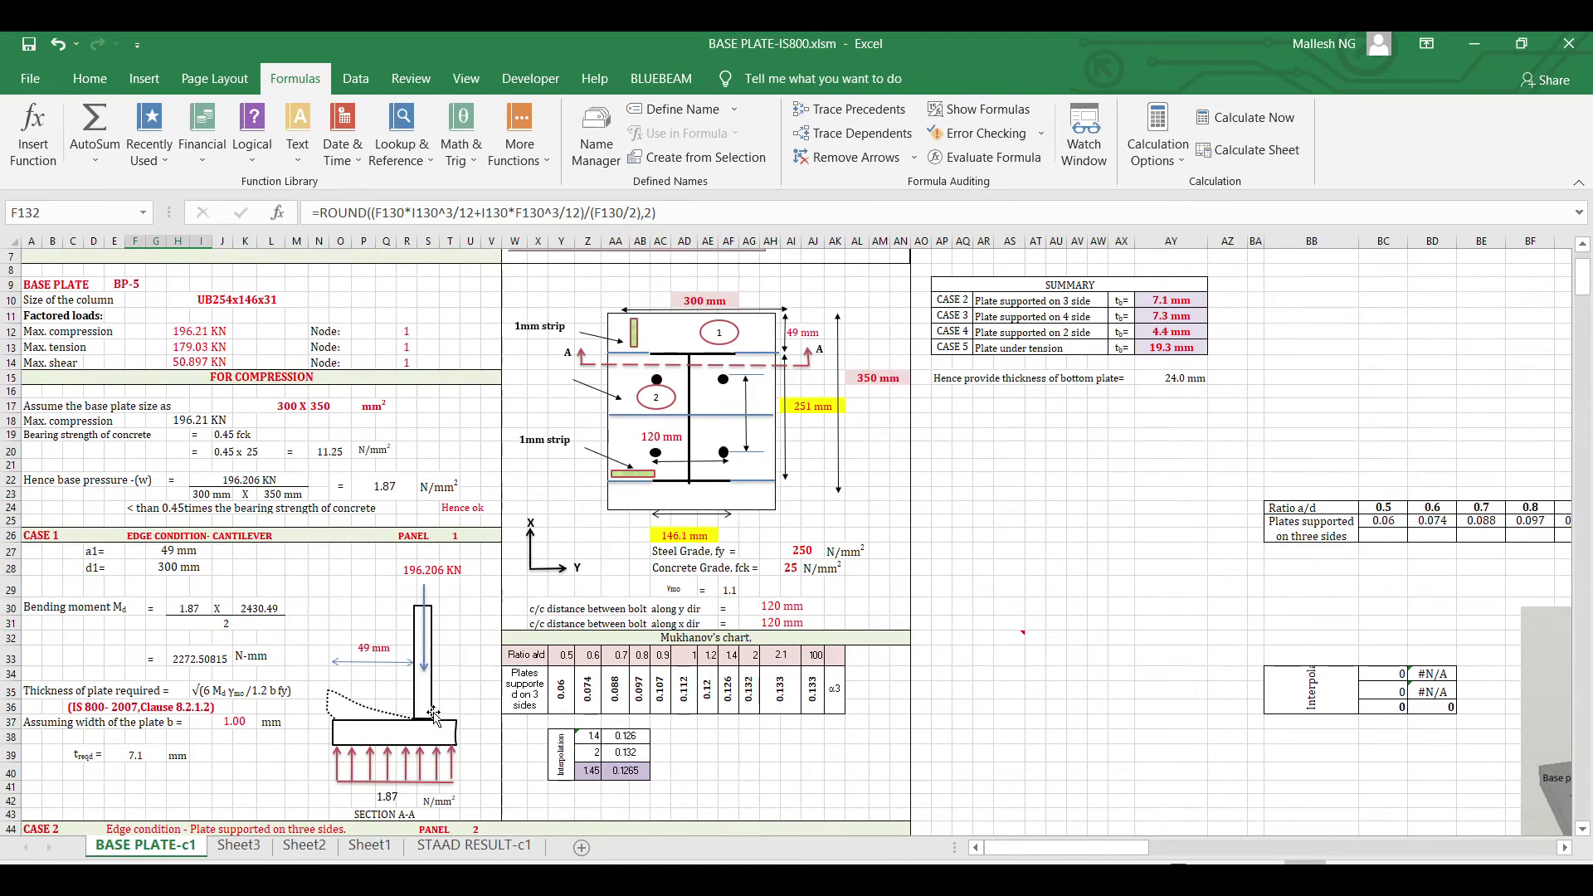
pyautogui.scroll(-10, 427, 663)
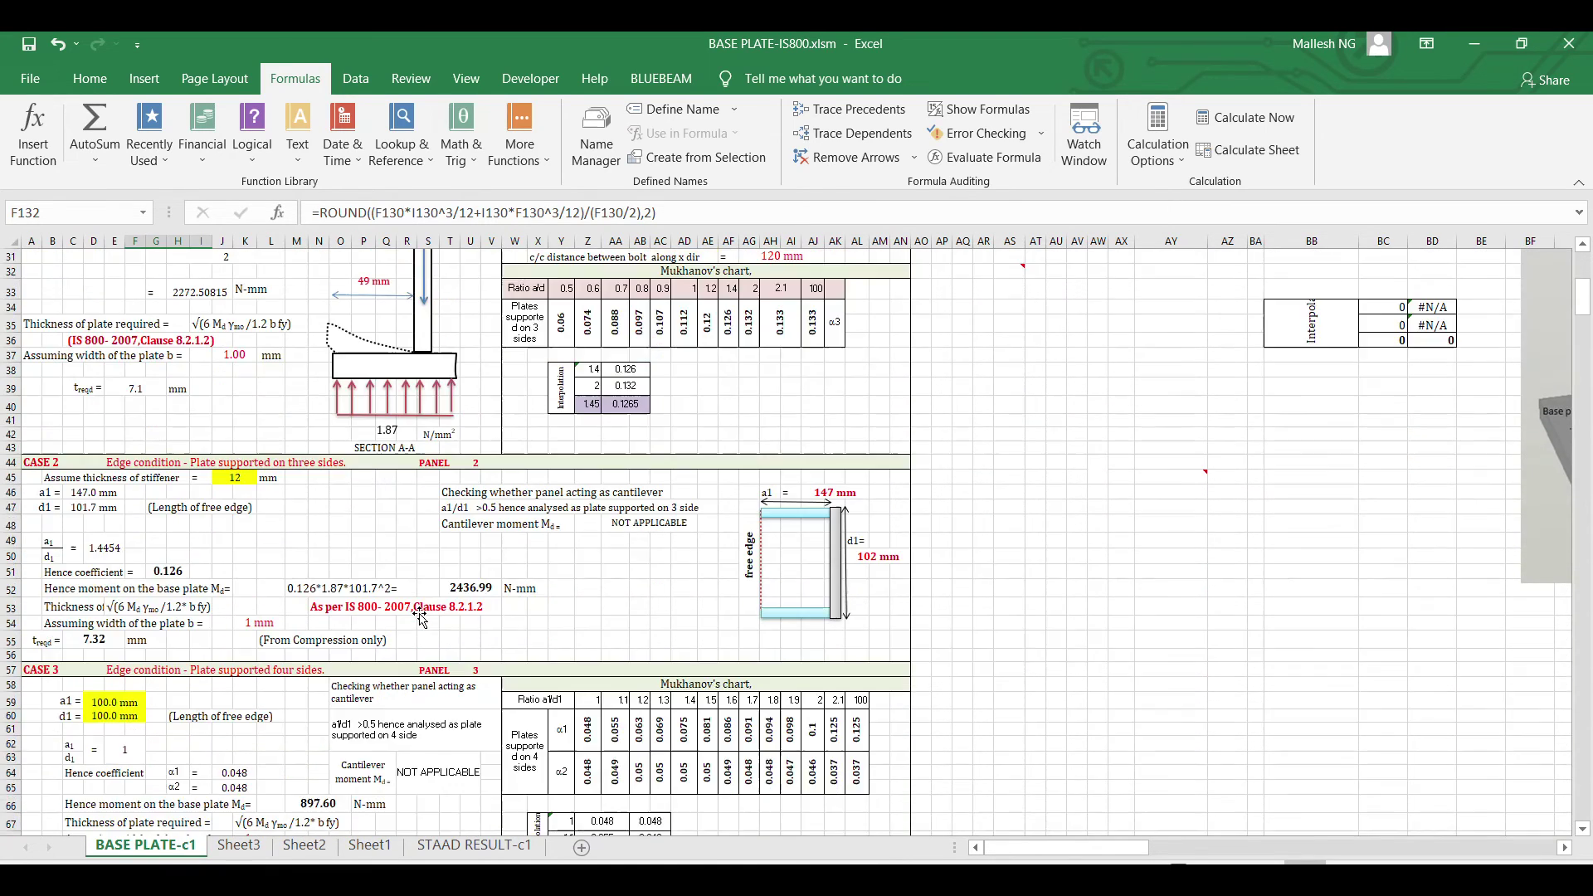
pyautogui.scroll(-3, 419, 614)
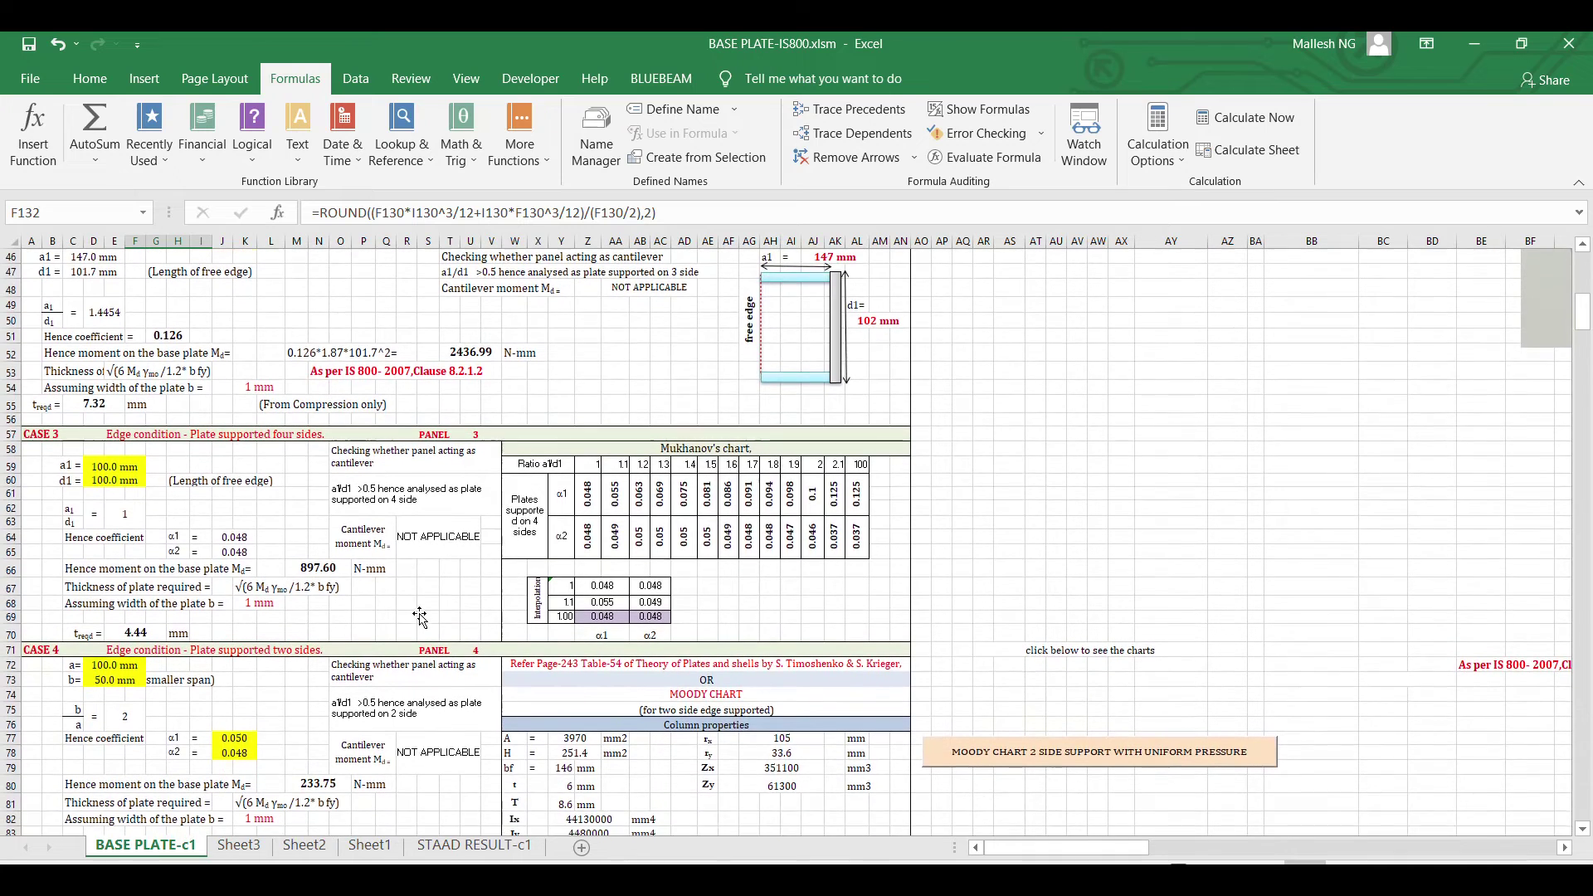
pyautogui.click(641, 452)
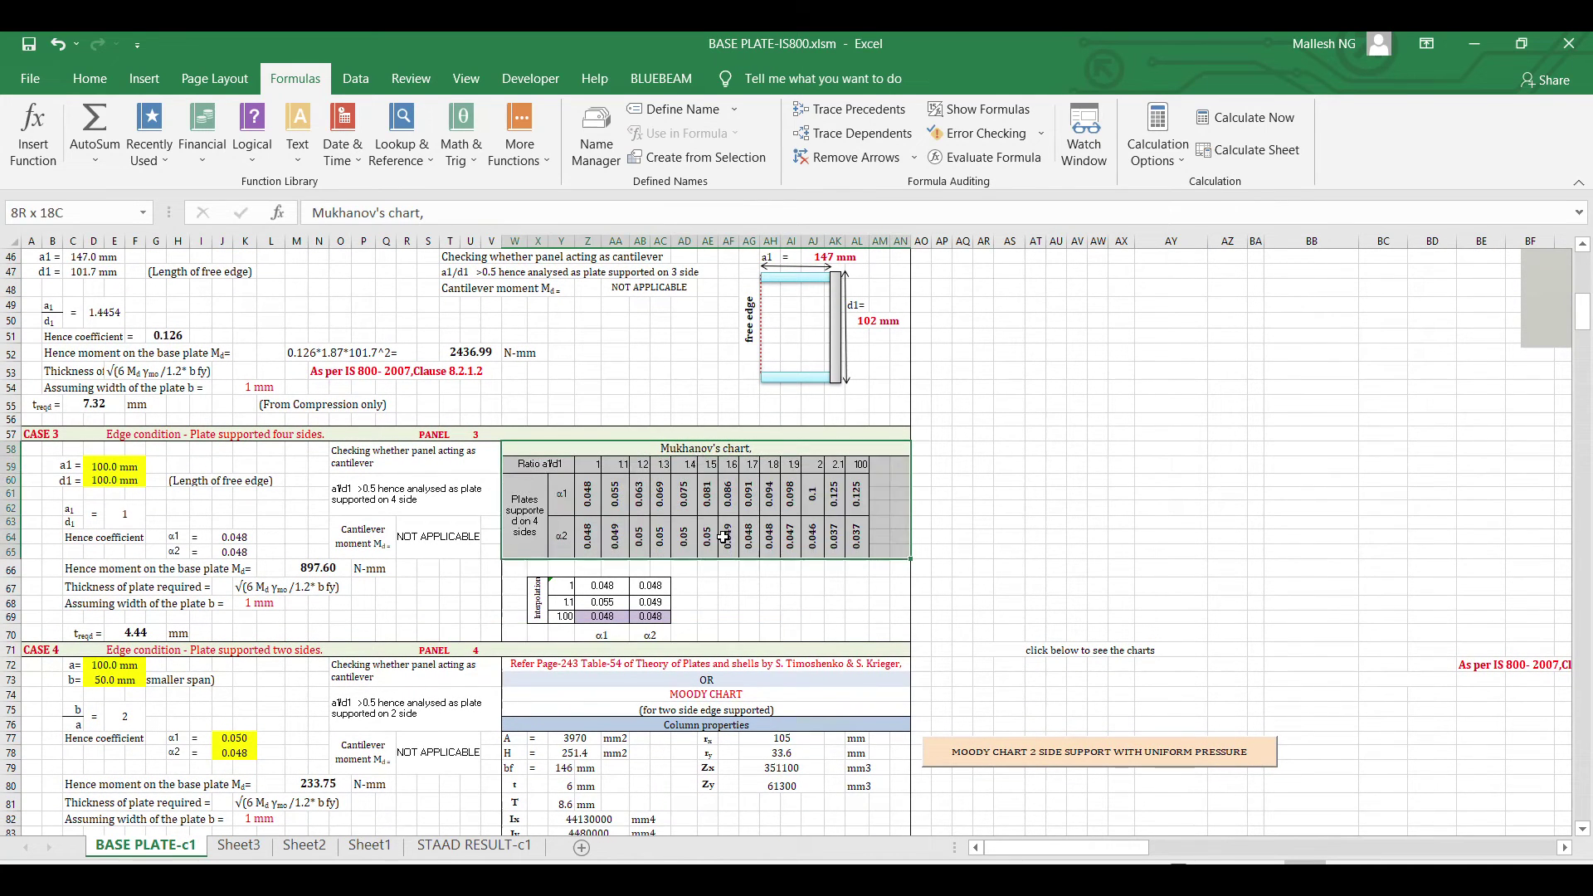
# - Review the weld and bolt tension checks, then switch to the IDEA StatiCa window
pyautogui.scroll(-3, 1002, 745)
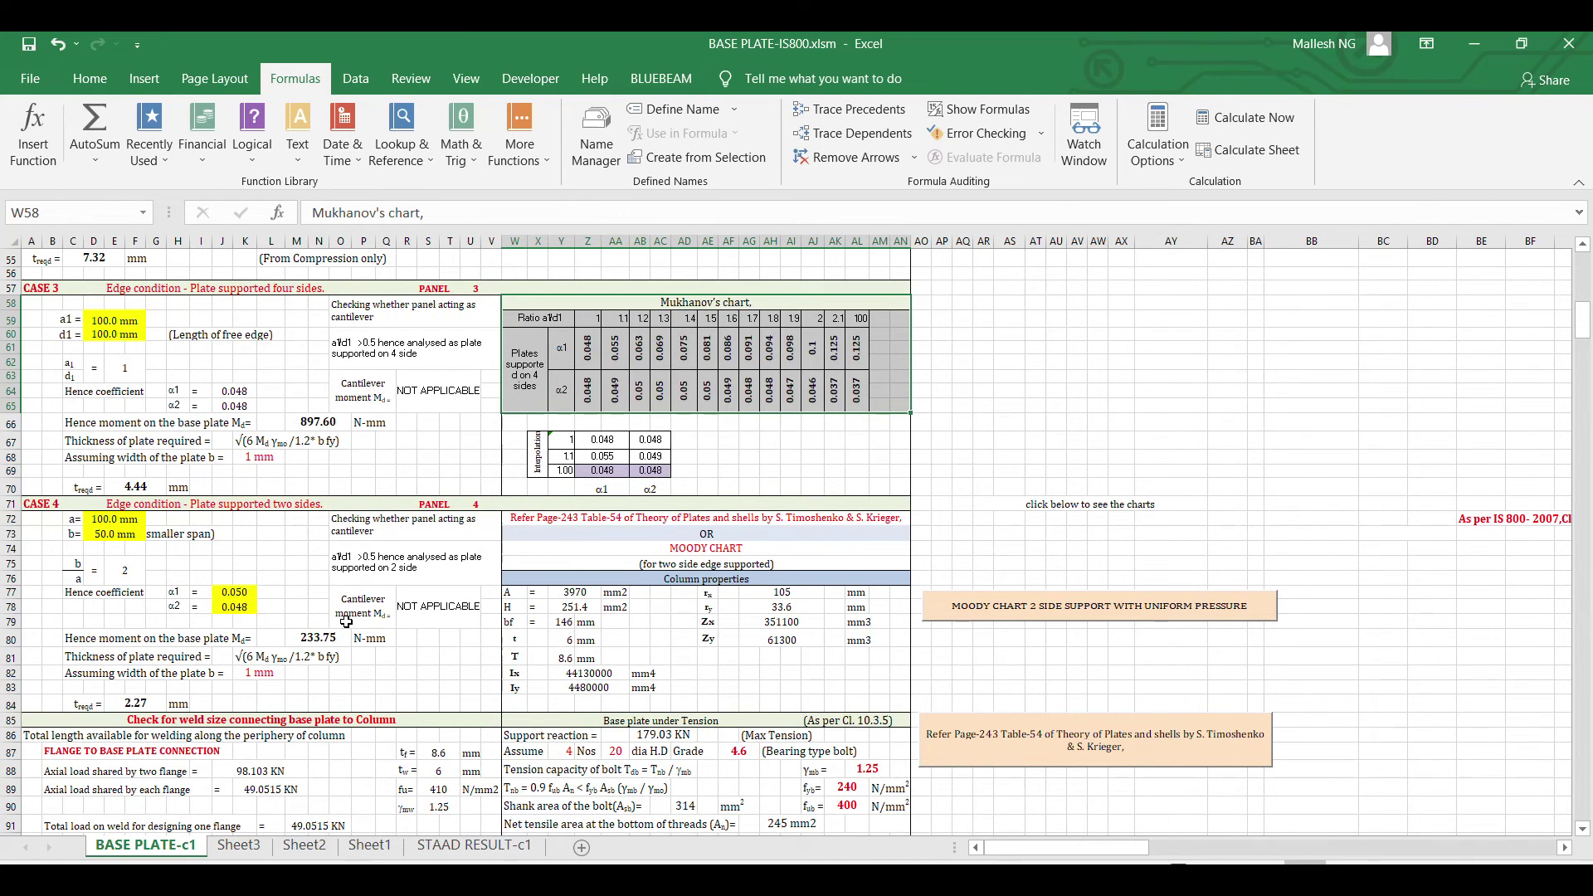
pyautogui.scroll(-6, 347, 622)
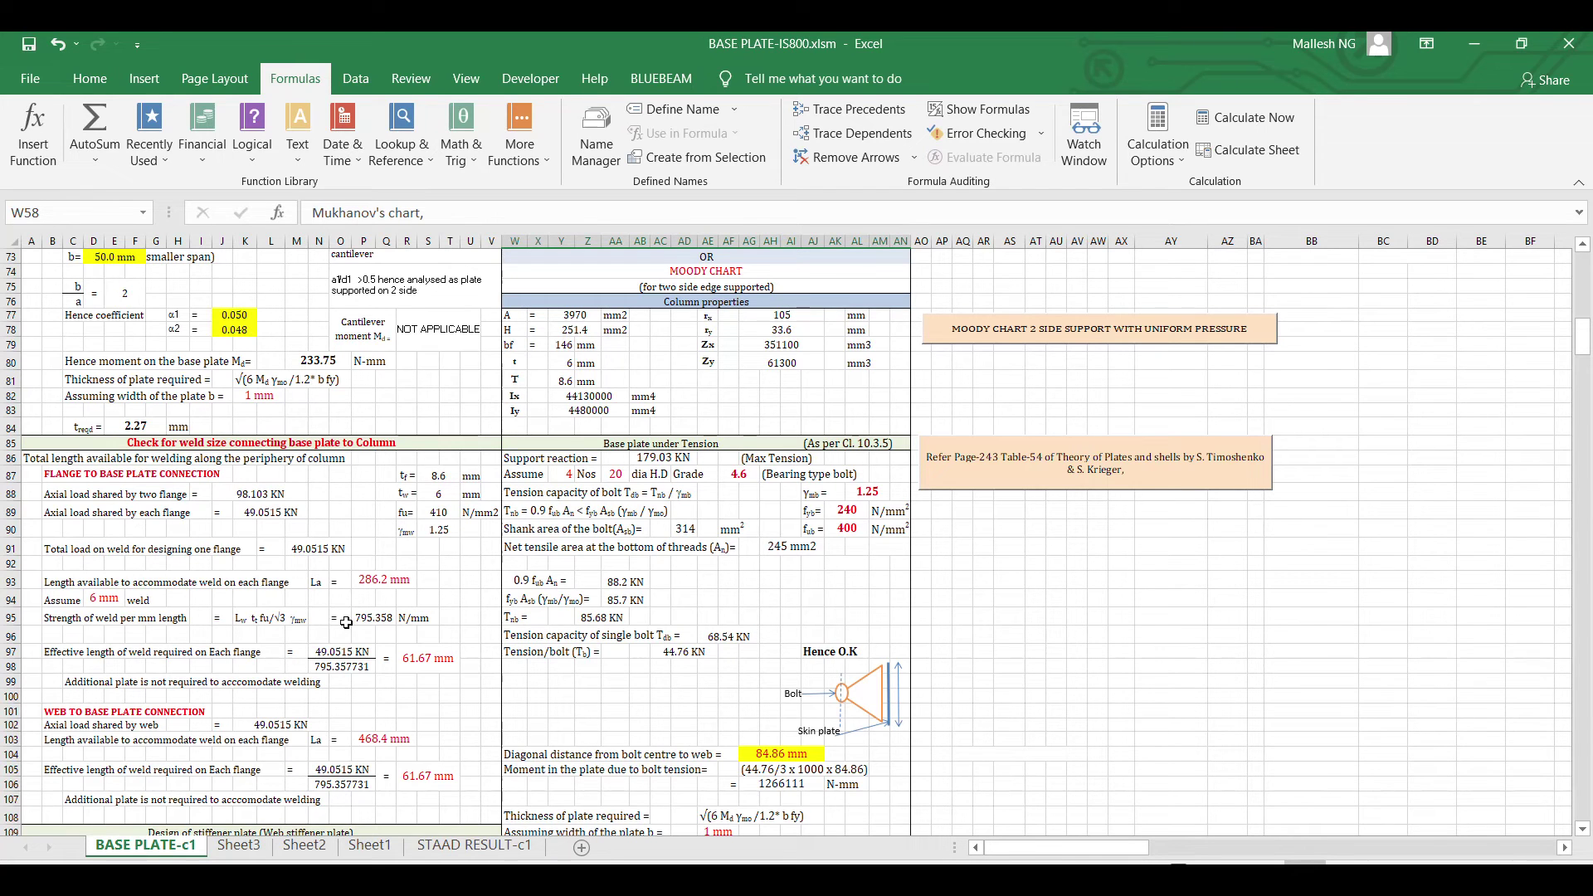
pyautogui.scroll(3, 726, 576)
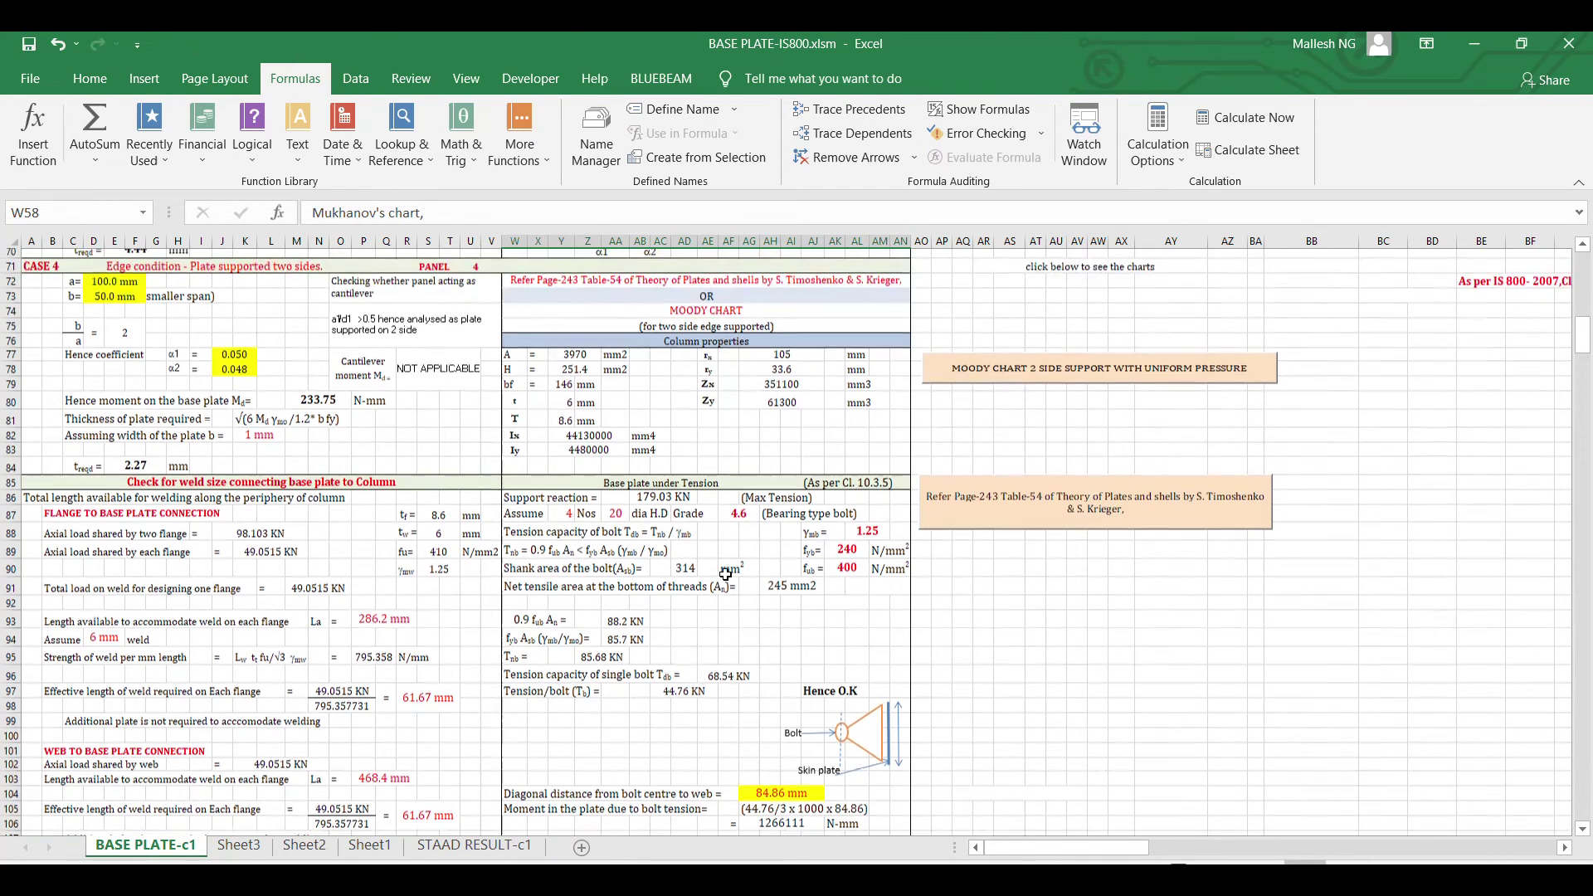
pyautogui.scroll(-4, 725, 575)
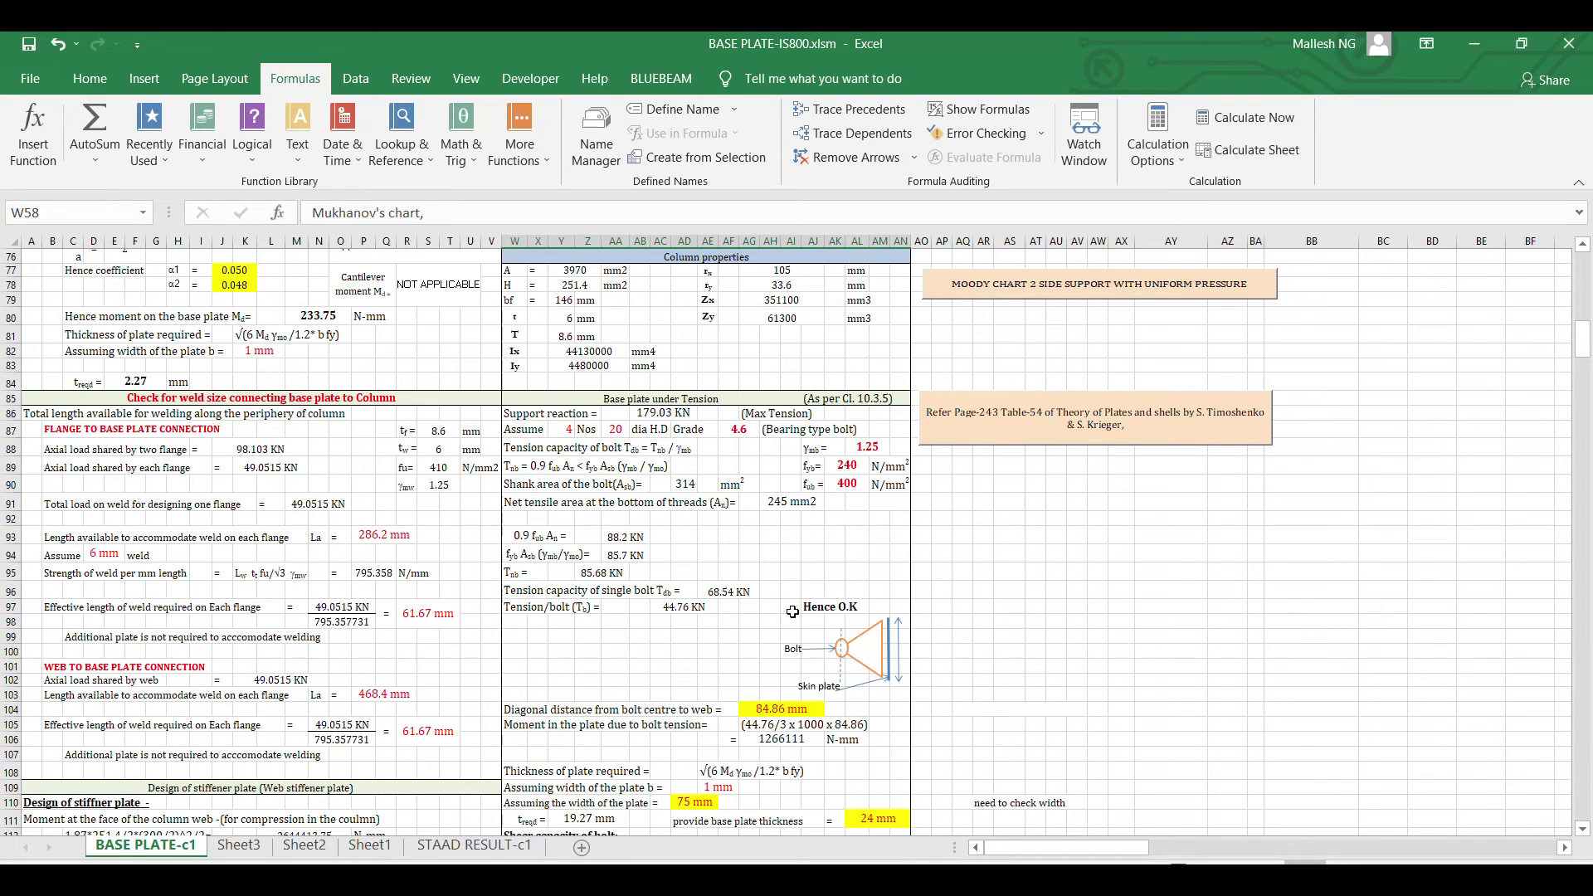
pyautogui.click(967, 881)
# - Set BP1's shear force transfer to Shear lug instead of anchors
pyautogui.click(1127, 829)
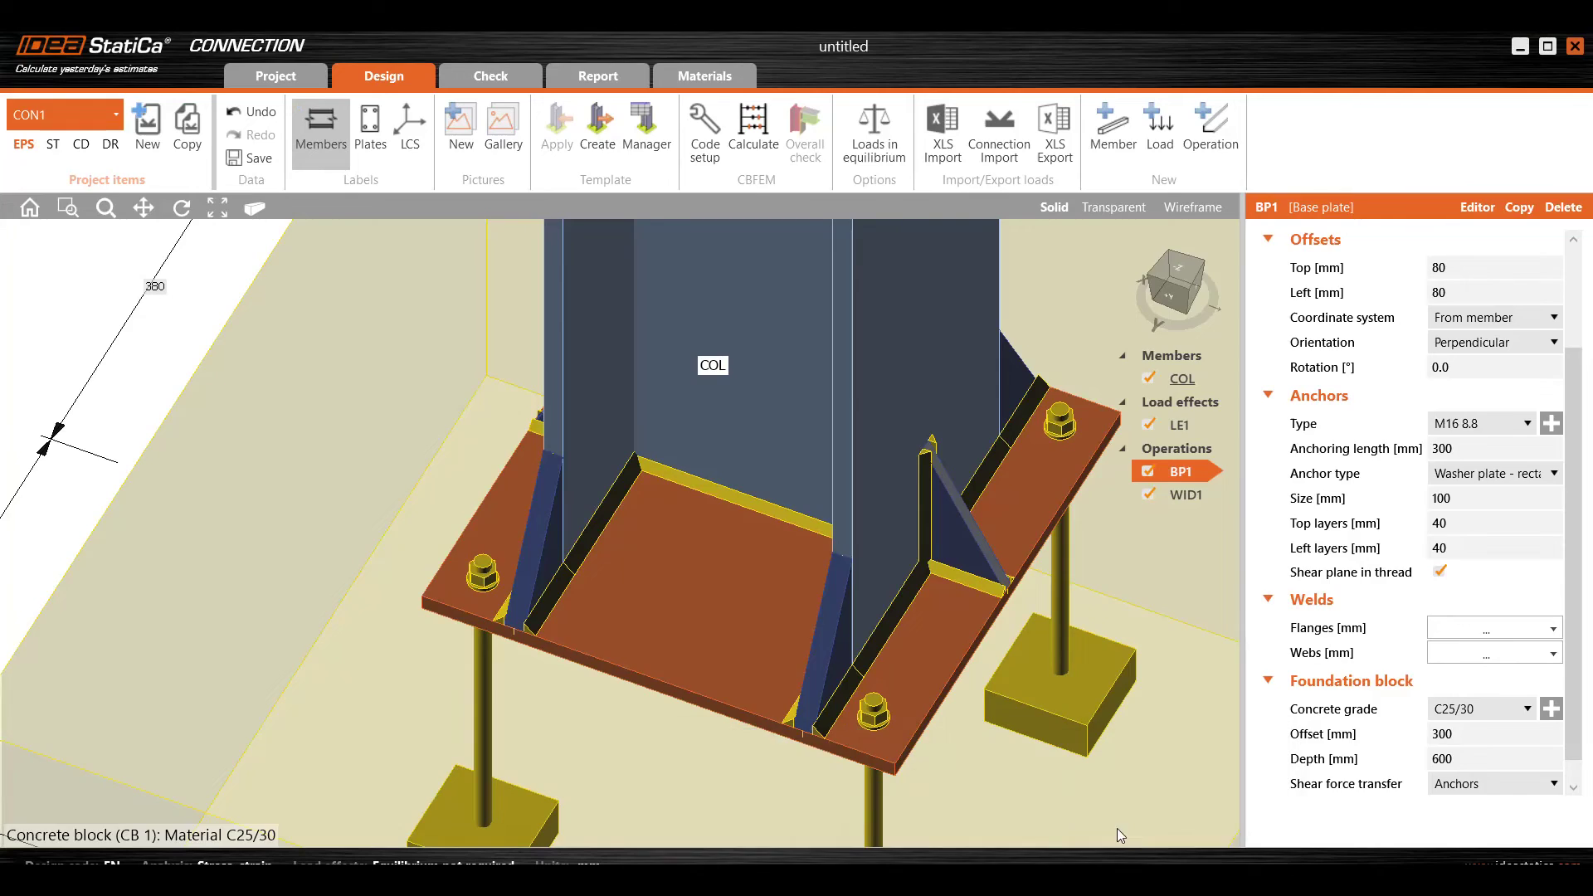
pyautogui.click(1150, 282)
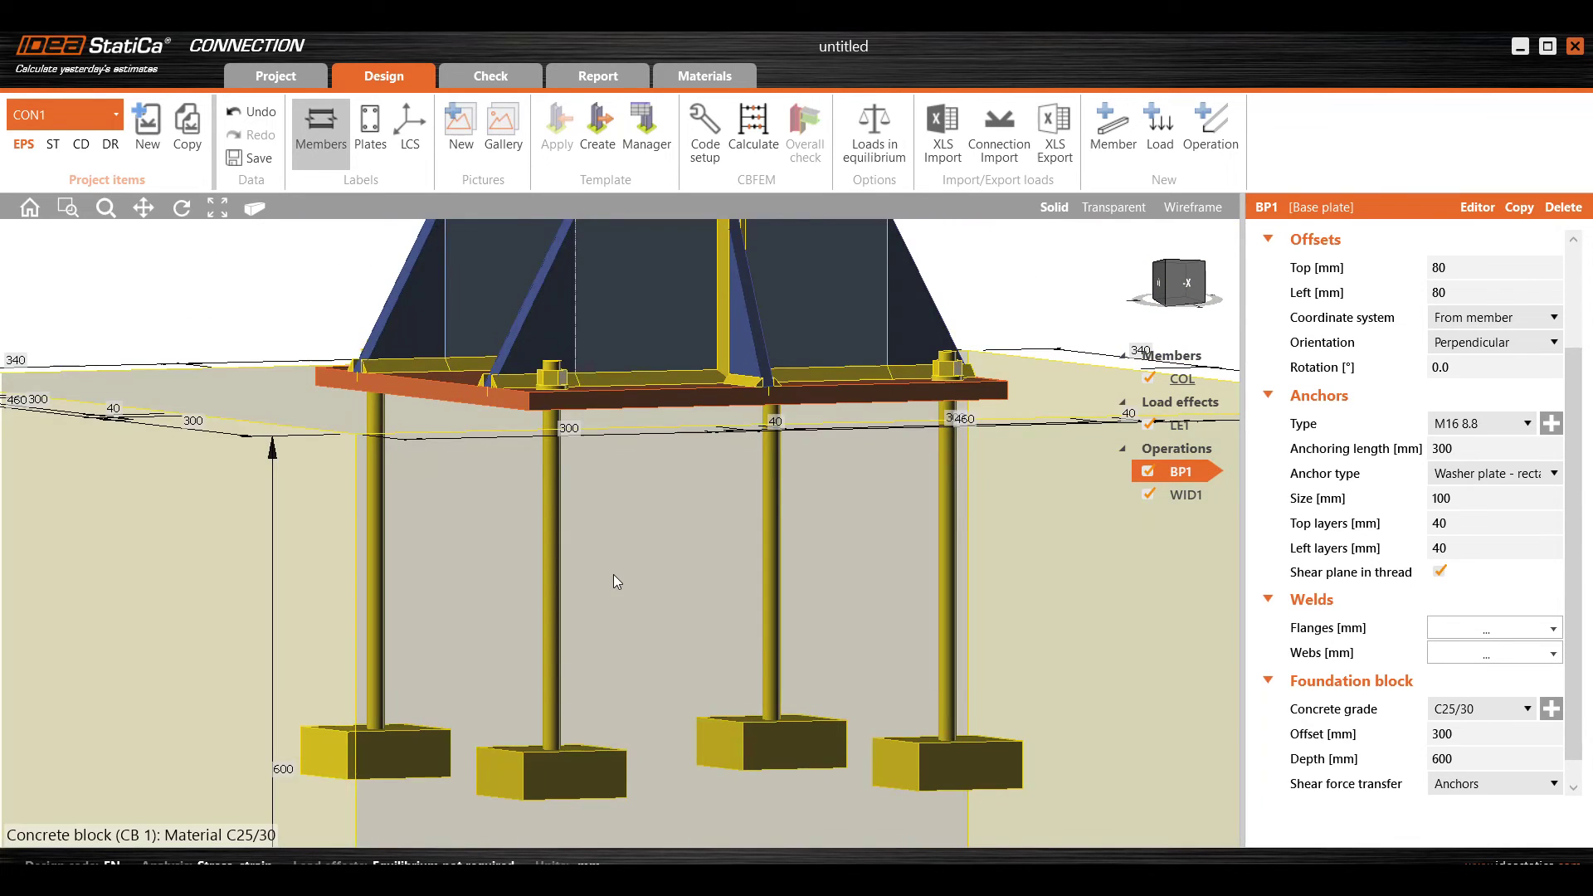
pyautogui.click(1199, 291)
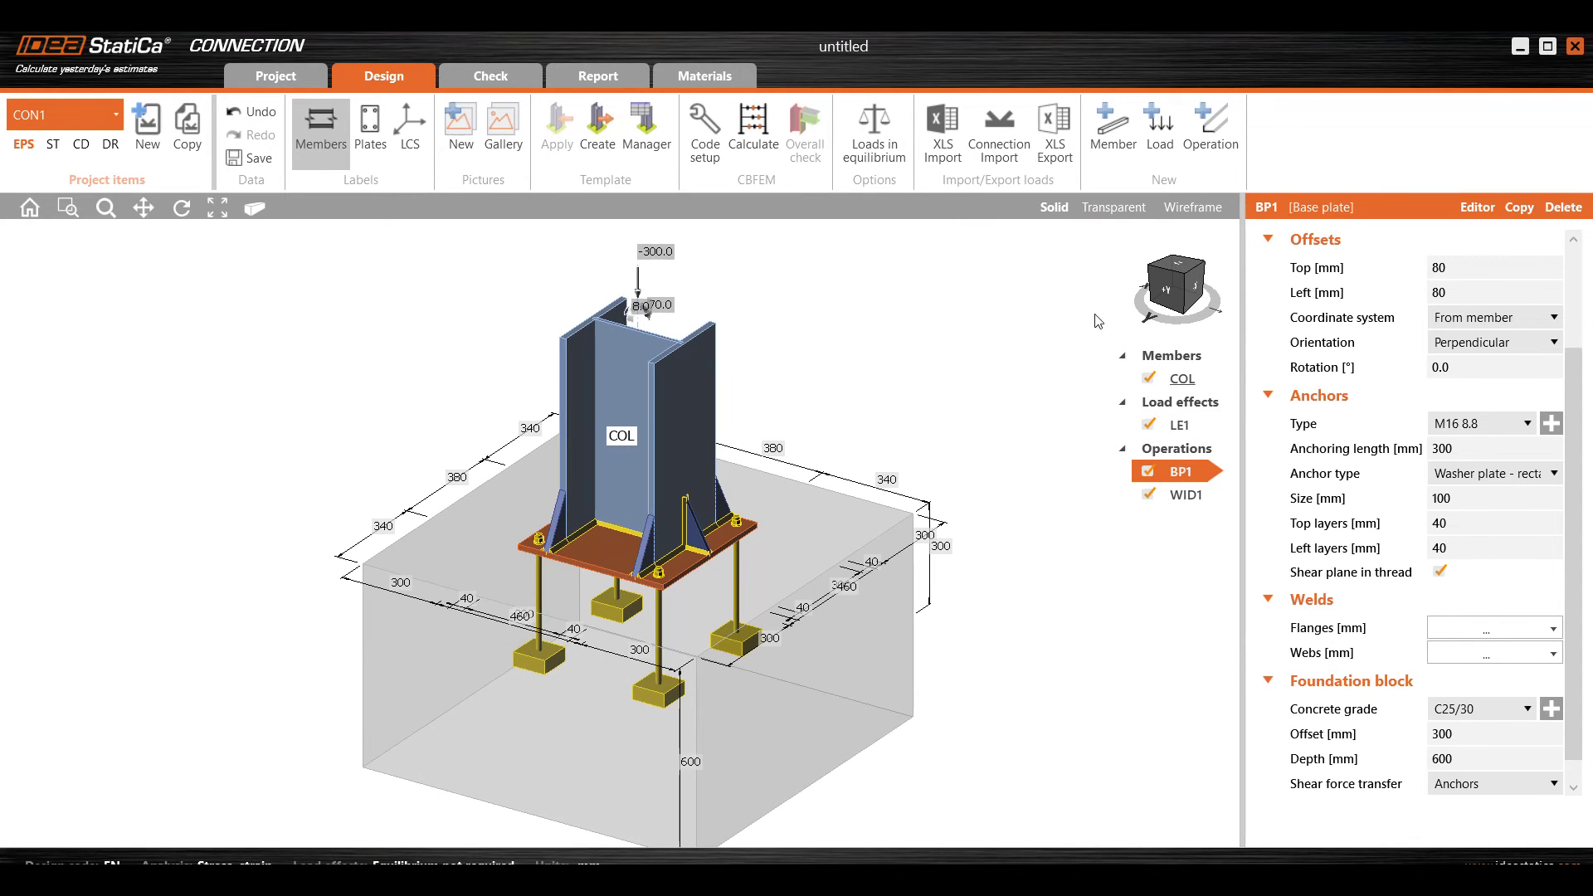
pyautogui.scroll(-1, 1474, 714)
pyautogui.click(1483, 764)
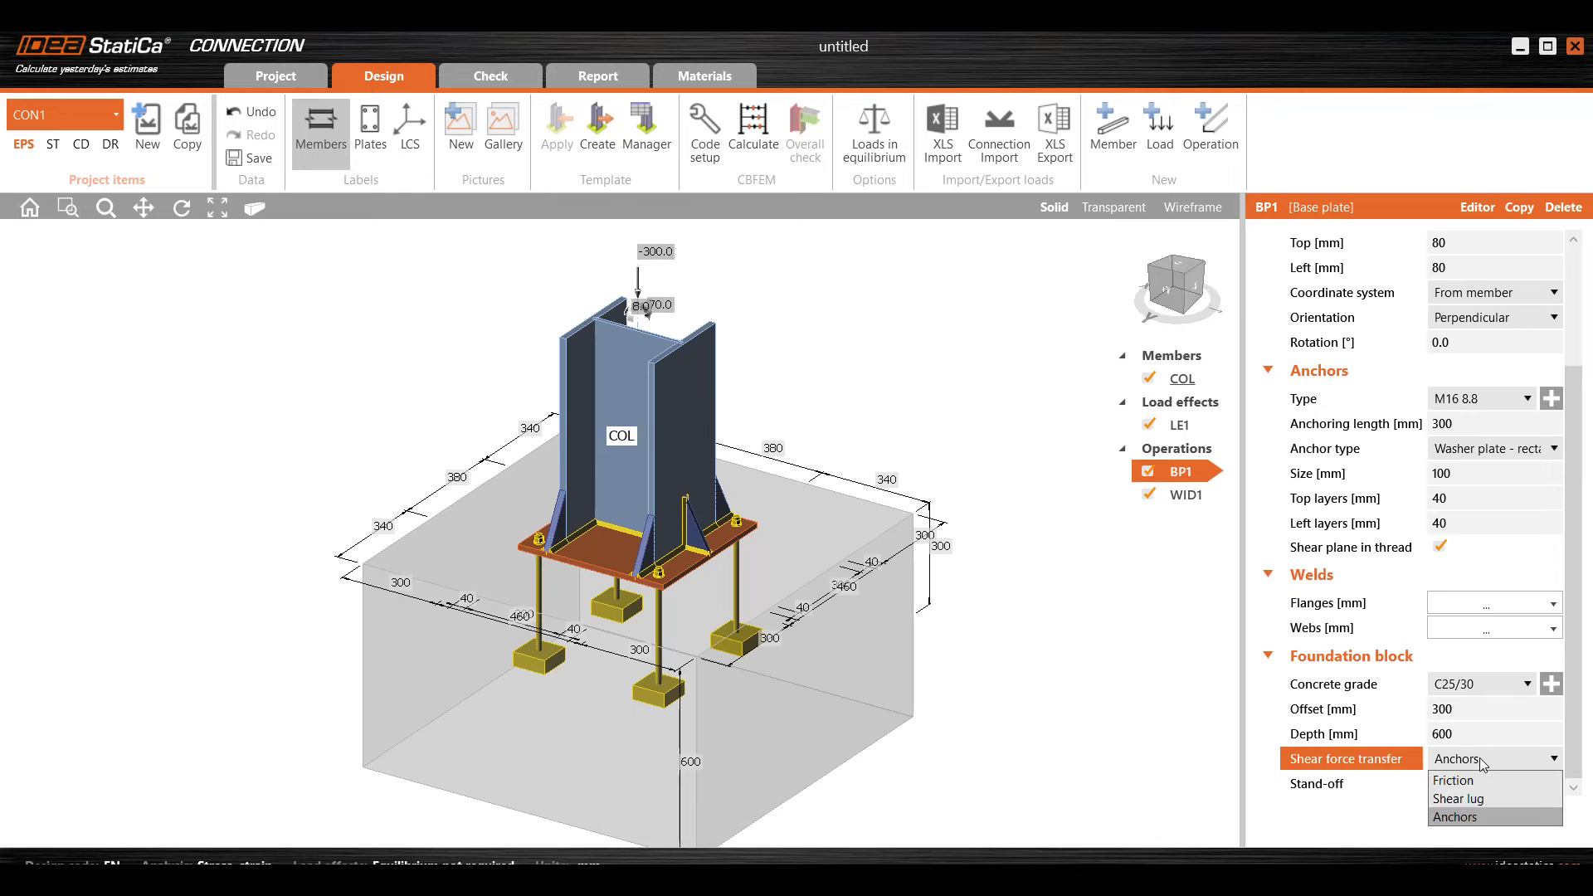
pyautogui.click(1484, 799)
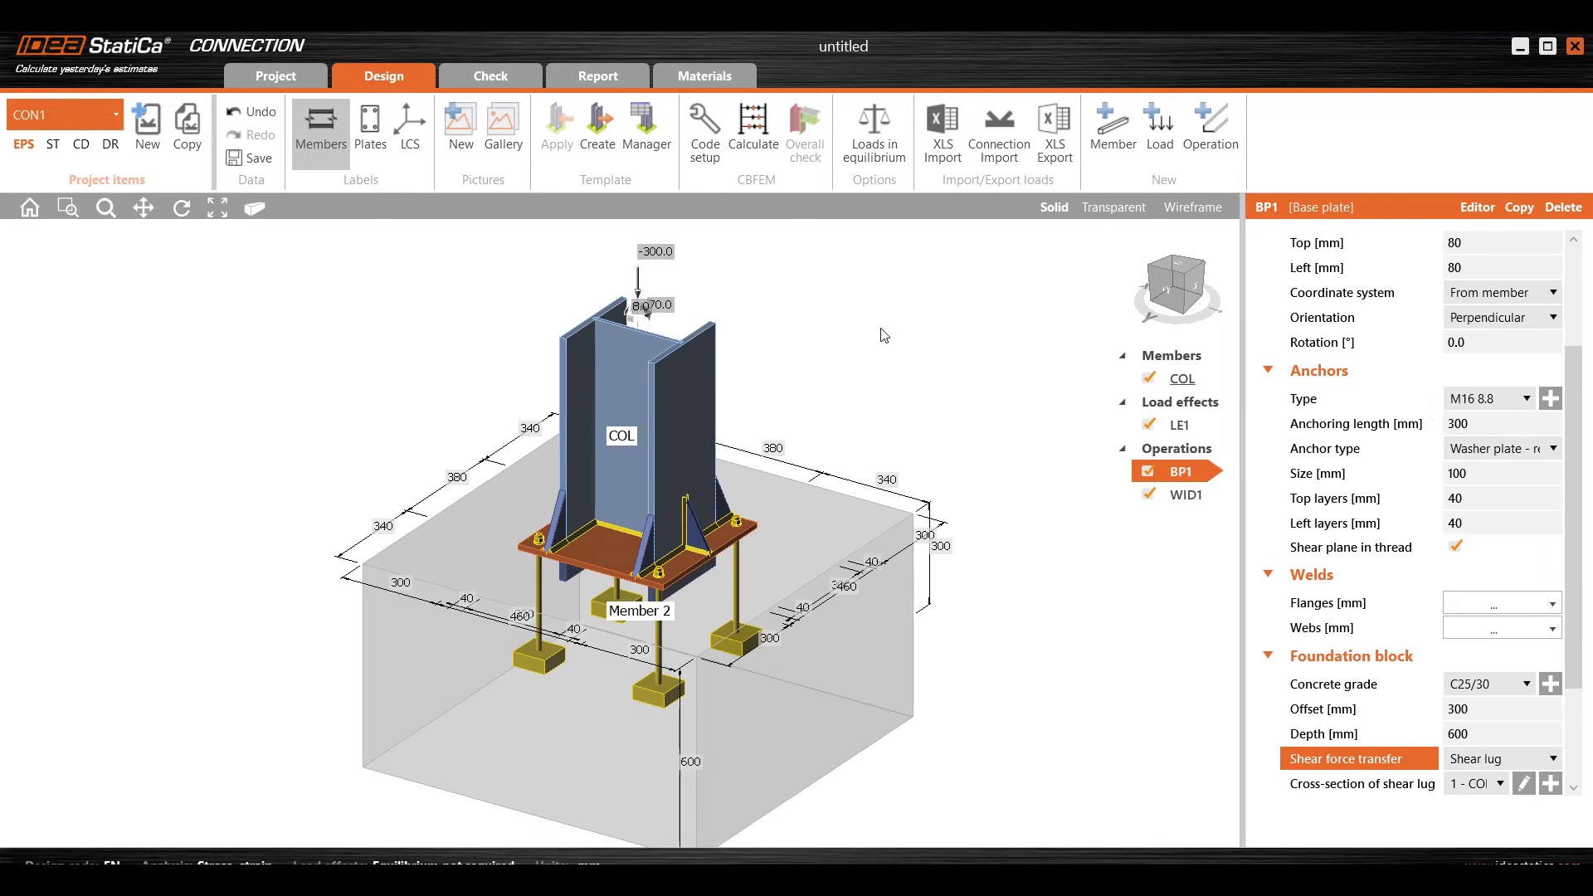
# - View the shear lug from the front, underneath, above and isometric angles
pyautogui.click(1173, 278)
pyautogui.click(1170, 312)
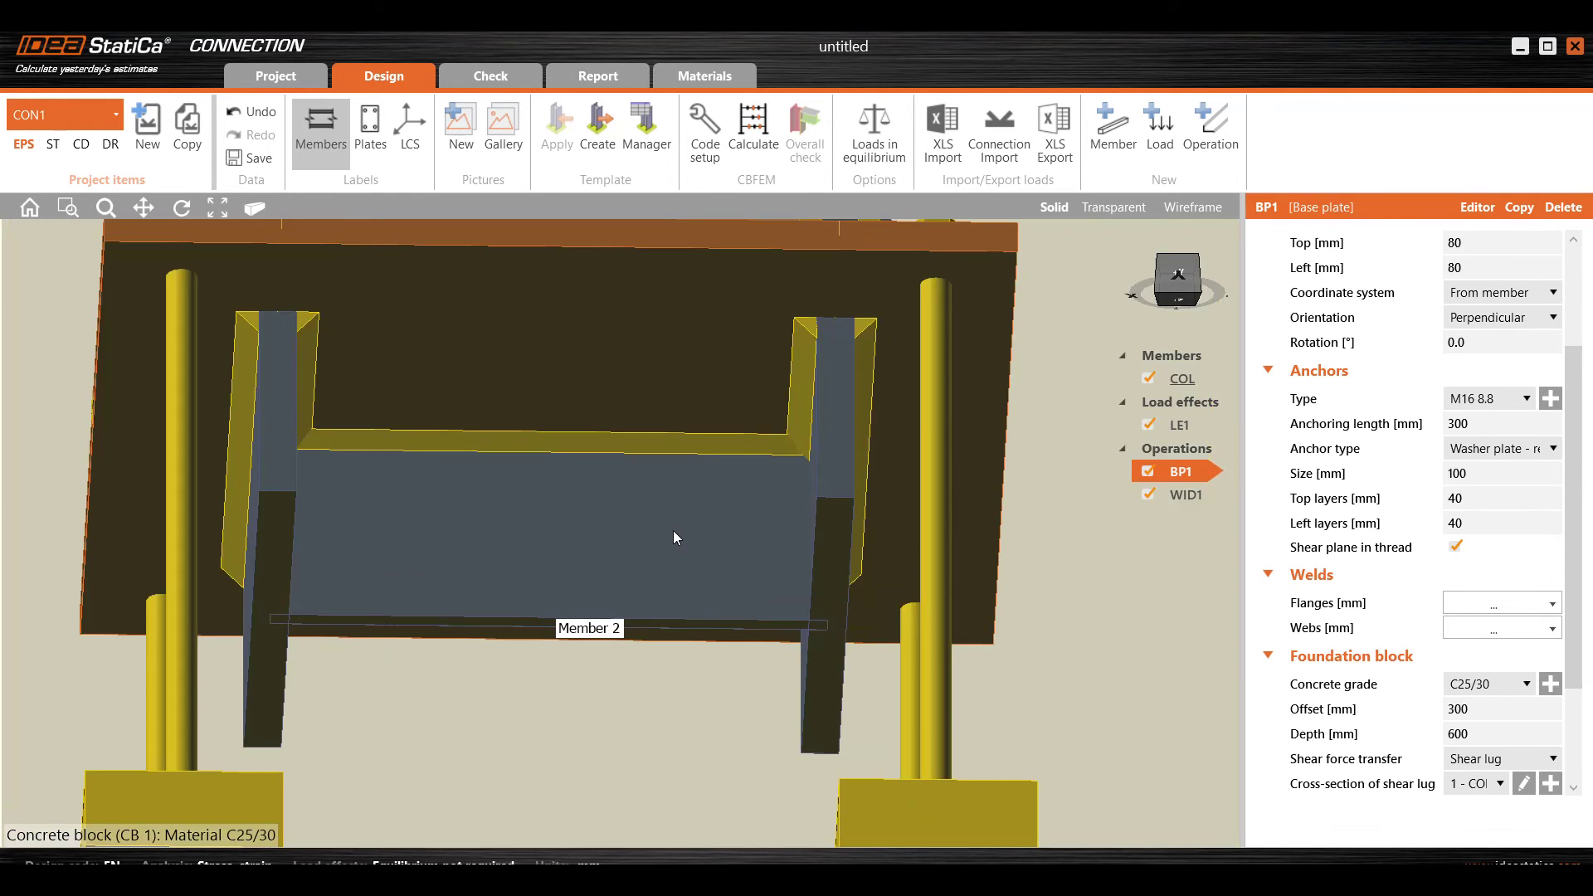
pyautogui.click(1198, 306)
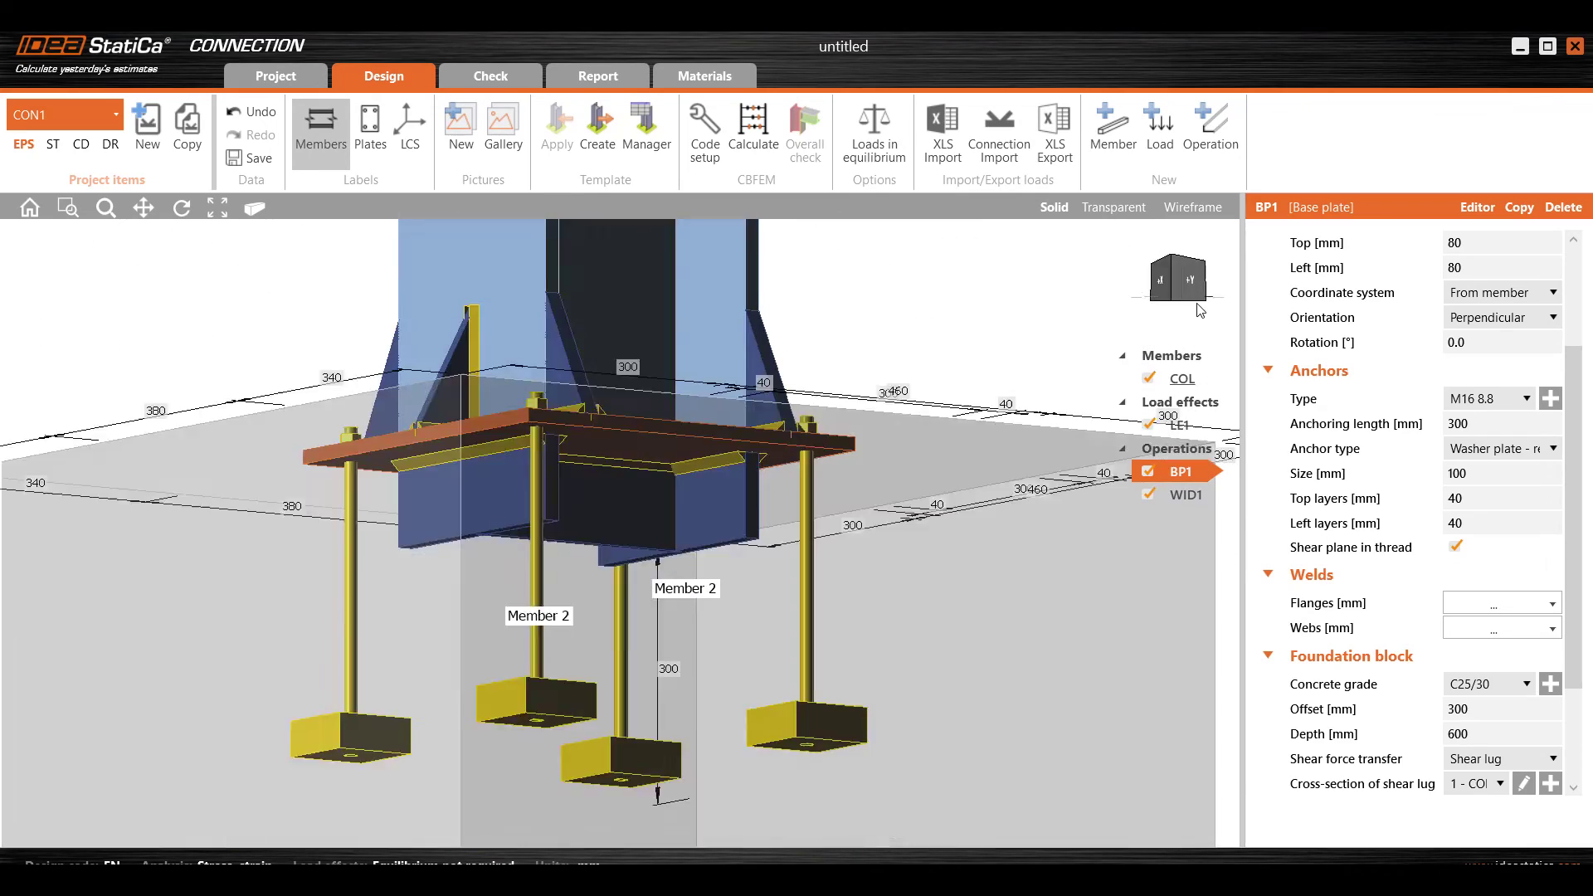
pyautogui.click(1195, 307)
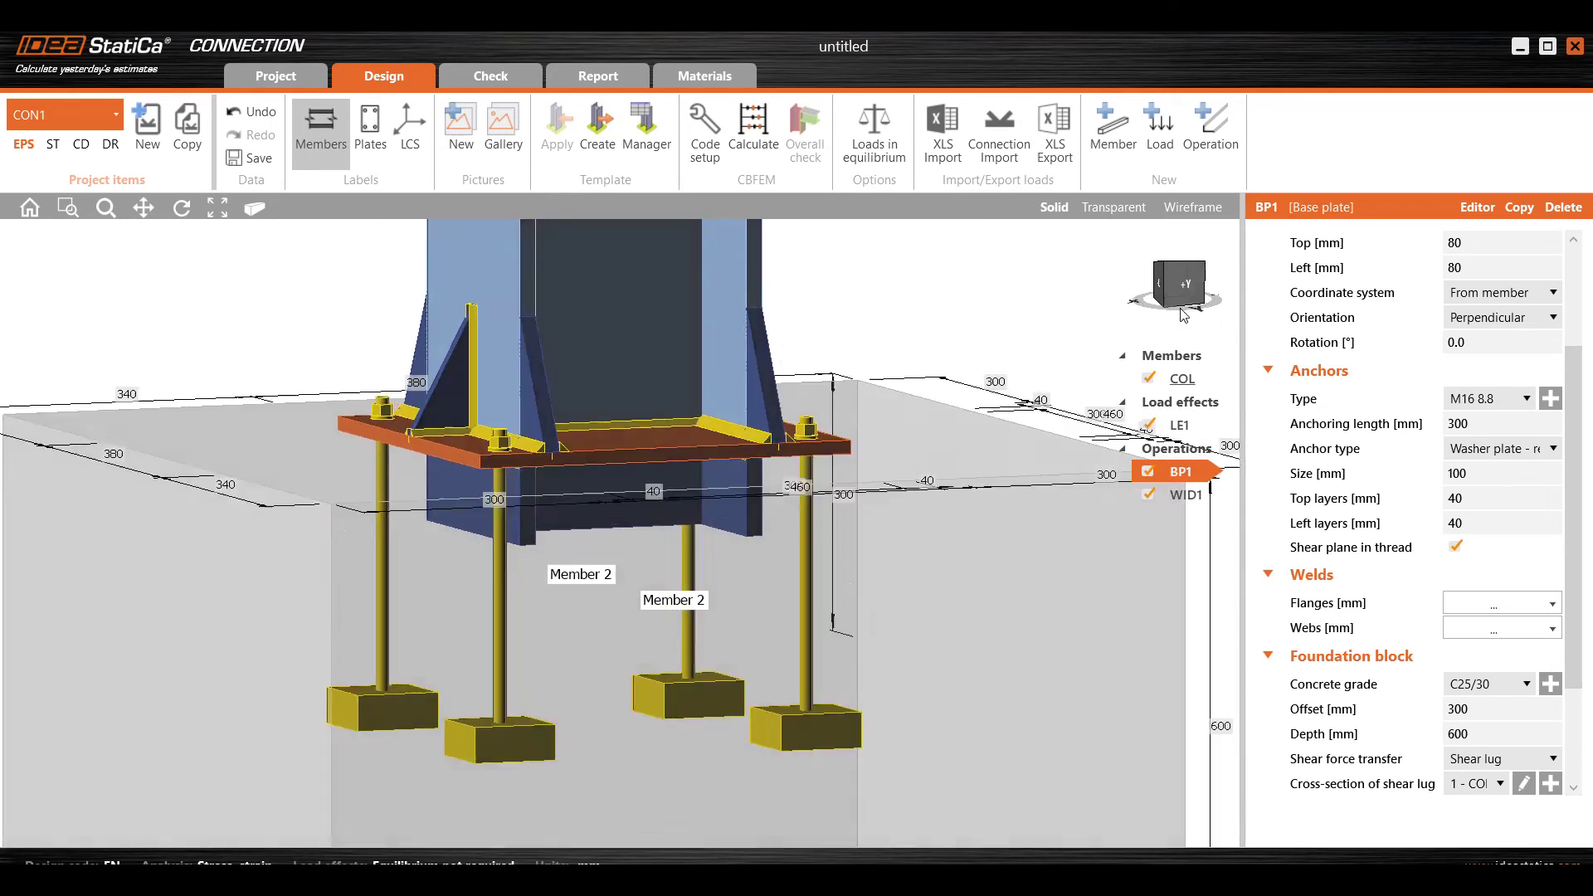
pyautogui.click(1183, 314)
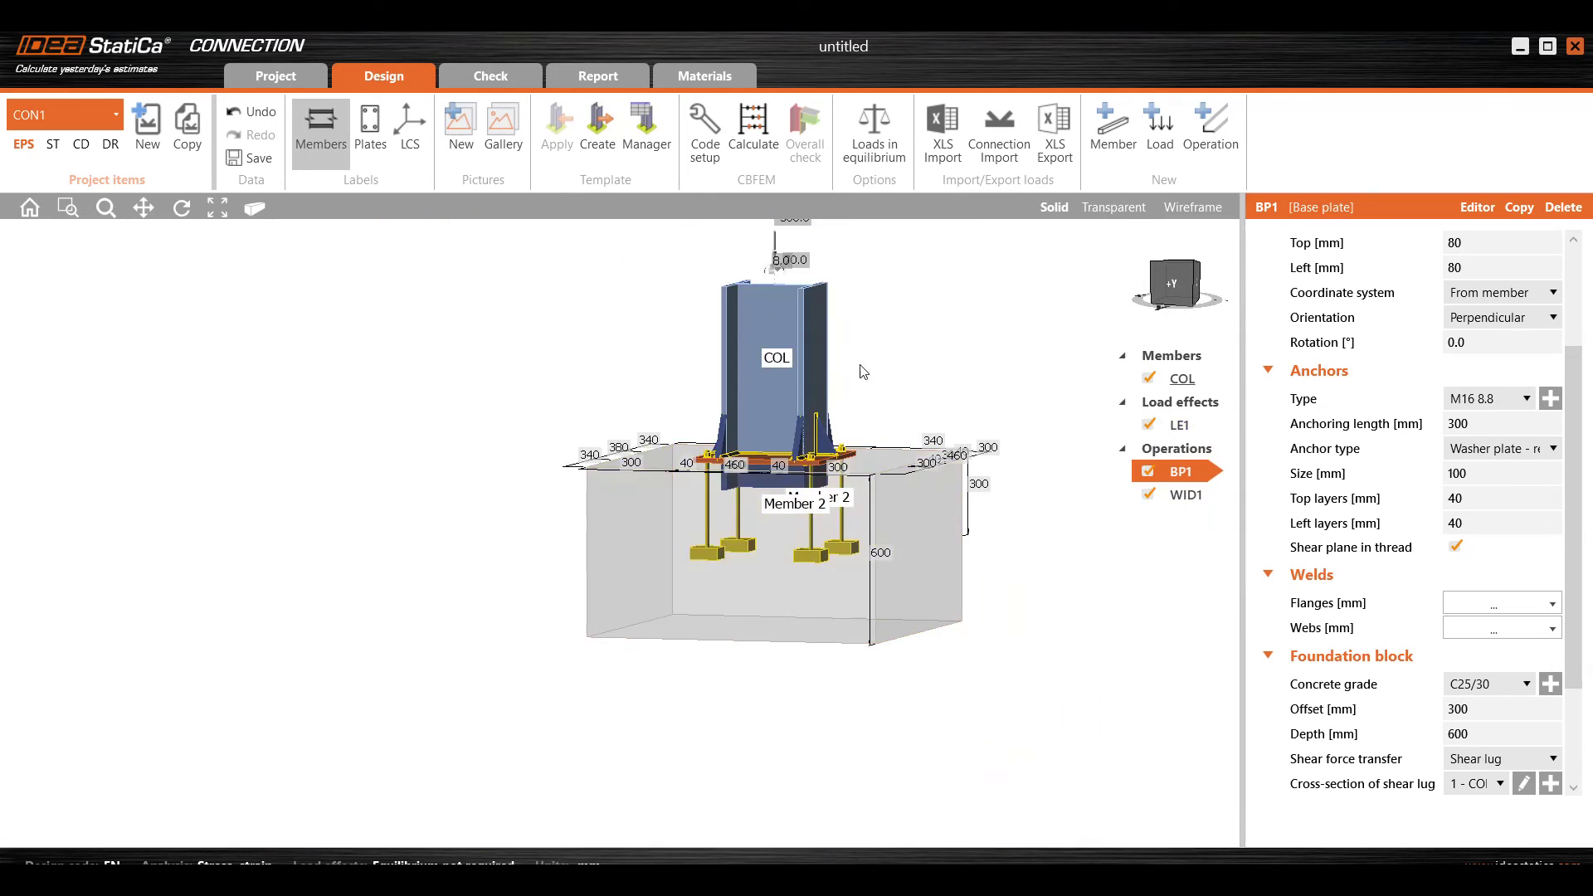
pyautogui.click(1170, 309)
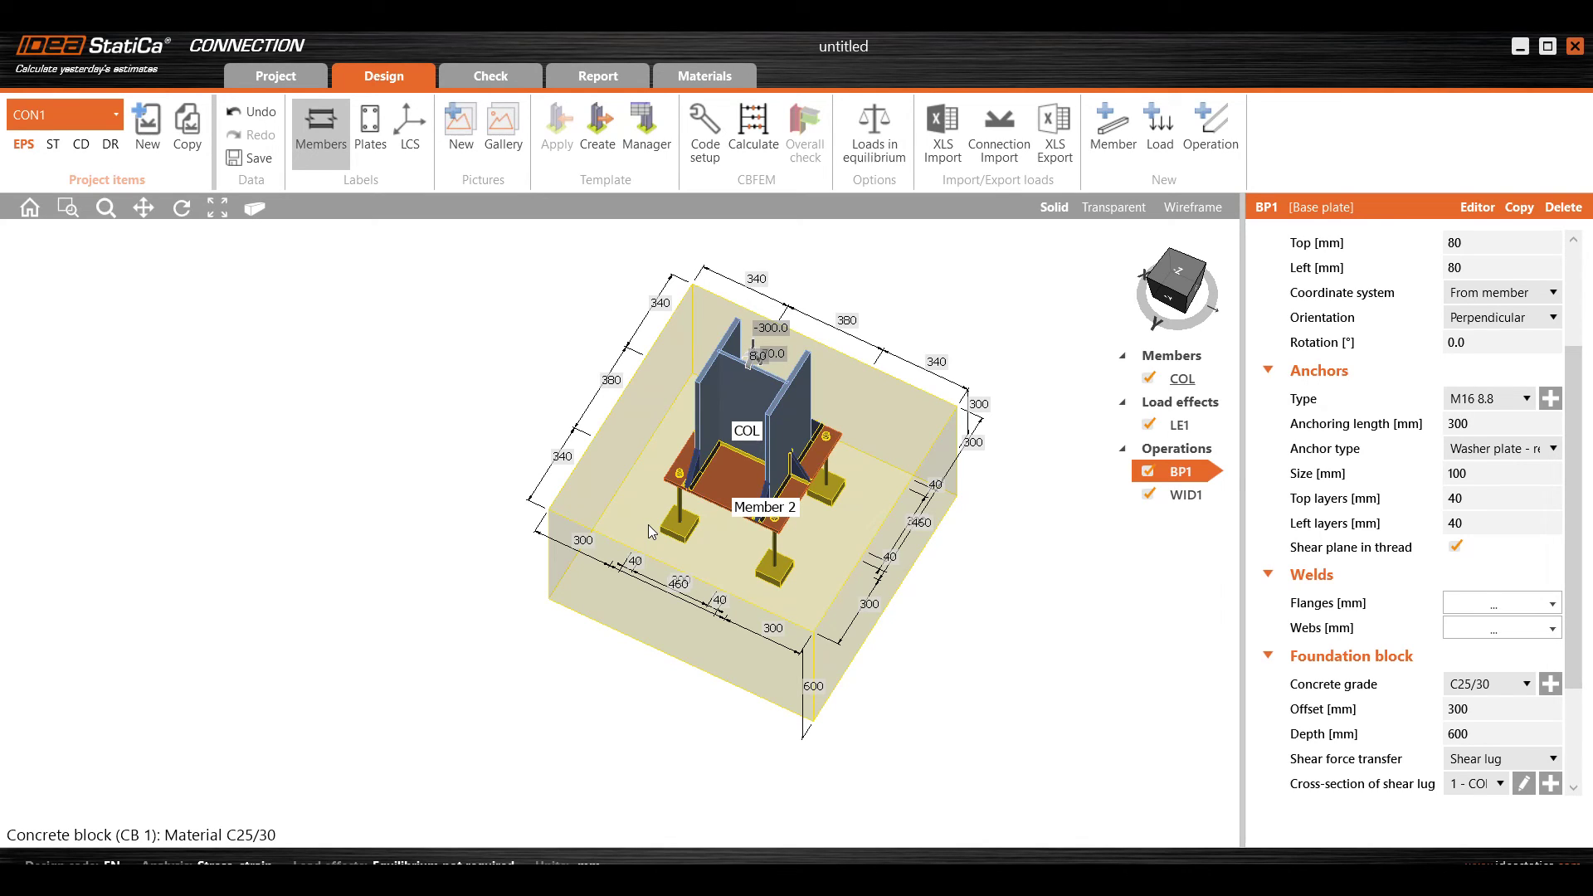
# - Switch to Book1.xlsm and select the grey concrete block and bottom-left bolt circle shapes
pyautogui.moveTo(1076, 863)
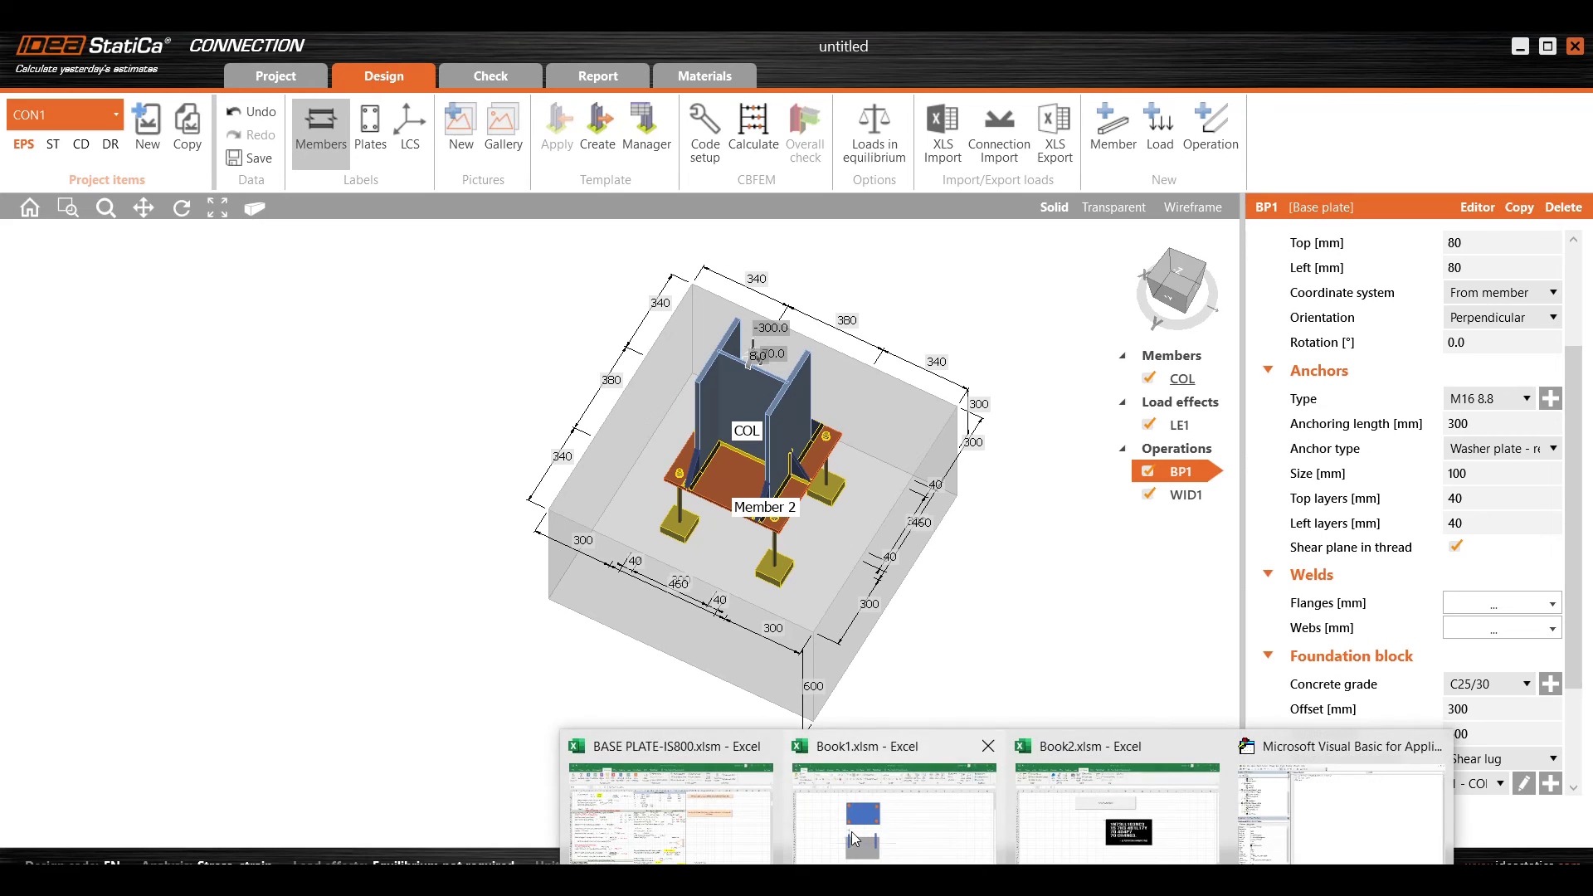
pyautogui.click(988, 747)
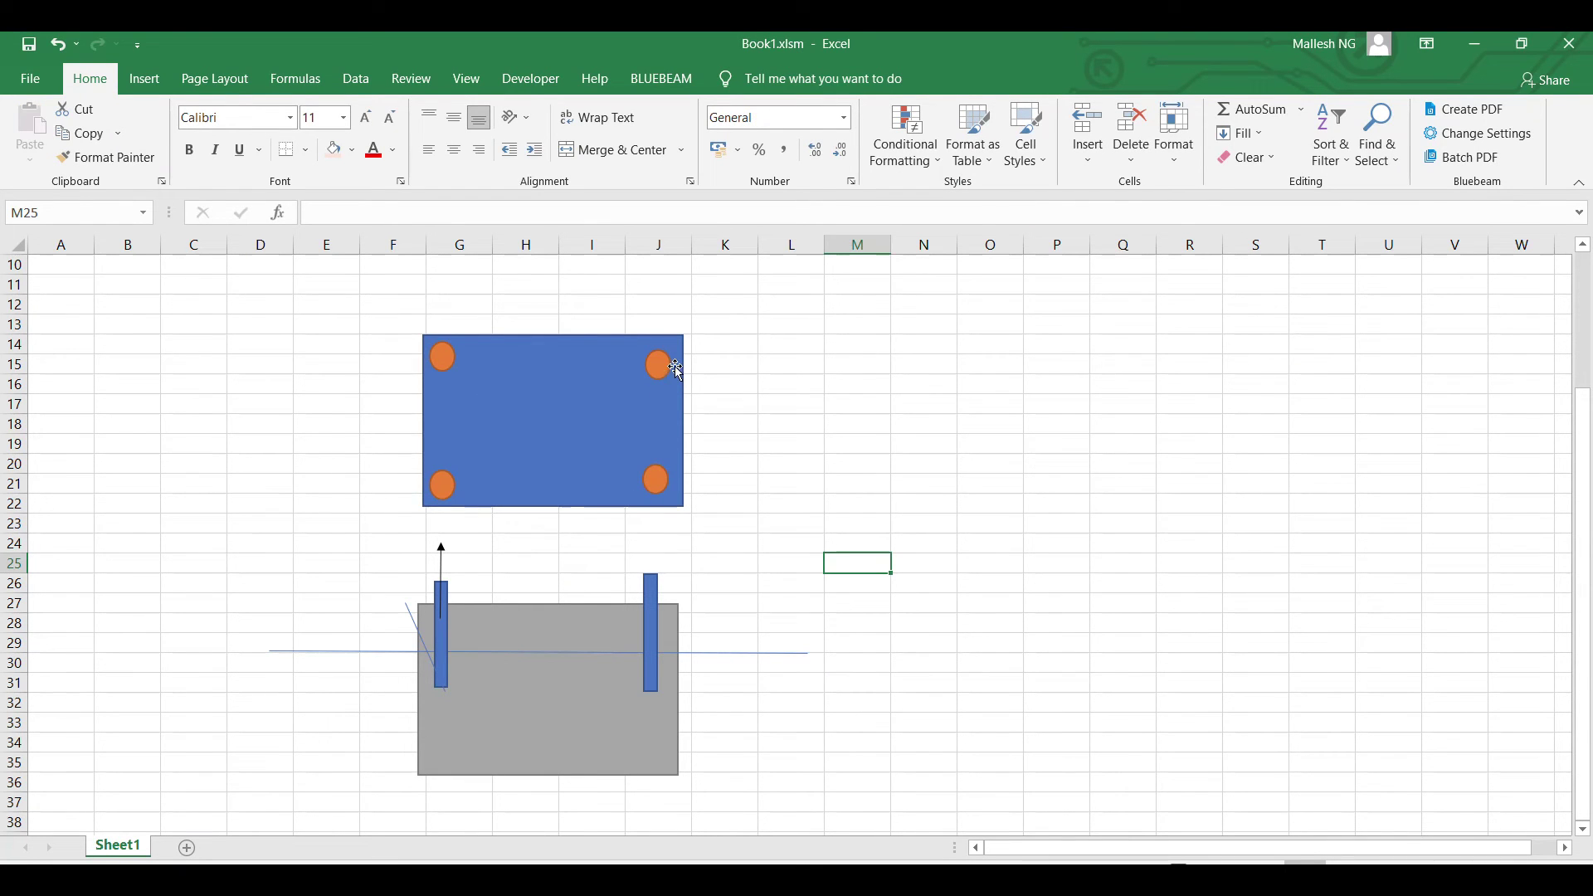
pyautogui.click(498, 730)
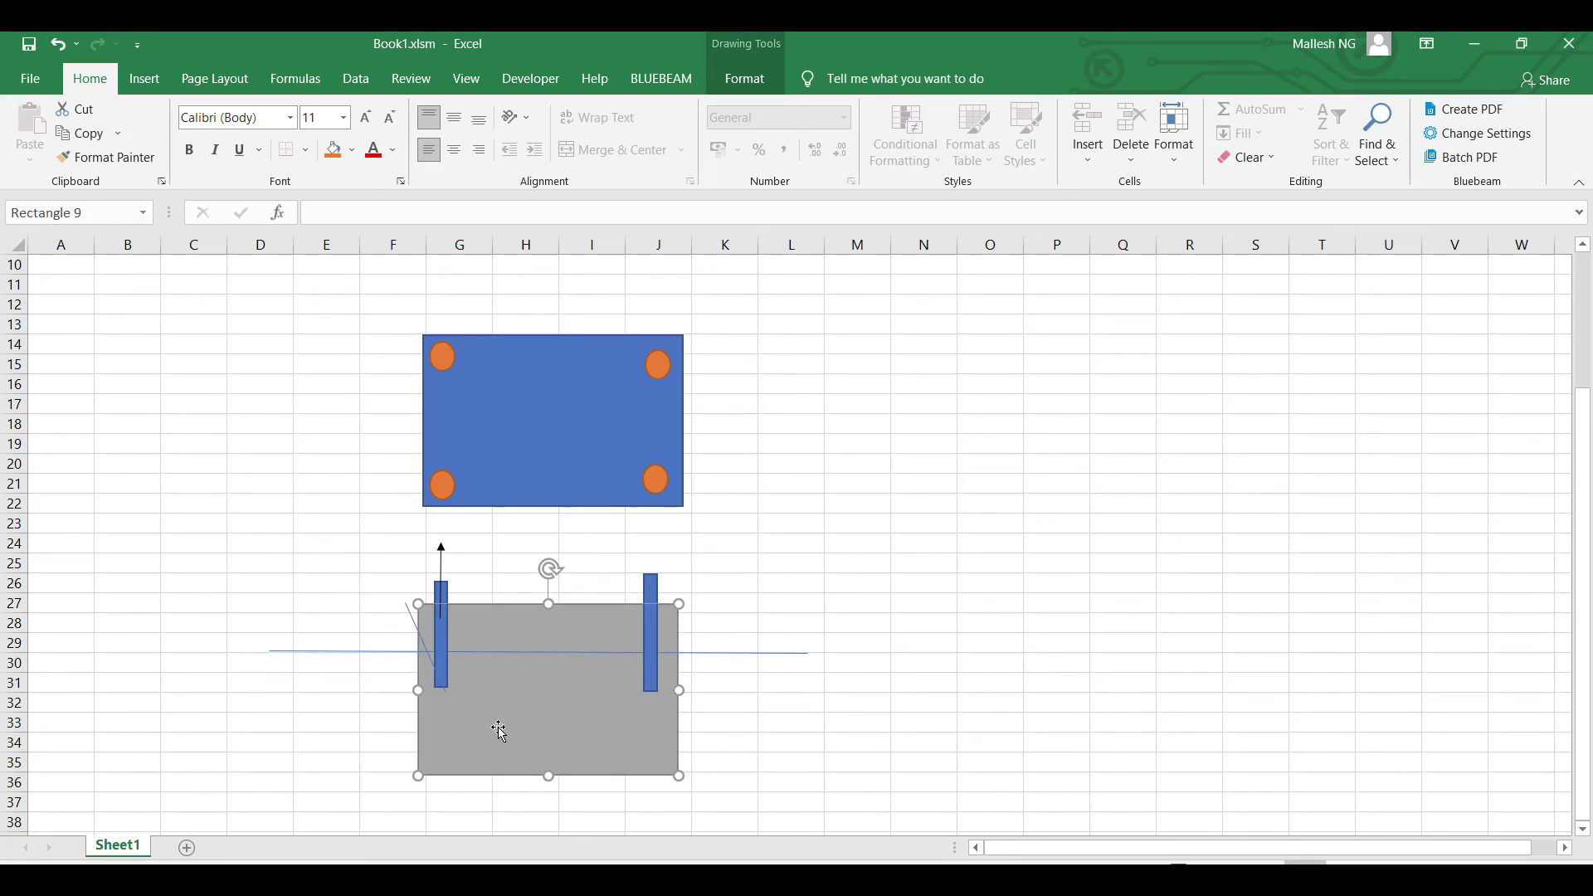
pyautogui.click(444, 486)
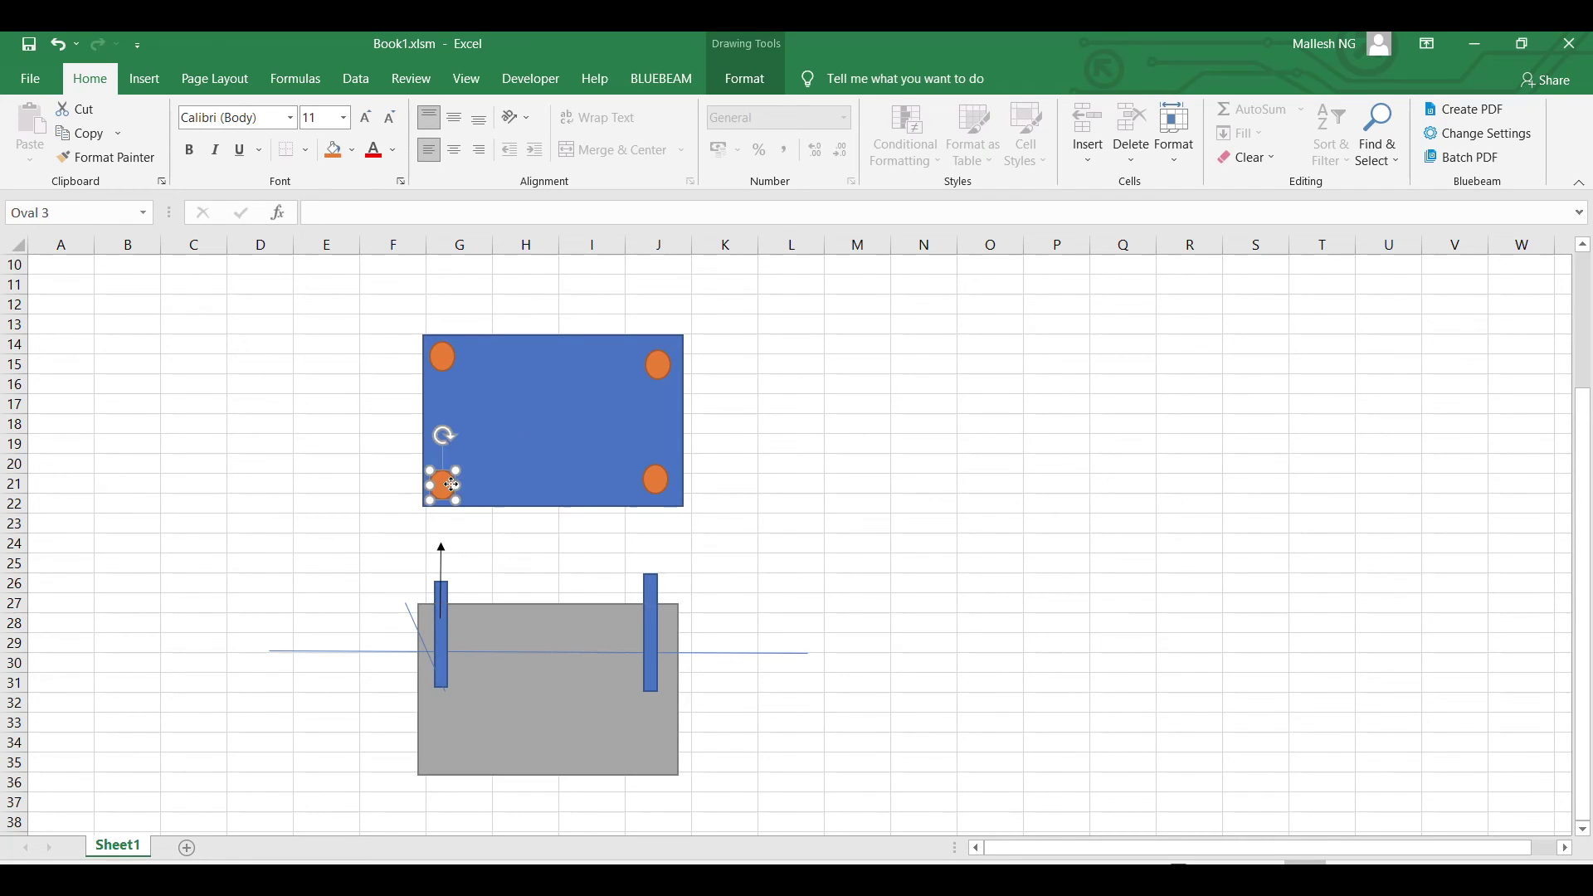
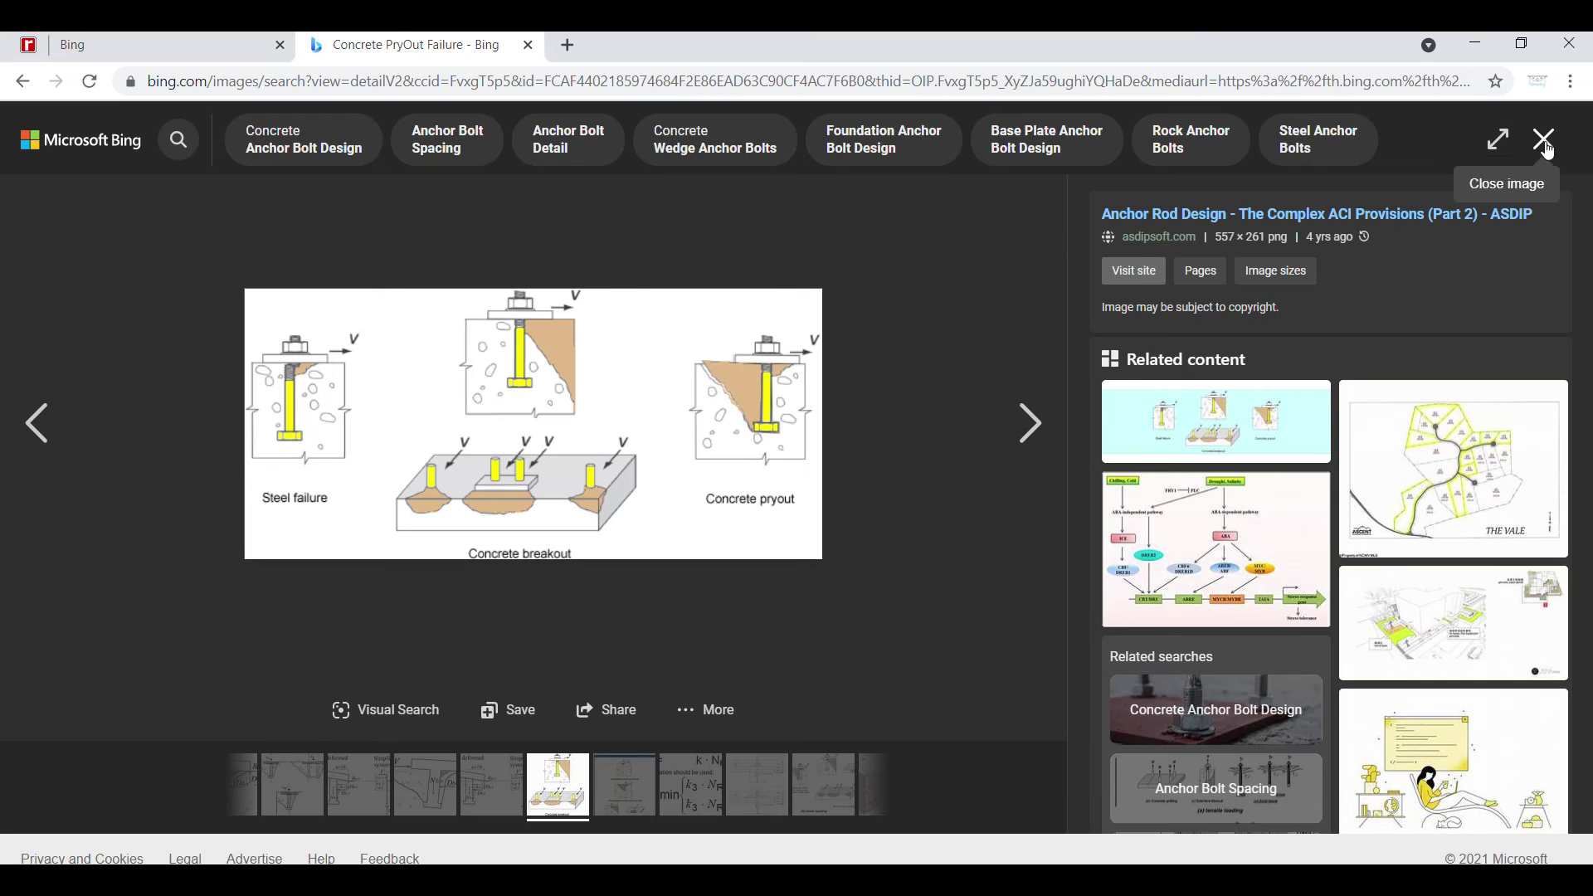
# - Minimize the browser showing the concrete pryout image to get back to the Excel sketch
pyautogui.click(1474, 45)
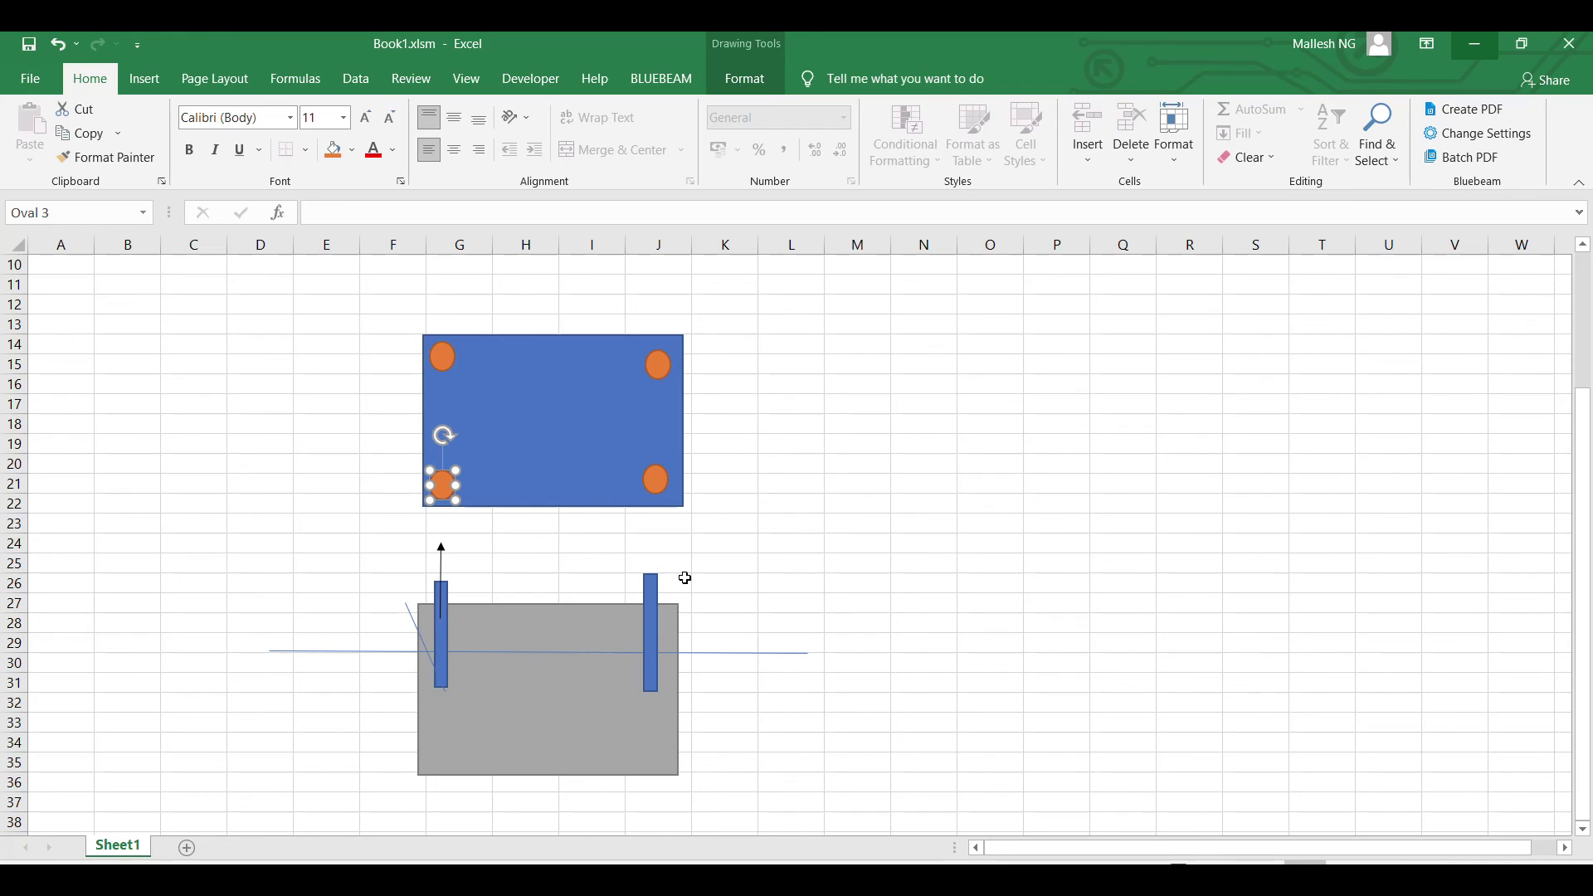
# - Shift the four orange bolt circles toward the blue plate's corners
pyautogui.press('Up')
pyautogui.press('Up')
pyautogui.press('Up')
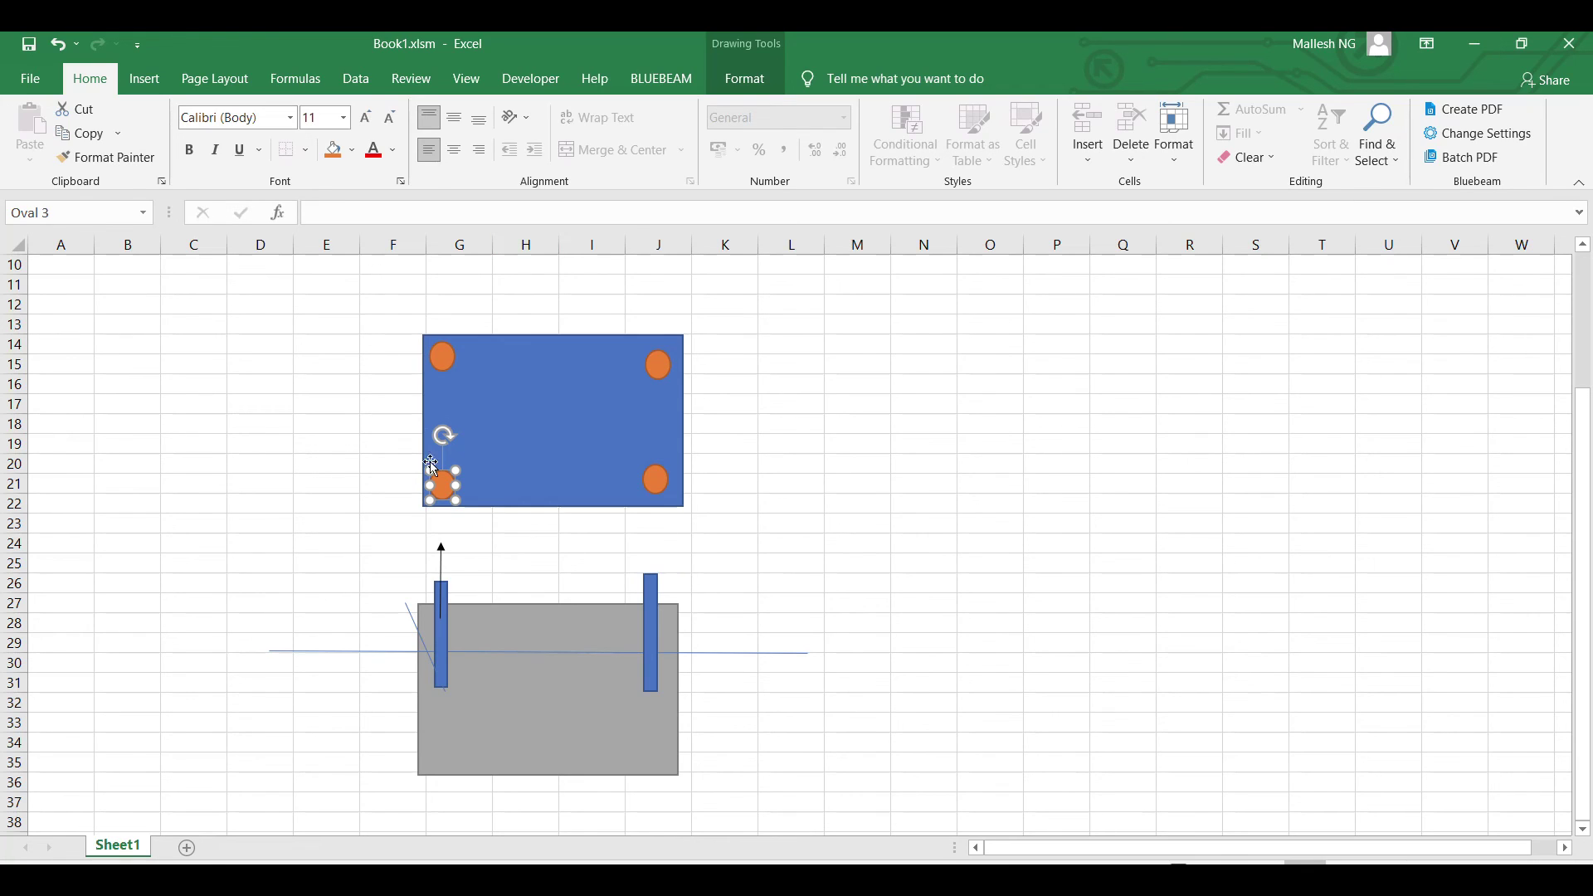
pyautogui.press('Right')
pyautogui.press('Right')
pyautogui.press('Right')
pyautogui.press('Right')
pyautogui.click(443, 357)
pyautogui.moveTo(443, 357); pyautogui.dragTo(460, 359)
pyautogui.moveTo(657, 365); pyautogui.dragTo(643, 361)
pyautogui.moveTo(656, 479); pyautogui.dragTo(648, 480)
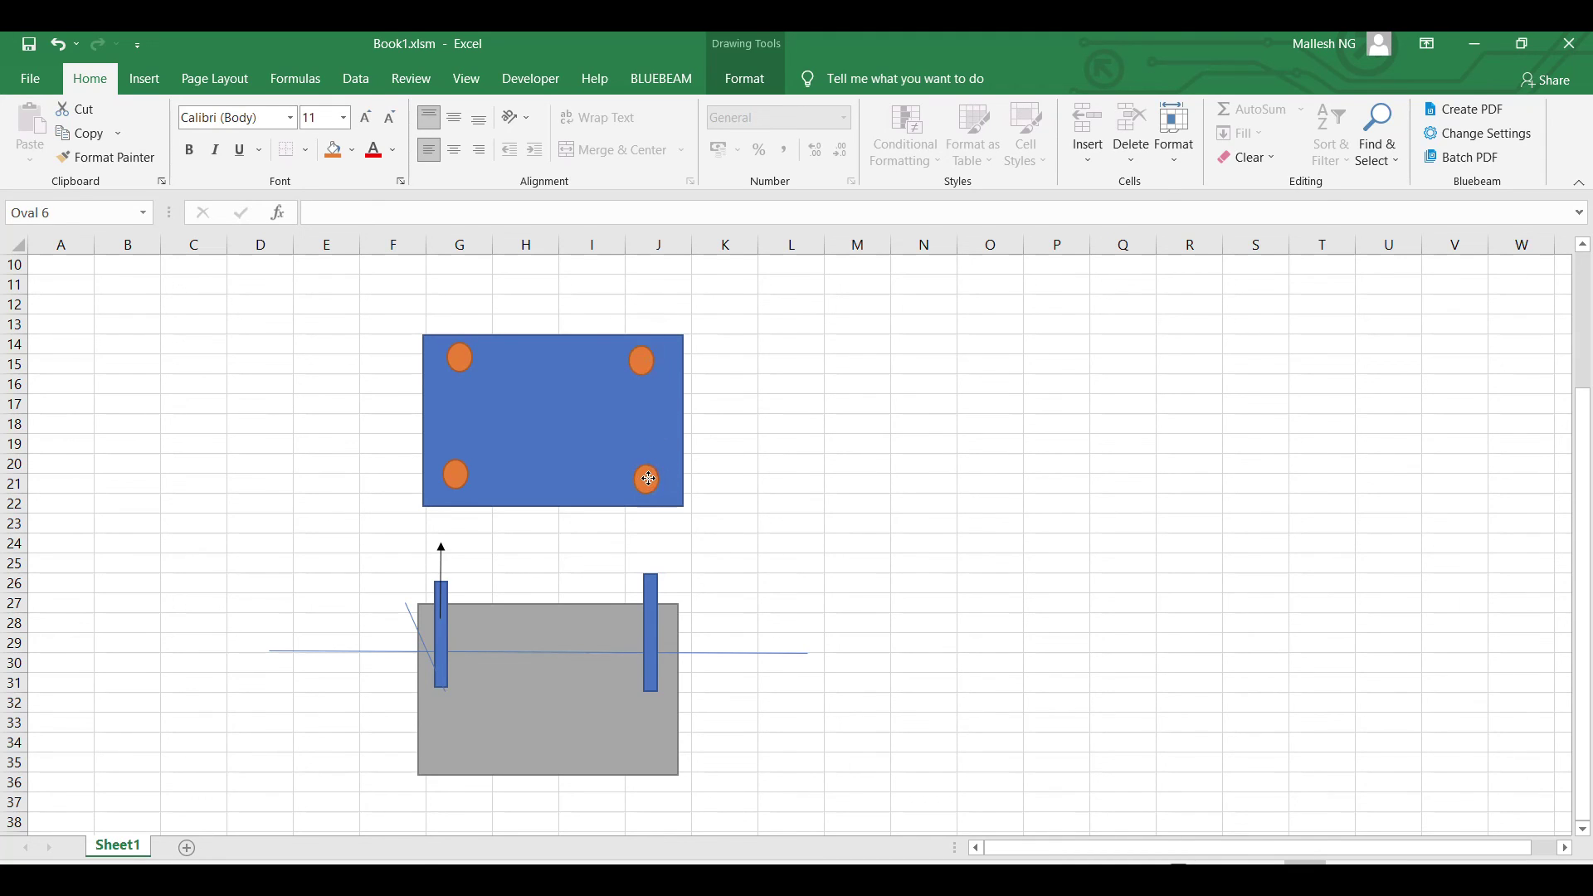
# - Fine-tune the bolt circles into evenly spaced, symmetric corner positions, then select the grey concrete block
pyautogui.click(462, 365)
pyautogui.moveTo(457, 475); pyautogui.dragTo(465, 472)
pyautogui.click(644, 485)
pyautogui.moveTo(644, 485); pyautogui.dragTo(635, 479)
pyautogui.moveTo(644, 363); pyautogui.dragTo(636, 363)
pyautogui.moveTo(639, 482); pyautogui.dragTo(632, 478)
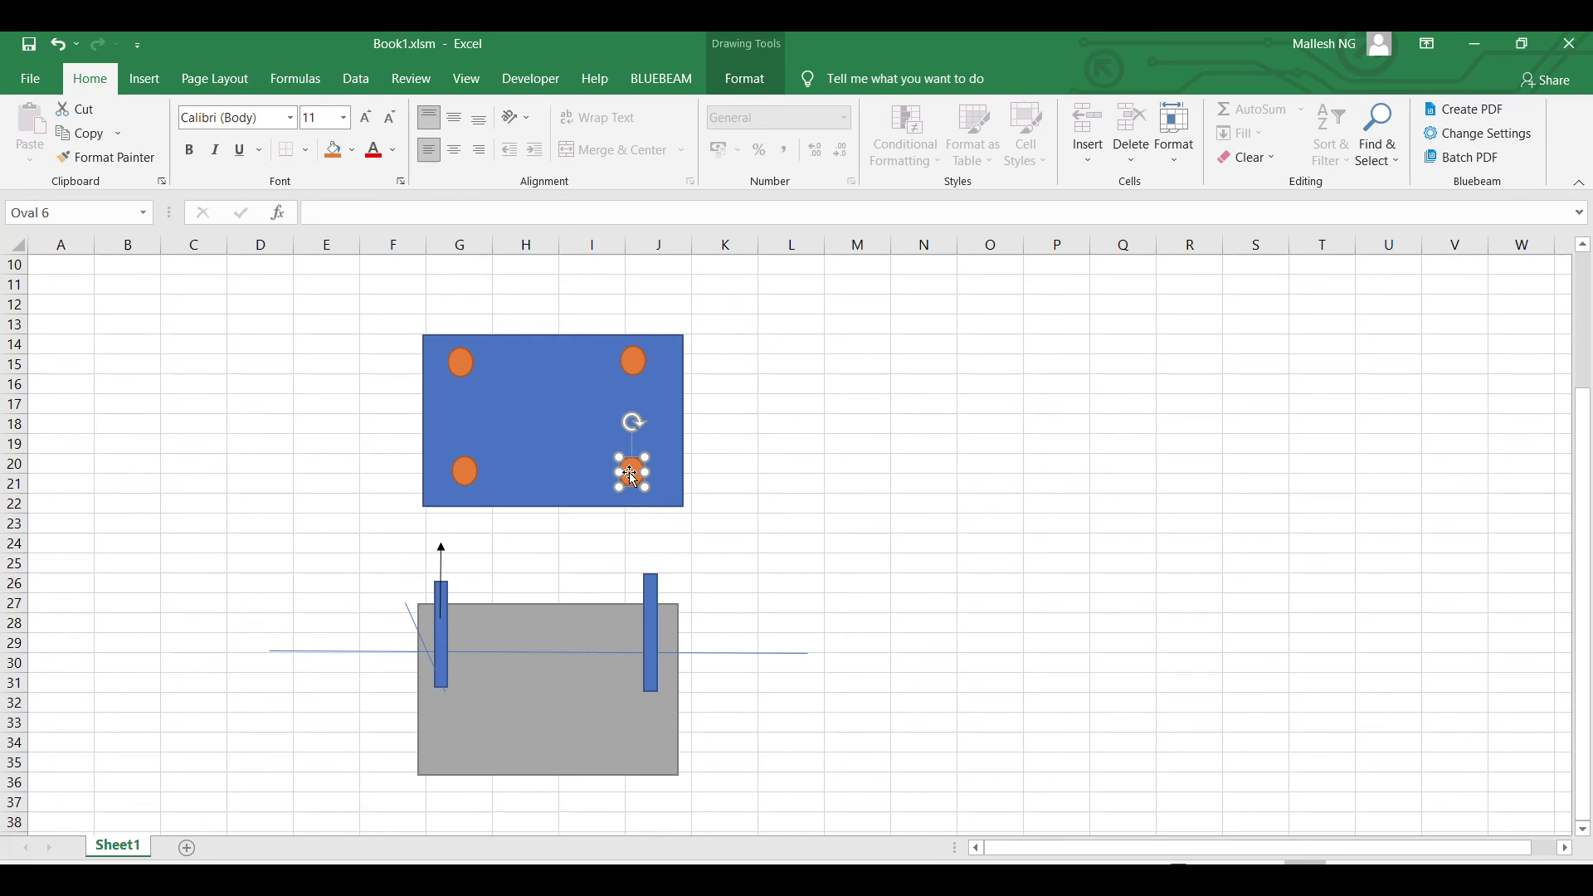
pyautogui.click(450, 641)
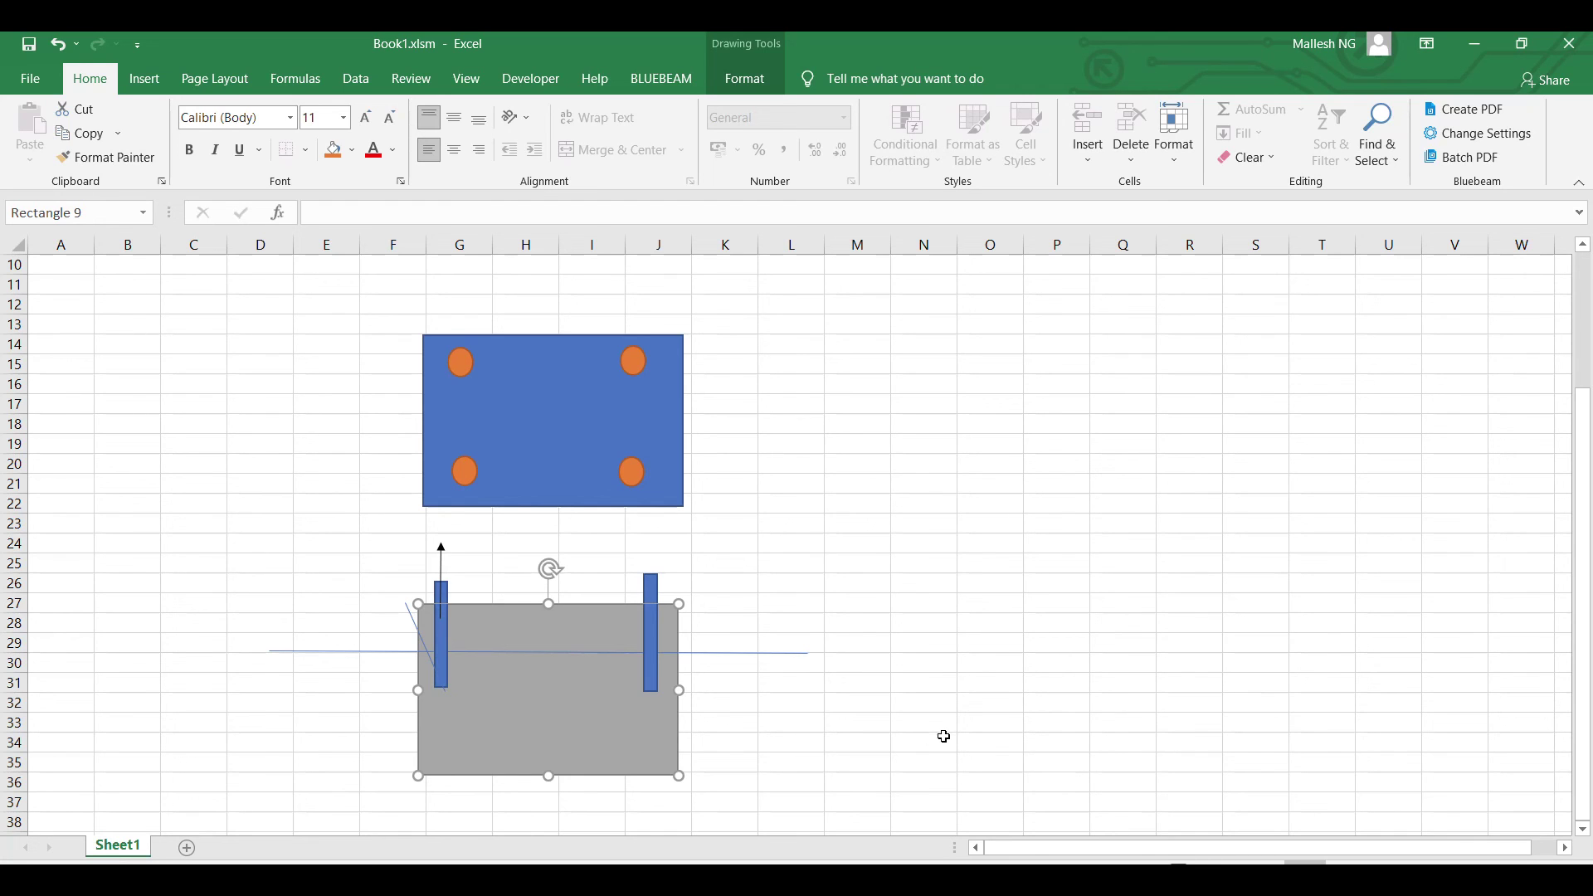
# - Bring the BASE PLATE-IS800 workbook forward and inspect the axial load per flange formula in K89
pyautogui.moveTo(1059, 863)
pyautogui.click(622, 788)
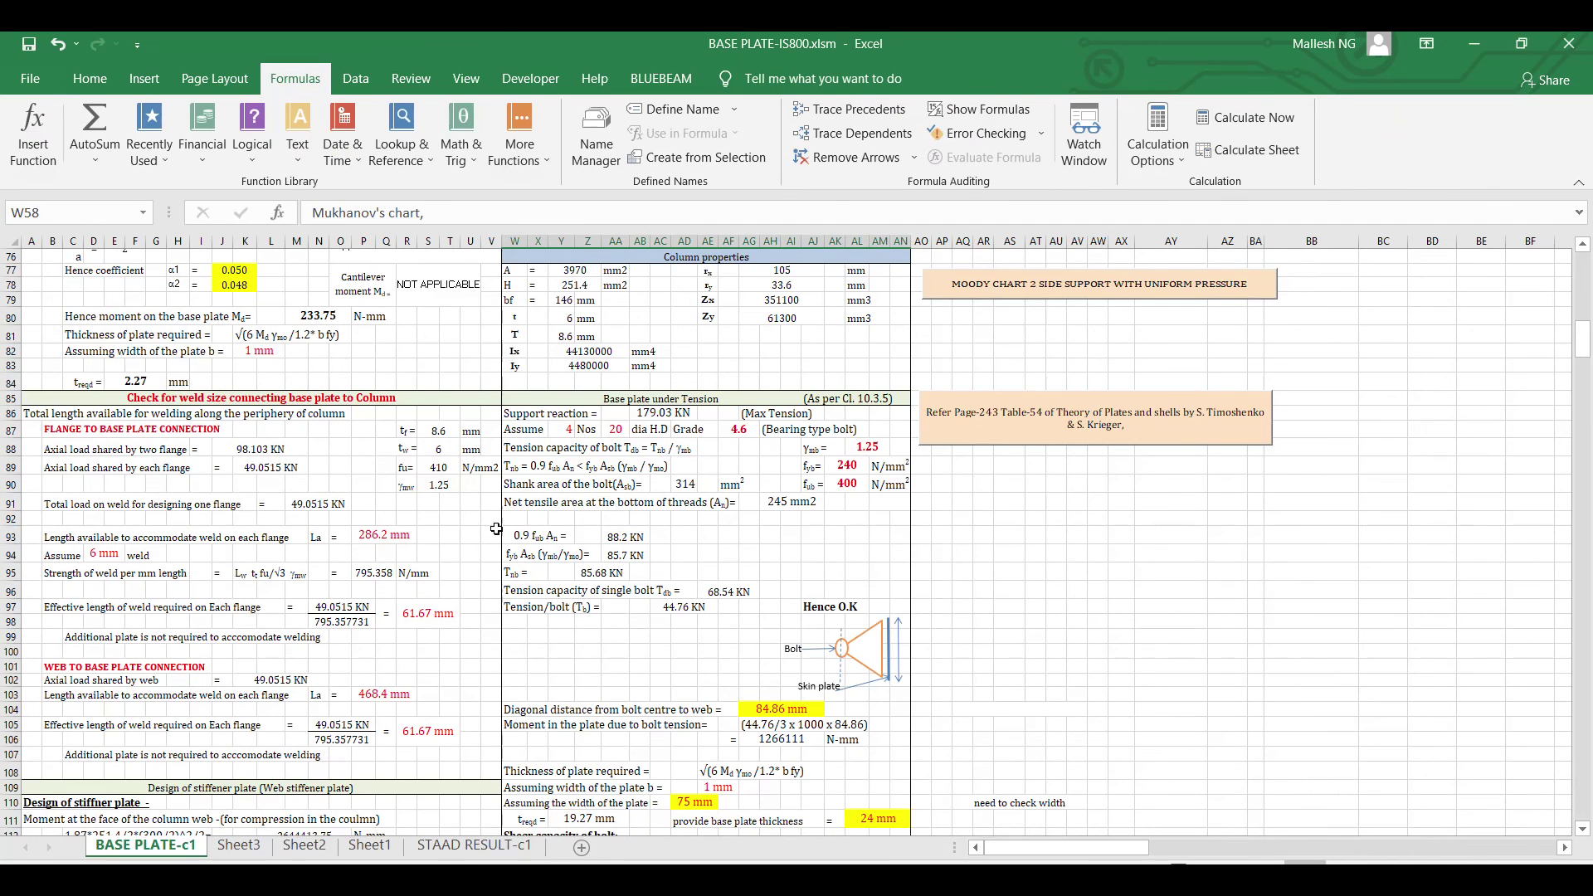
pyautogui.click(259, 467)
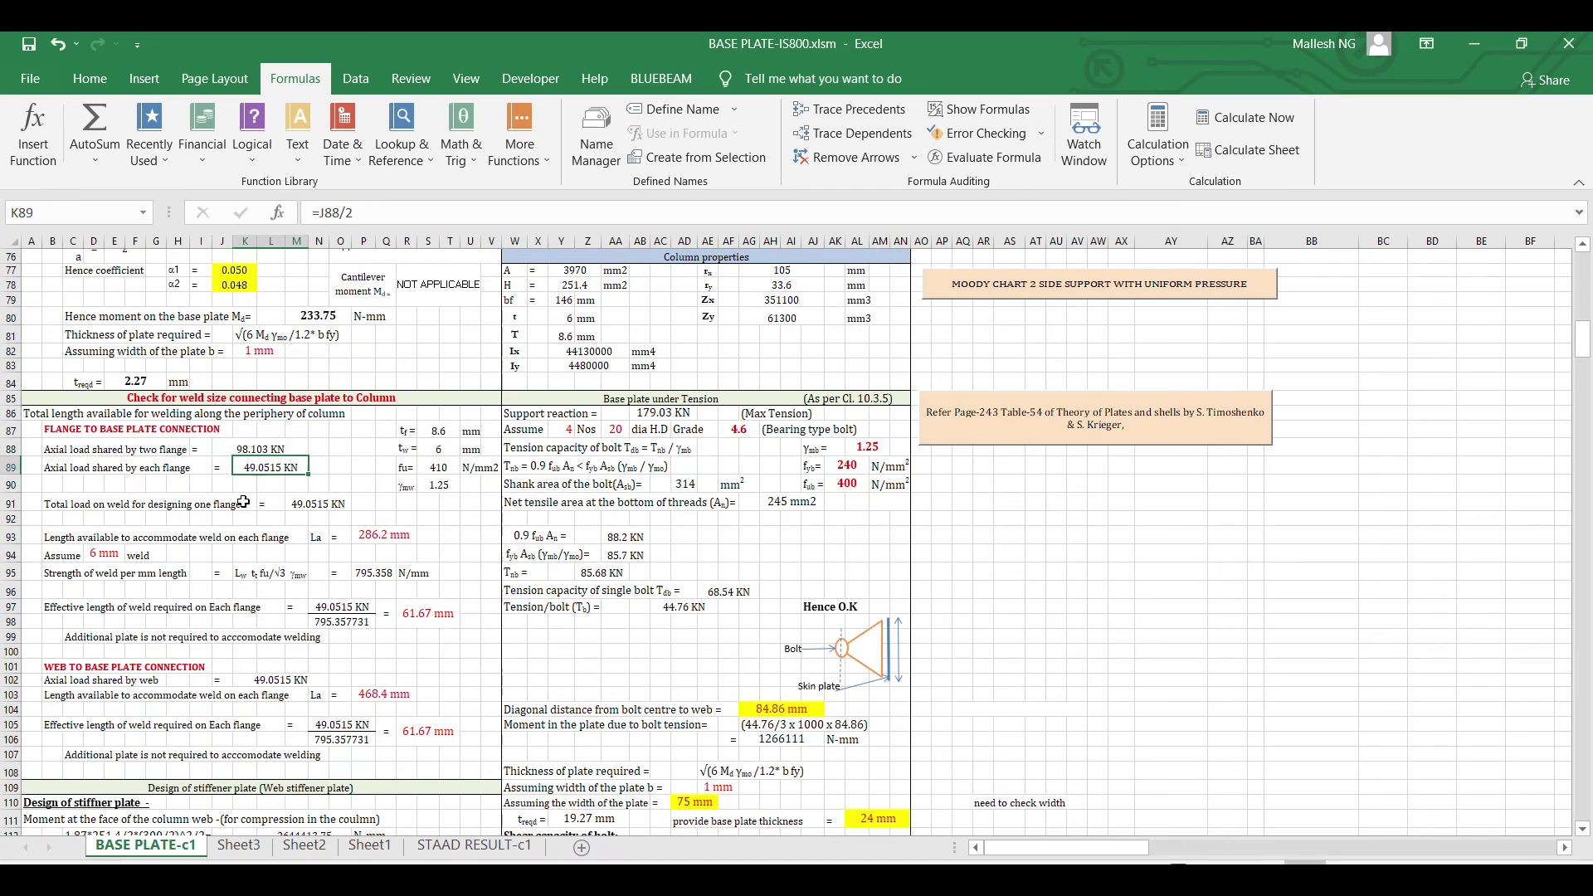
pyautogui.click(249, 590)
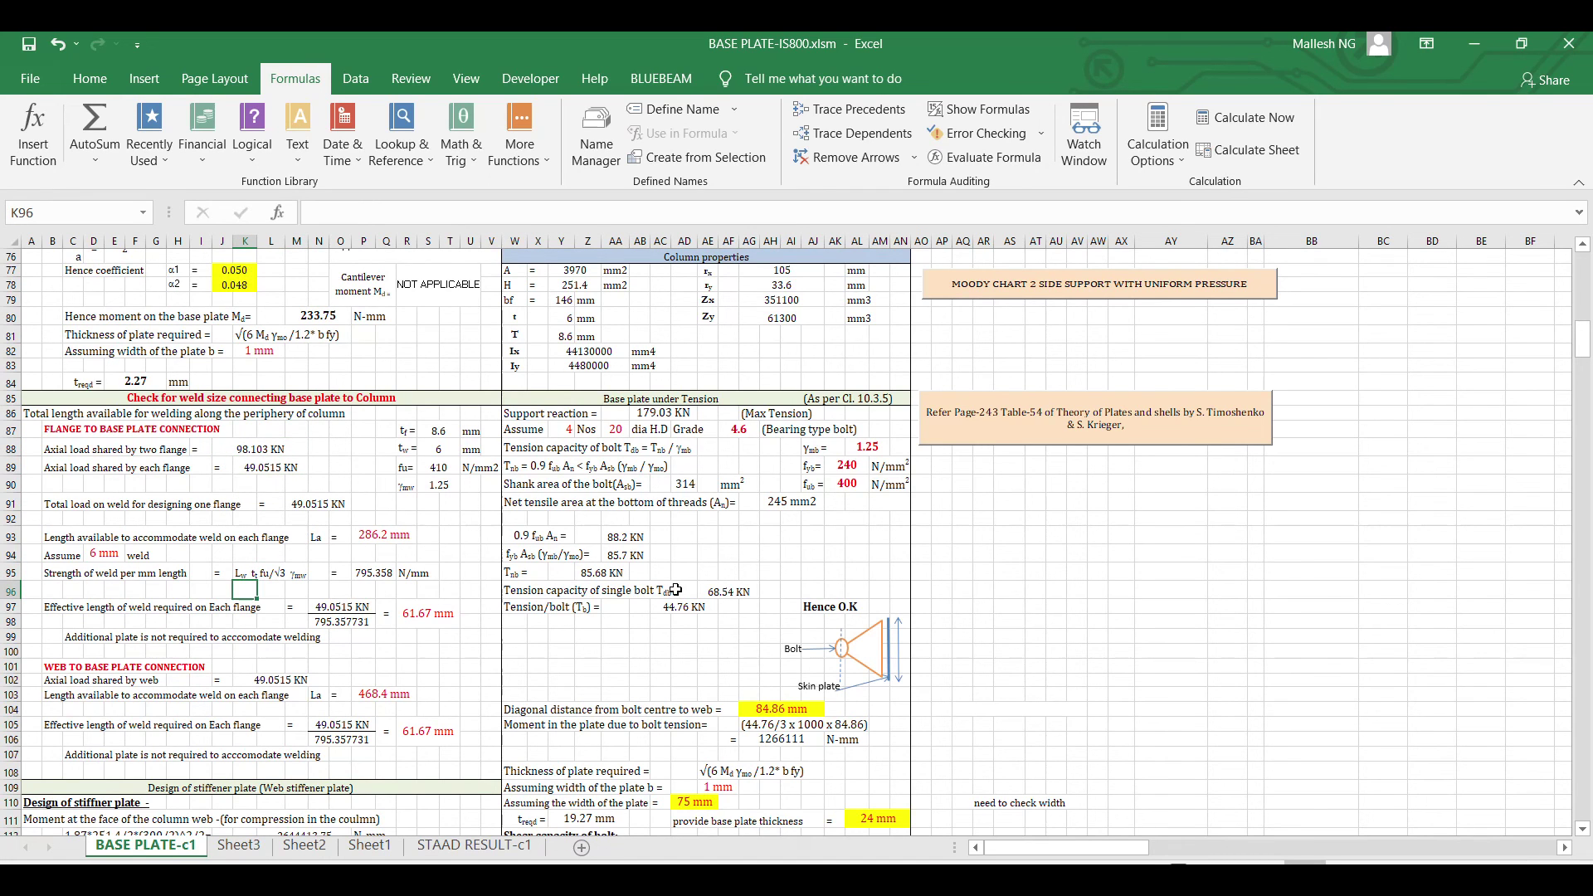
# - Scroll down to the shear key checks, then back up to the BASE PLATE BP-5 SUMMARY table
pyautogui.scroll(-4, 672, 589)
pyautogui.scroll(-9, 672, 590)
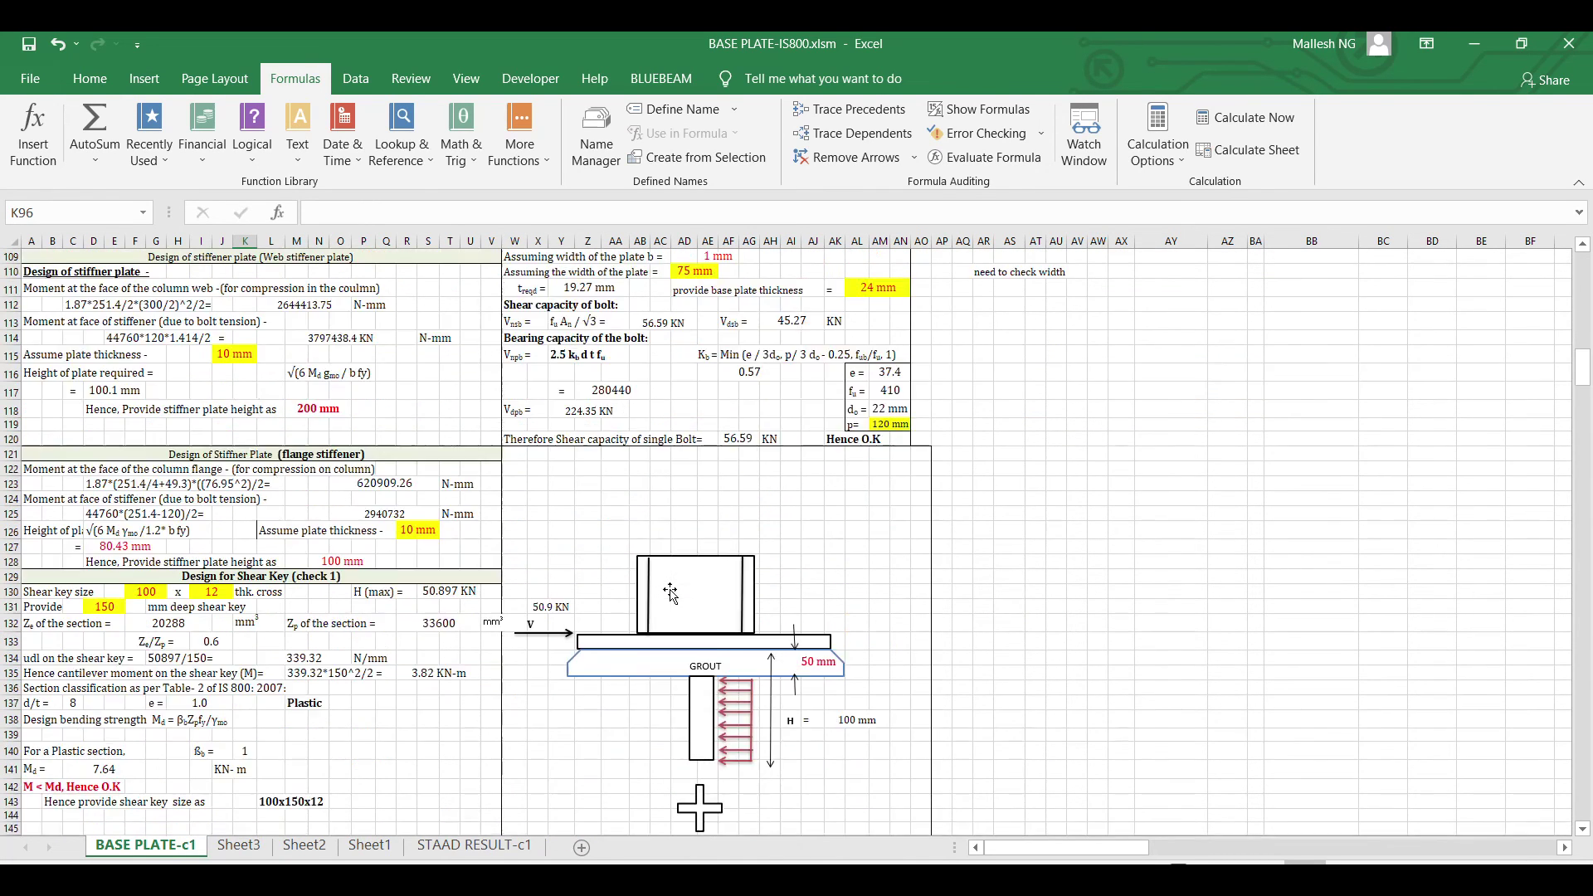
pyautogui.scroll(20, 670, 593)
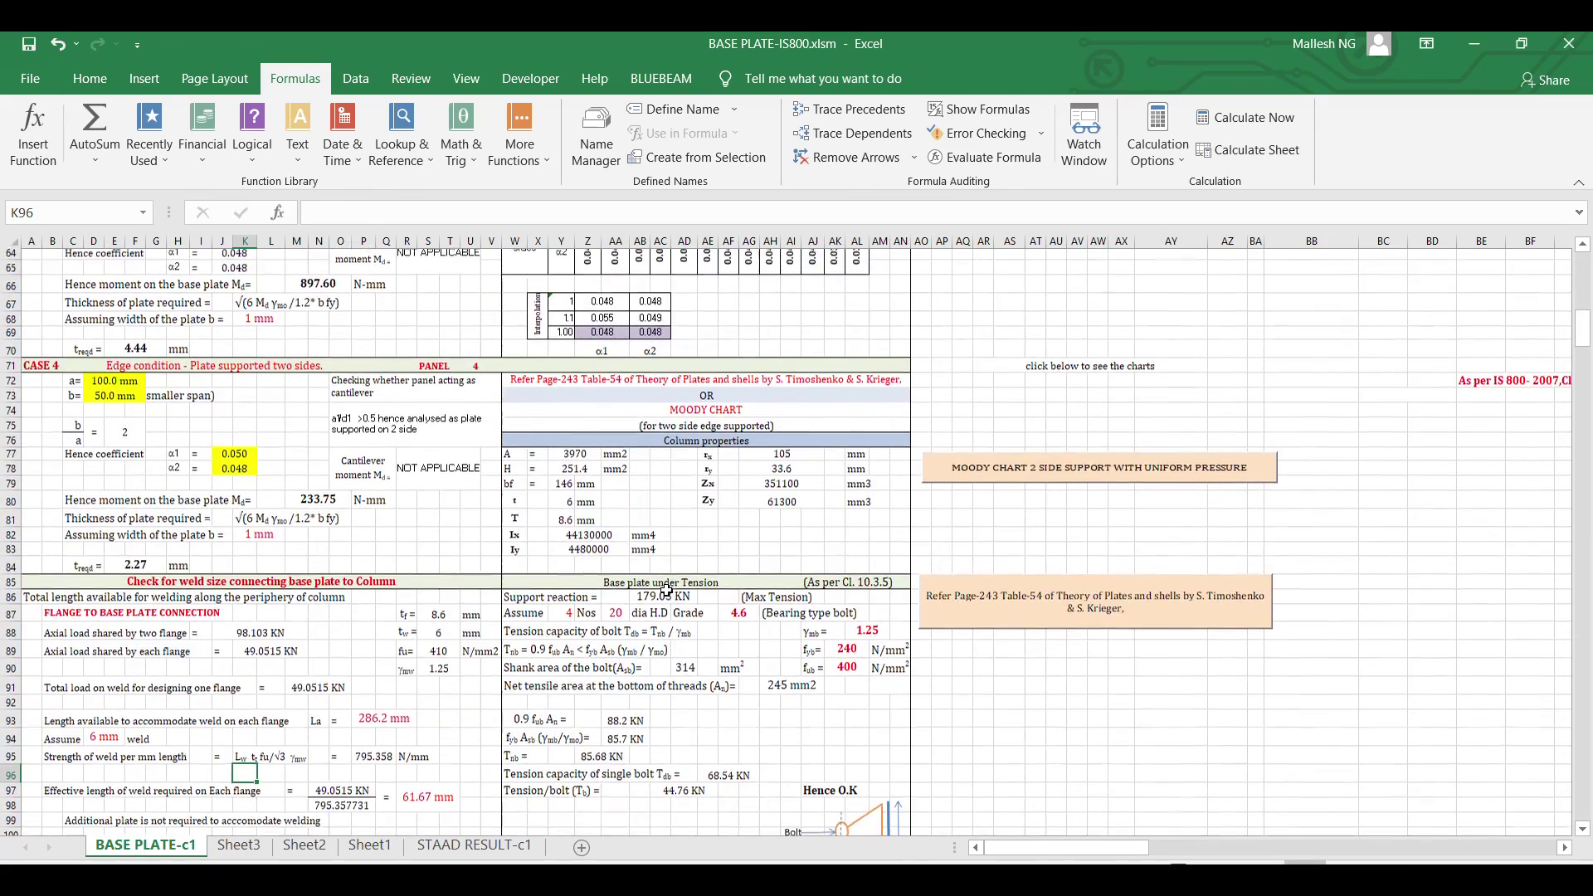
pyautogui.scroll(6, 666, 590)
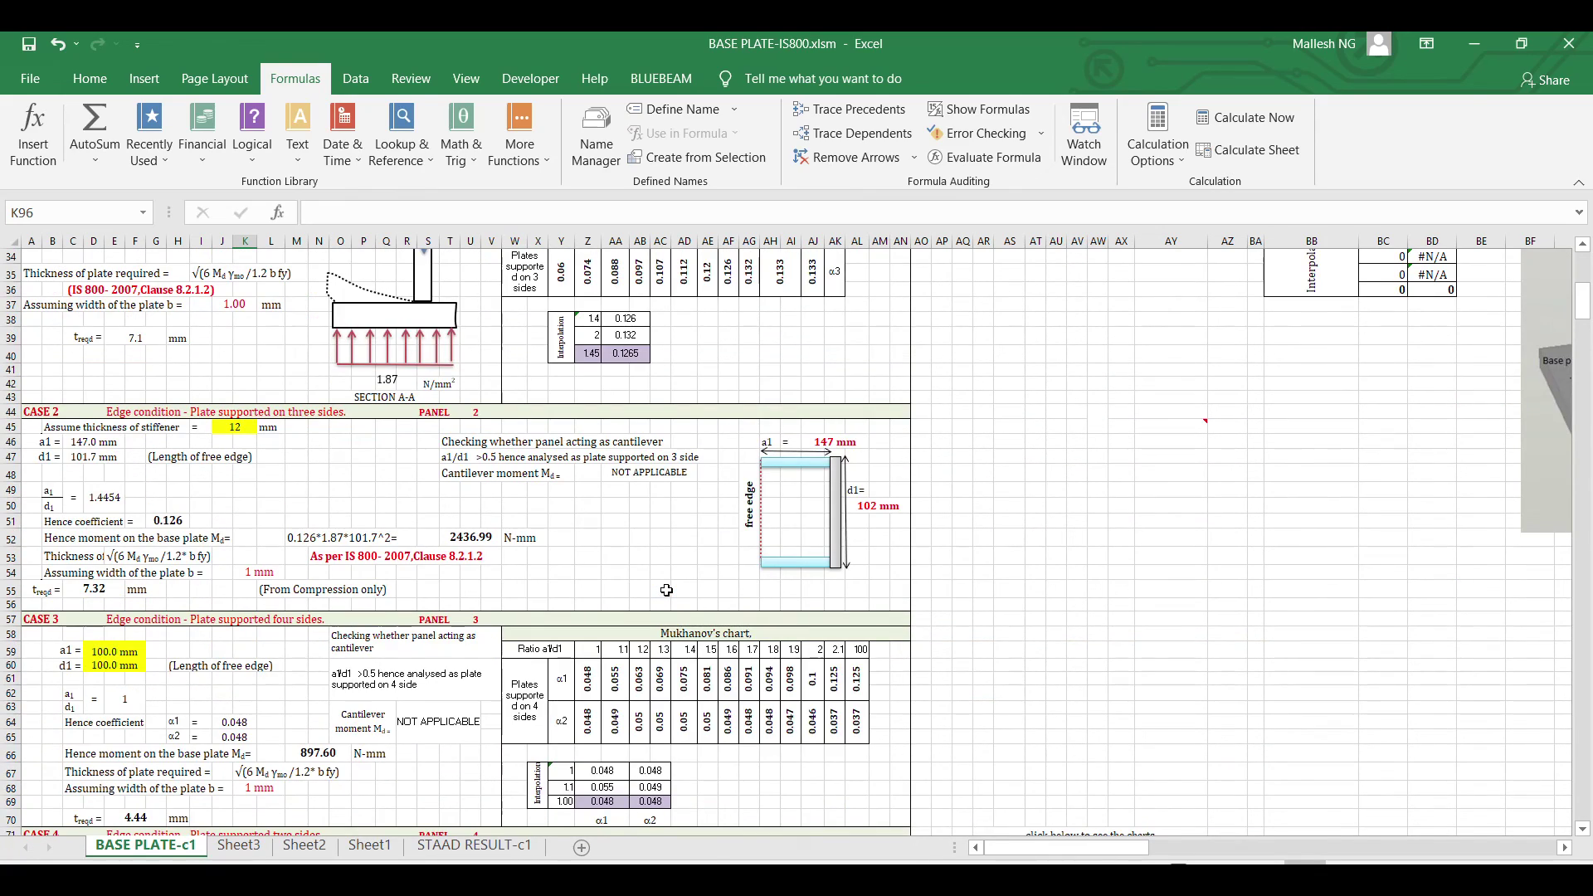
pyautogui.scroll(6, 667, 590)
pyautogui.scroll(3, 666, 590)
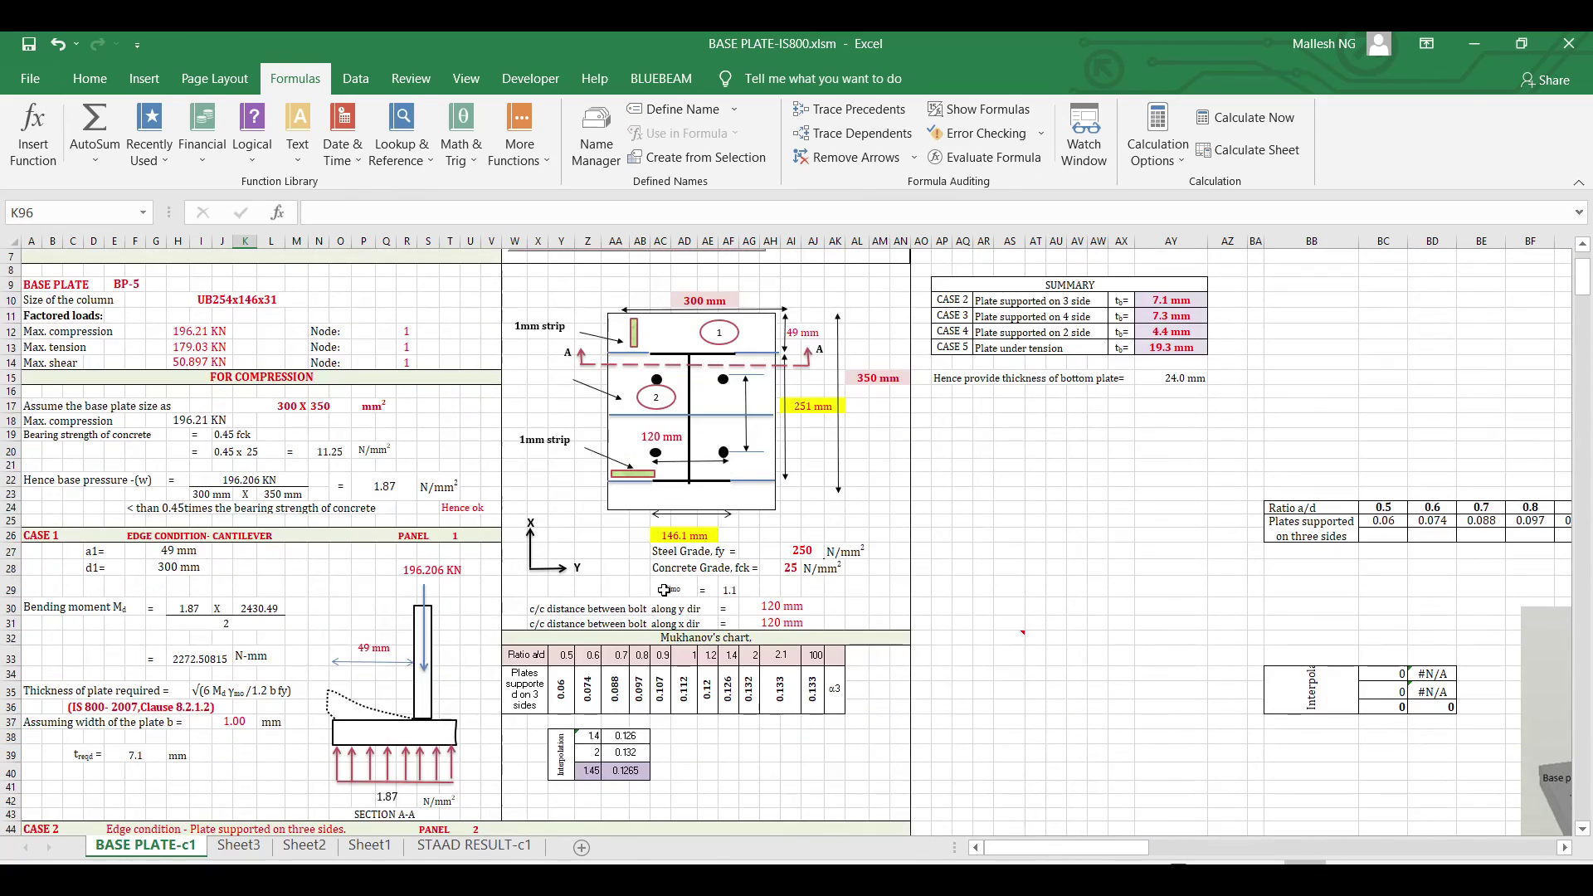